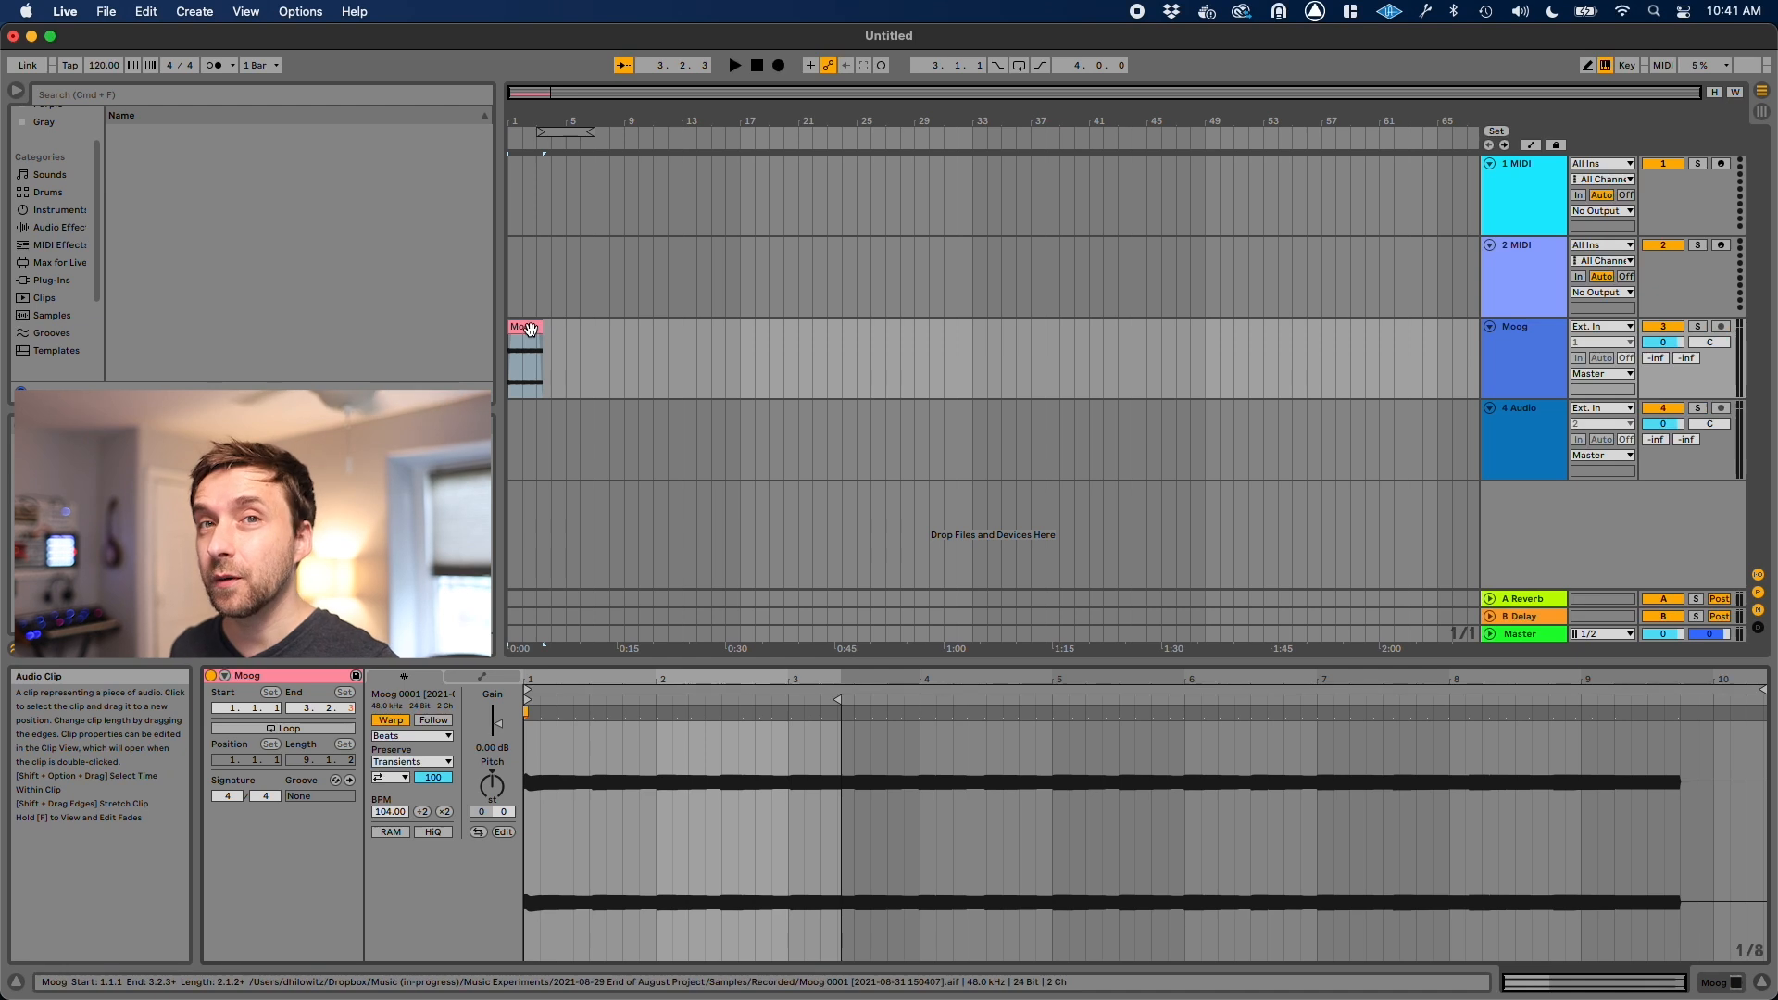
Extend the end of the Moog clip in the arrangement to position 10.2.3 so it covers the full recording.
drag(543, 361, 645, 361)
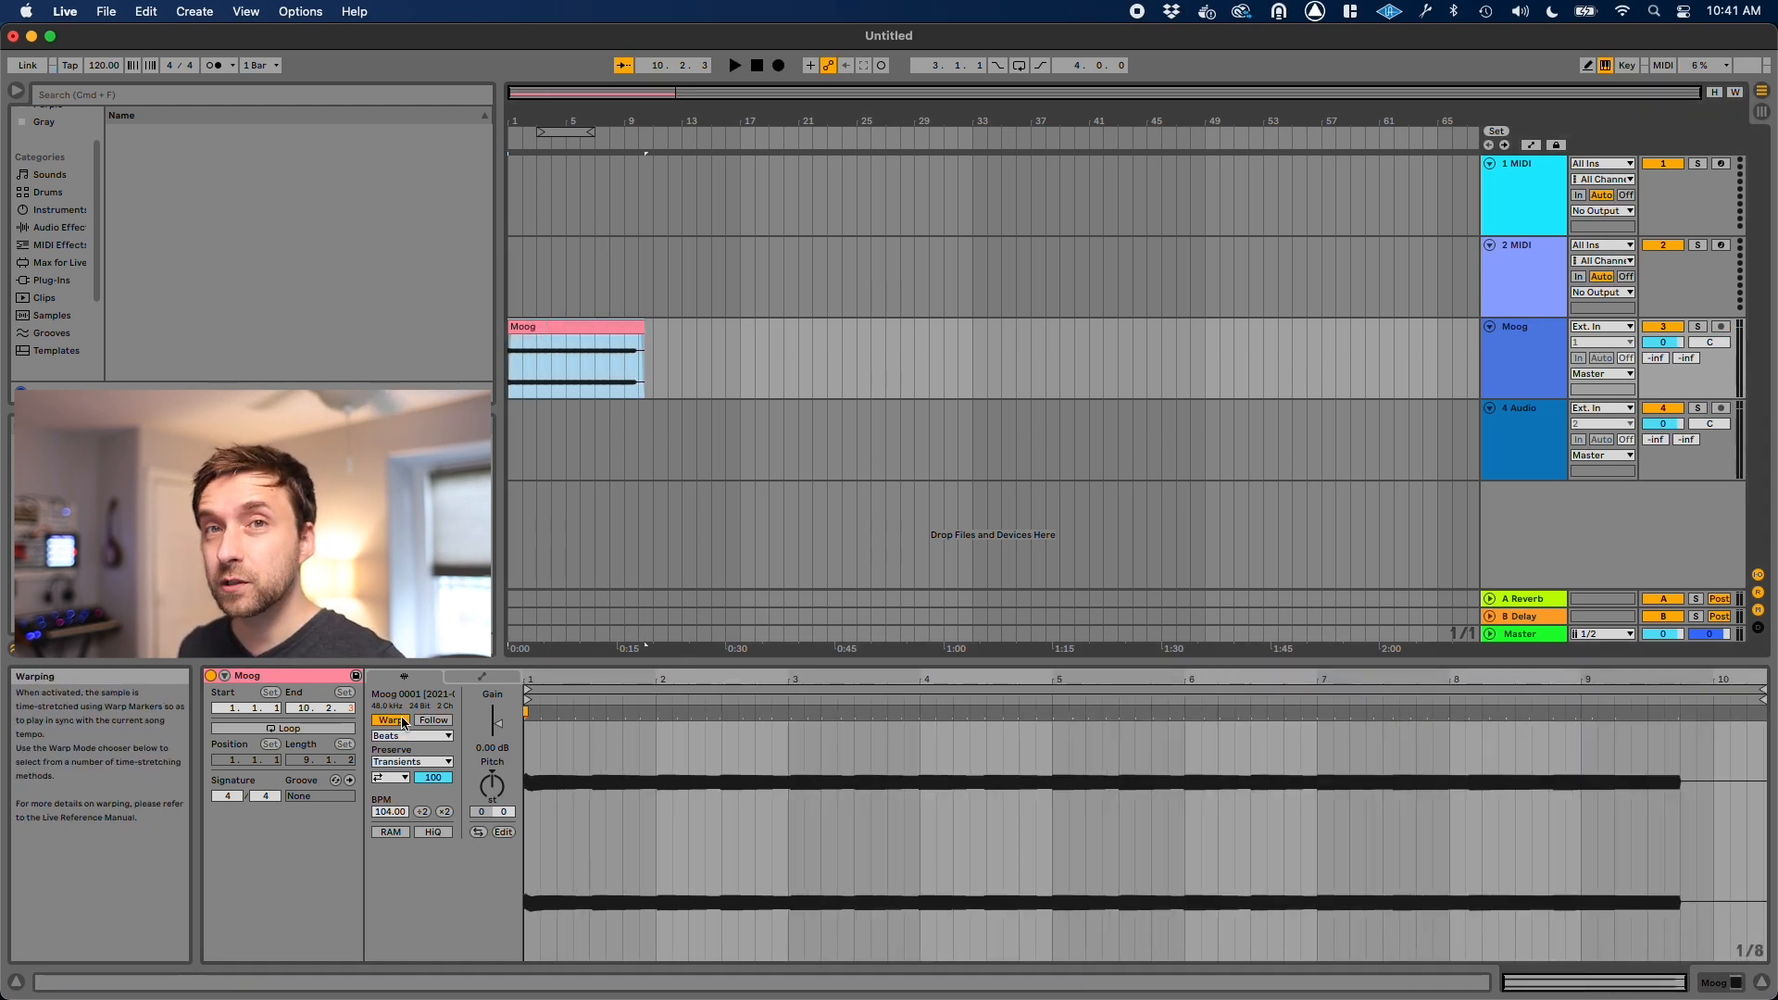
Play the Moog clip from its start while raising the project tempo to 262 BPM, then stop and undo the tempo change.
drag(111, 66, 111, 48)
click(512, 379)
click(511, 380)
key(space)
drag(110, 65, 110, 0)
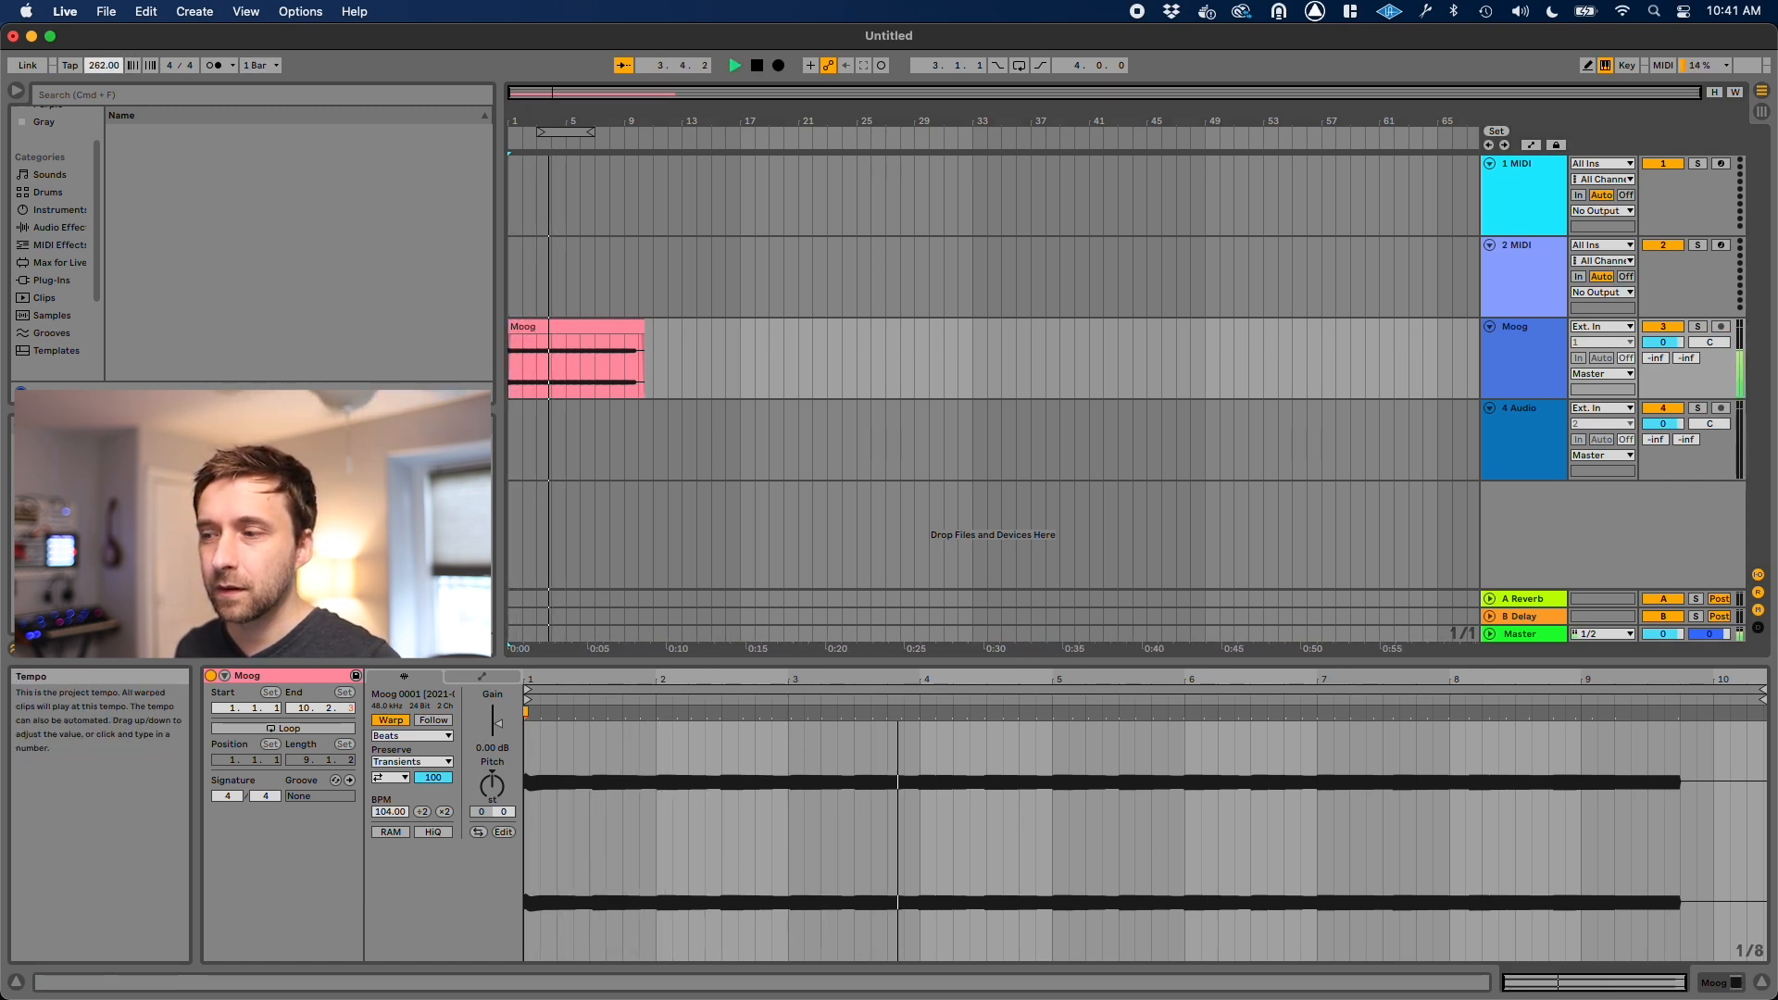
key(space)
key(super+z)
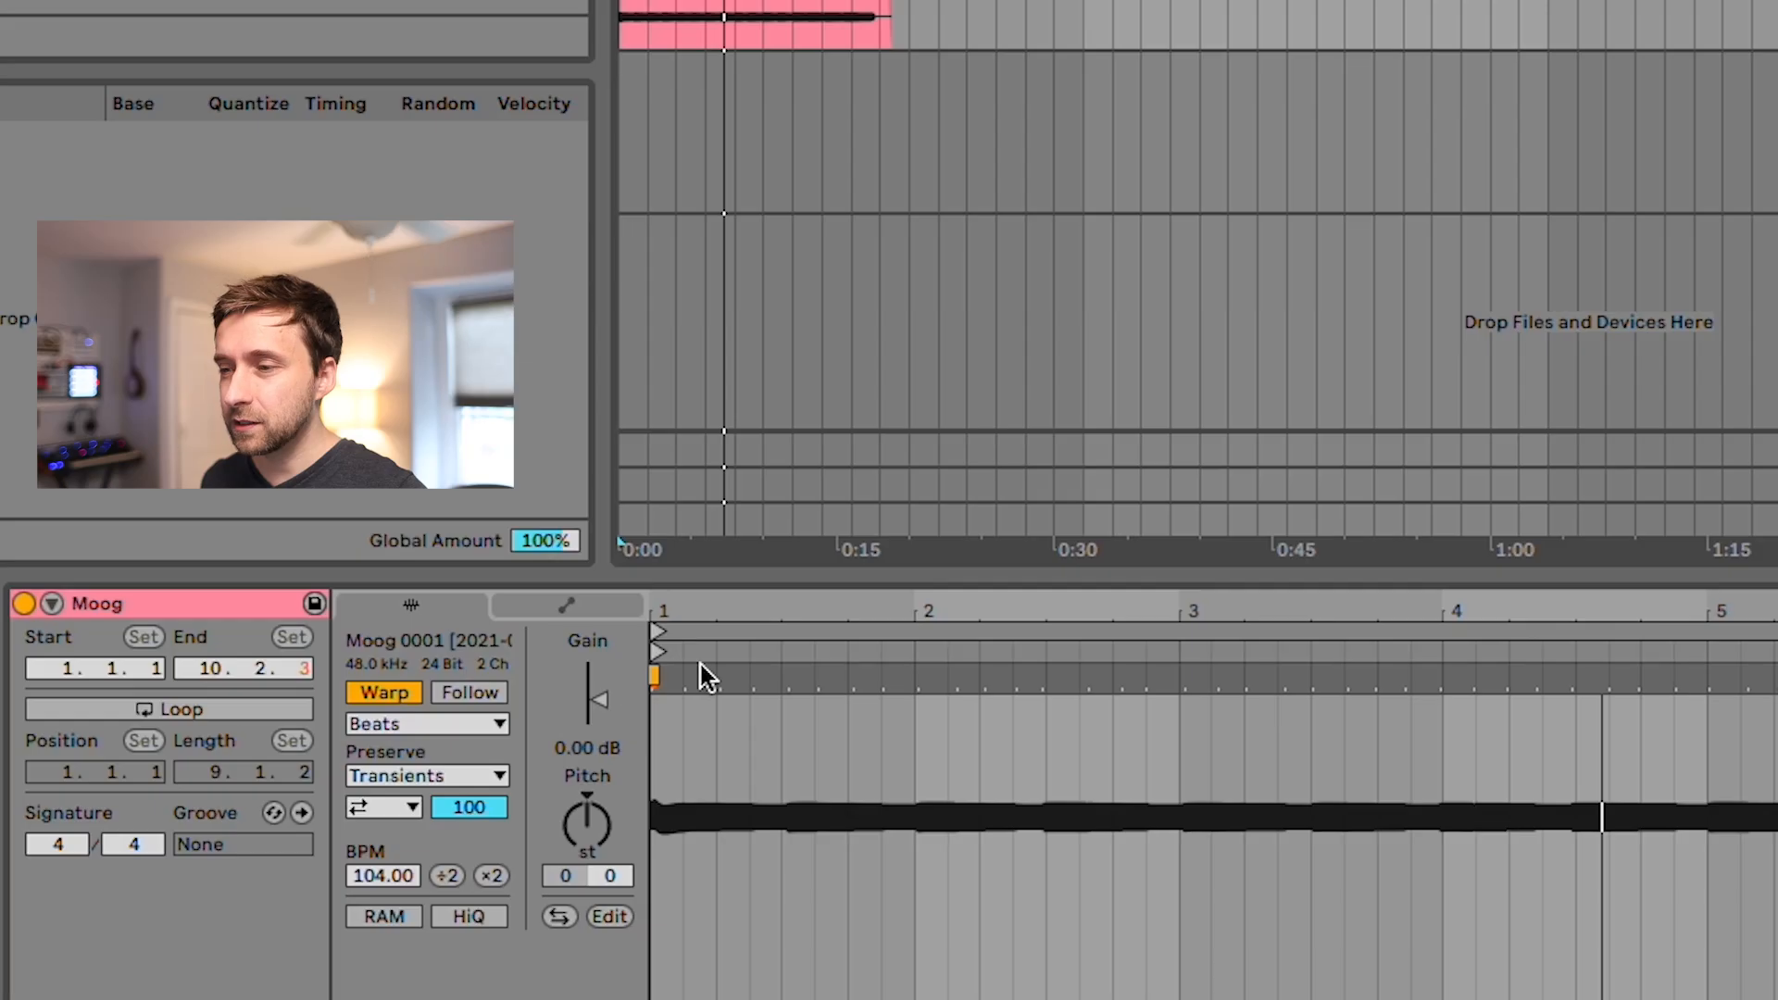
Add a warp marker on the transient near beat 1.2 and shift the early transients of the Moog clip onto the grid.
double_click(556, 710)
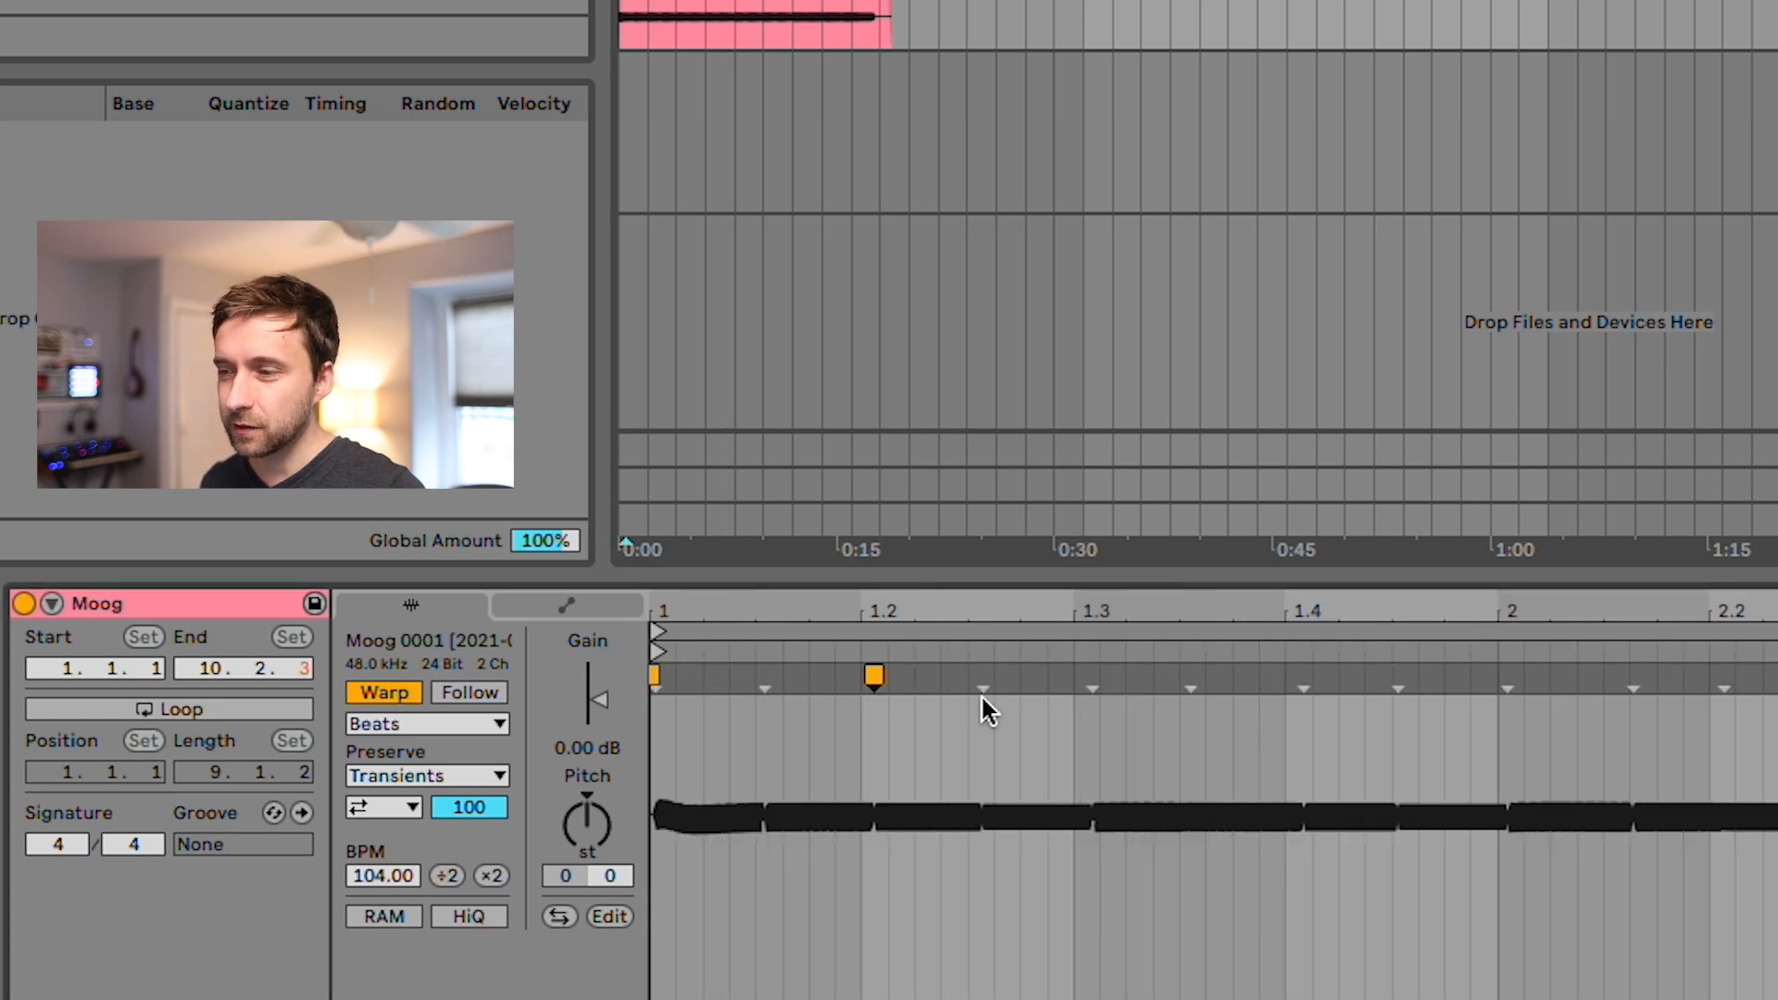
double_click(874, 678)
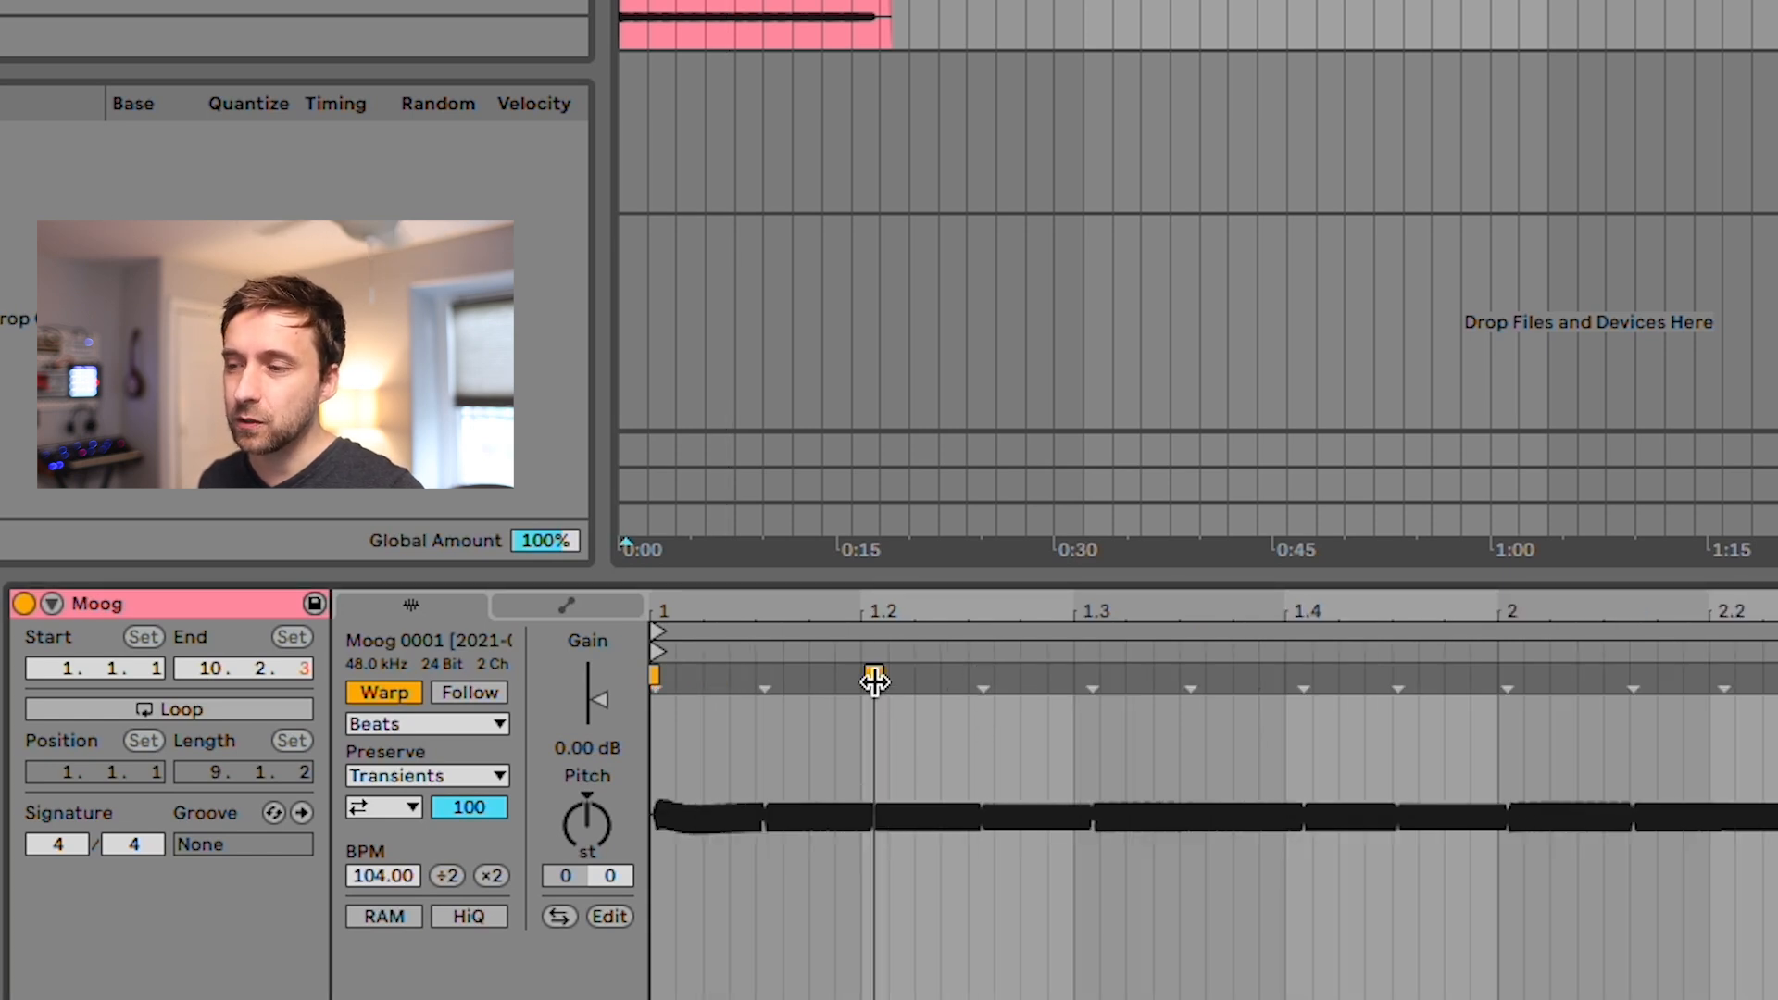
drag(875, 678, 755, 681)
drag(956, 686, 938, 681)
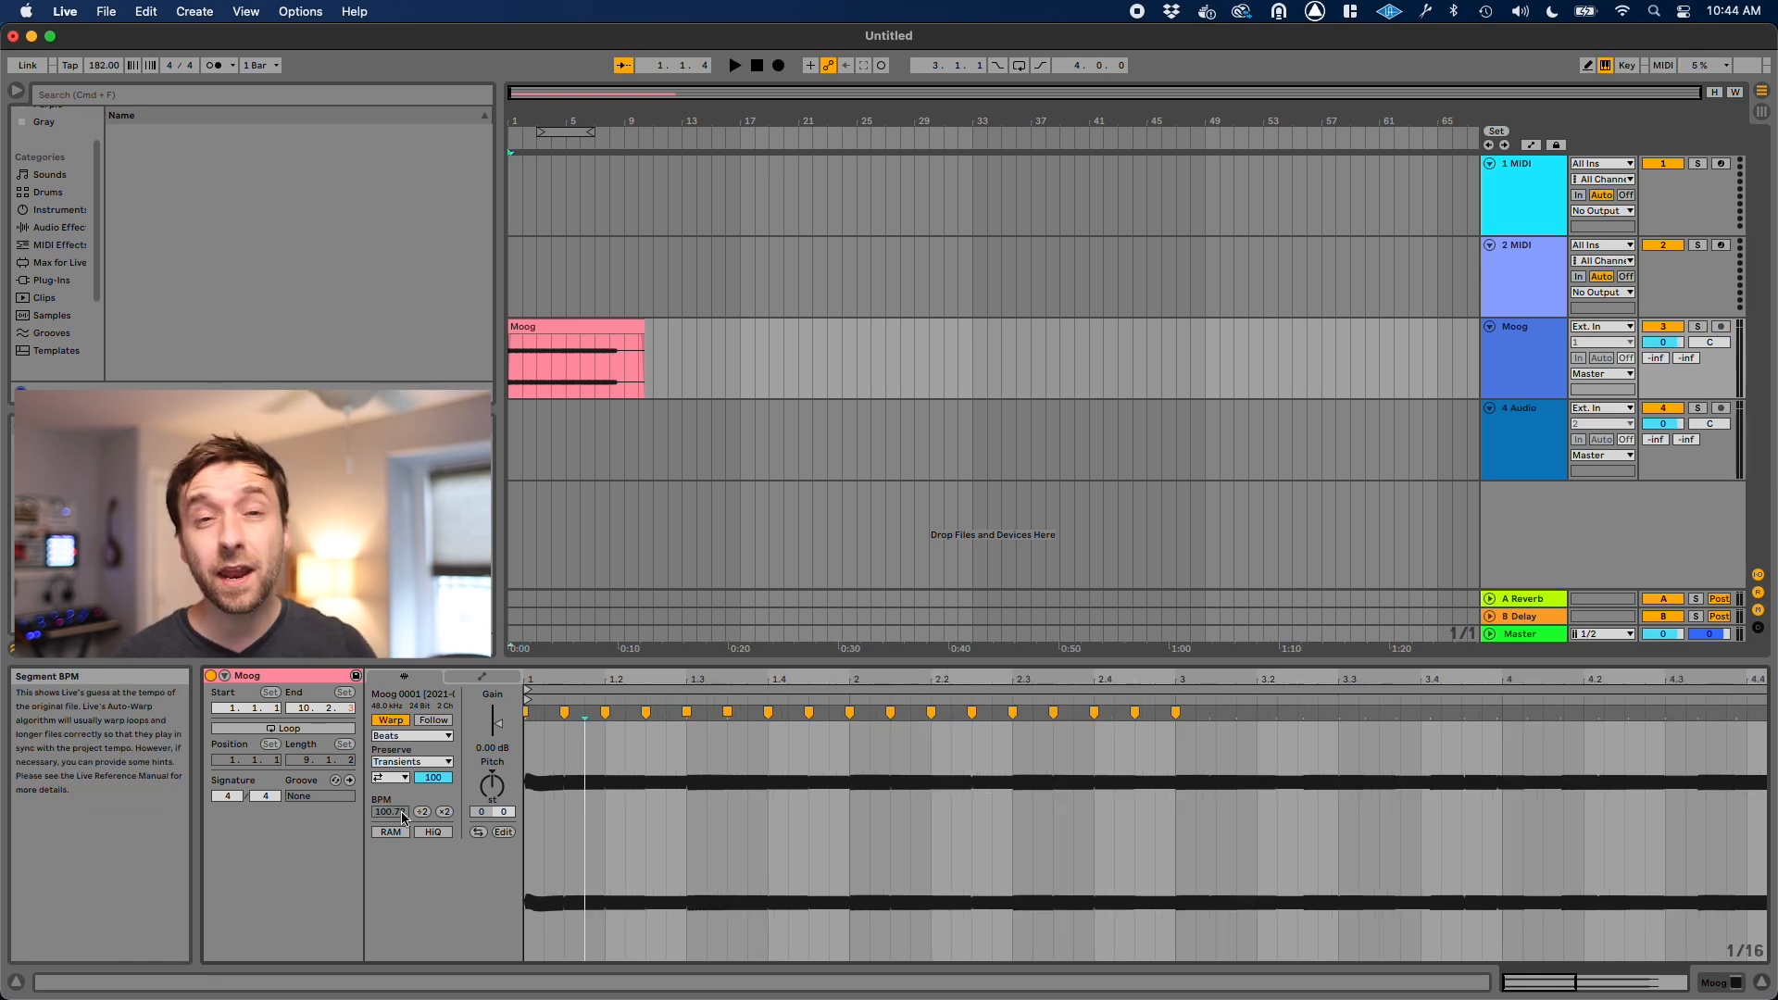
Add warp markers on every eighth-note transient of the Moog clip from 3.1.3 through 4.1.3.
double_click(1219, 718)
double_click(1257, 713)
double_click(1299, 713)
double_click(1339, 712)
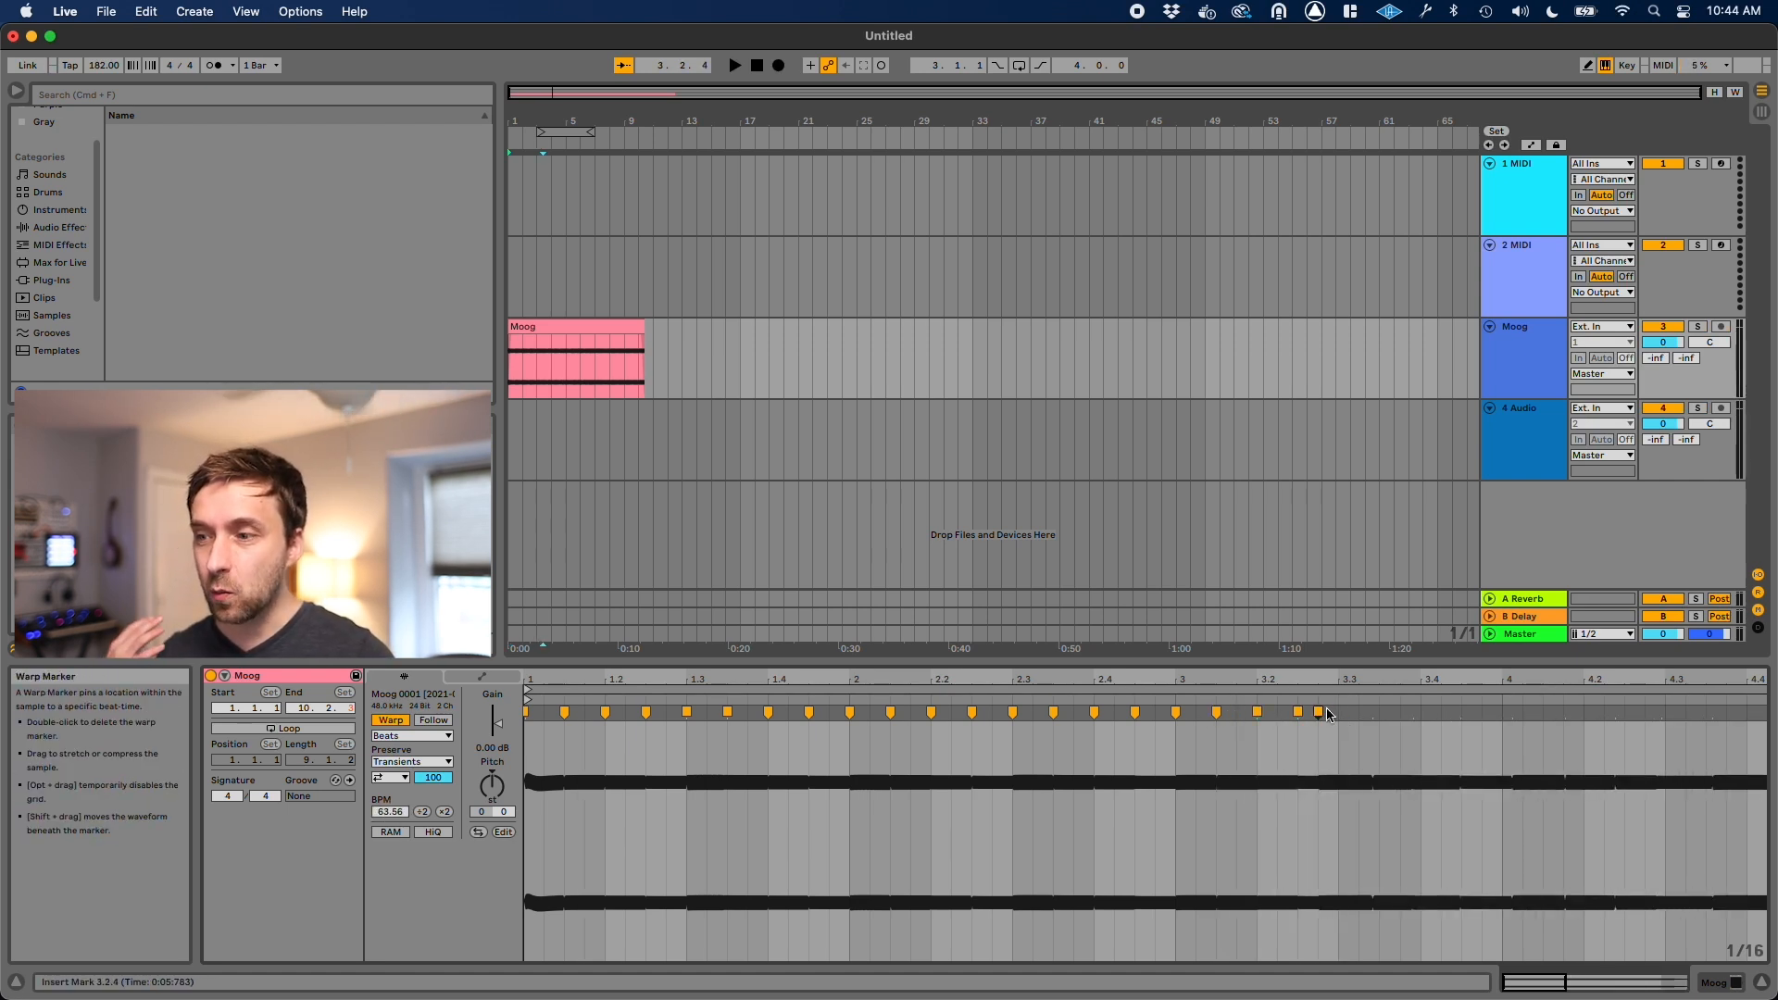
double_click(1379, 713)
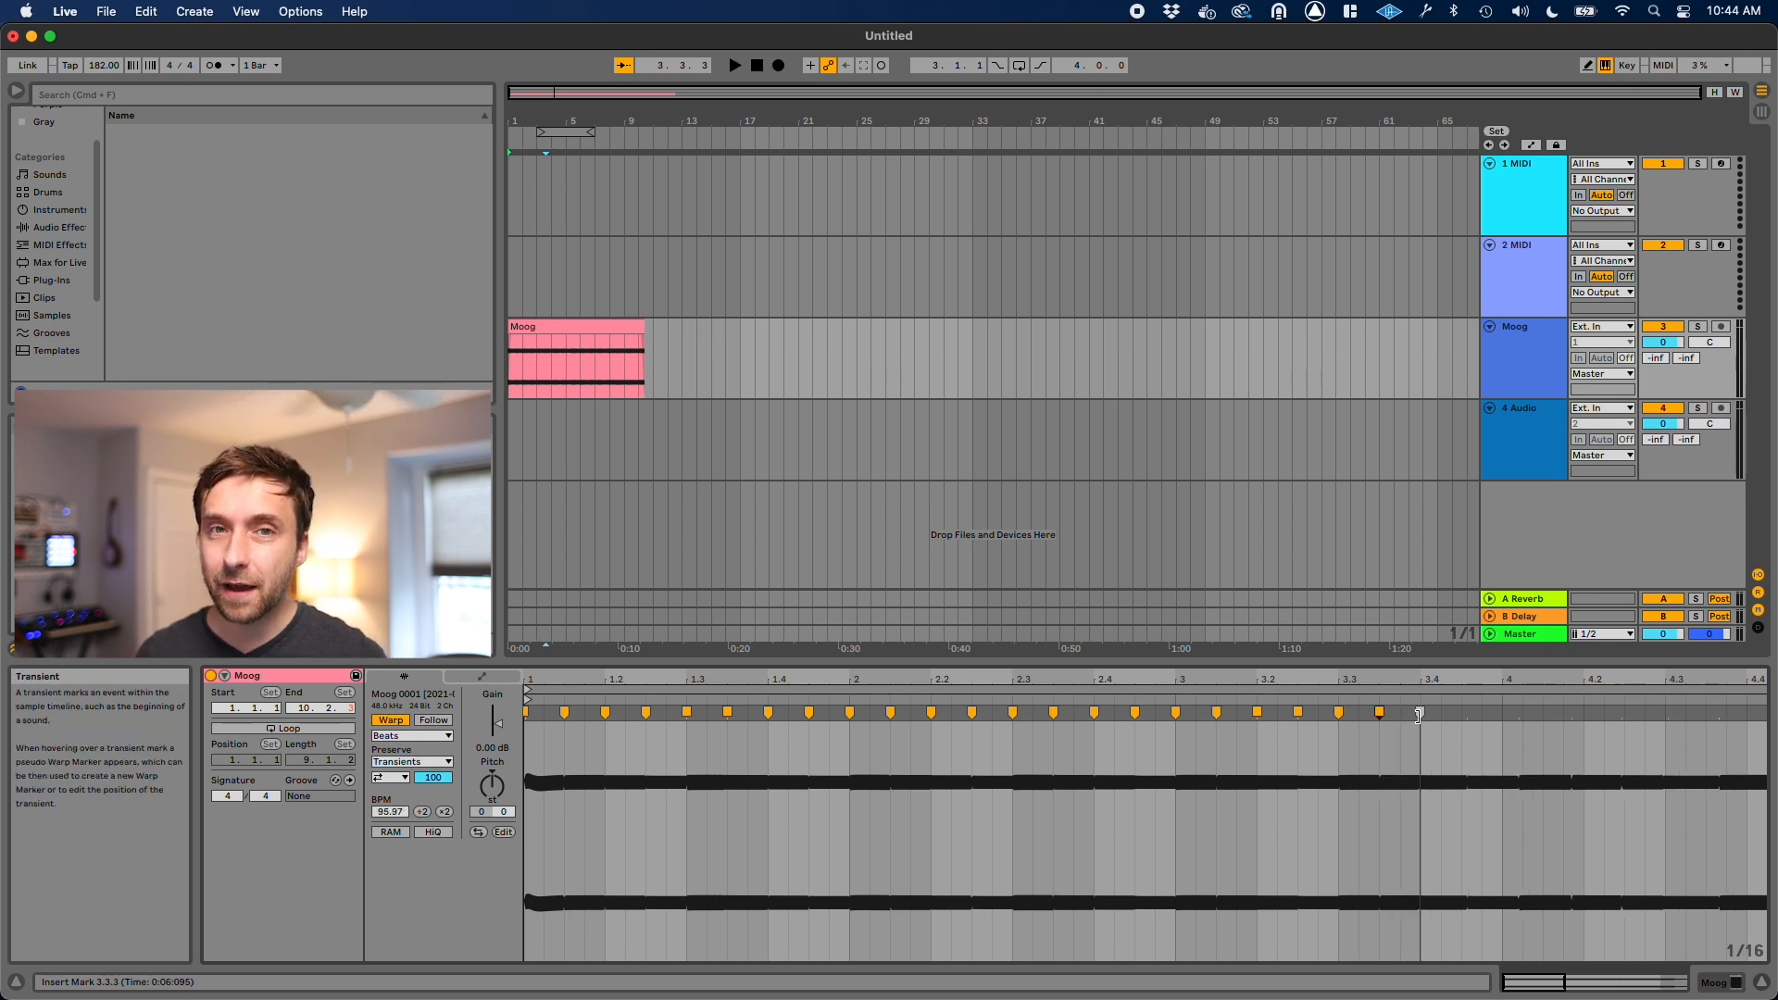
double_click(1420, 711)
double_click(1461, 712)
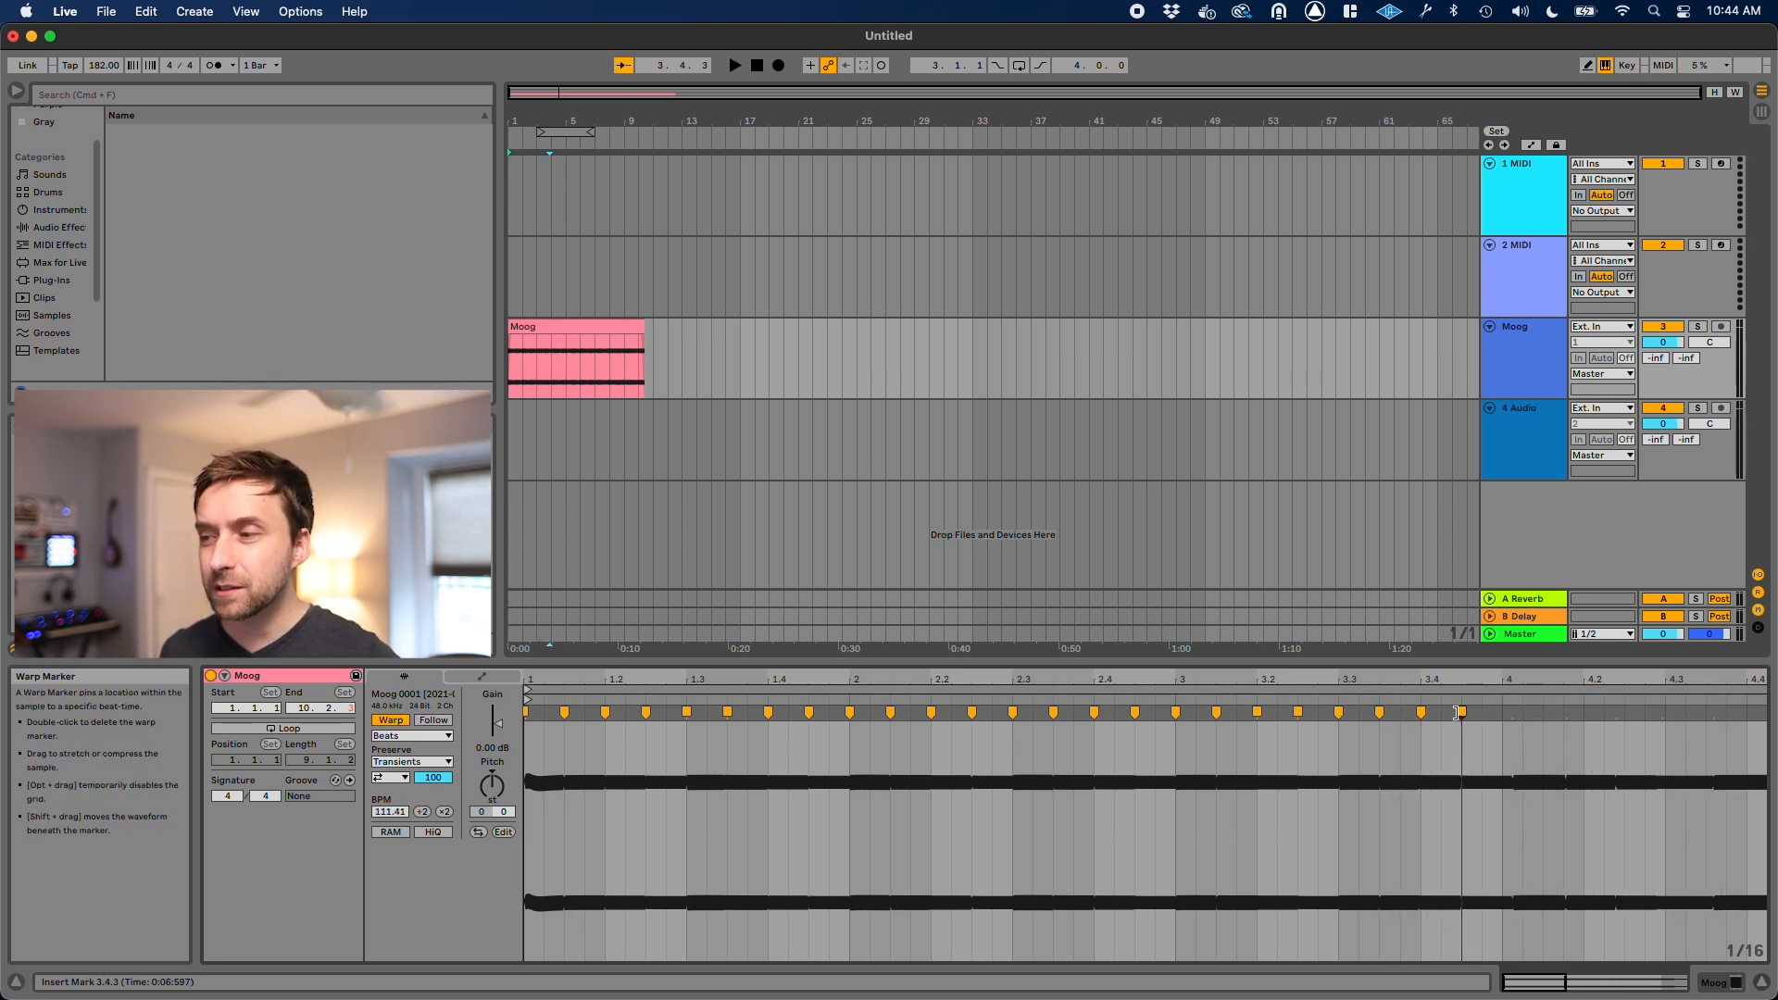
double_click(1502, 713)
double_click(1543, 713)
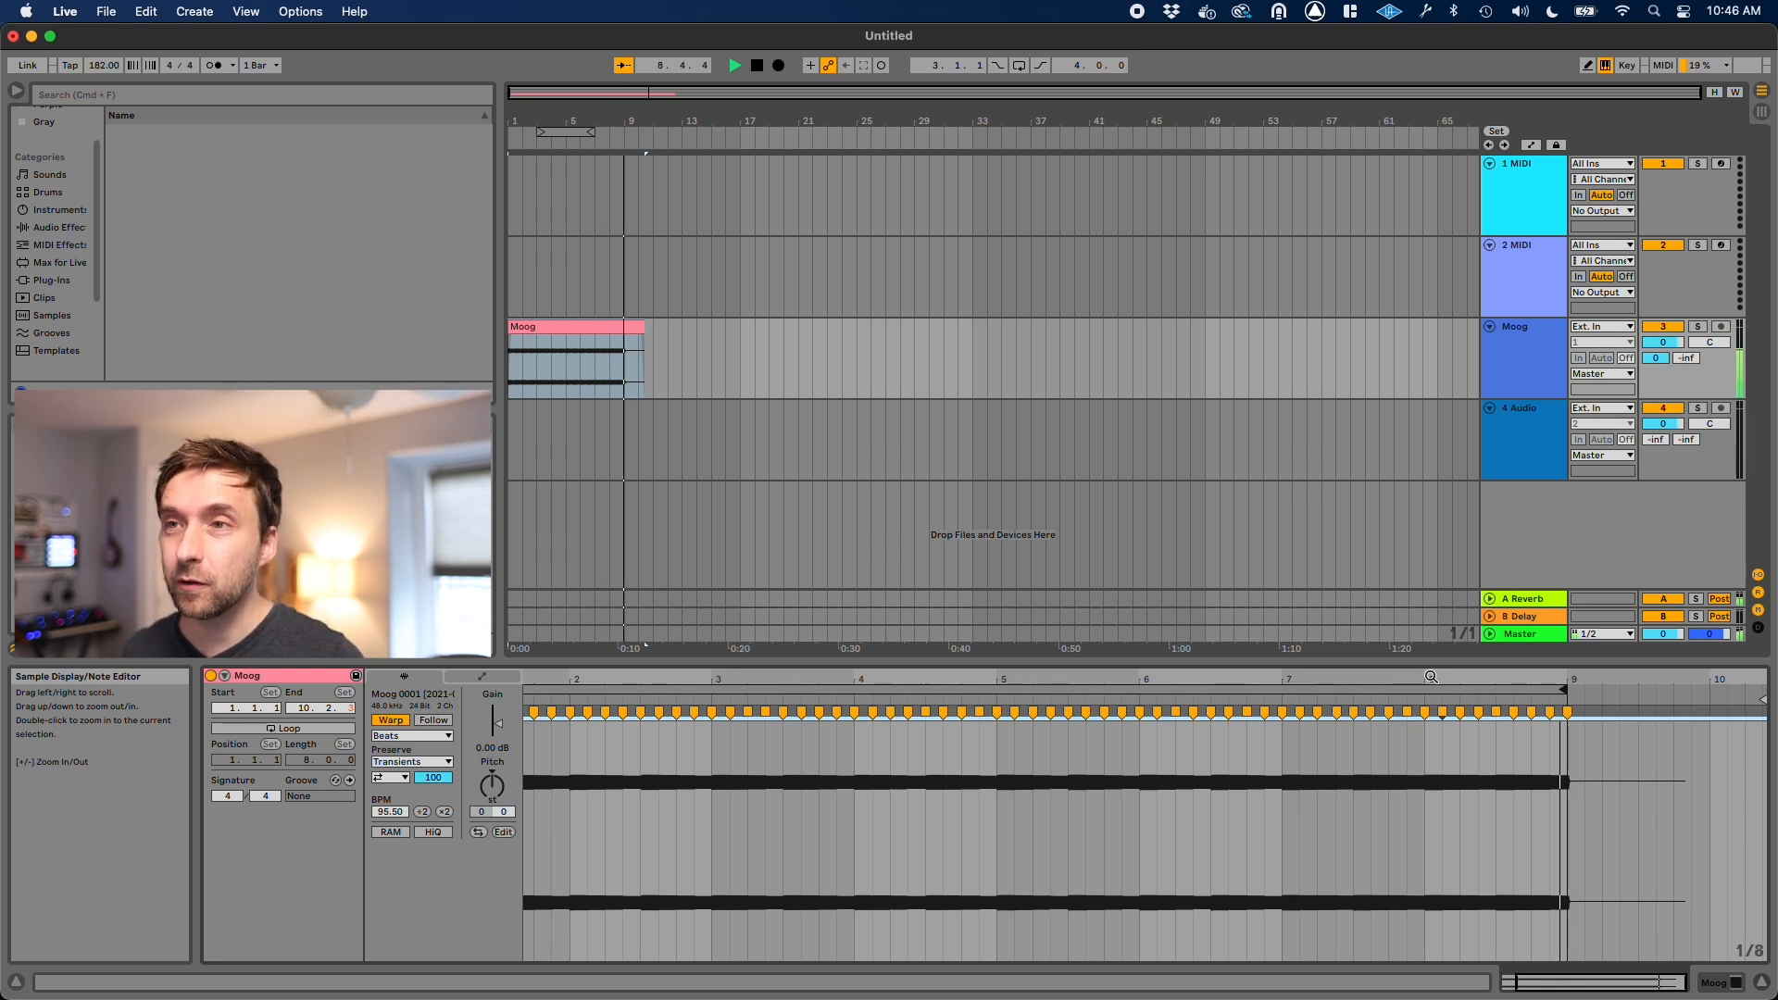
Stop playback and turn on looping for the Moog clip.
key(space)
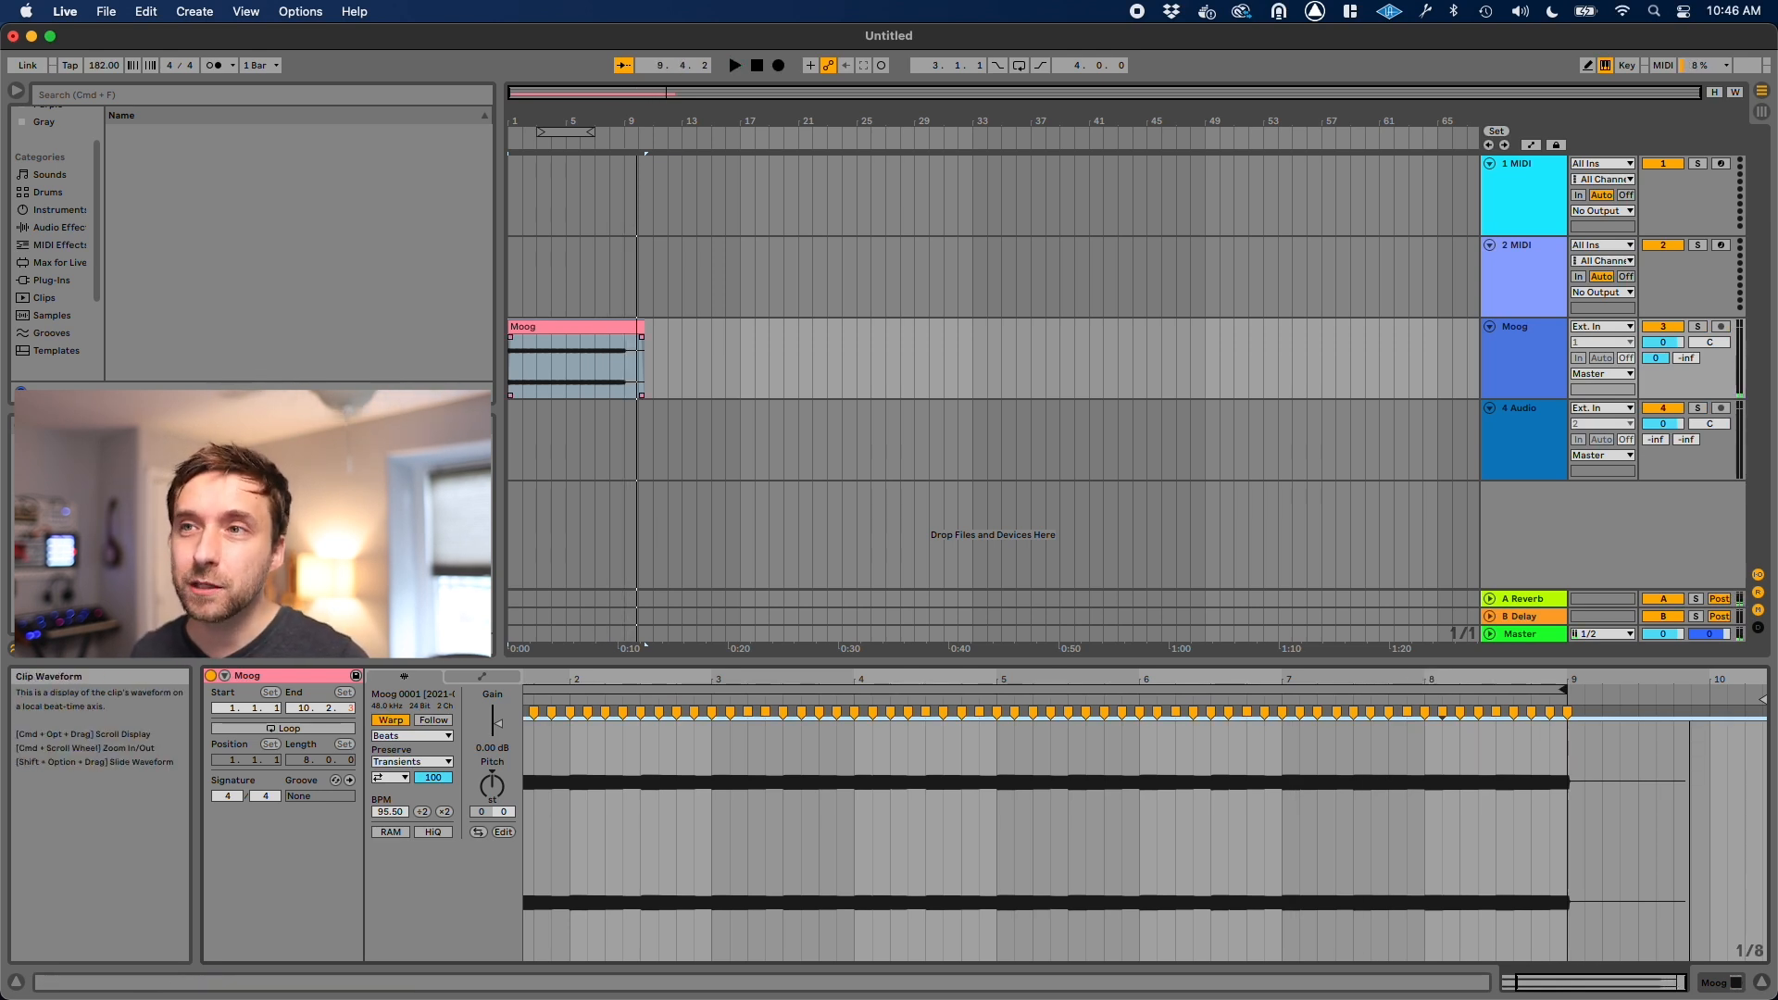
click(292, 729)
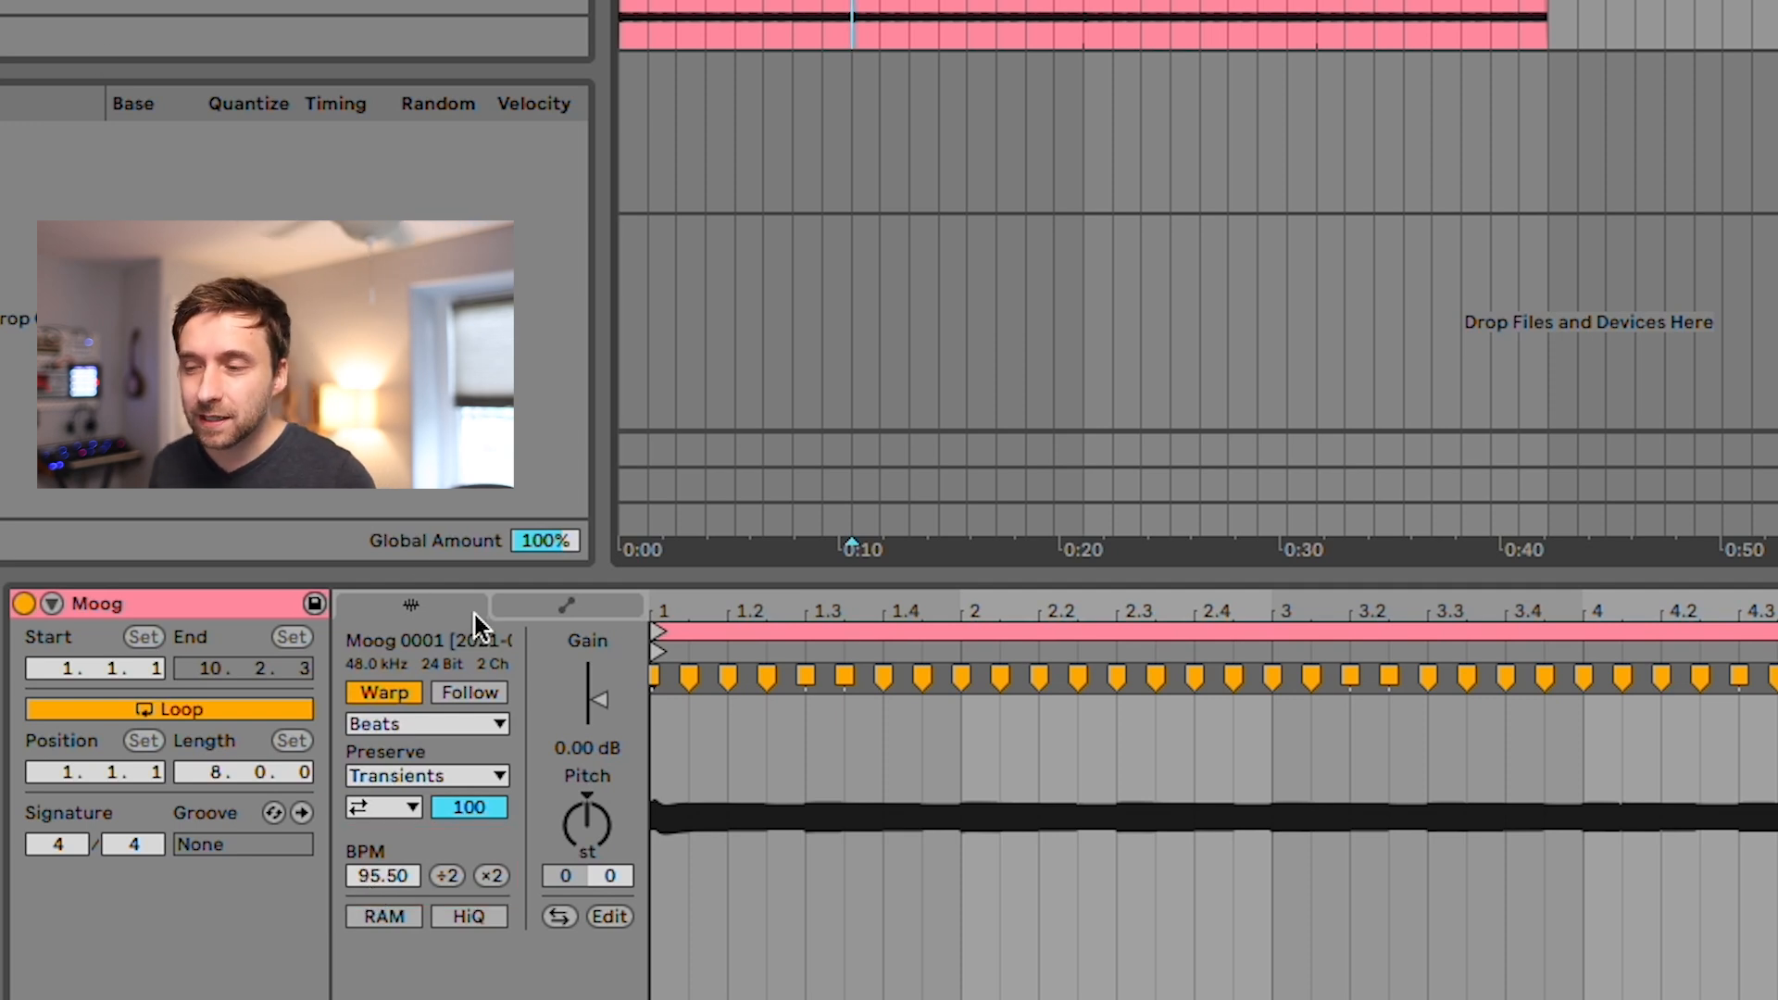
Inspect the segment BPM at successive warp markers in bar 1, and play the Moog clip from its start.
click(667, 784)
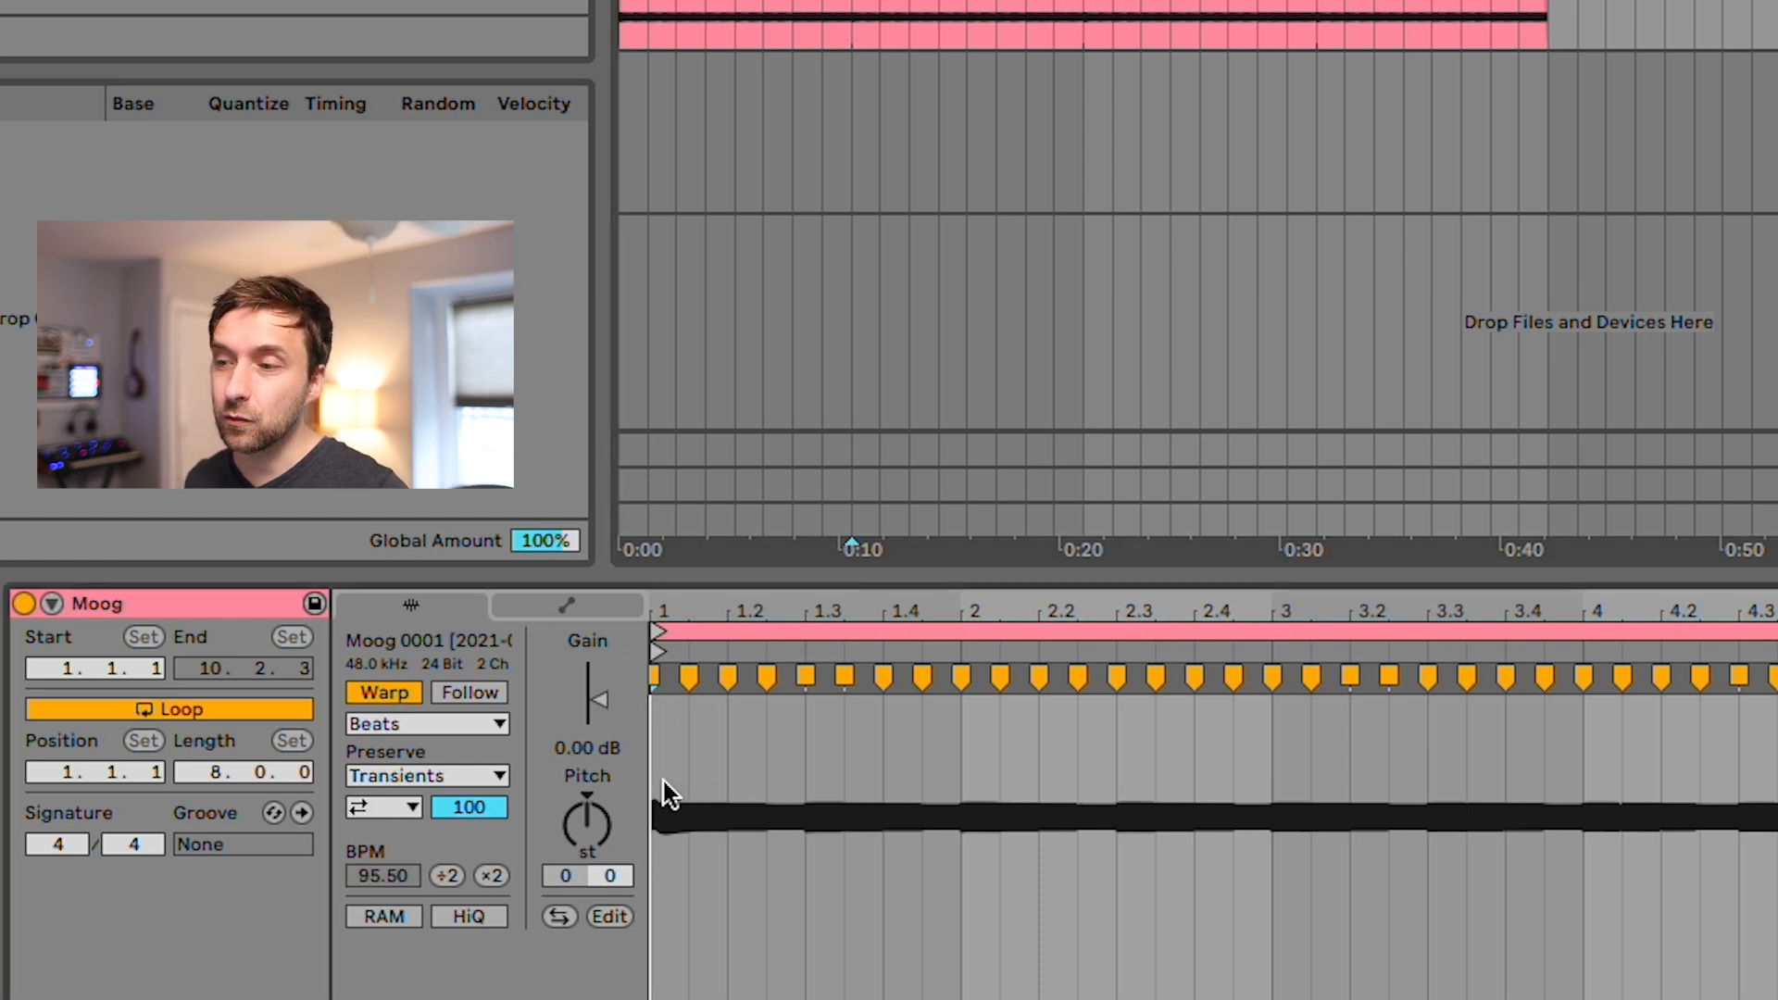
click(723, 759)
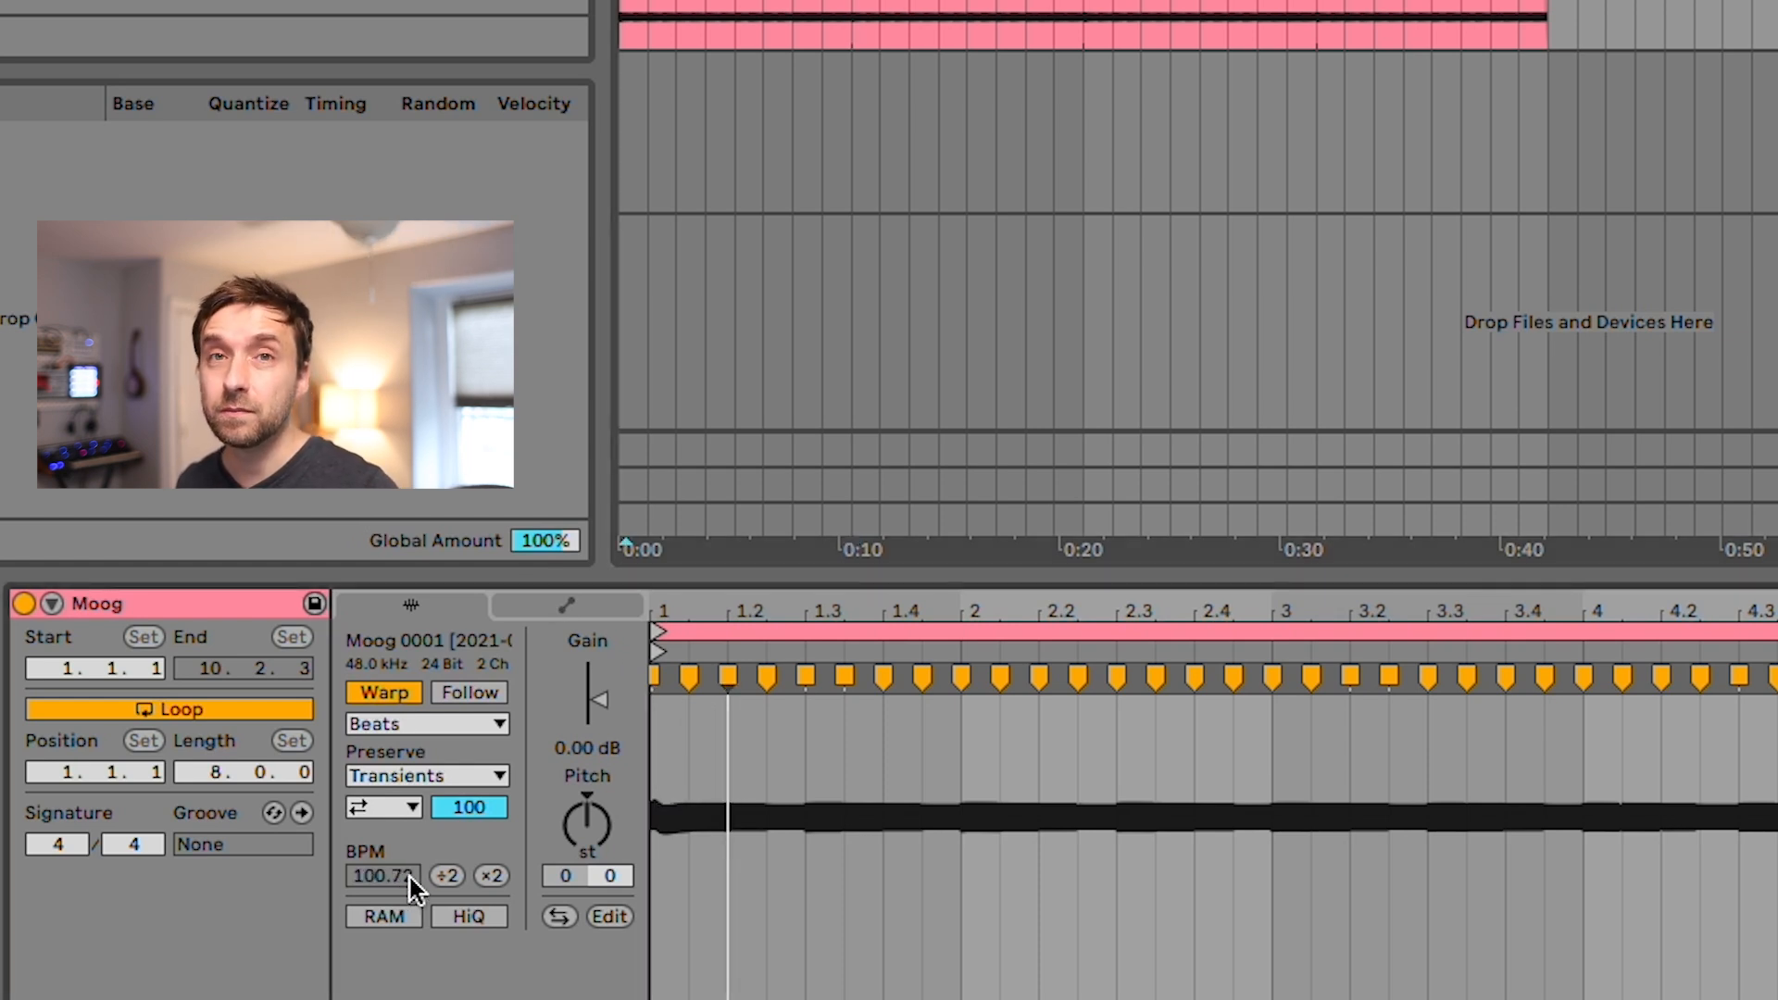
click(768, 843)
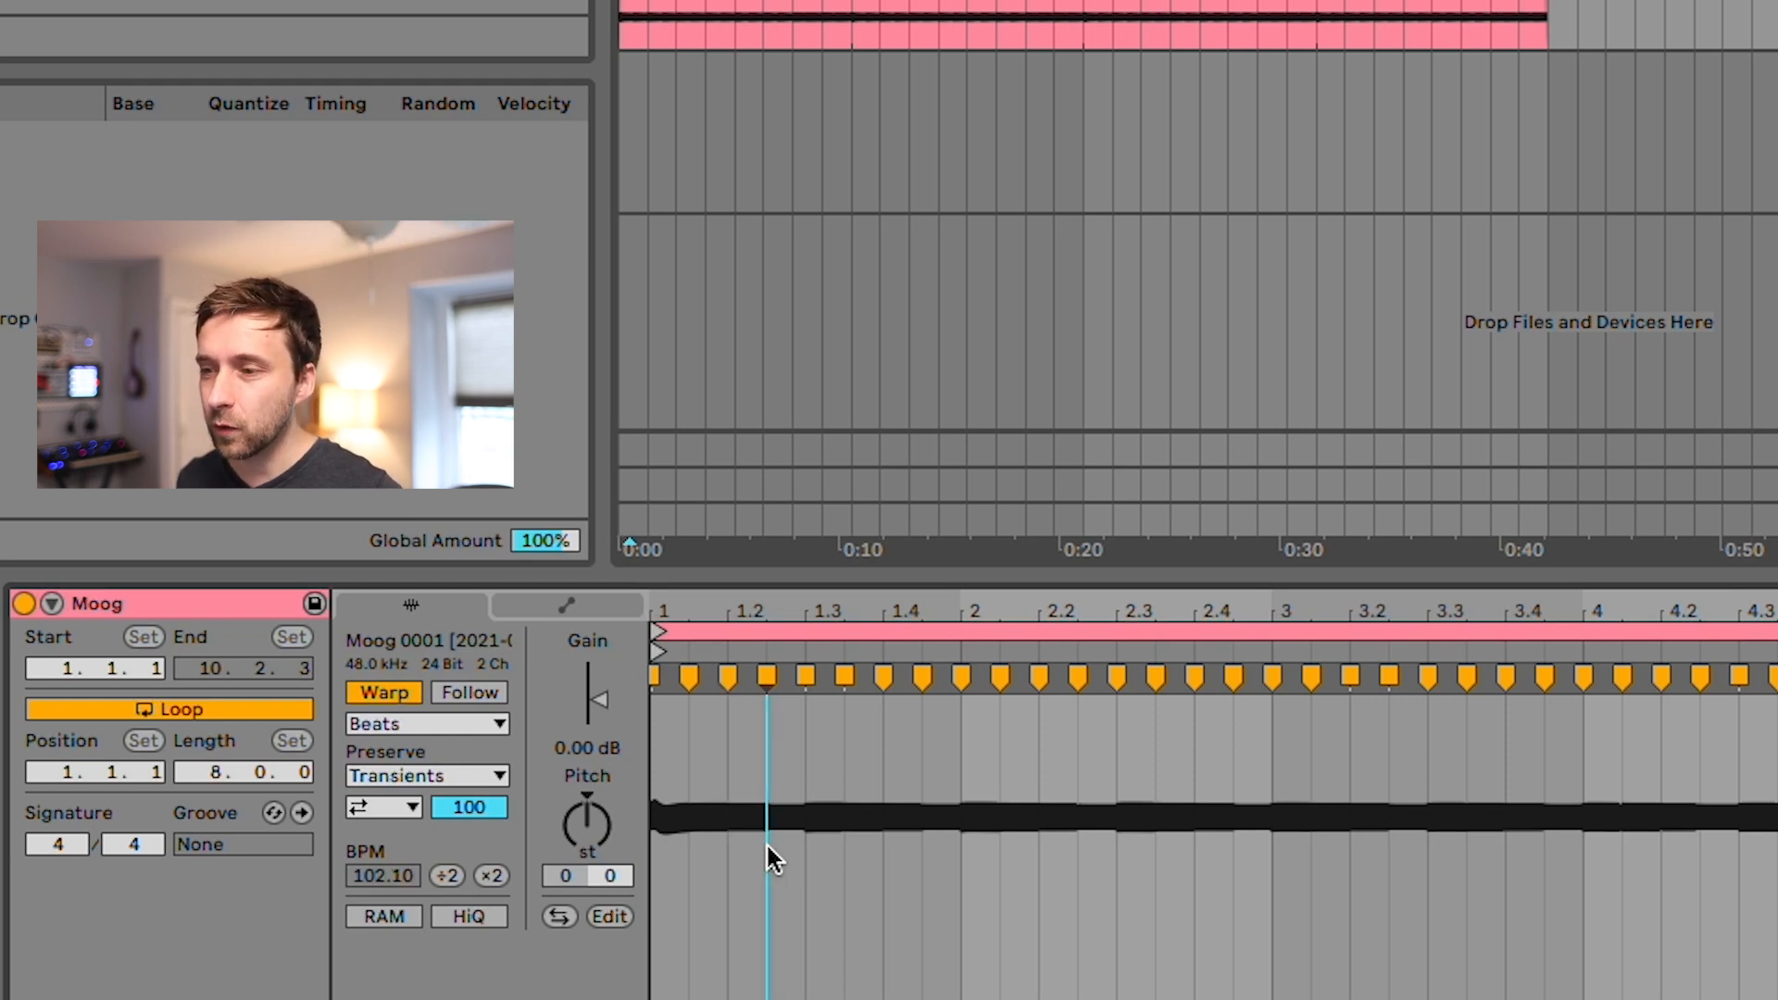
click(810, 836)
click(830, 835)
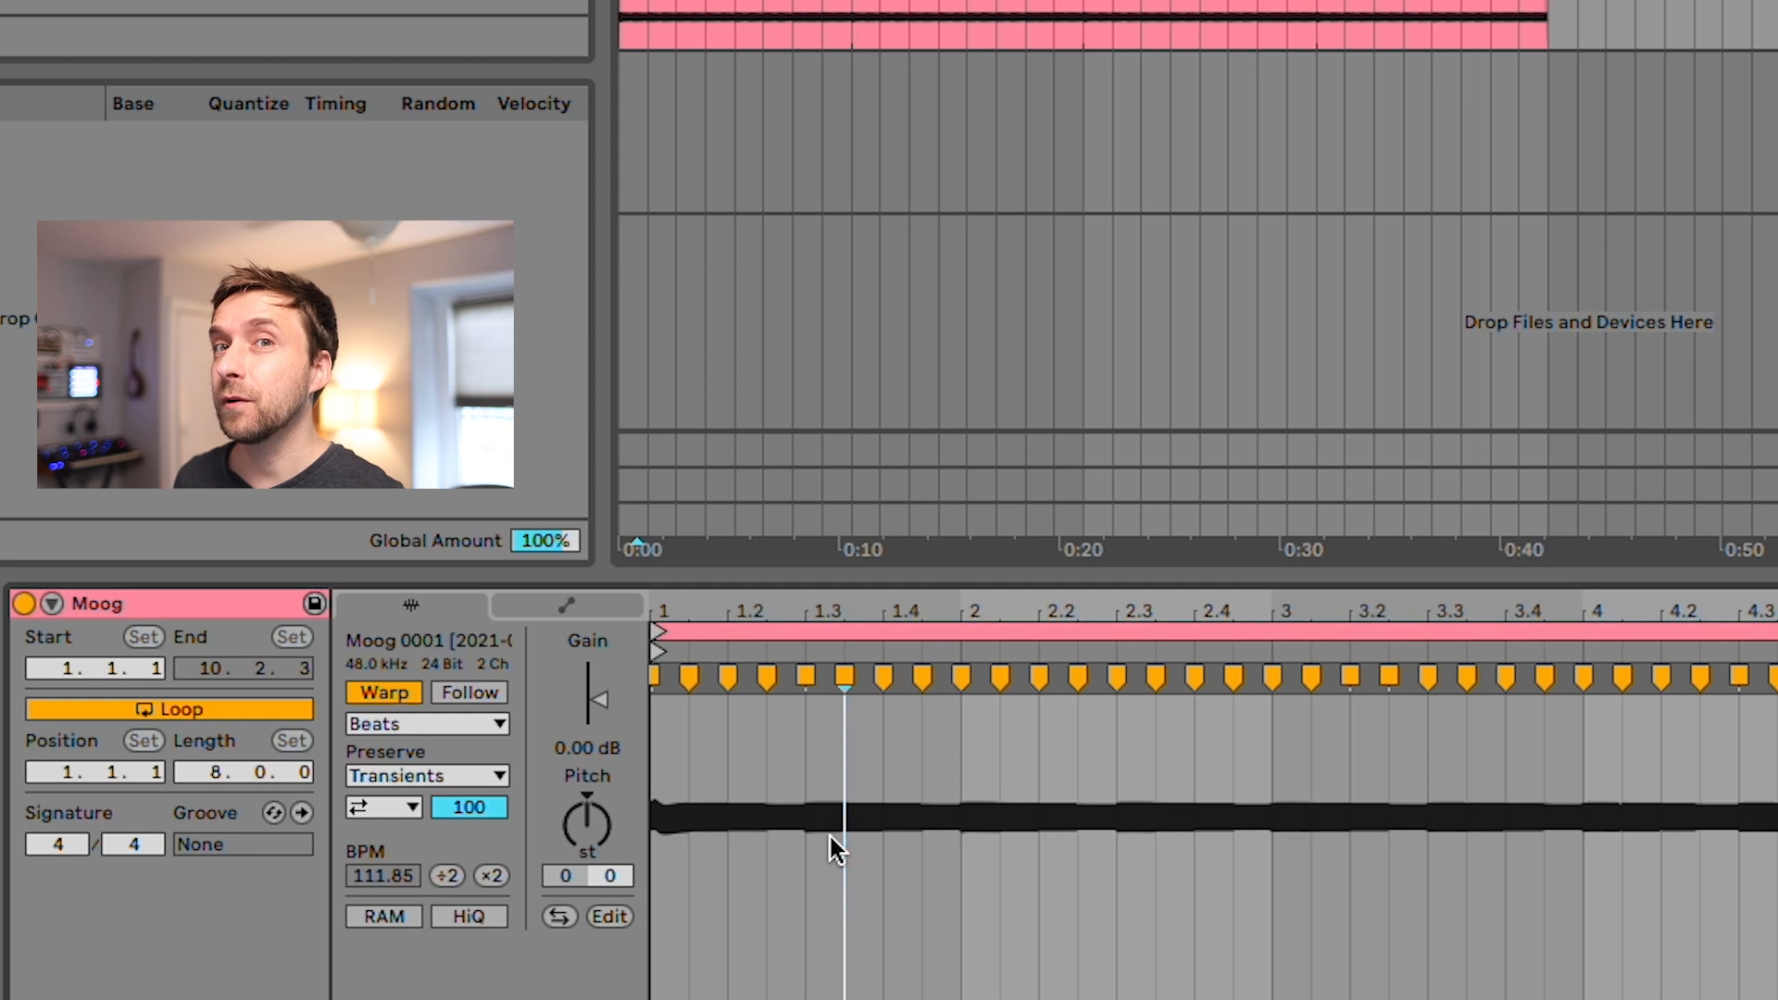
click(623, 13)
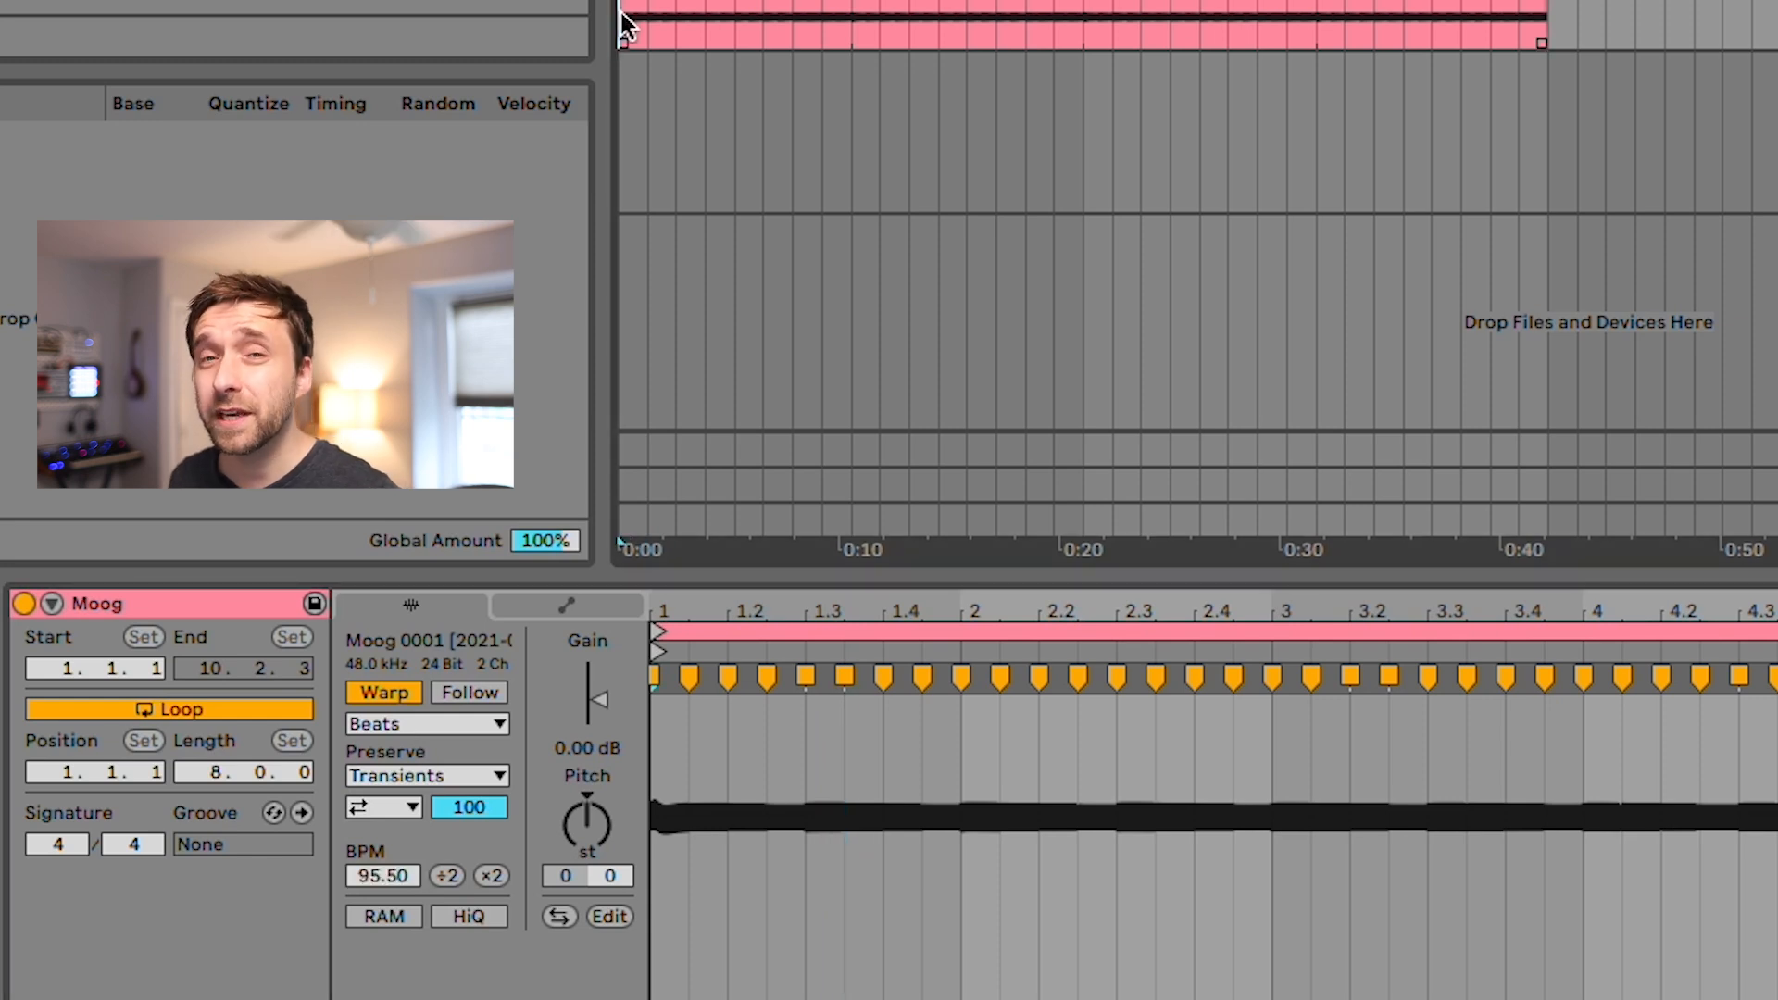
key(space)
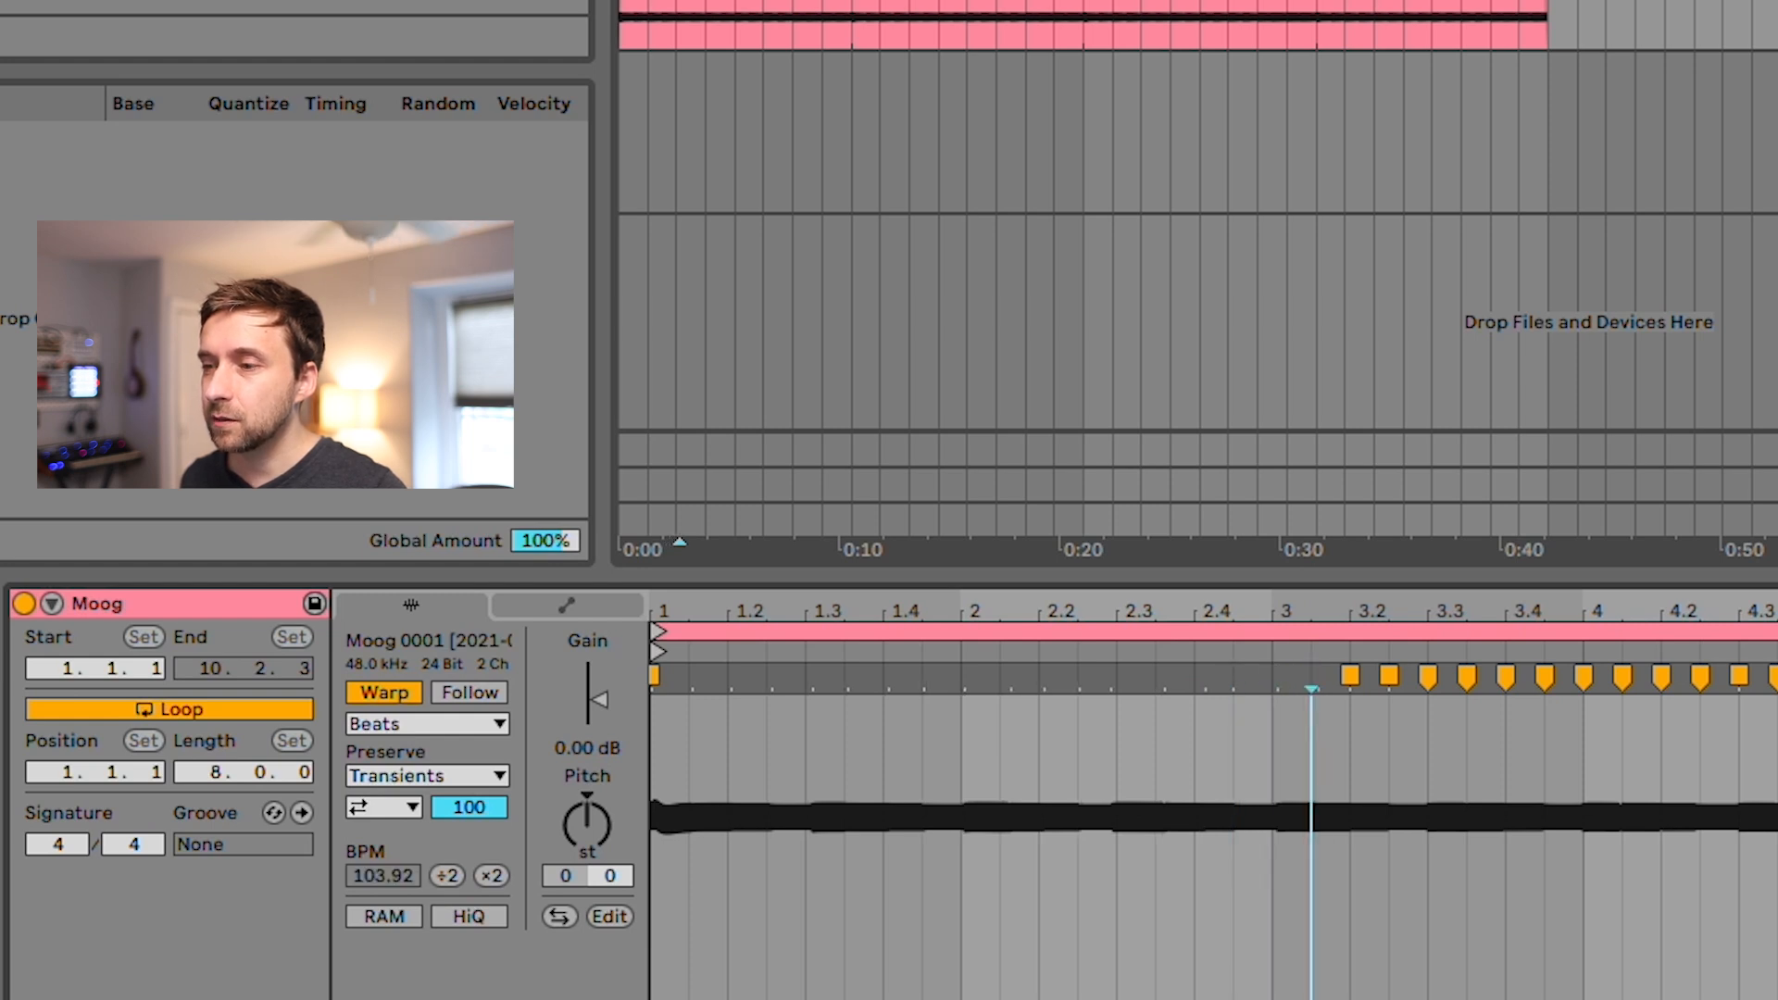
Delete the warp markers at 3.2 and 3.2.3, and check the segment BPM at several points in bars 1 and 2.
double_click(1389, 676)
click(1009, 815)
key(space)
click(1389, 815)
click(1009, 815)
click(806, 815)
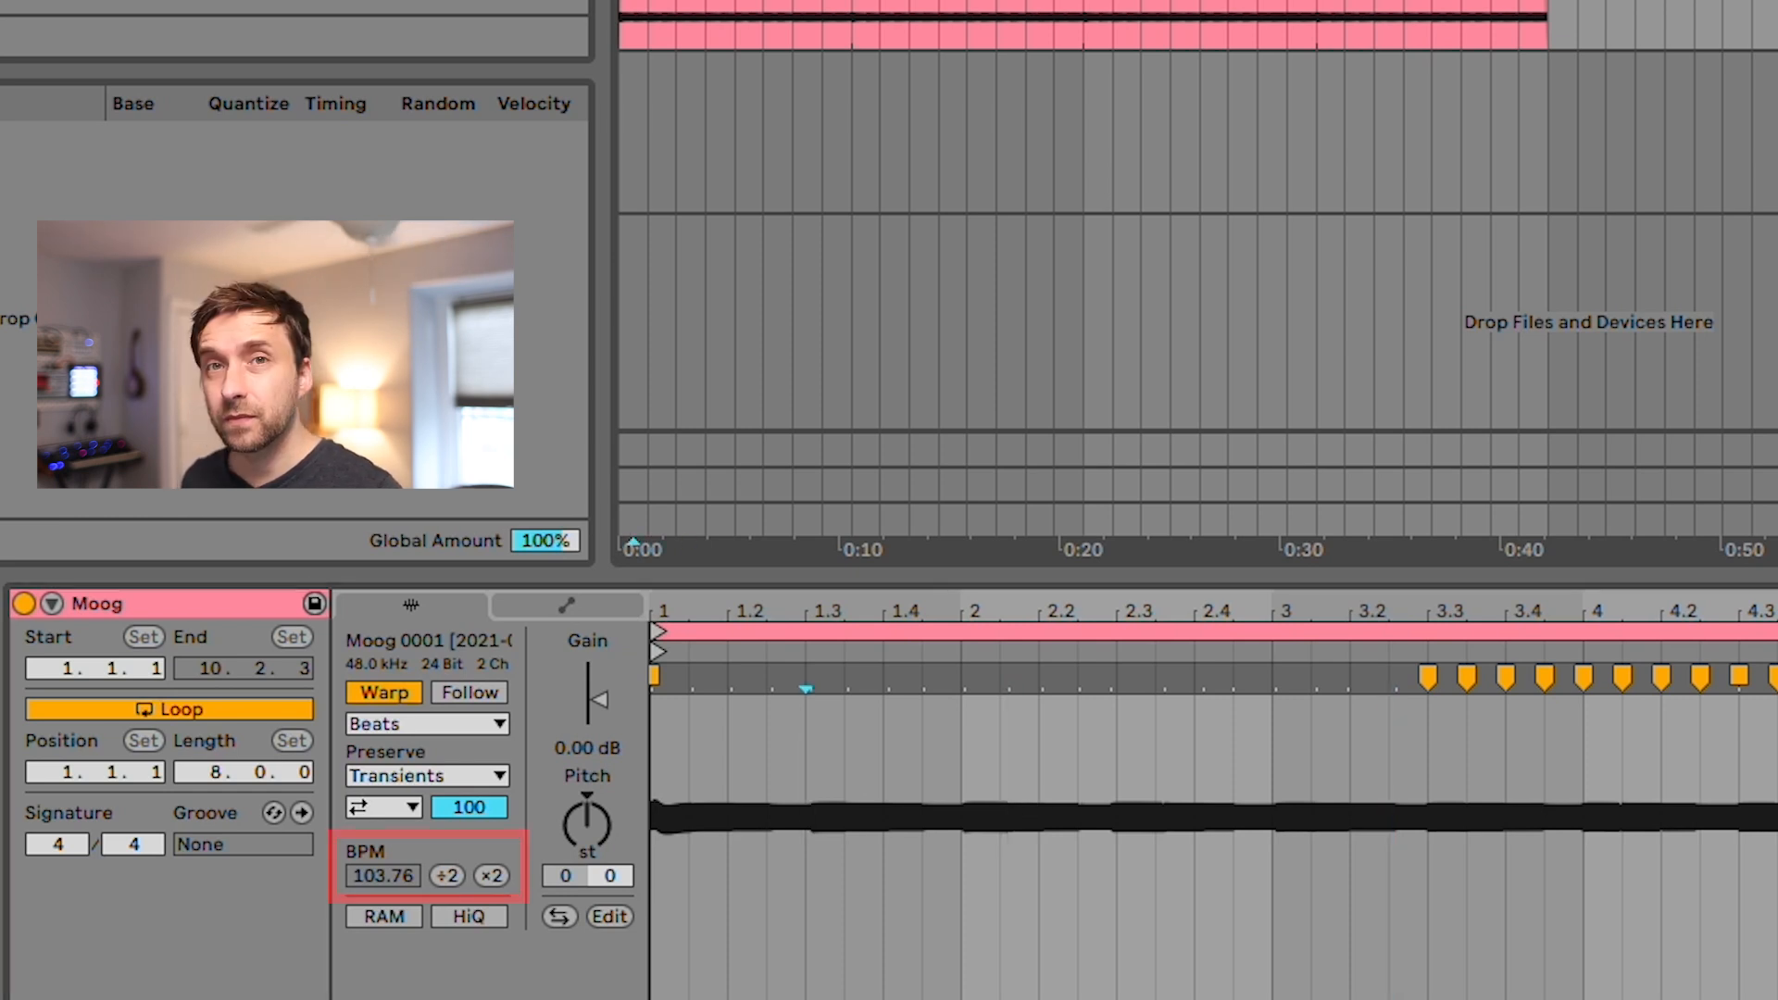
click(1195, 815)
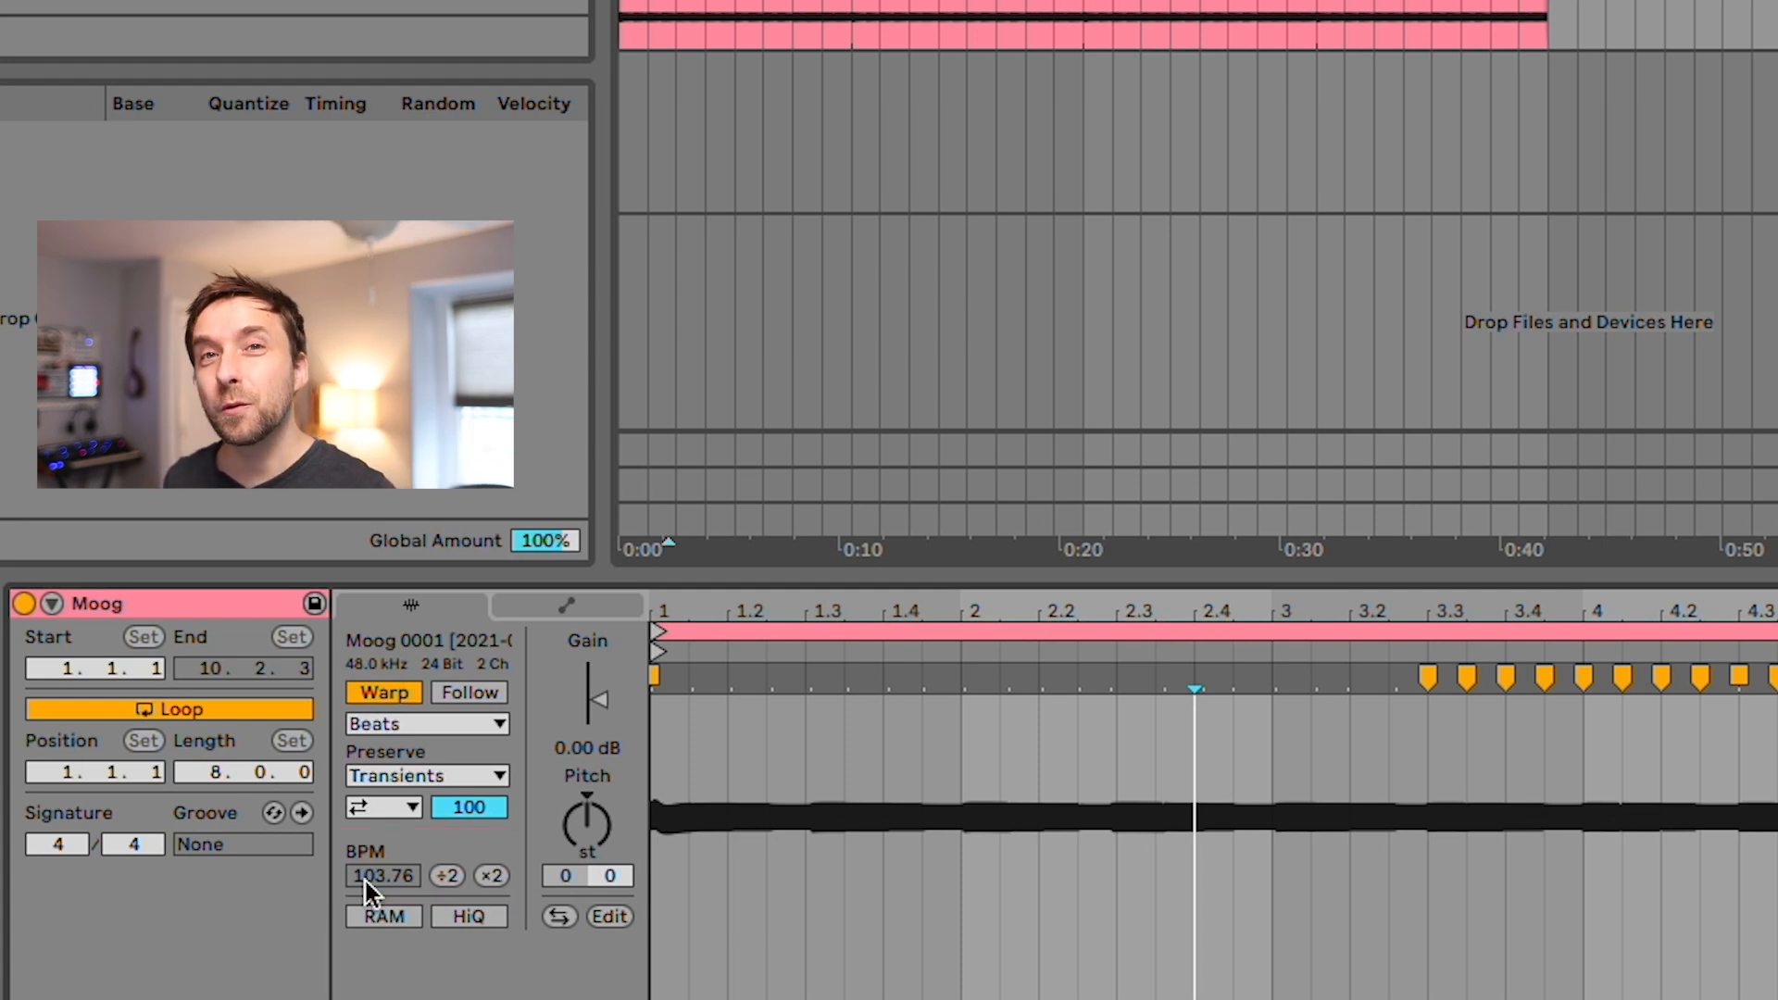
click(1037, 727)
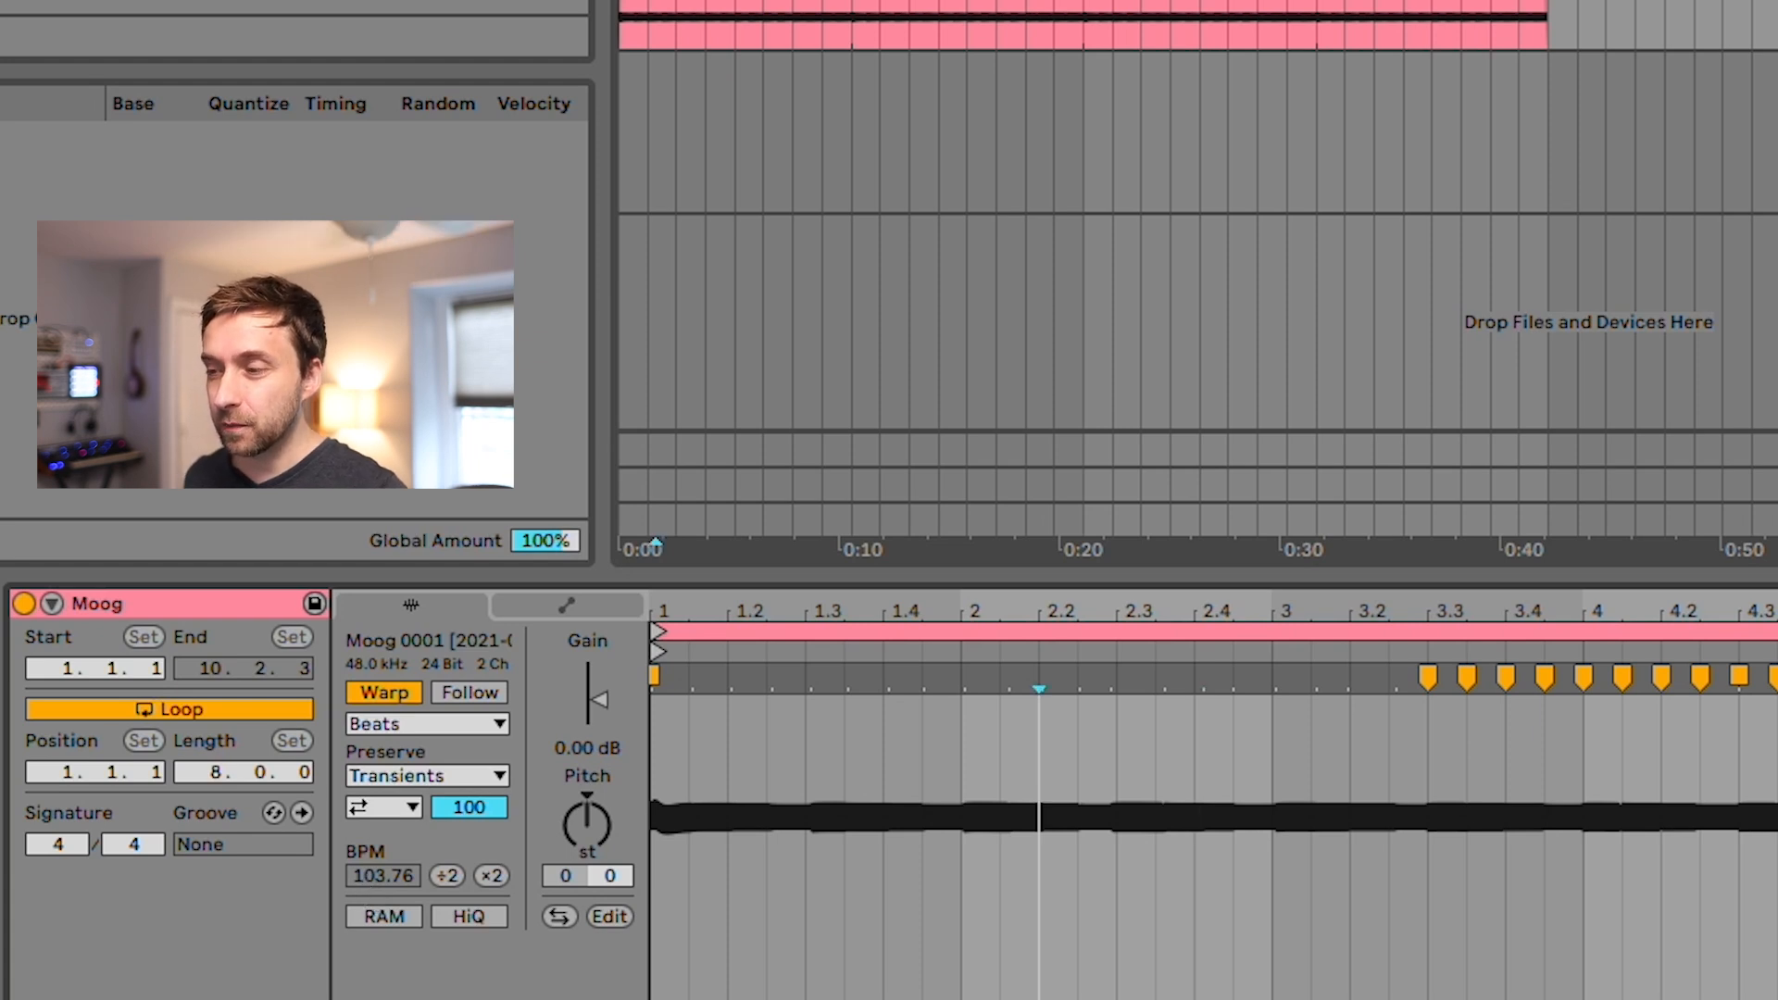
Undo all the warp marker deletions across bars 1 to 3 of the Moog clip.
key(super+z)
key(super+z)
key(super+z)
key(super+z)
key(super+z)
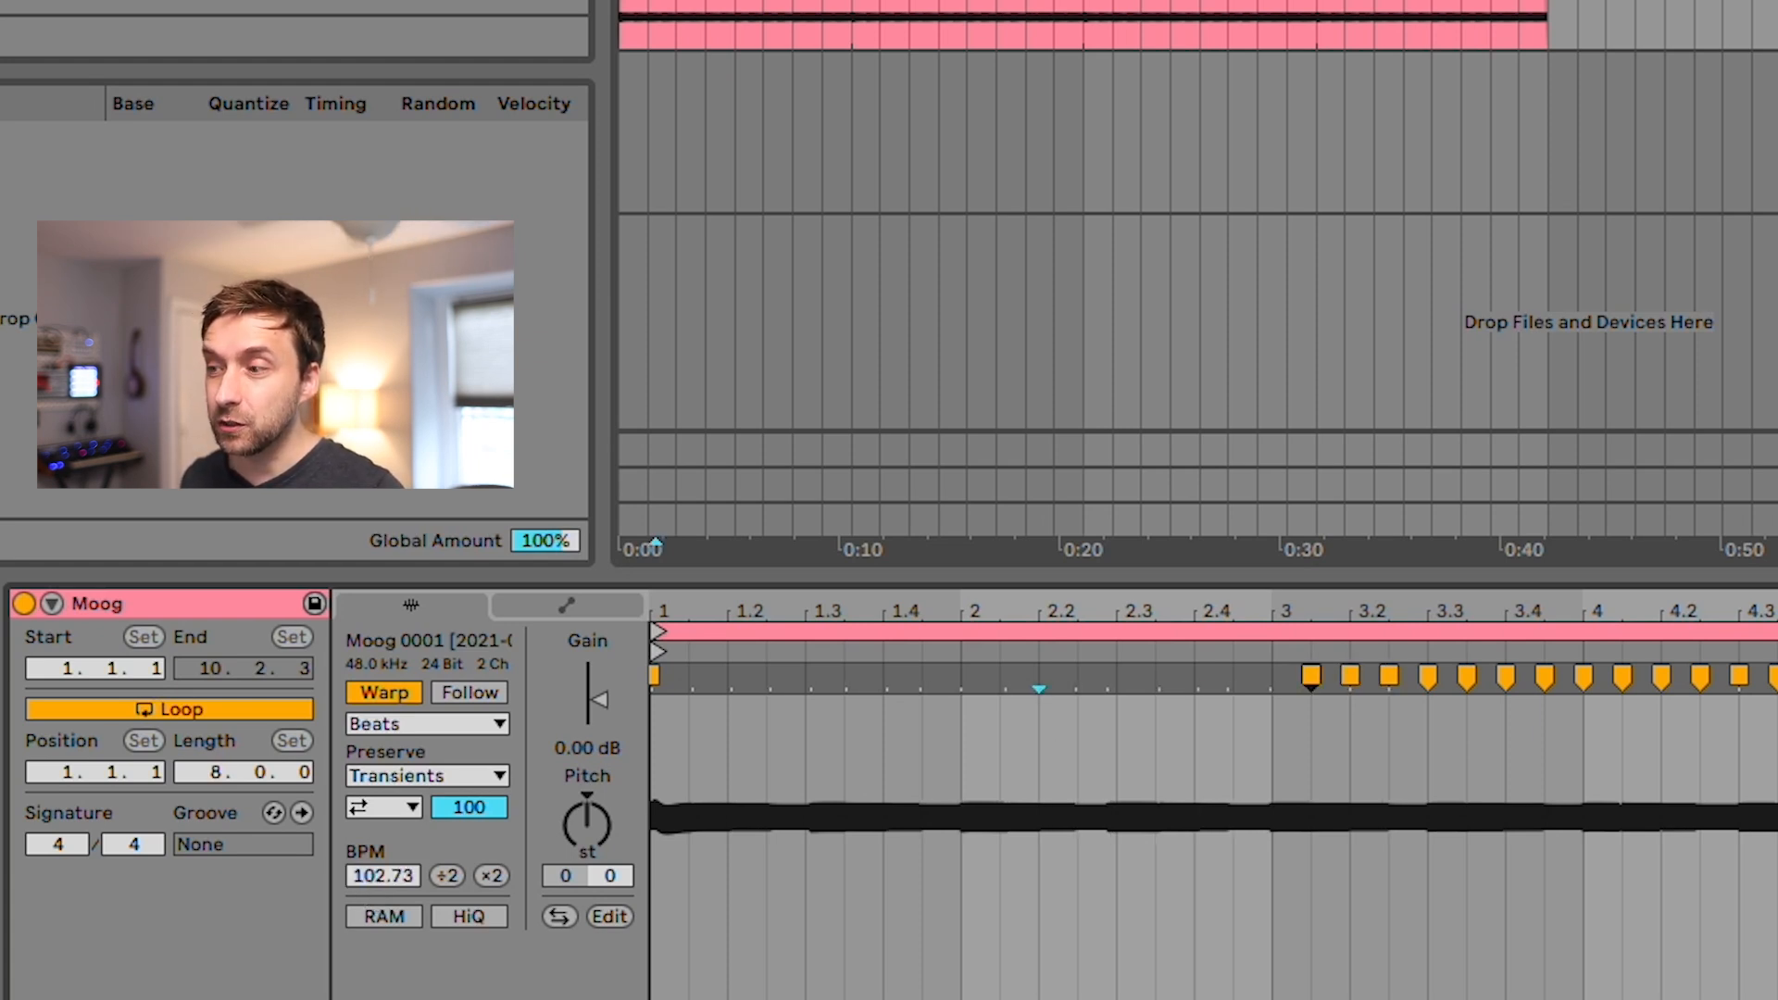
key(super+z)
key(super+z)
key(super+z)
key(super+z)
key(super+z)
key(super+z)
key(super+z)
key(super+z)
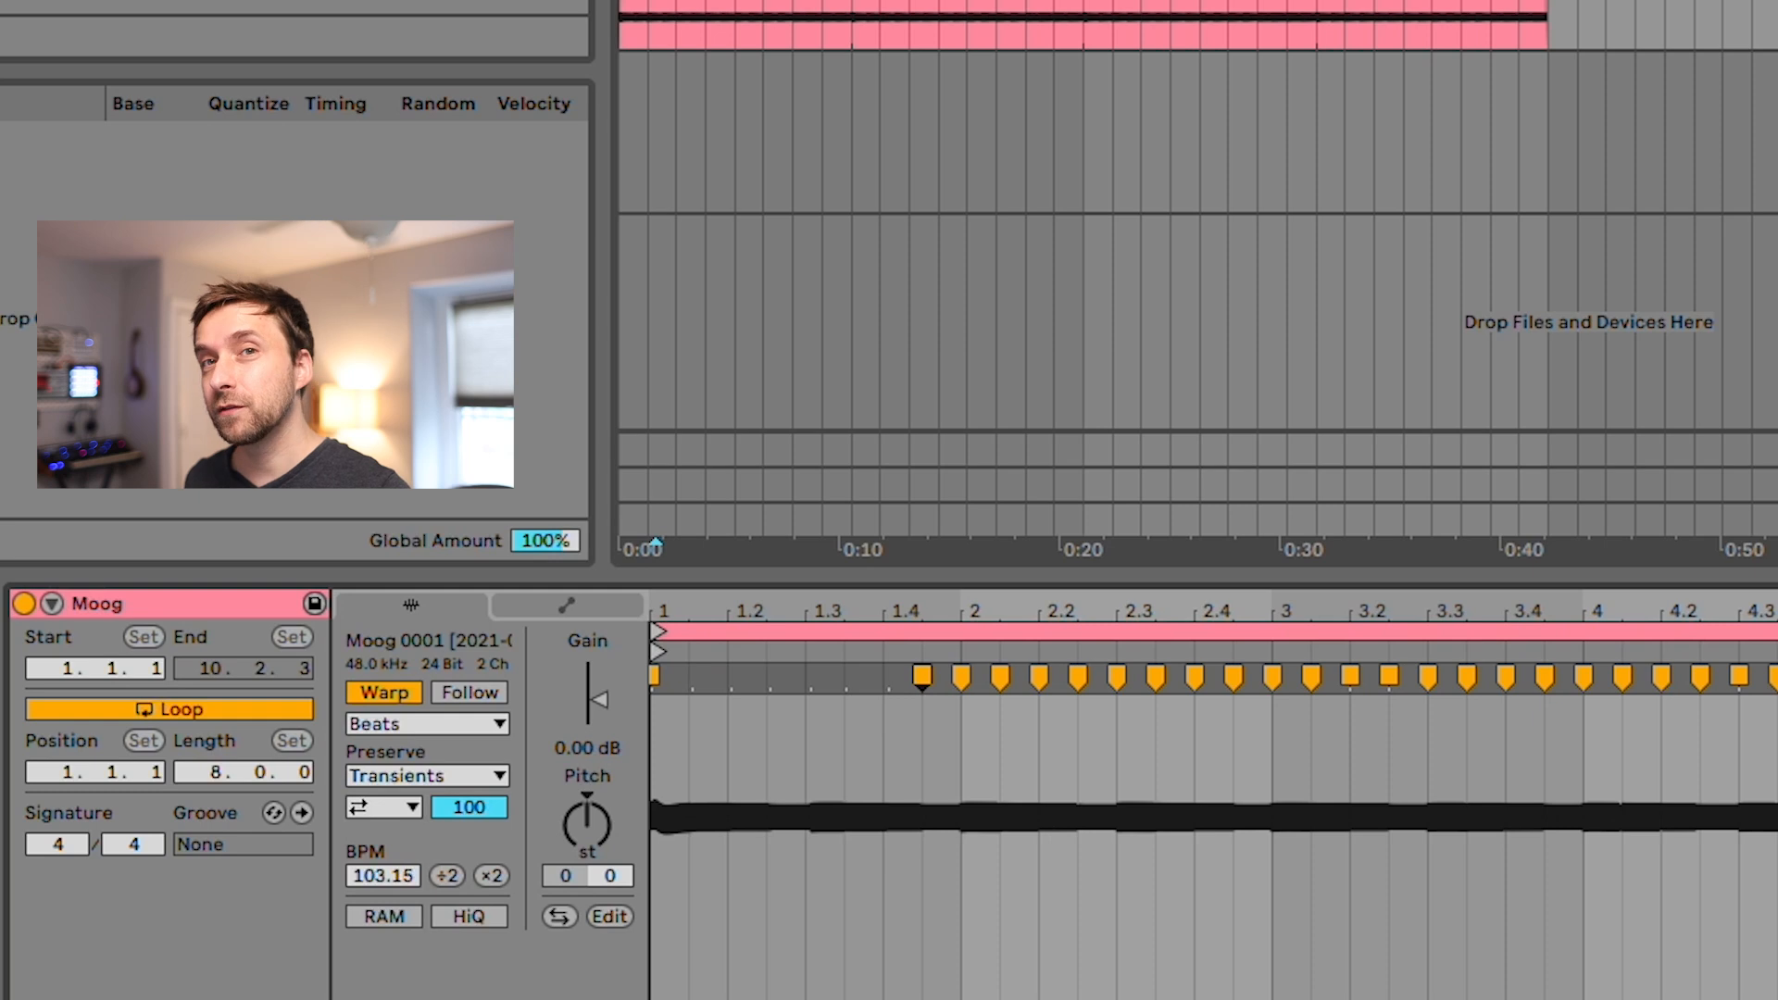
key(super+z)
key(super+z)
key(super+z)
key(super+z)
key(super+z)
key(super+z)
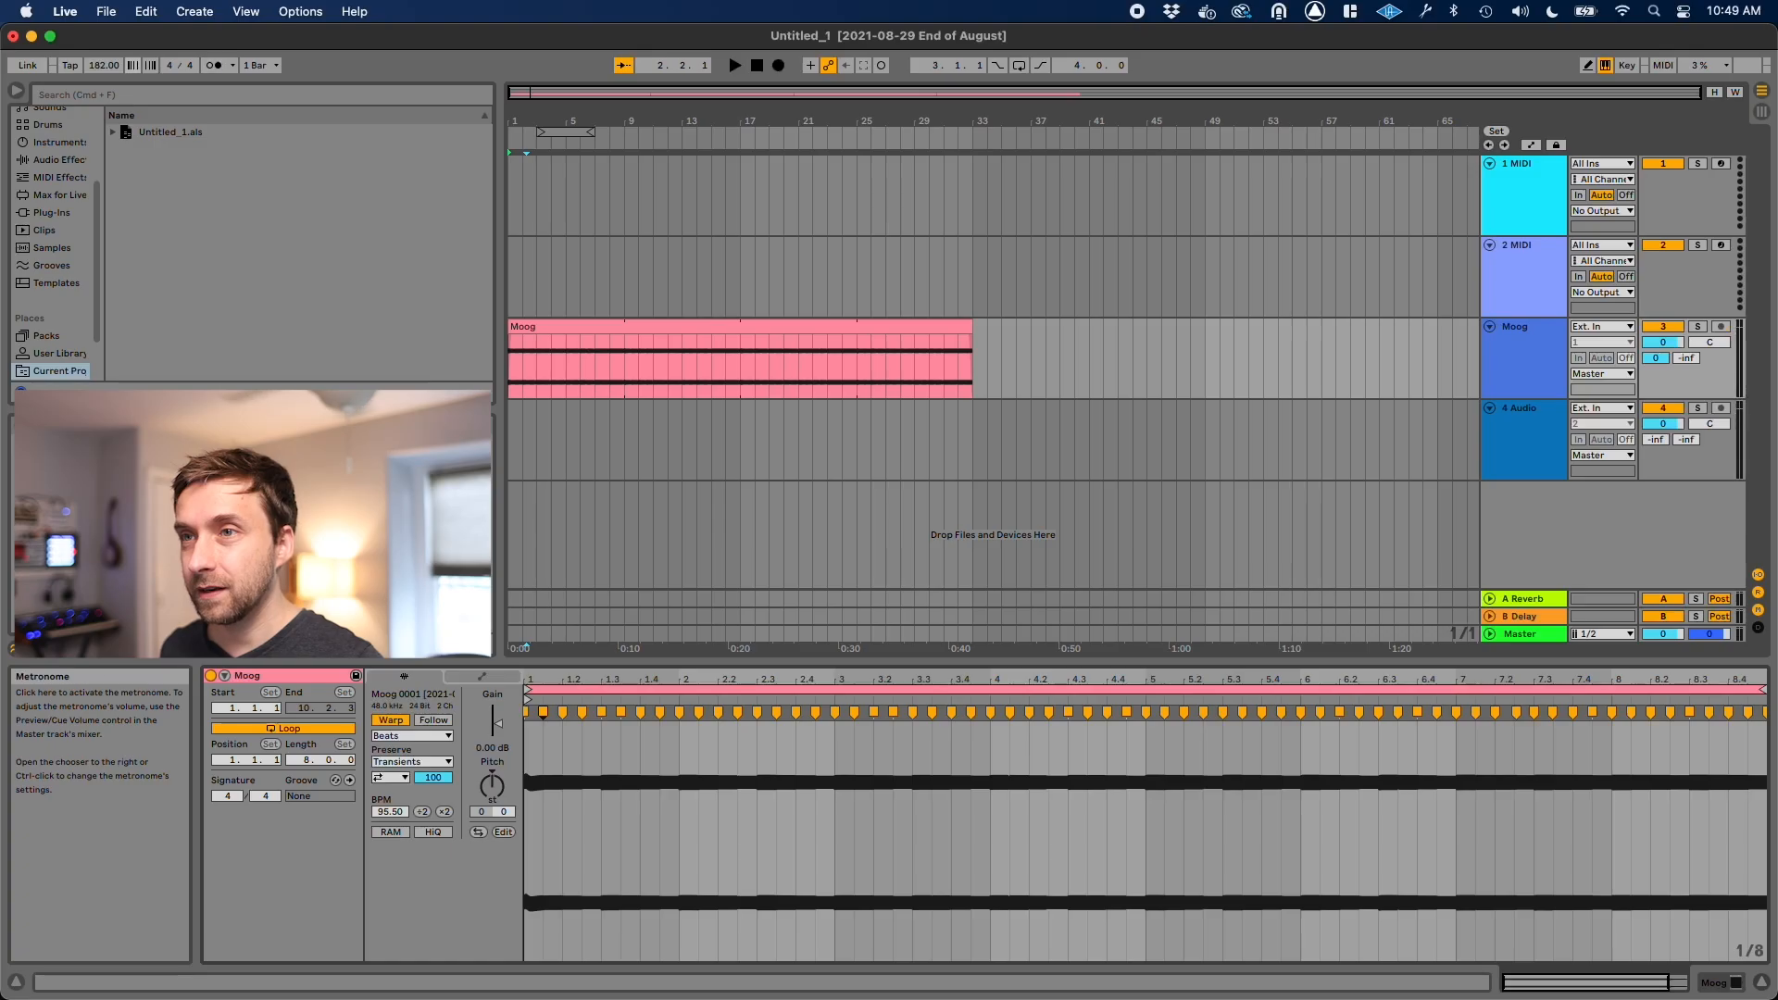
Set the project tempo to 104 BPM and play the Moog clip.
click(116, 67)
text(1)
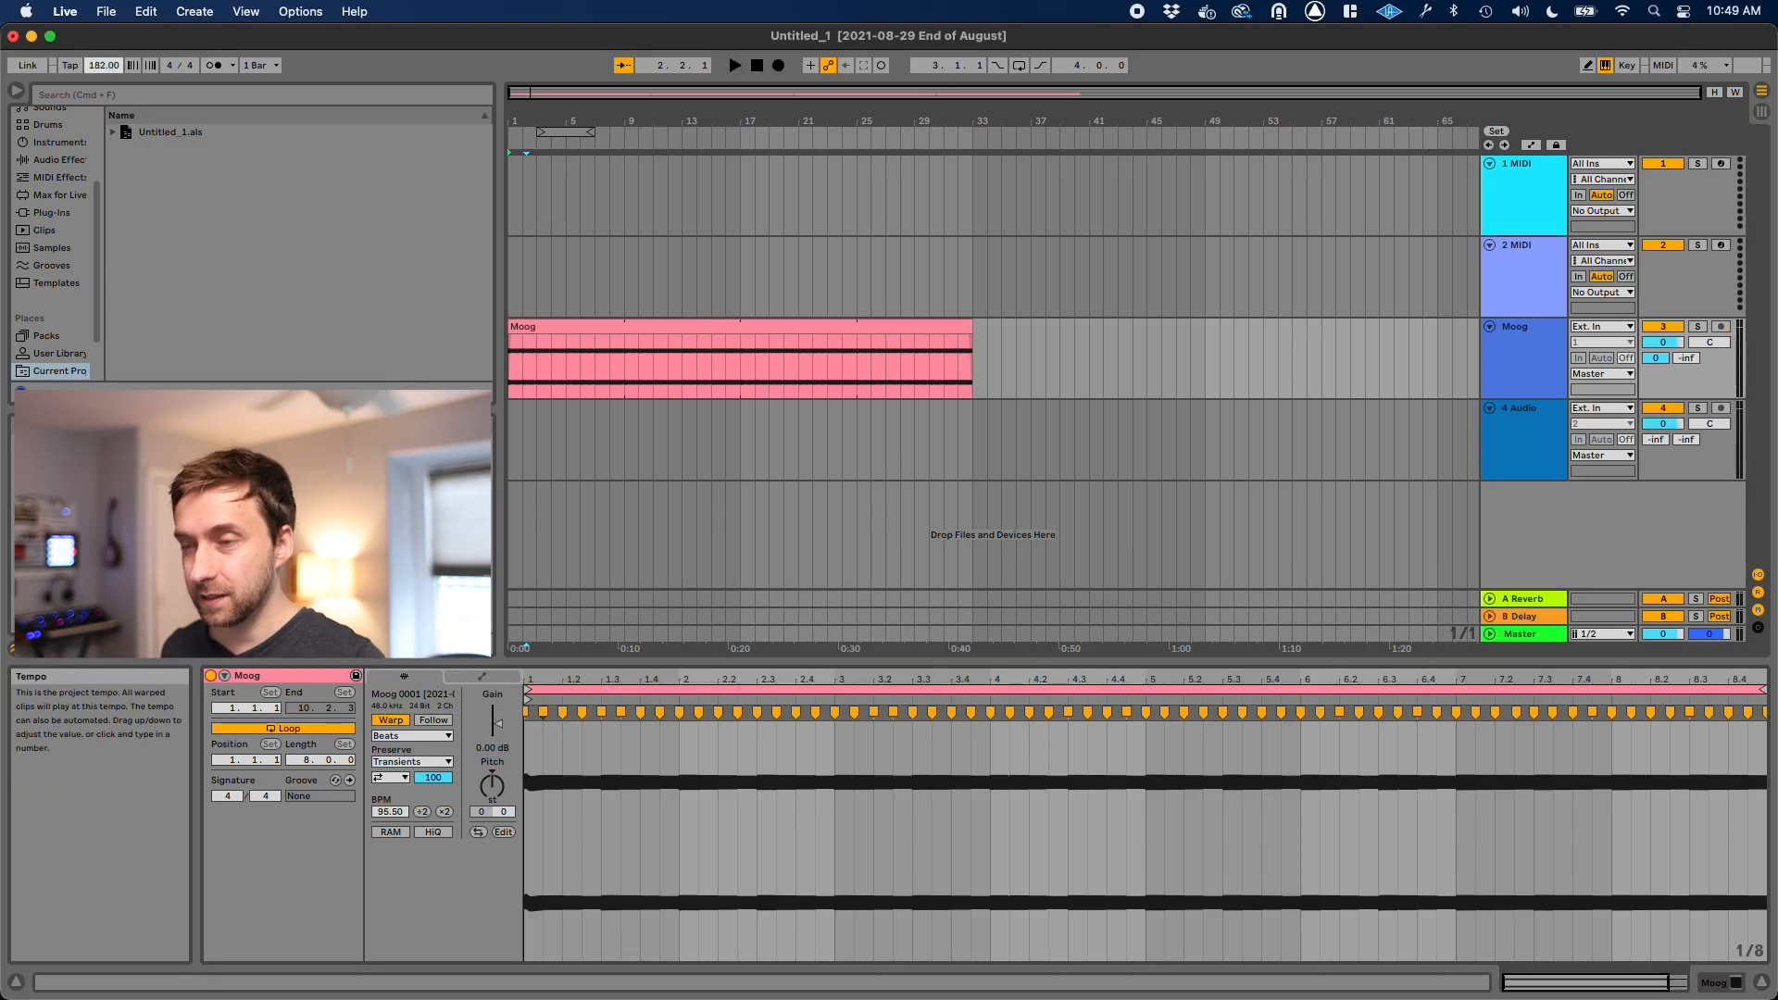
text(04)
key(Return)
key(space)
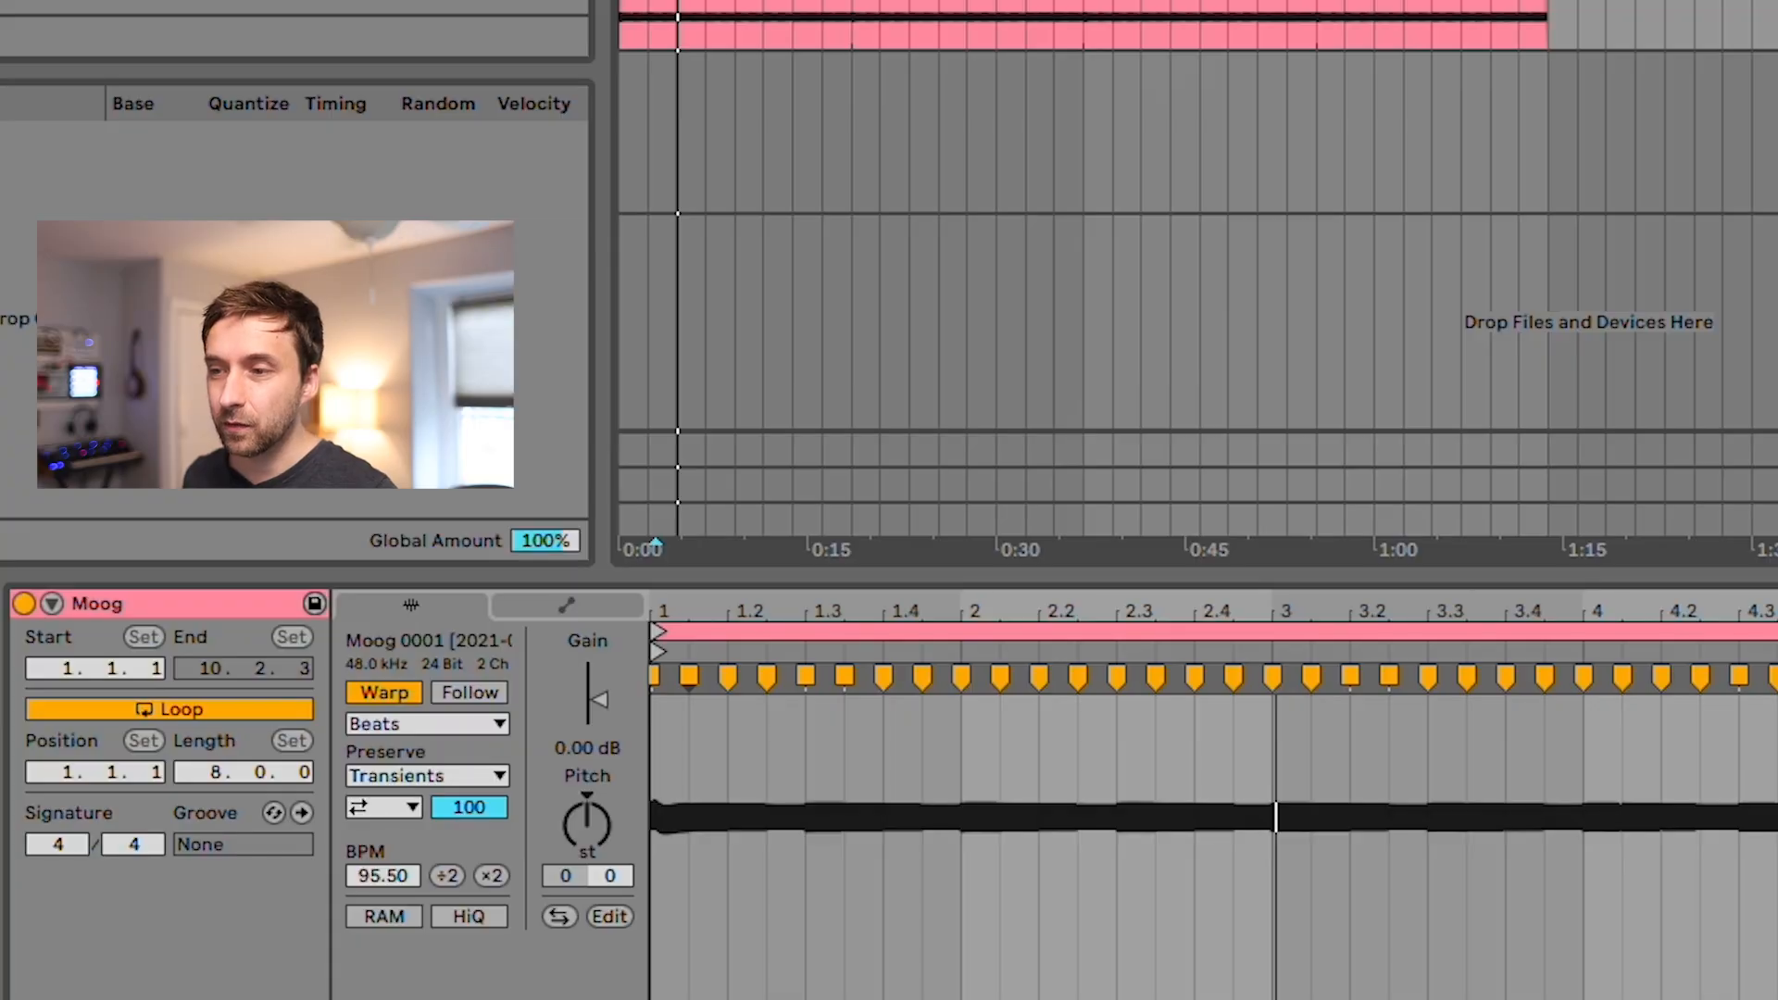
Set the Moog clip's warp mode to Complex Pro and play the clip from its start.
click(439, 726)
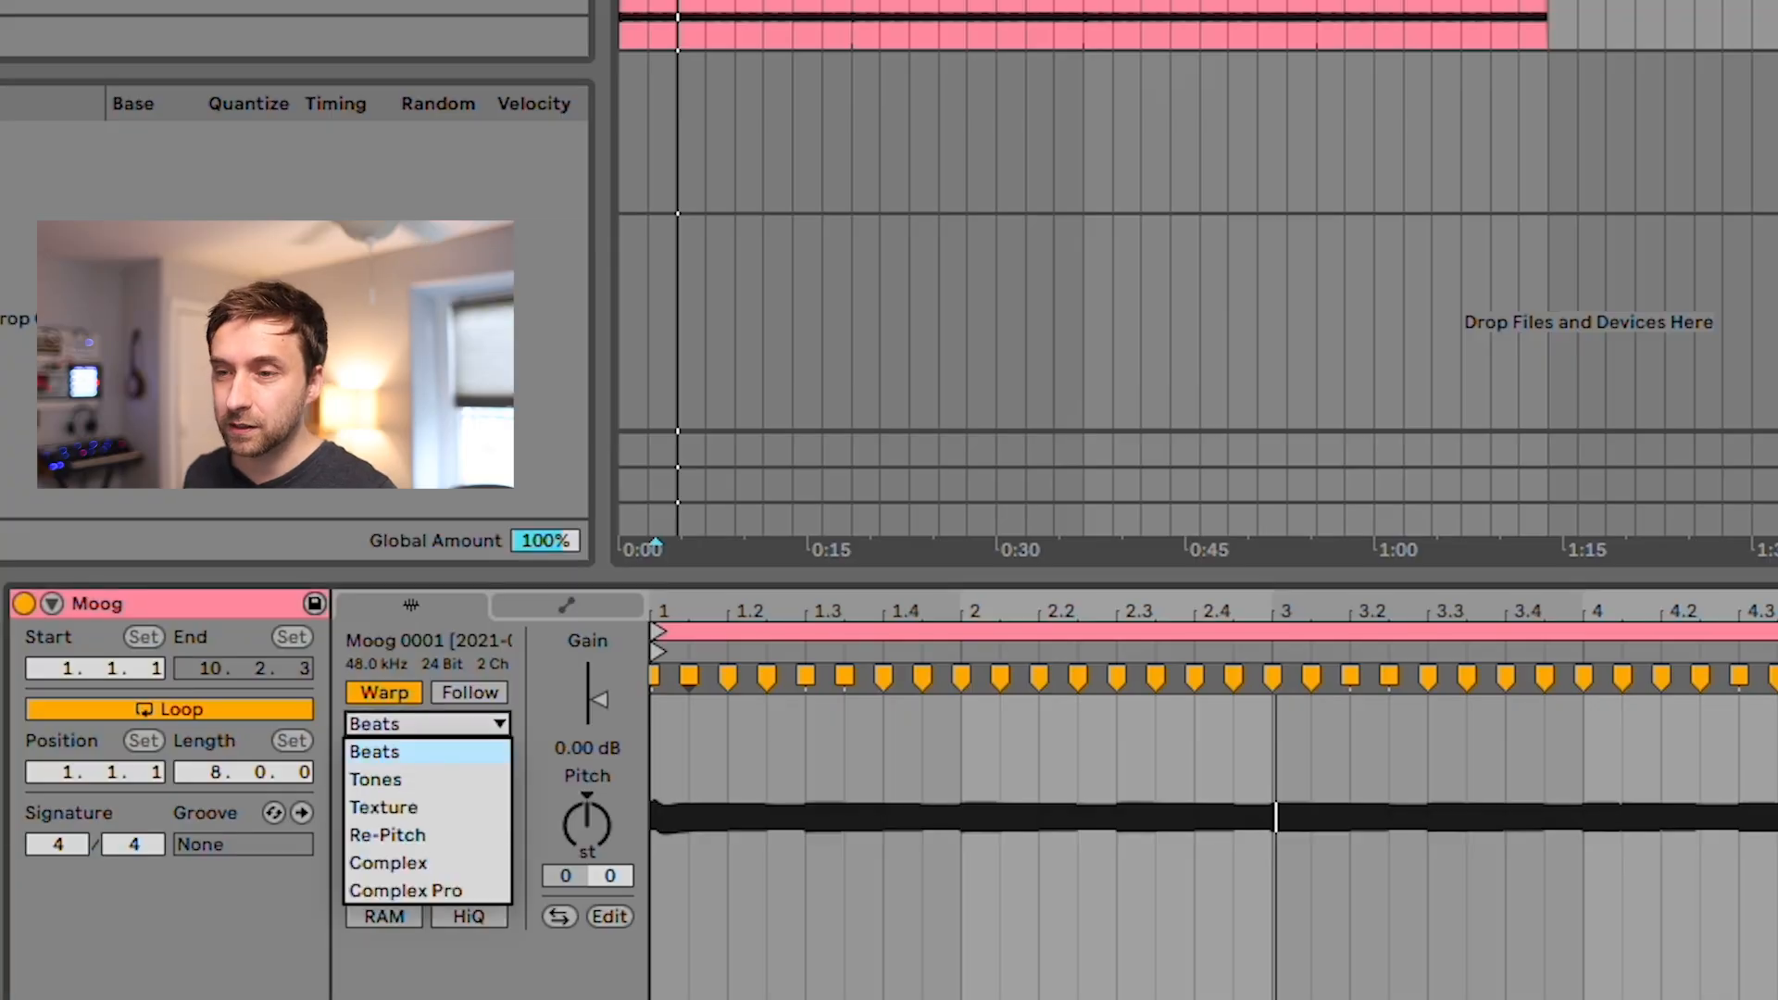
click(439, 728)
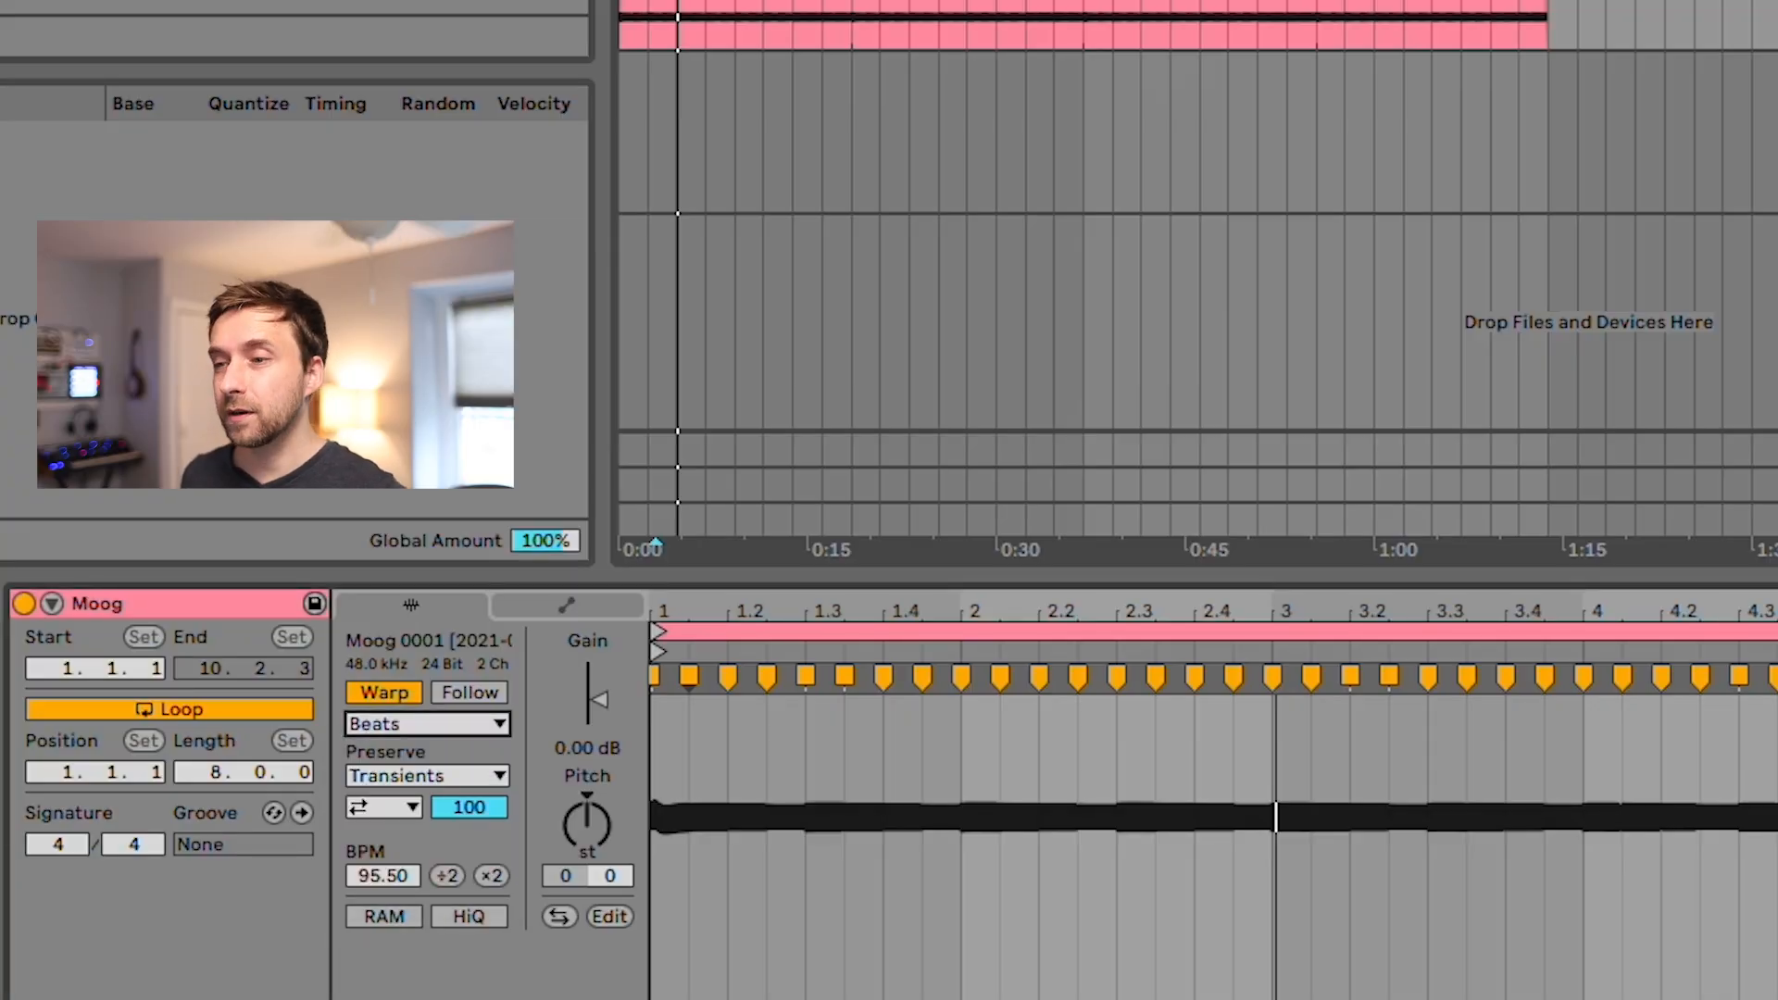
click(402, 724)
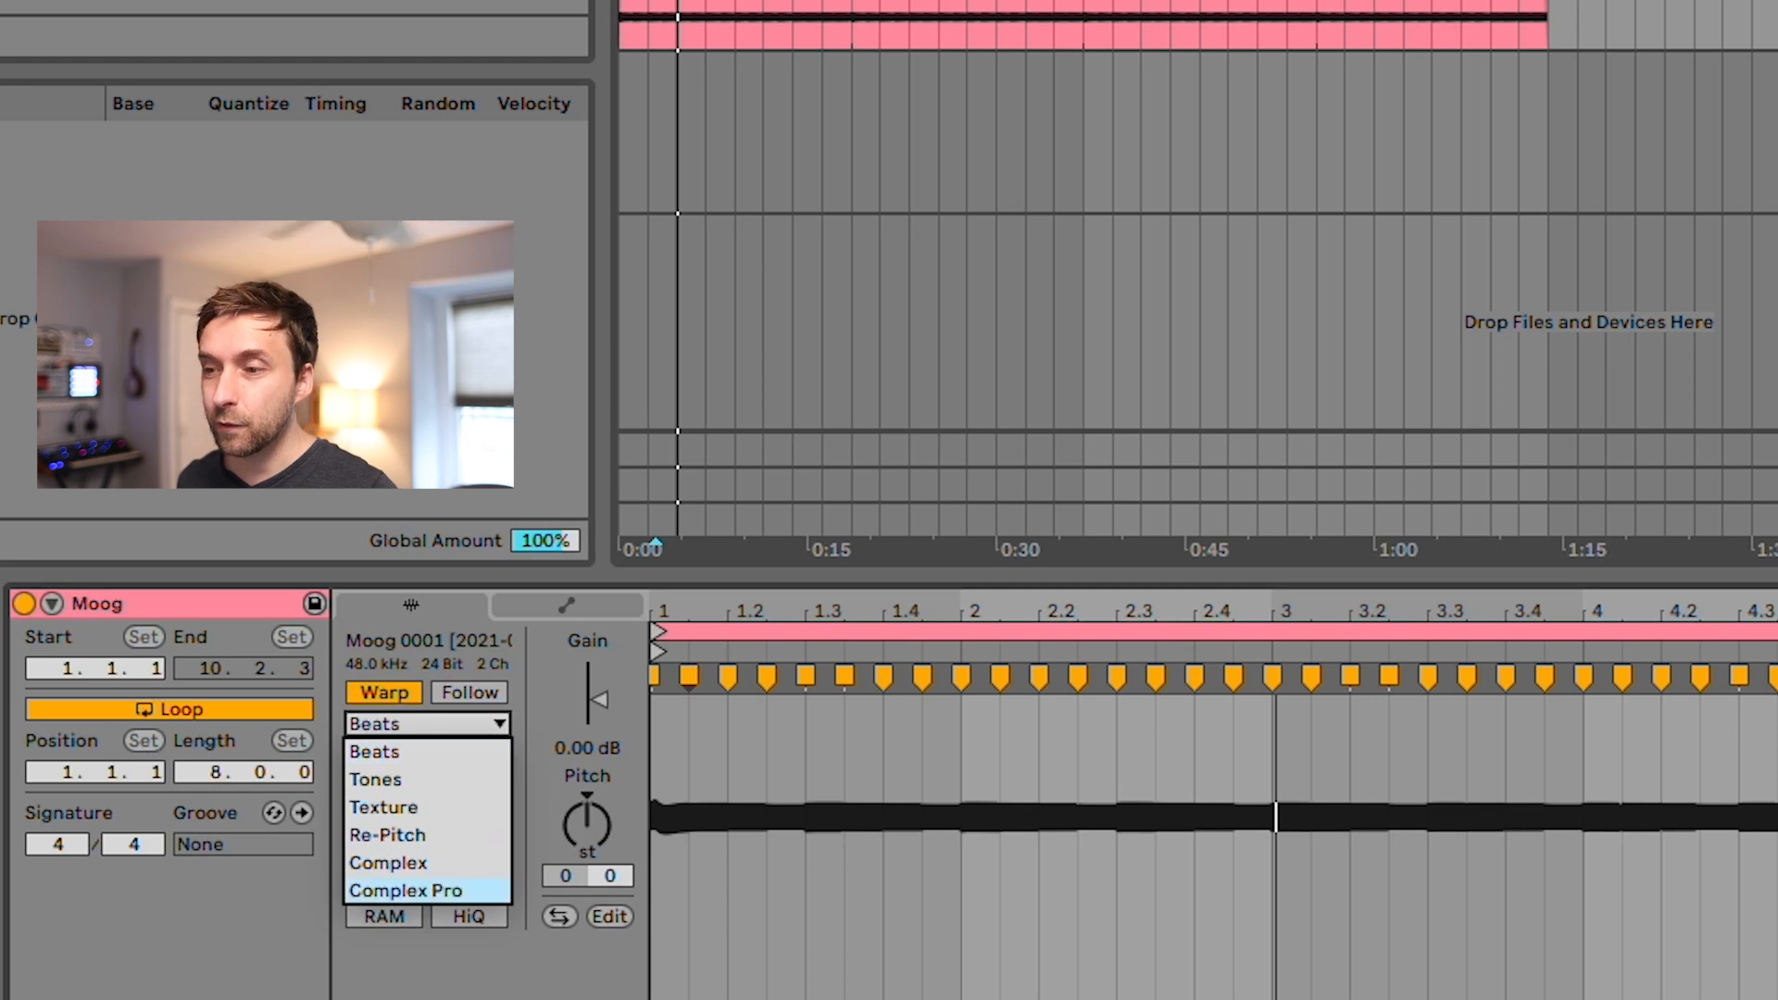
click(405, 890)
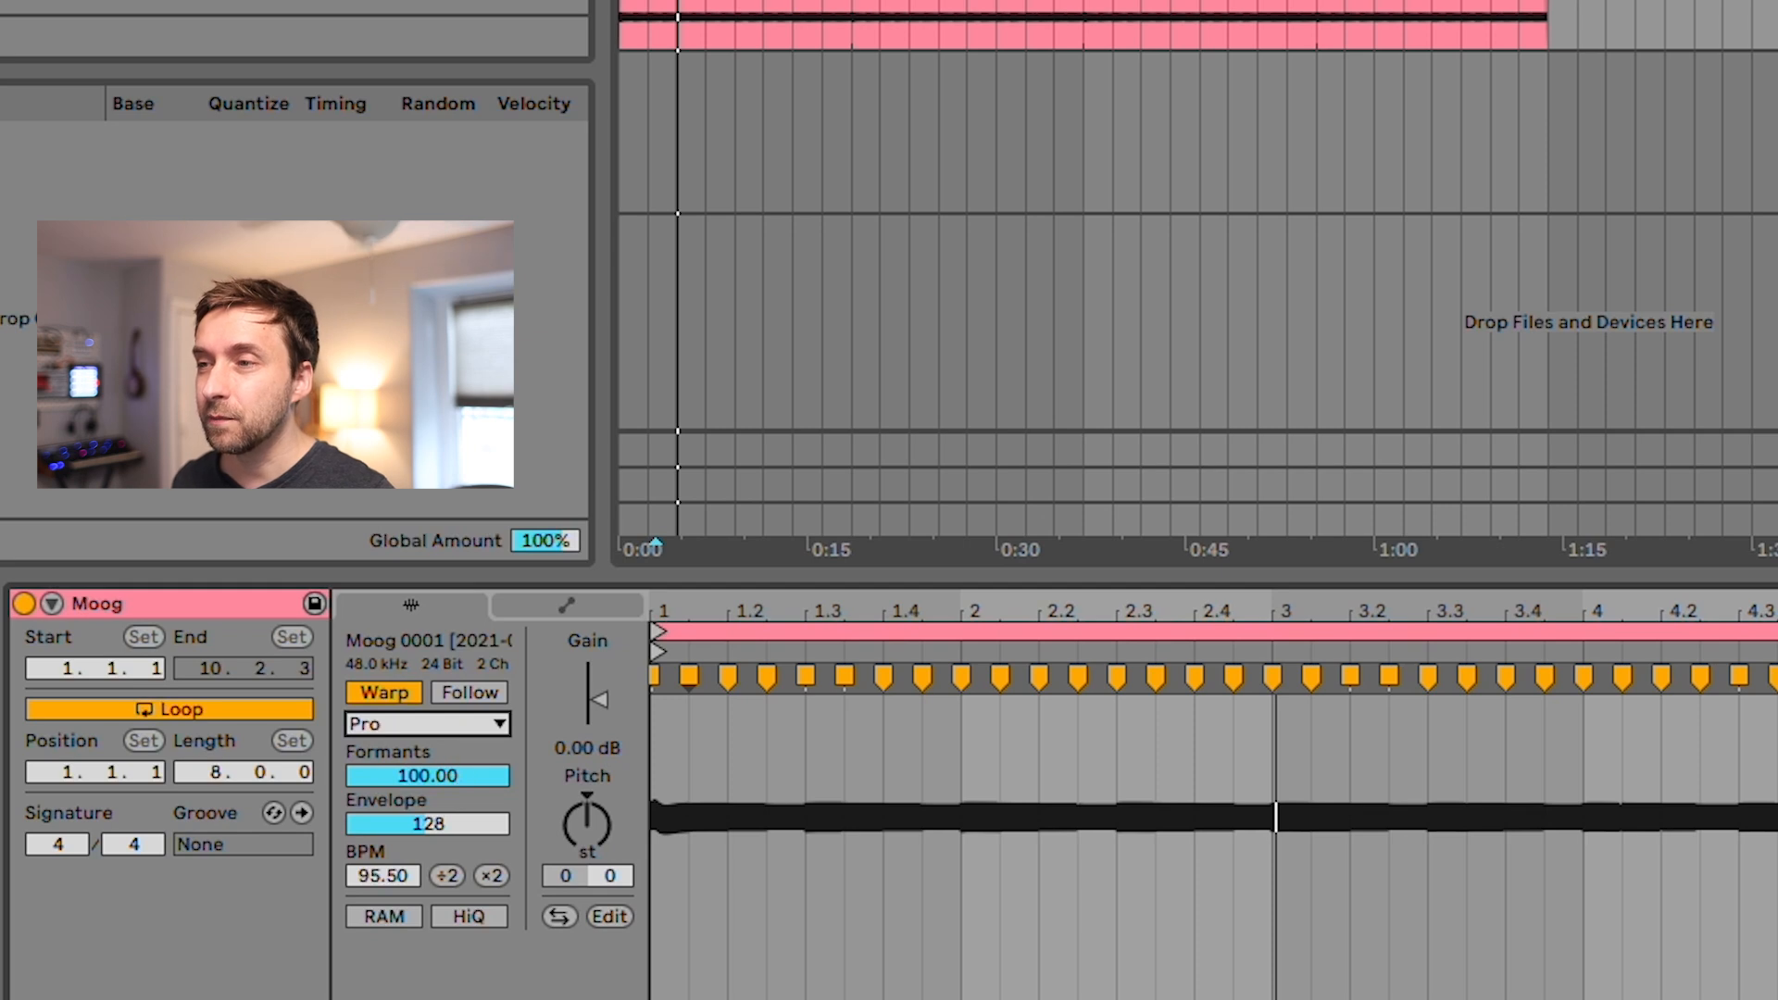
key(space)
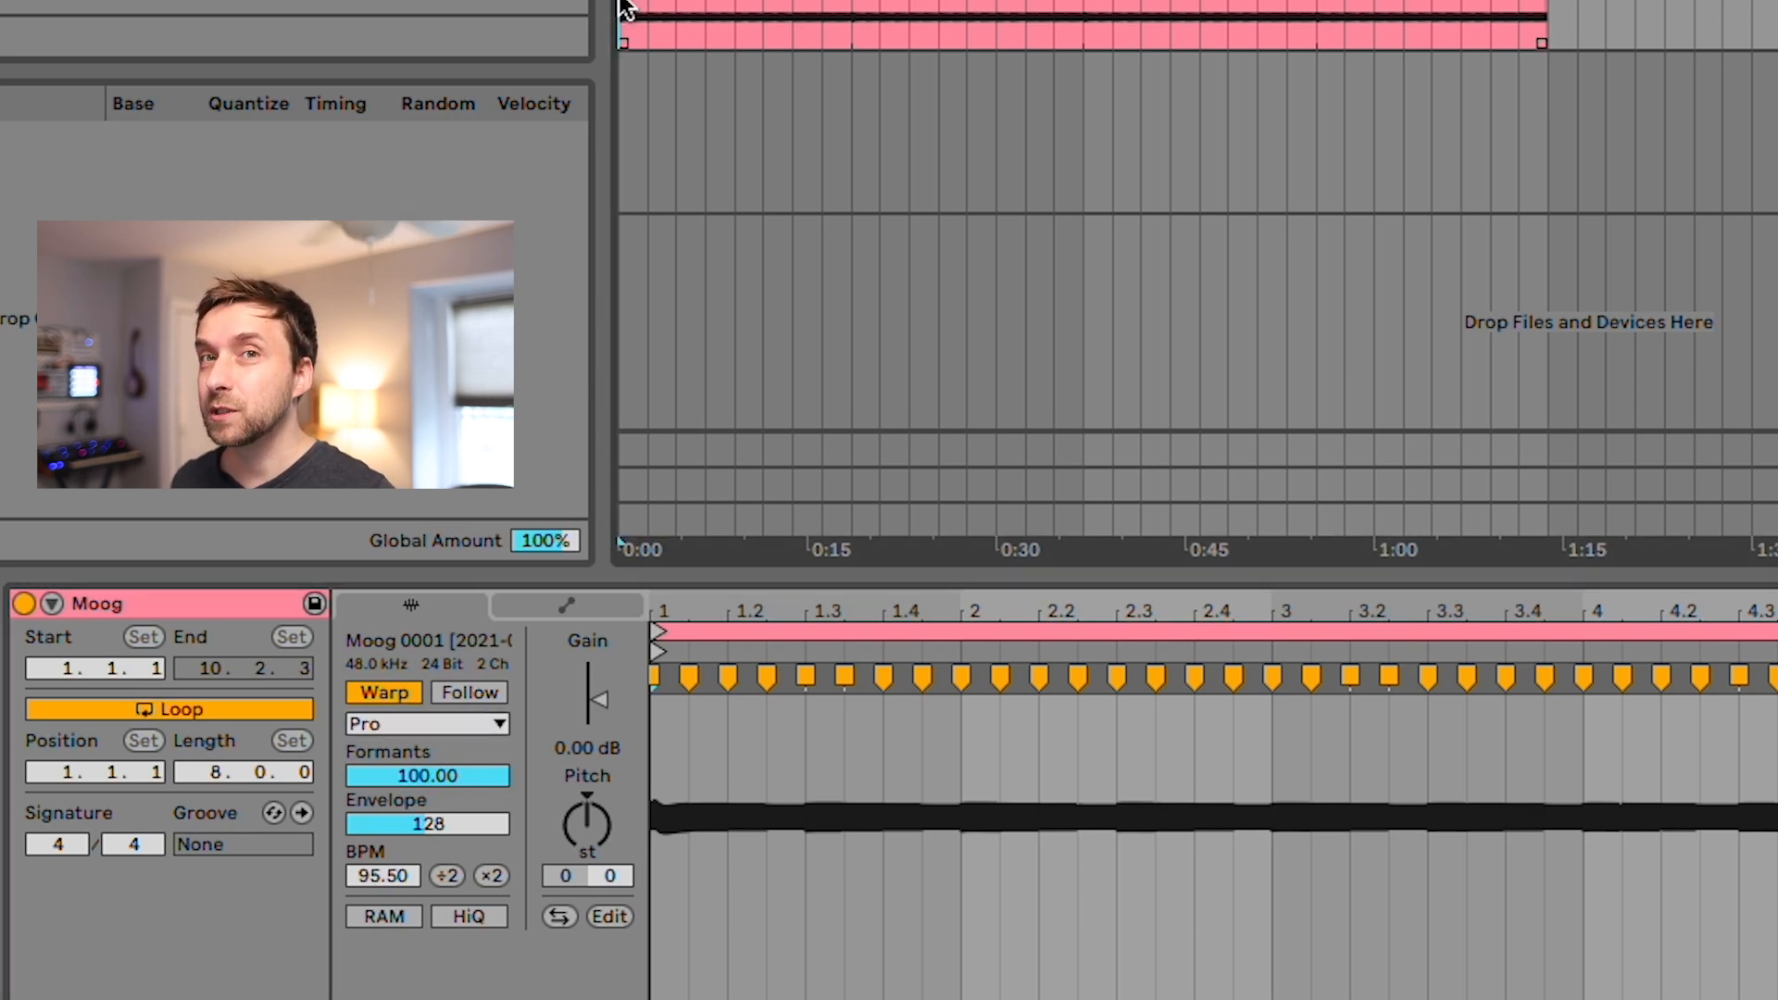
key(space)
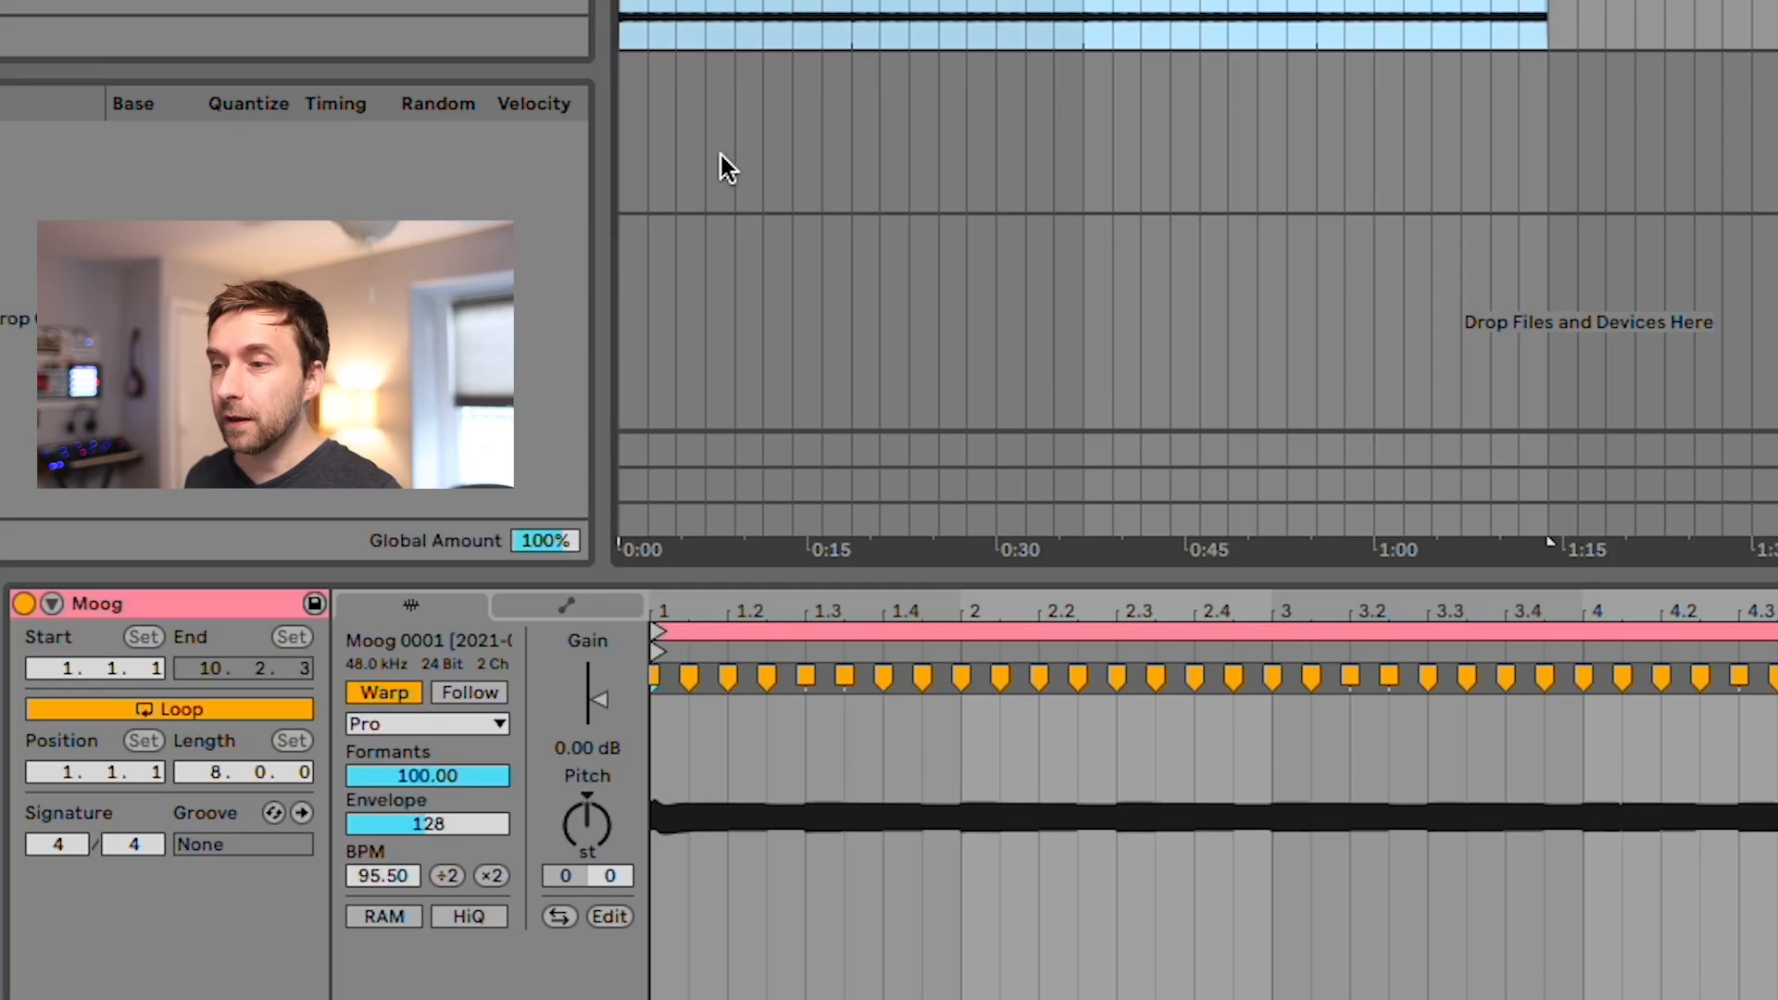
Make the Moog clip the tempo leader and unfold the Master track.
click(469, 692)
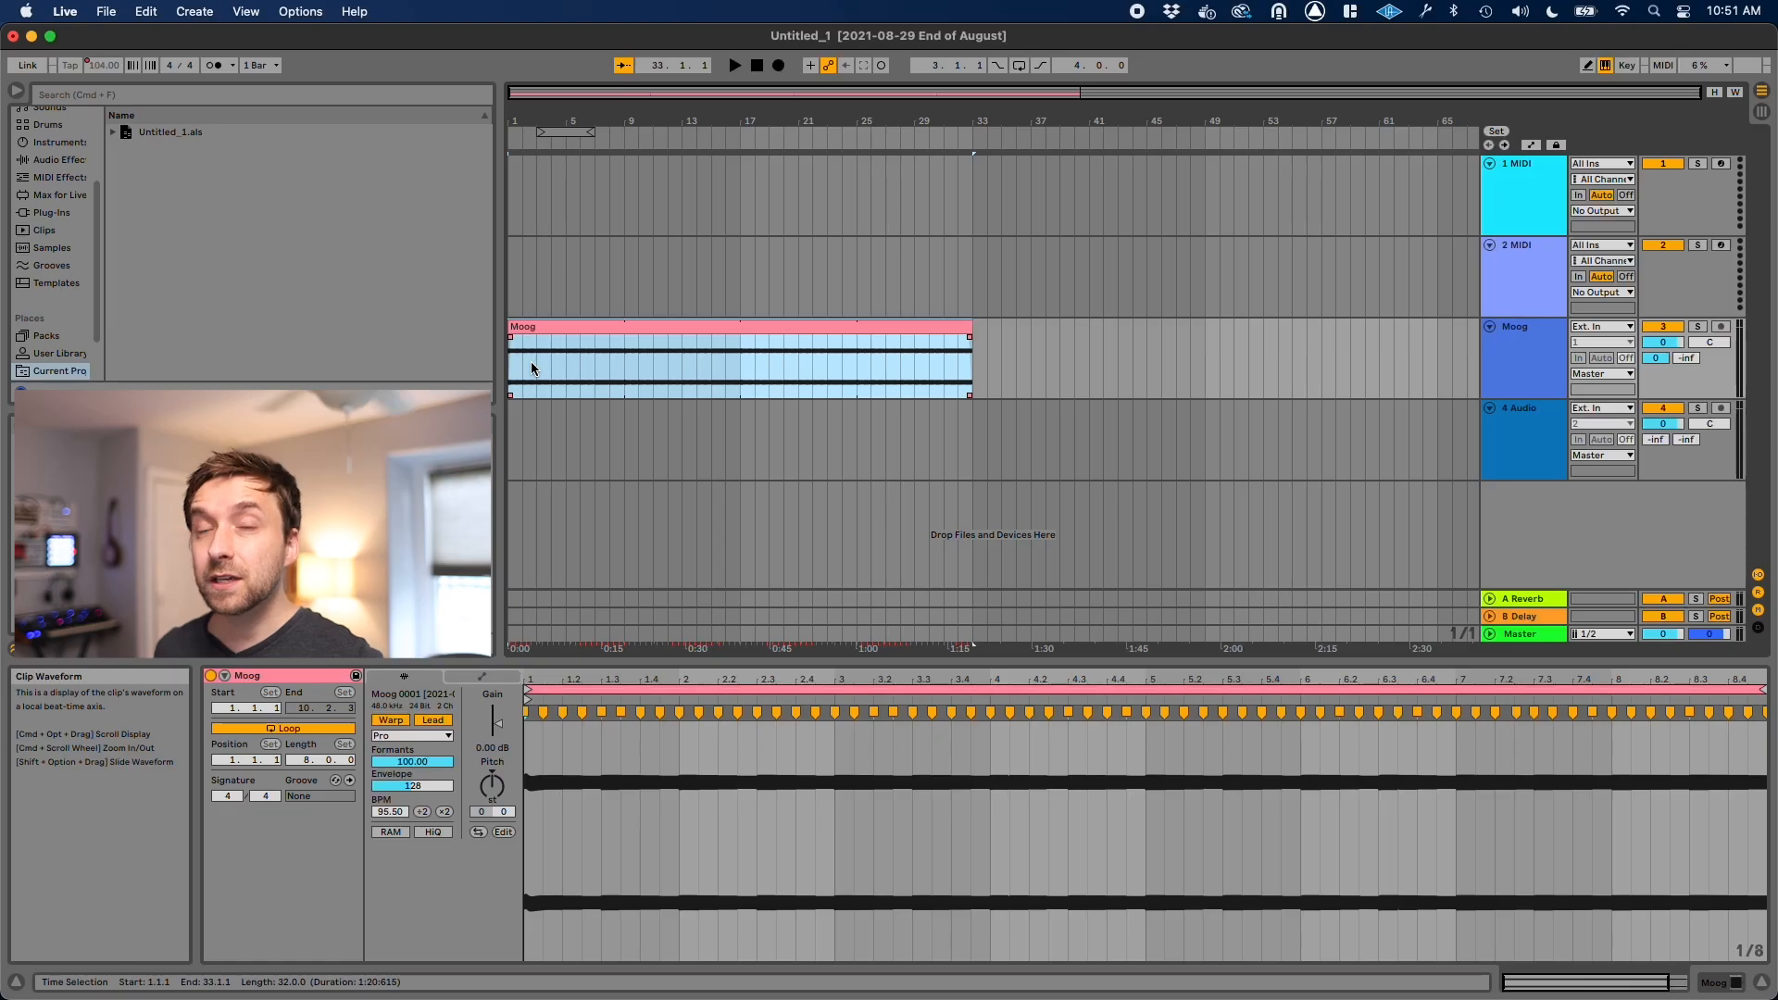
click(569, 326)
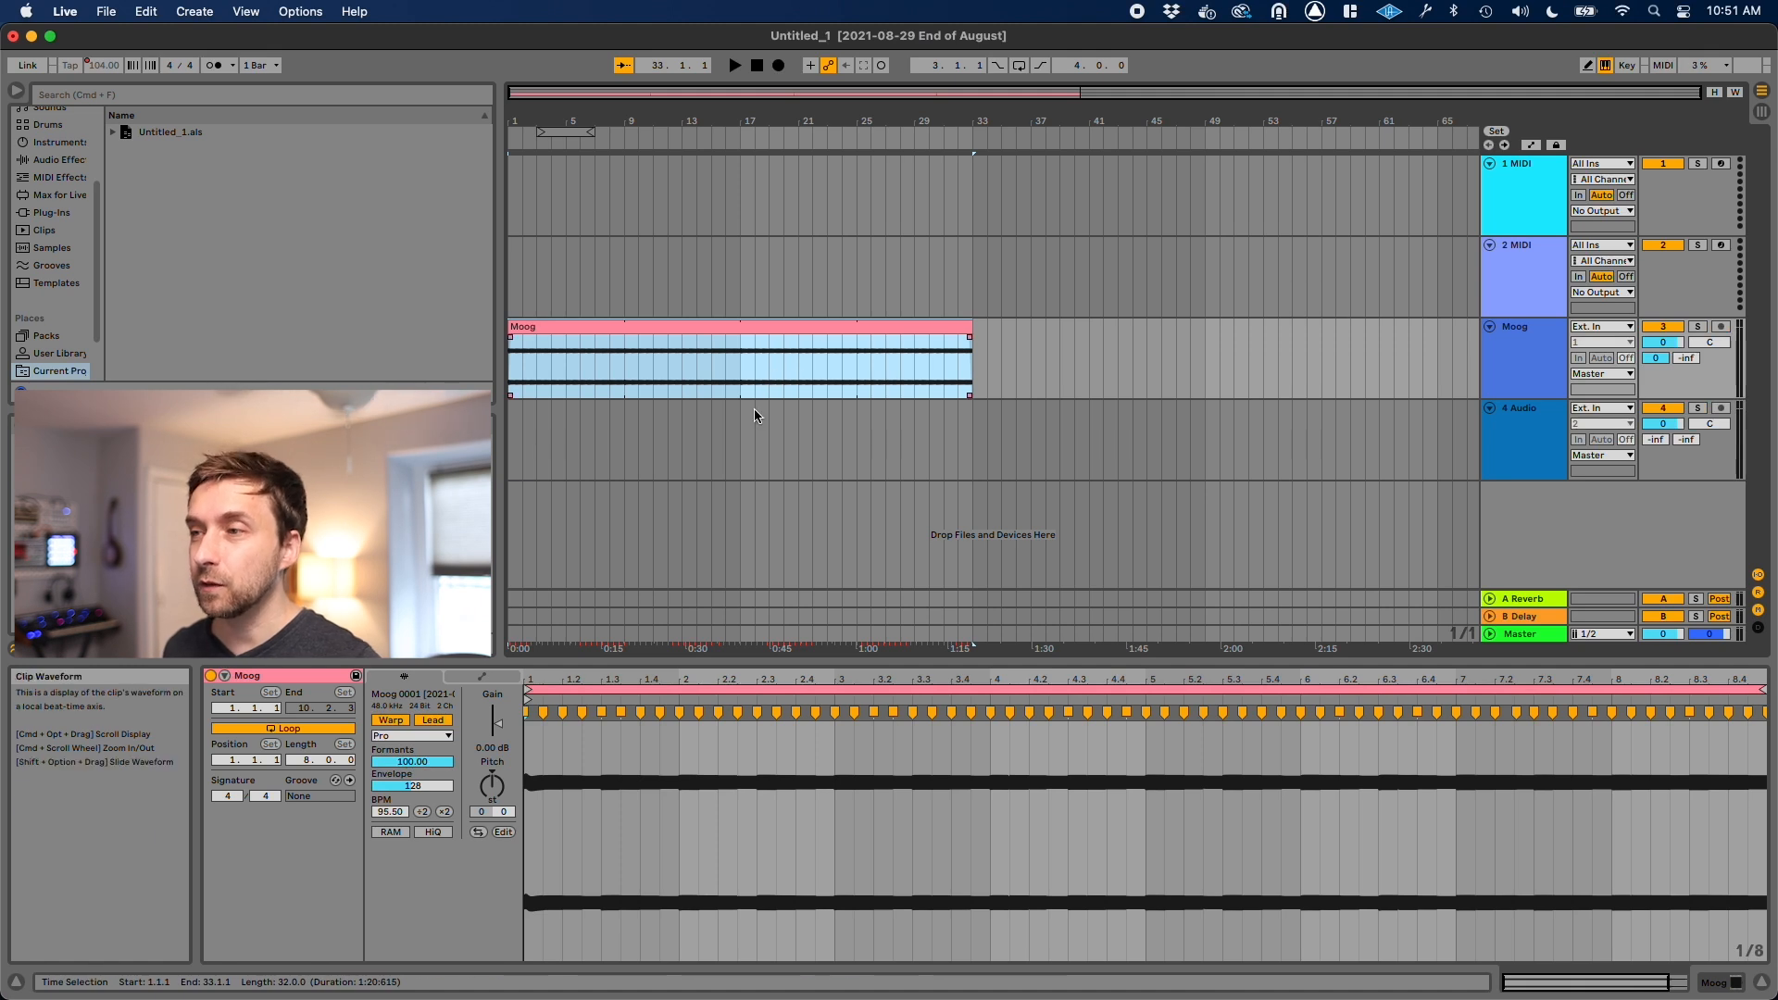
click(1490, 634)
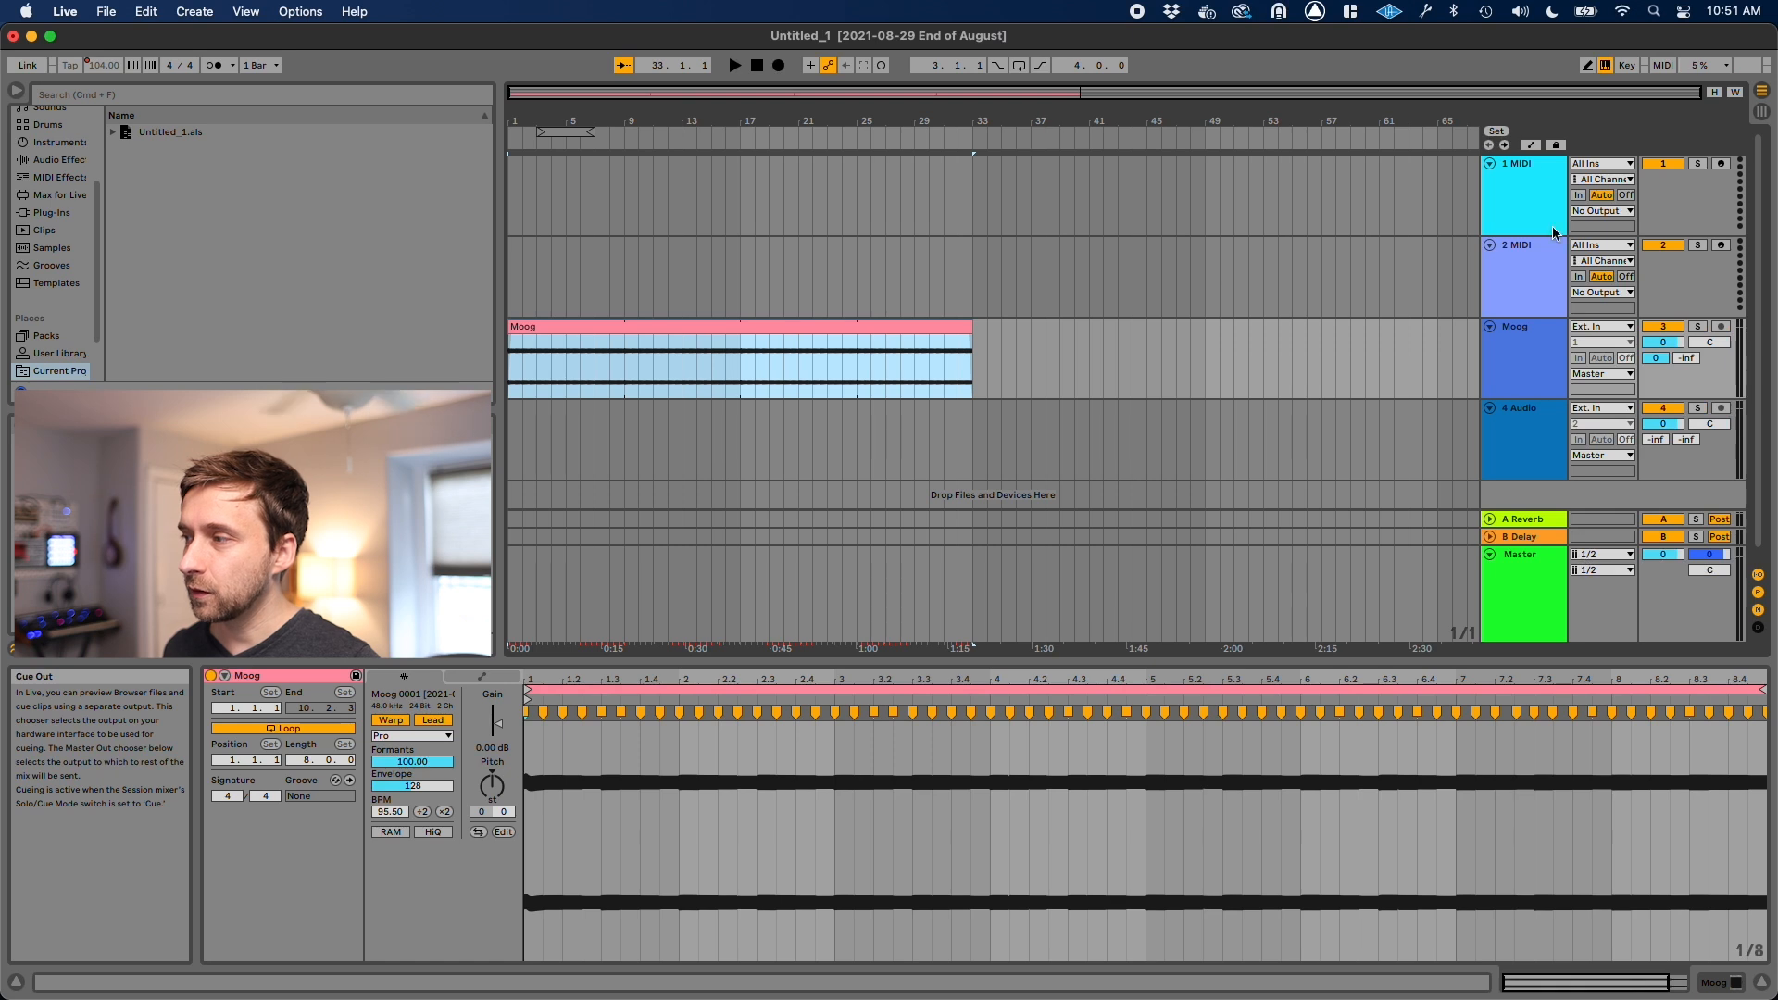
Show the automation lanes, examine the song tempo envelope beneath the Moog clip, and play the clip from its start.
key(a)
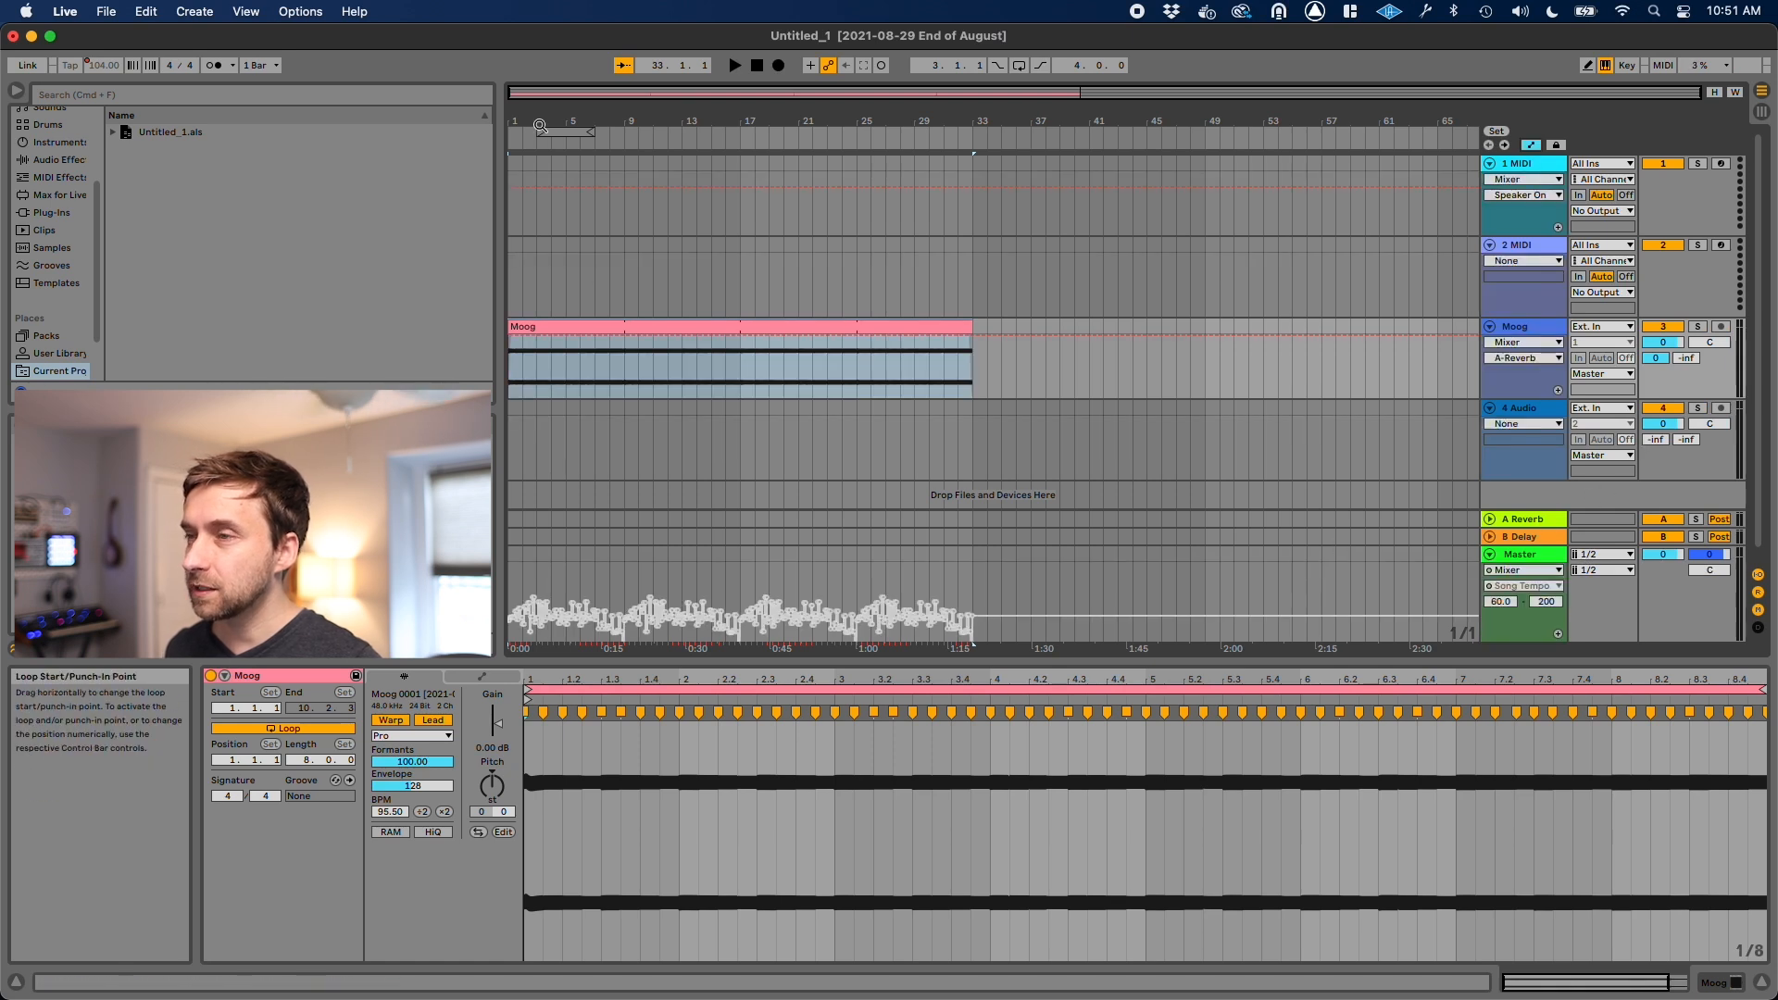
drag(540, 125, 540, 157)
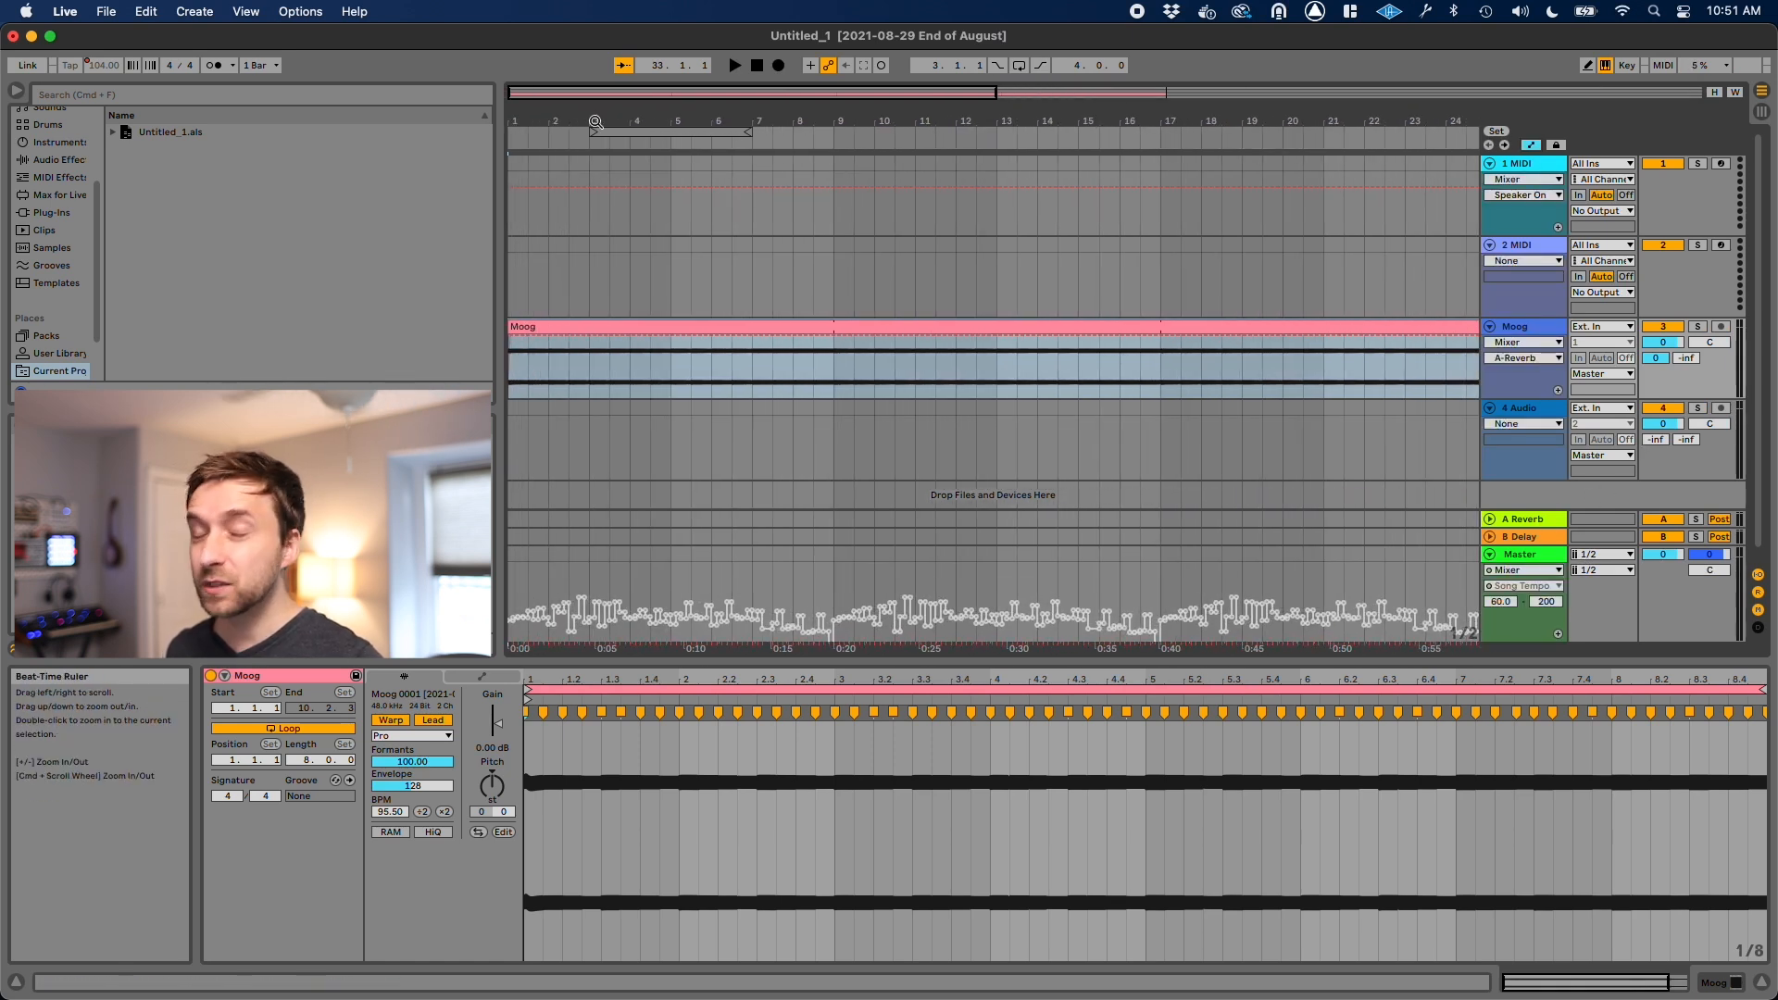
drag(743, 123, 743, 91)
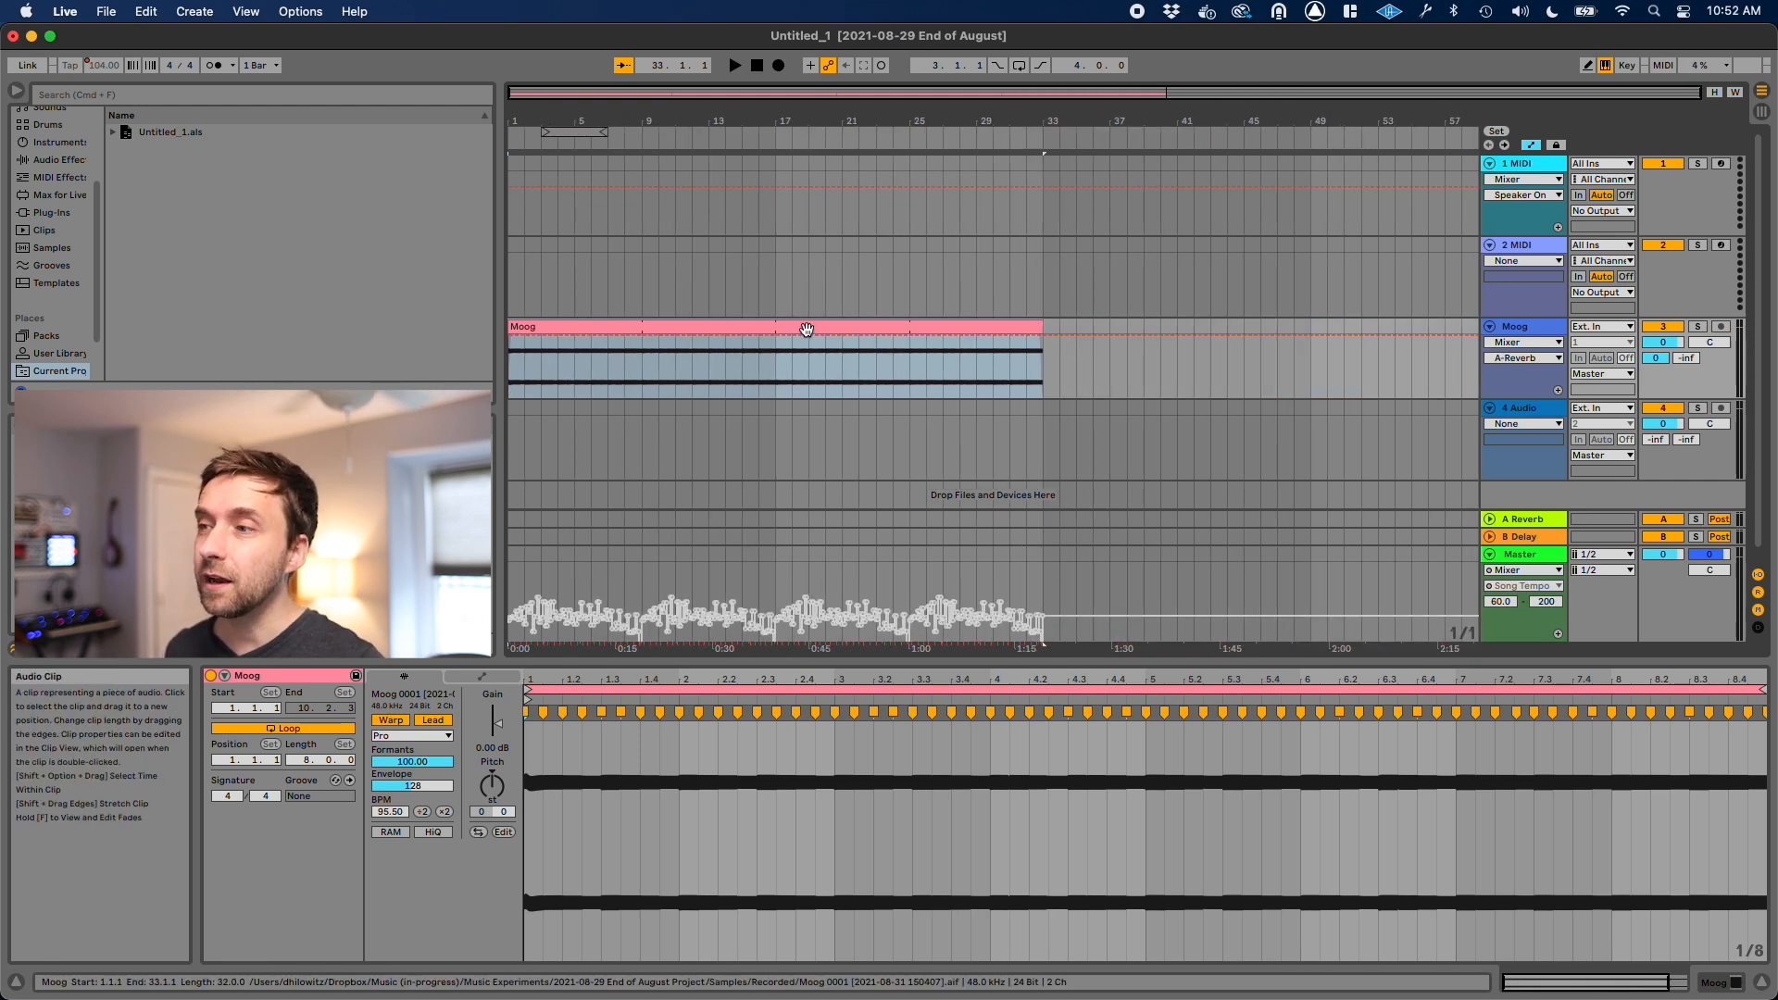
click(524, 366)
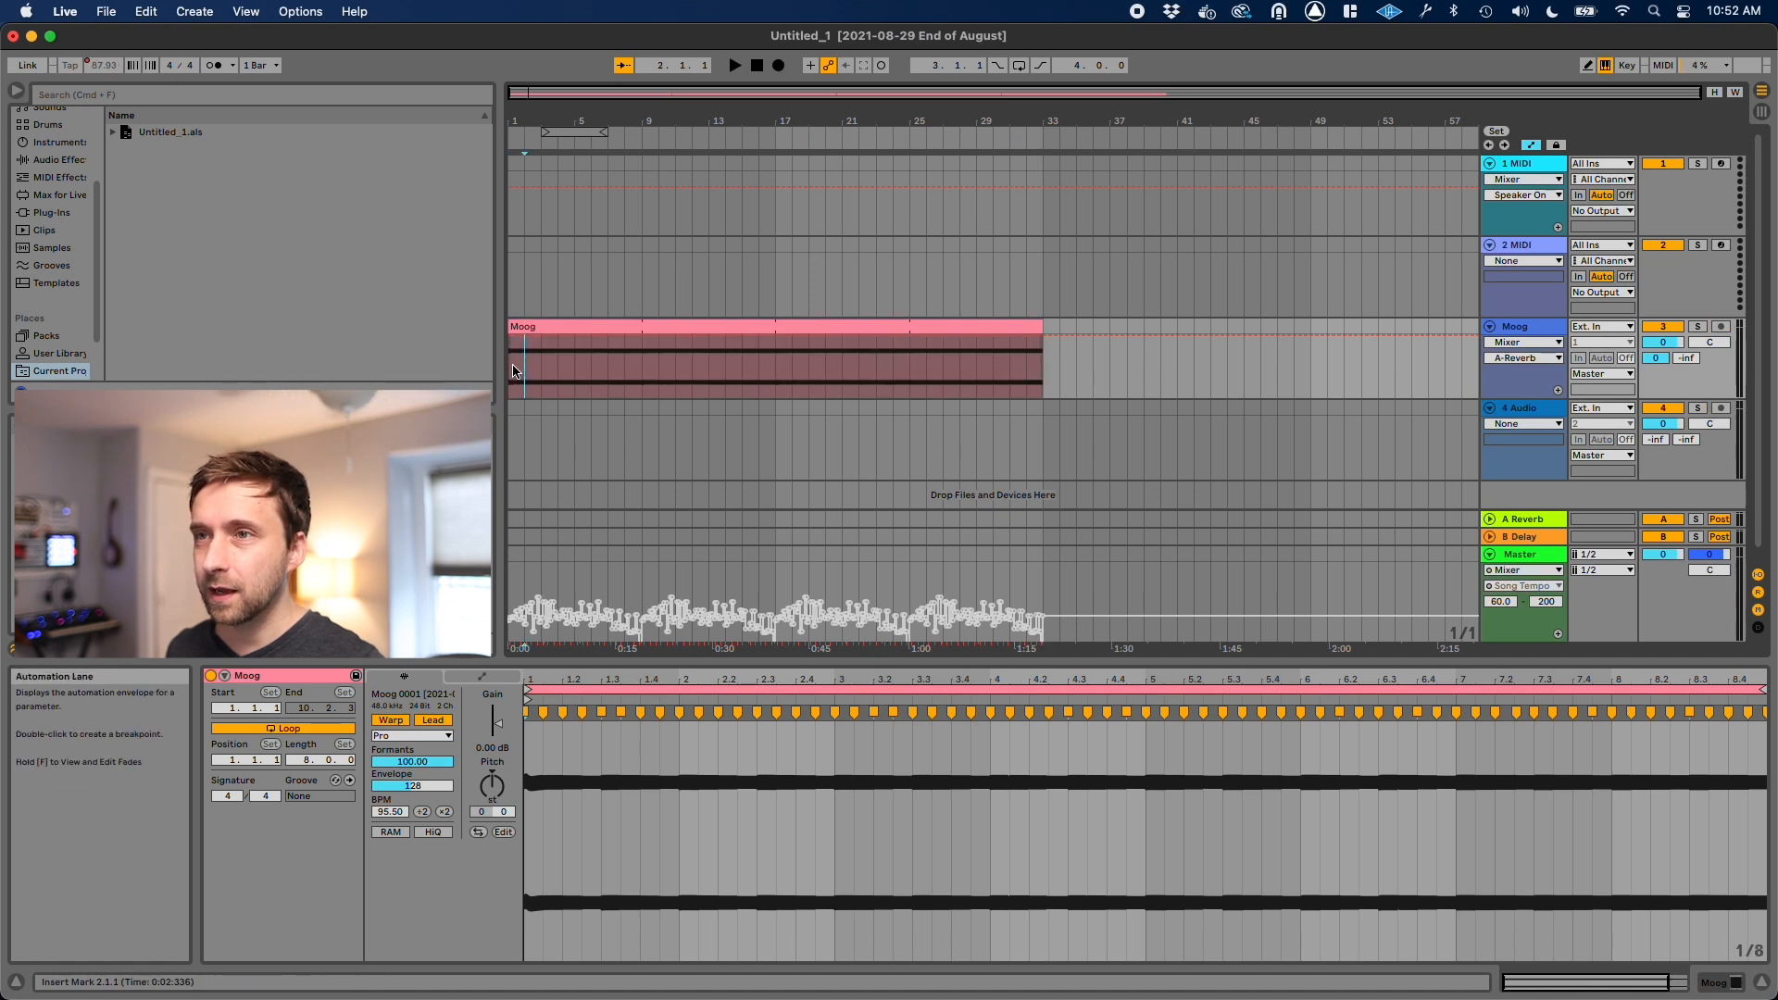
key(space)
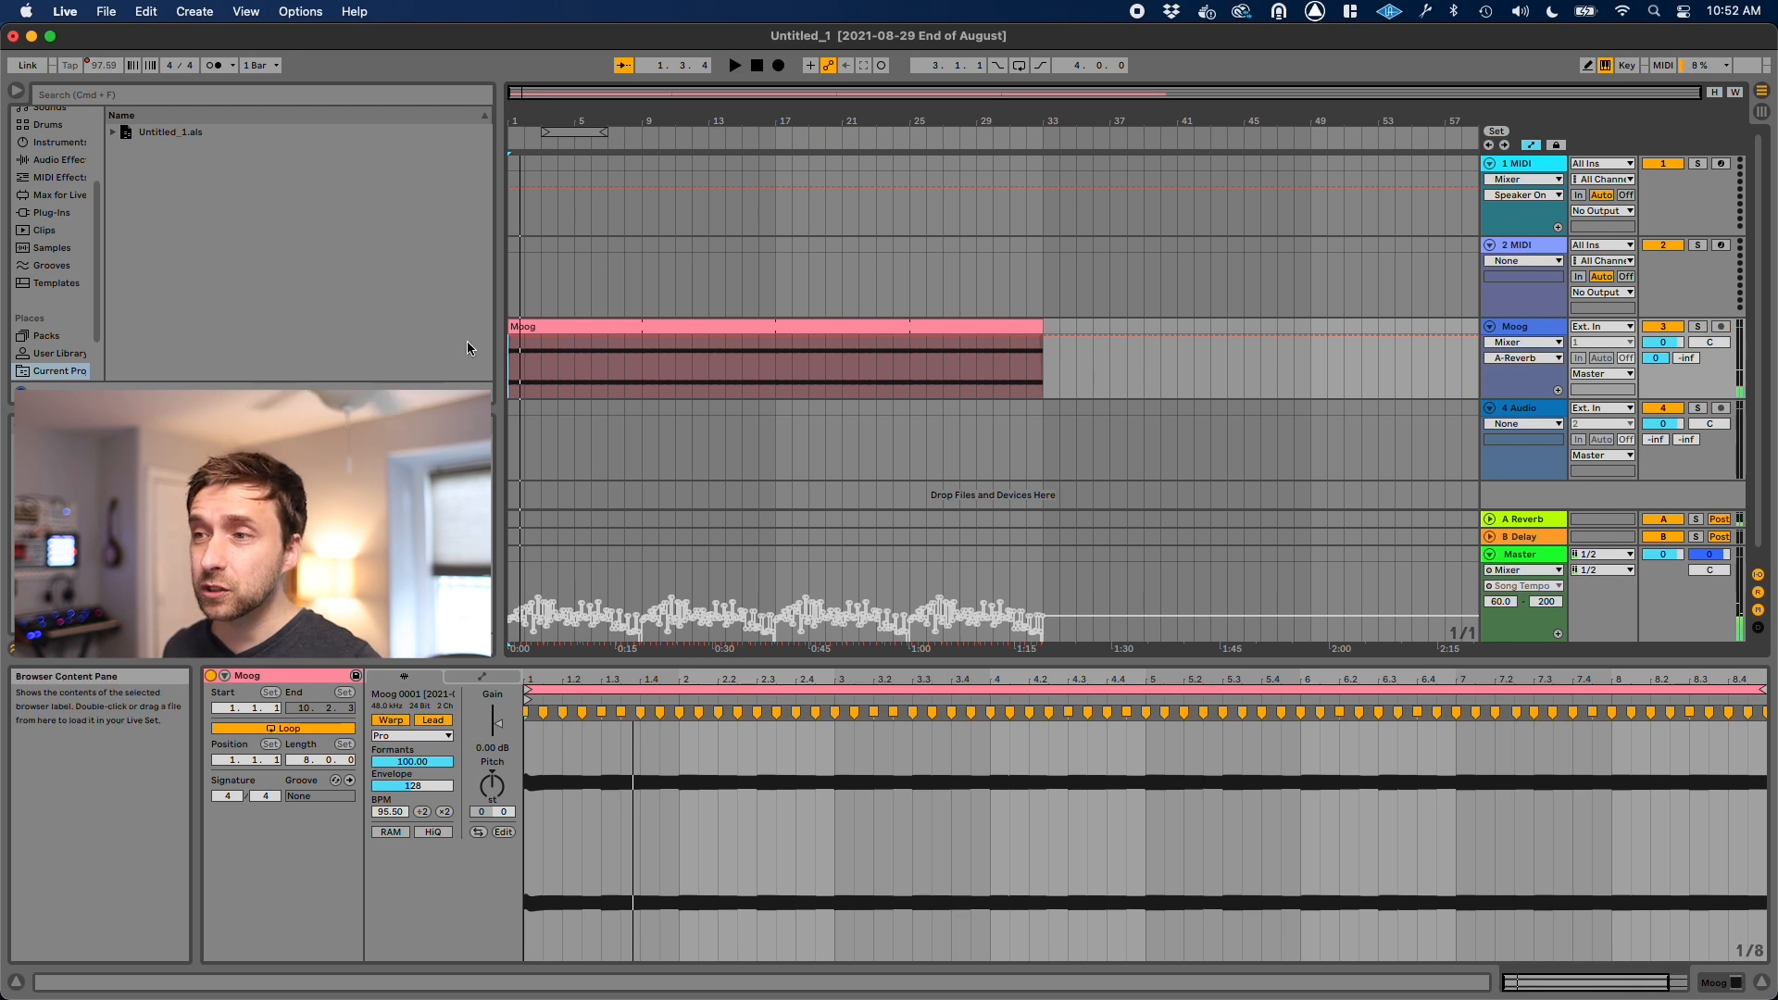
Add the 64 Pads Dub Techno Kit groove 01_105 bpm clip on a new track, extend it to bar 33, and play it with the Moog.
click(44, 229)
drag(244, 184, 1034, 443)
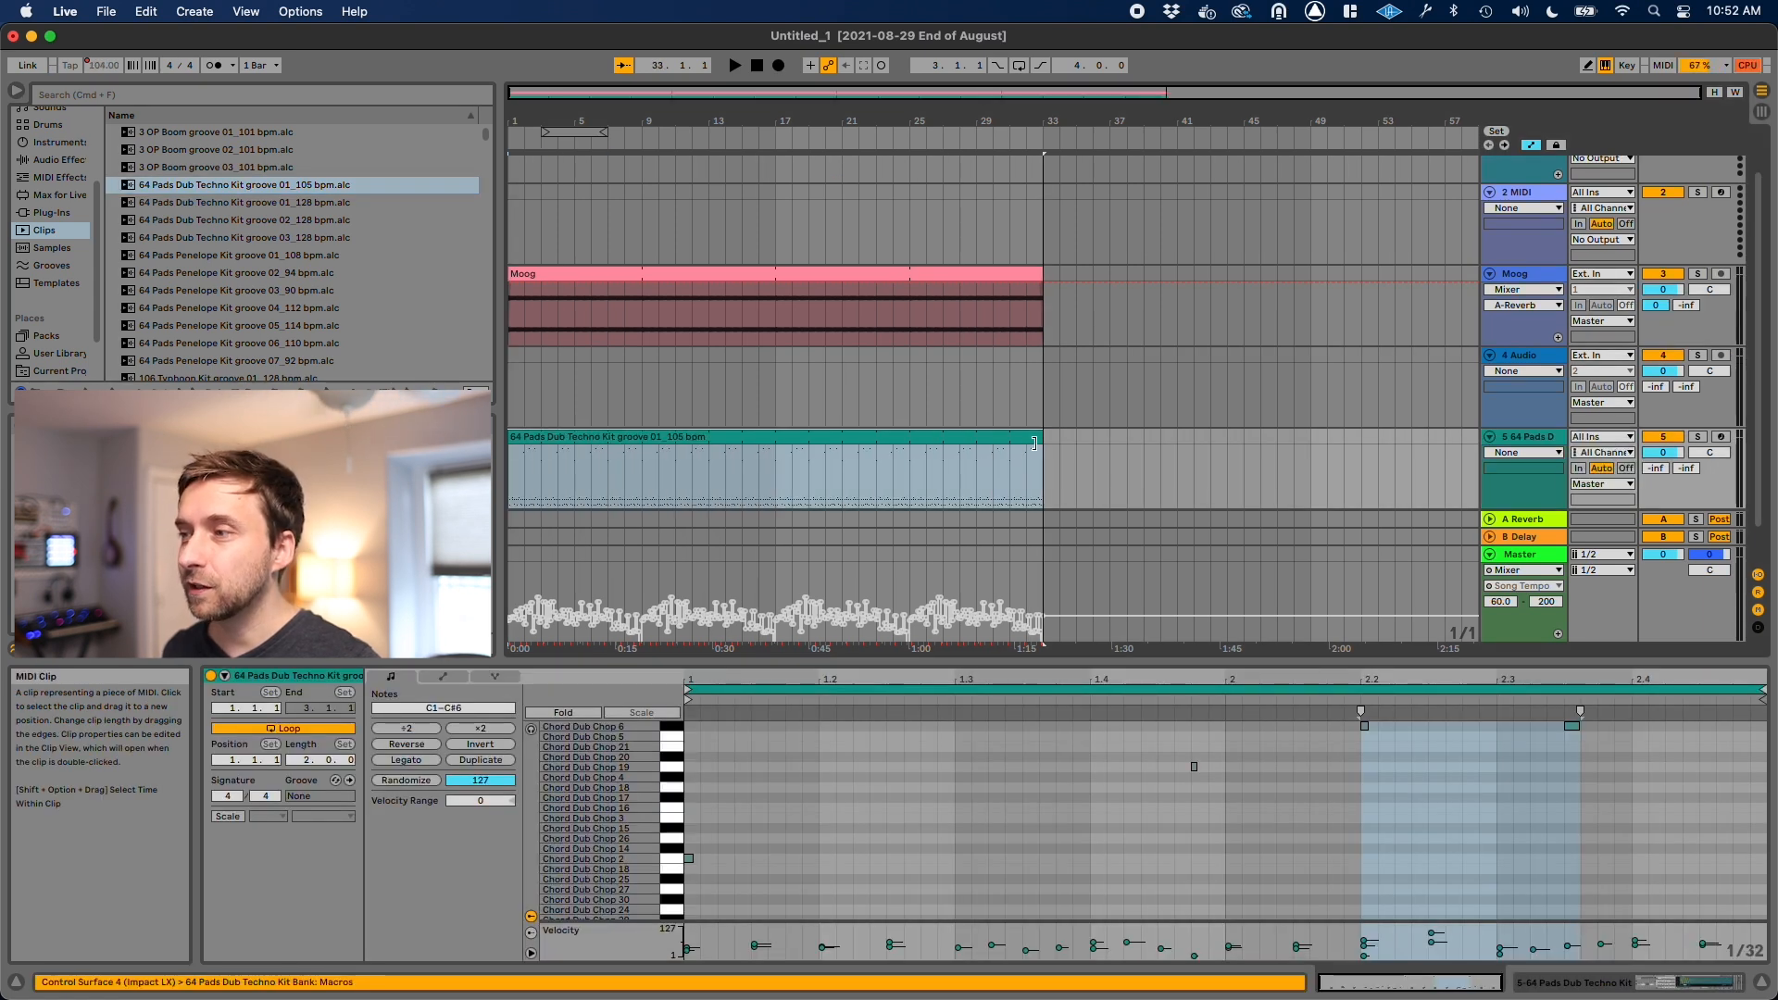
click(976, 389)
key(space)
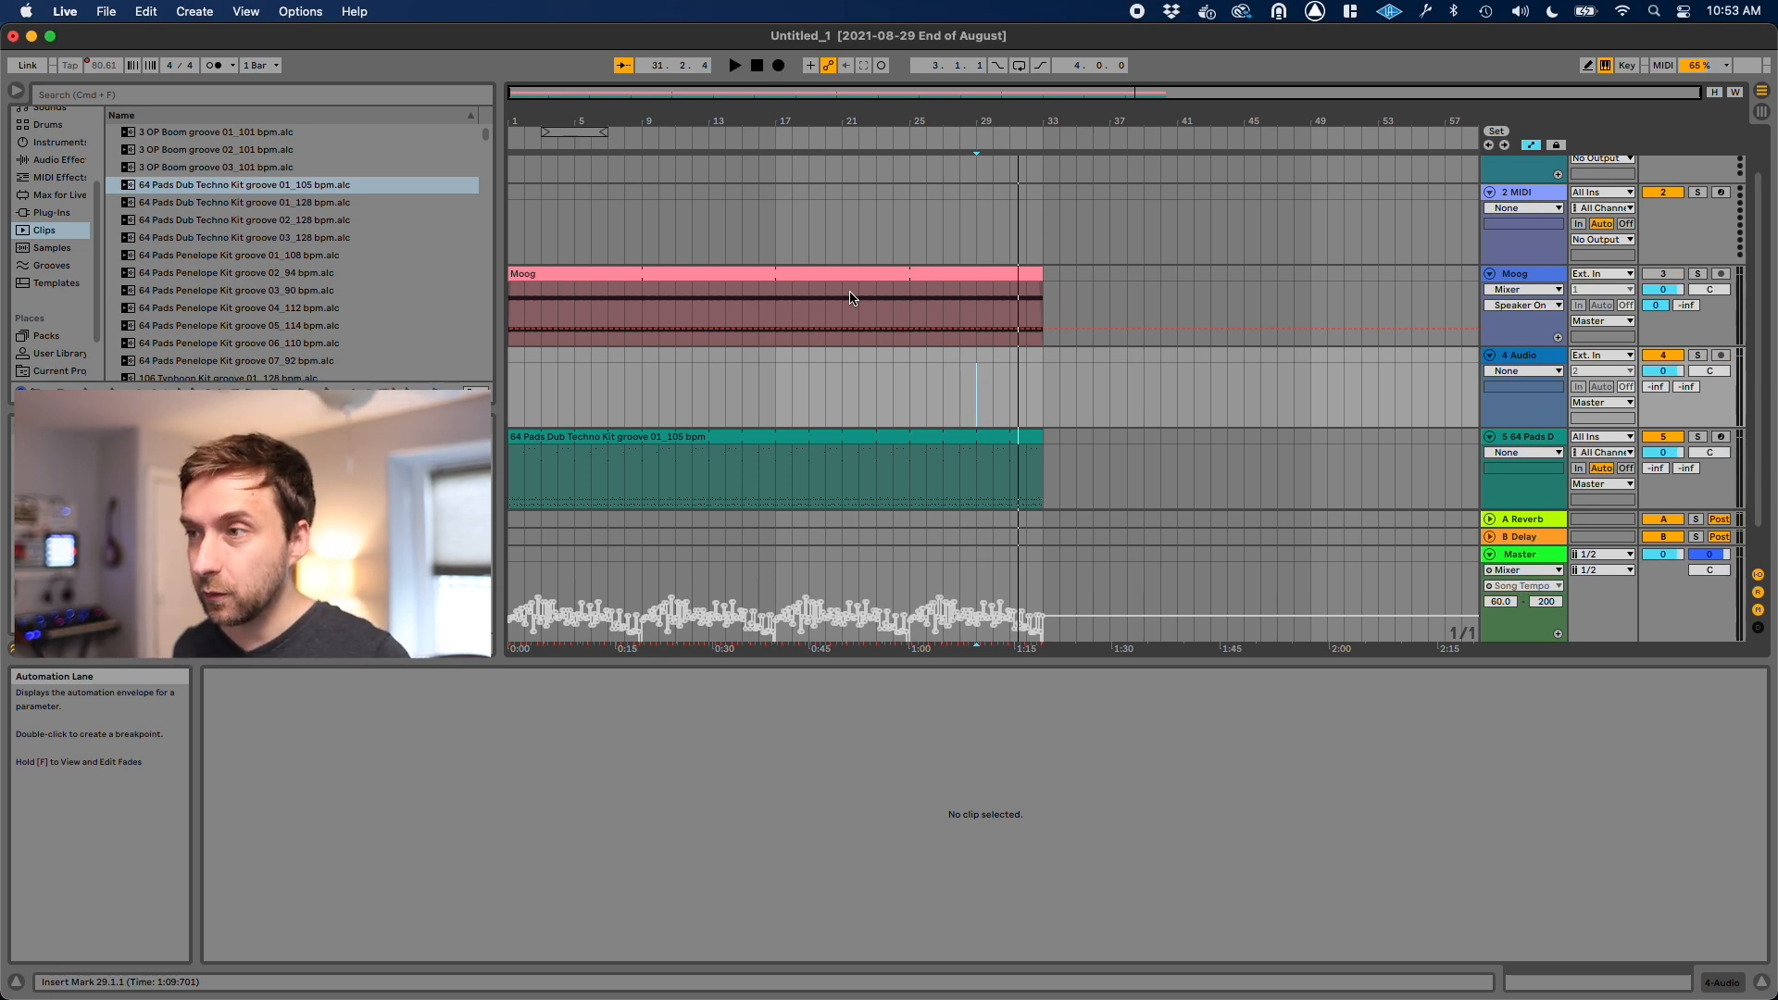
Undo the addition of the groove clip and the Moog clip's tempo leader setting.
key(super+z)
key(super+z)
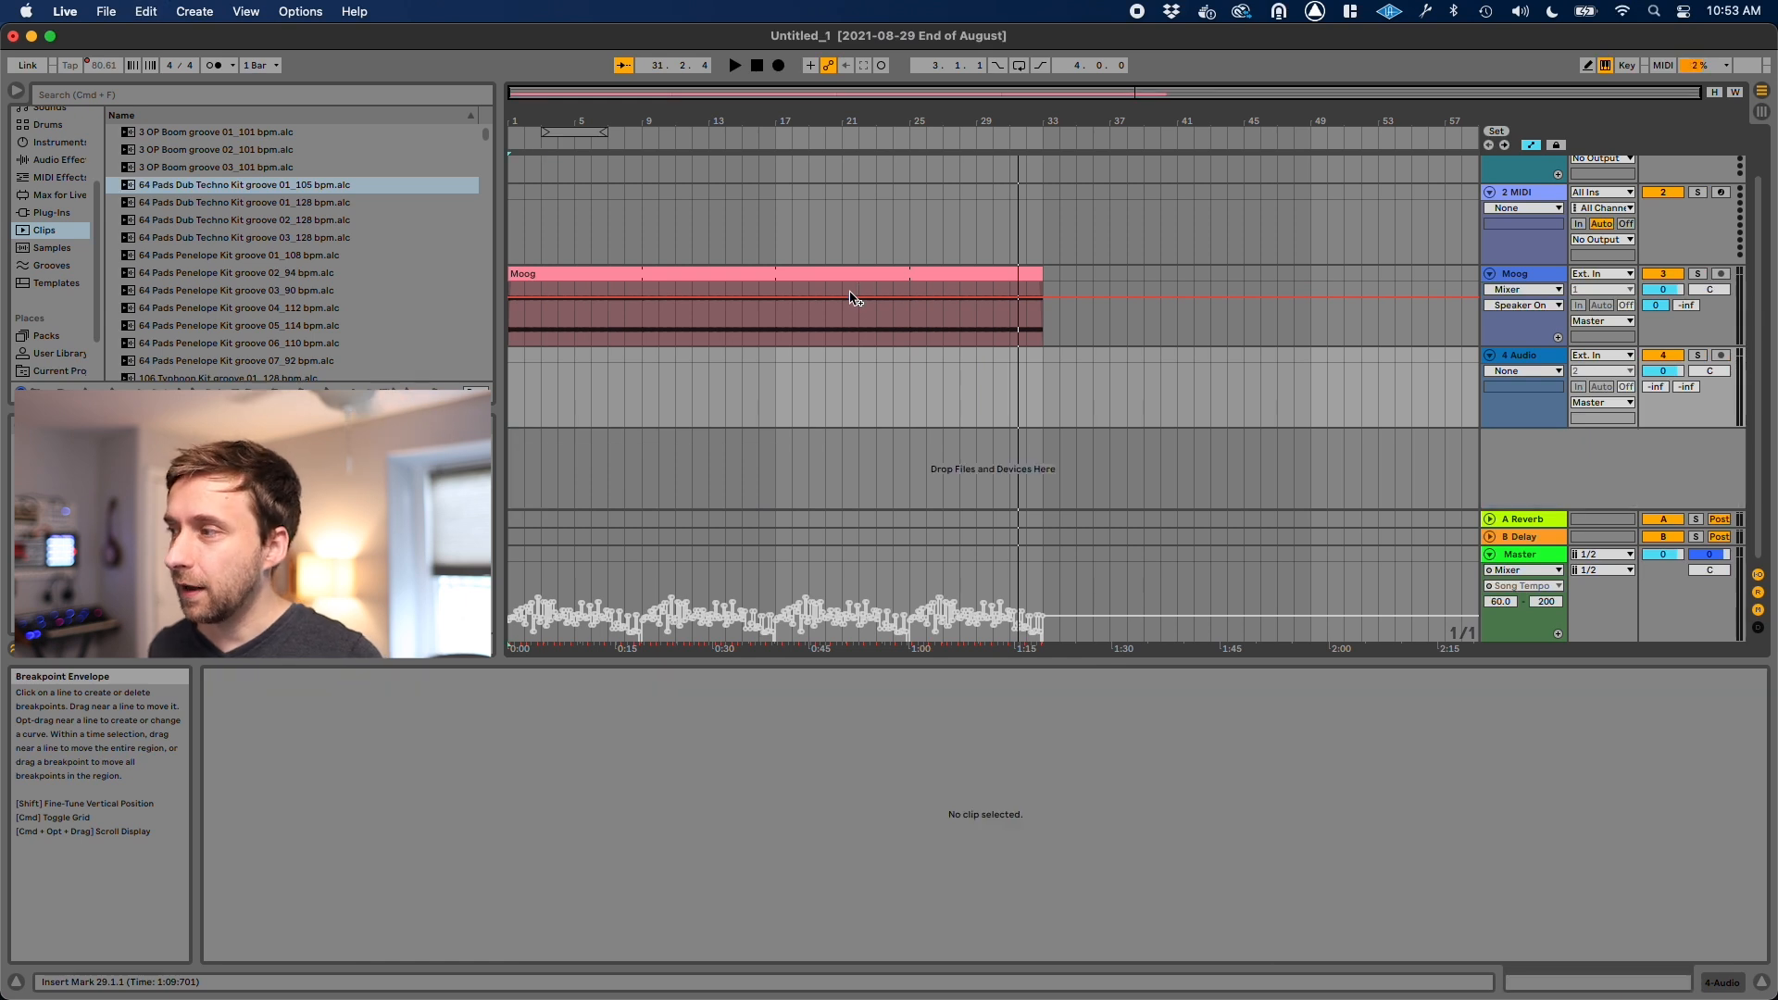
key(super+z)
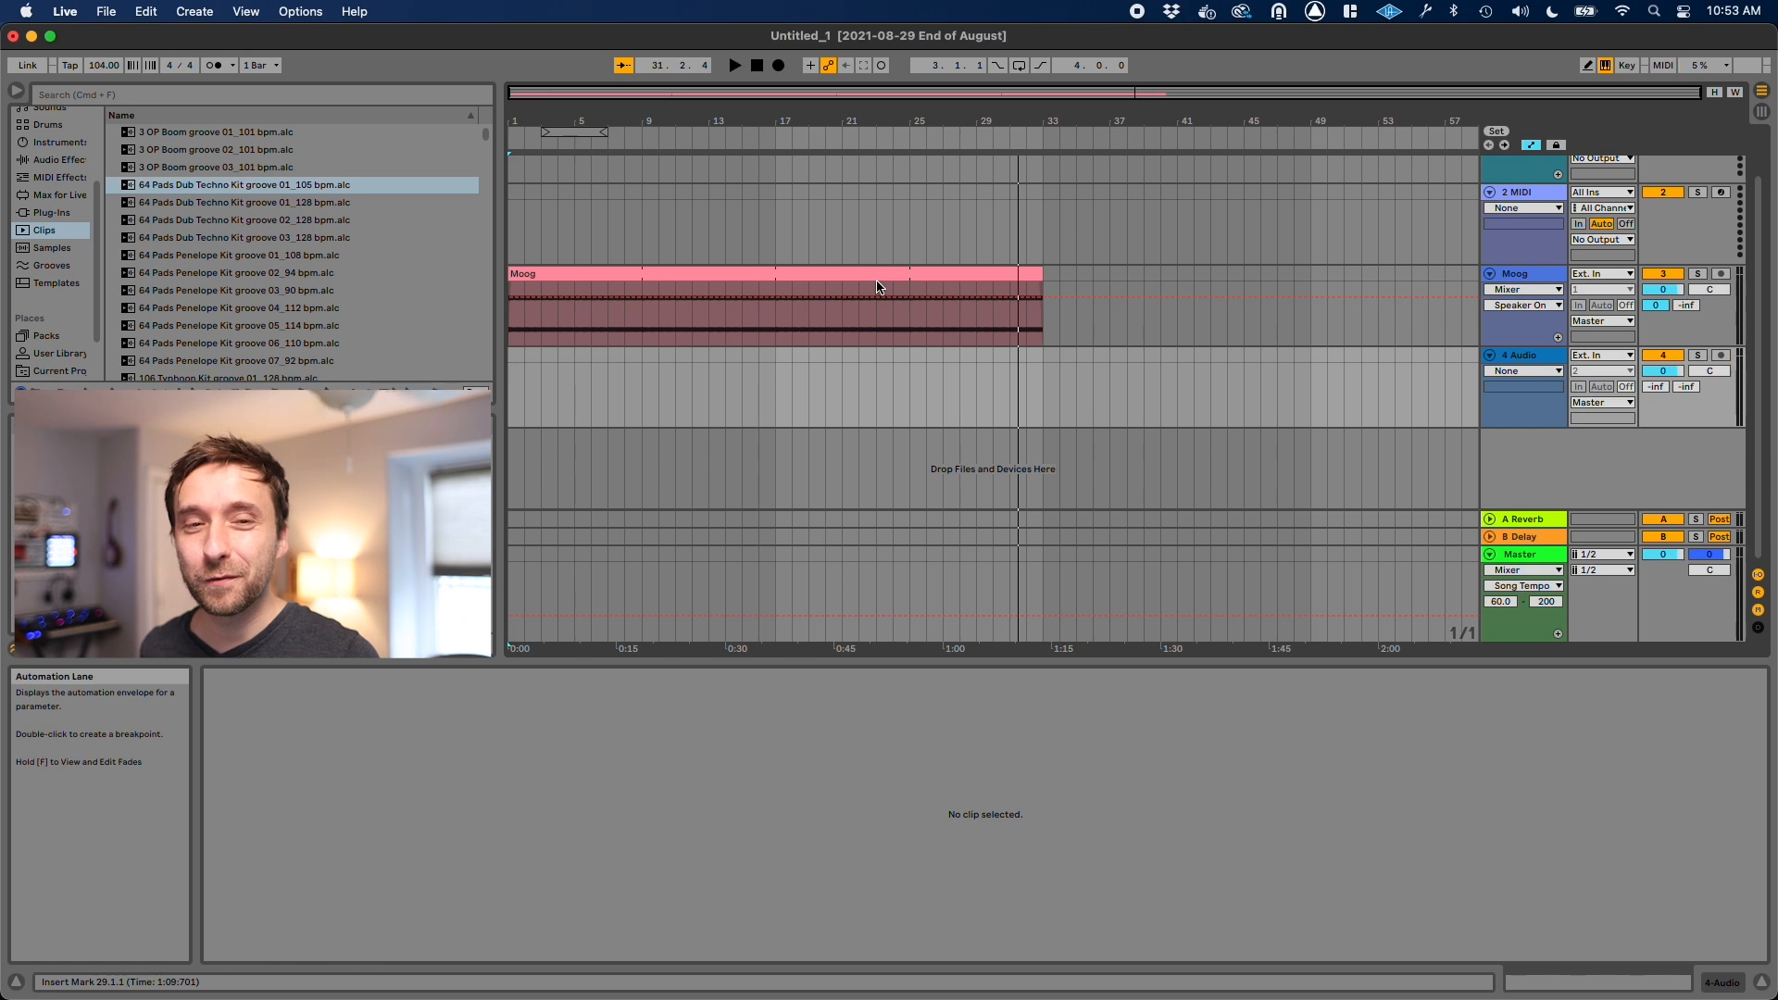
Split the Moog clip at bar 9 and delete everything after the split.
click(643, 331)
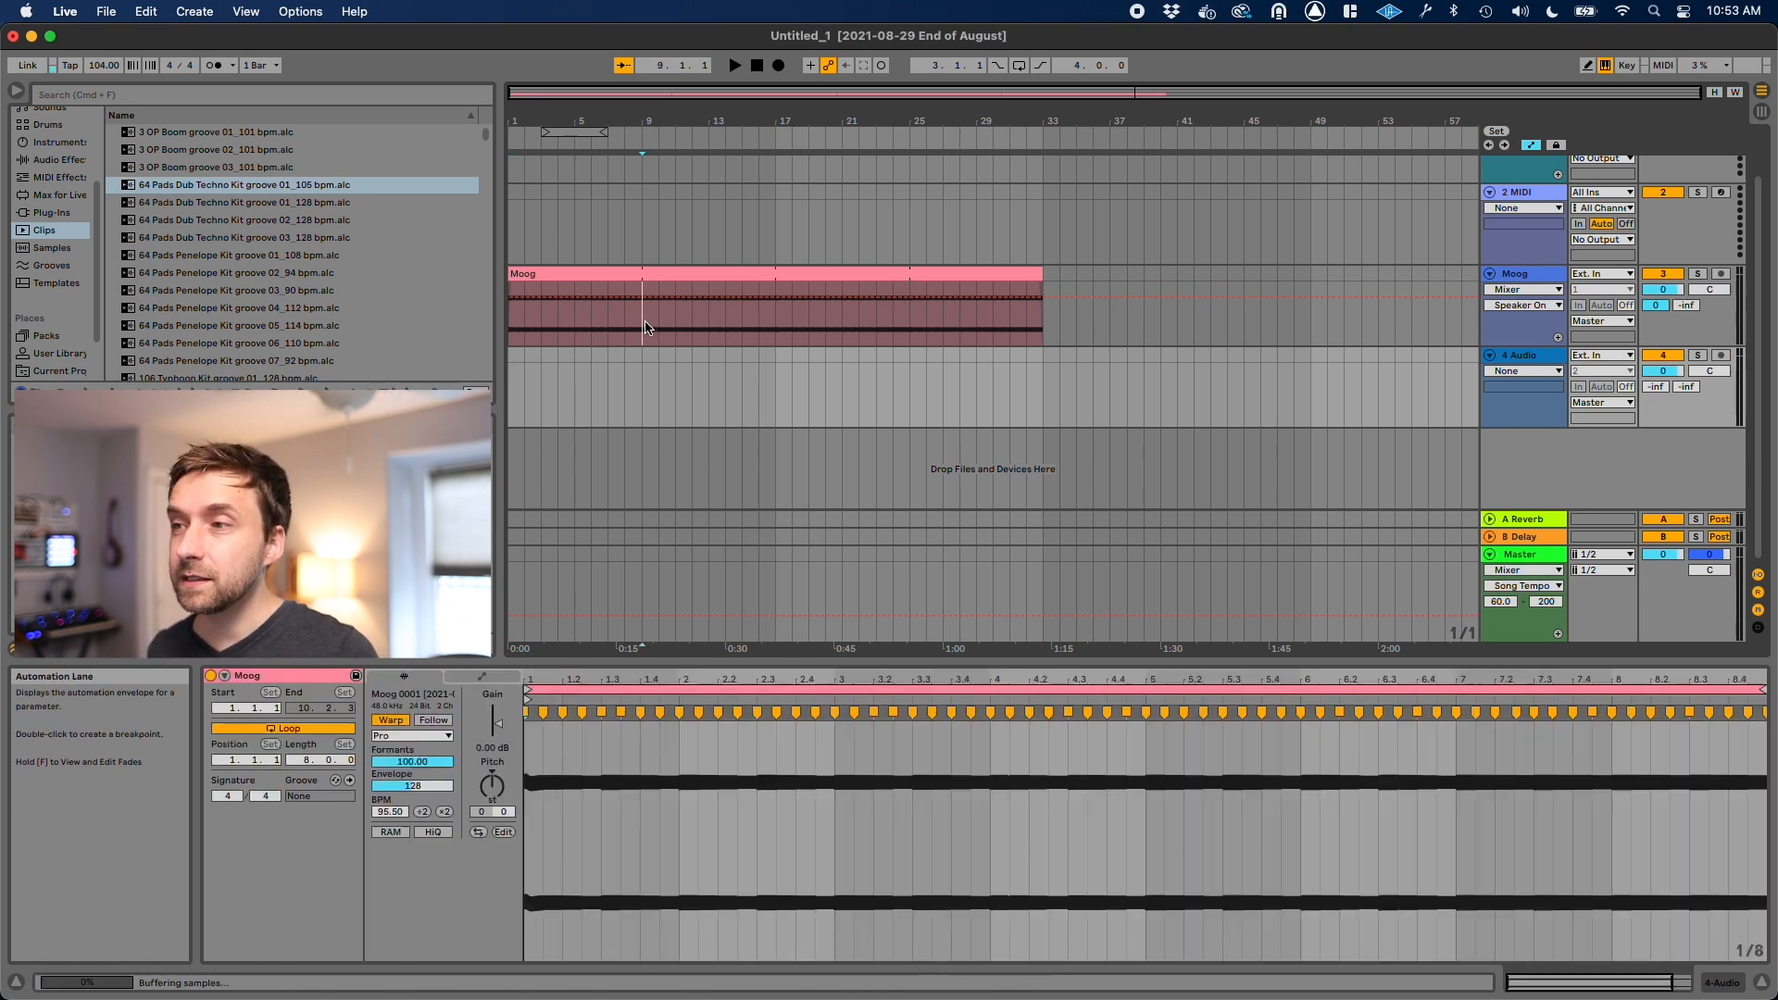
key(super+e)
click(691, 277)
key(Delete)
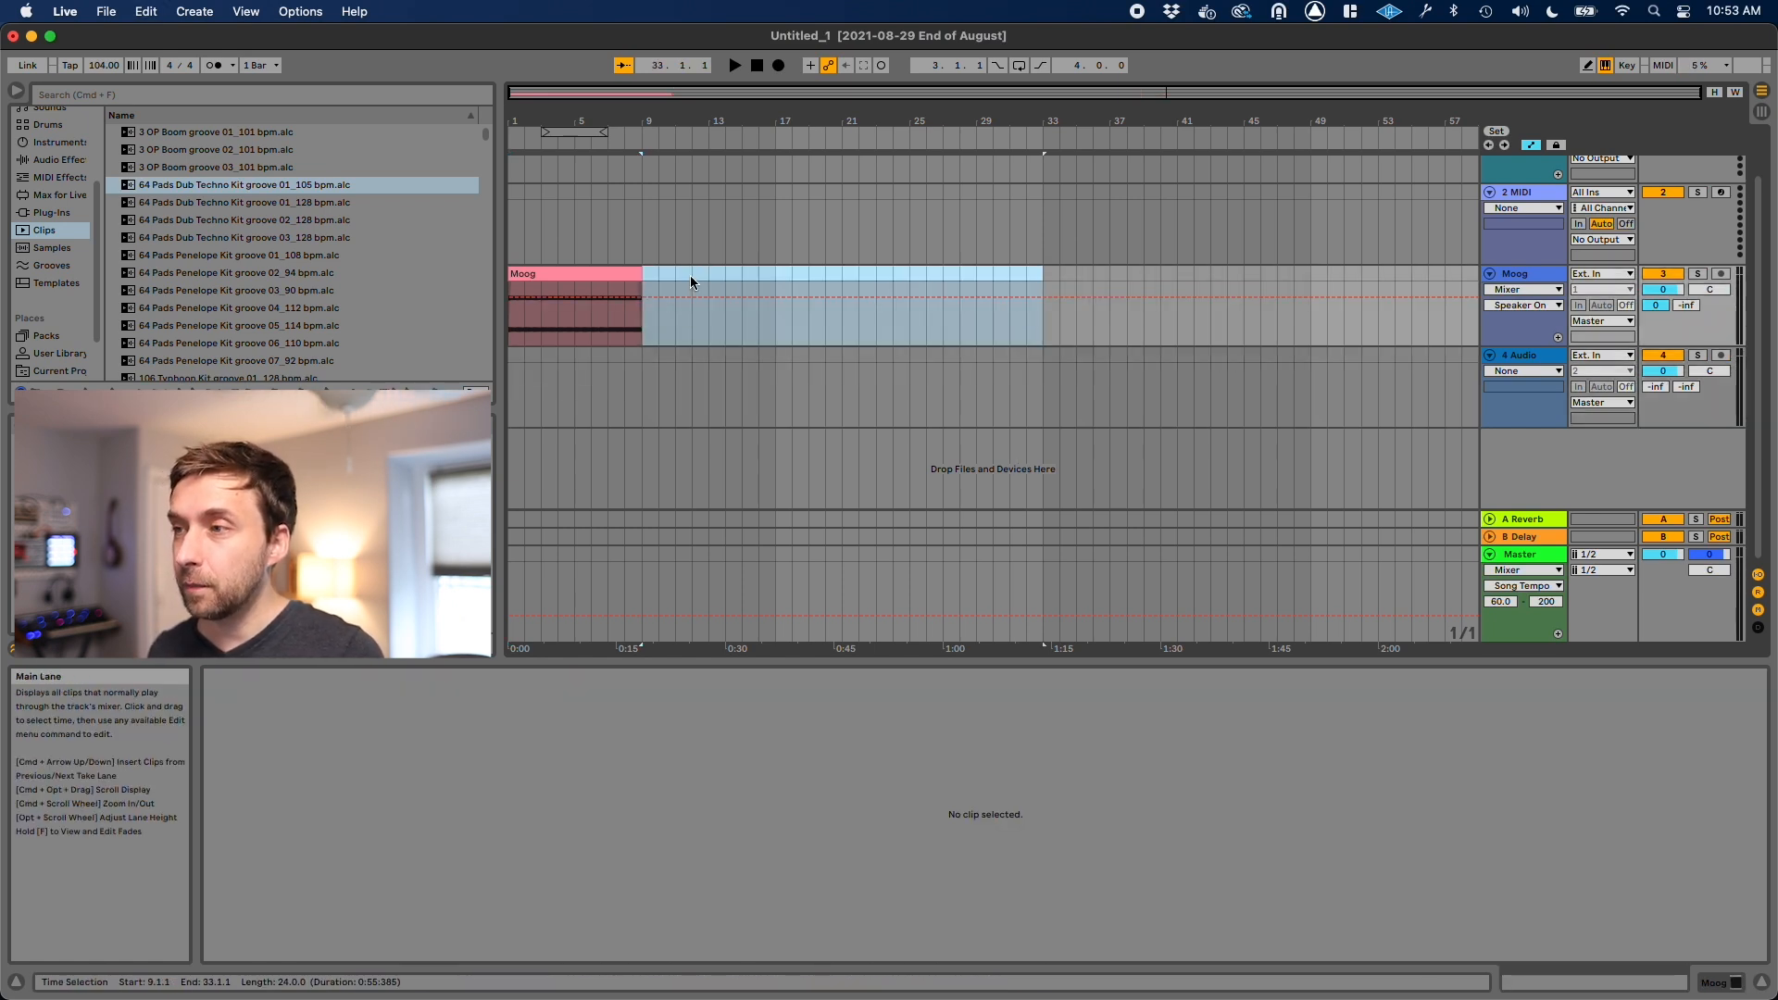
Copy the eight-bar Moog clip to bar 33 and add a locator named Scraps ahead of it.
click(600, 272)
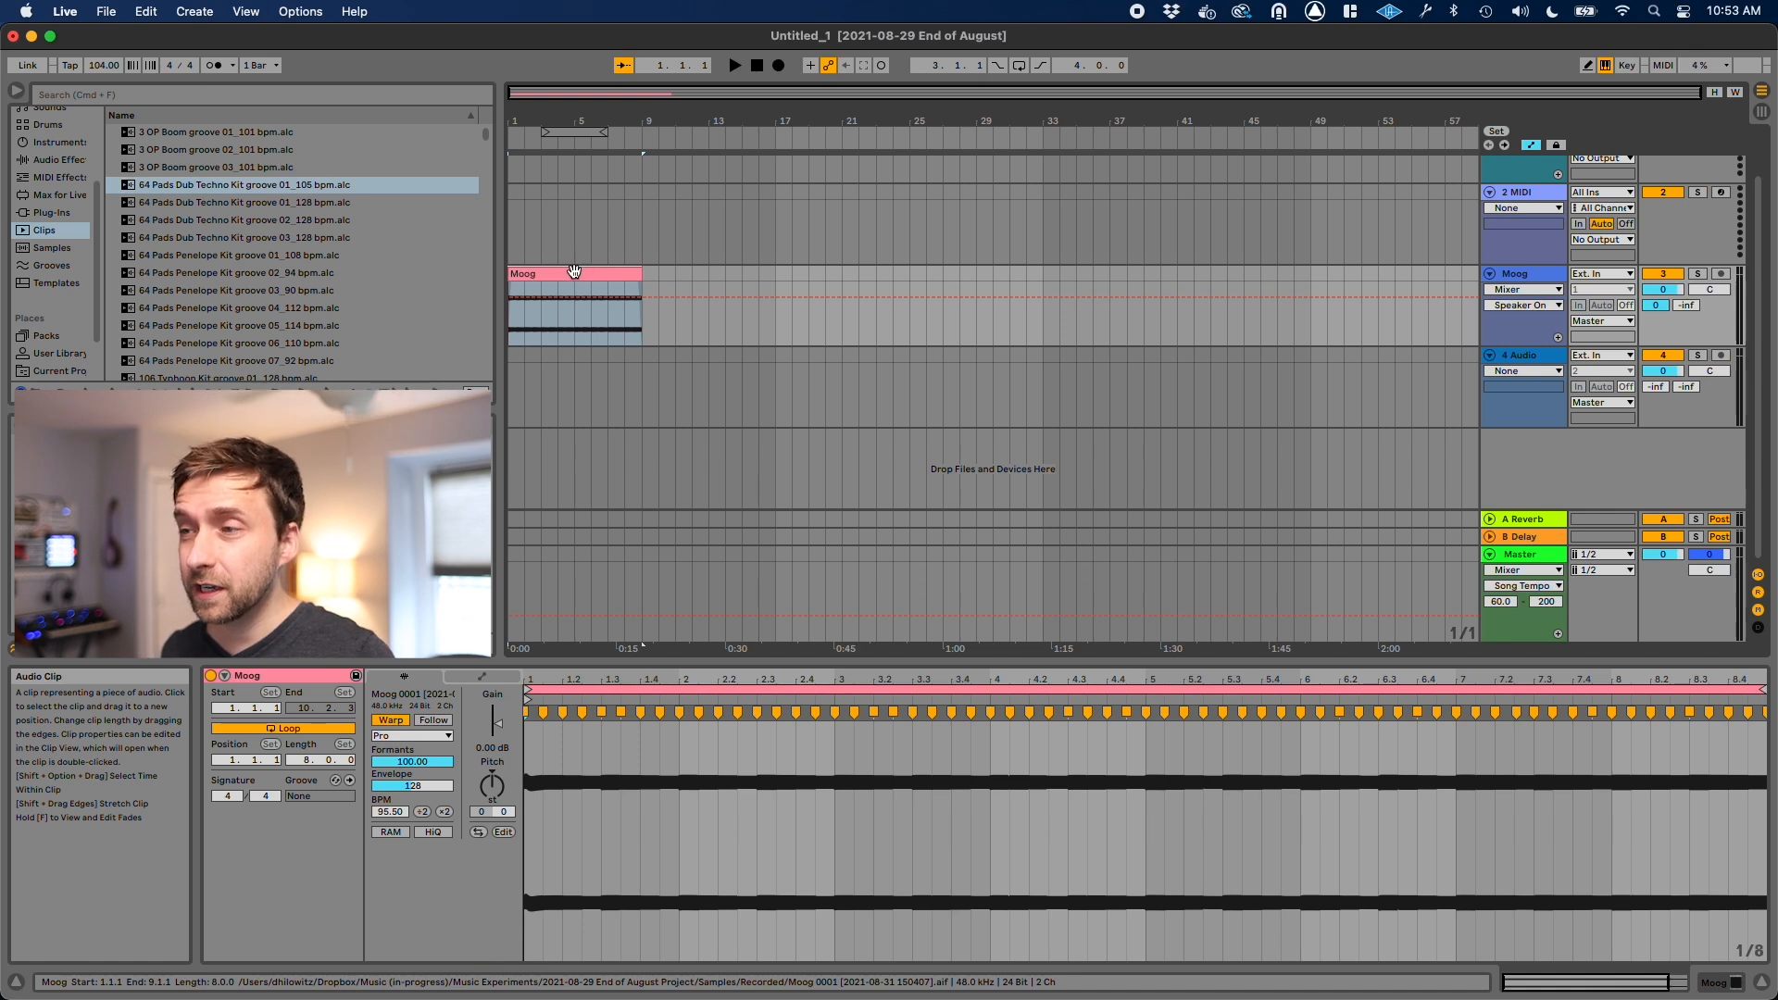
click(1045, 315)
key(super+v)
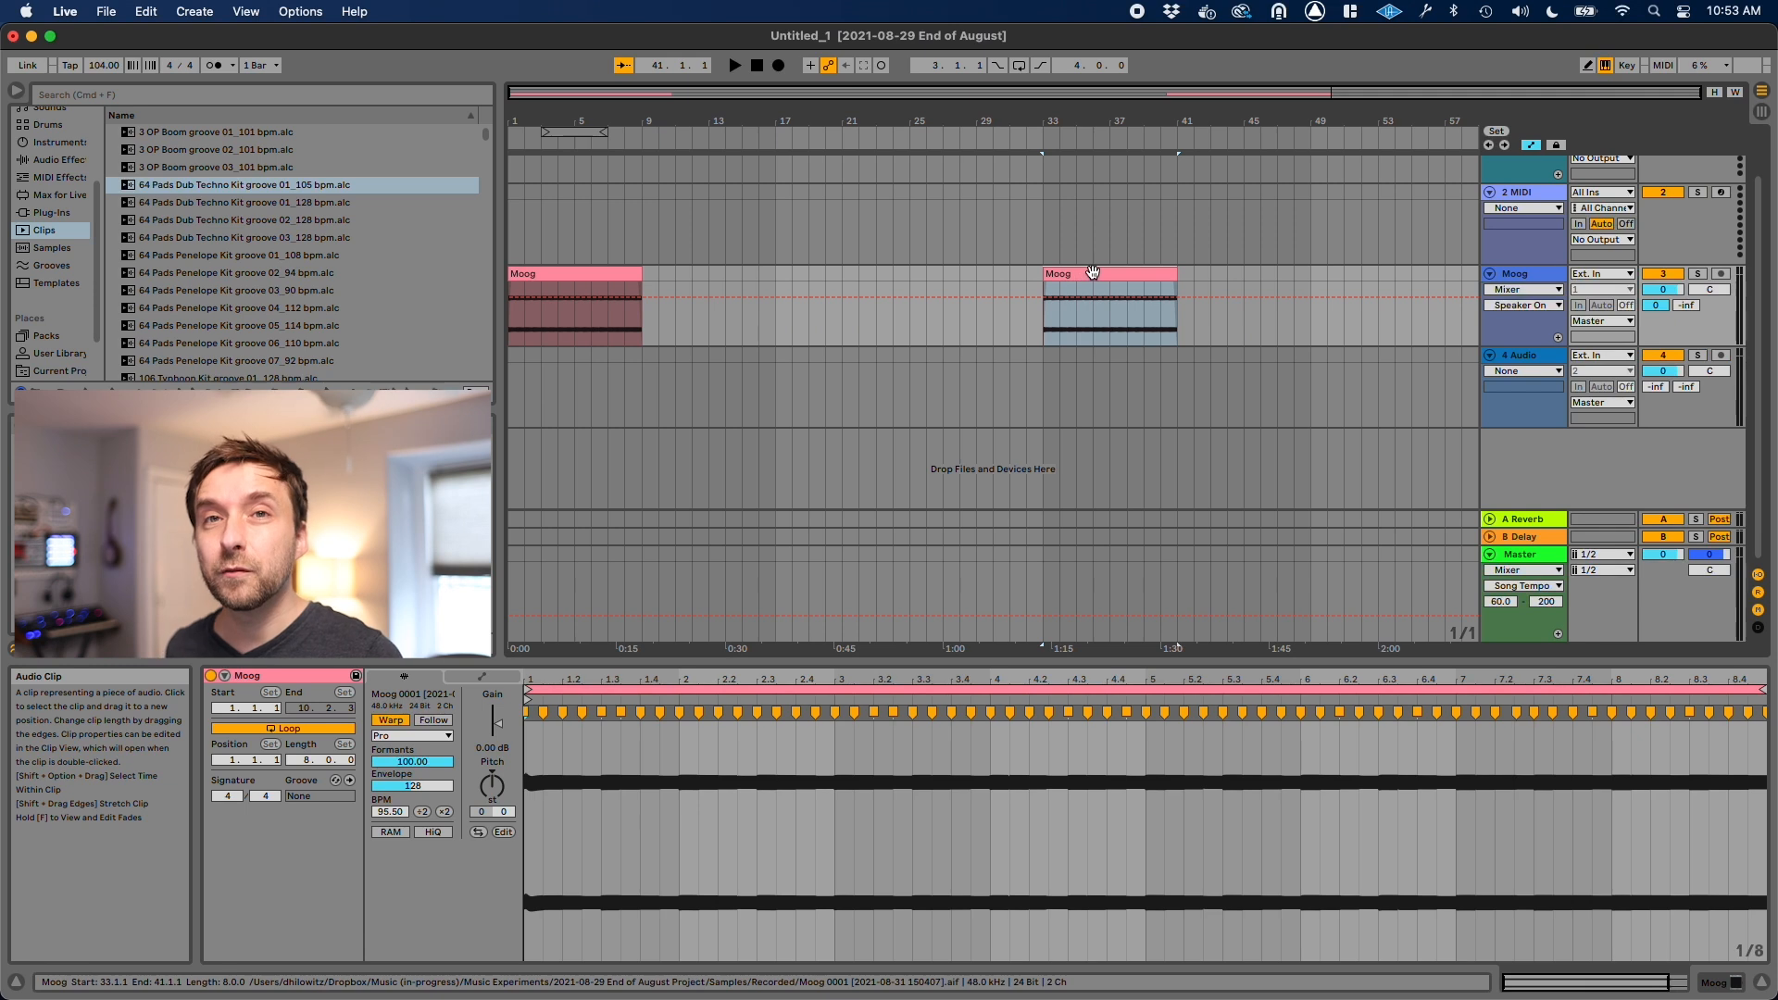
click(1030, 322)
click(1498, 132)
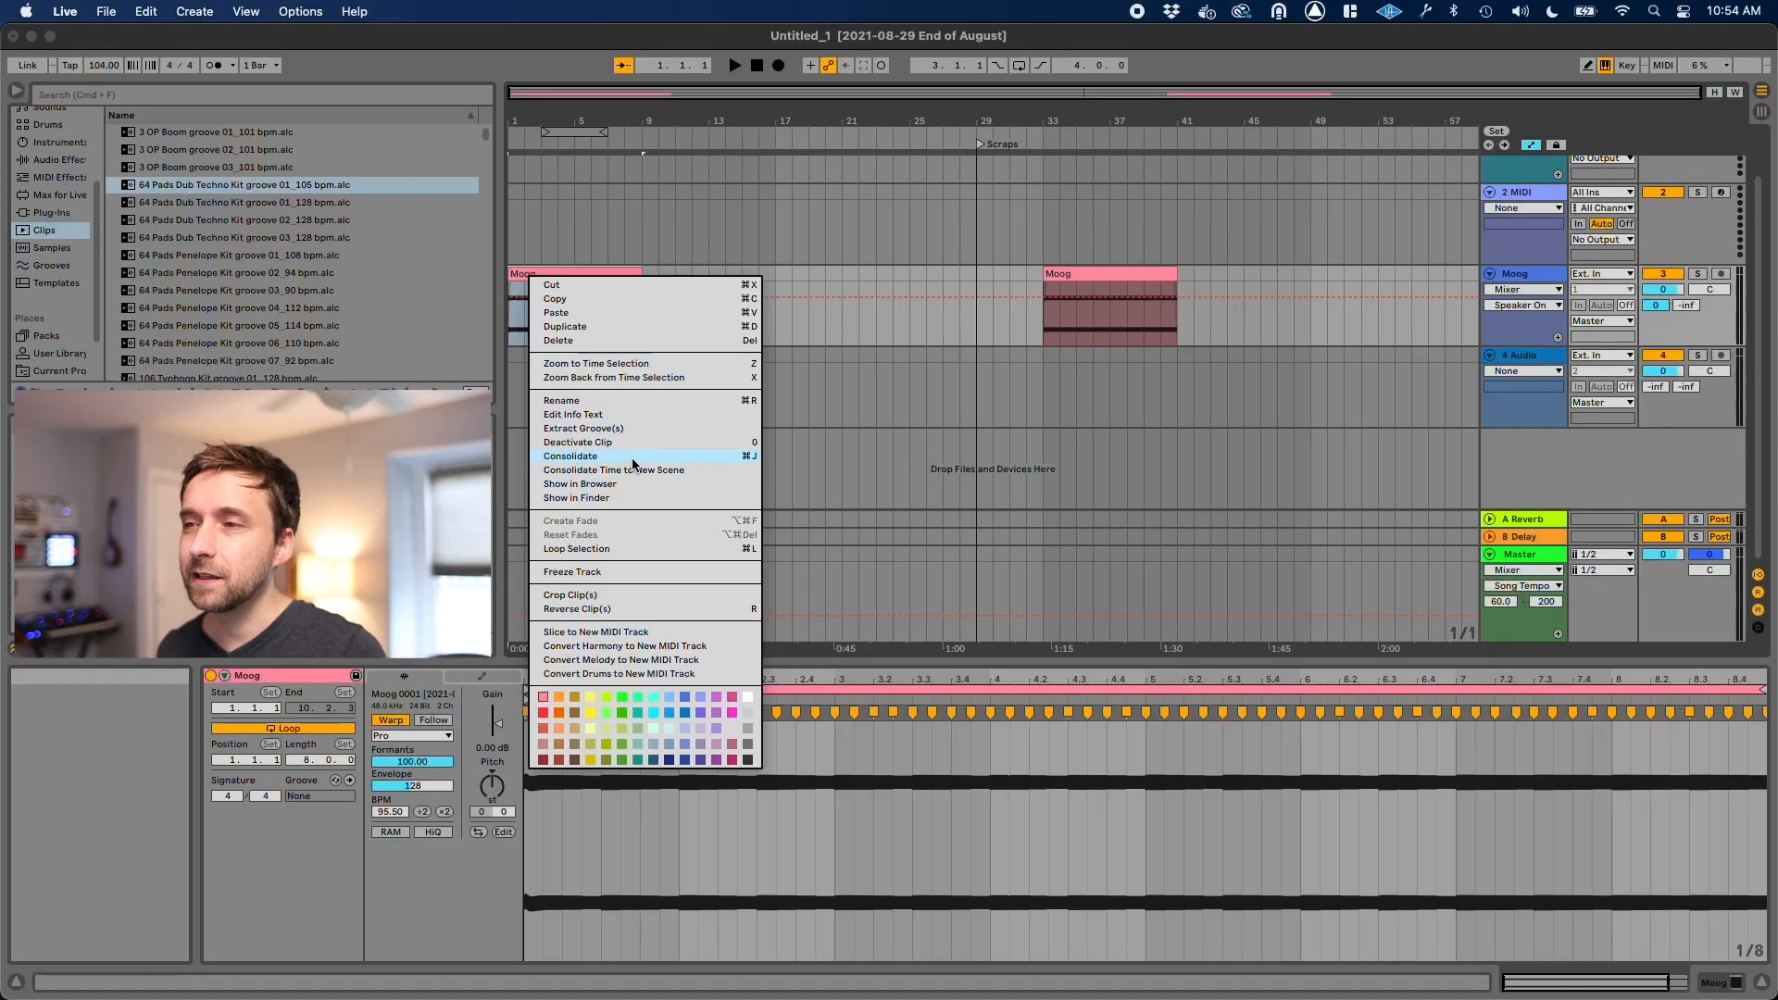
Consolidate the Moog clip at bar 1 and compare it with the original copy at bar 33.
click(633, 464)
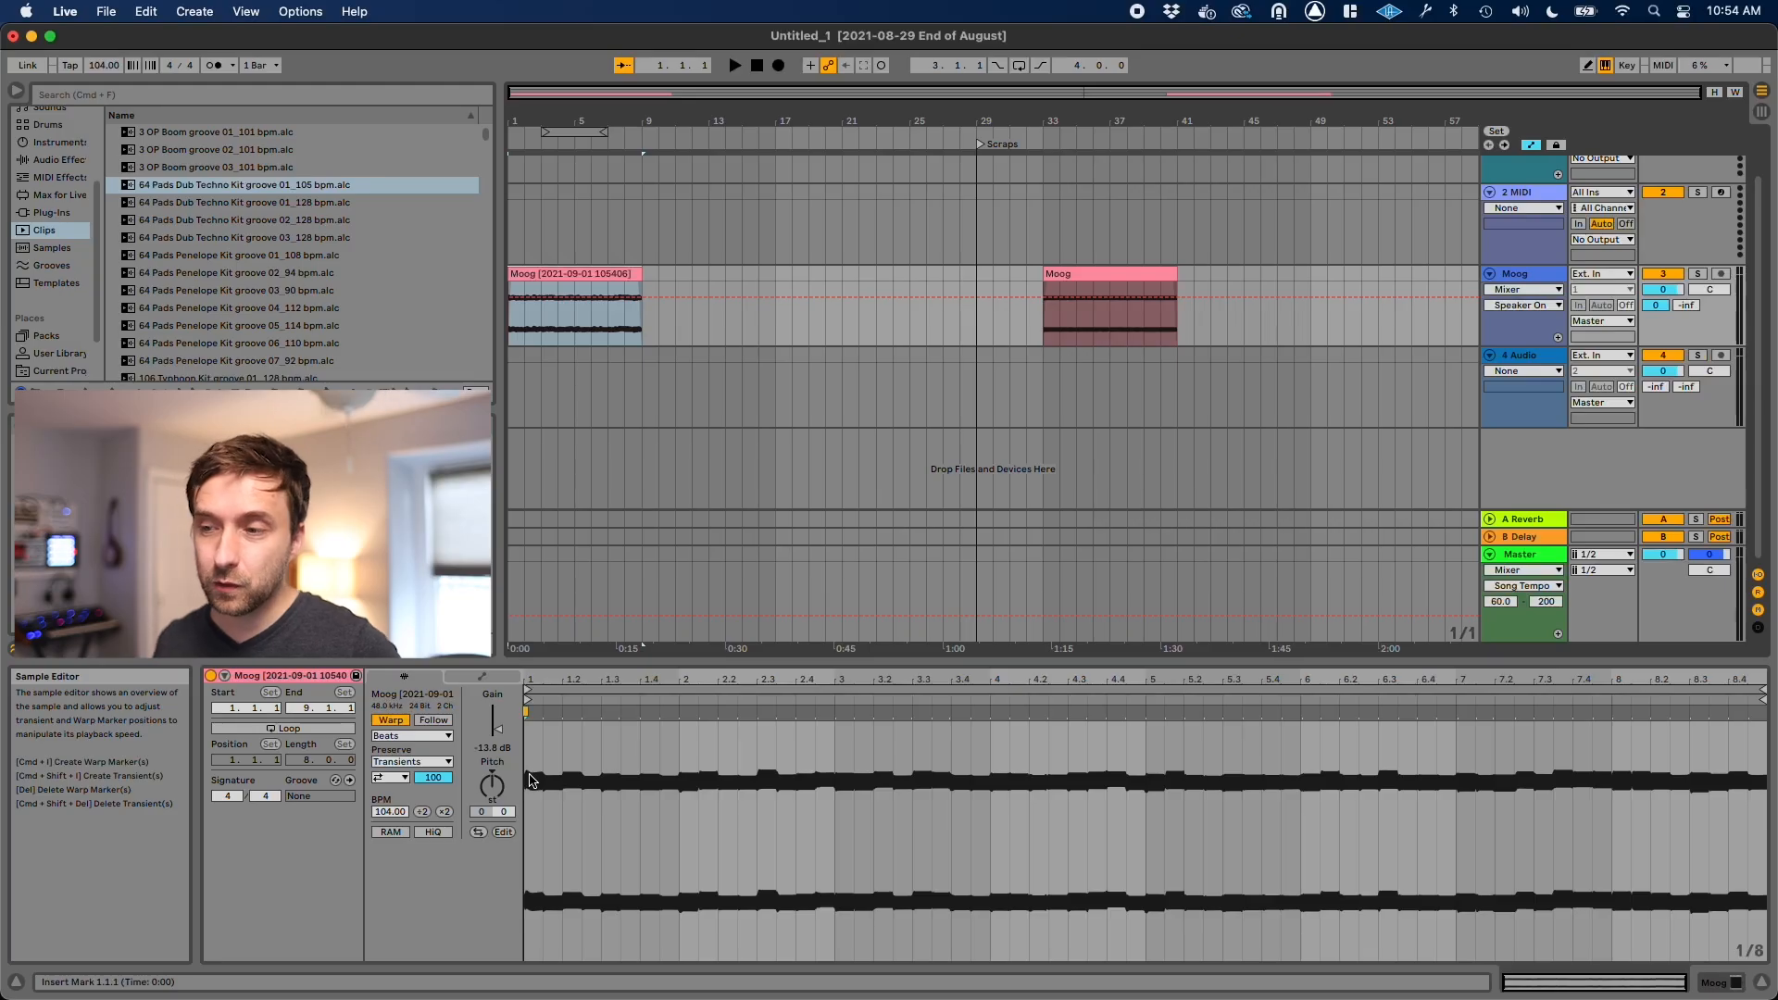
click(505, 681)
click(504, 682)
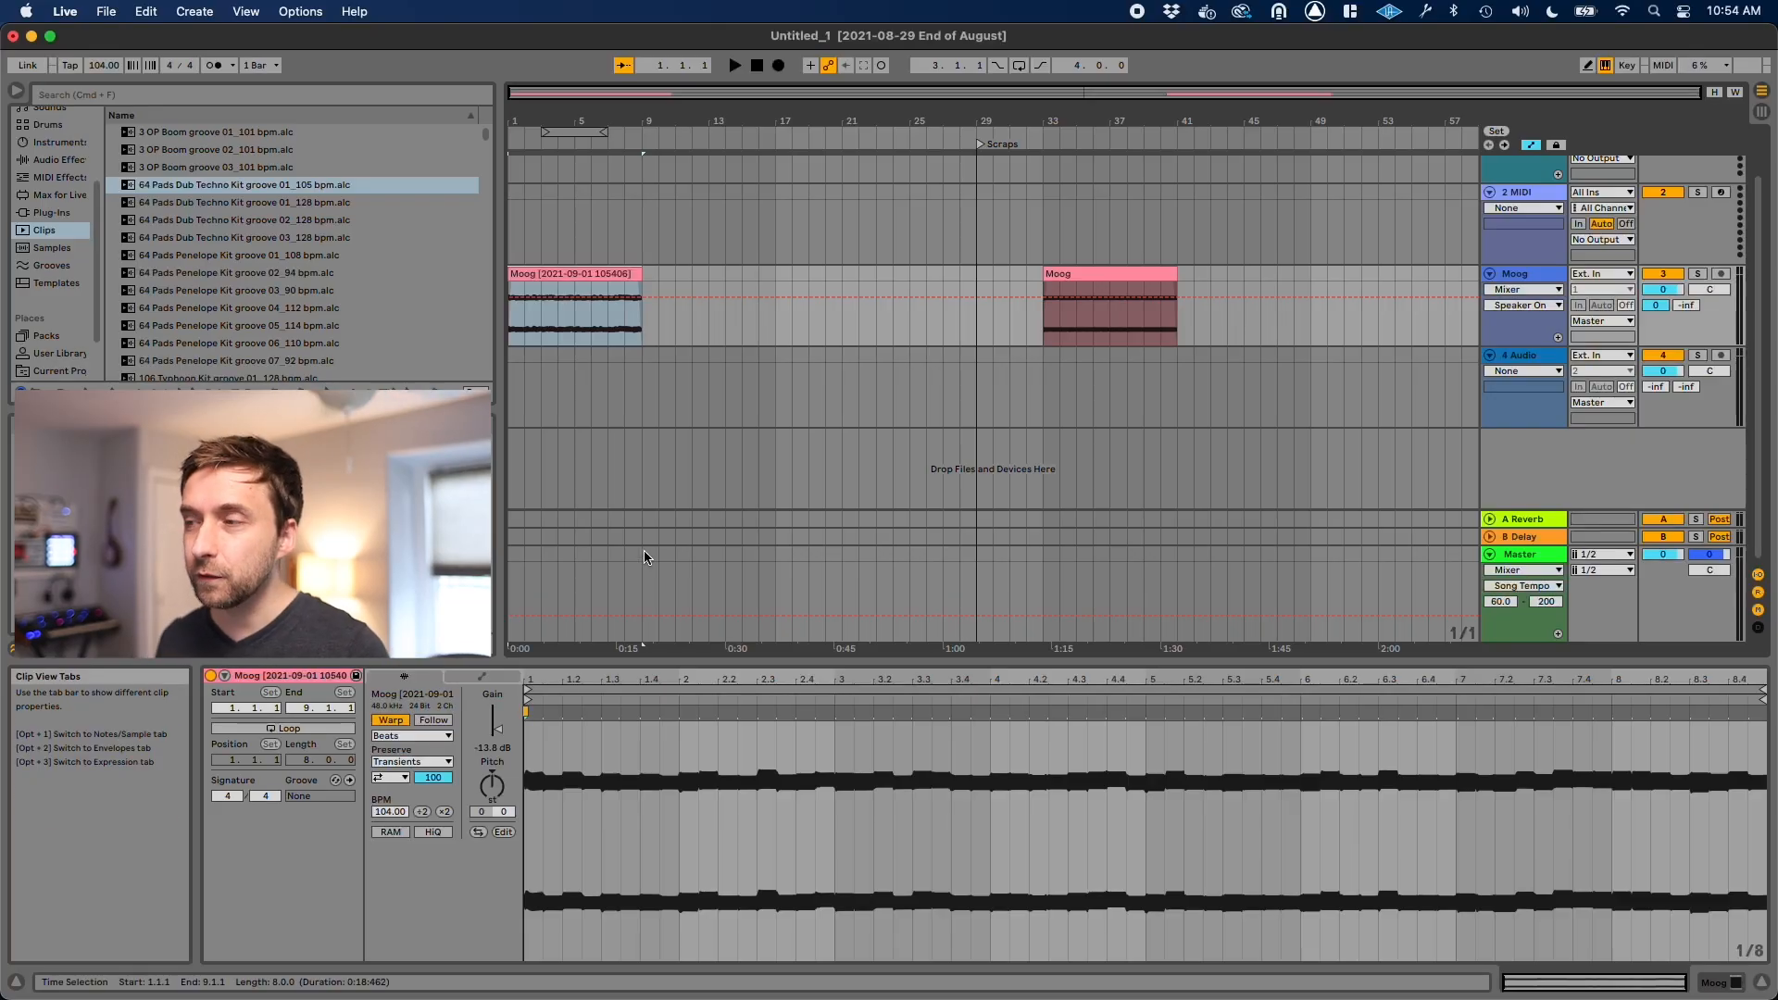
click(1061, 272)
click(575, 274)
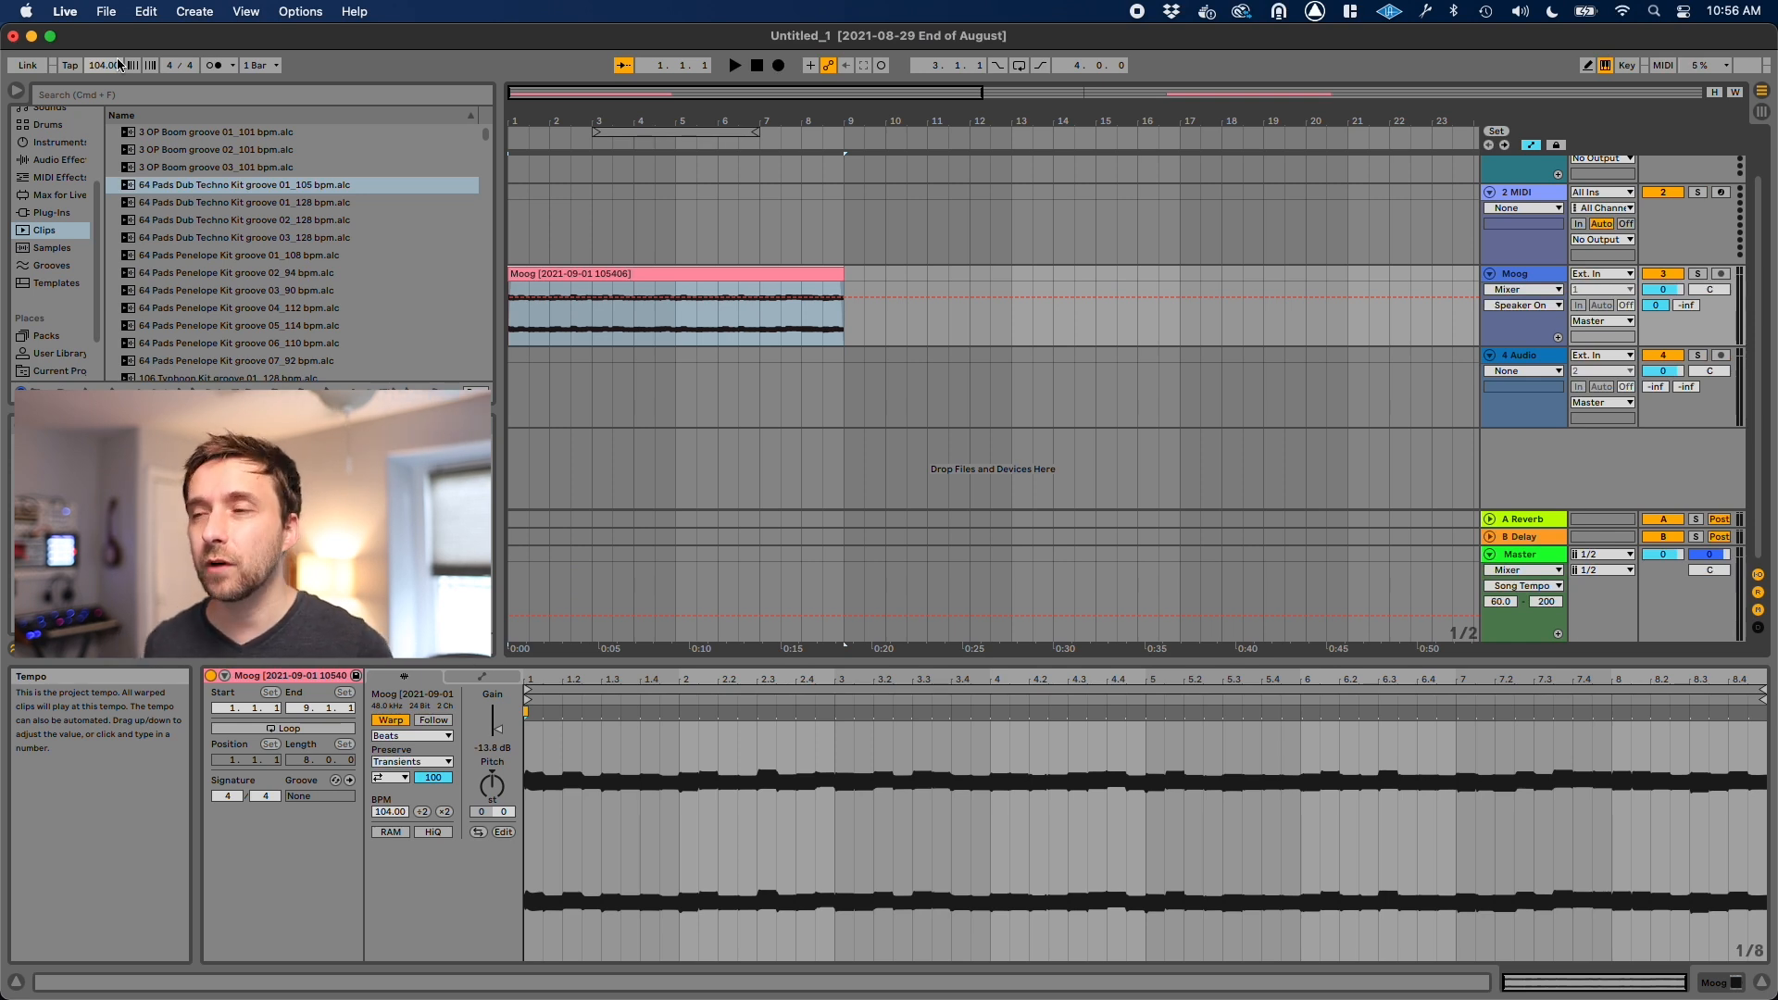
Split the consolidated clip at bar 2 and copy its first bar to bar 10.
click(549, 326)
key(super+e)
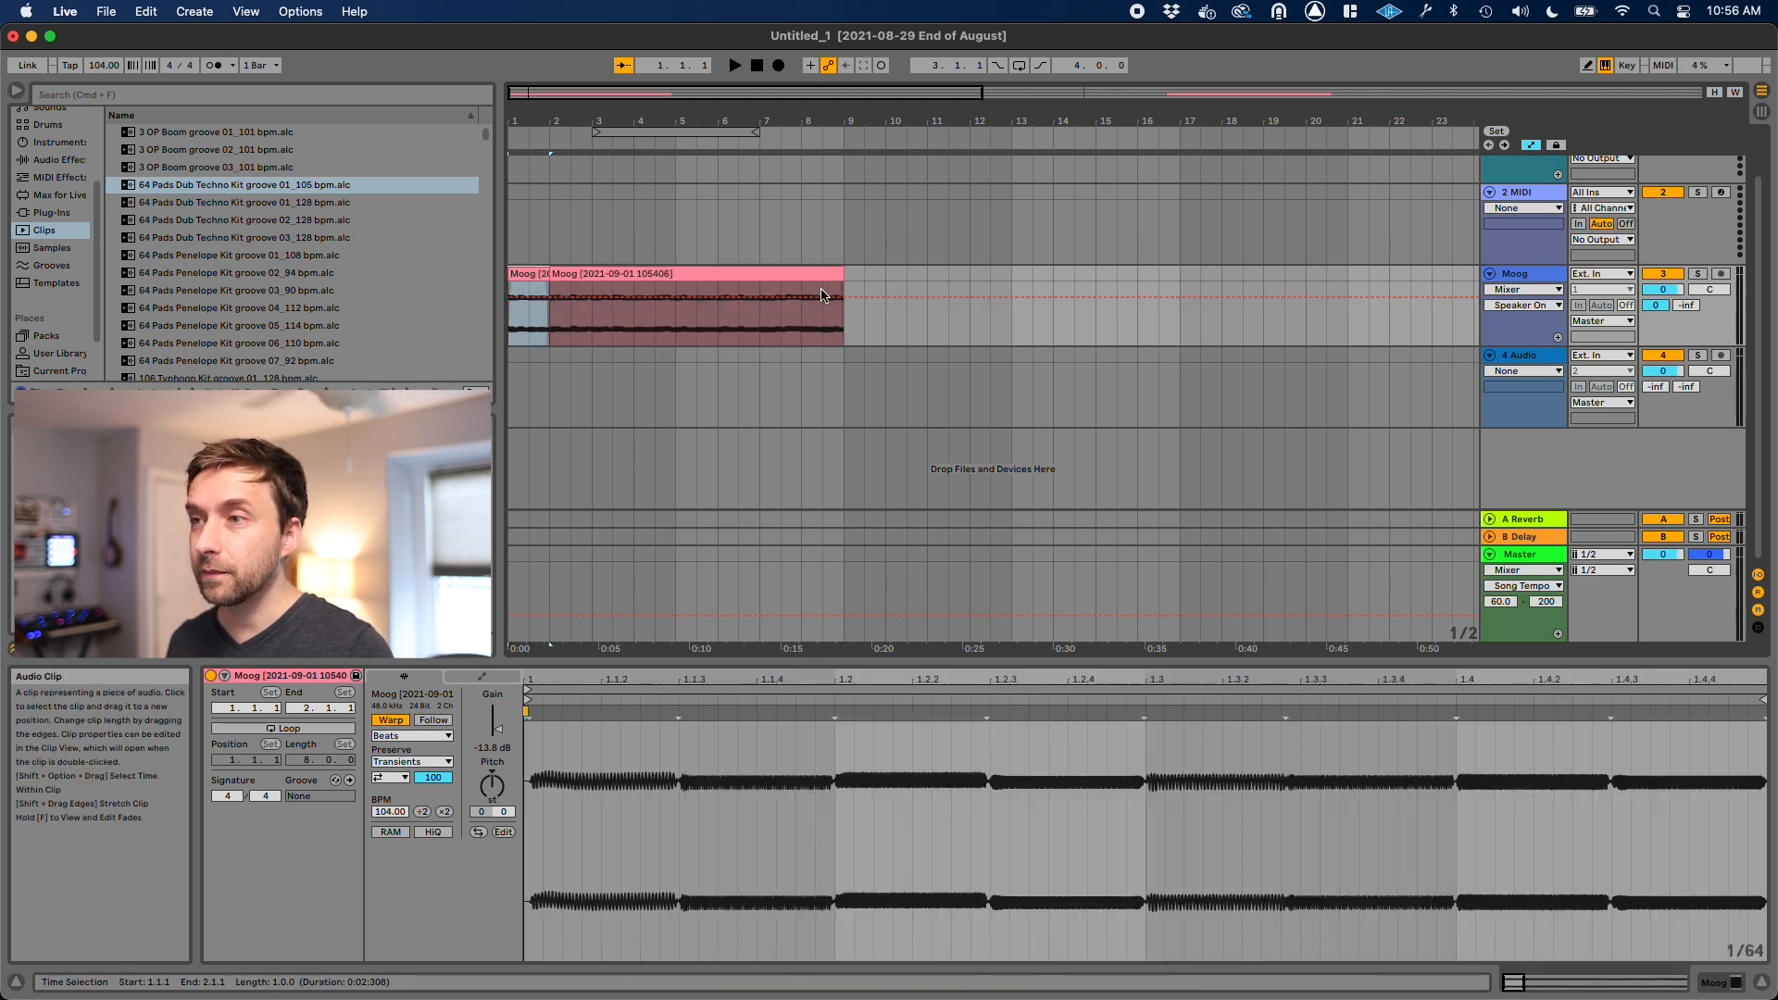
click(892, 310)
key(super+v)
key(z)
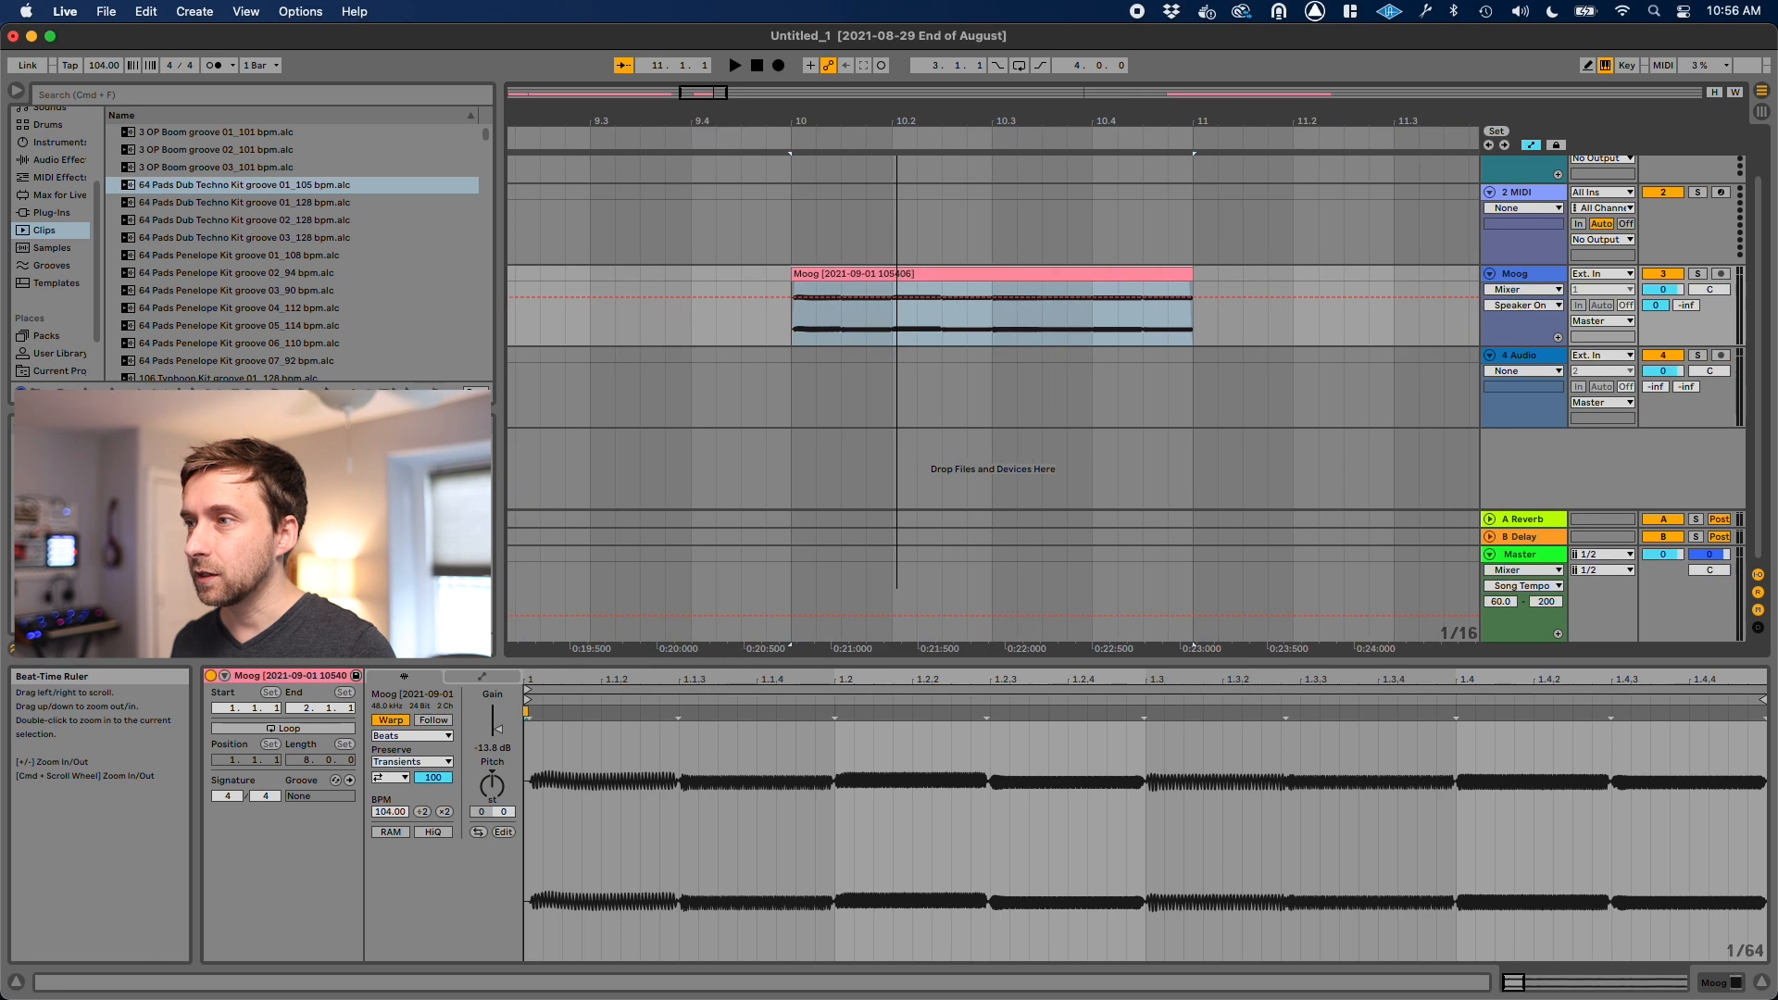
Duplicate the first eighth note of the bar 10 clip three times and play the repeats.
click(787, 320)
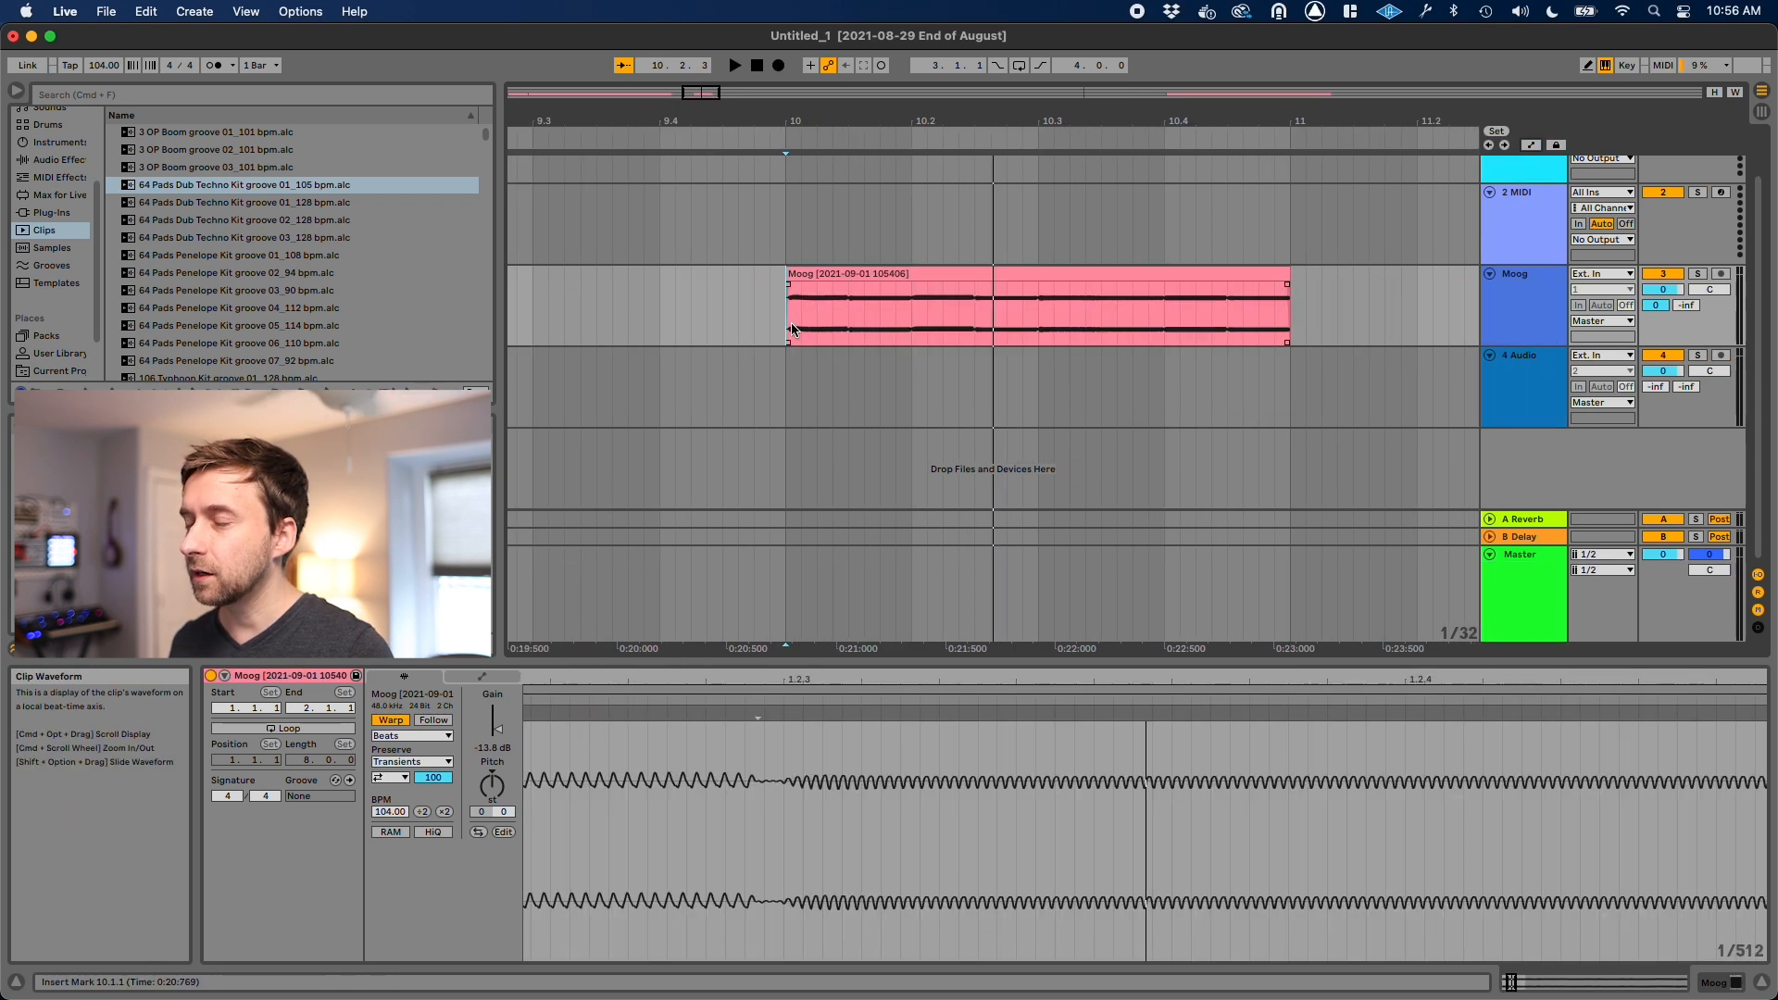
drag(798, 327, 839, 325)
key(super+d)
key(super+d)
key(super+d)
click(792, 323)
key(space)
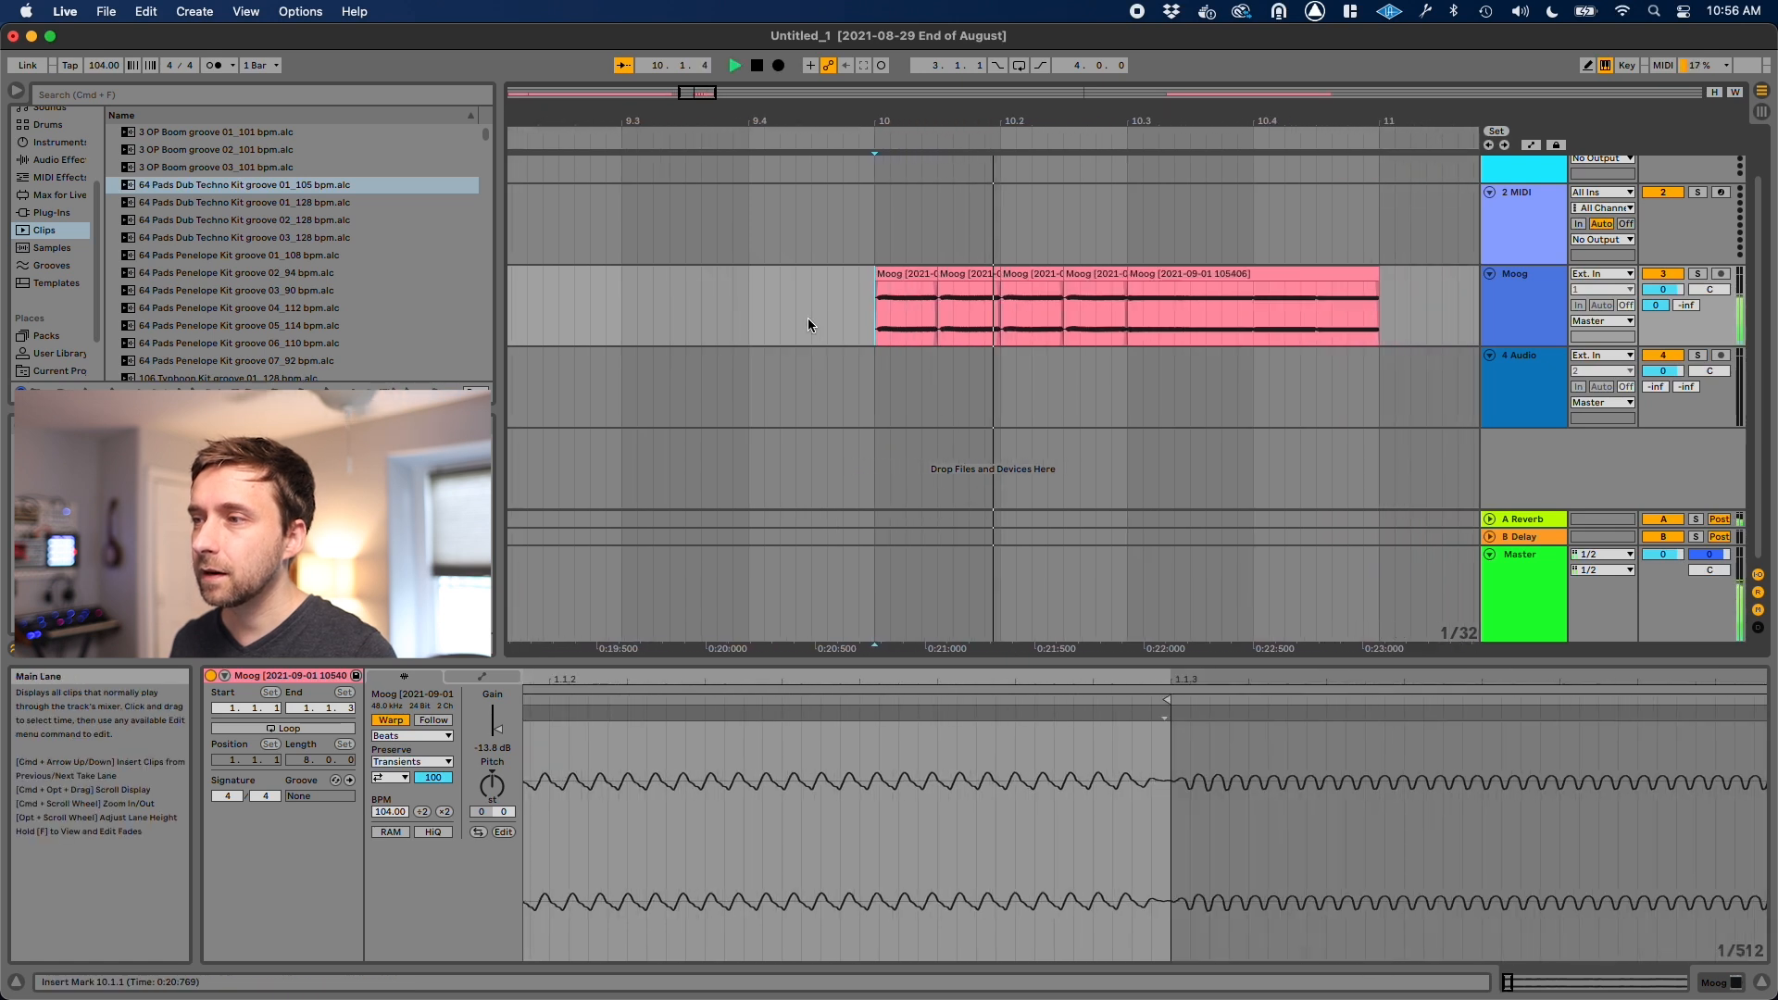
Stop playback and consolidate the four repeated eighth-note clips at bar 10 into one clip.
key(space)
click(979, 275)
shift+click(786, 279)
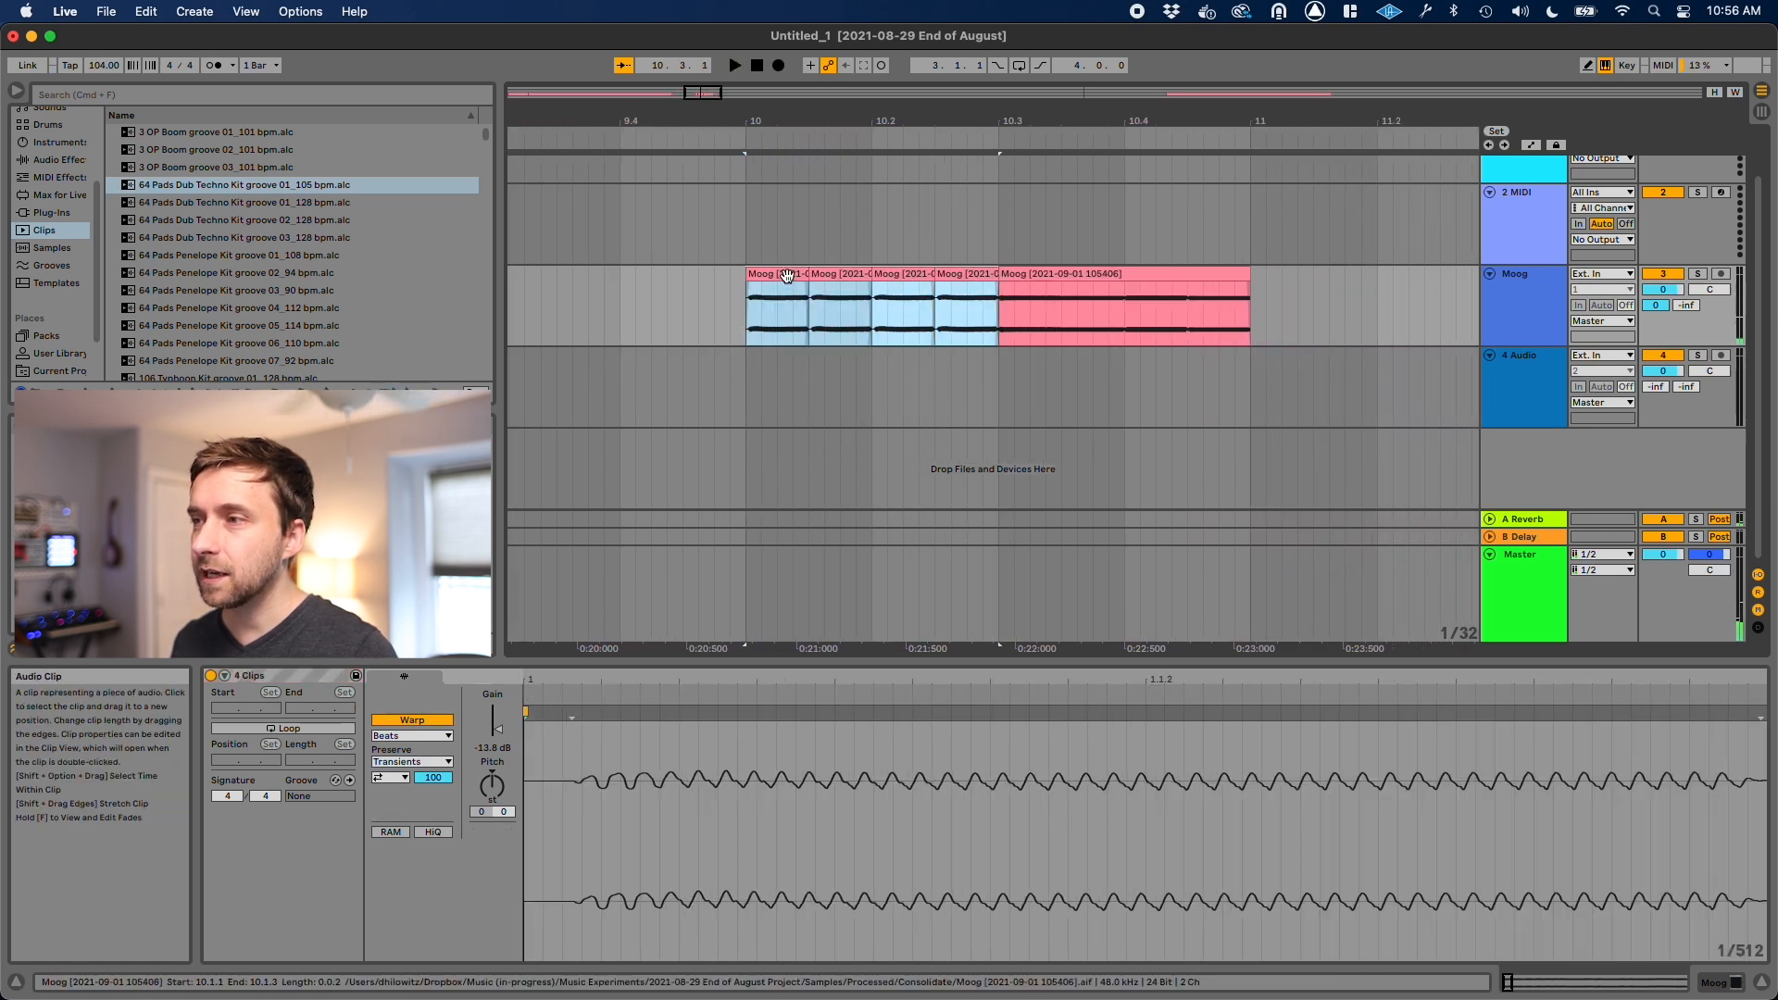
right_click(783, 278)
click(860, 447)
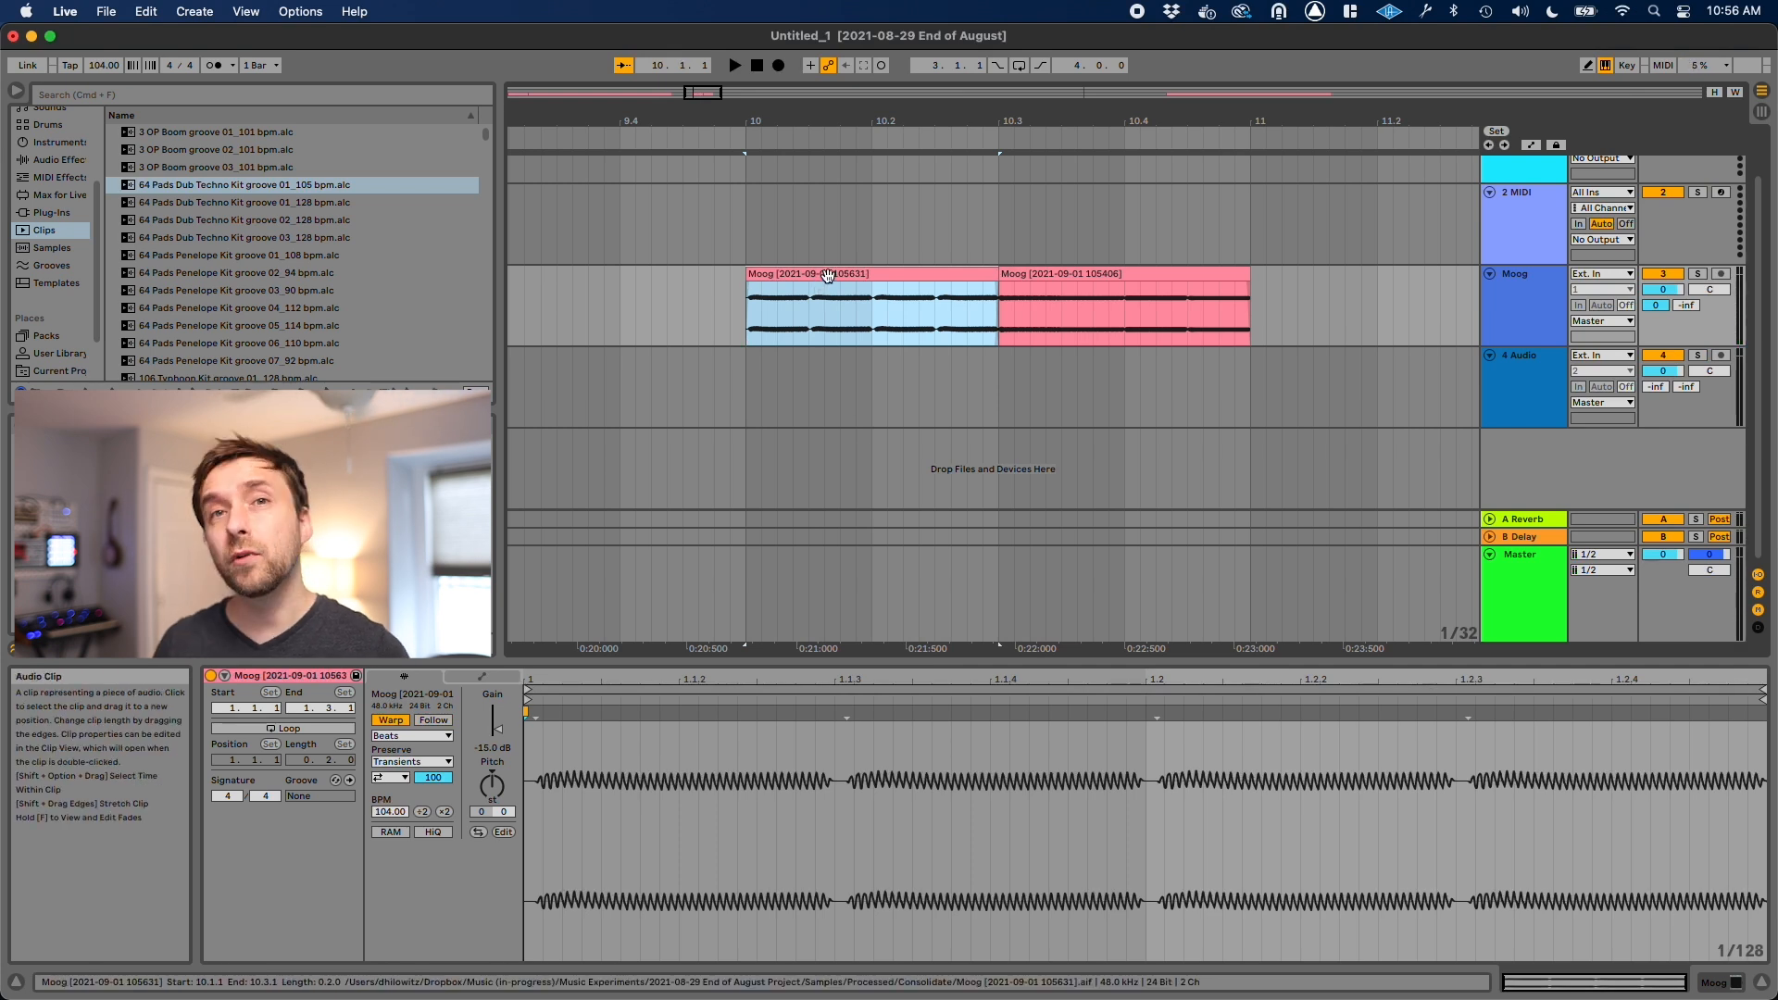
Undo the consolidation and repeats at bar 10 and the split in the clip at bar 1.
key(super+z)
key(super+z)
key(super+z)
key(super+z)
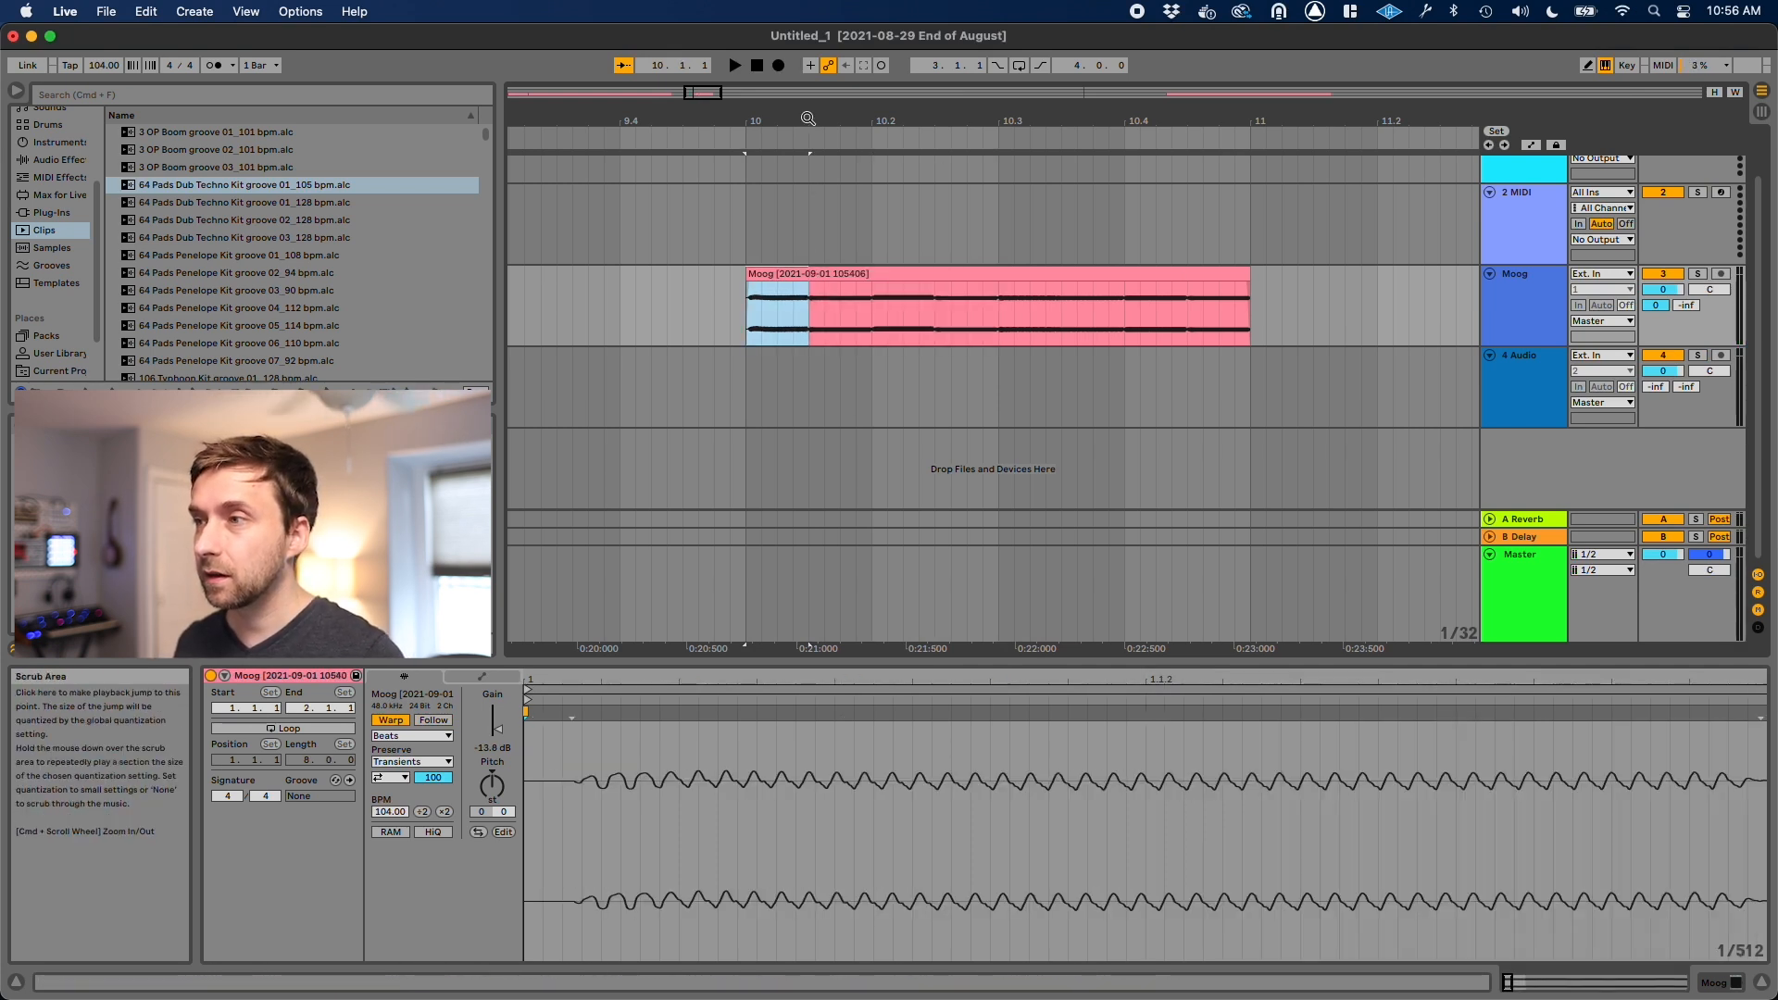
drag(810, 120, 809, 47)
key(super+z)
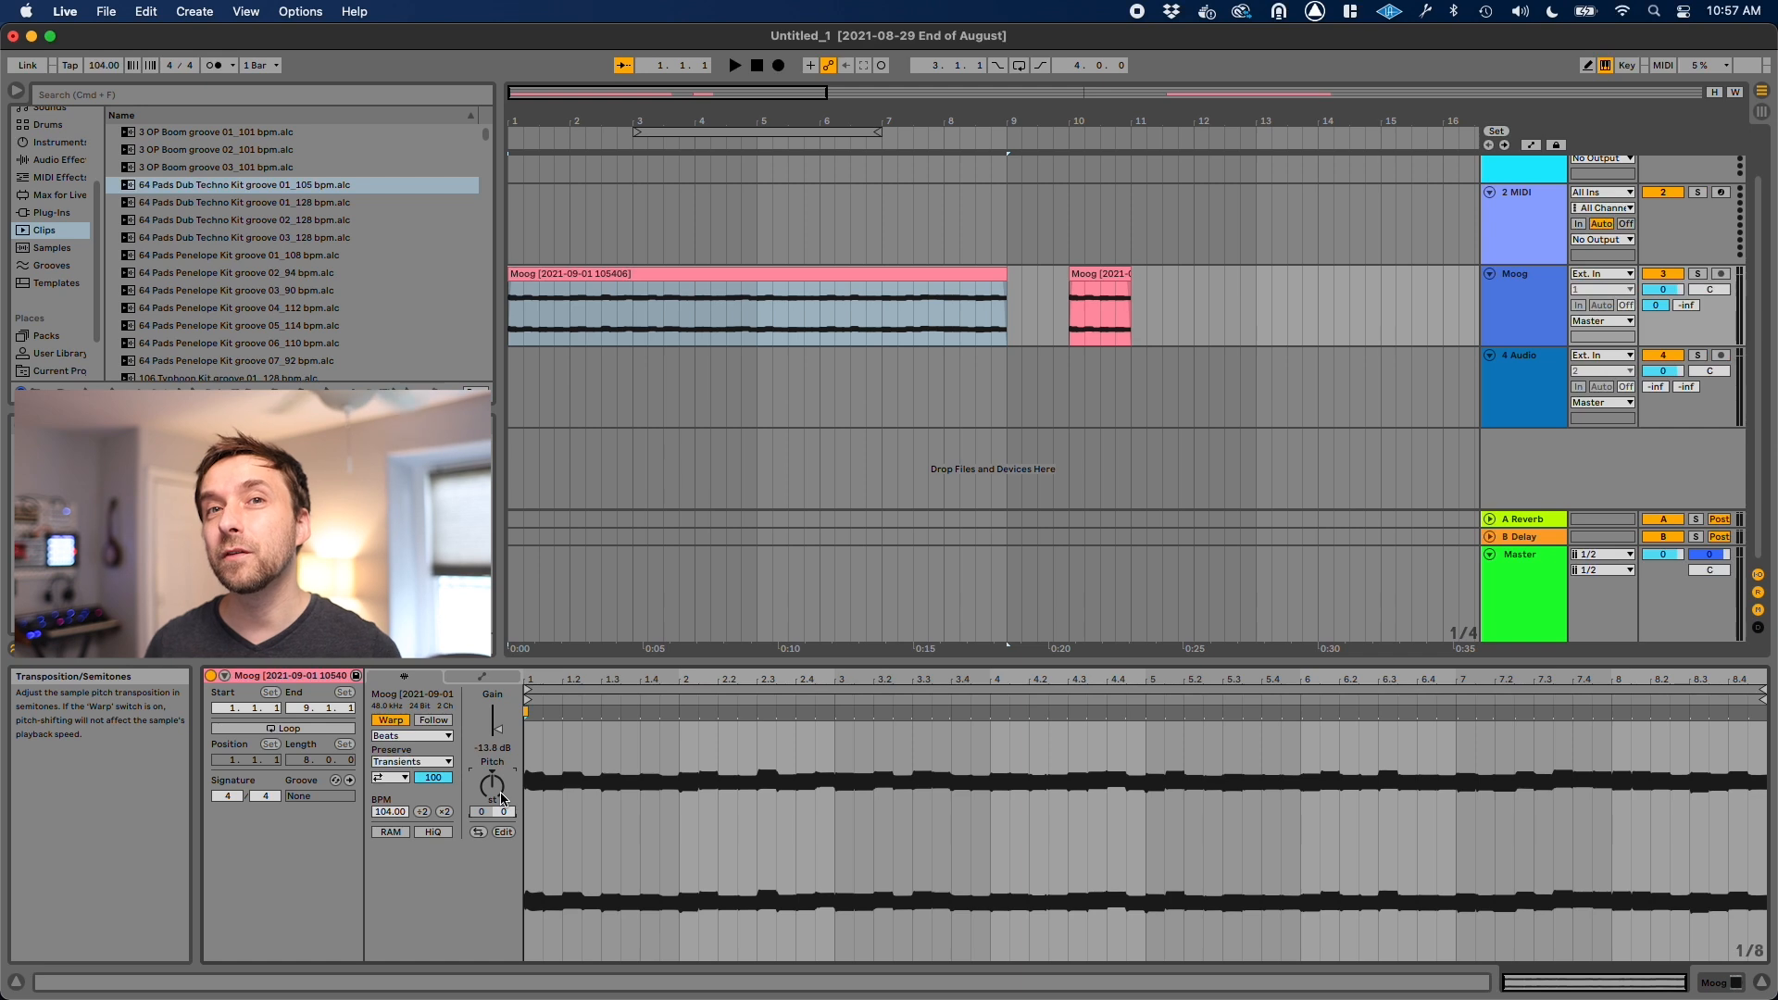
Copy the consolidated Moog clip to bar 1 of the empty audio track below, and delete the one-bar clip at bar 10.
click(663, 273)
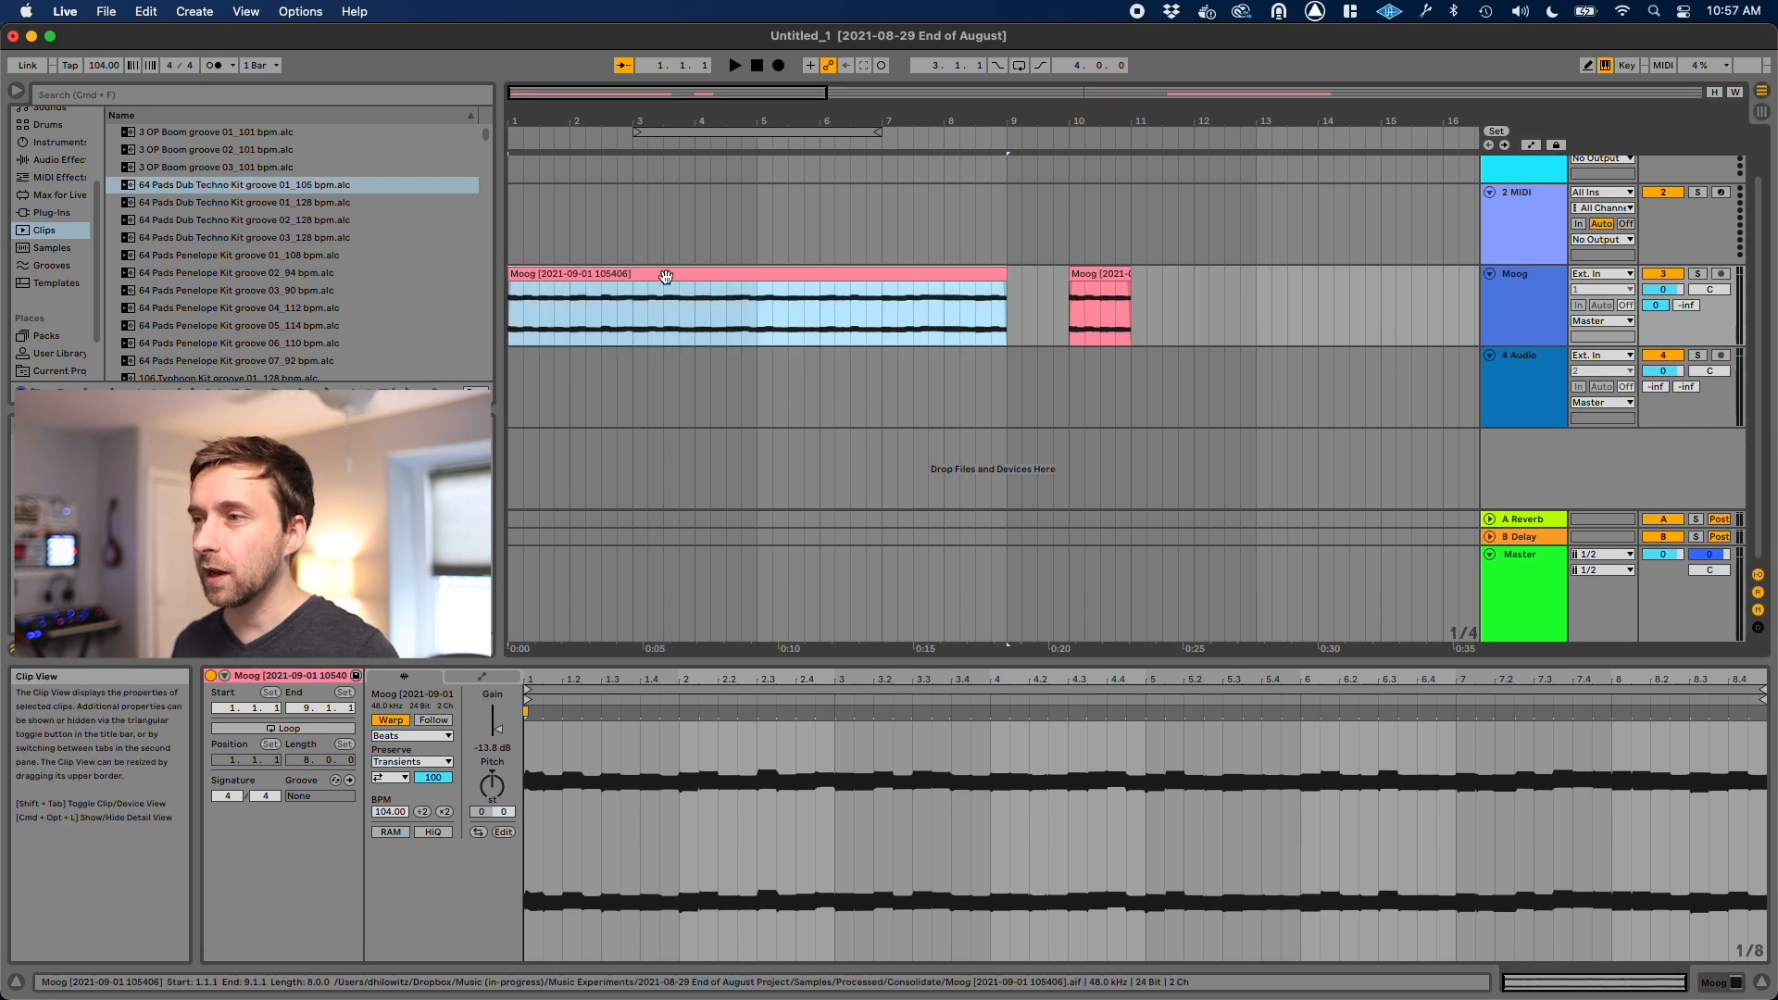
click(510, 376)
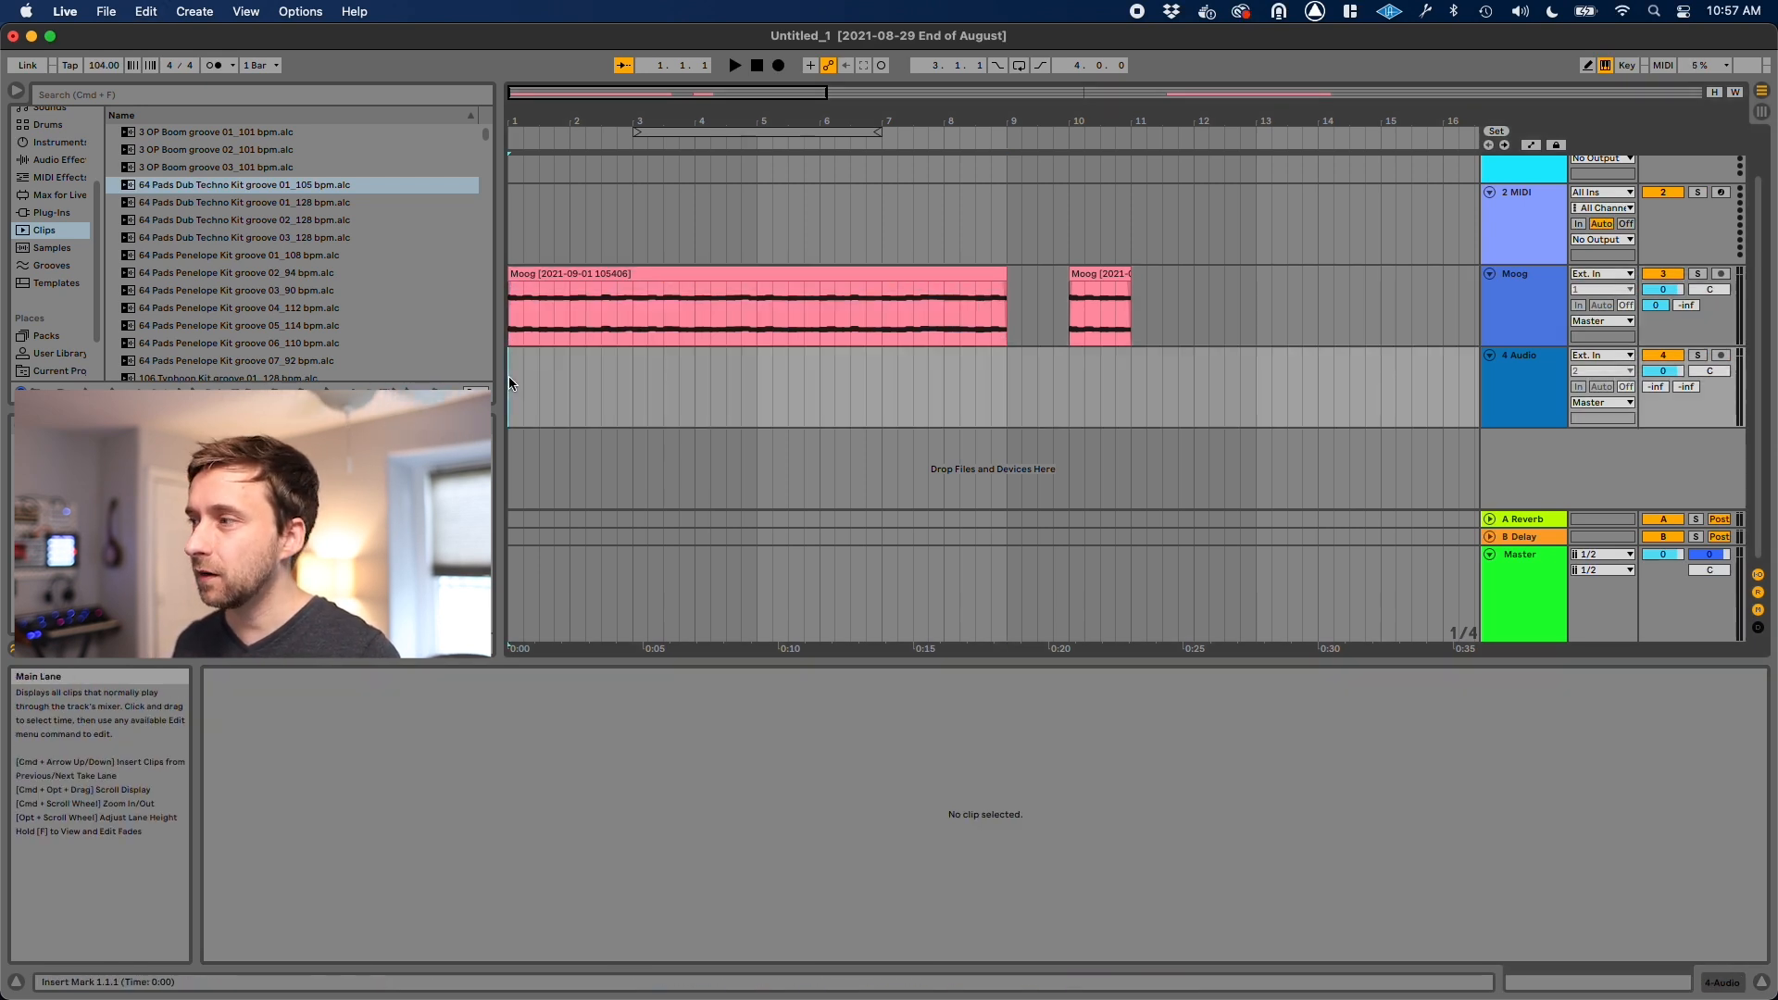
key(super+v)
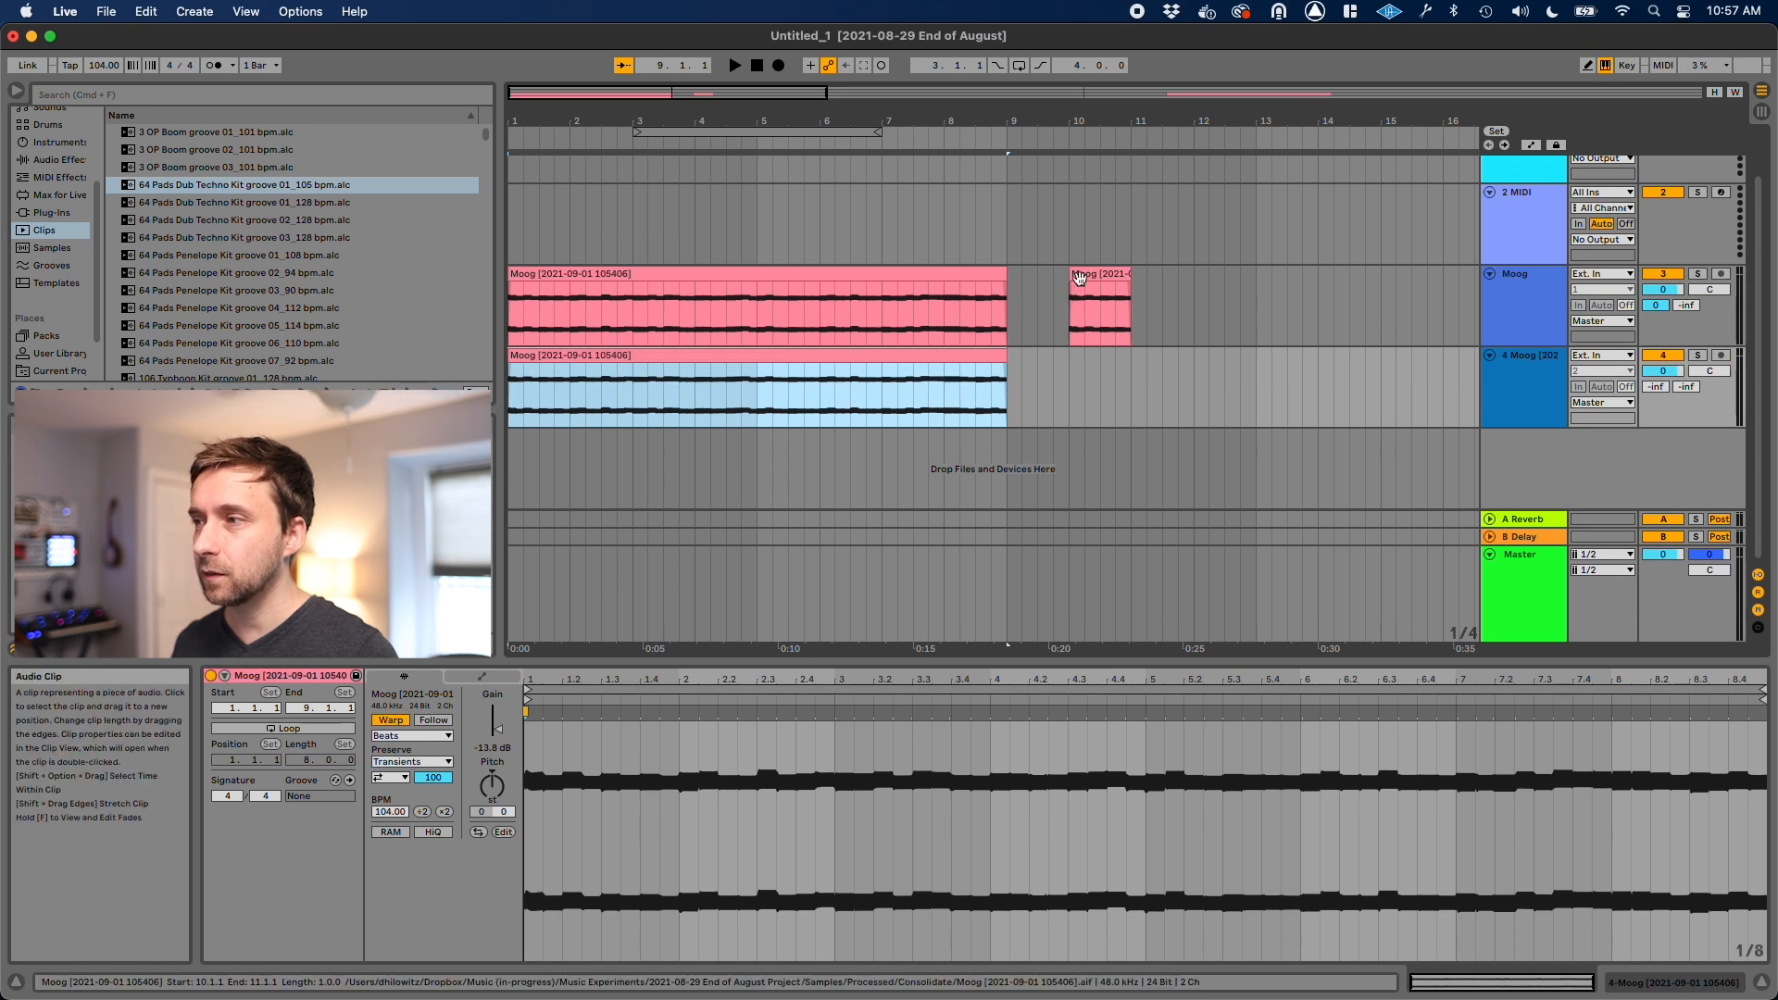
click(1099, 305)
key(Delete)
click(901, 357)
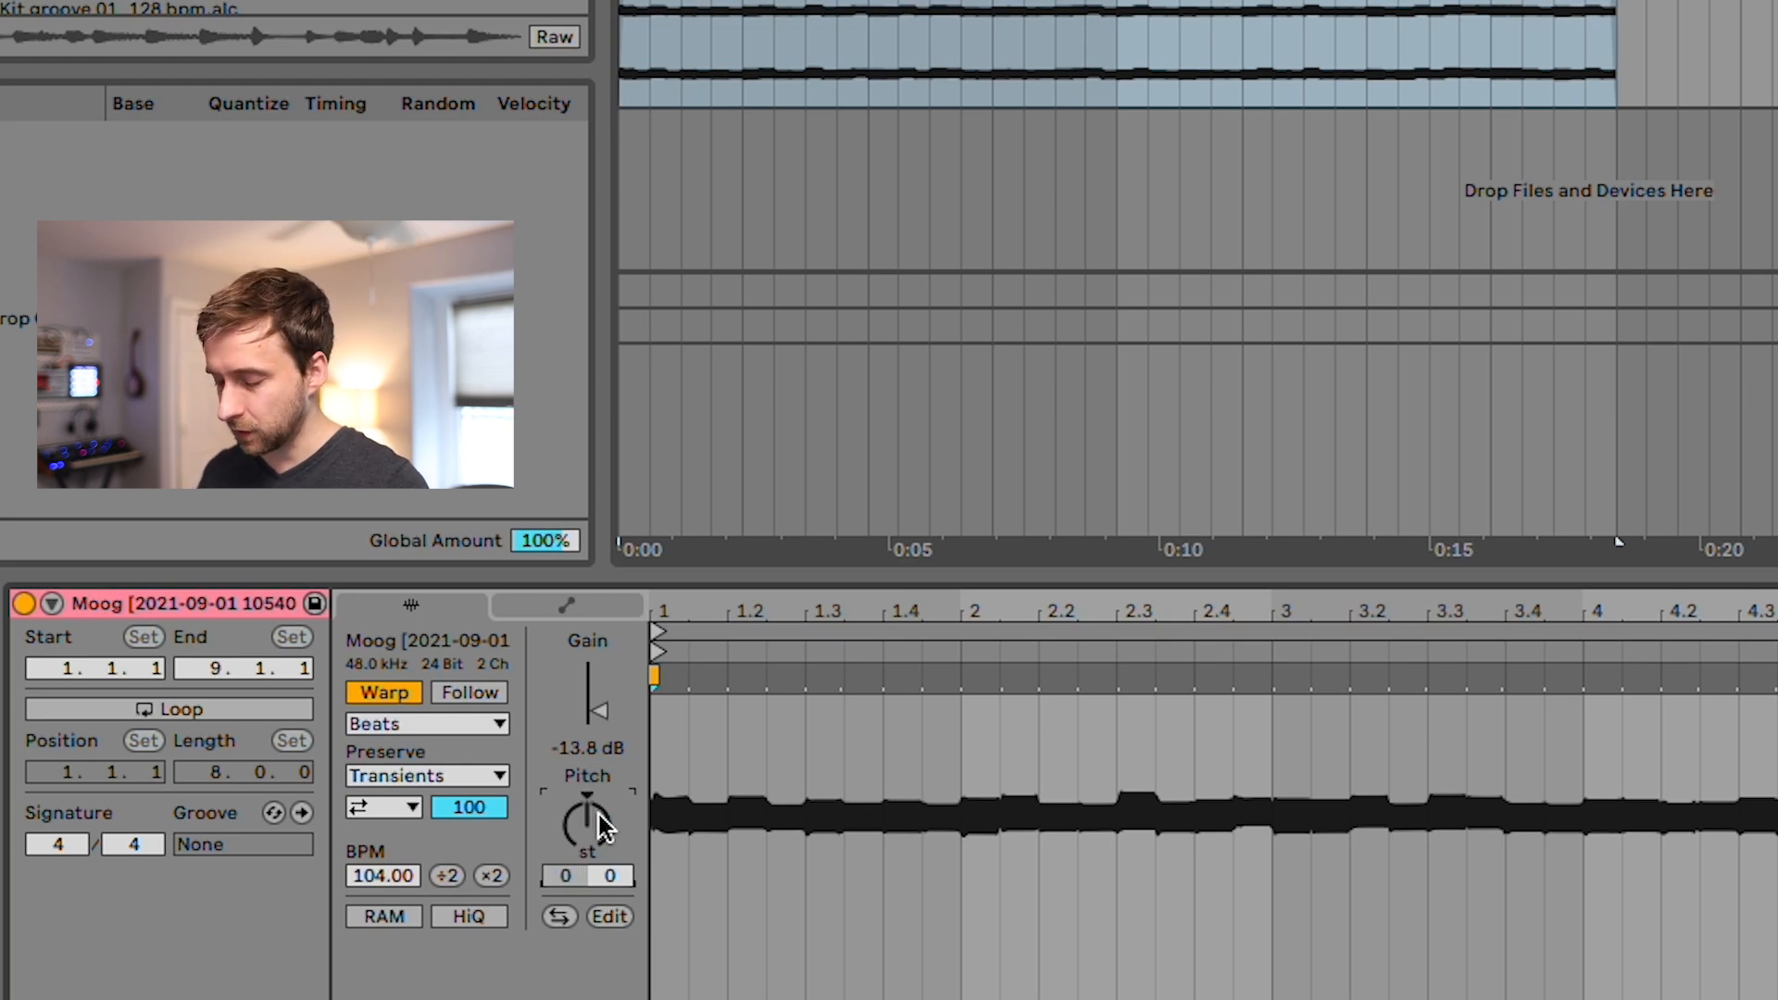
Transpose the copied clip +24 semitones and set its Beats warping to preserve 1/8 with forward looping and a transient envelope of 100.
click(412, 807)
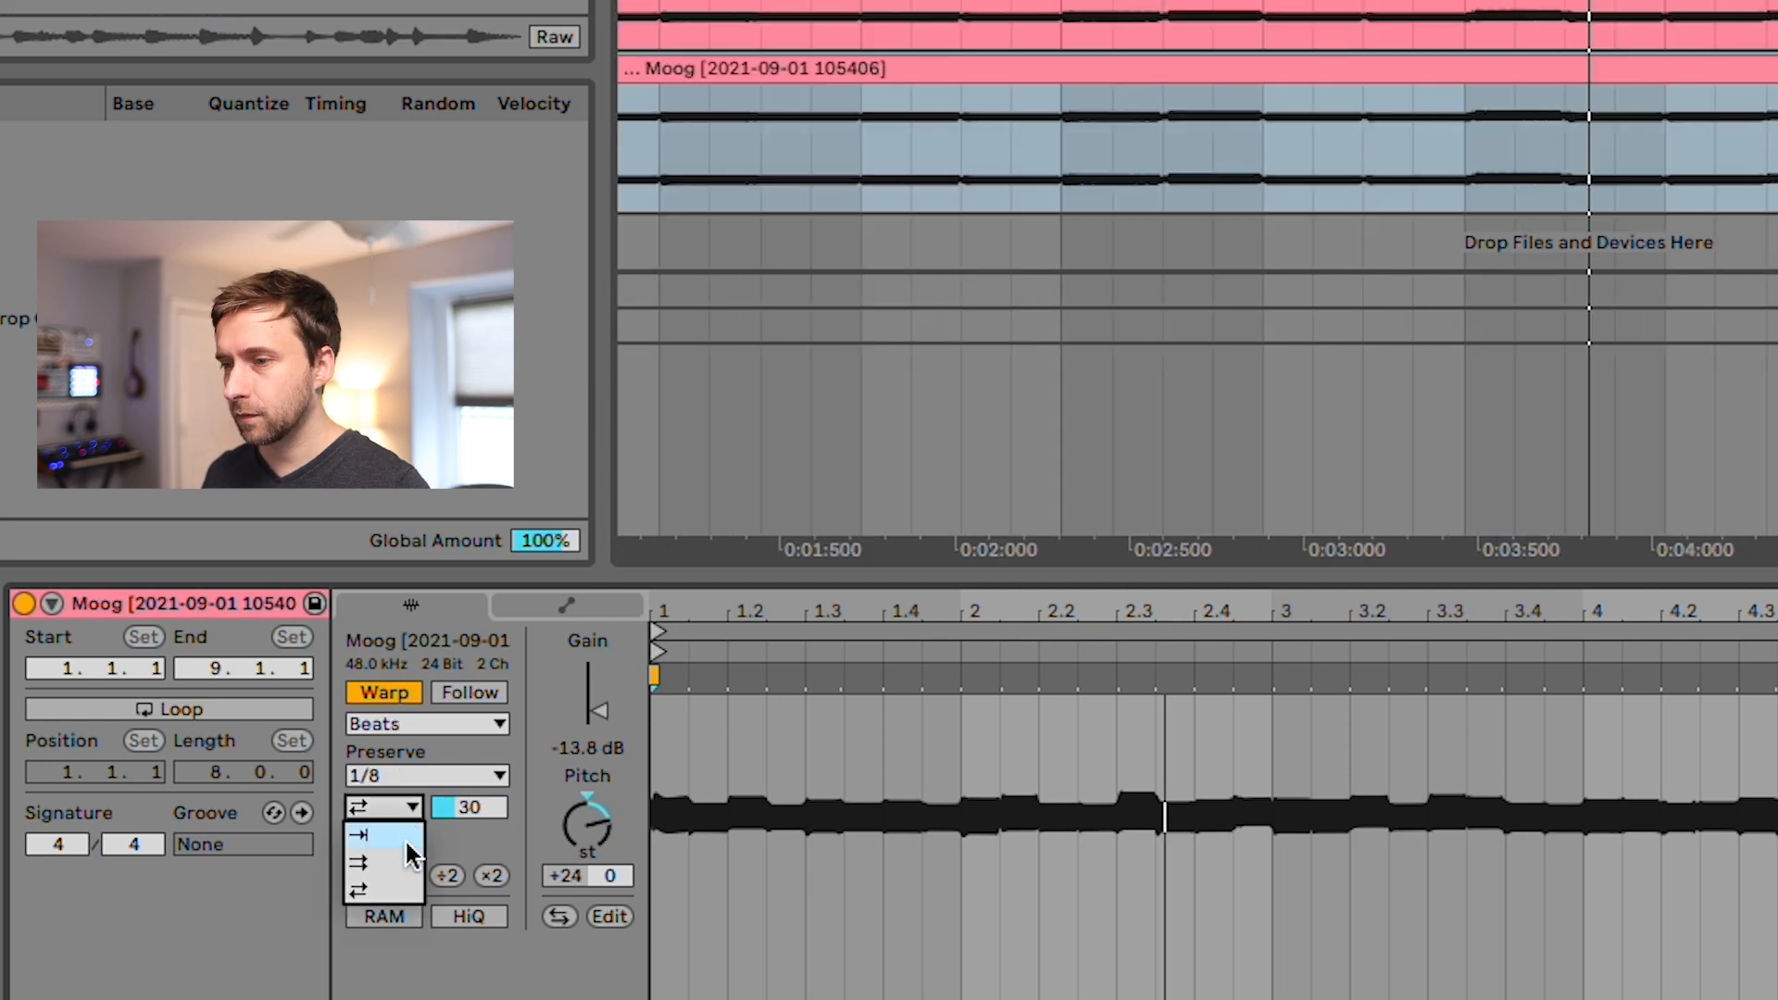
click(405, 861)
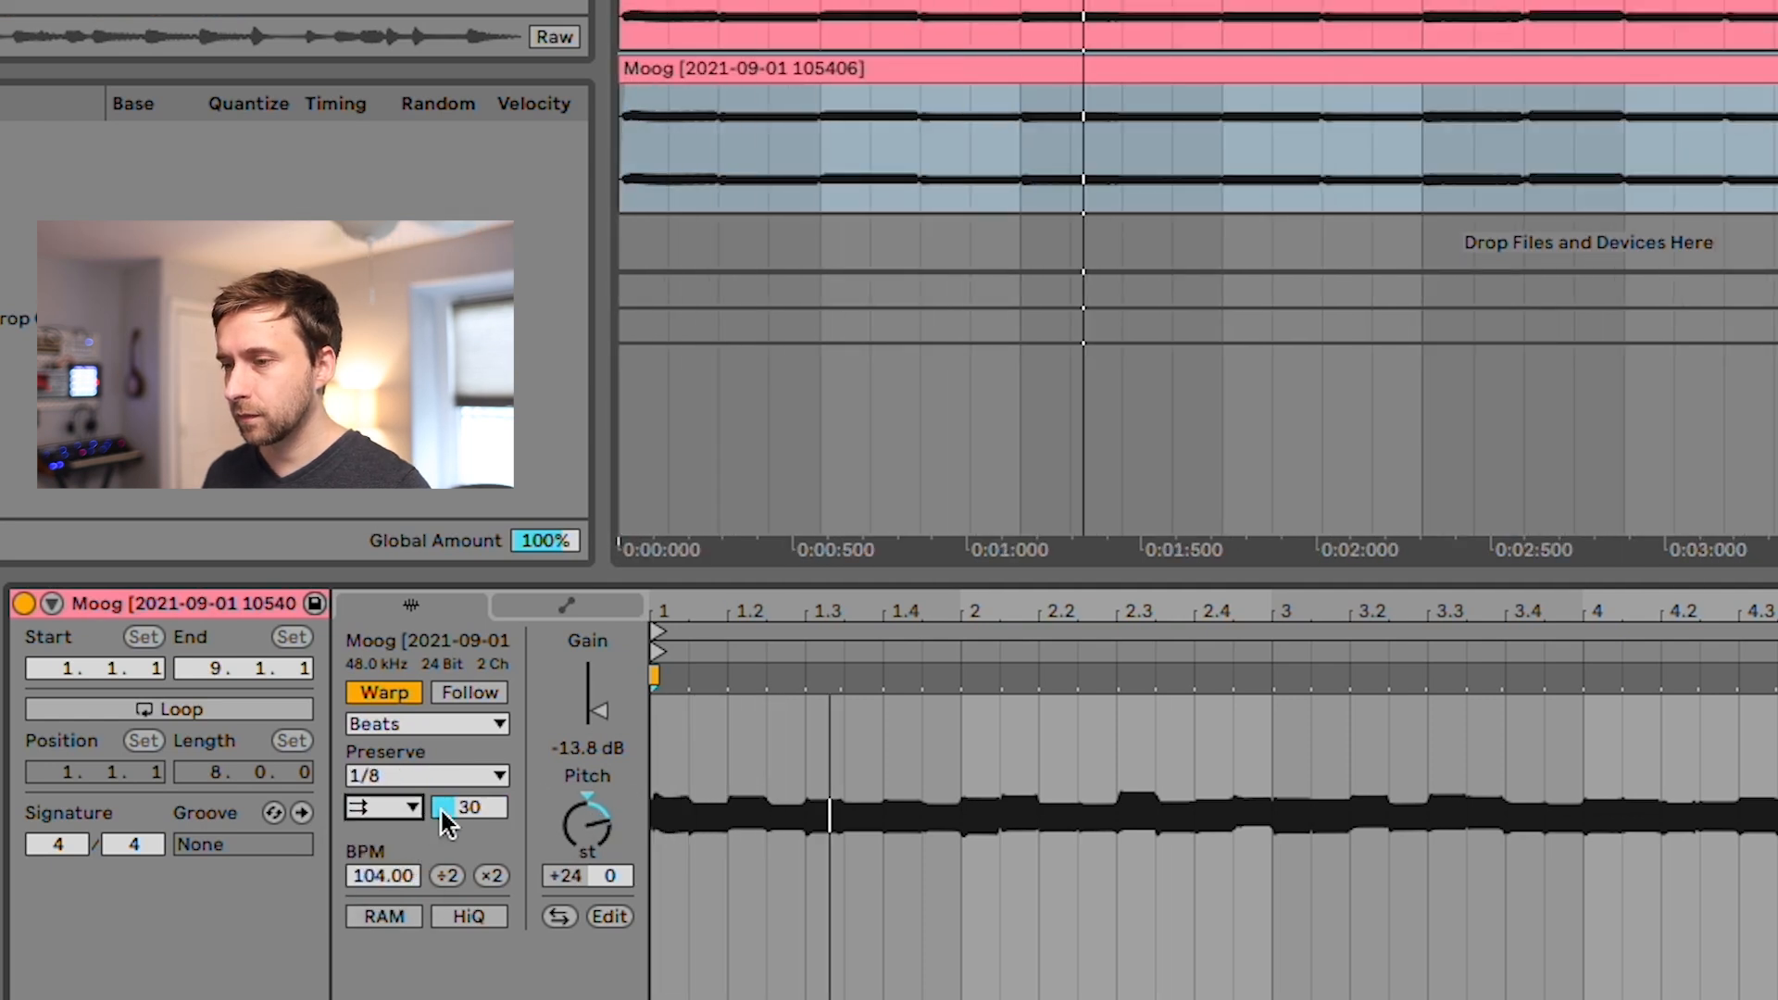
drag(444, 813, 443, 686)
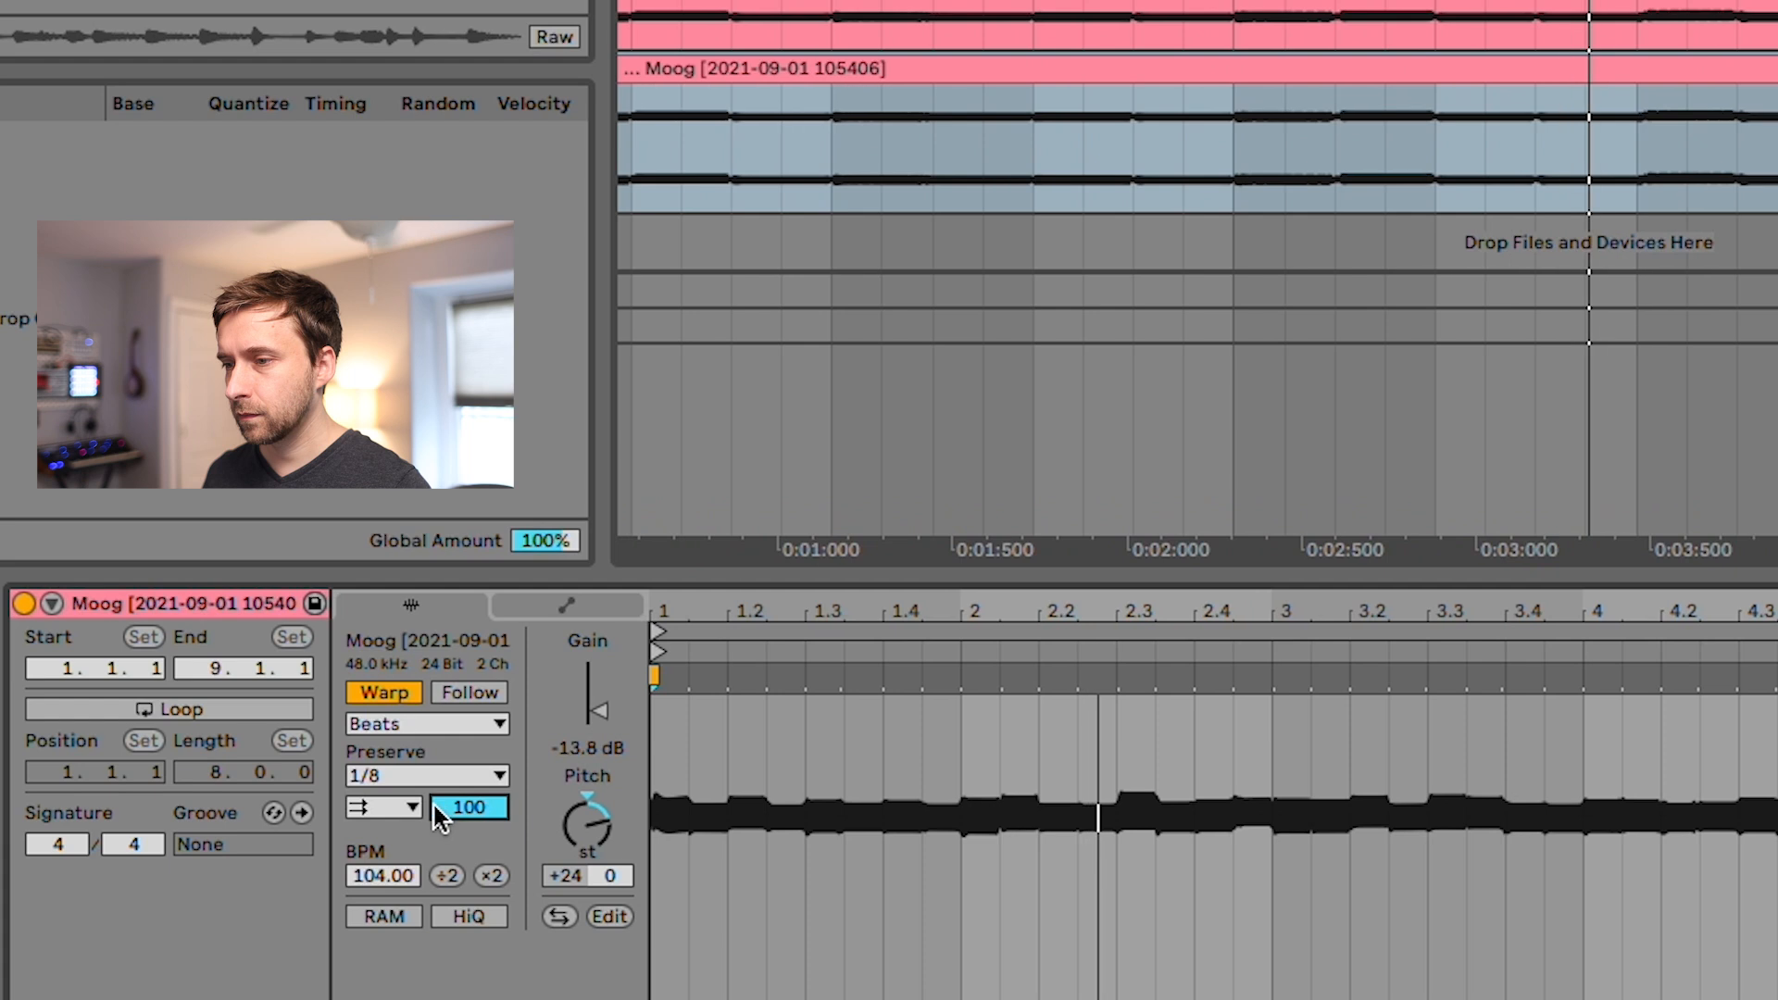
Try the Re-Pitch warp mode on the copied clip, and change it to Texture.
click(422, 725)
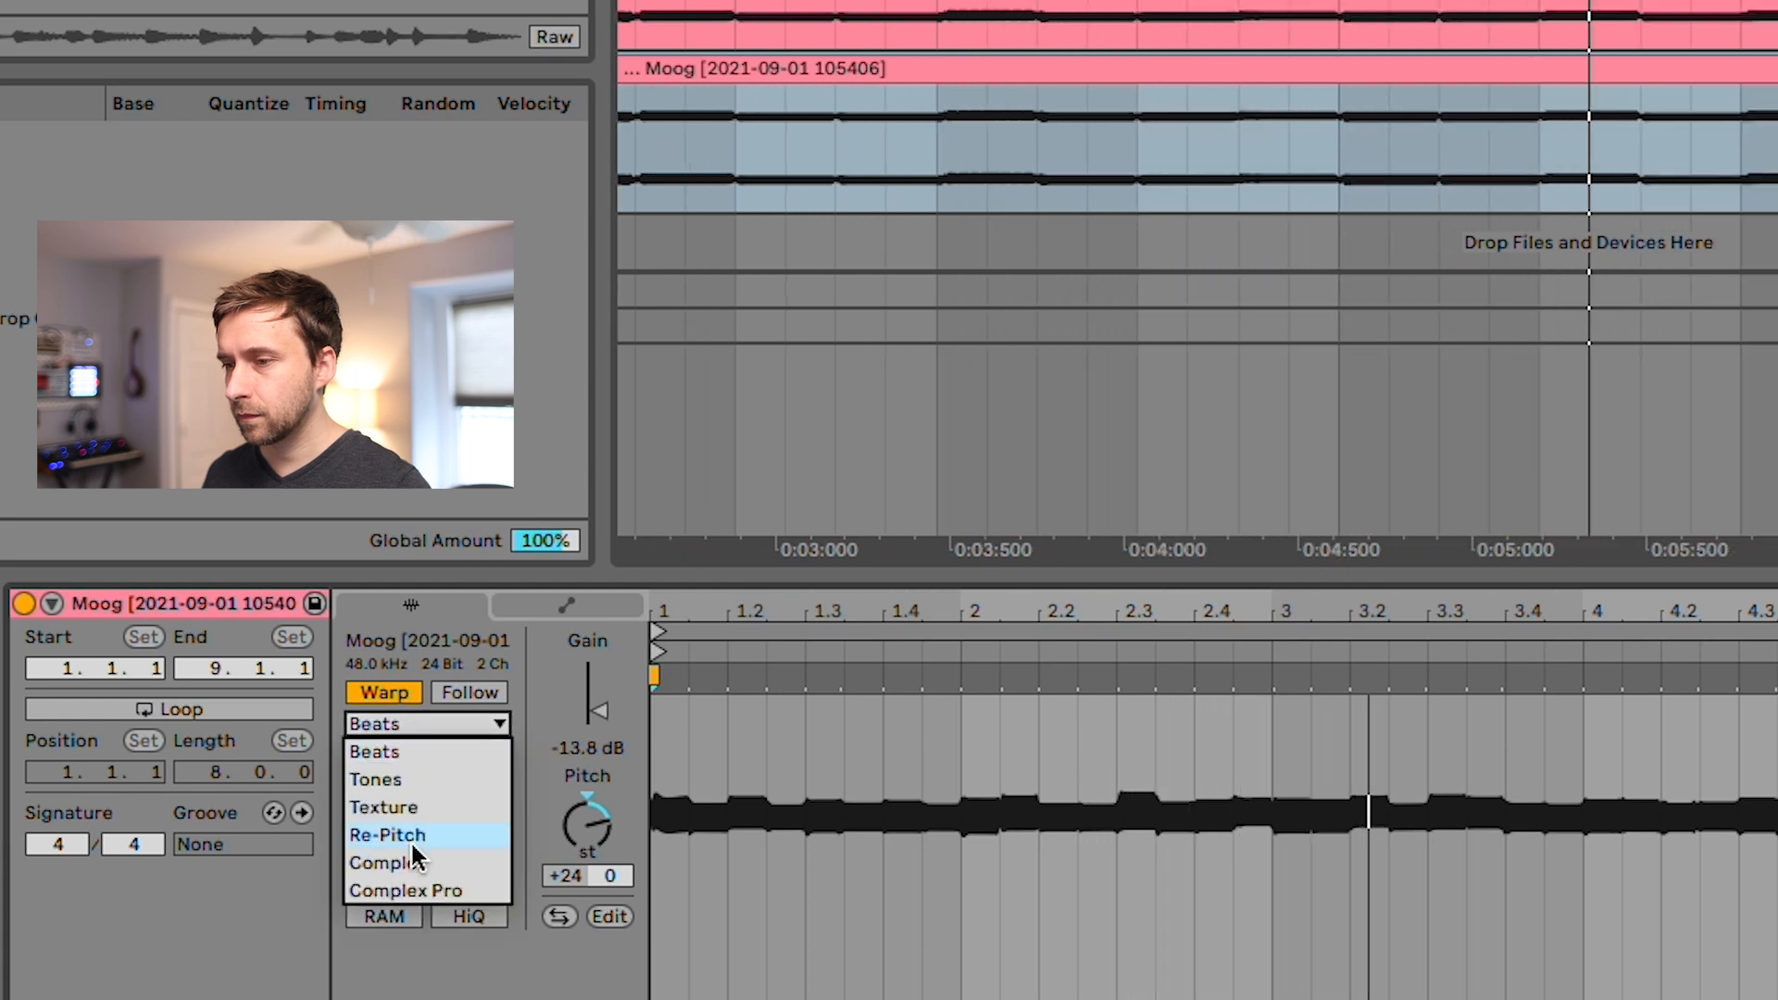
click(414, 838)
click(423, 726)
click(416, 805)
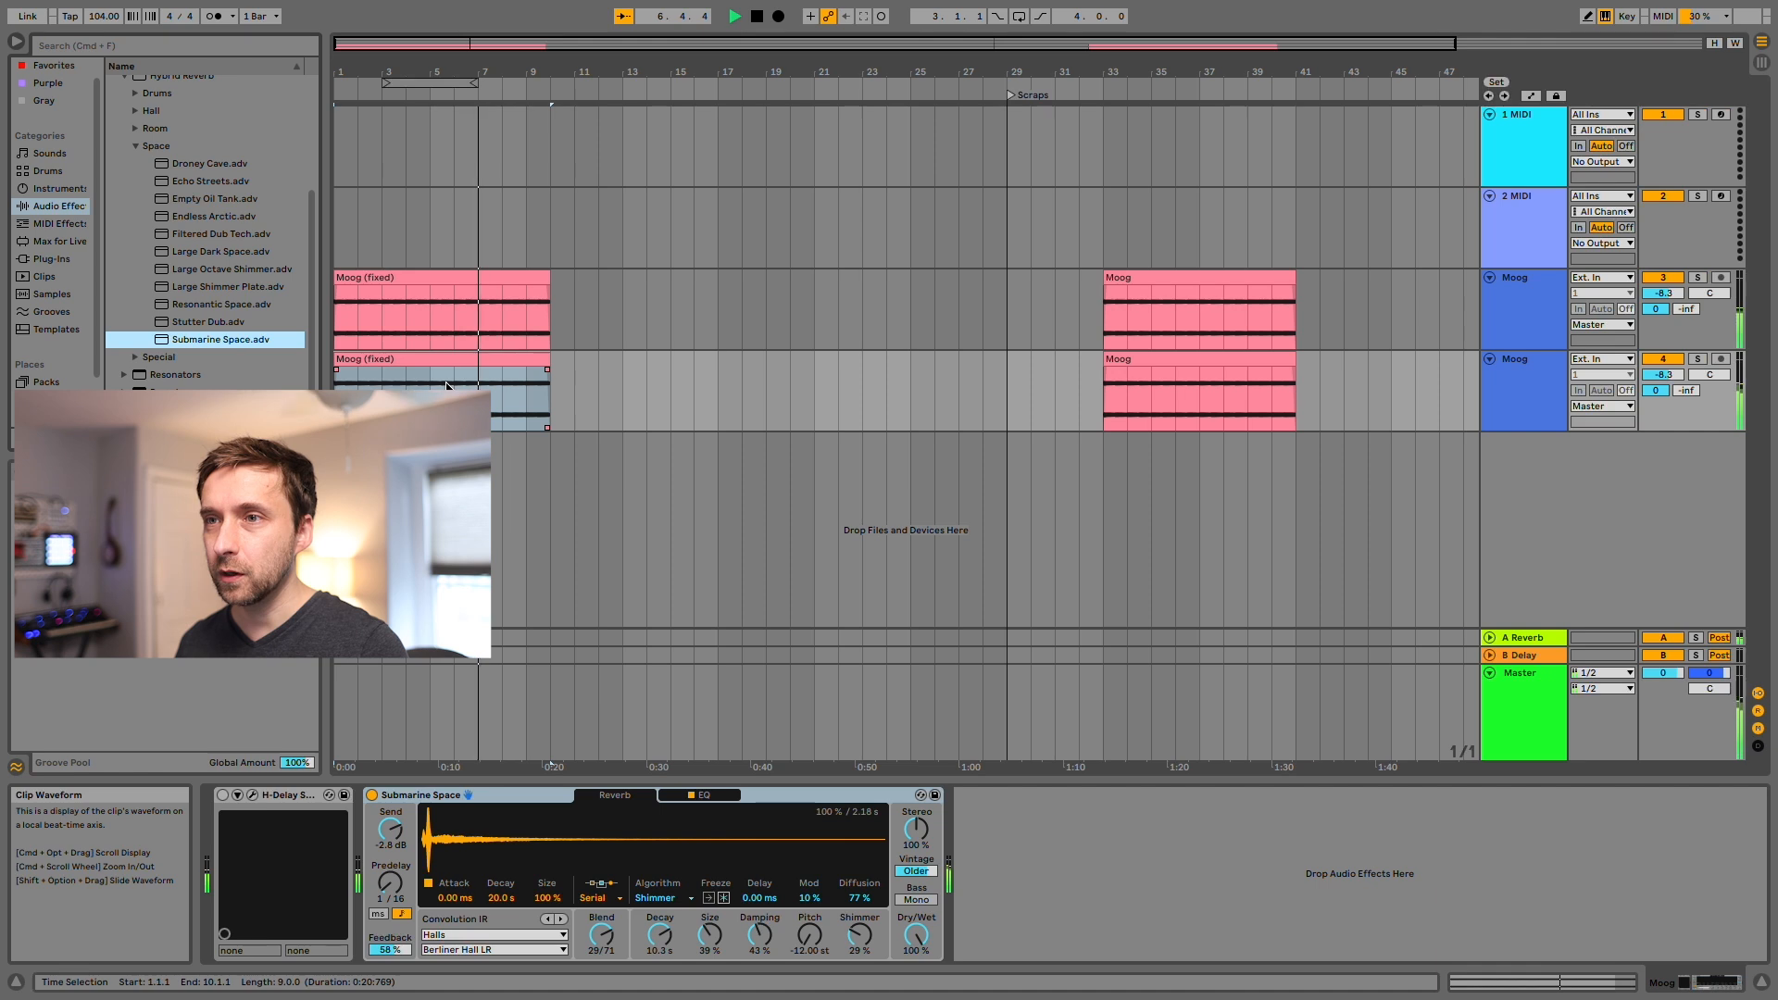
Export only the lower Moog track's nine bars from bar 1 as a 24-bit WAV named Moog with Effects 2.
key(super+shift+r)
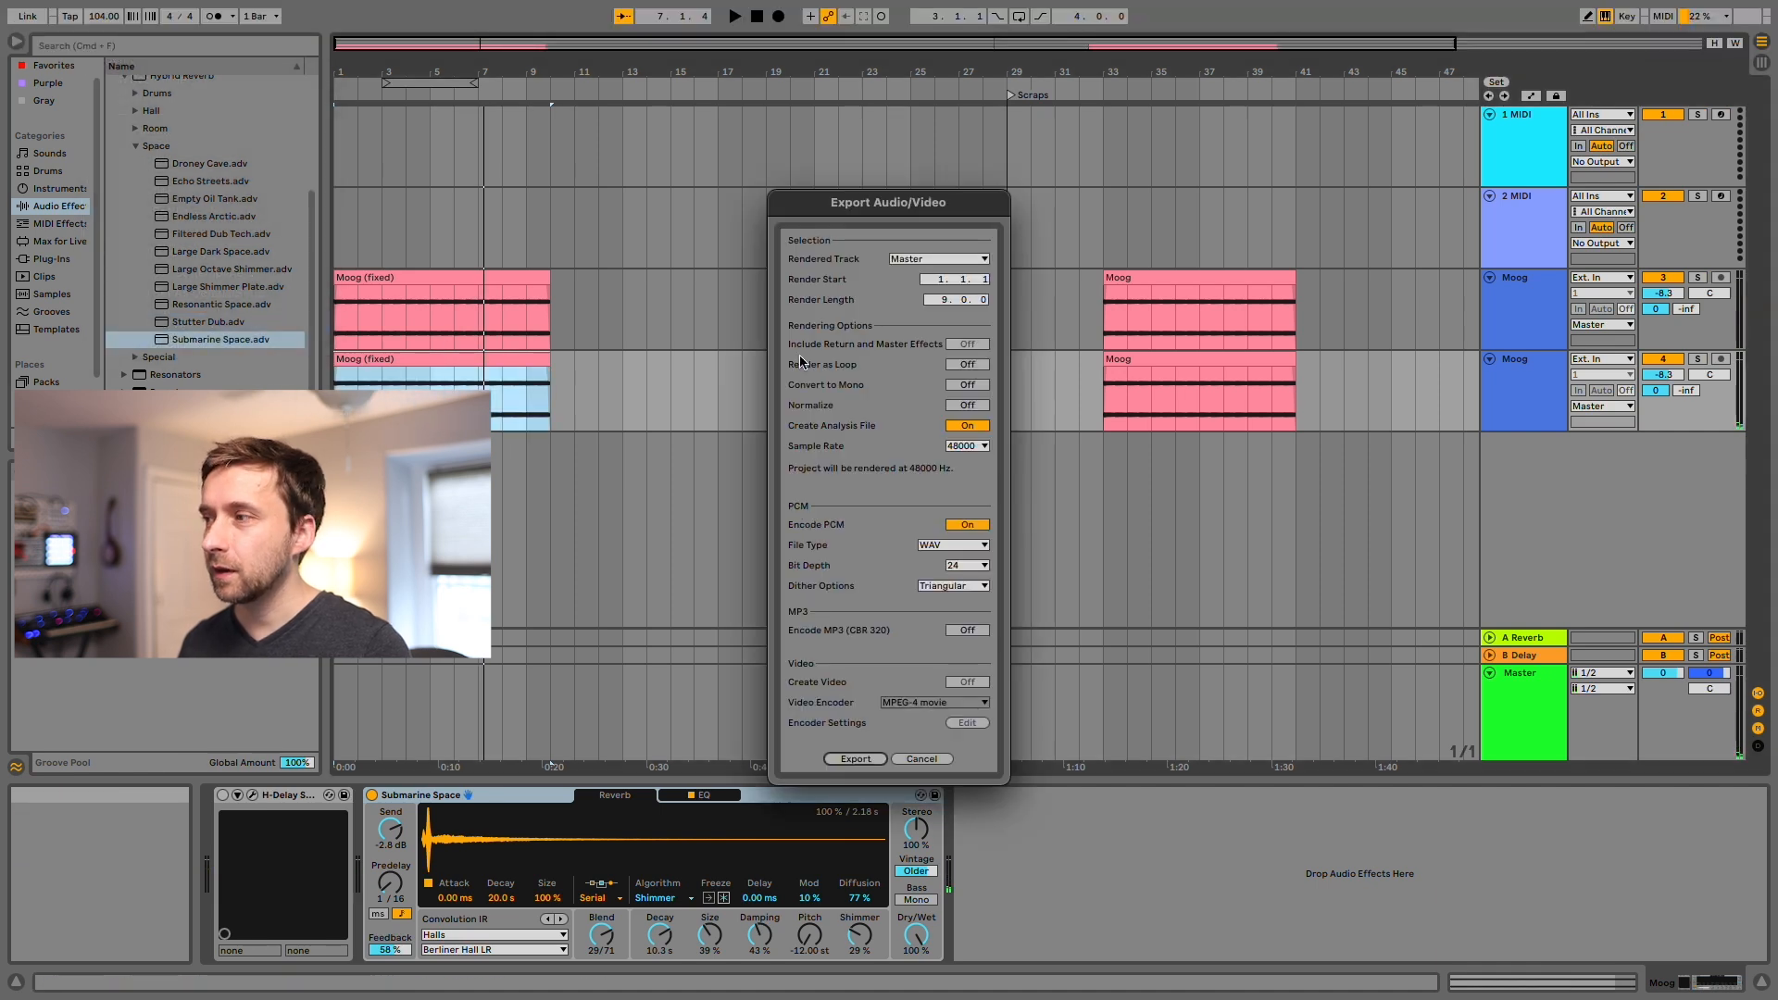
click(963, 259)
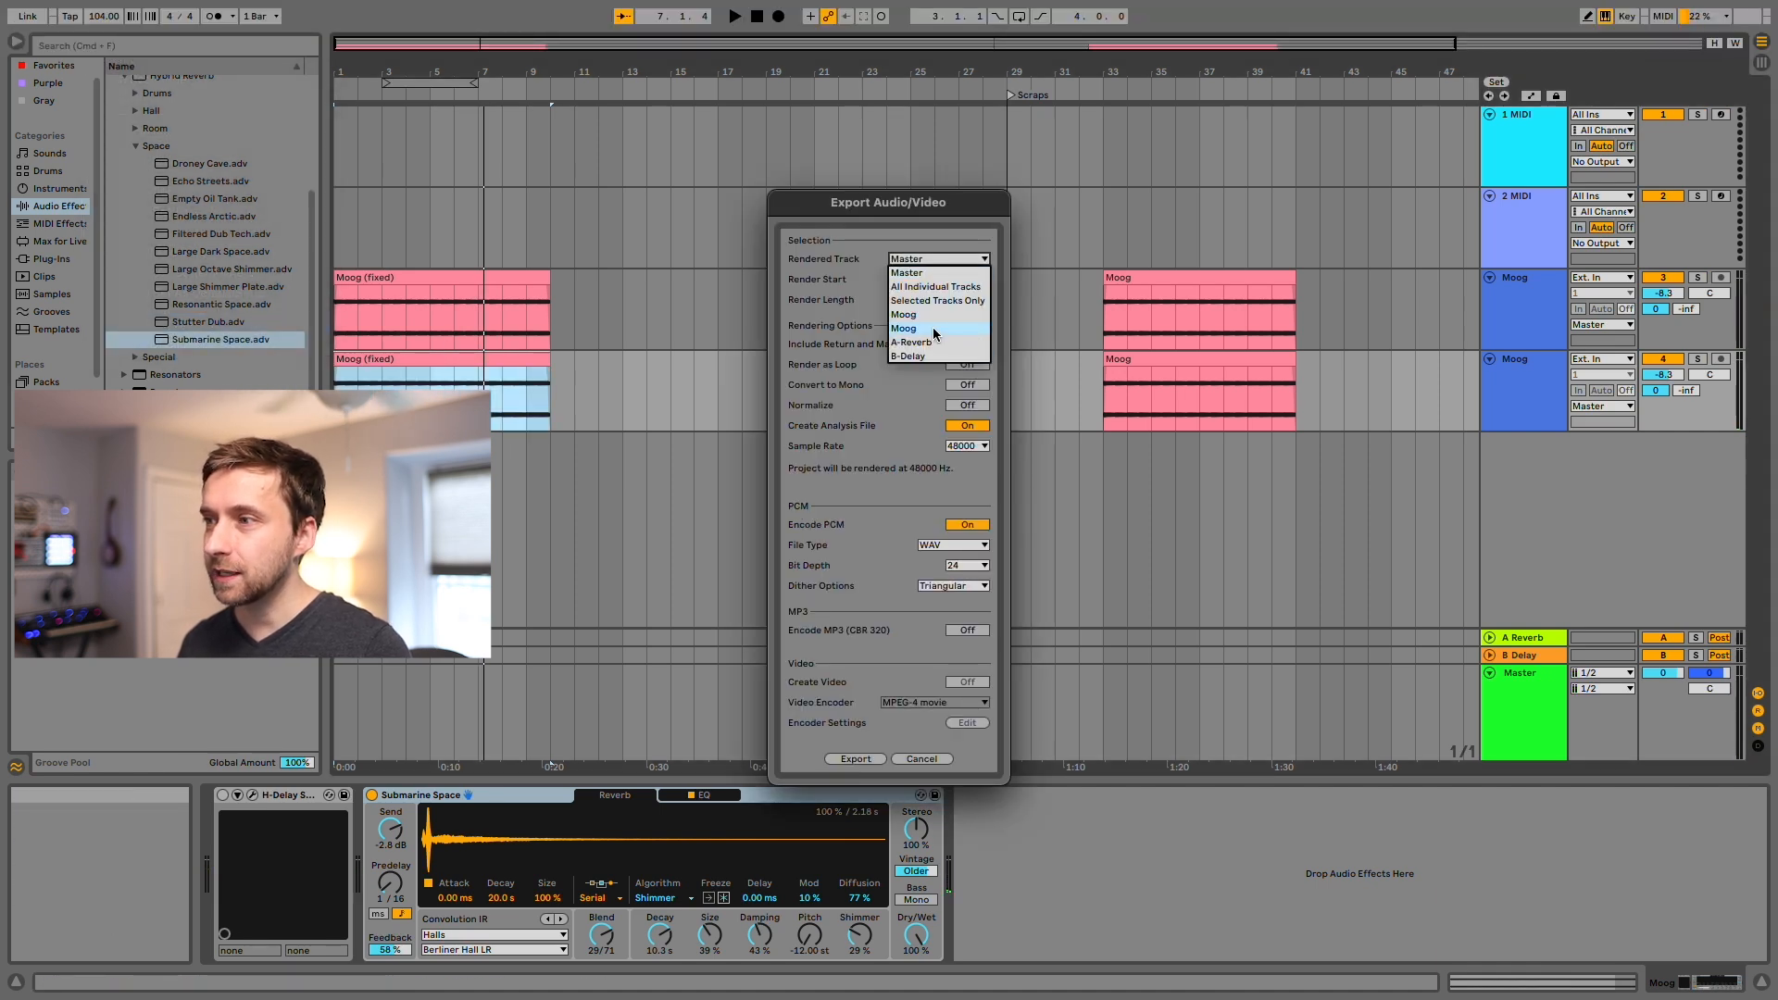
click(964, 375)
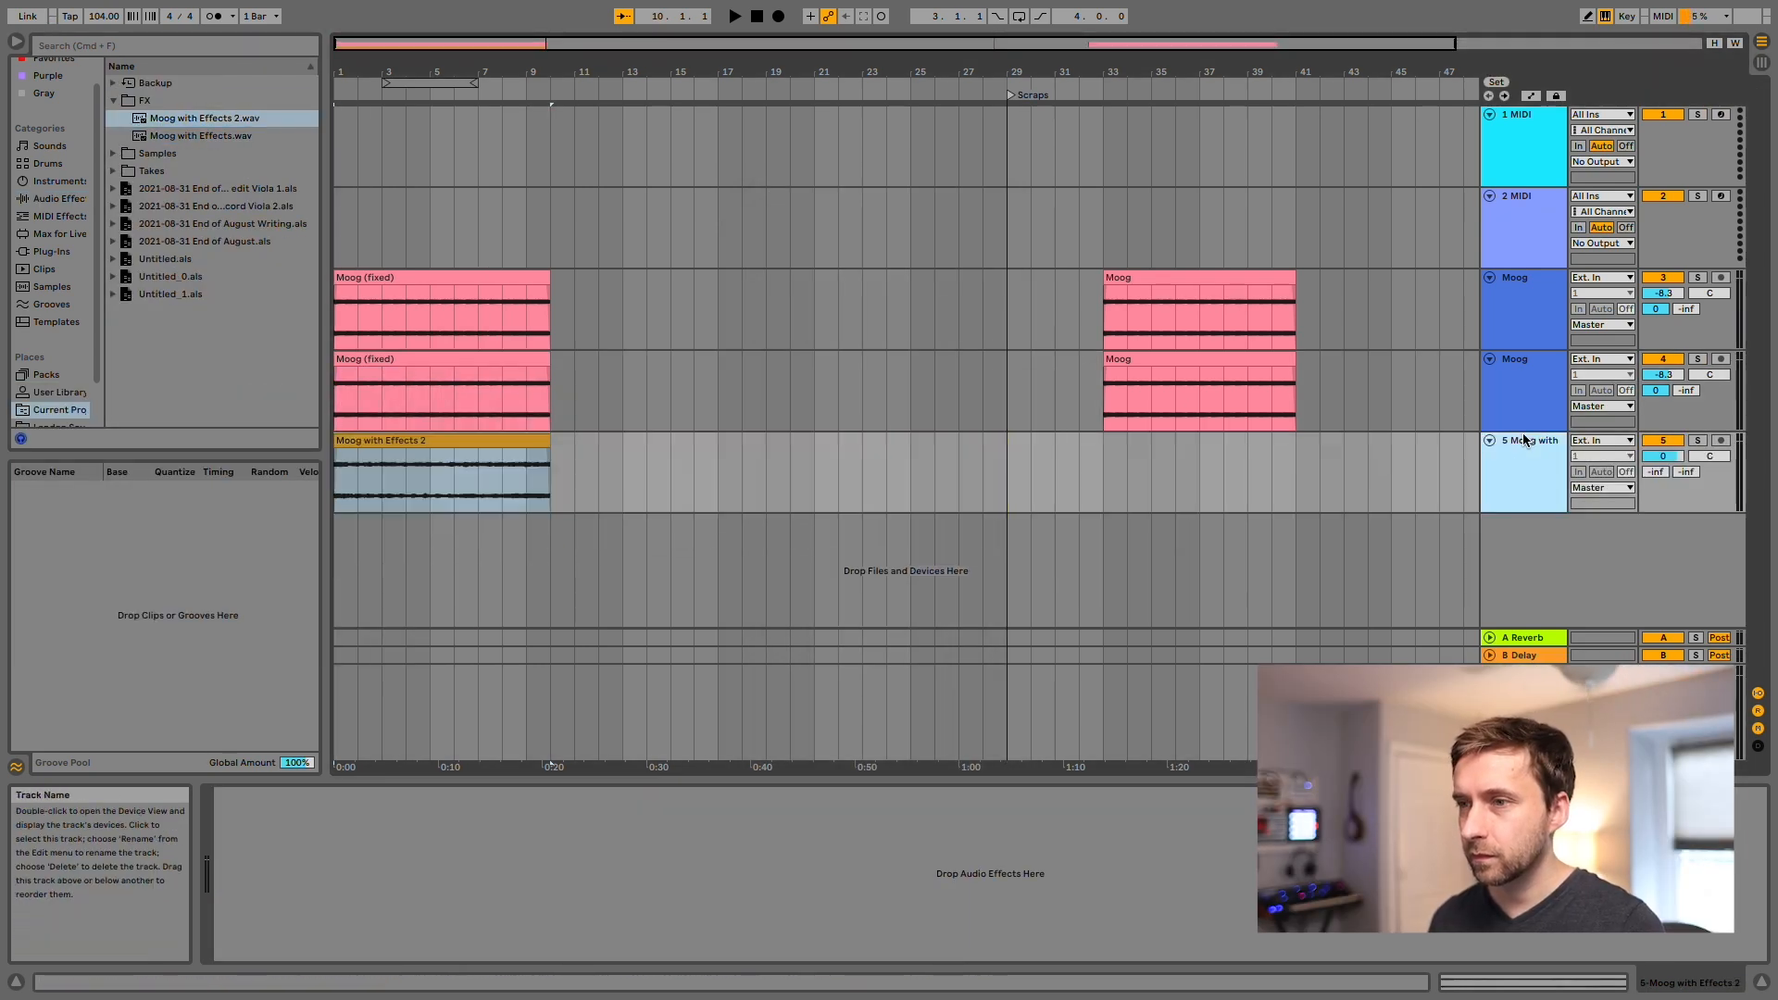
Play the loop with the rendered Moog with Effects 2 clip, mute the original effects track 4, and select the rendered clip.
key(space)
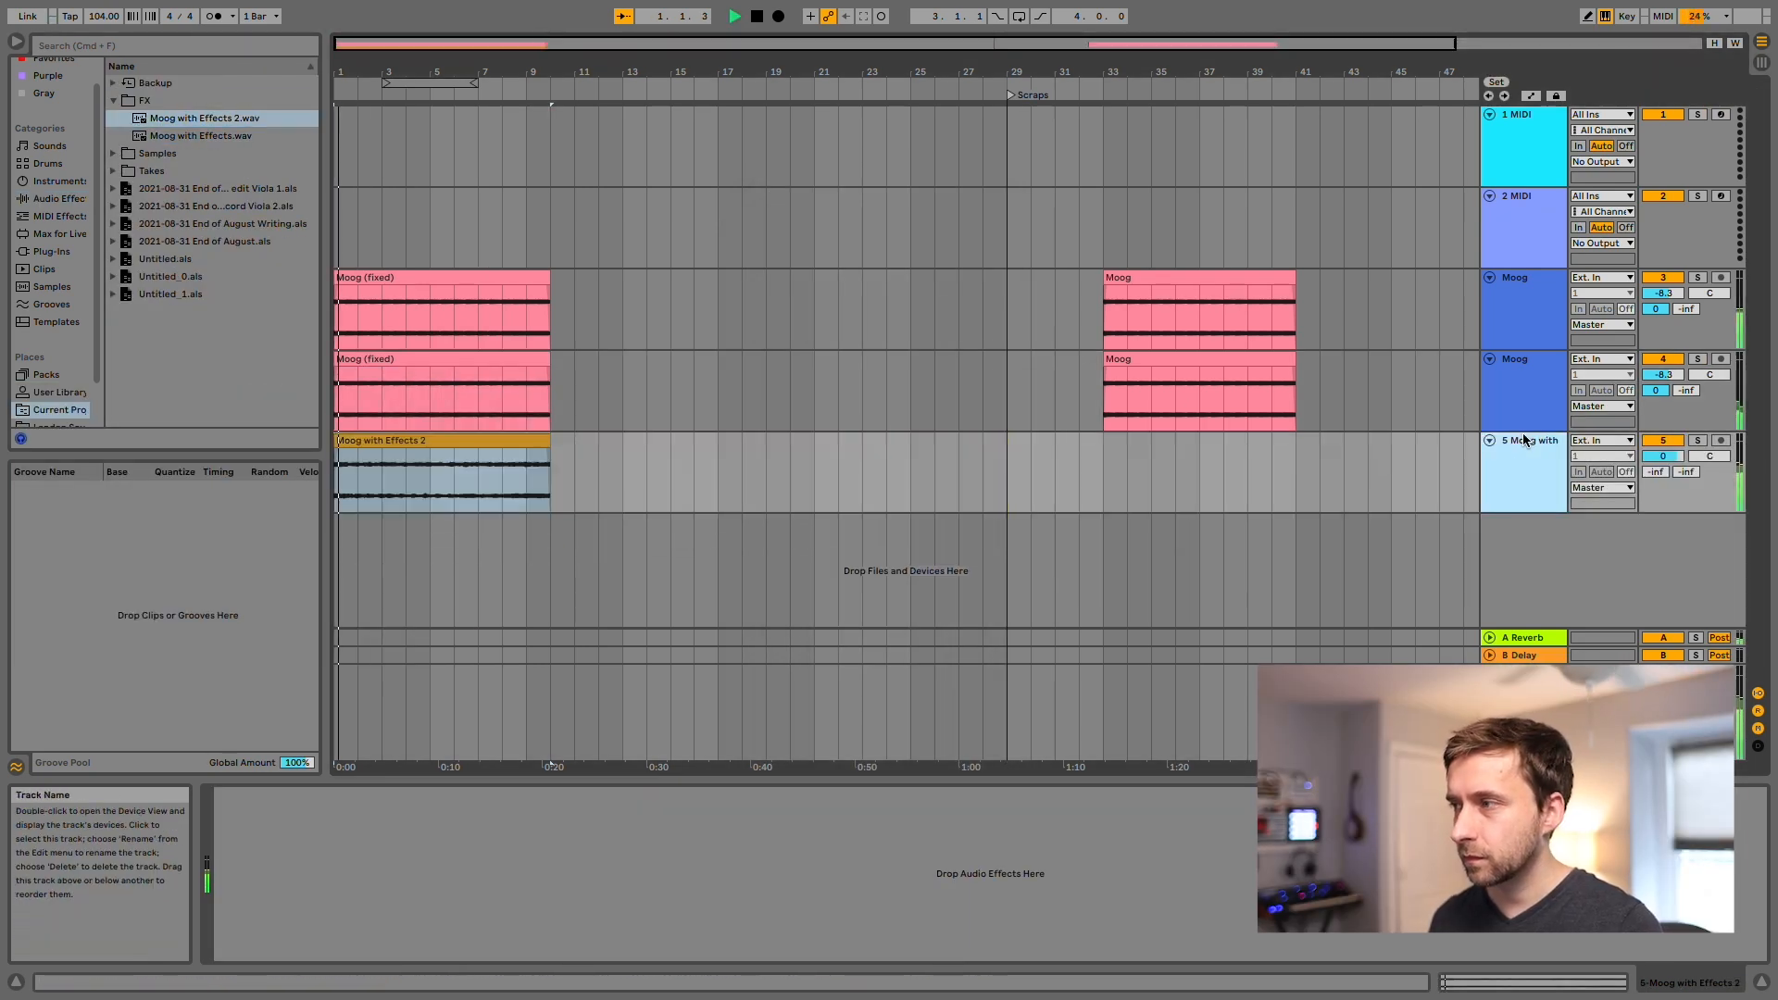
click(1664, 359)
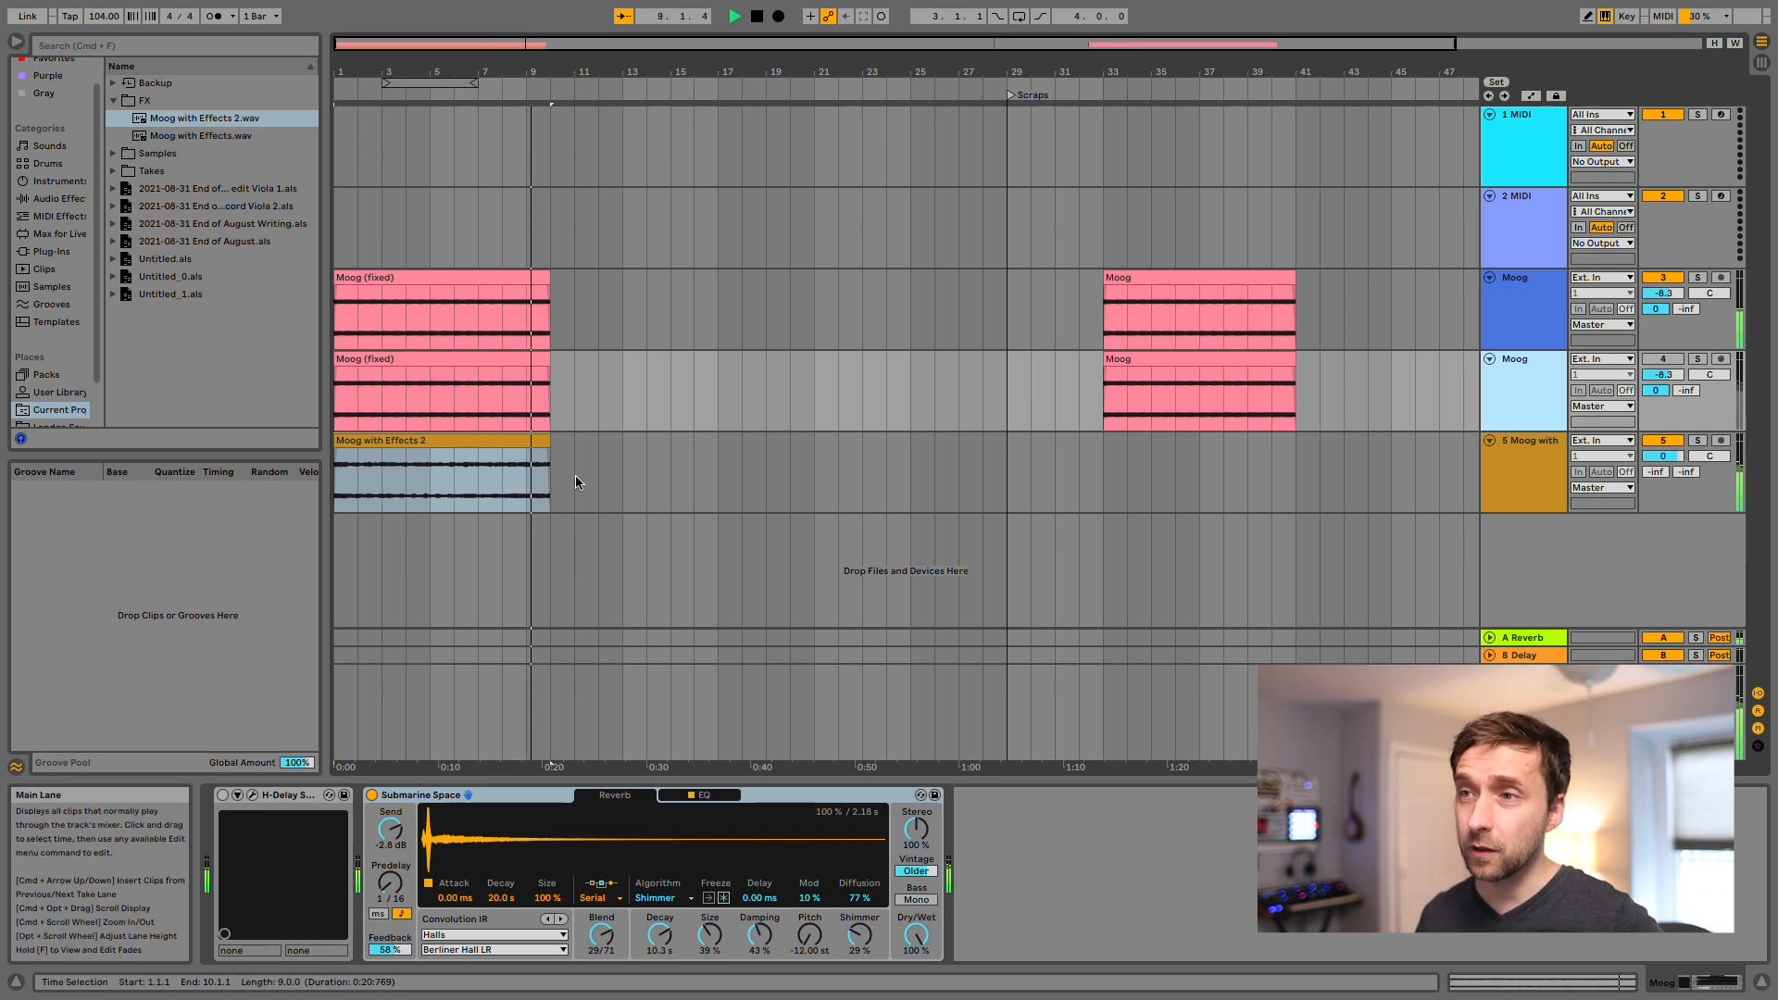
click(496, 443)
click(460, 435)
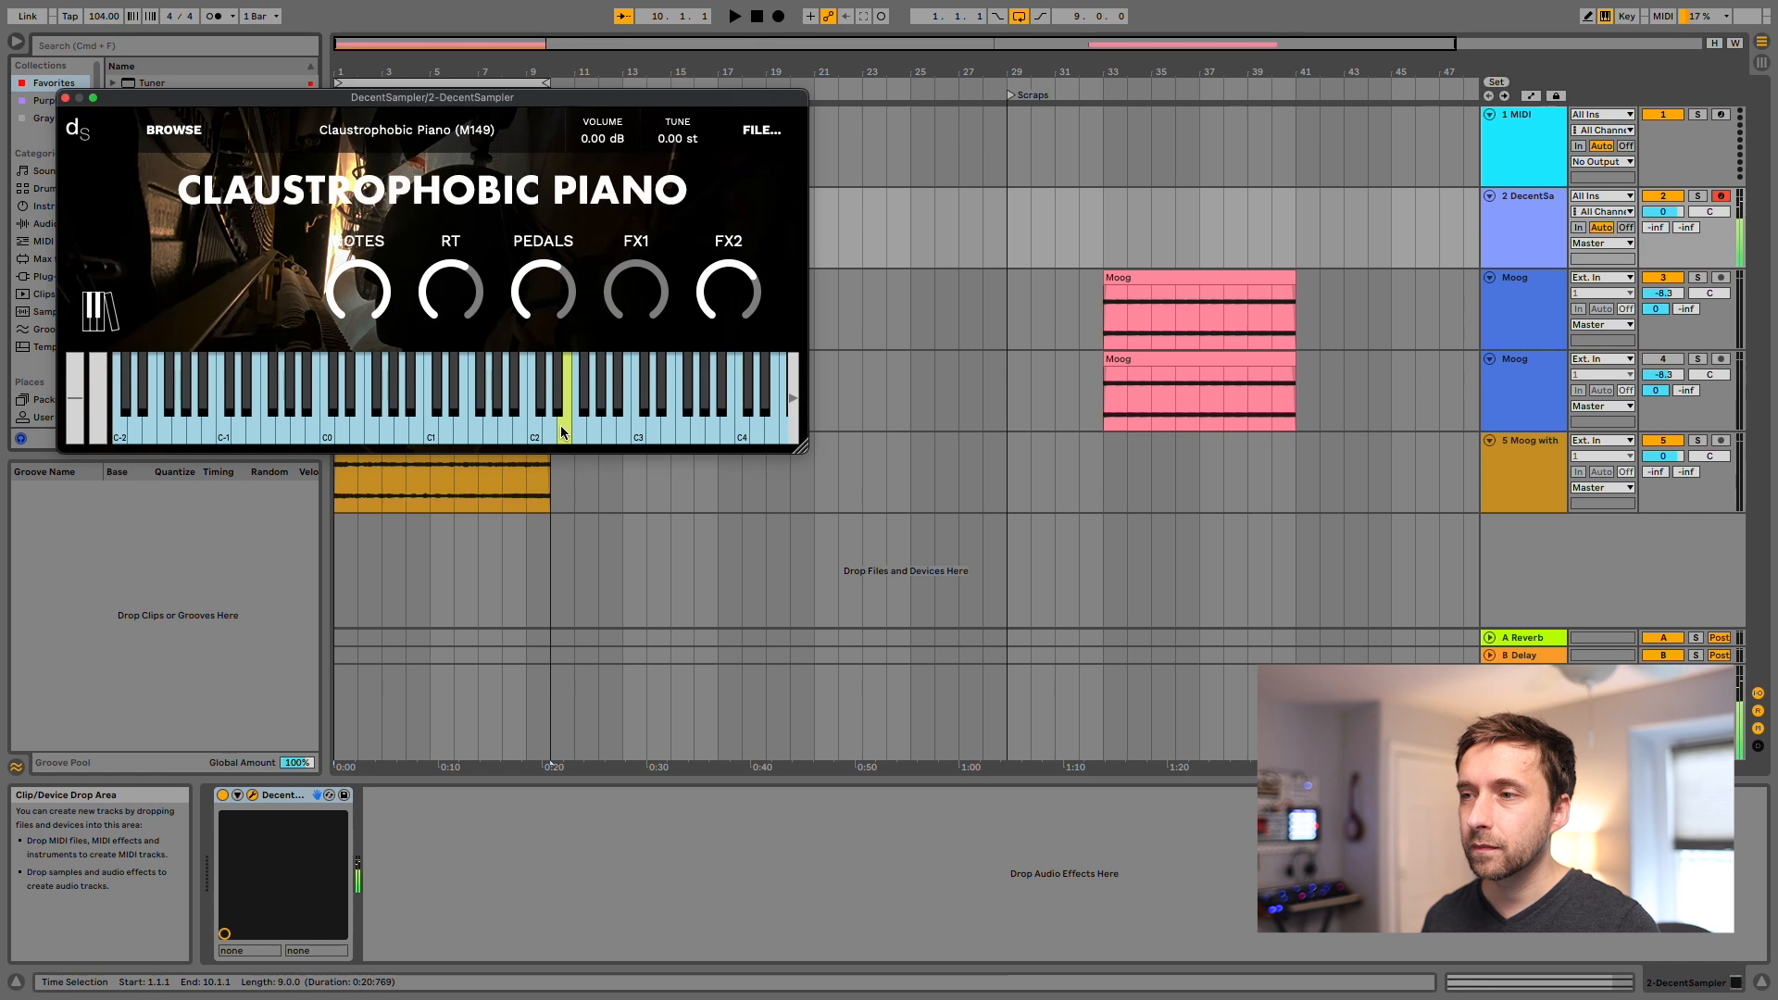
Close the DecentSampler window and copy the Moog (fixed) clip onto its track at bar 1, converting it to MIDI as Melody.
key(super+alt+p)
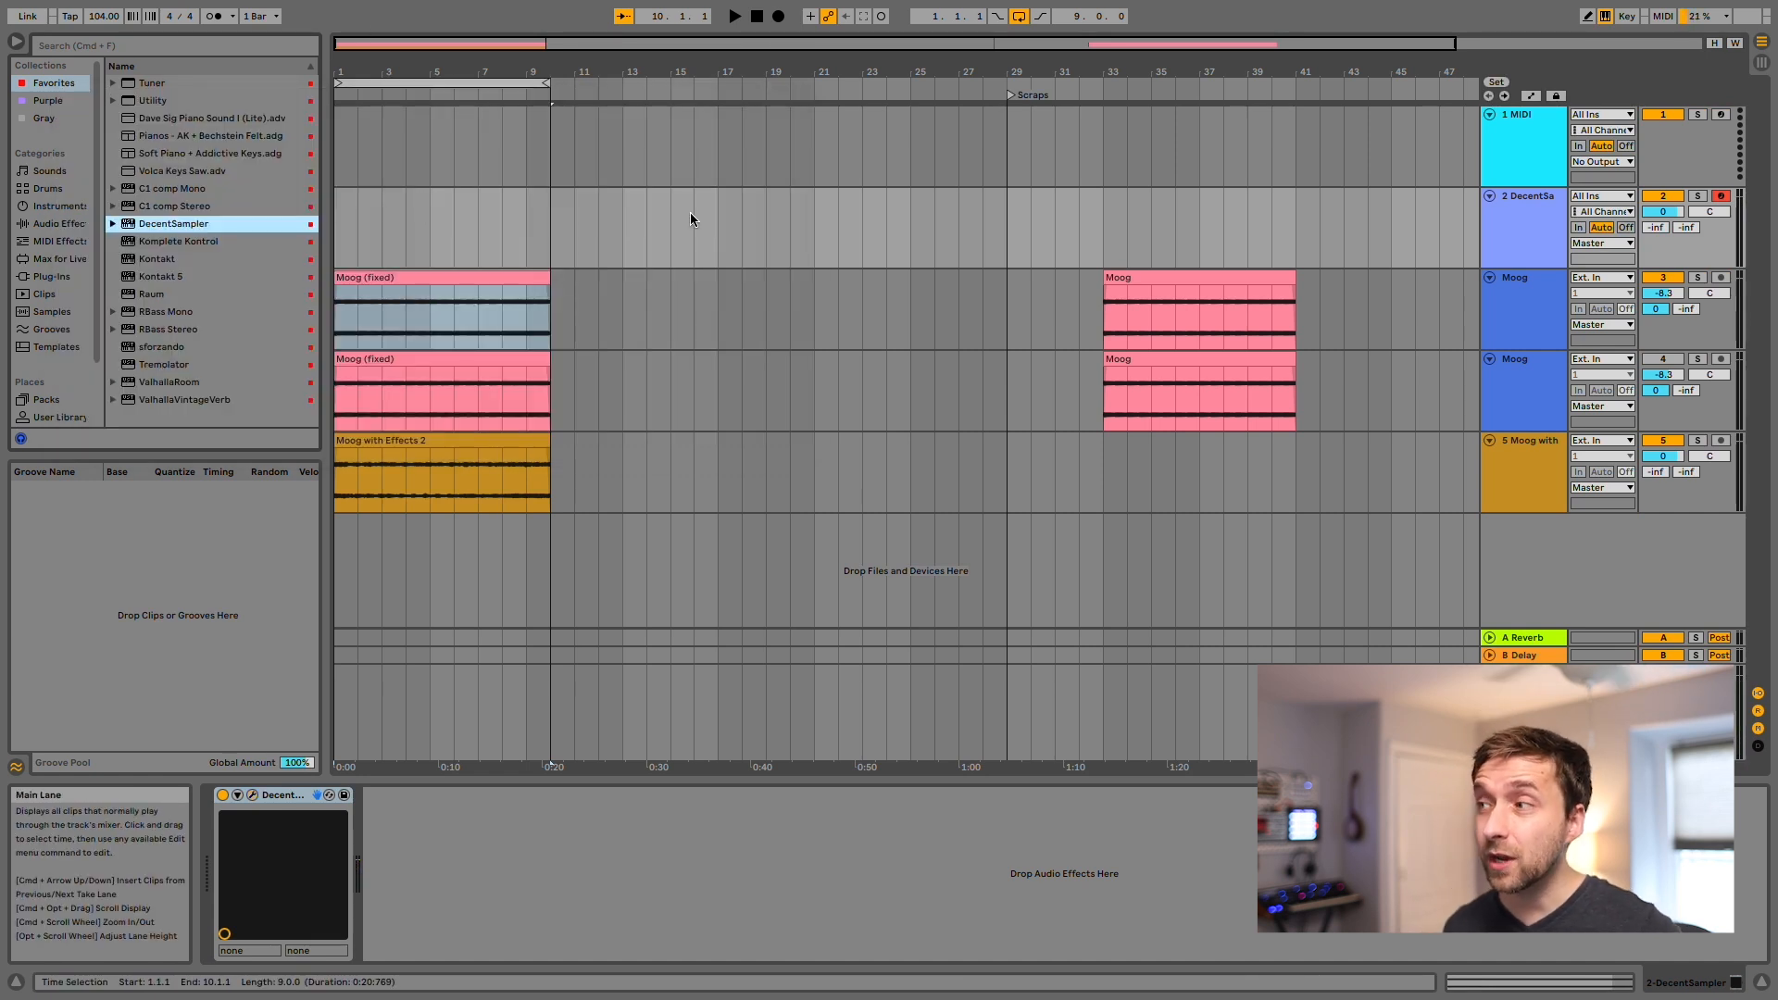
click(434, 280)
drag(433, 280, 437, 247)
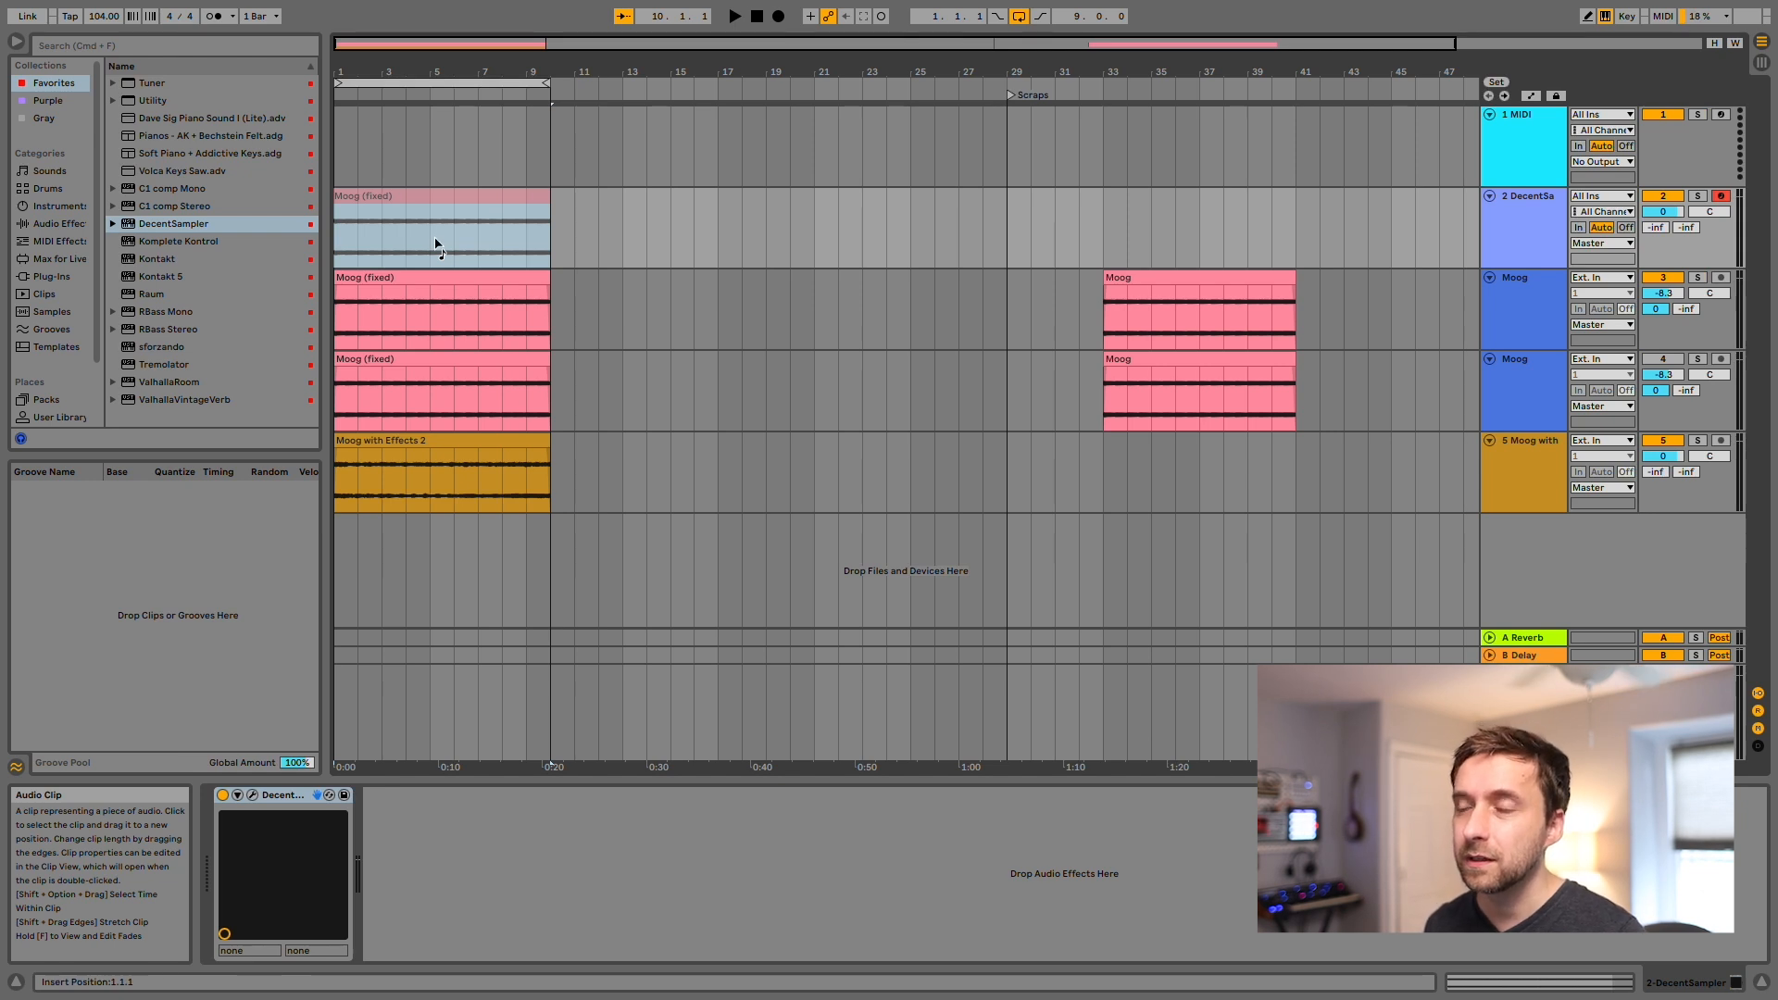
drag(437, 248, 436, 244)
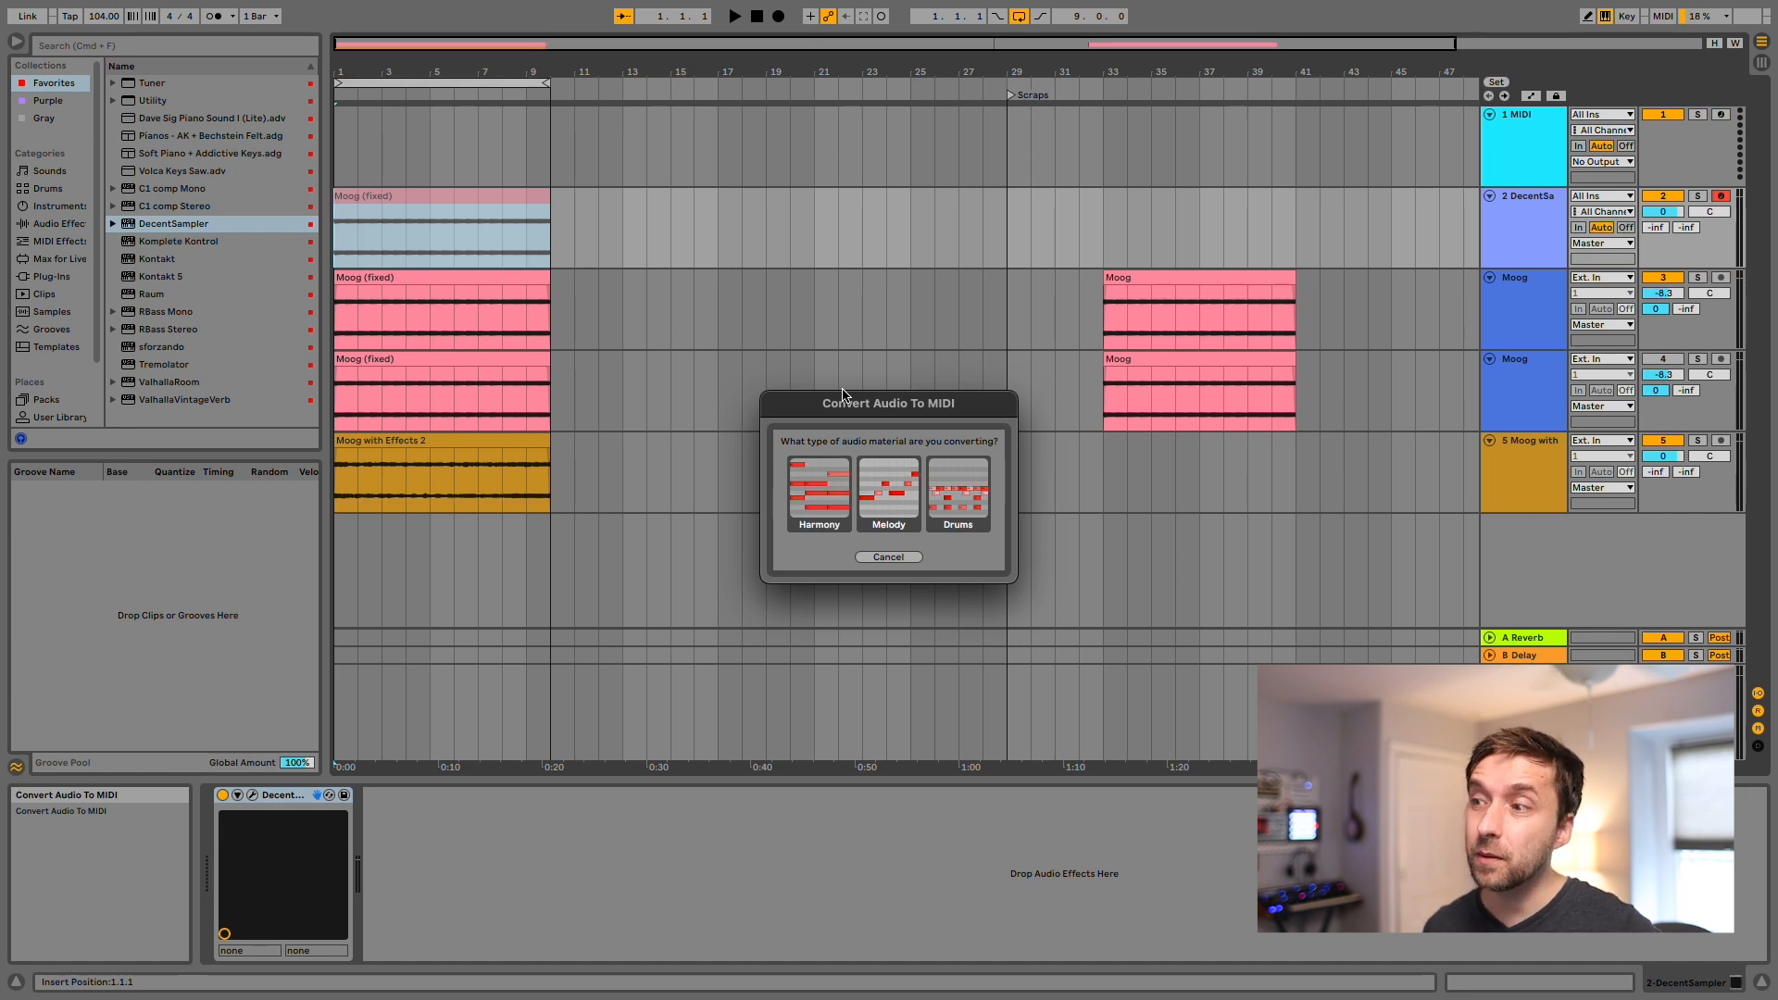
click(889, 495)
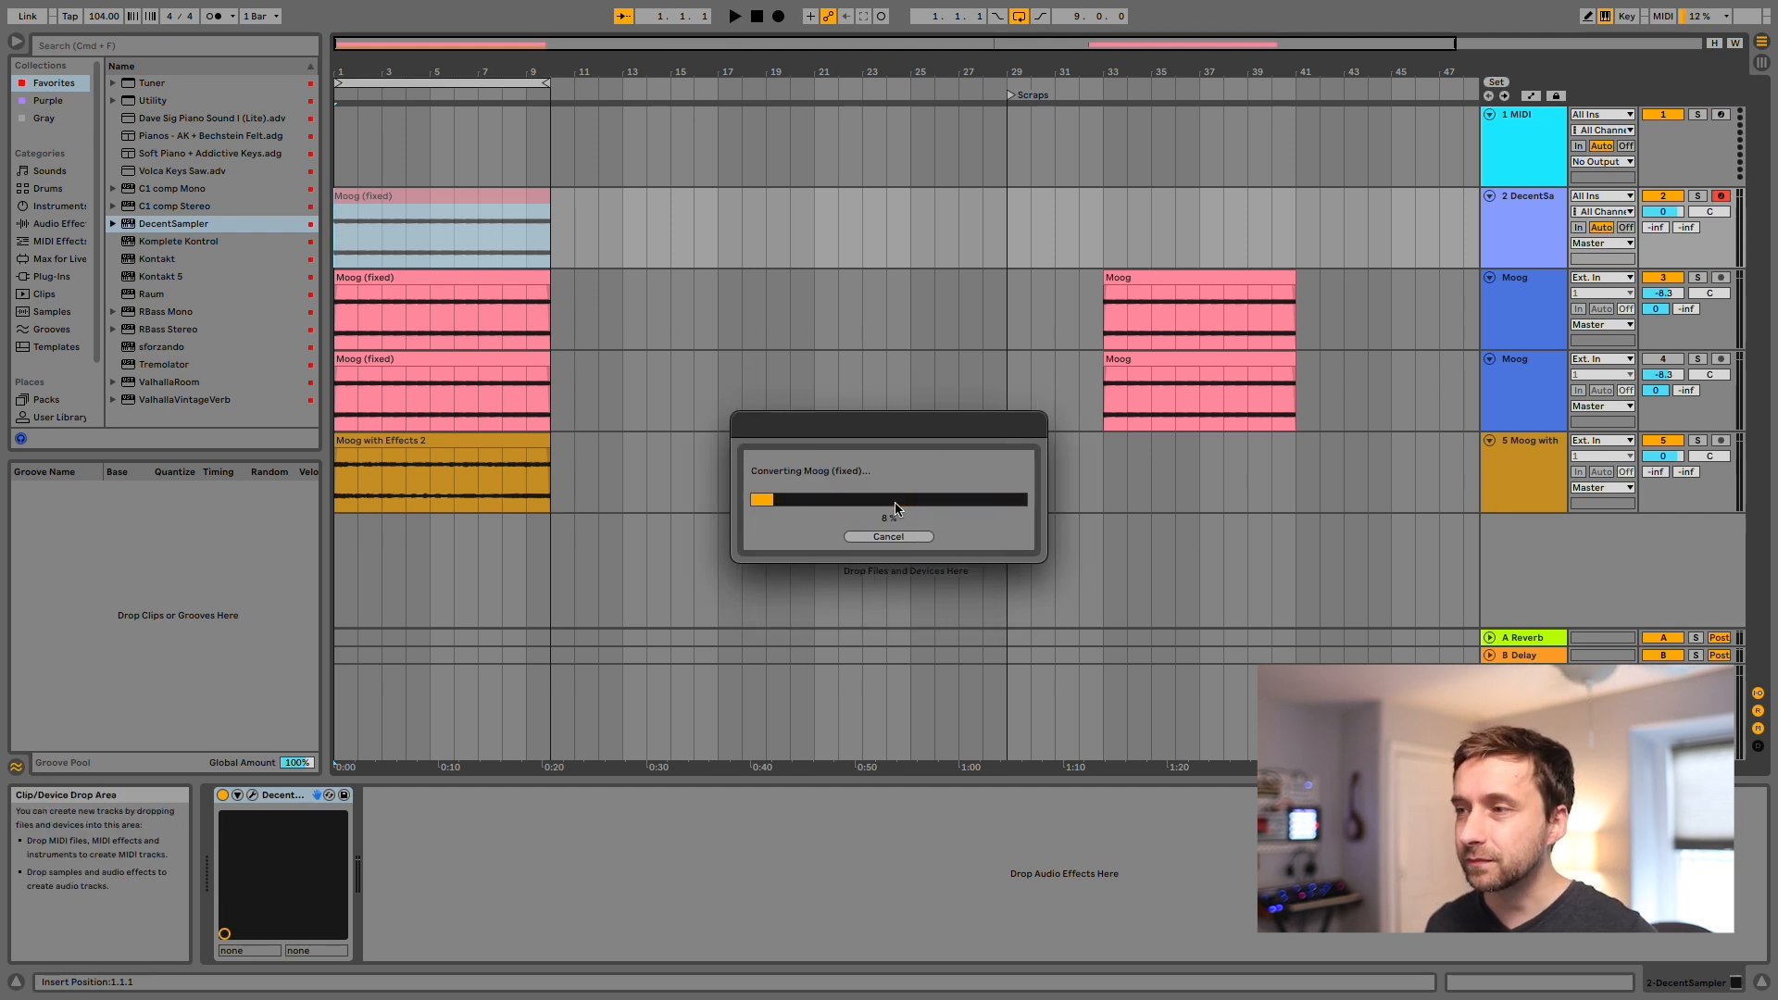
Solo the DecentSampler track and listen to the converted MIDI clip.
key(space)
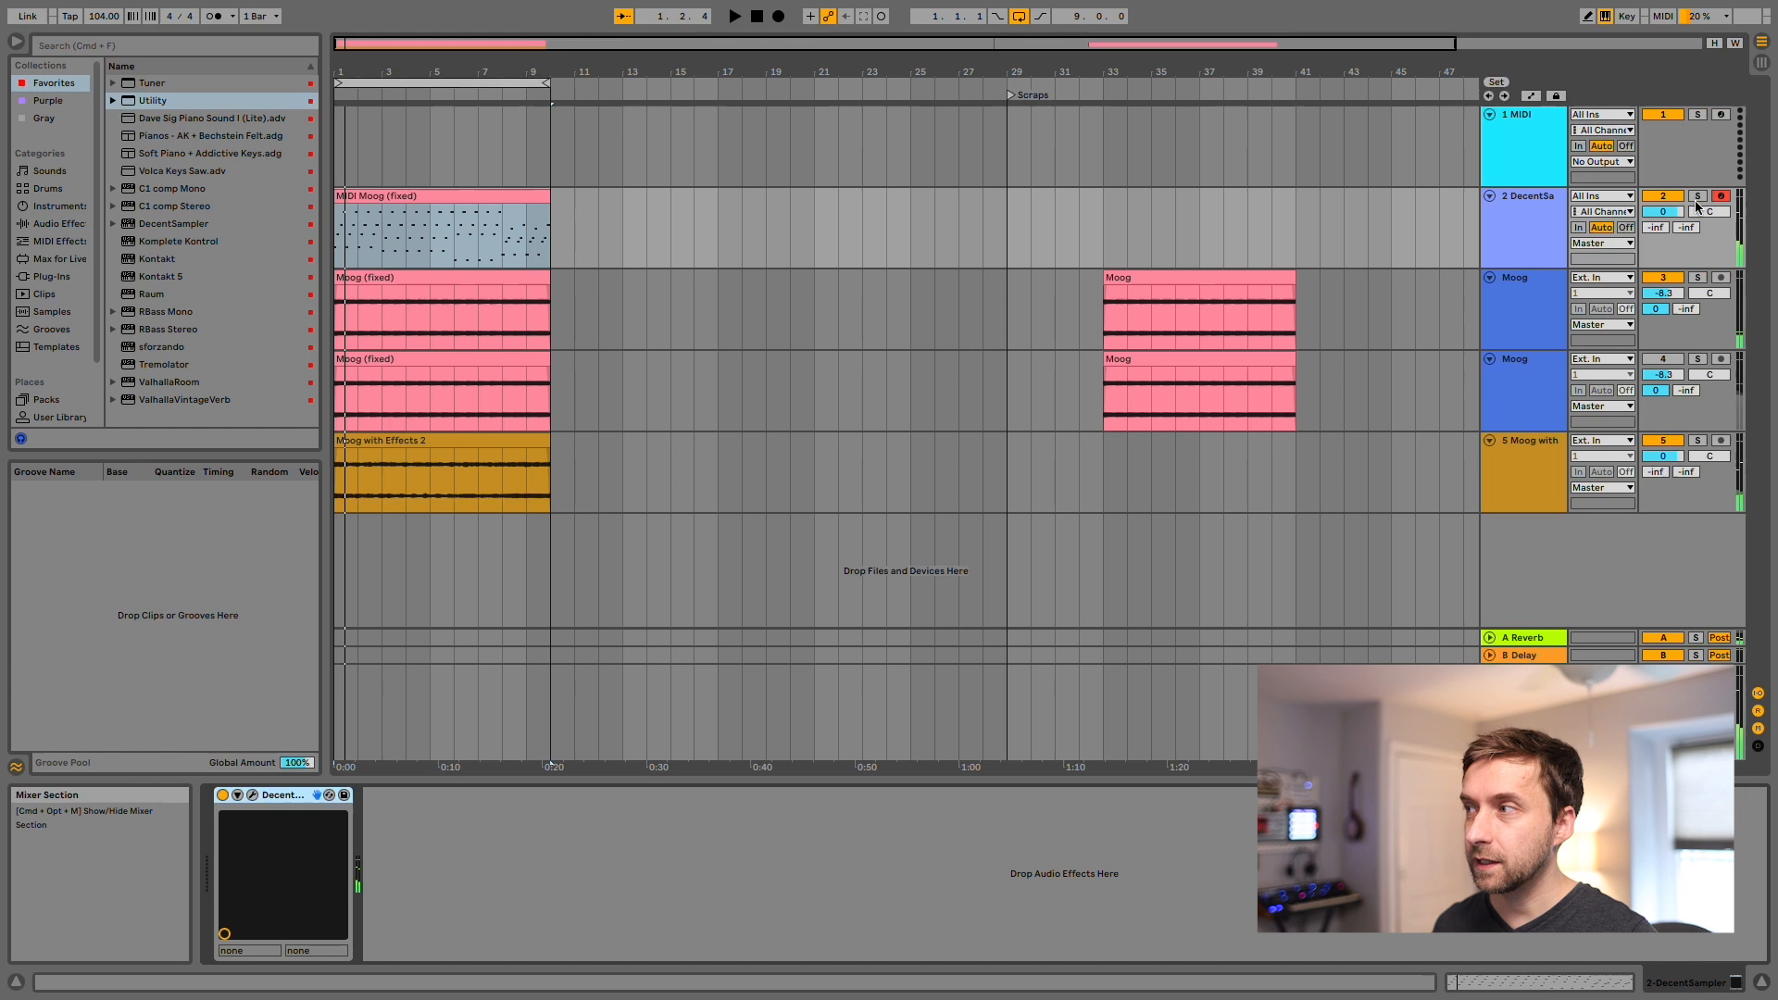
click(1698, 196)
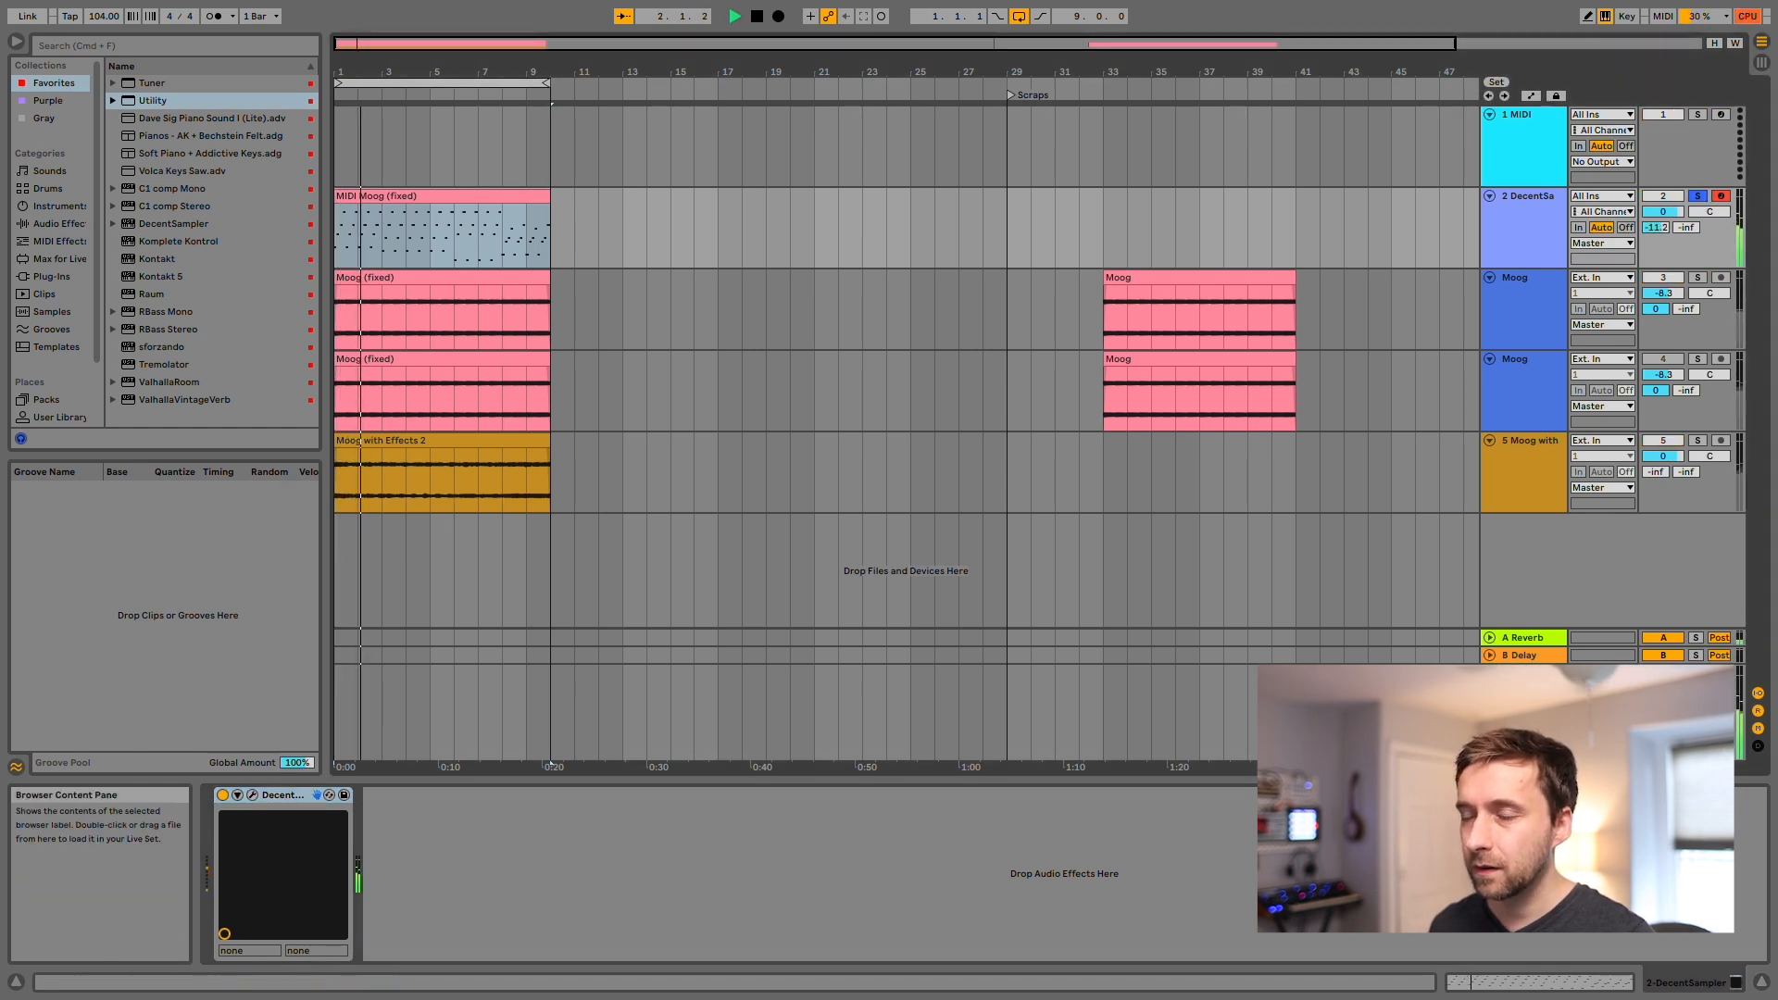
click(382, 198)
key(super+a)
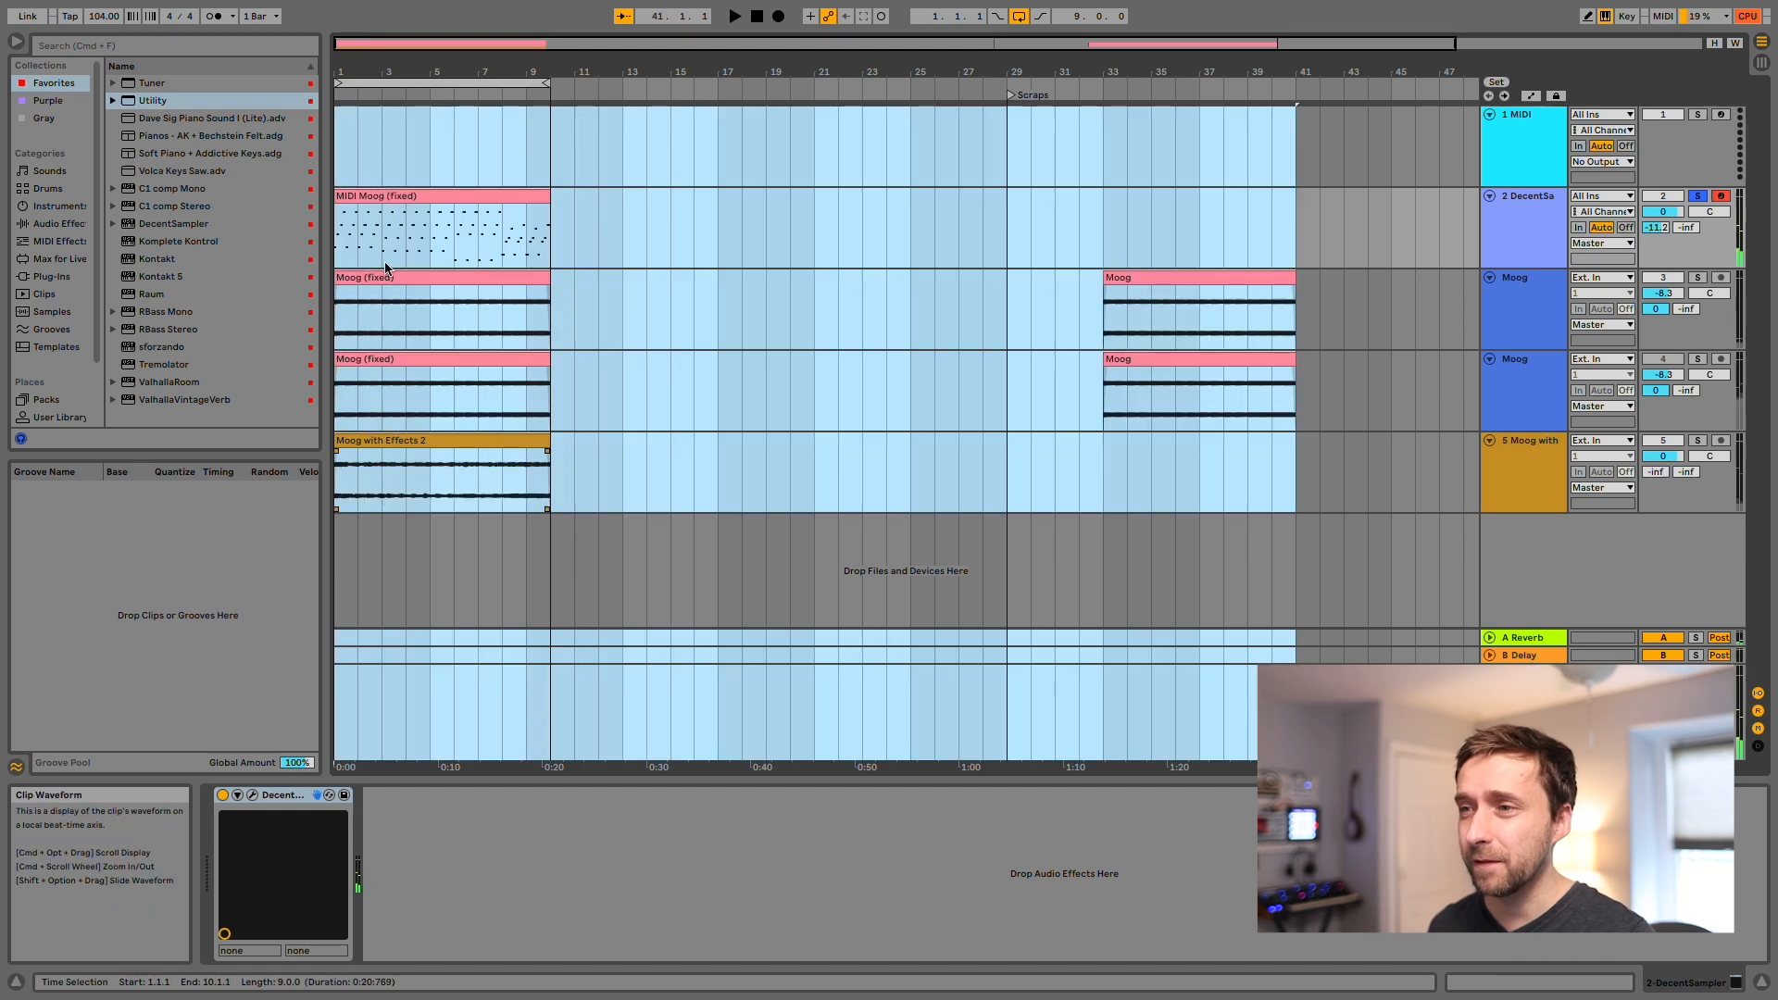
click(387, 238)
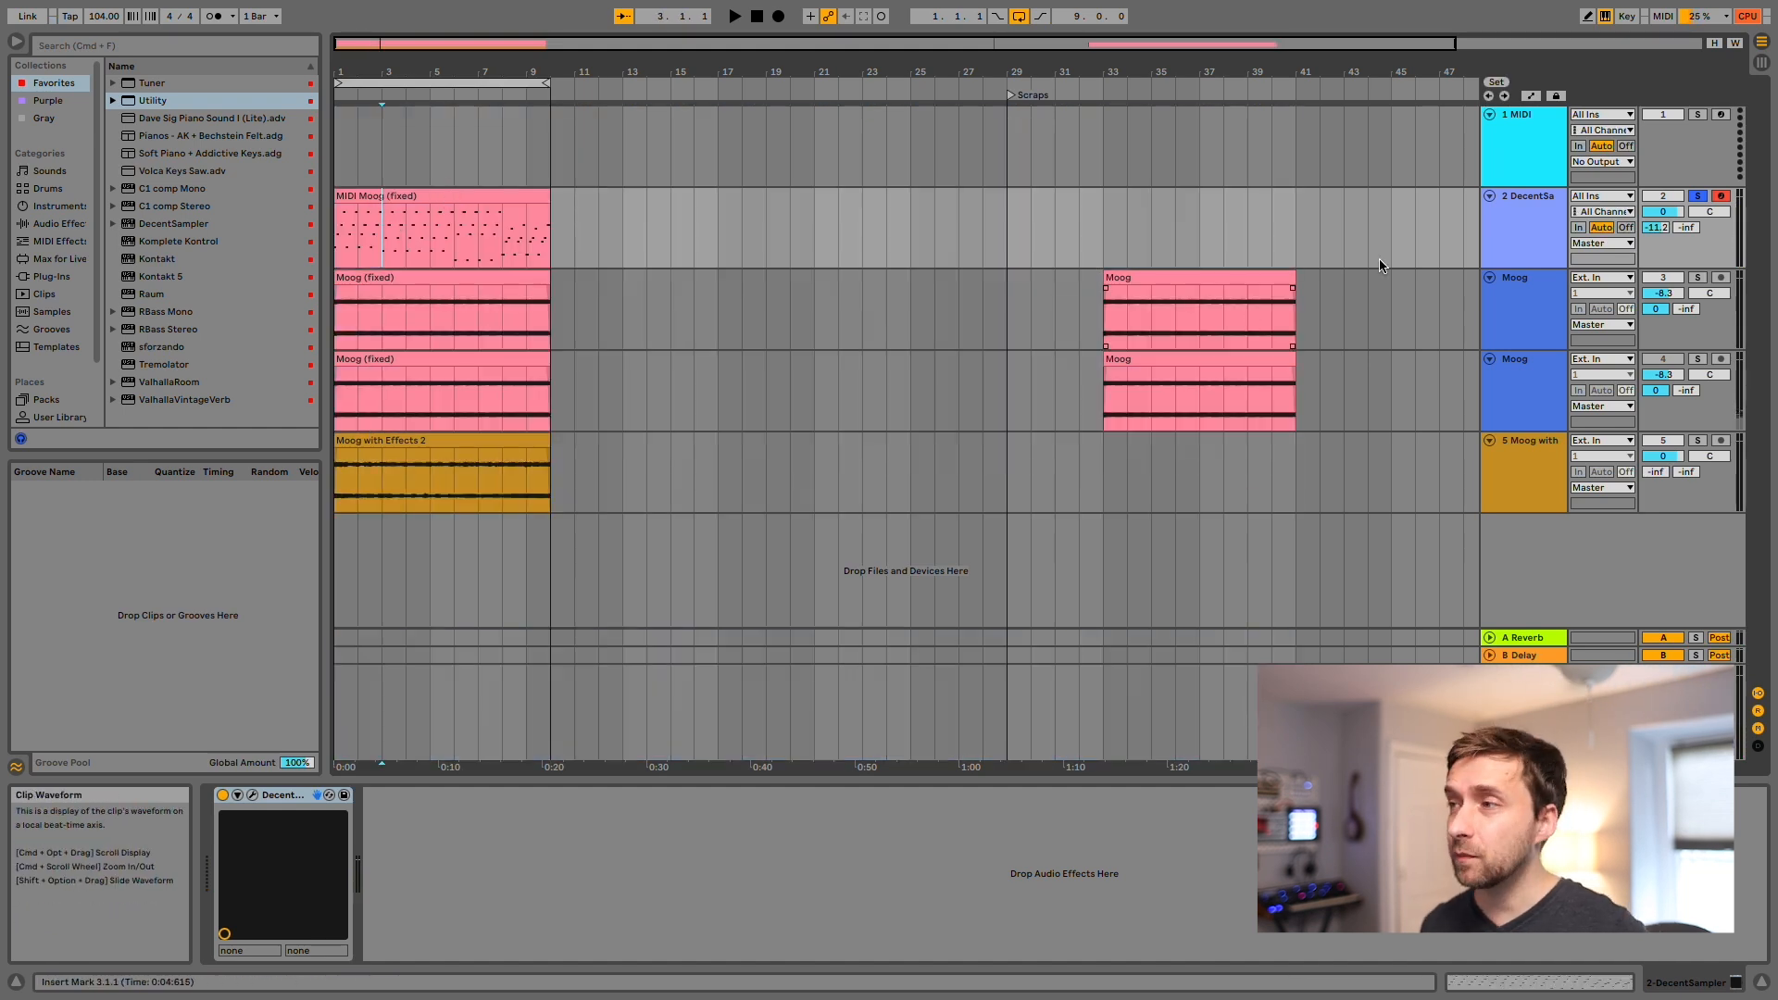
Move the dry Moog track above the unsoloed DecentSampler track and delete the muted Moog track with the Submarine Space reverb.
drag(1538, 288, 1540, 206)
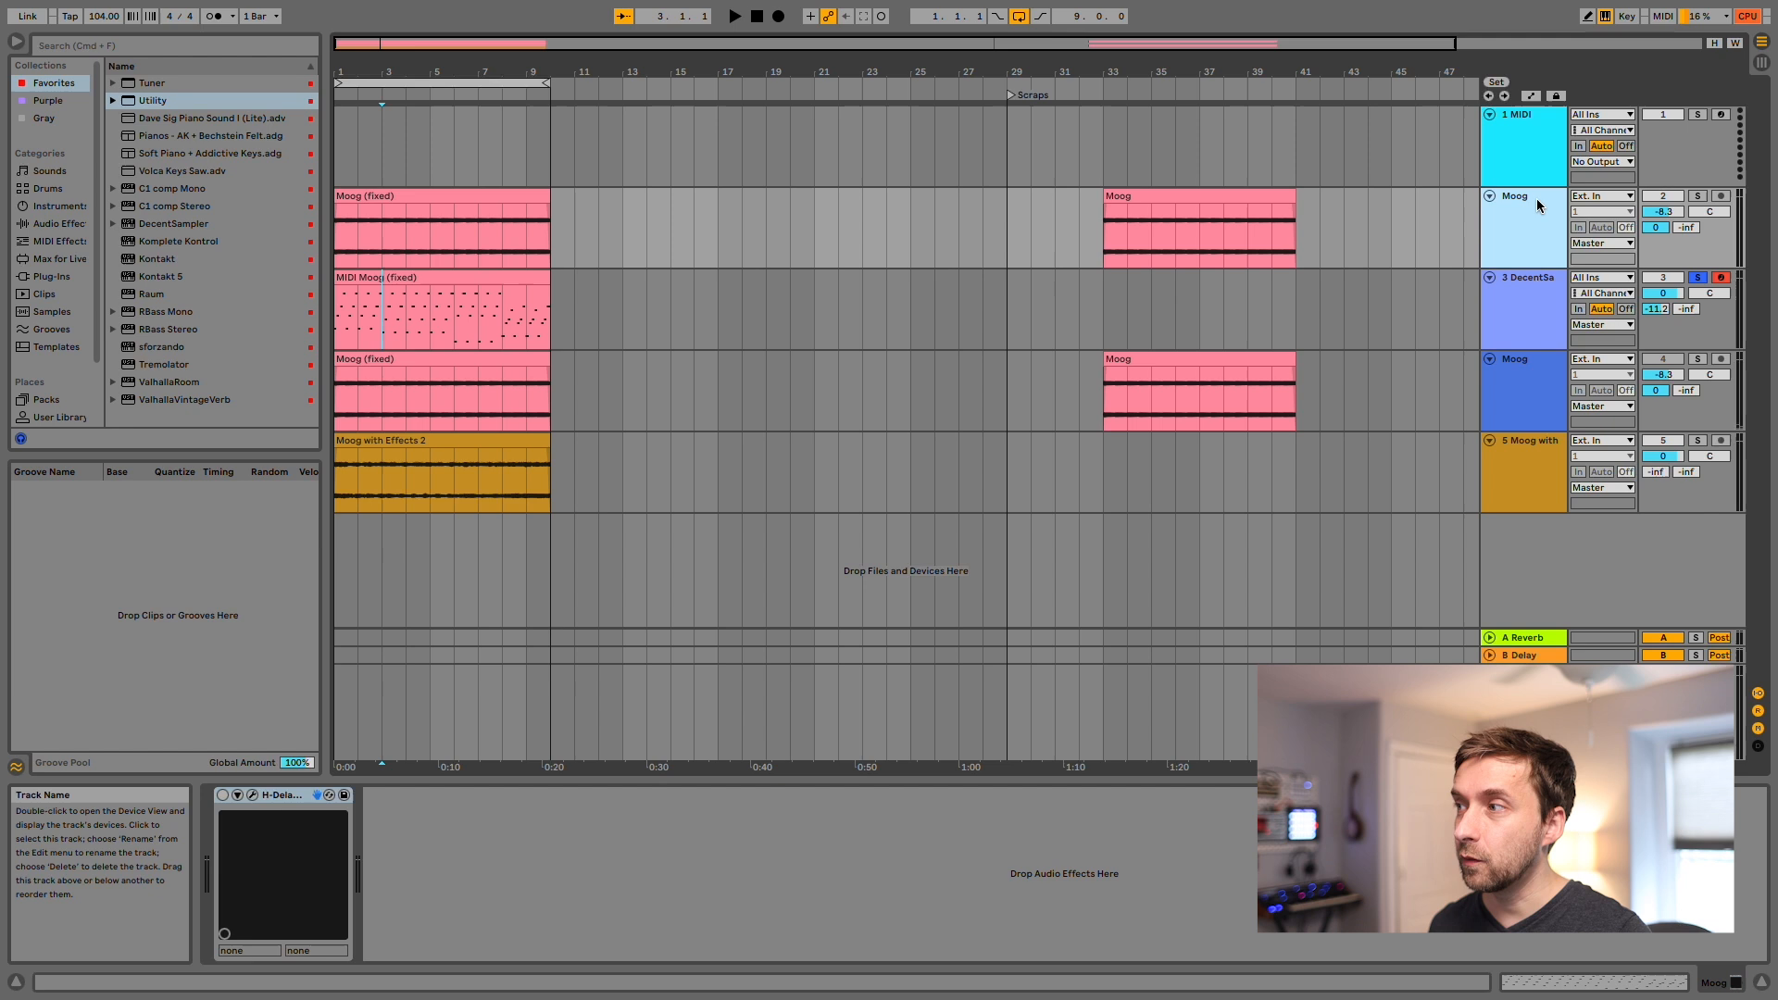
click(1697, 277)
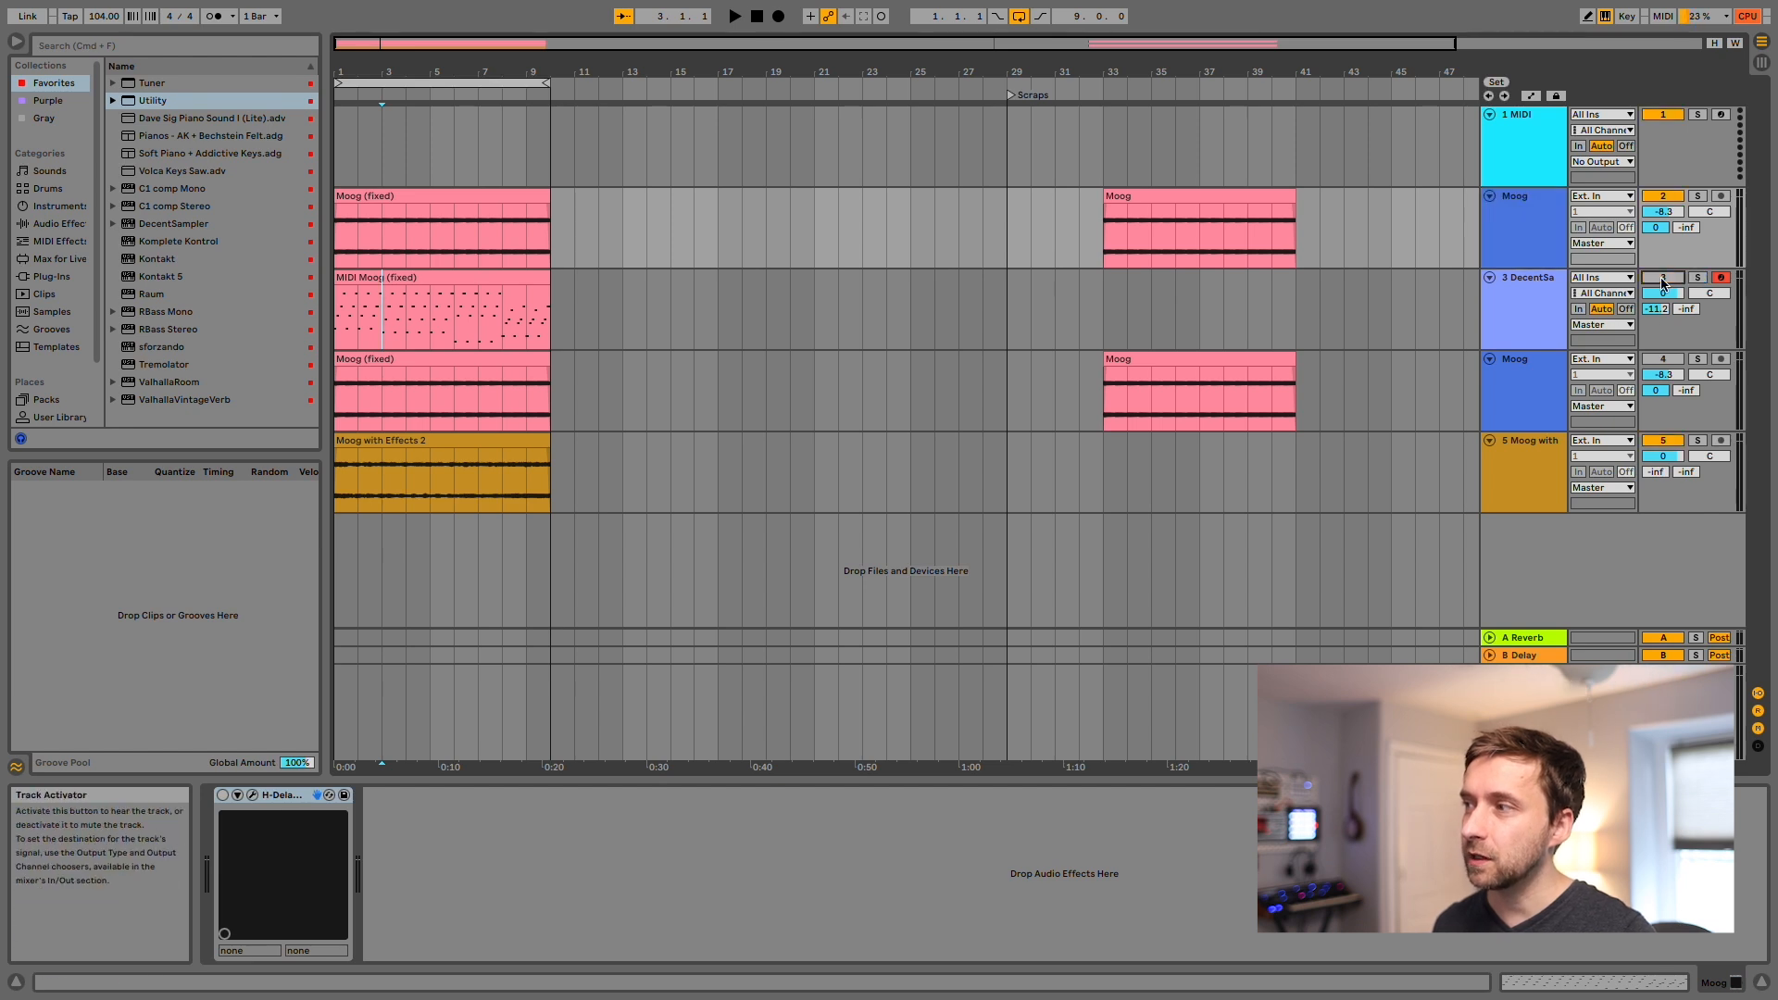
click(1549, 369)
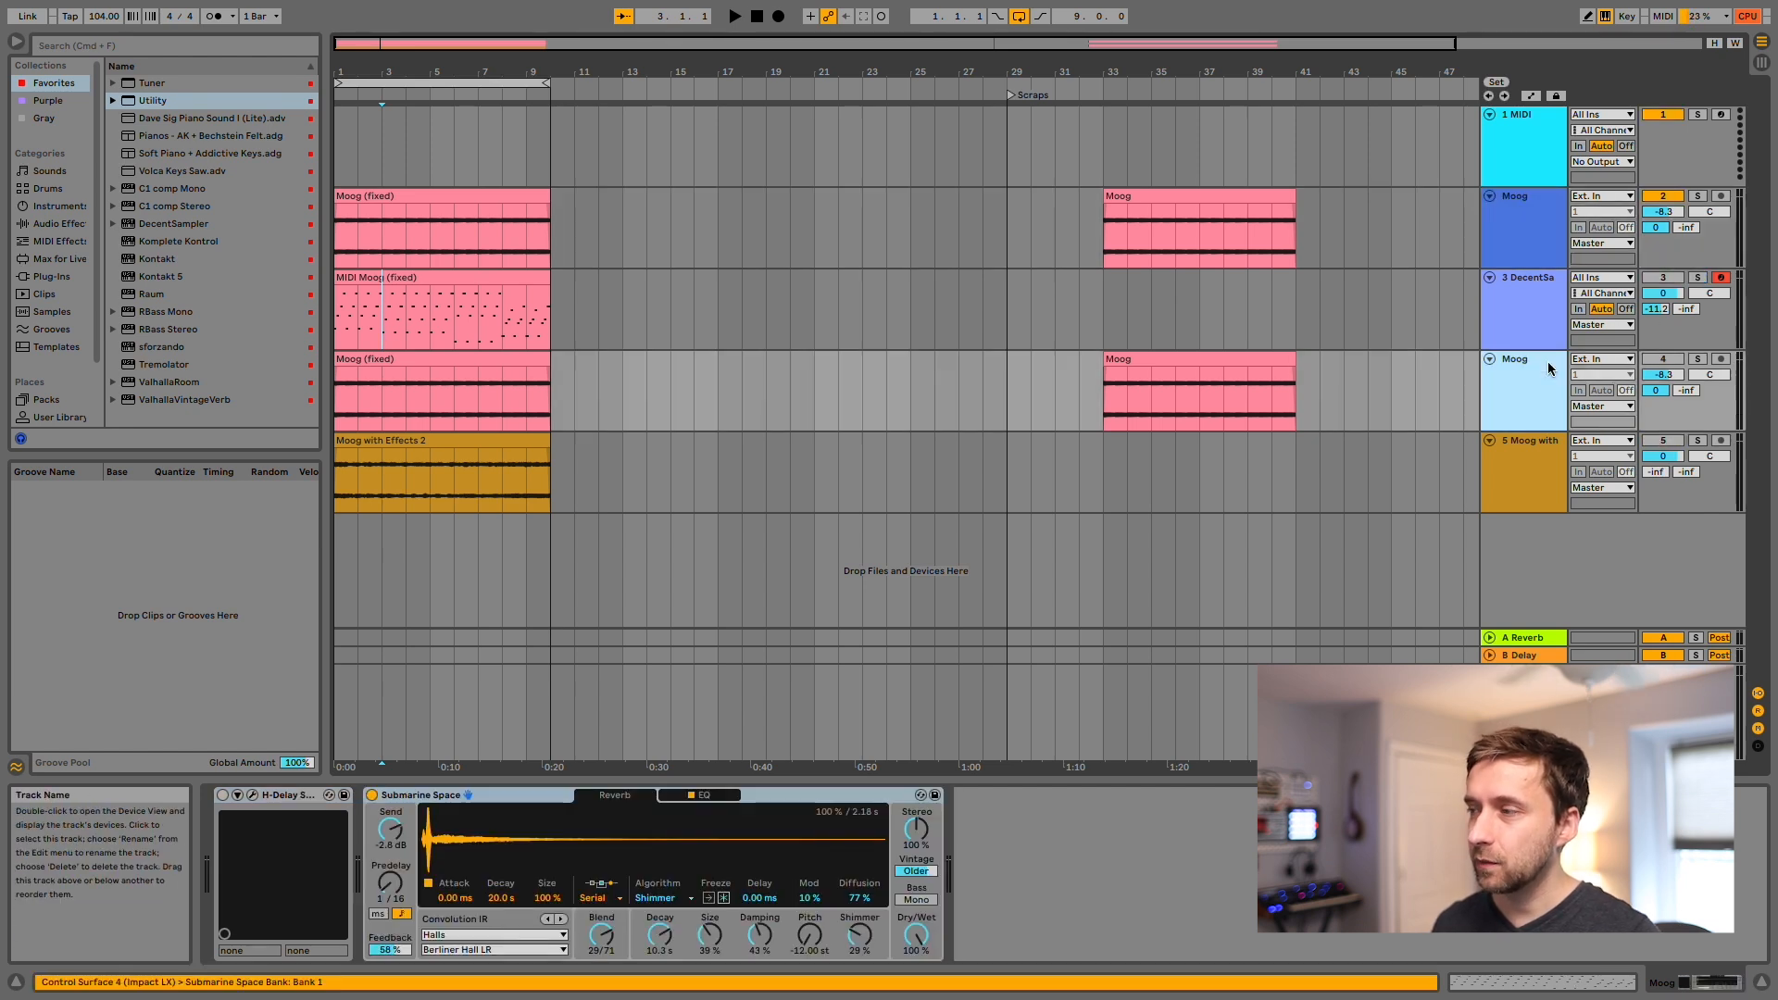
key(Delete)
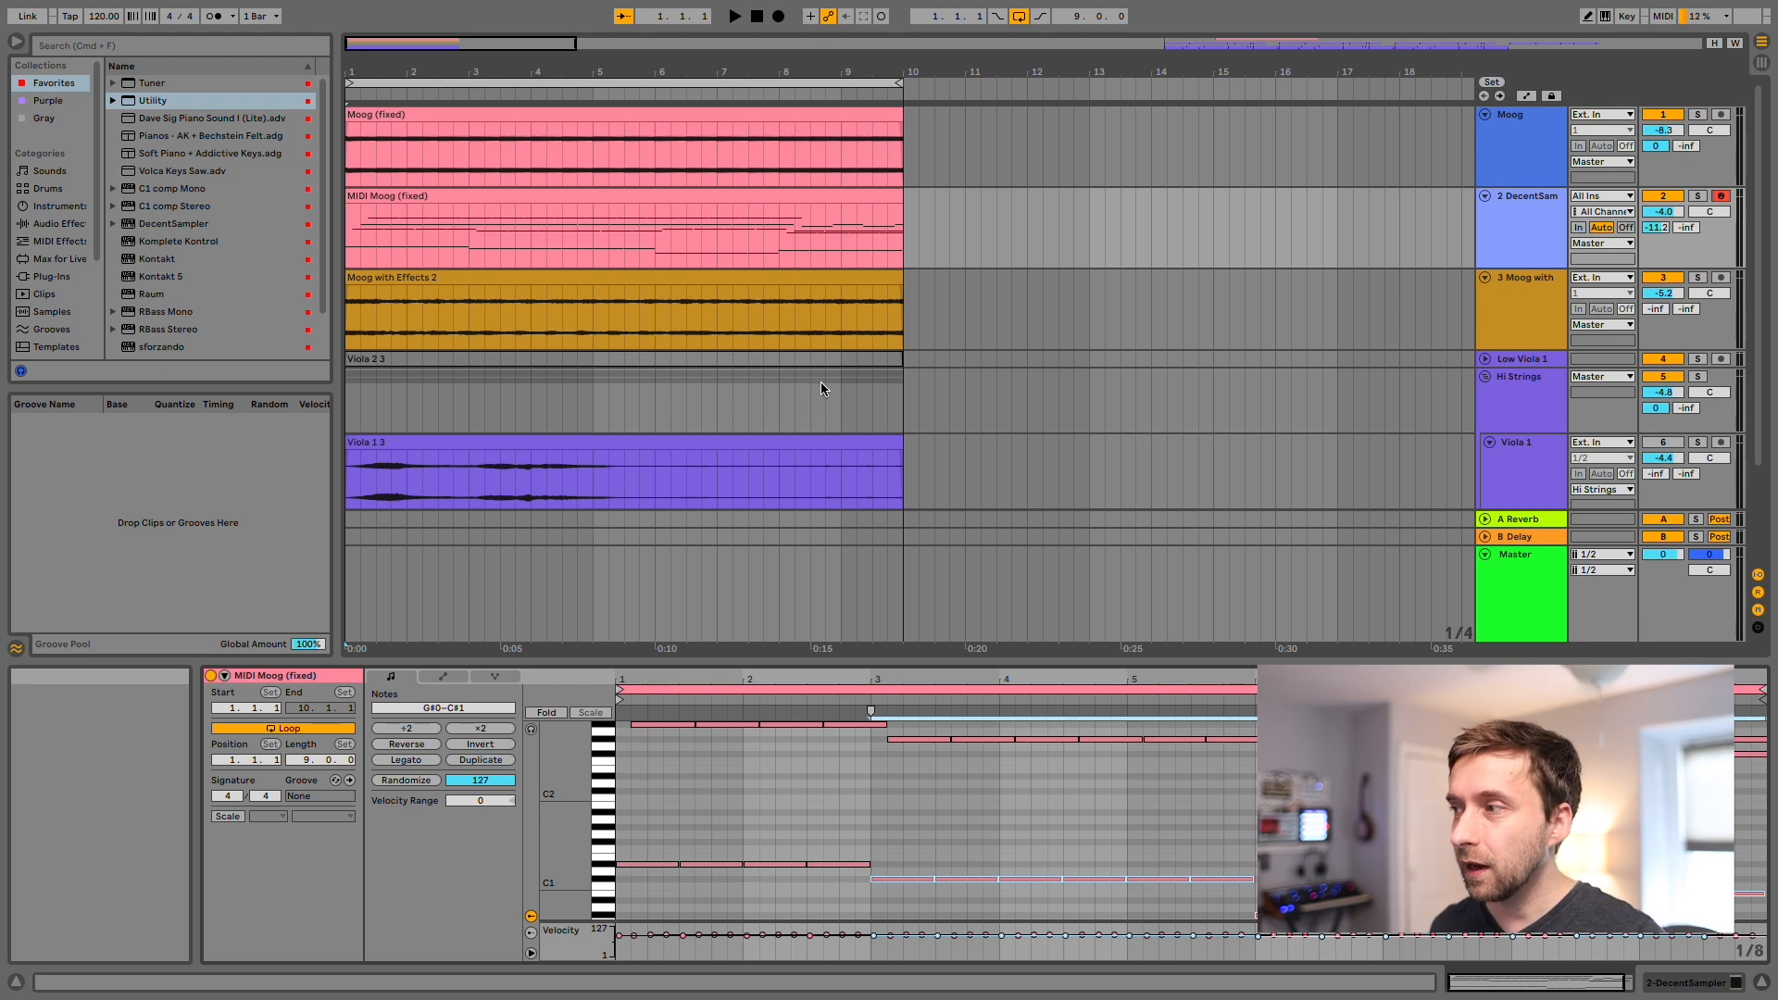
Open the Viola 1 clip, view its whole source recording, and play the loop to hear the viola parts.
scroll(658, 438, down, 3)
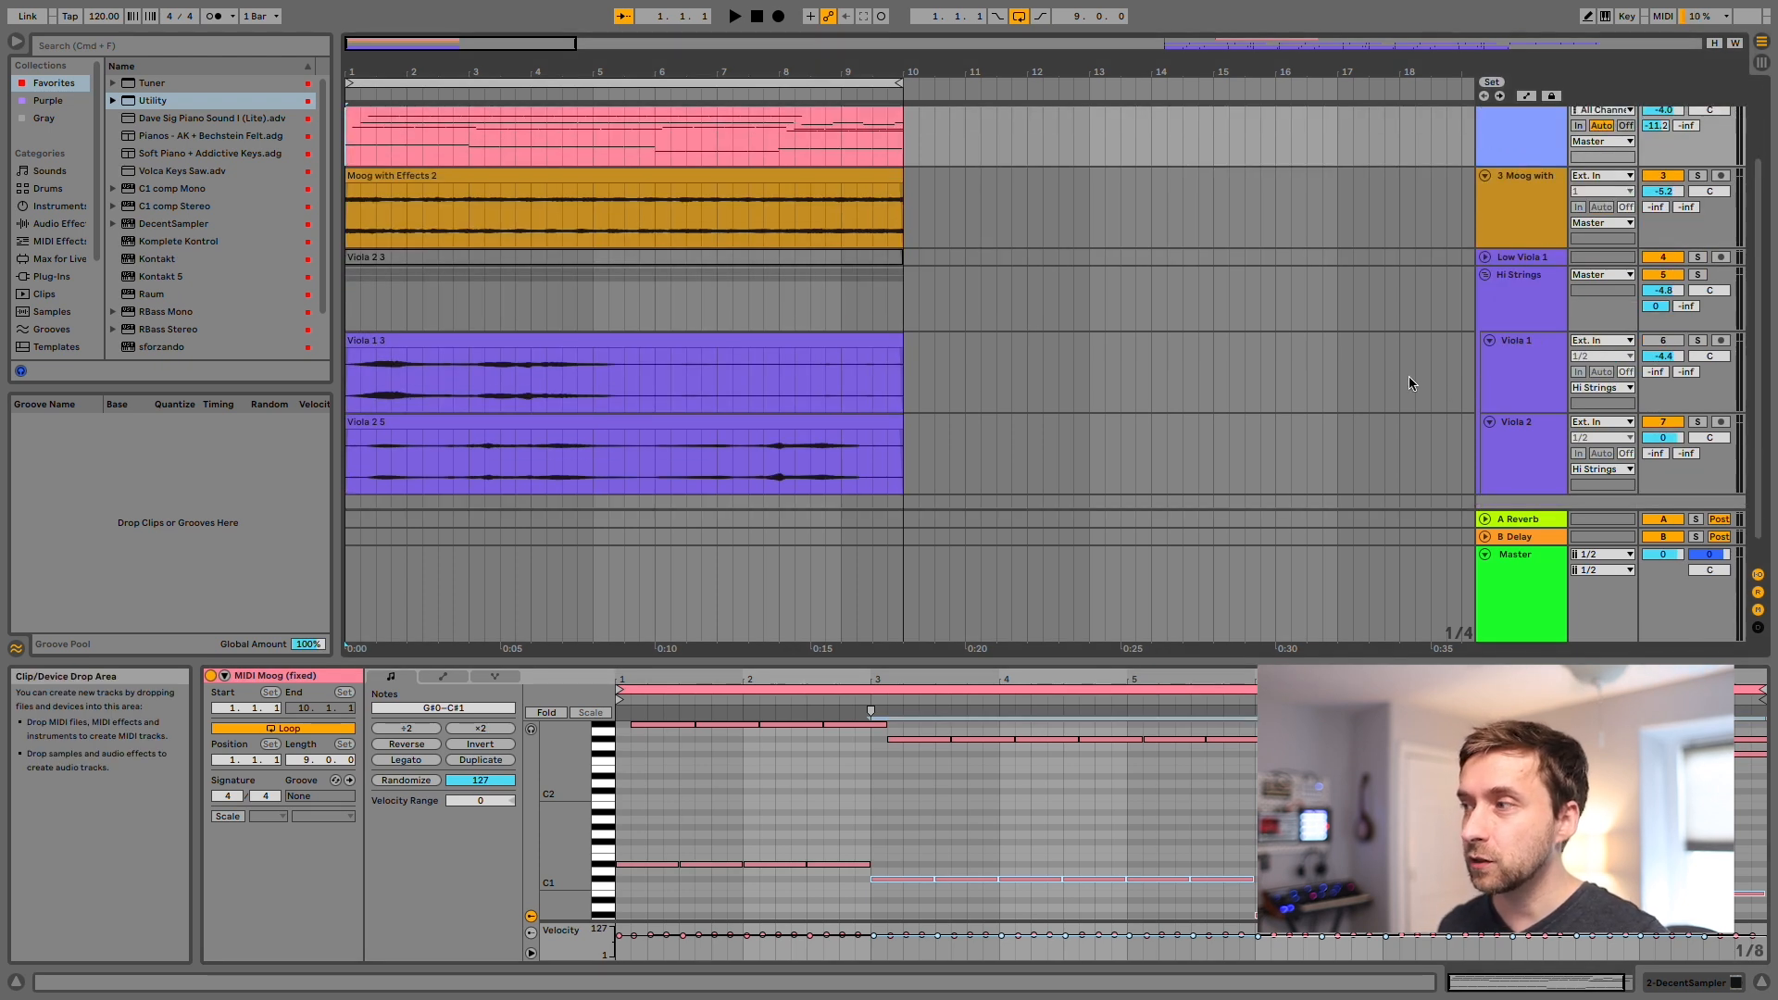
click(1512, 382)
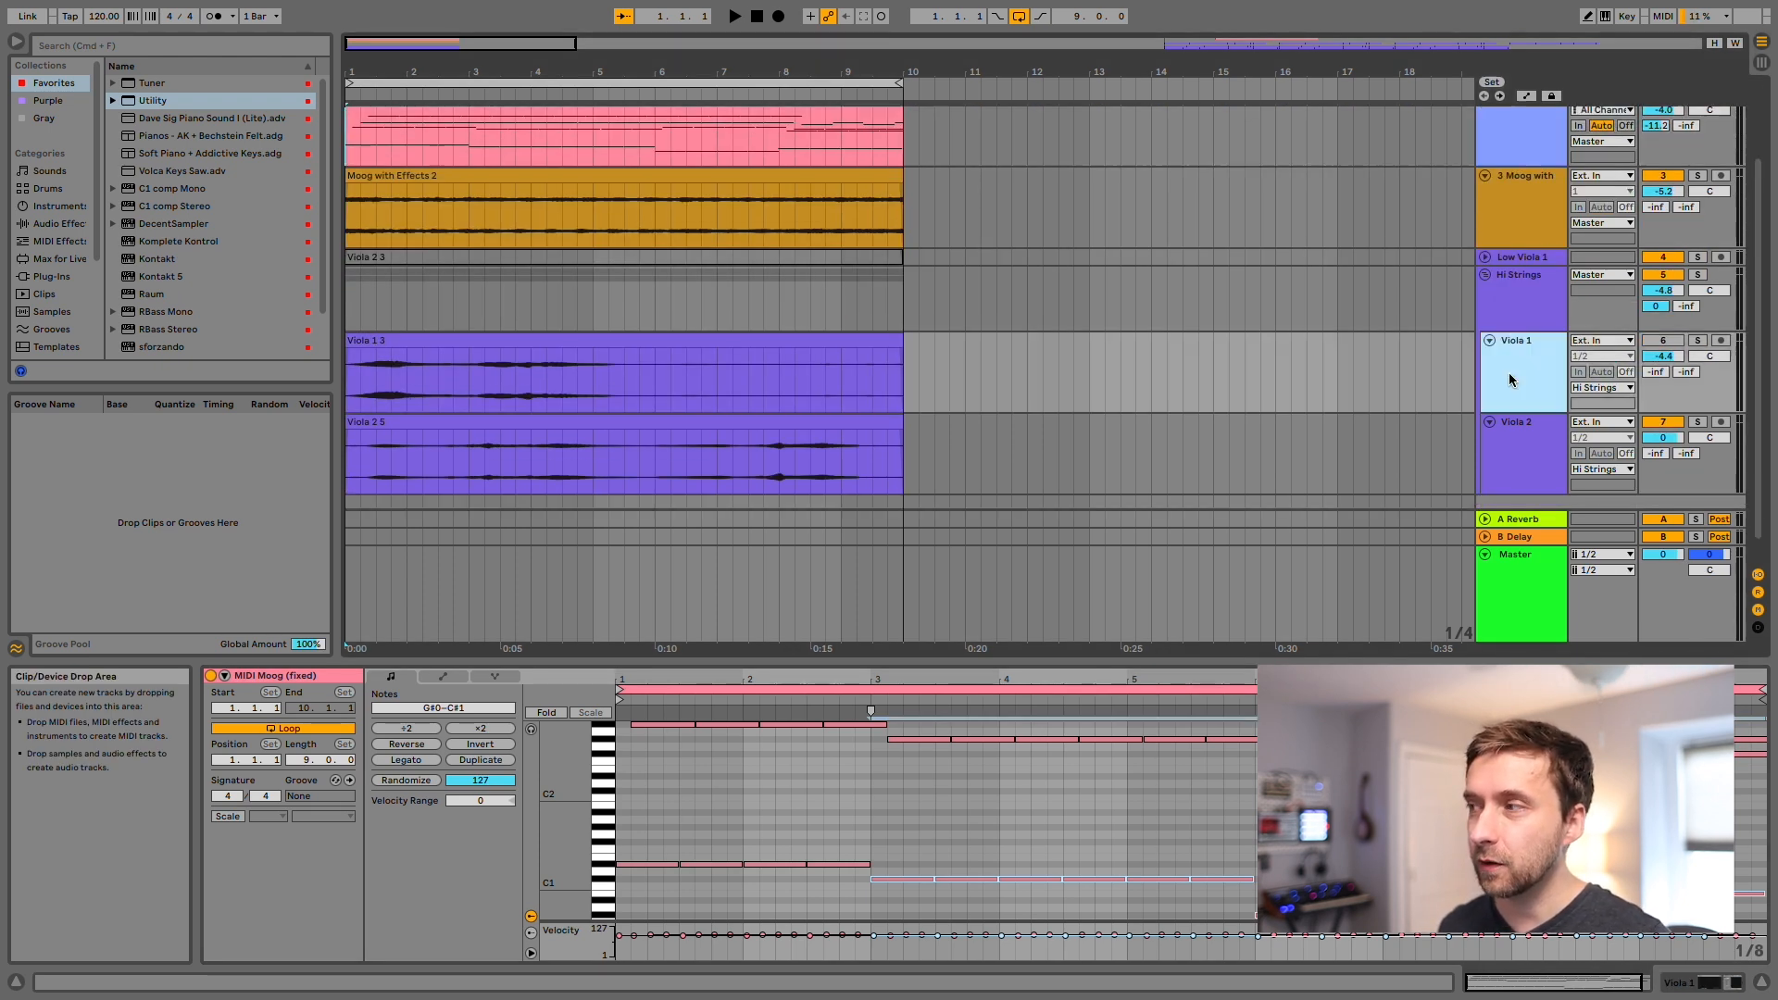
click(667, 341)
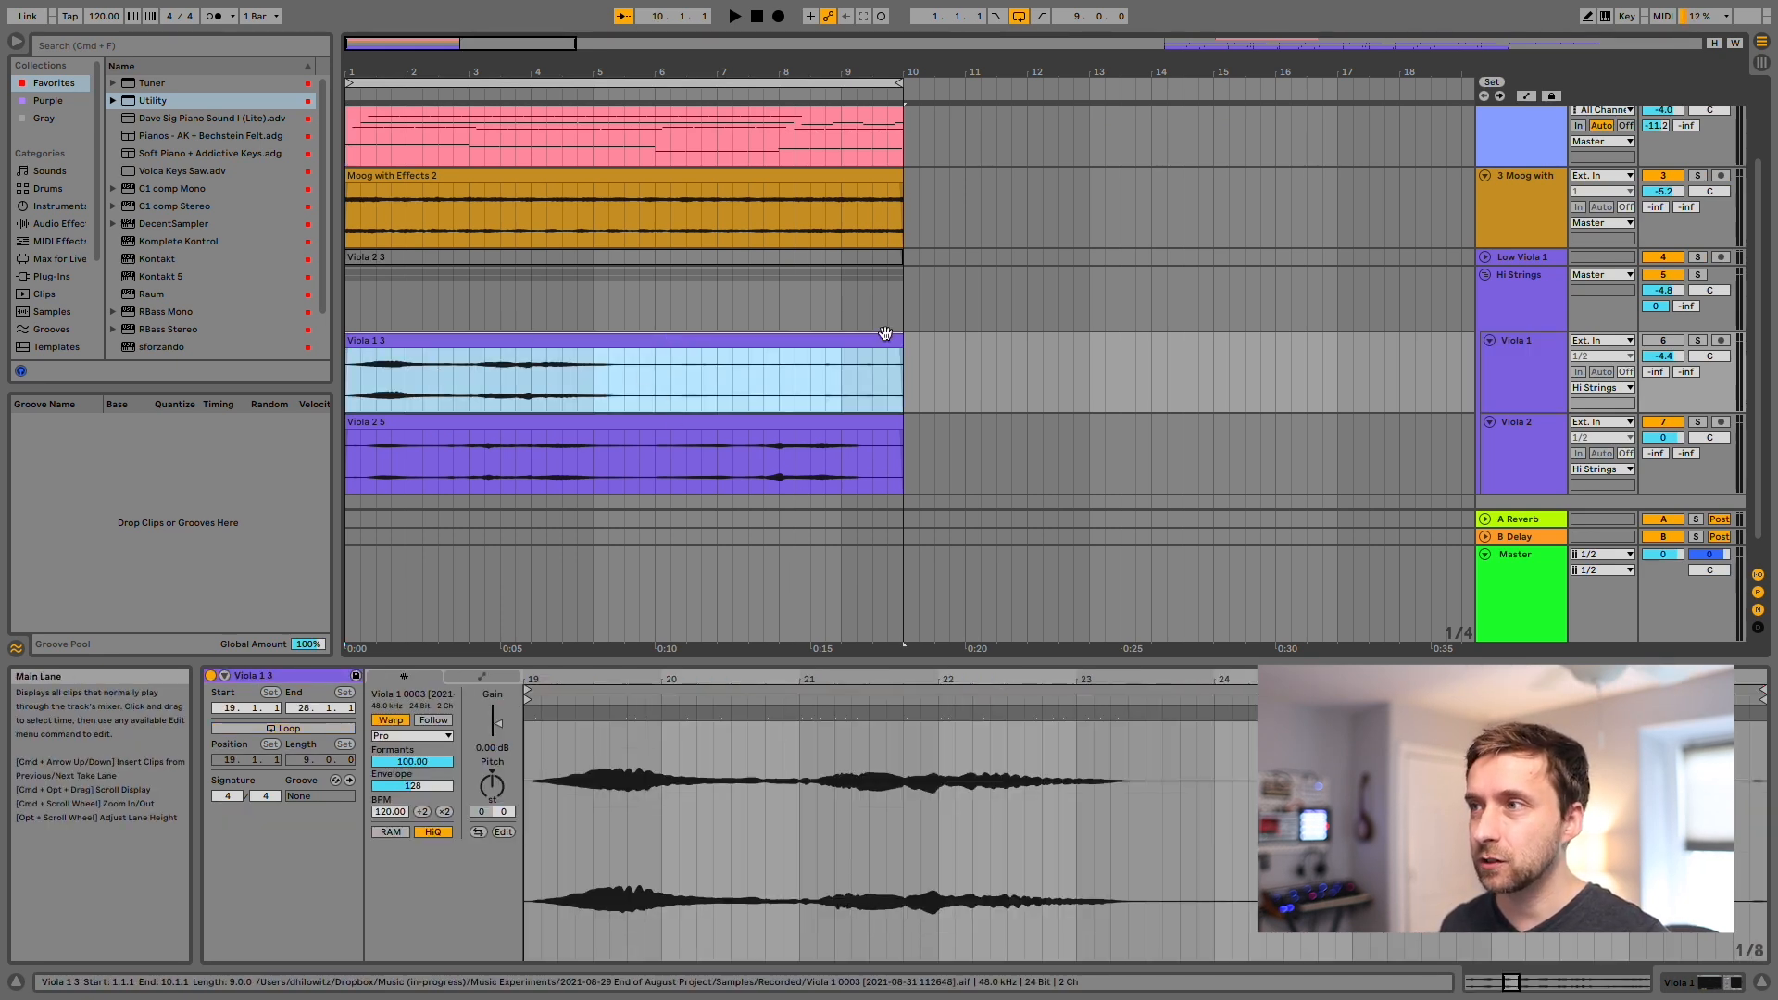
drag(870, 680, 868, 546)
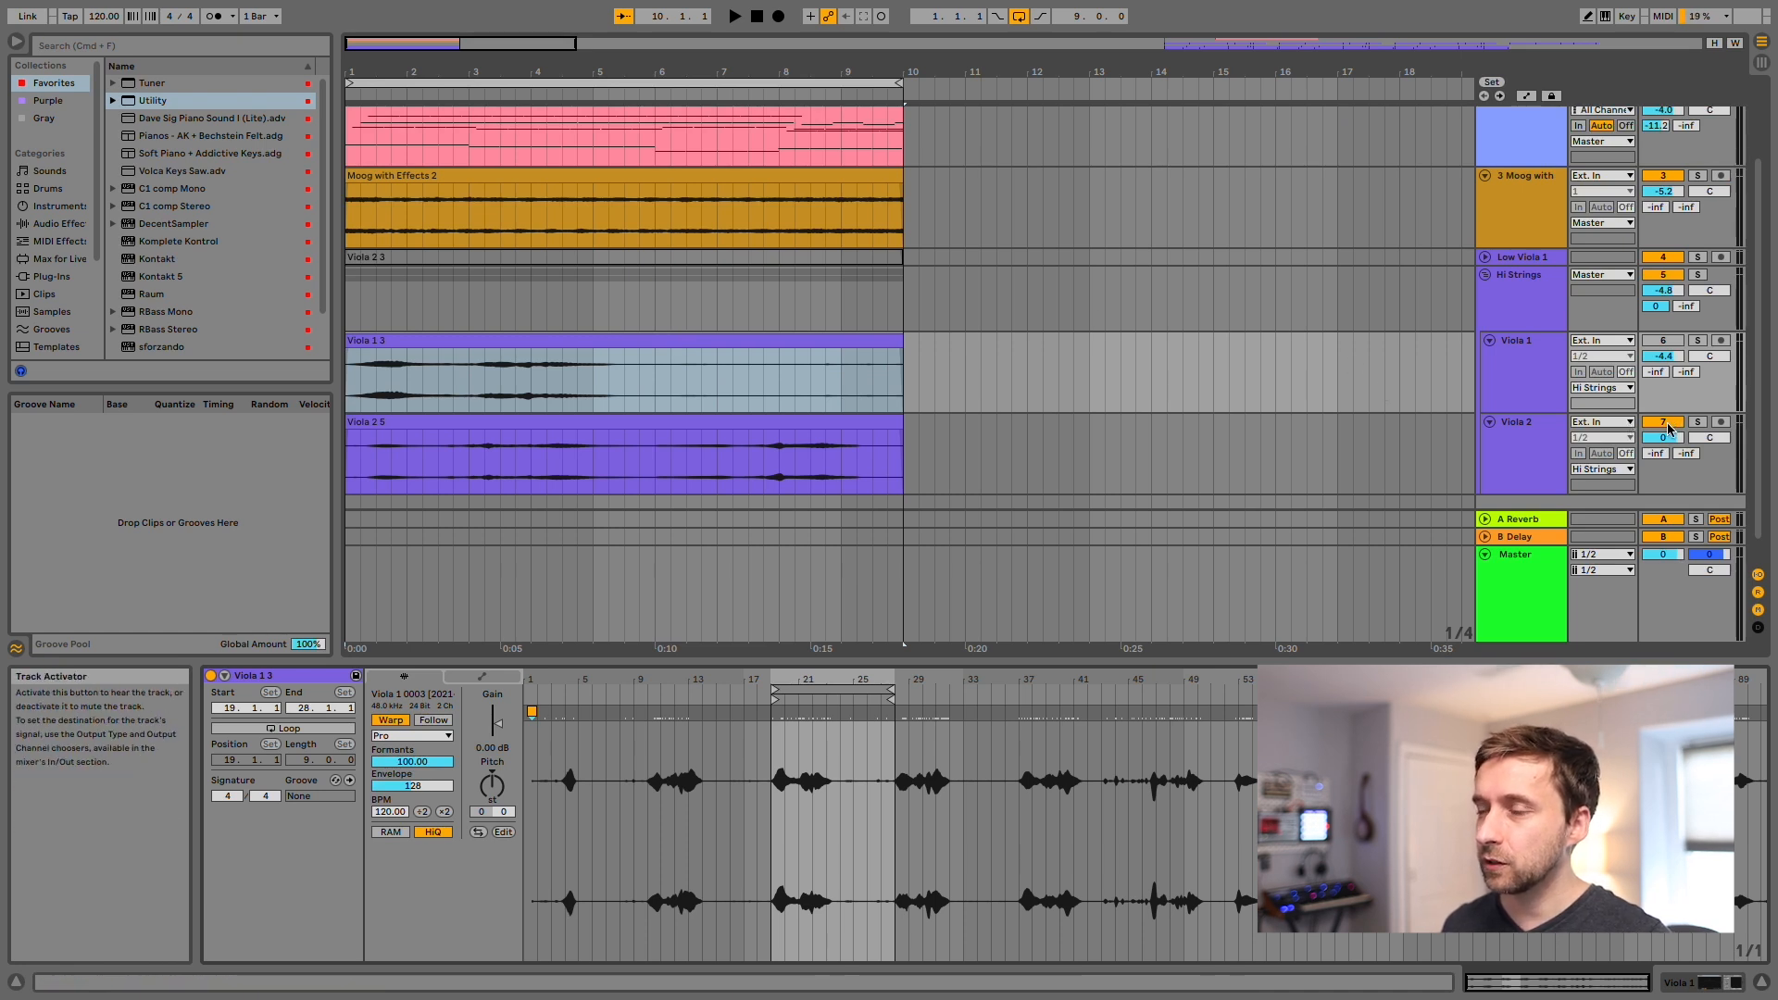
key(space)
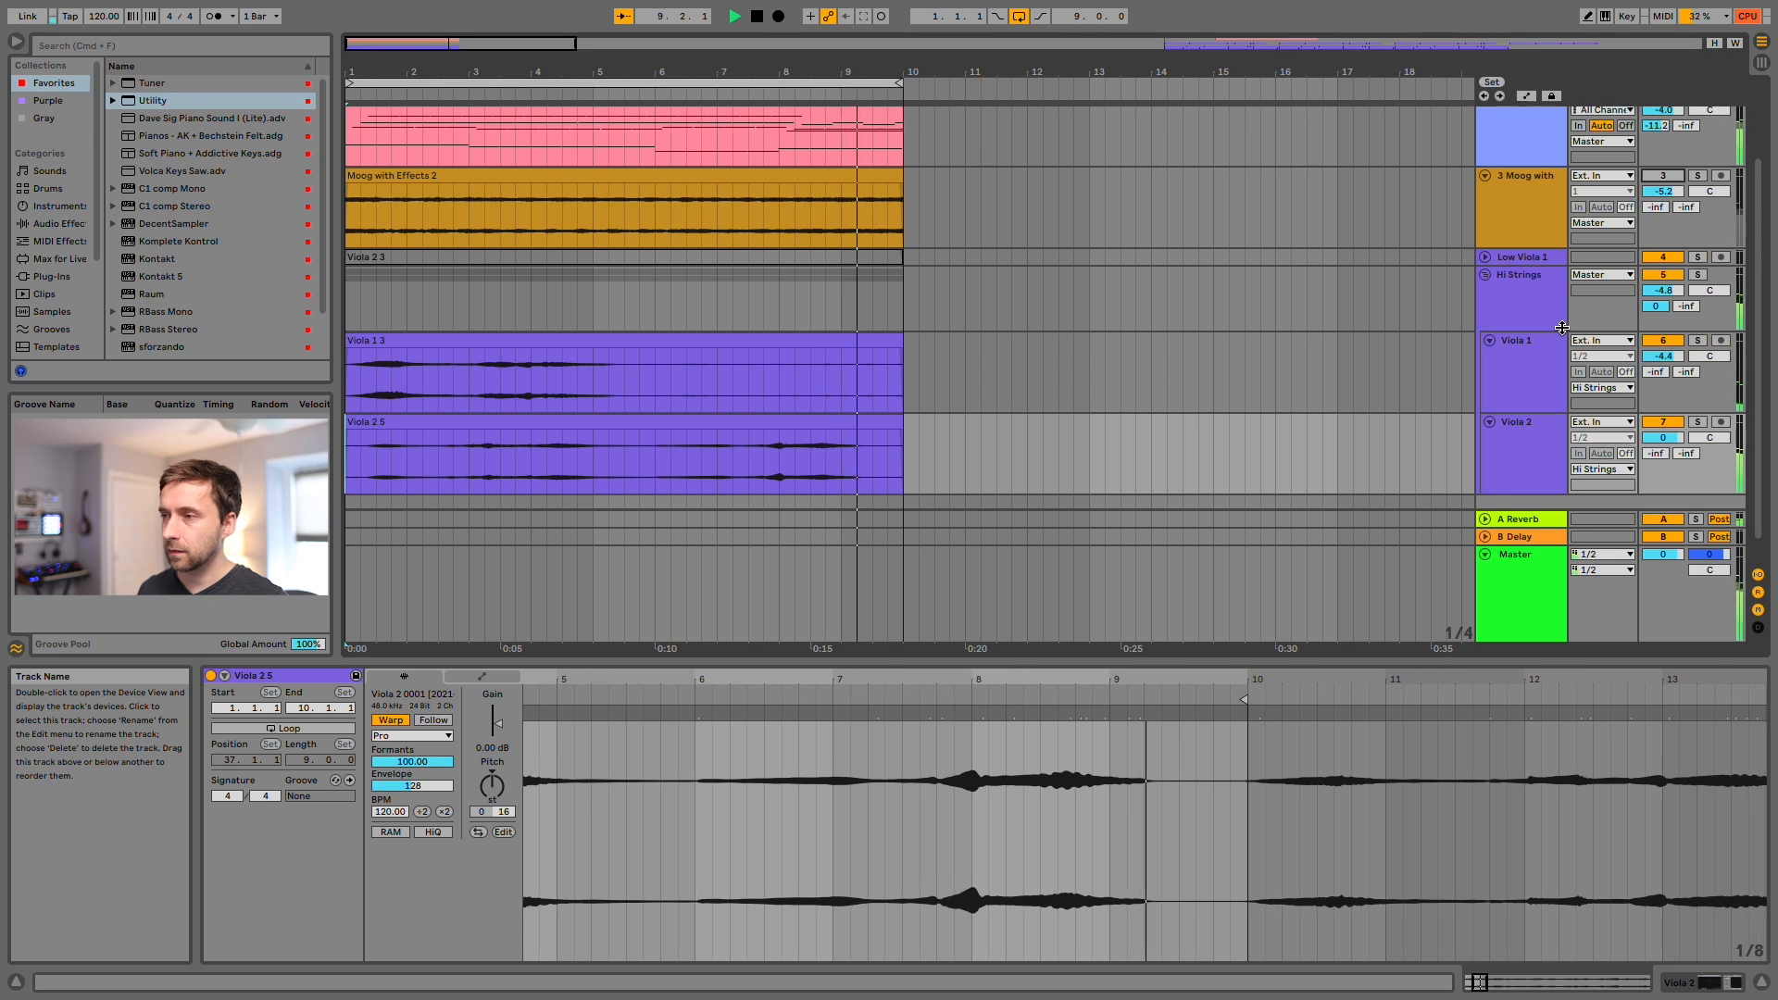
key(space)
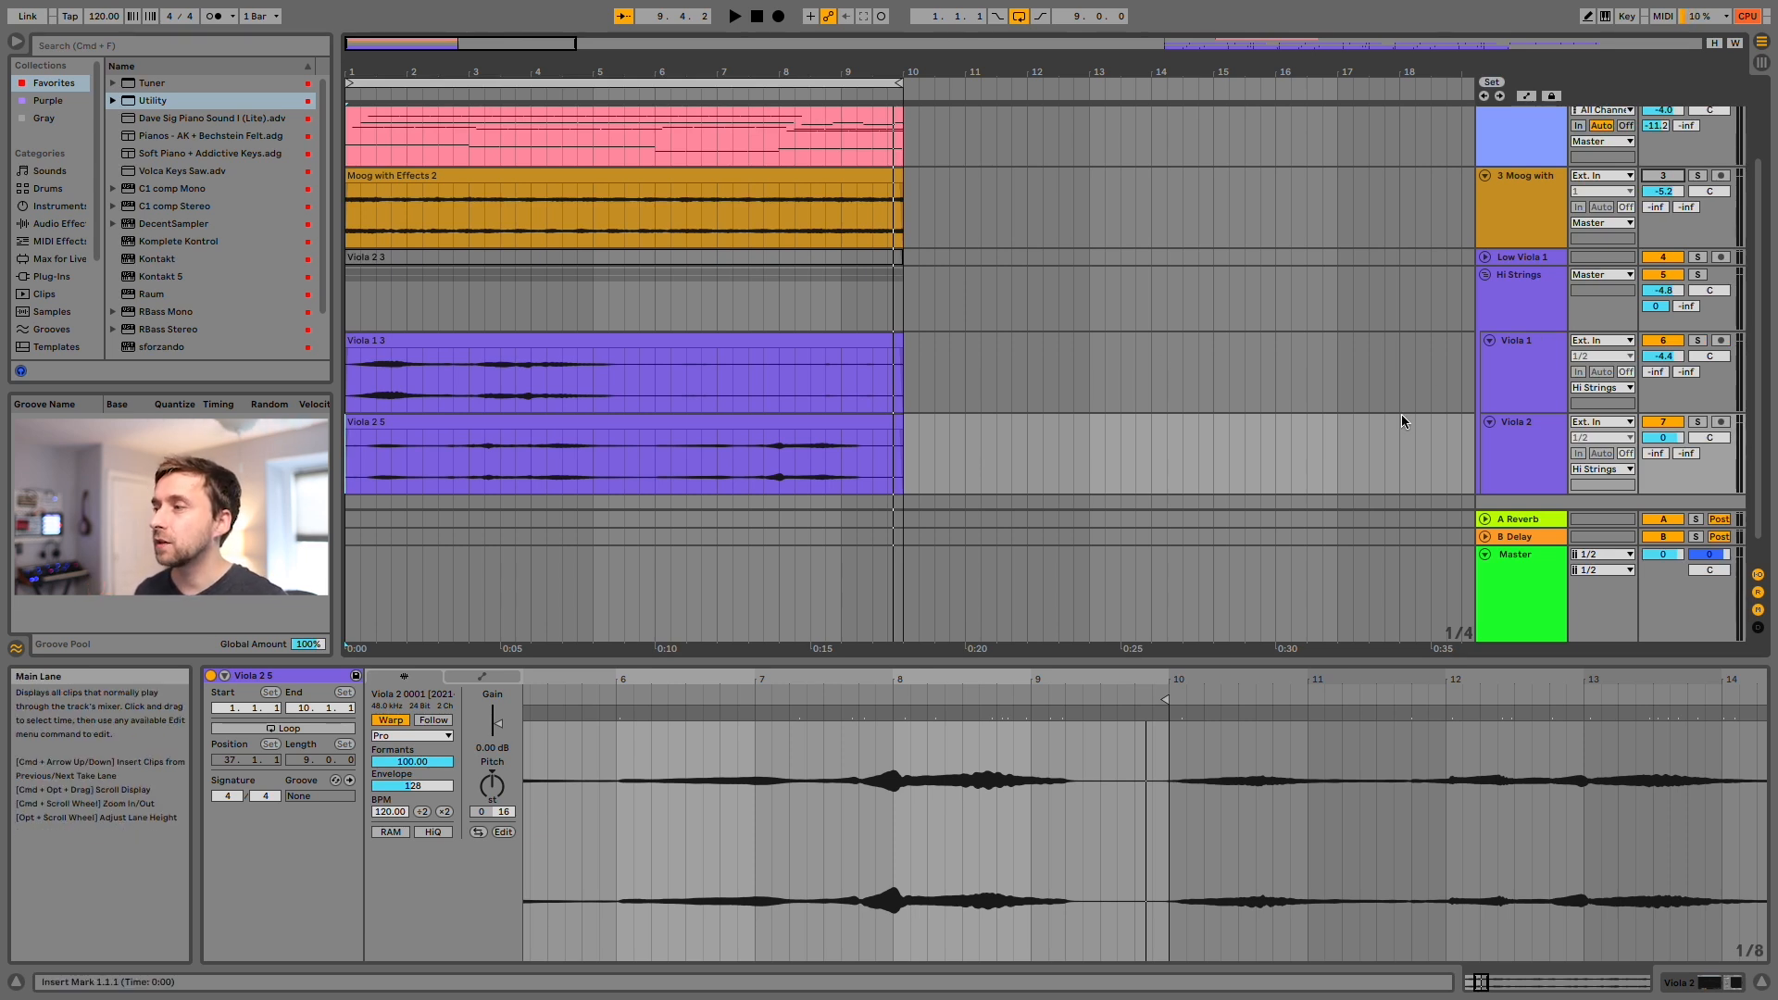
Fold the Viola 2 track and show the take lanes of the Viola 1 track.
click(1489, 425)
scroll(1662, 419, up, 3)
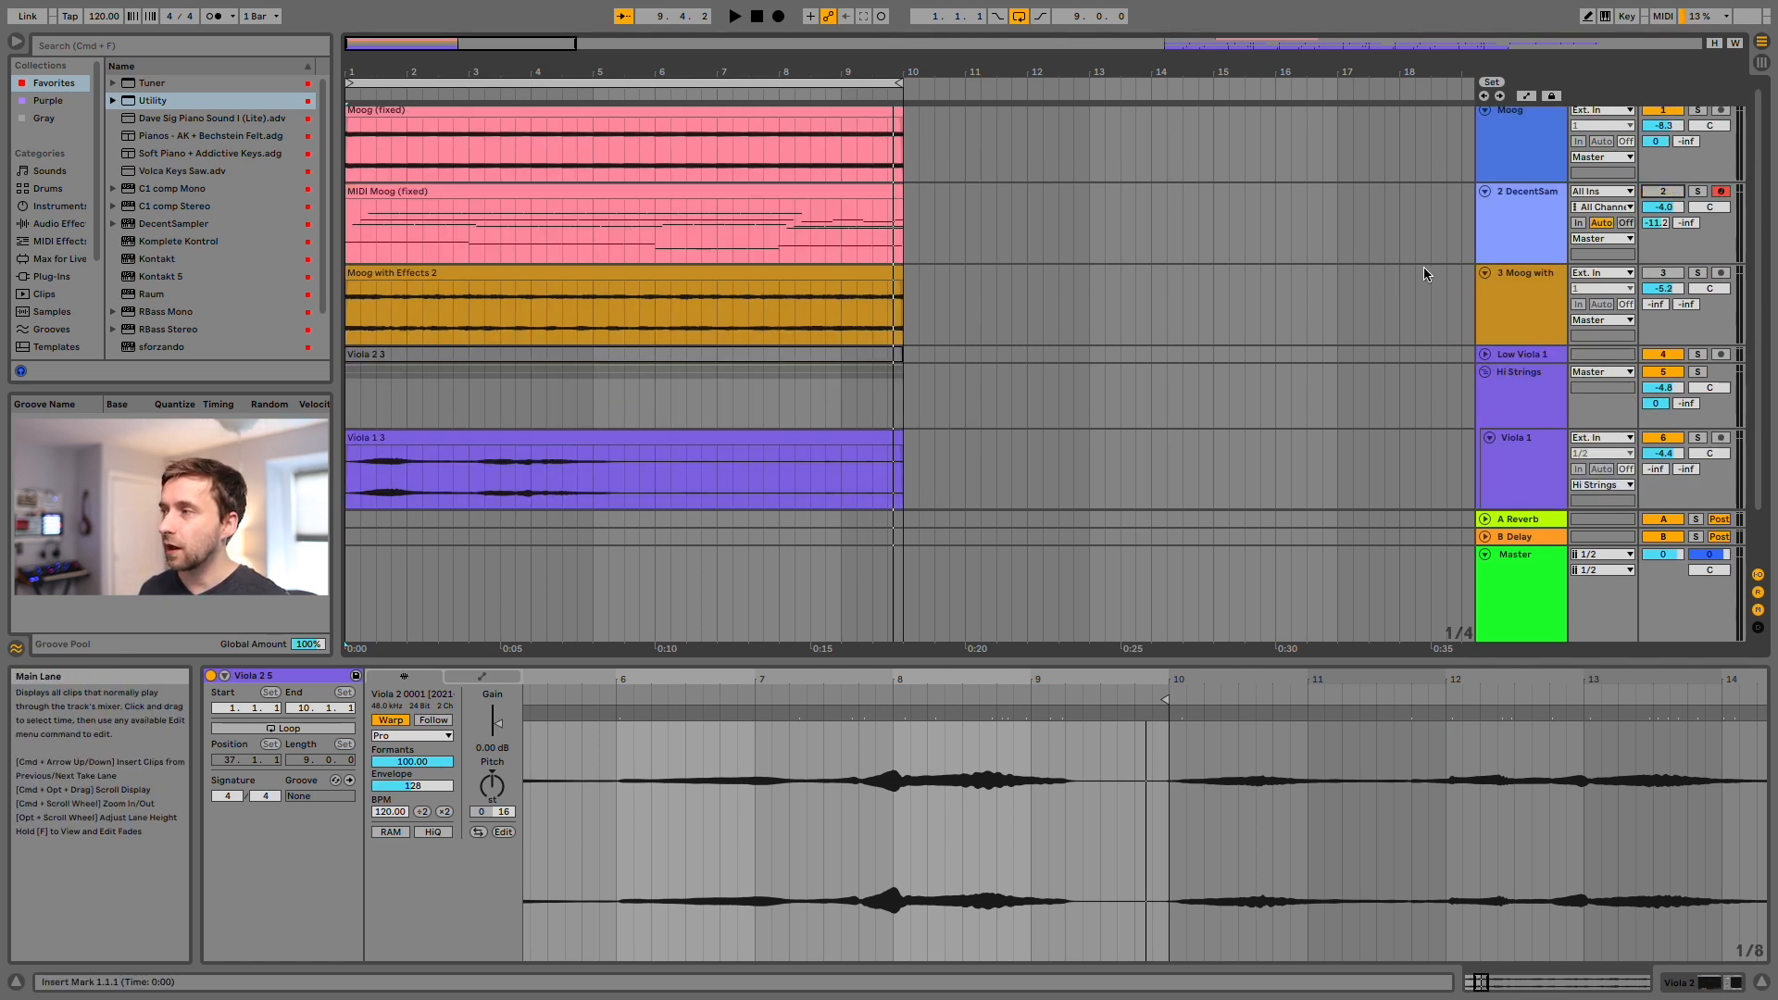
click(1547, 150)
scroll(1534, 376, down, 2)
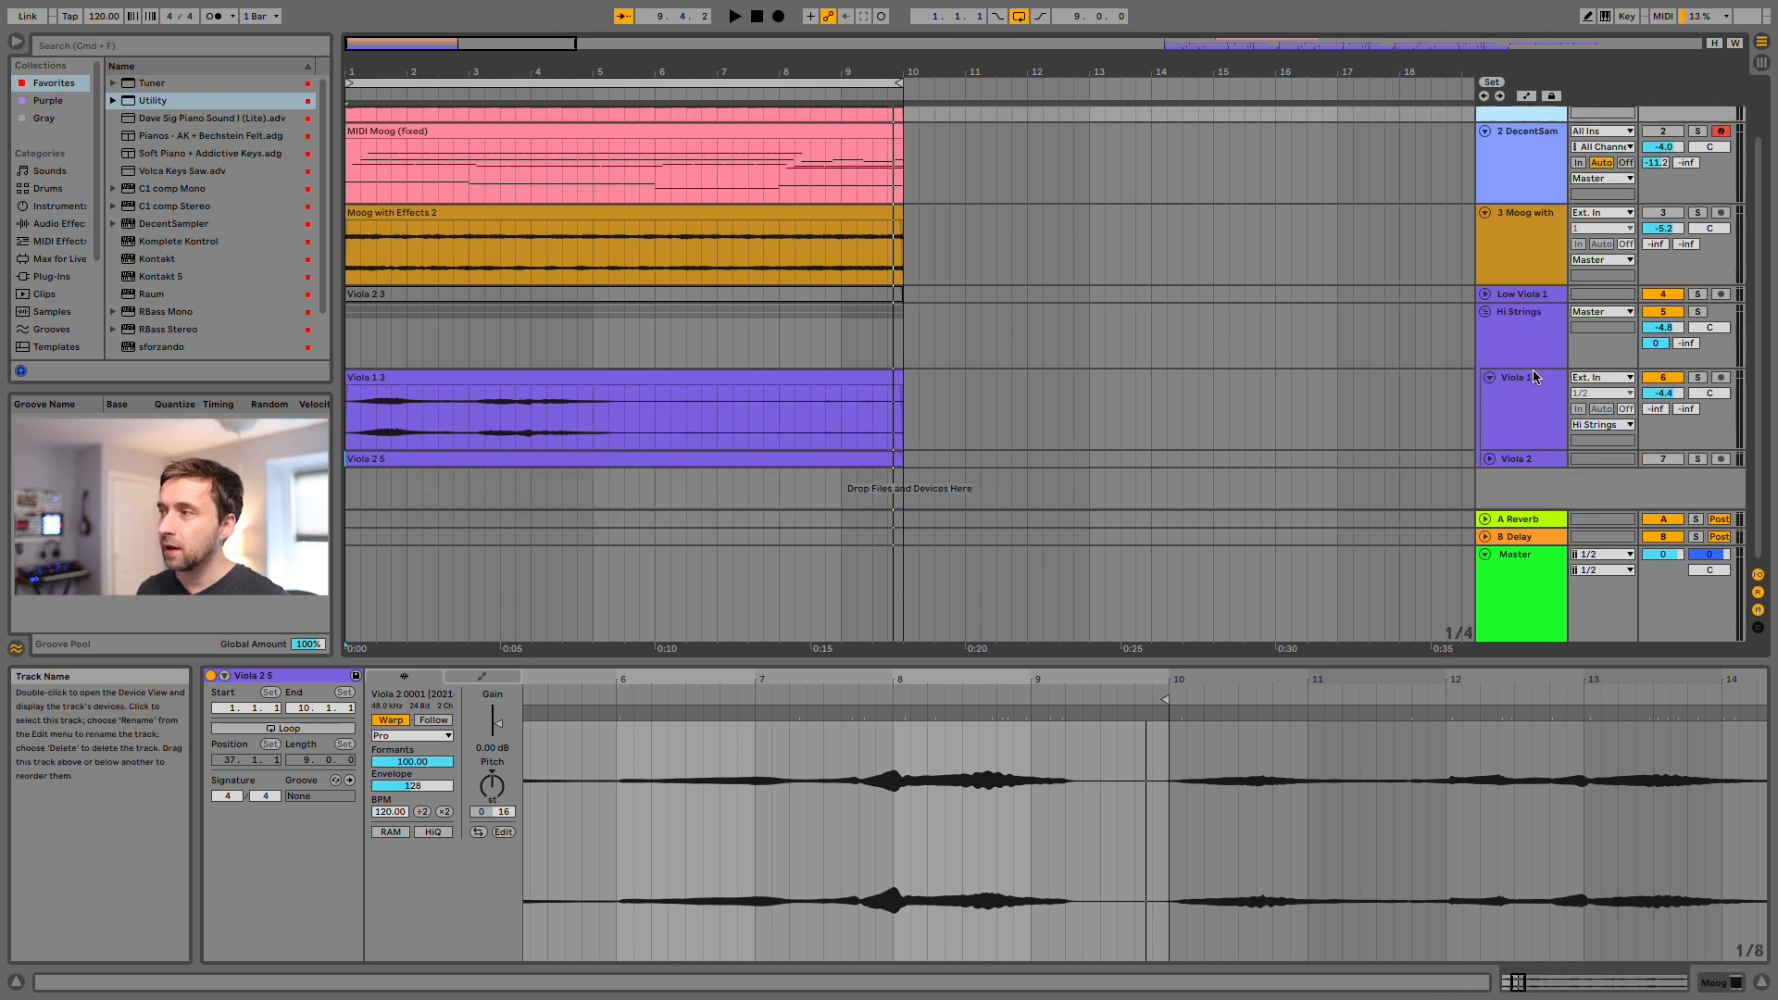
click(1532, 381)
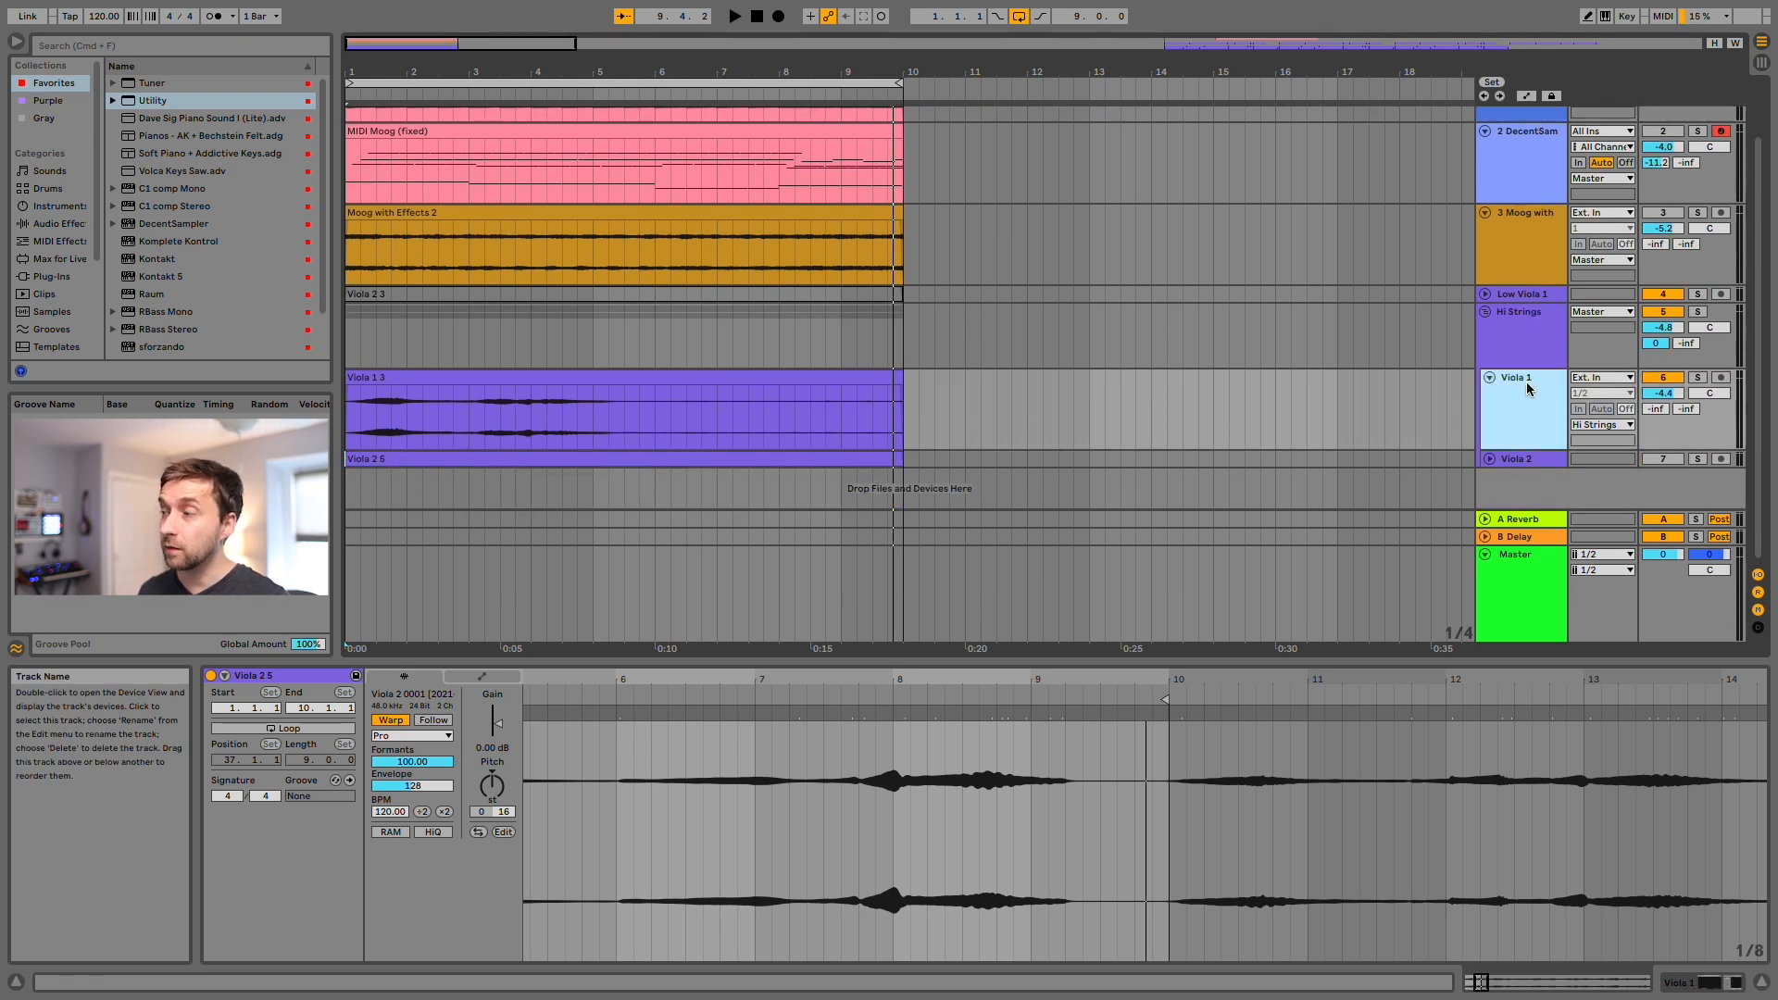
double_click(1527, 382)
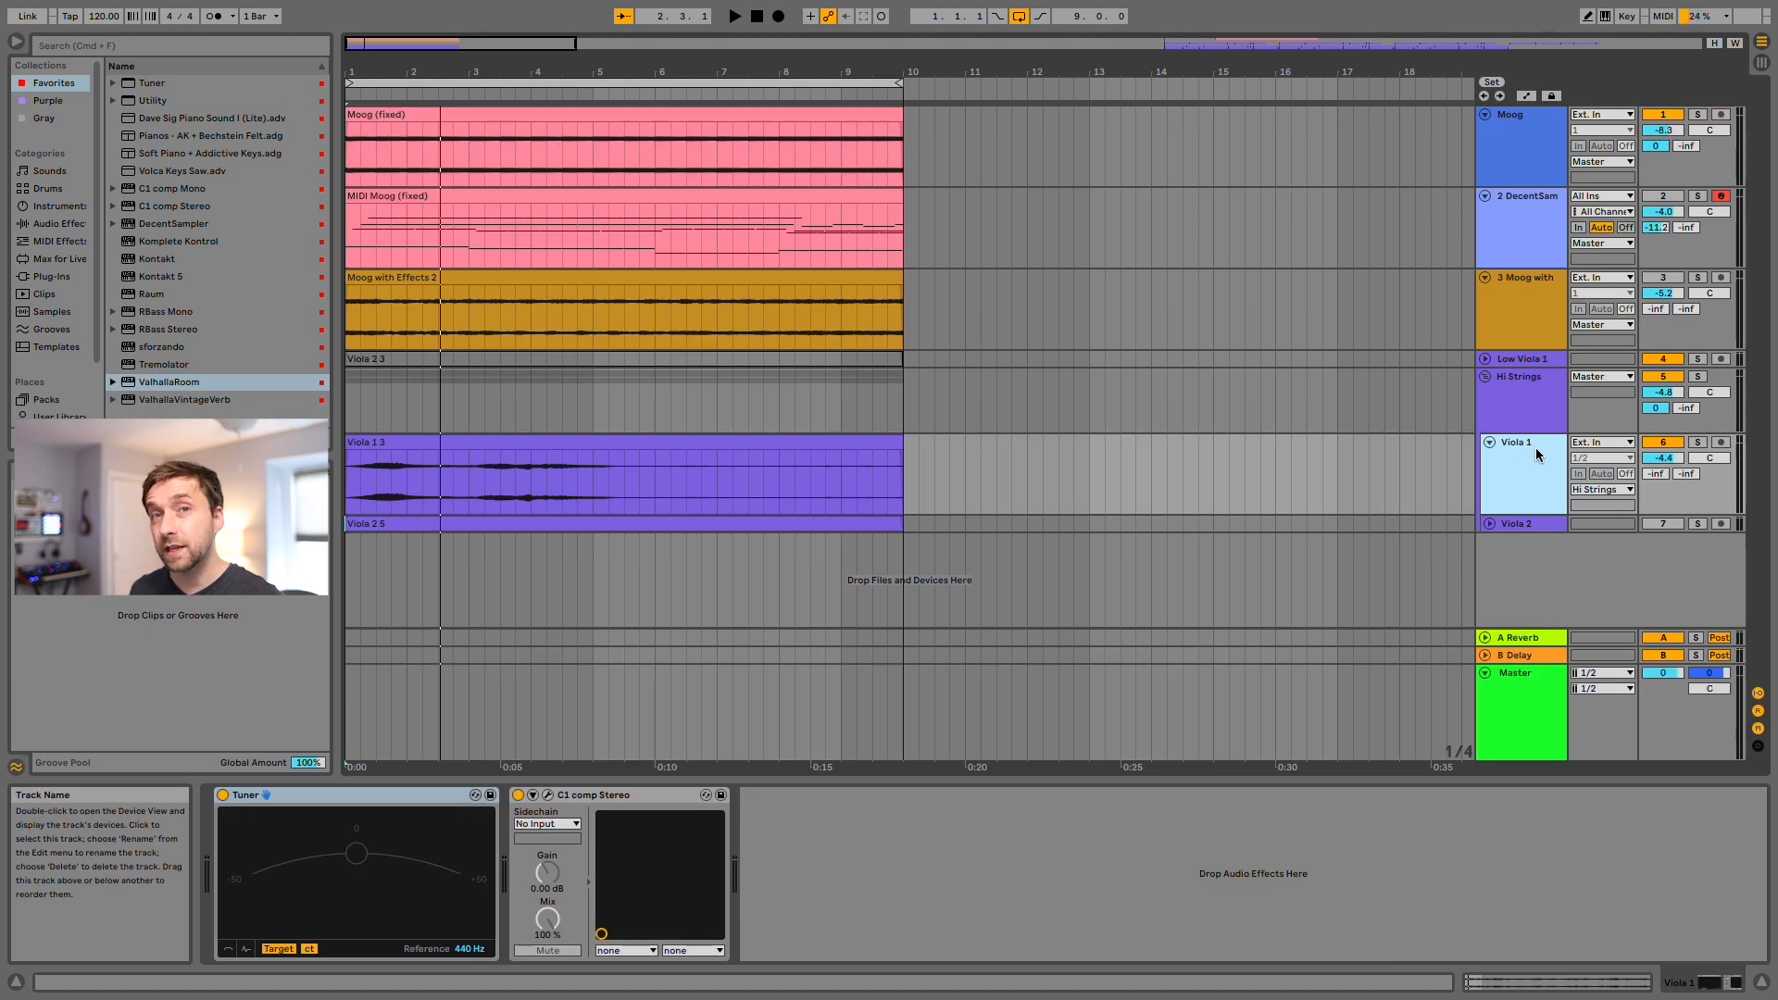
right_click(1535, 448)
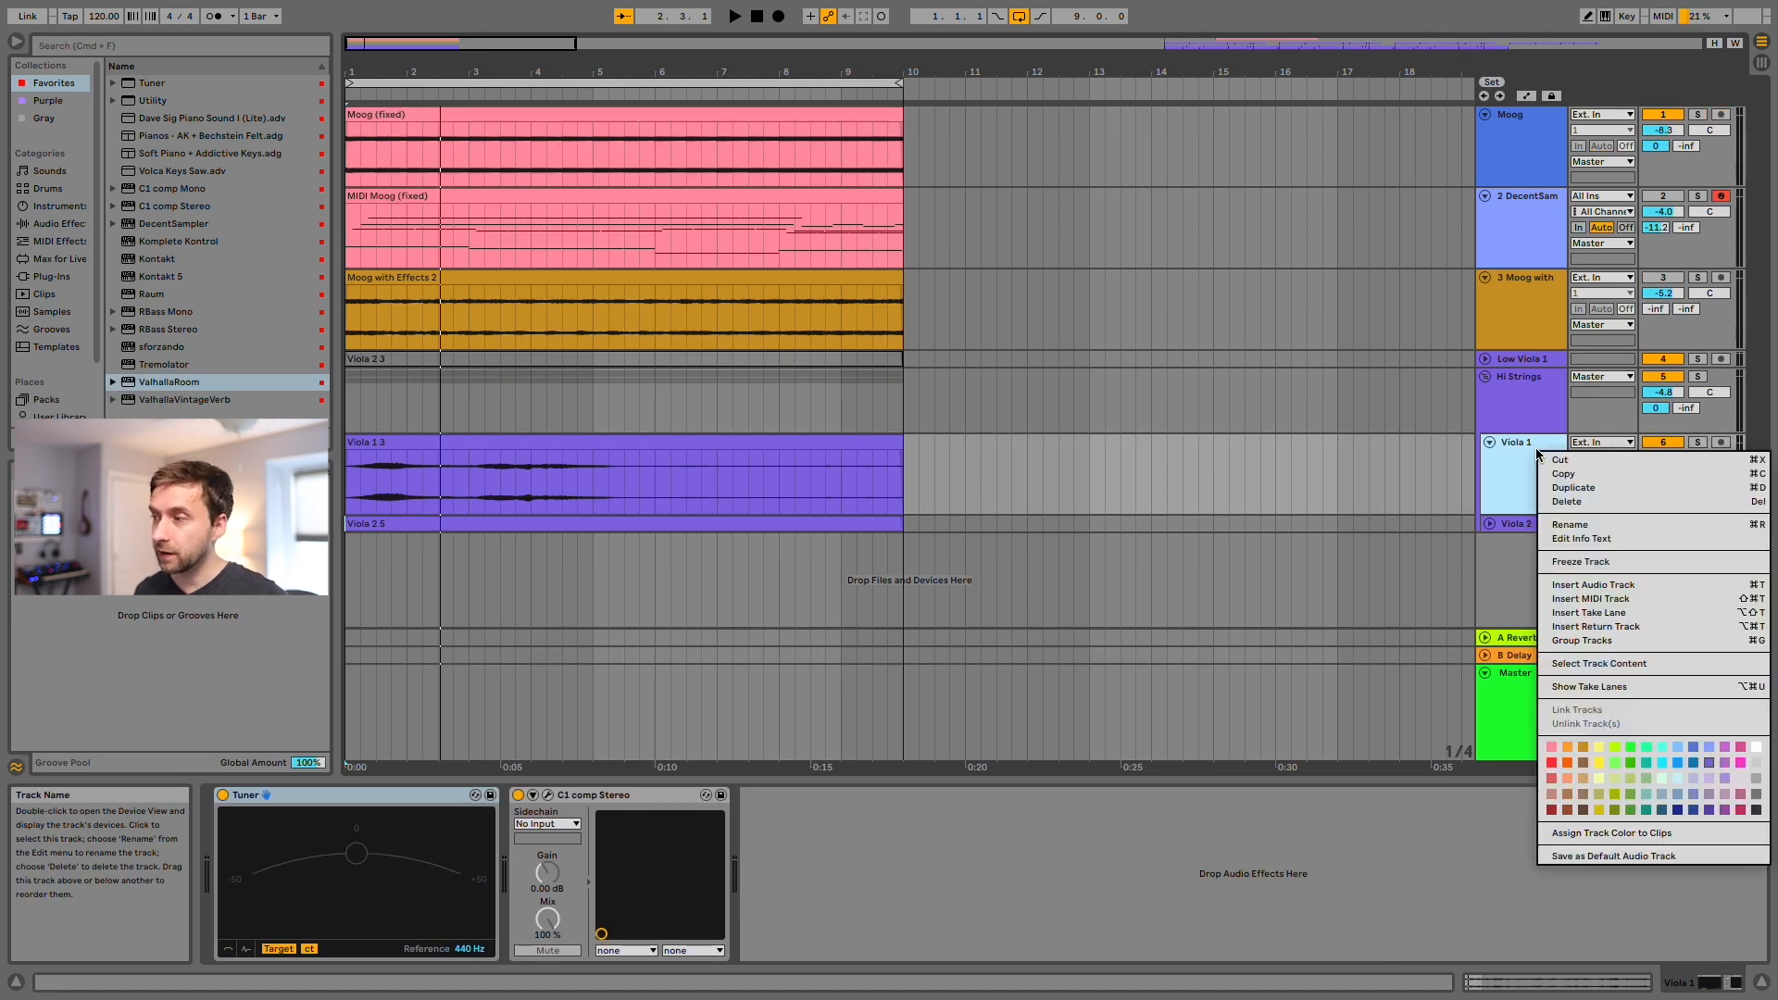
click(1590, 687)
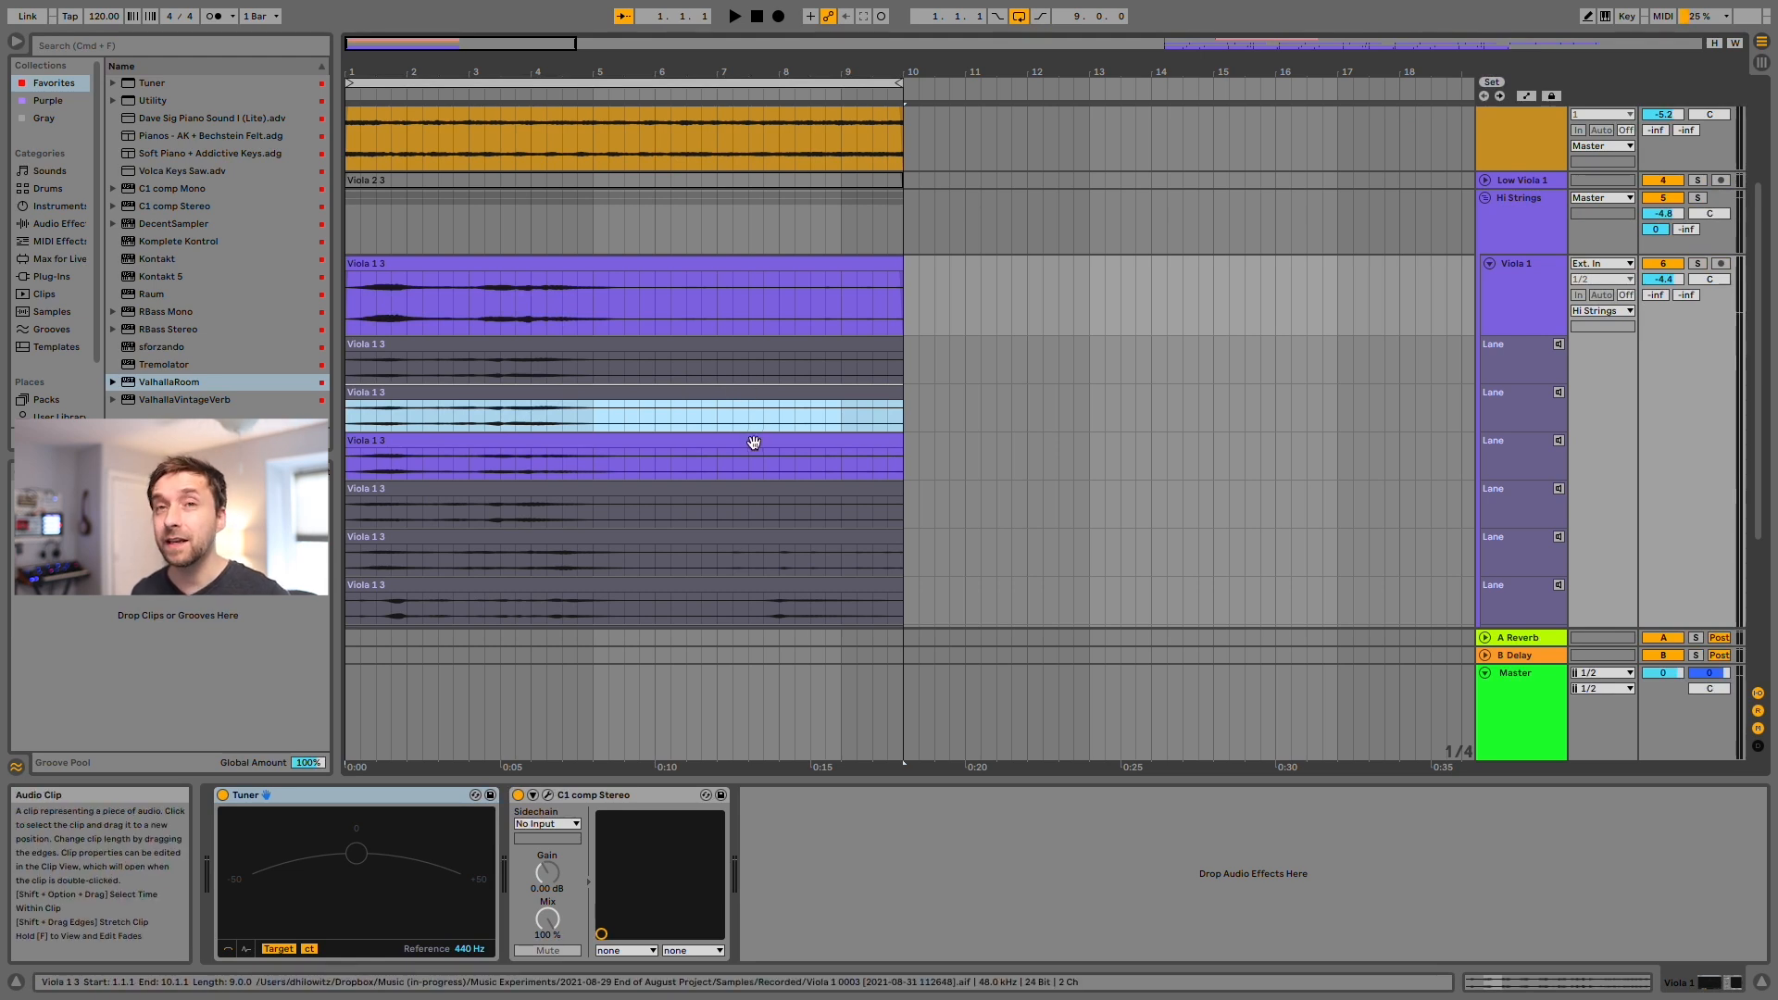
Compare the main Viola 1 clip with the takes in its third and fourth take lanes.
click(697, 266)
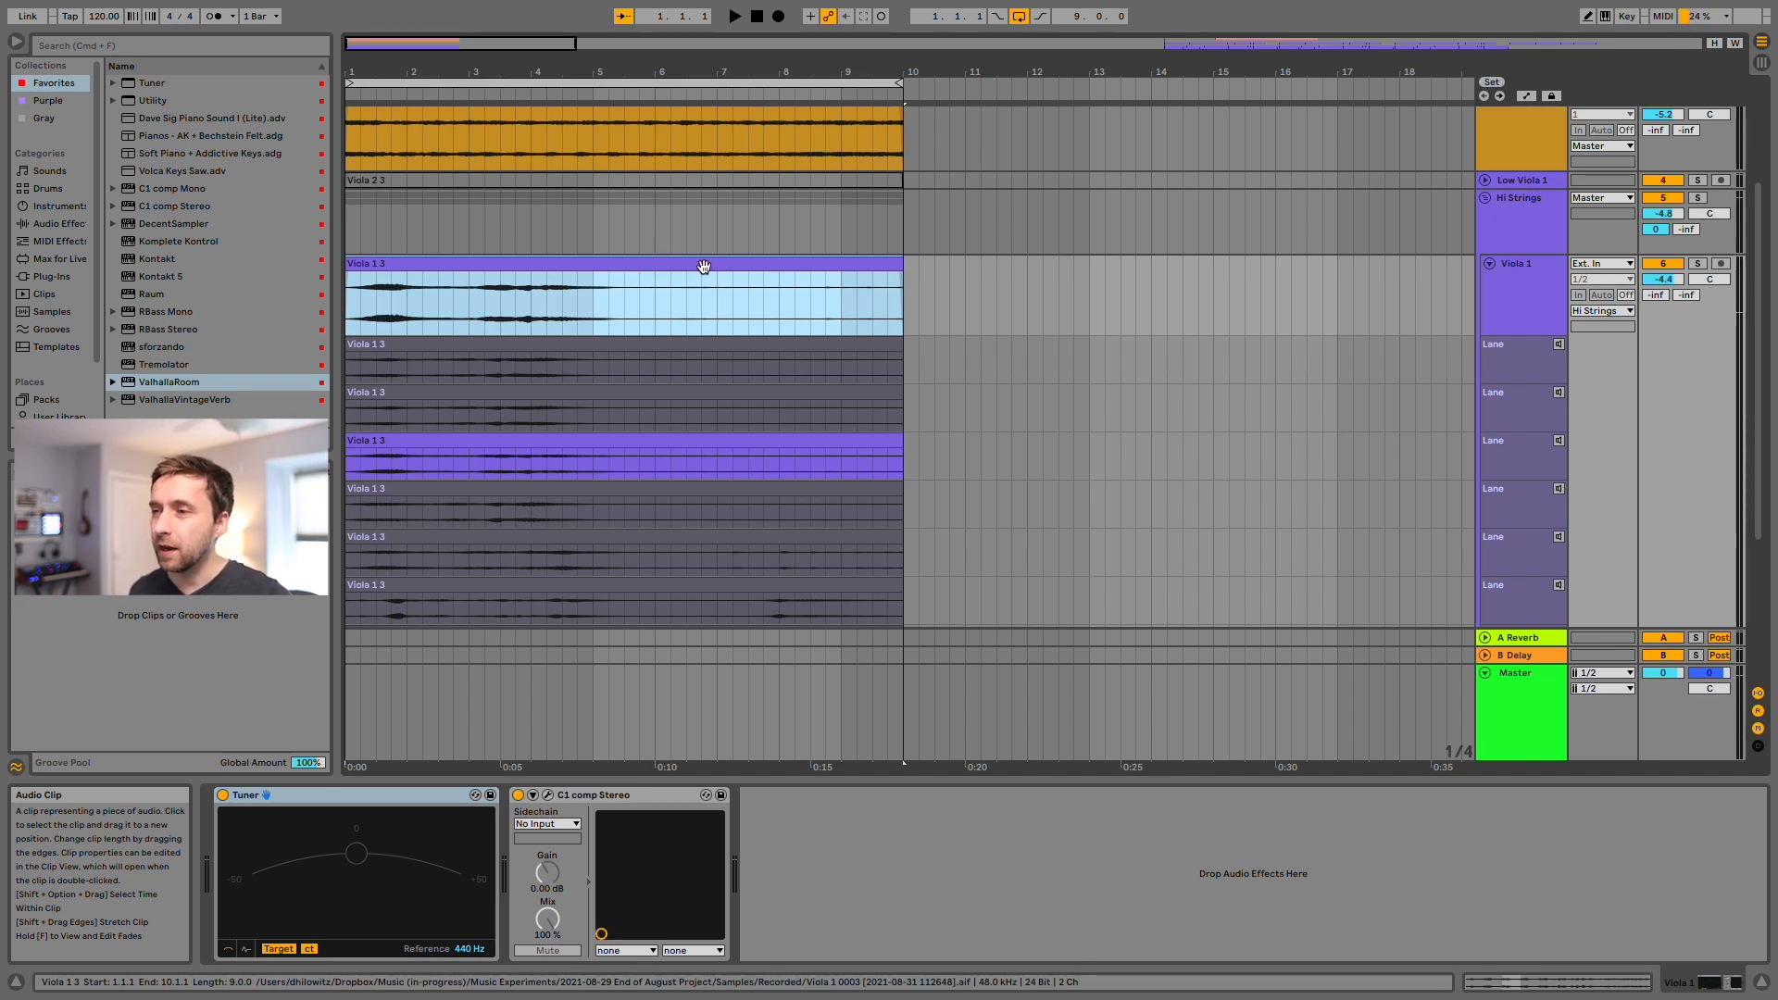
click(675, 446)
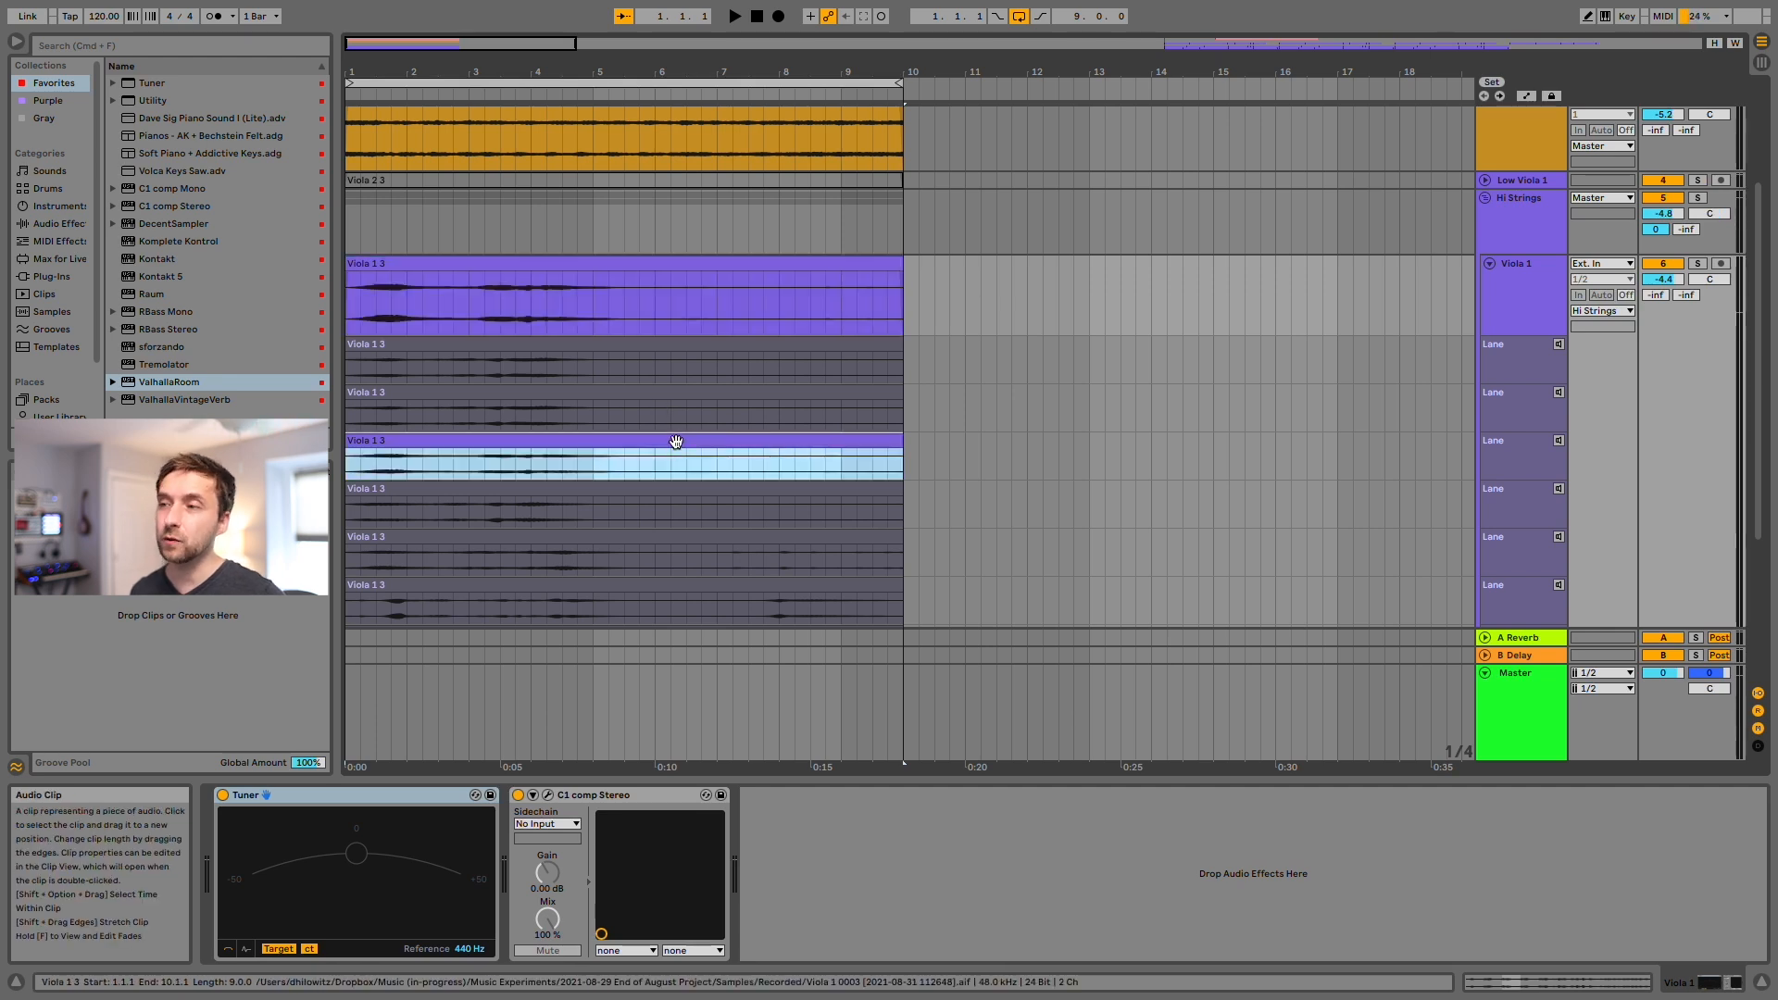
click(401, 296)
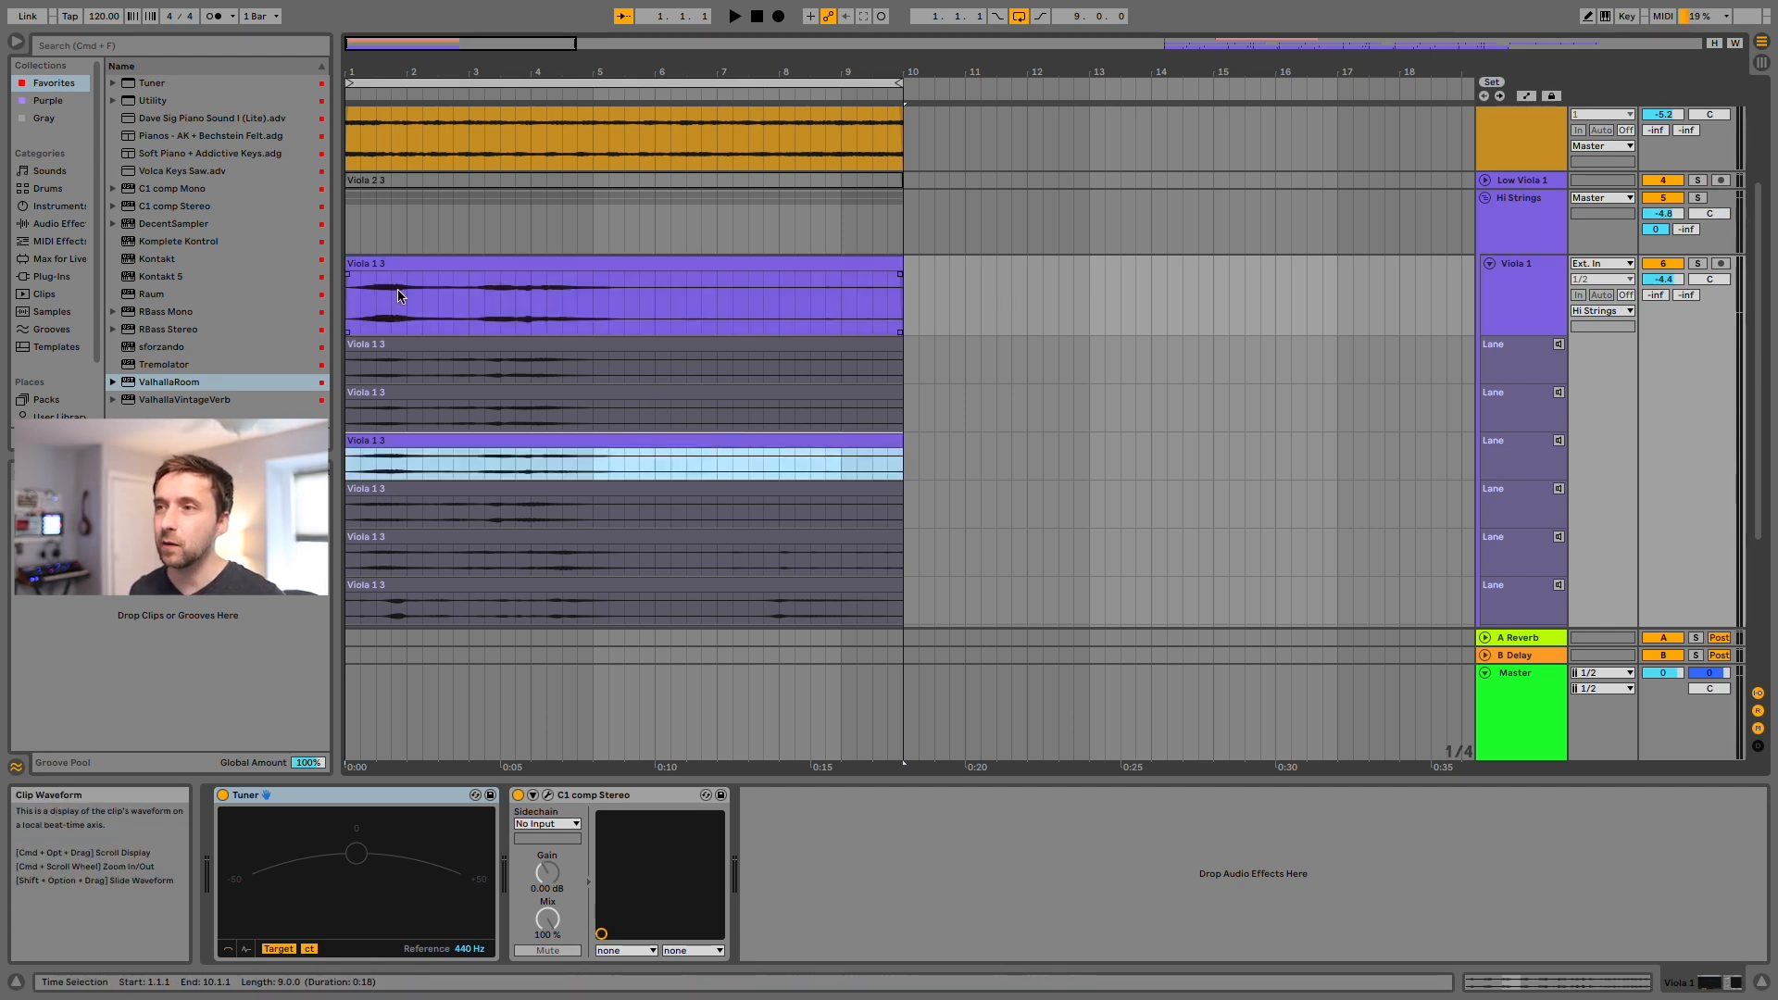
click(411, 262)
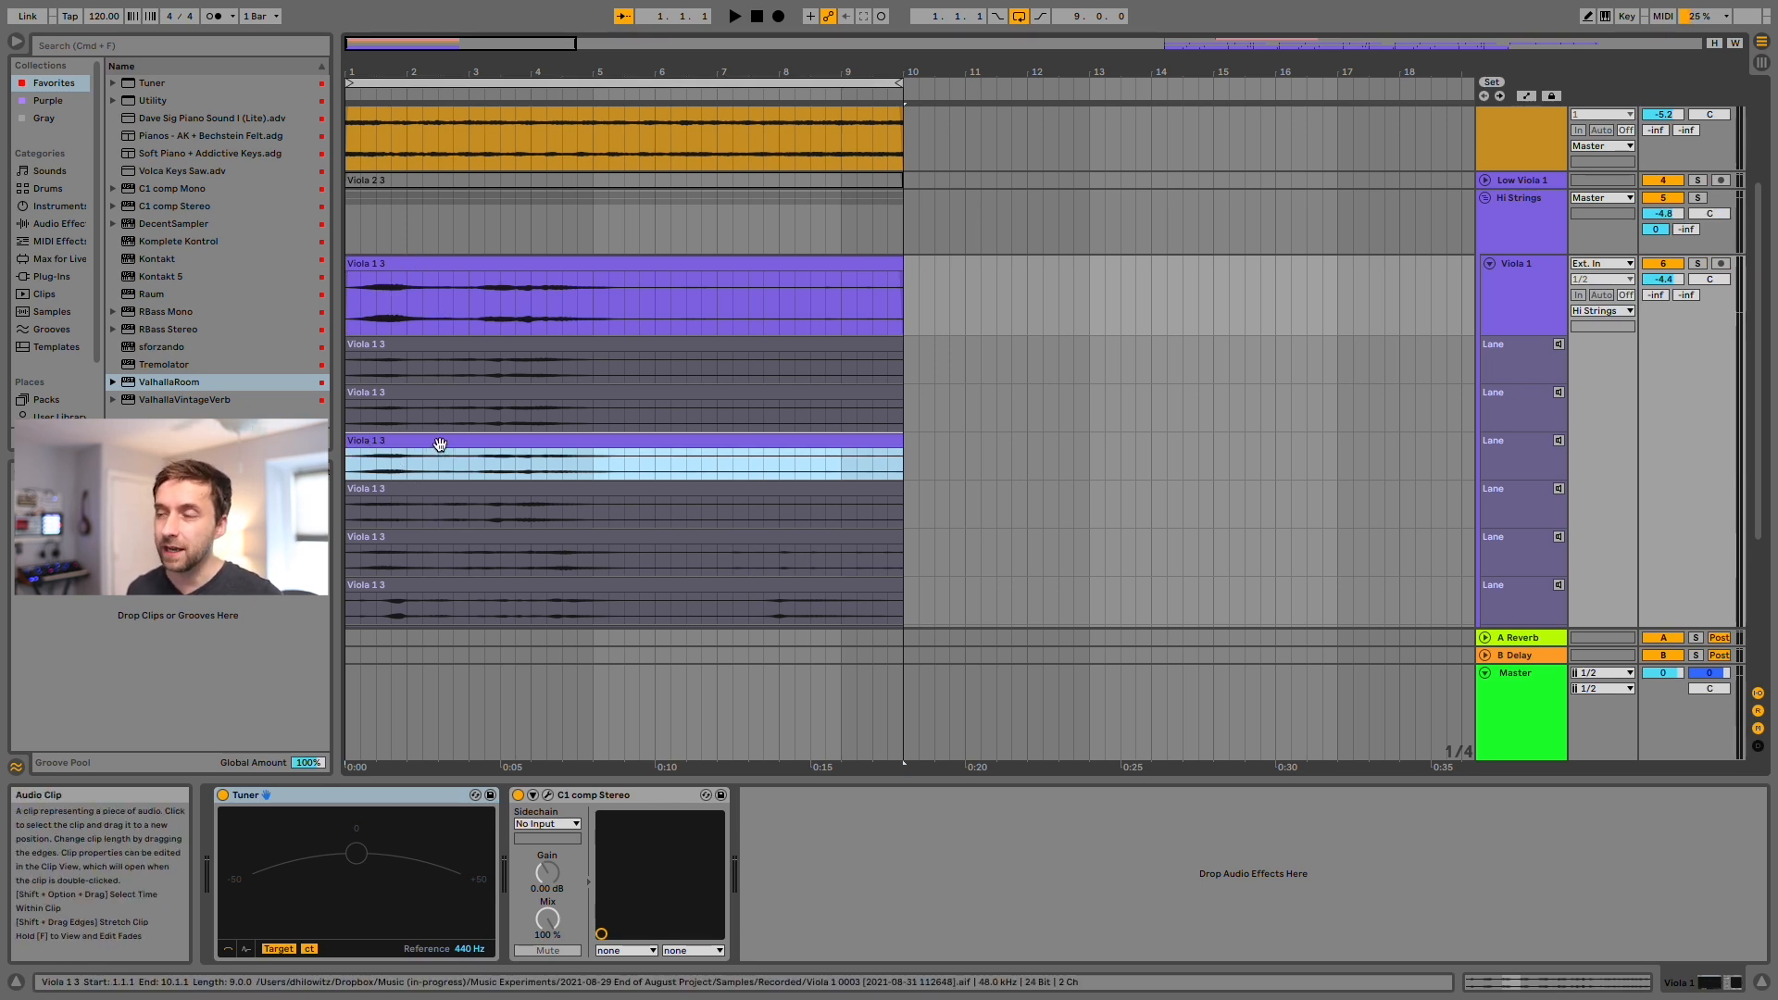
click(436, 497)
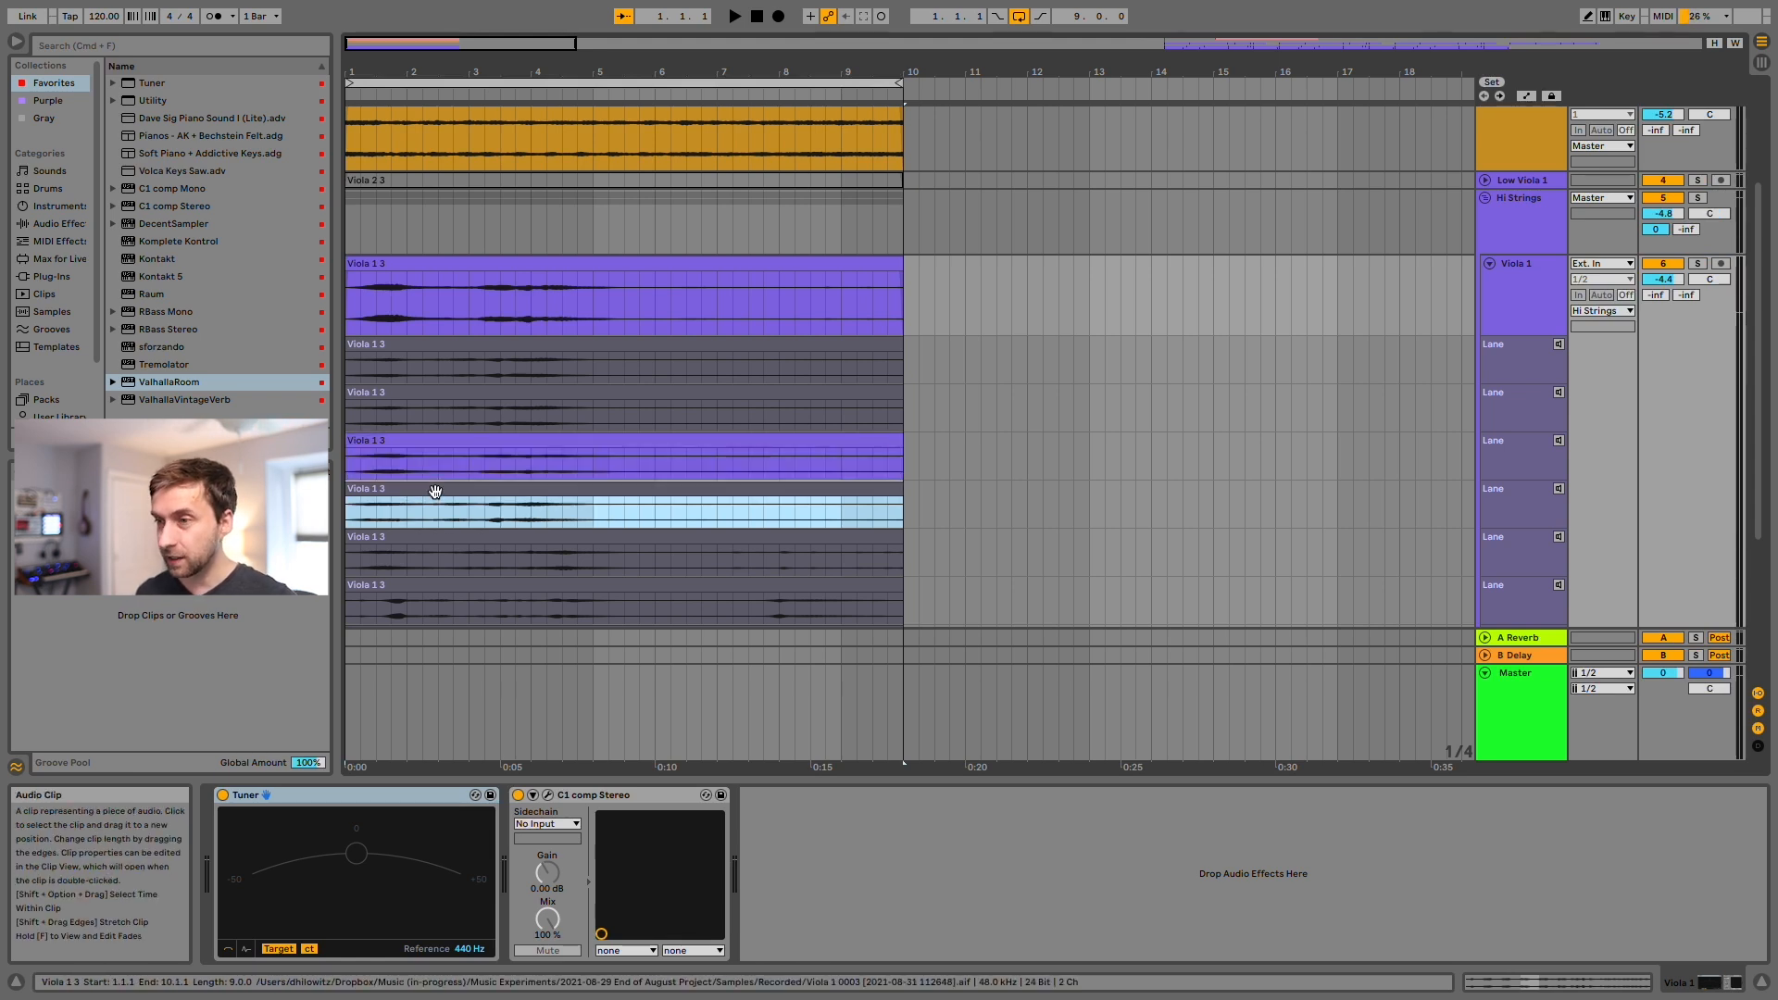
Copy the fourth take lane's clip to the main Viola 1 lane and split the third lane's clip at 3.1.1.
click(436, 492)
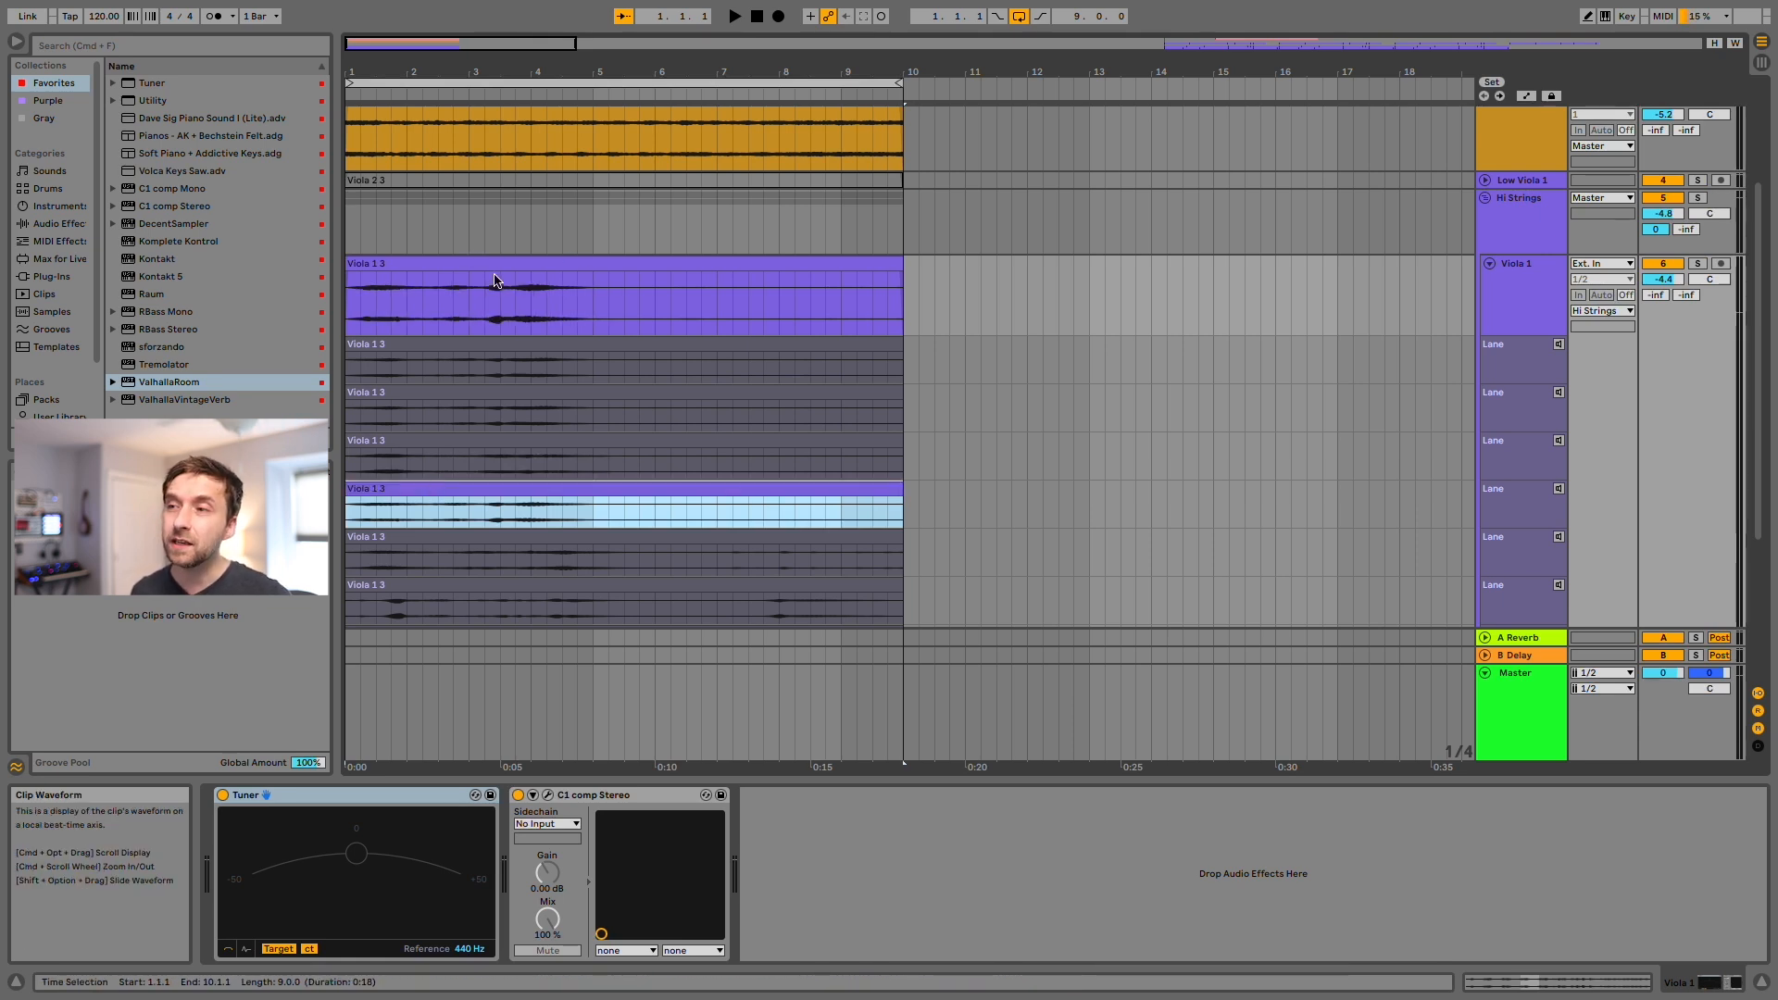
click(467, 466)
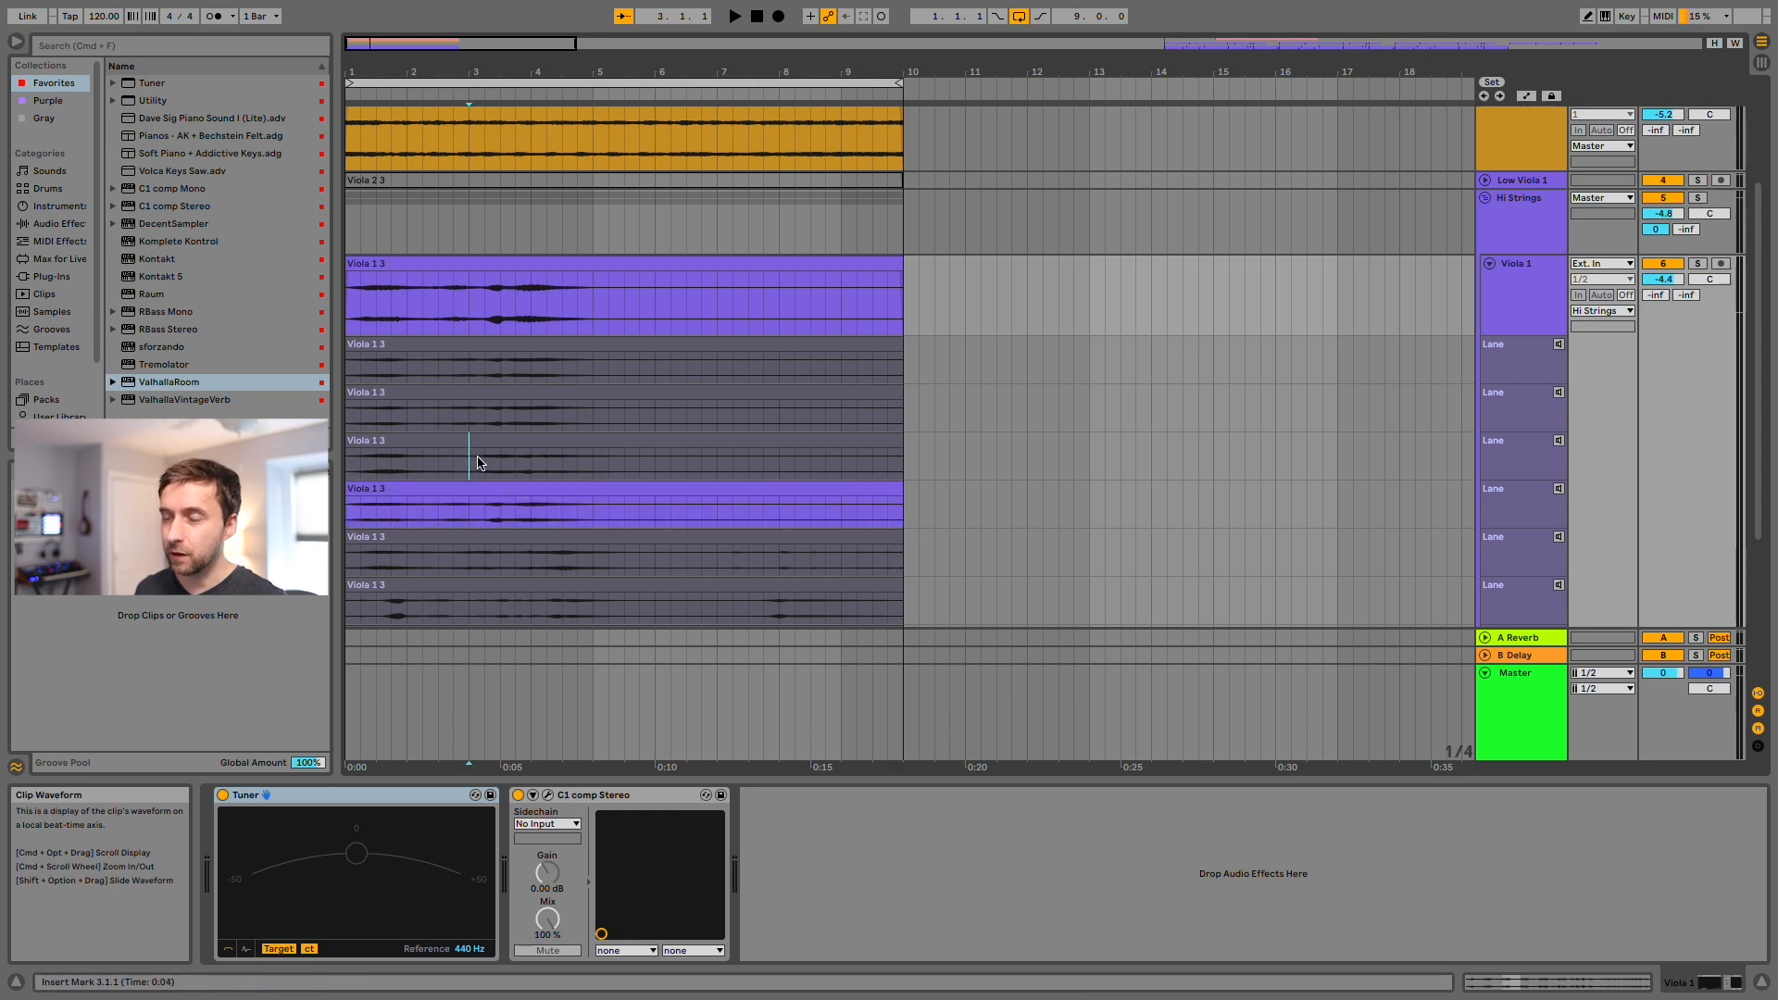
key(super+e)
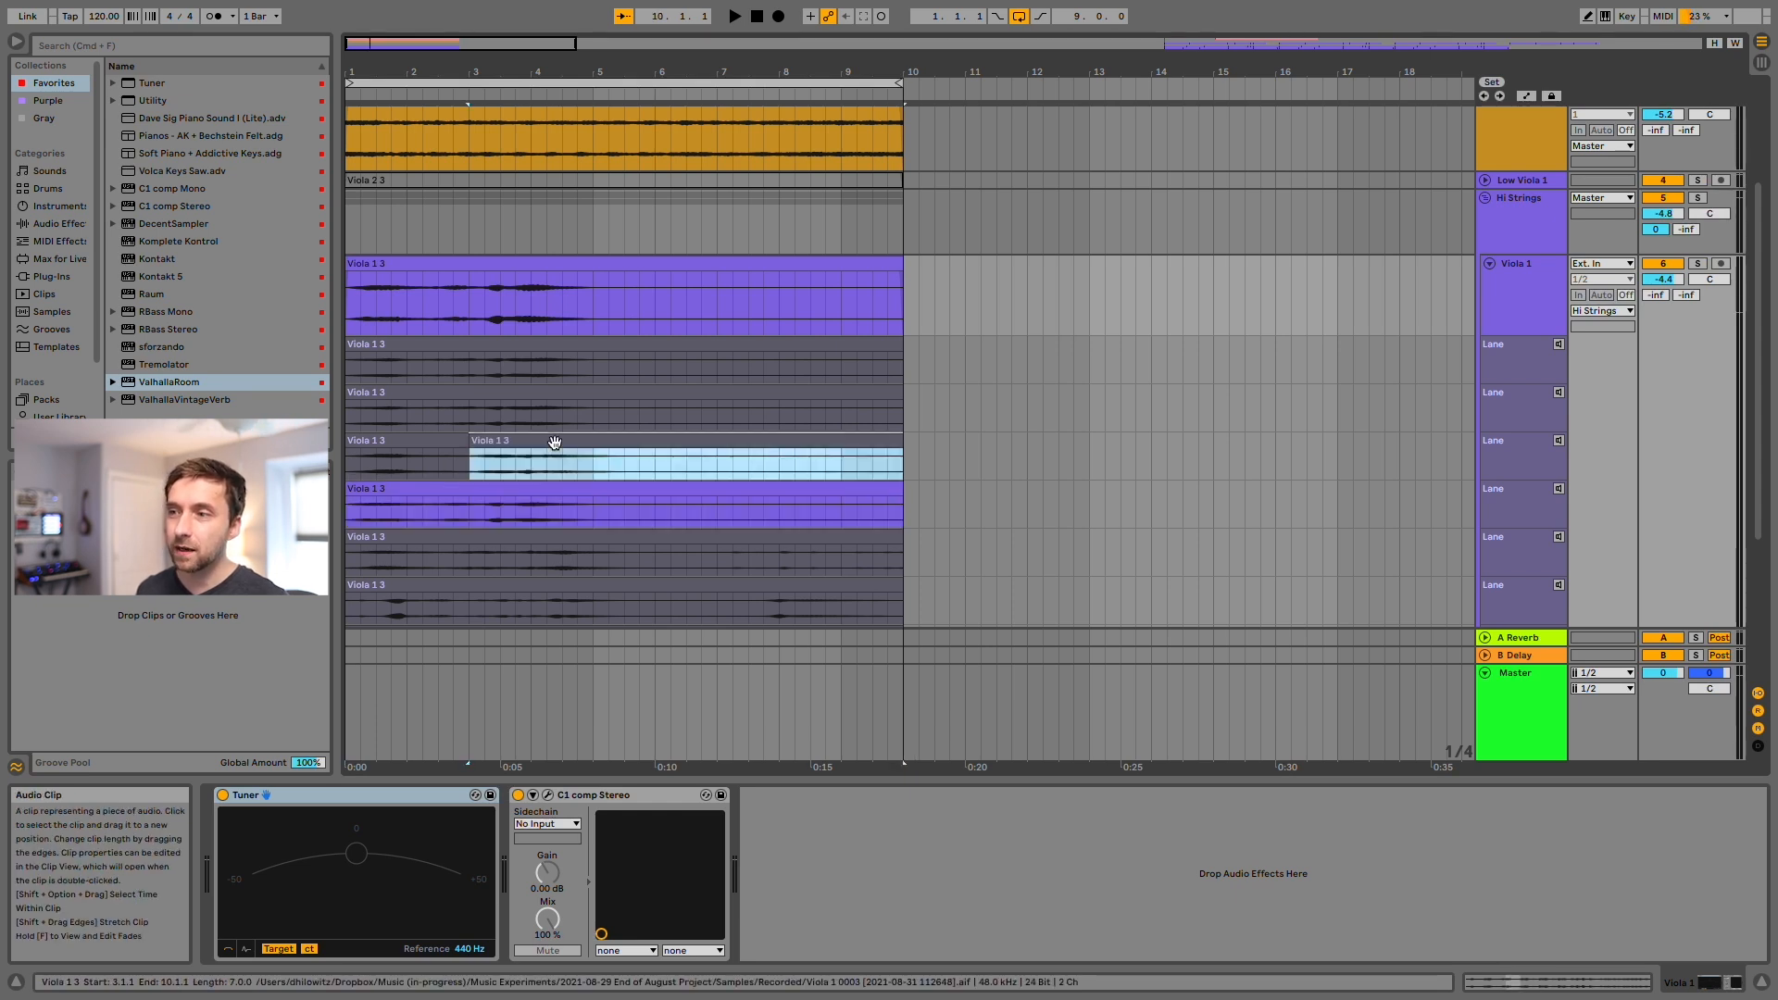
click(469, 475)
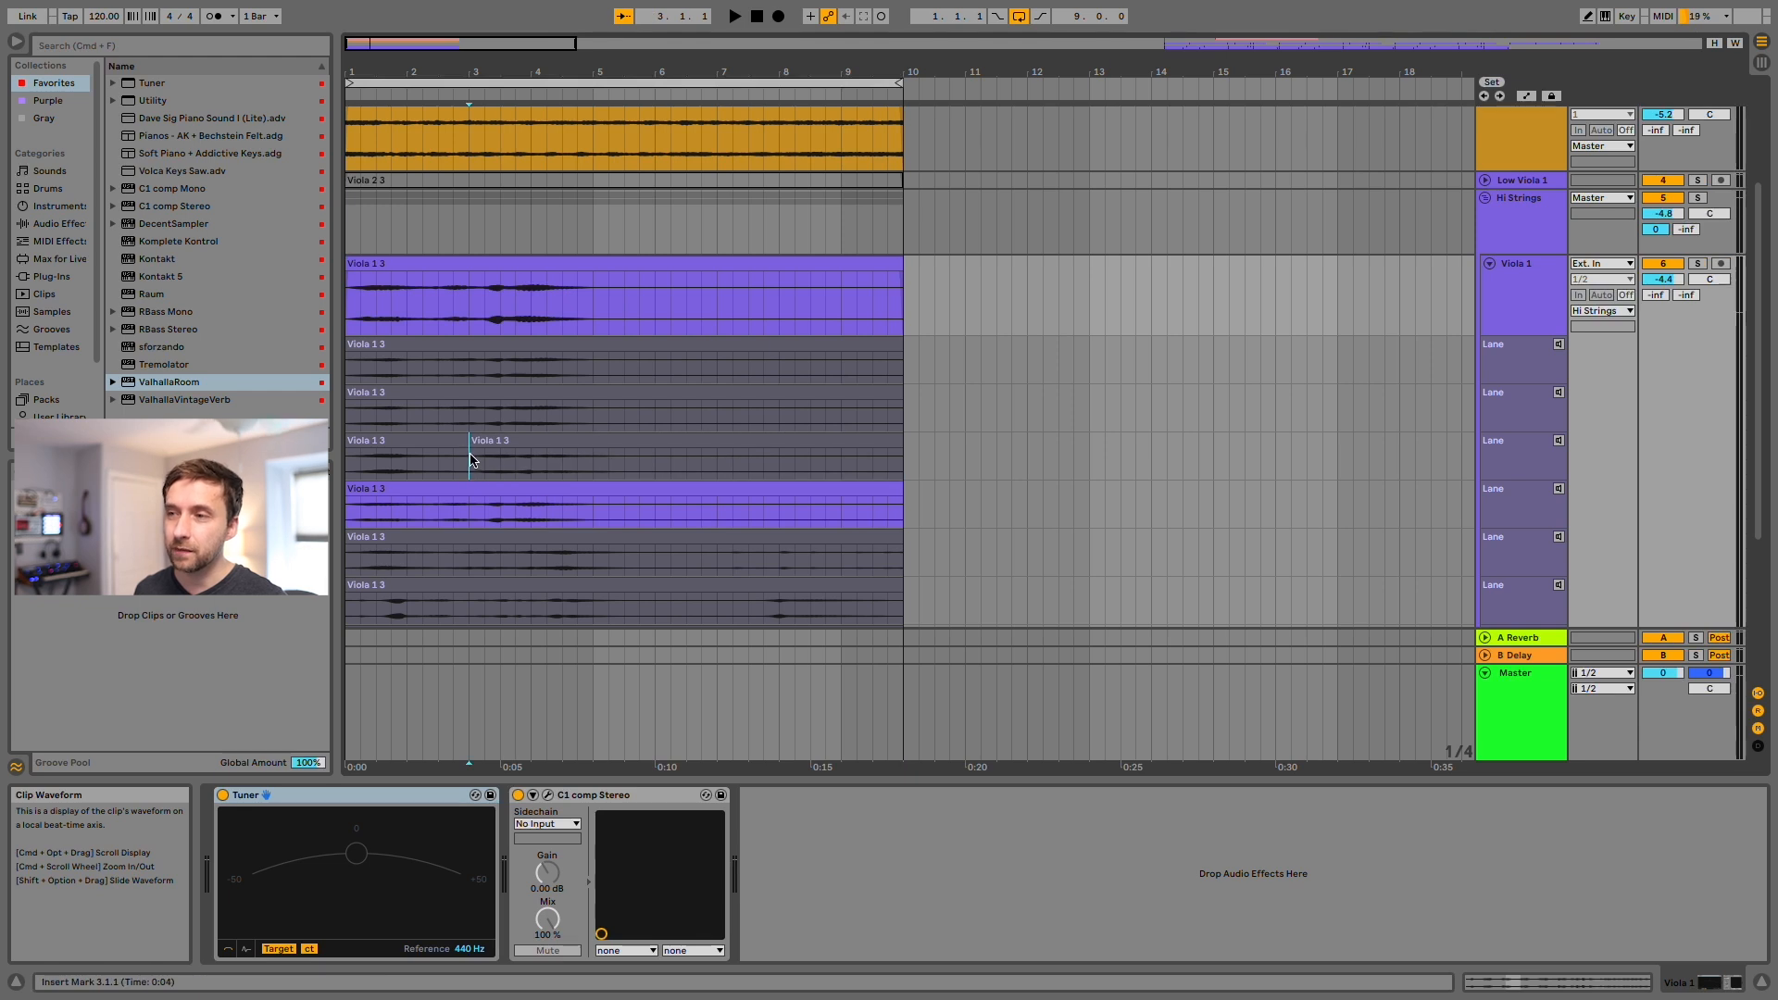
right_click(470, 461)
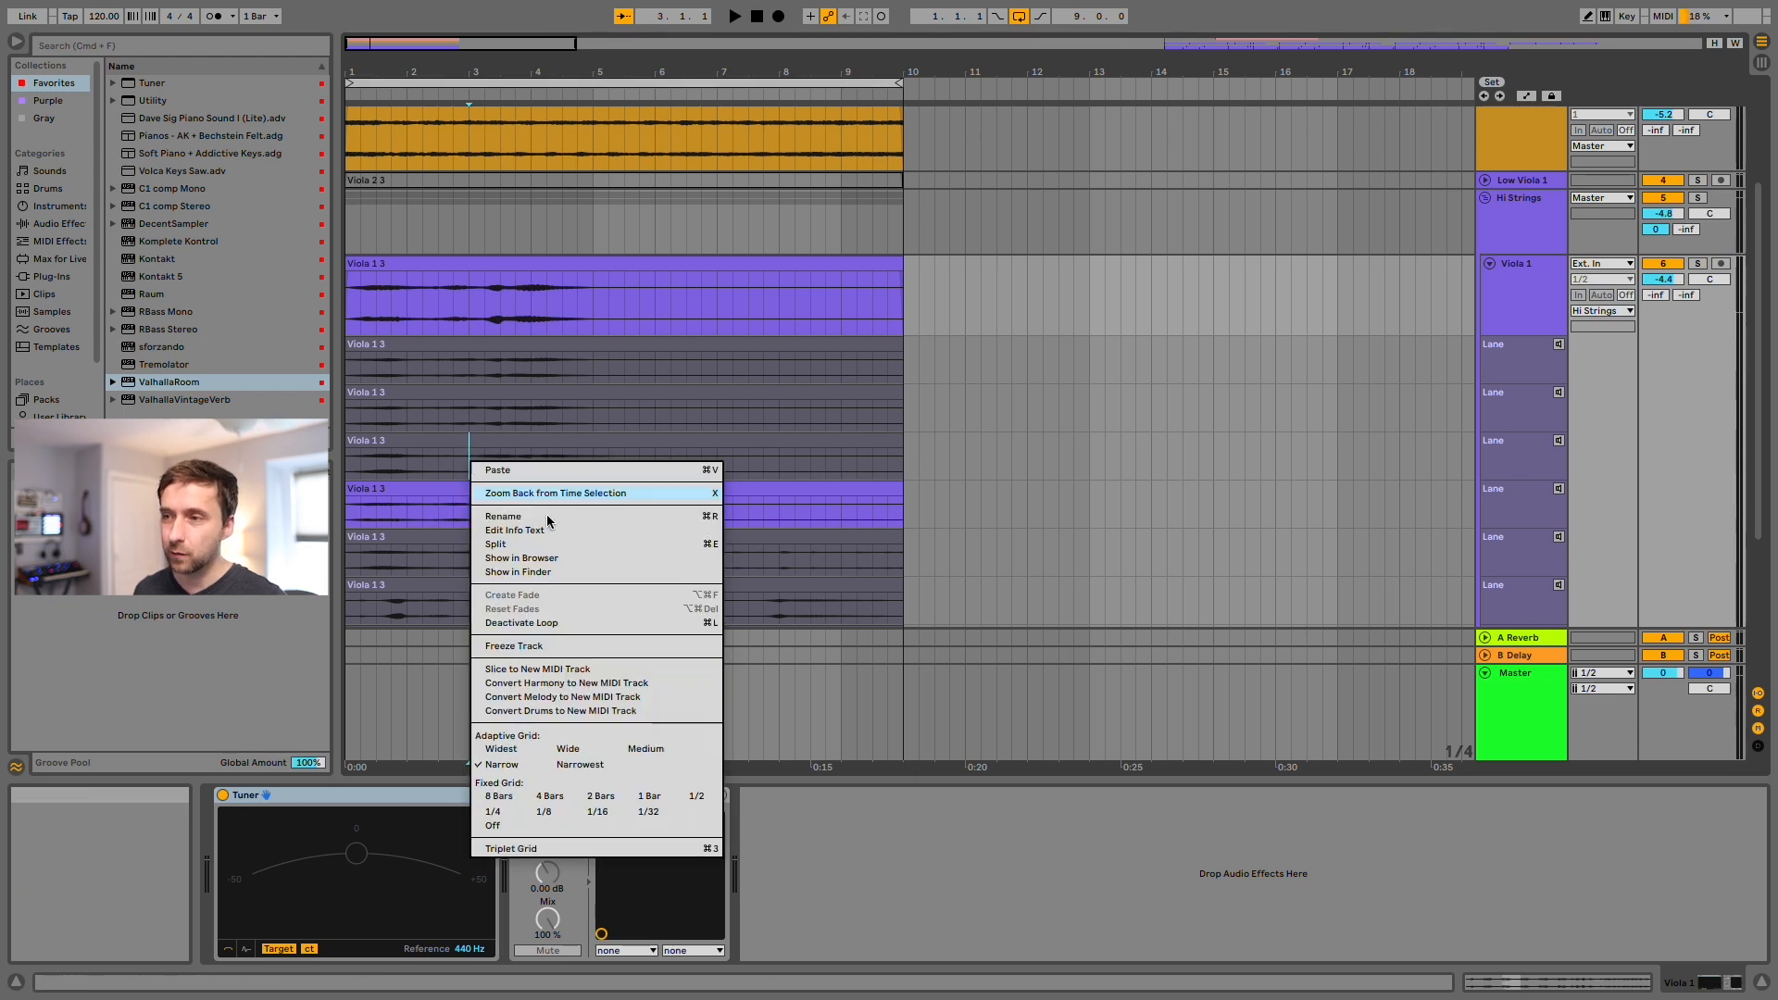
click(718, 545)
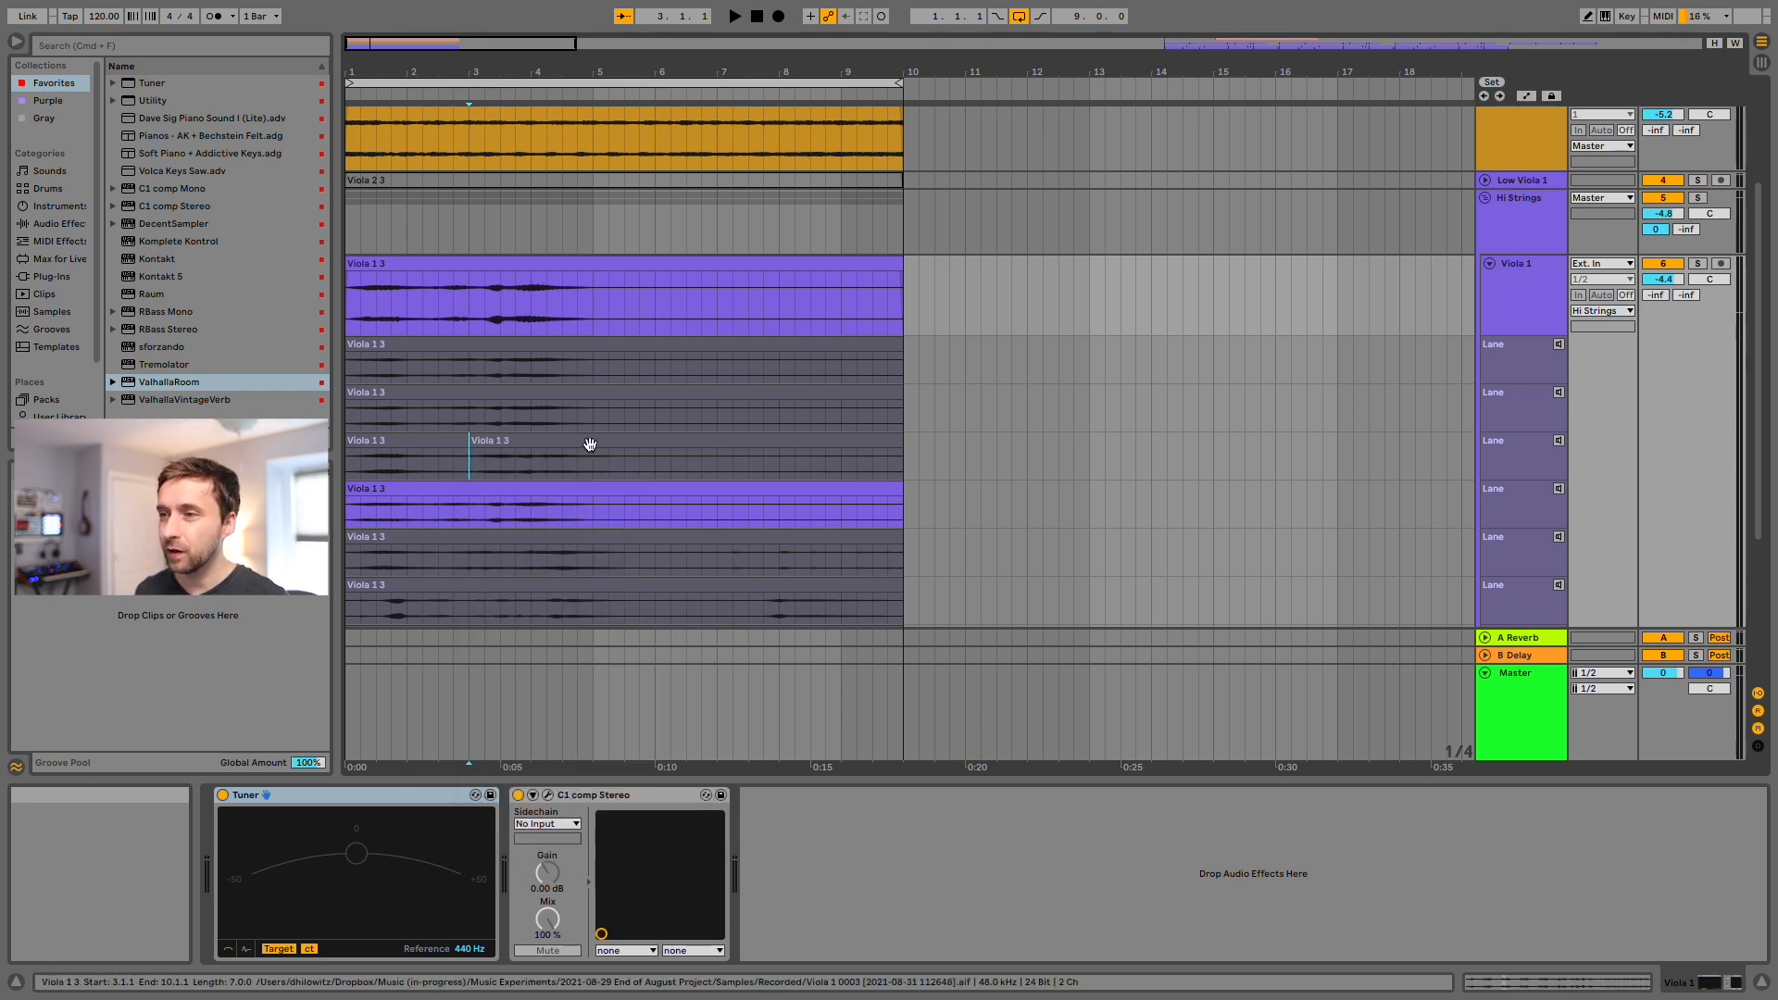
Copy the third lane's clip from 3.1.1 onward to the main lane and open the clip for editing.
click(560, 440)
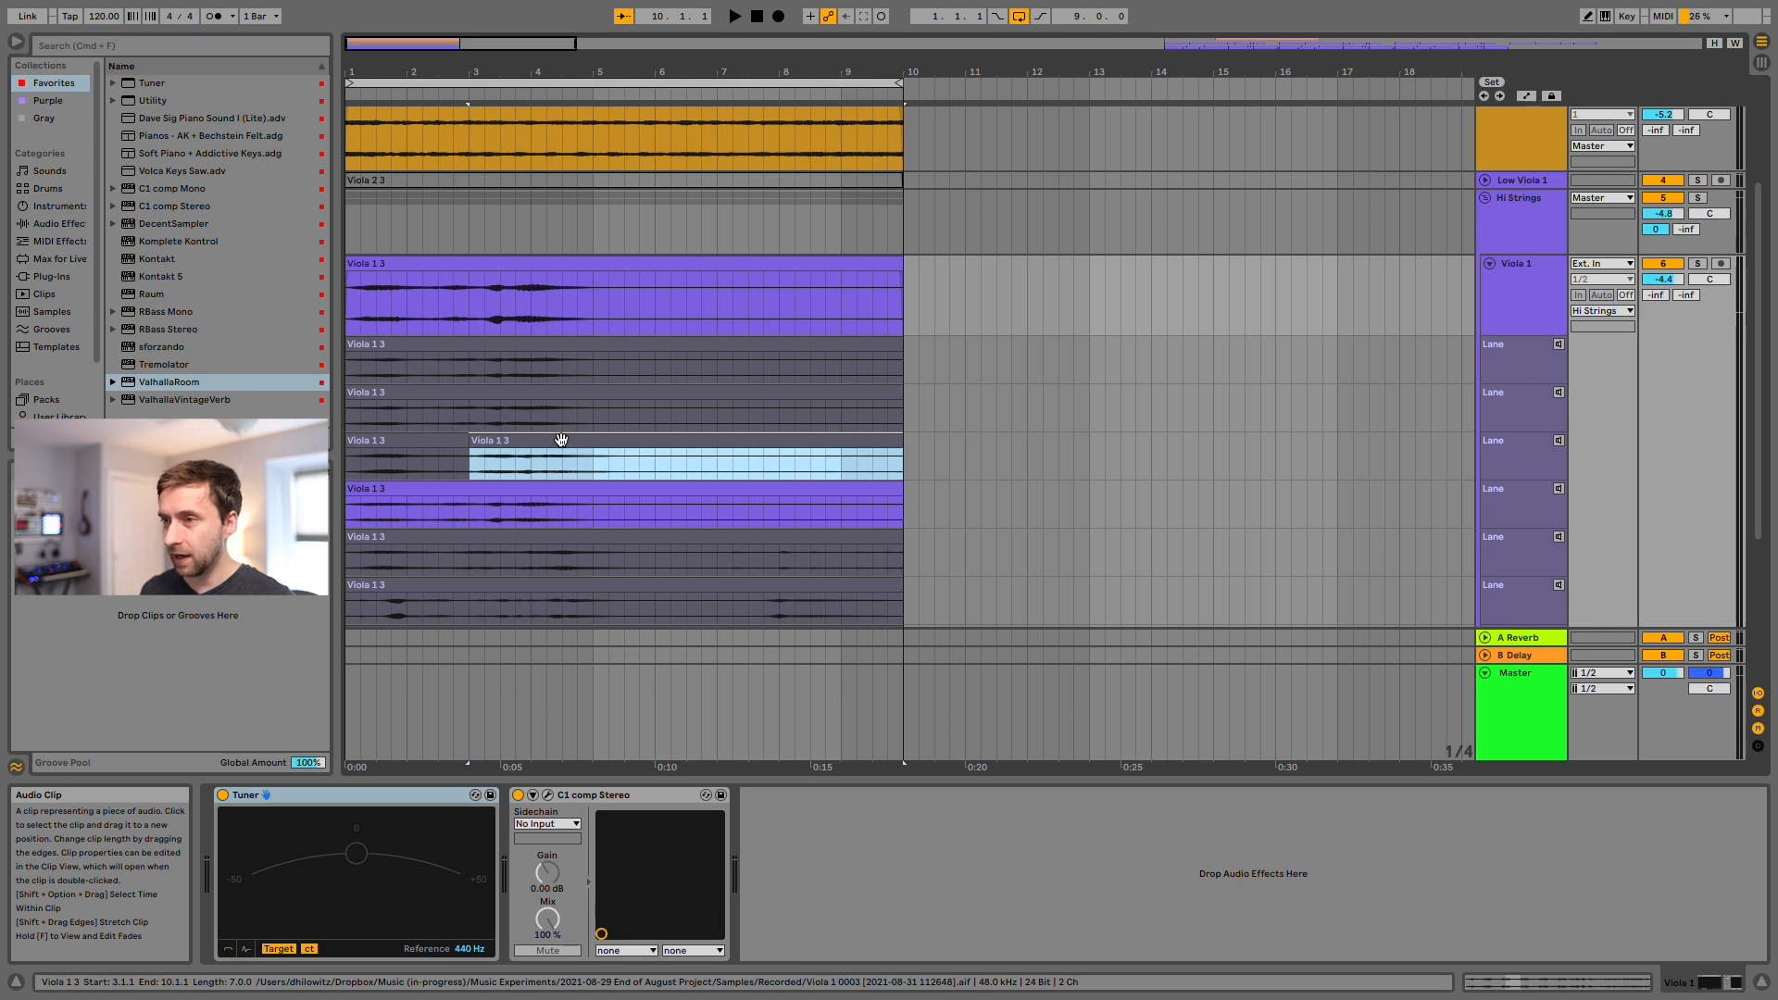
key(Return)
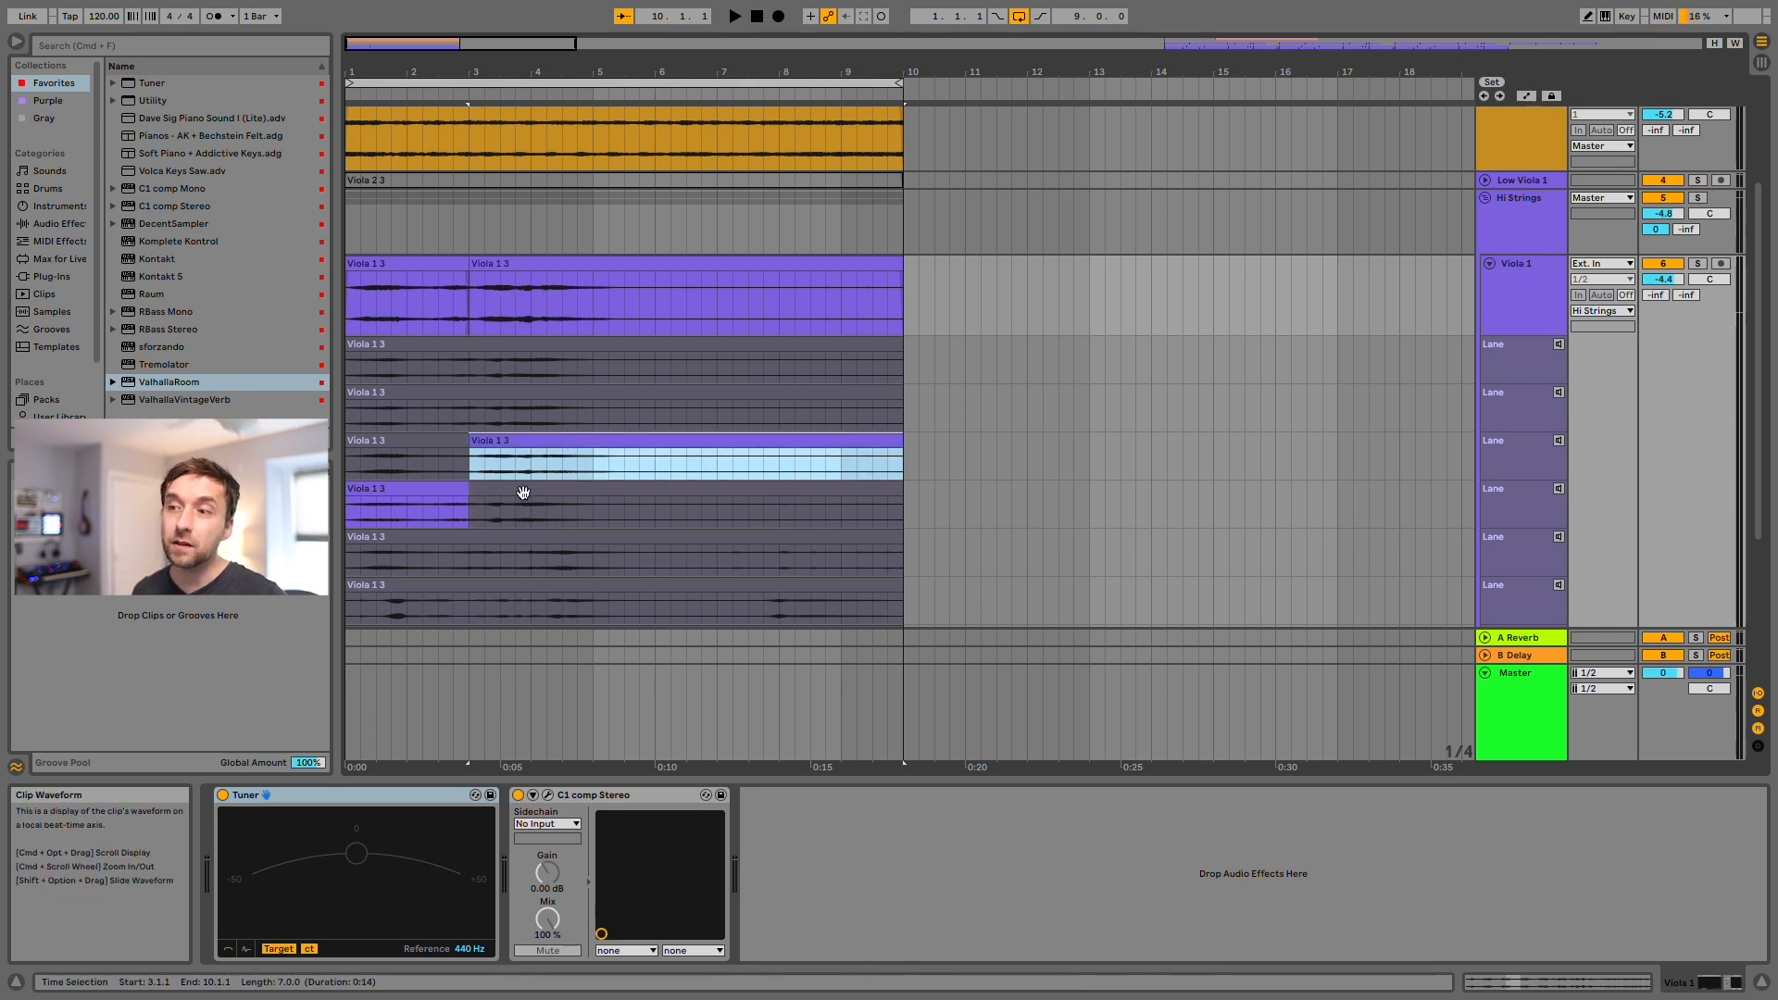
double_click(567, 460)
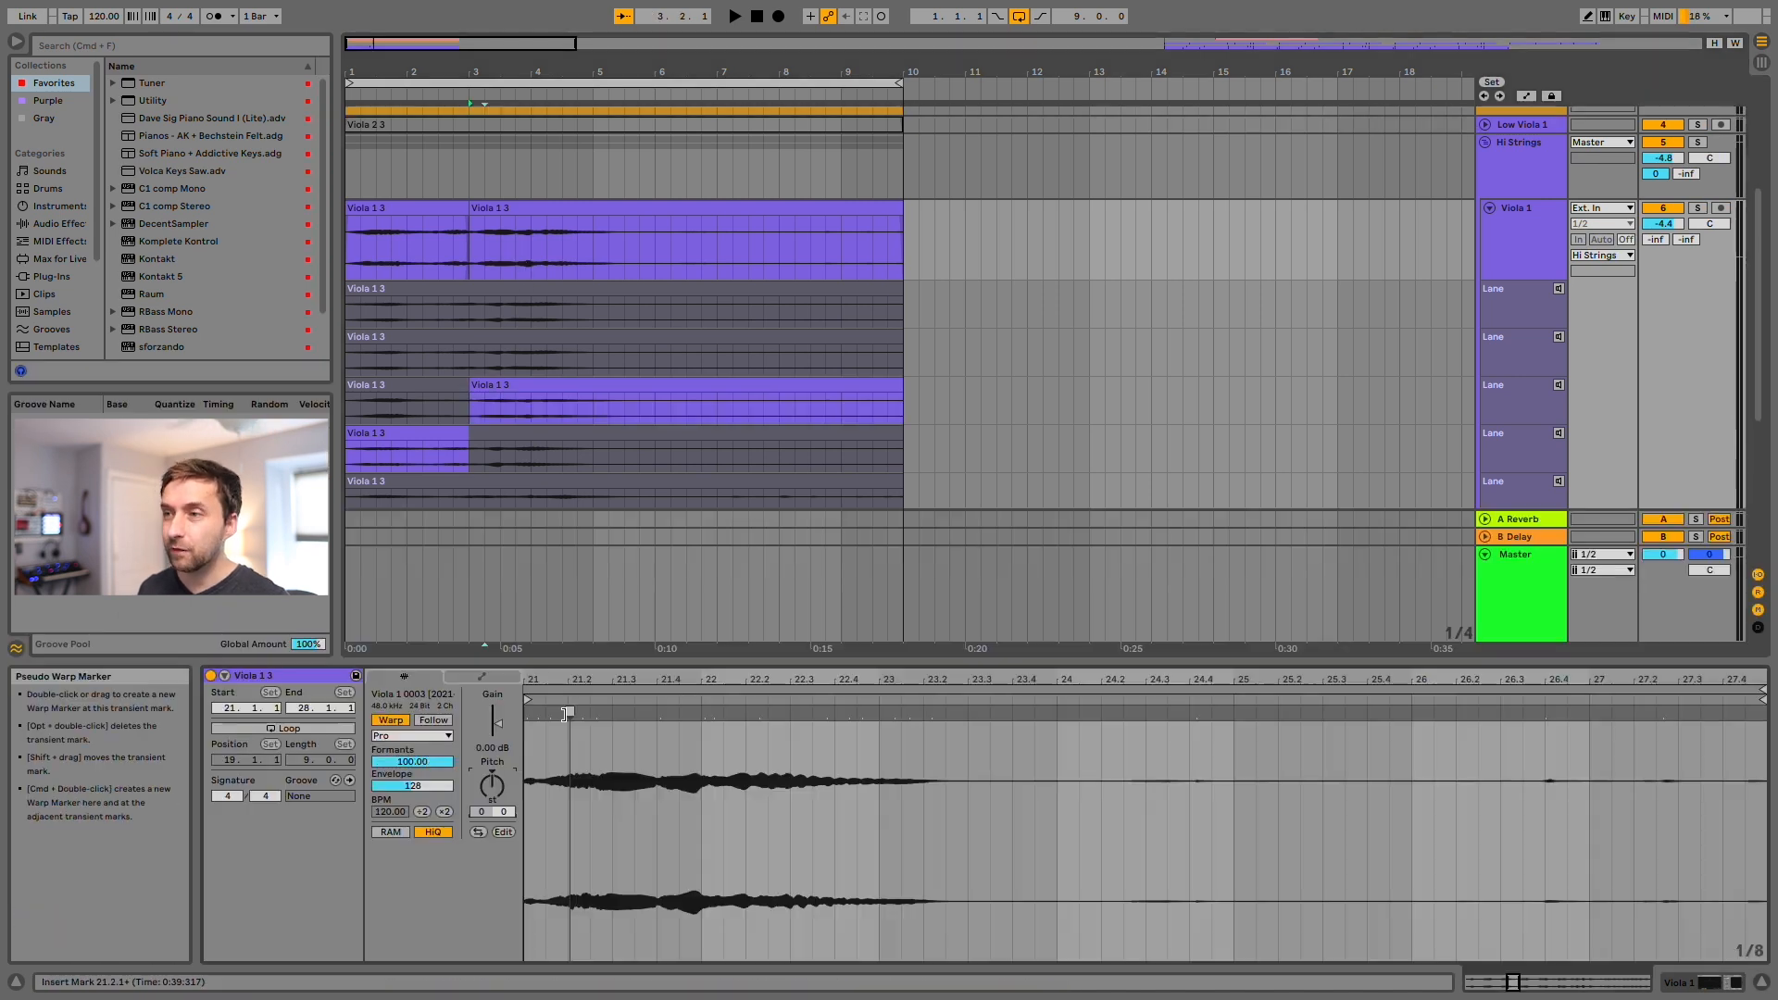
click(545, 213)
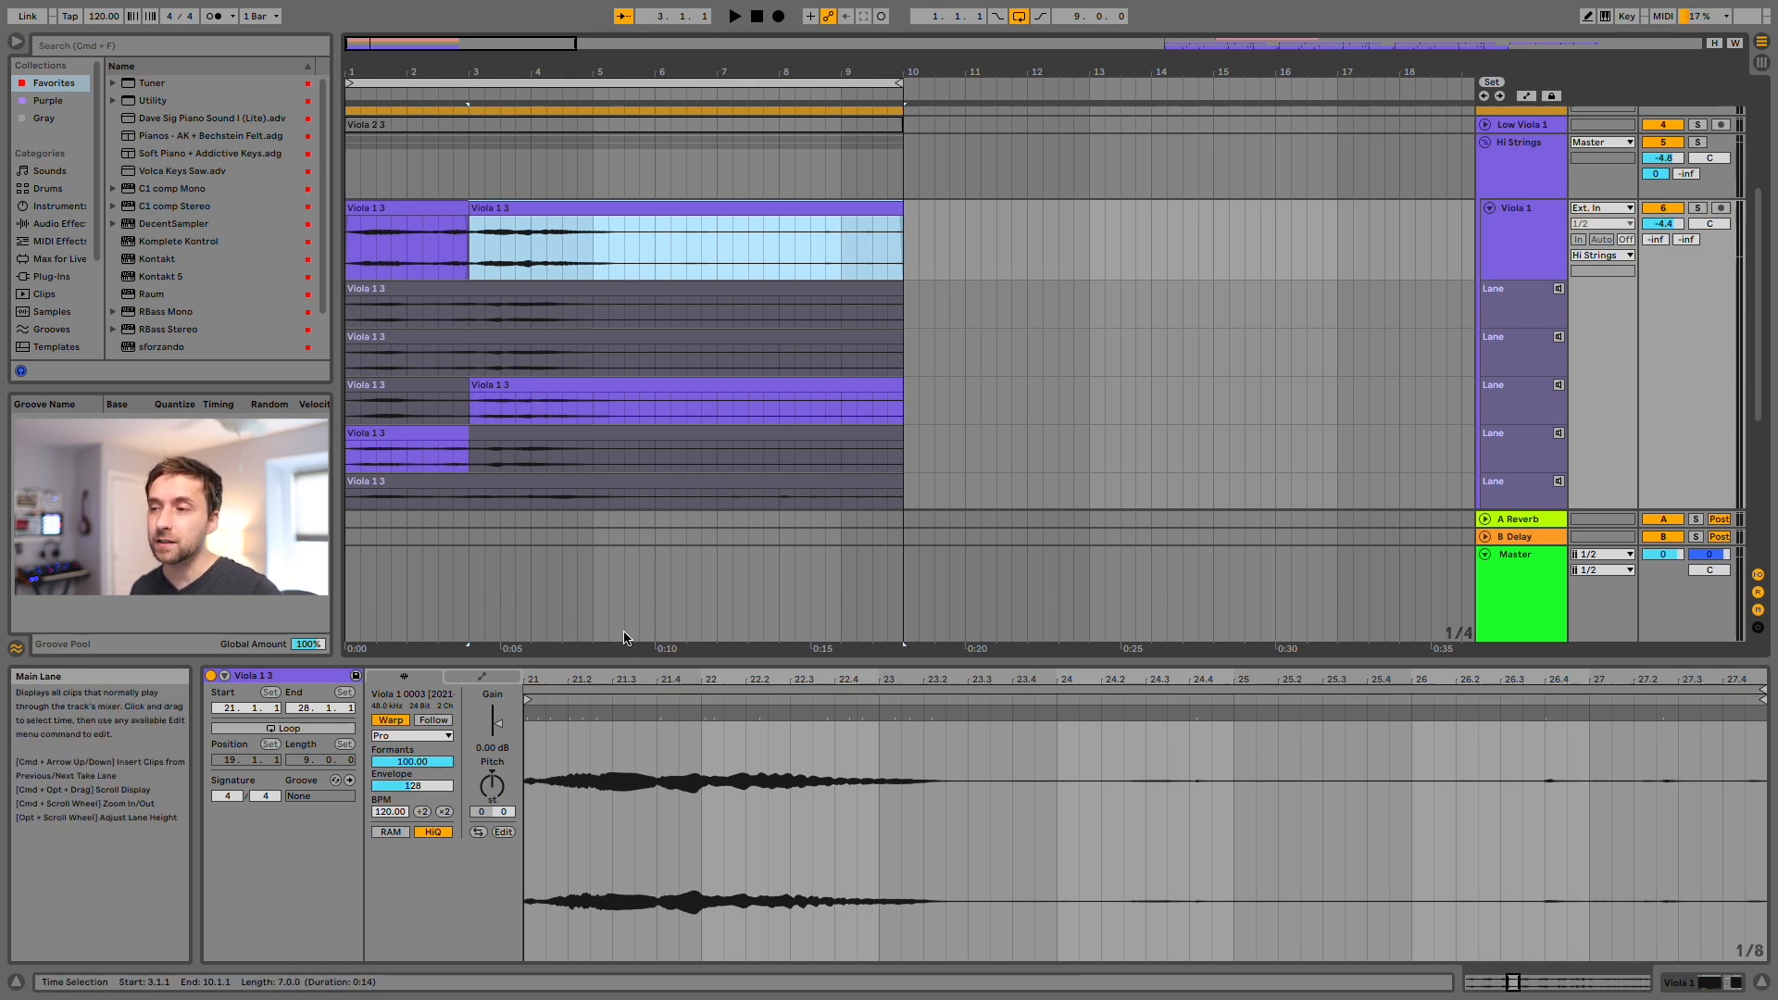
Add a warp marker at 21.4 in the third lane's clip, stretch the bar 22 transient to 22.4, and recopy the clip to the main lane.
click(658, 720)
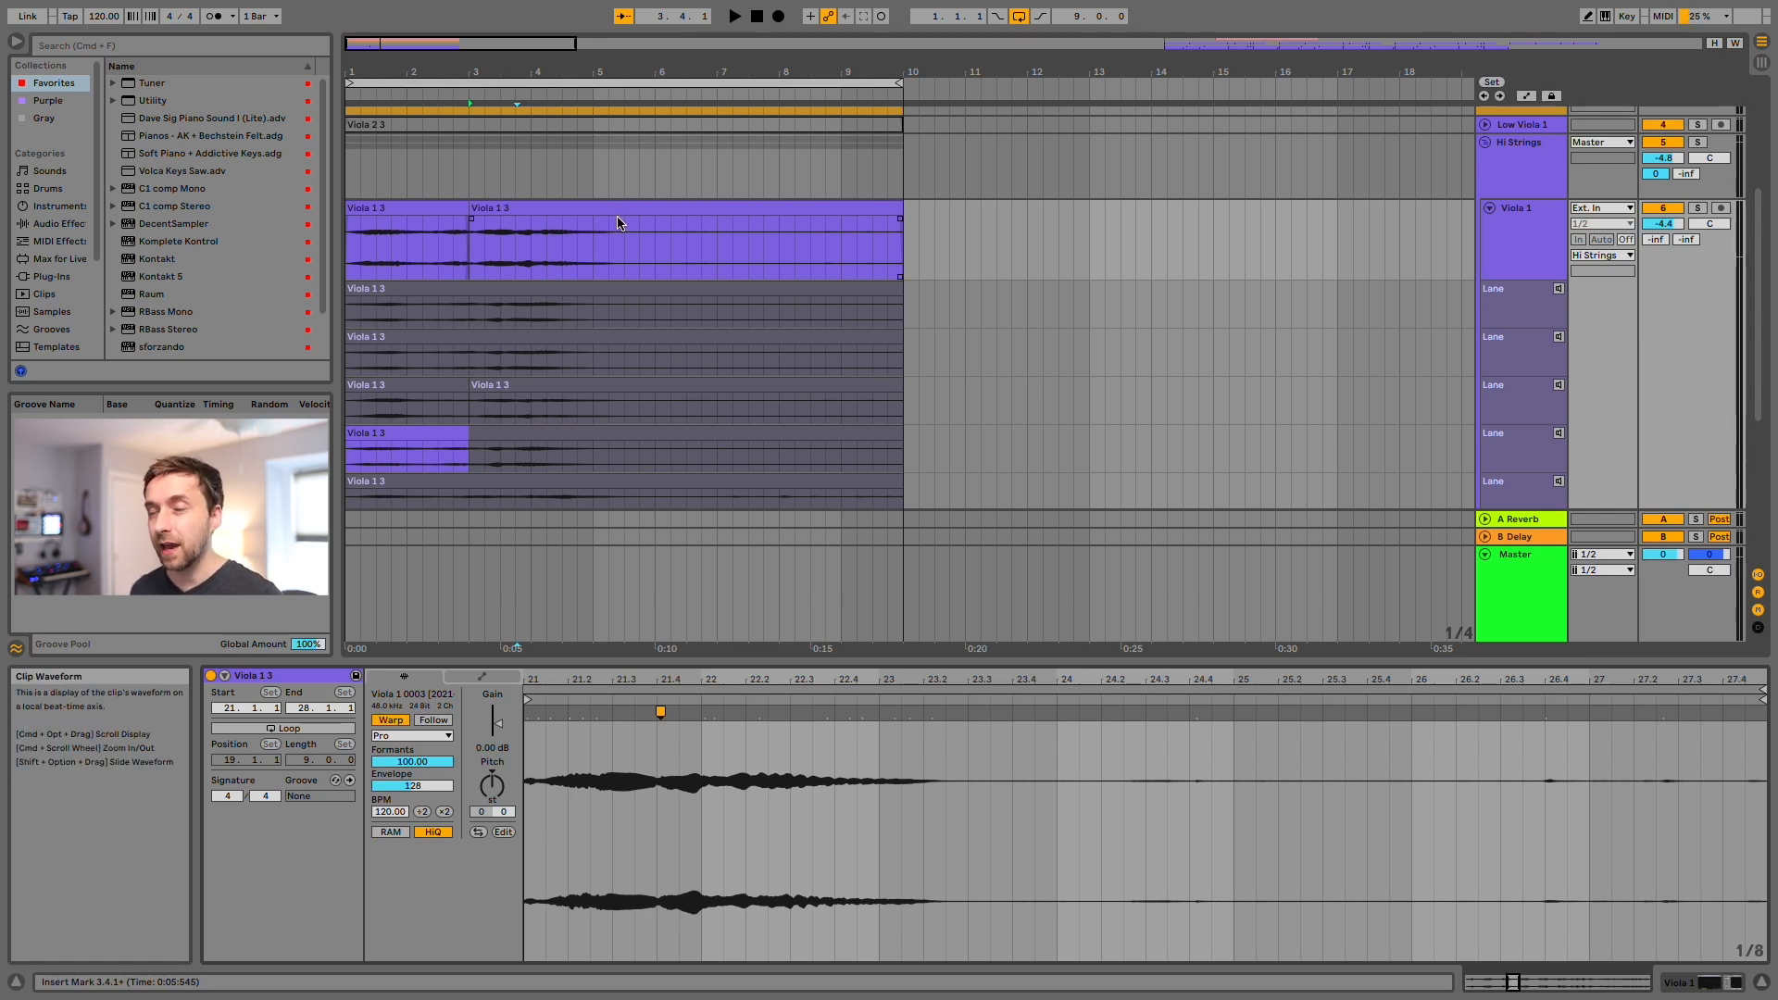
click(574, 401)
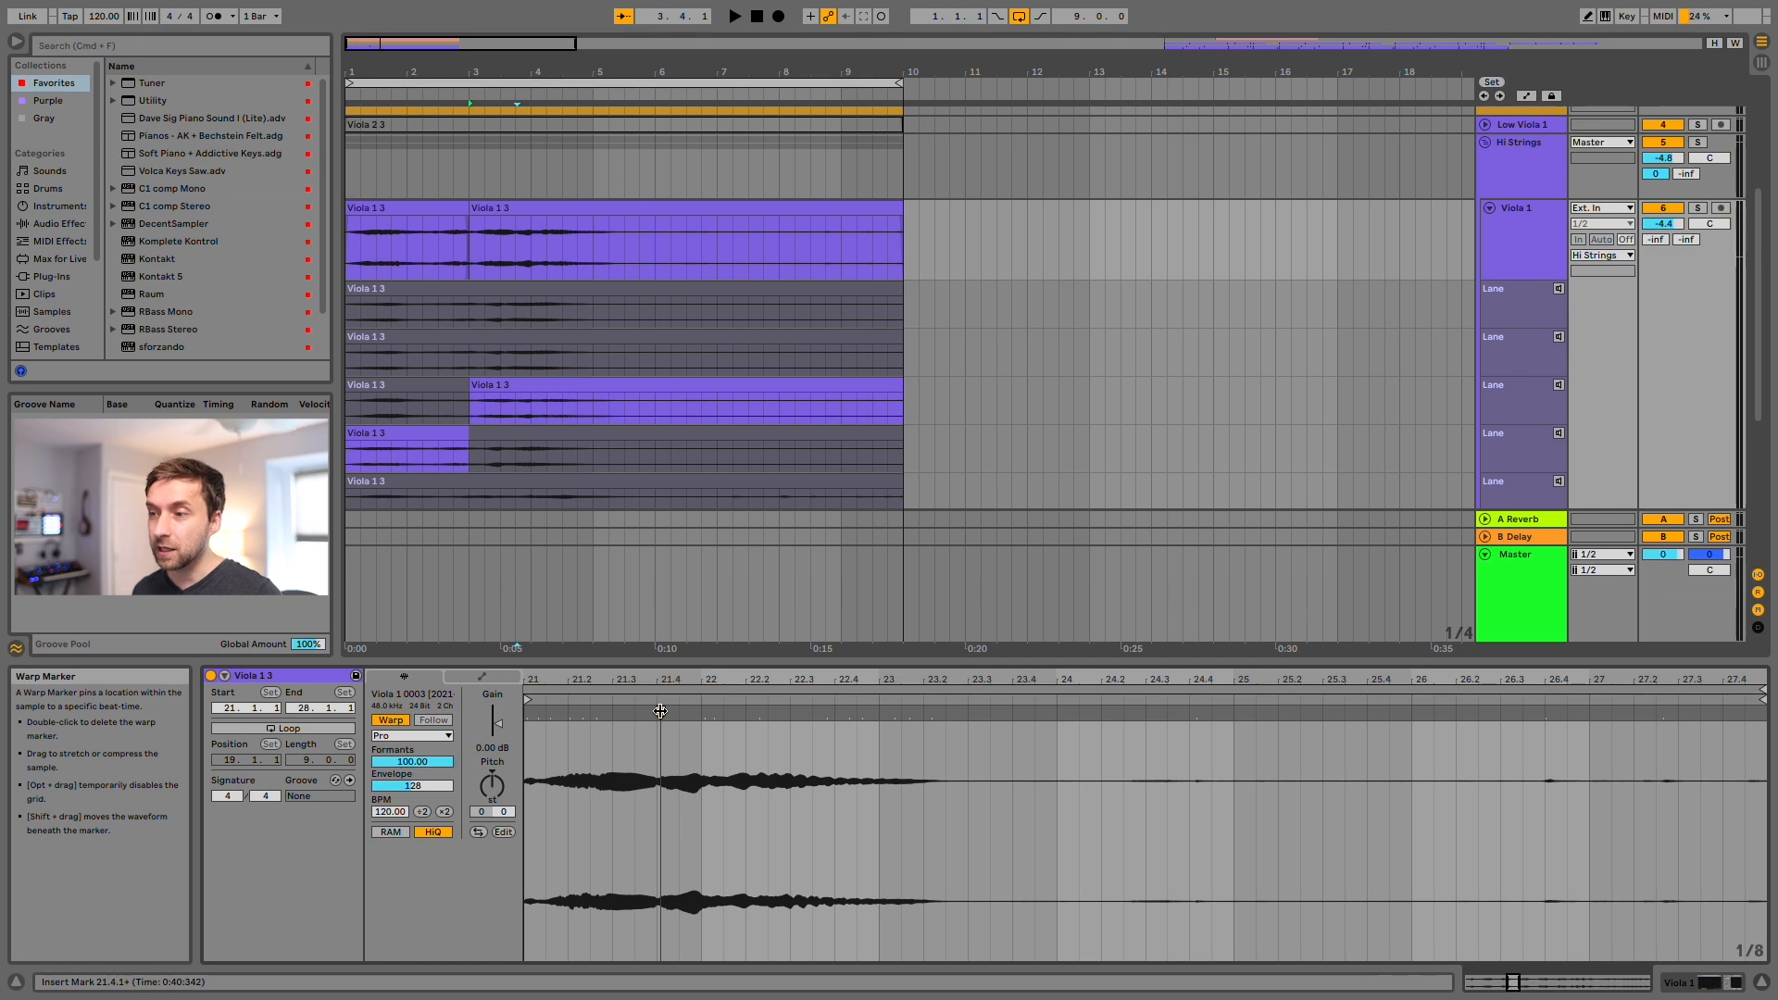
double_click(660, 712)
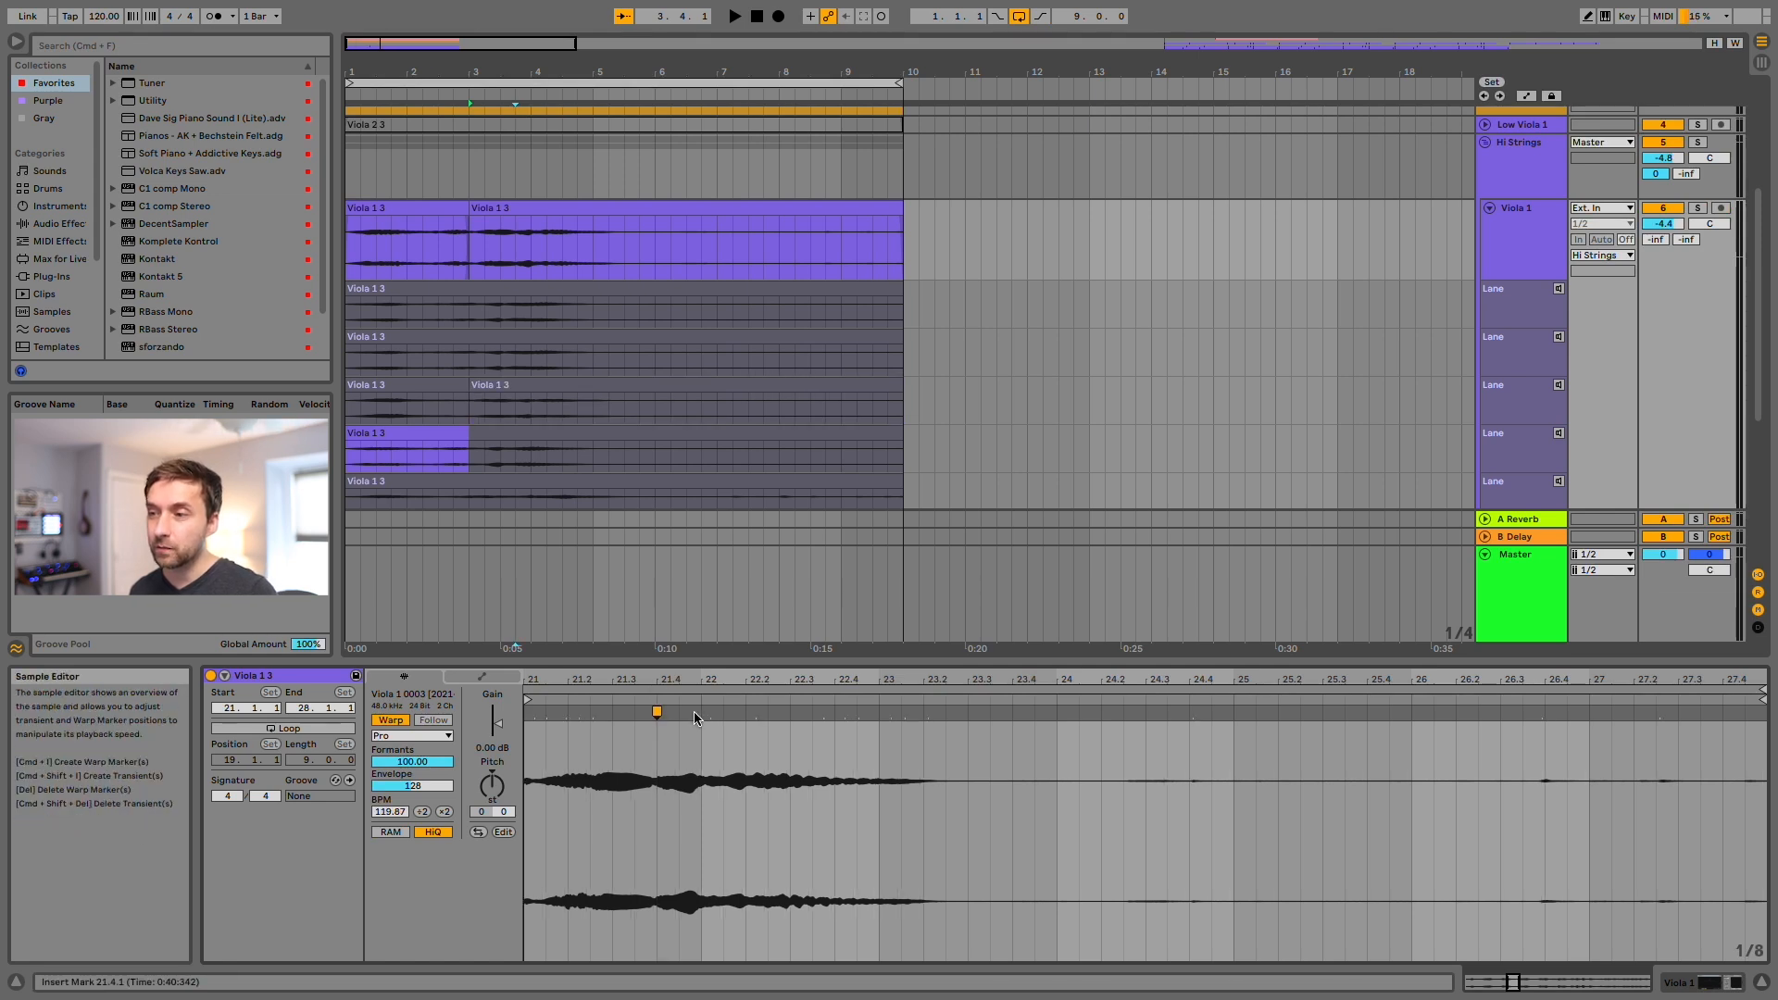
mouse_move(698, 716)
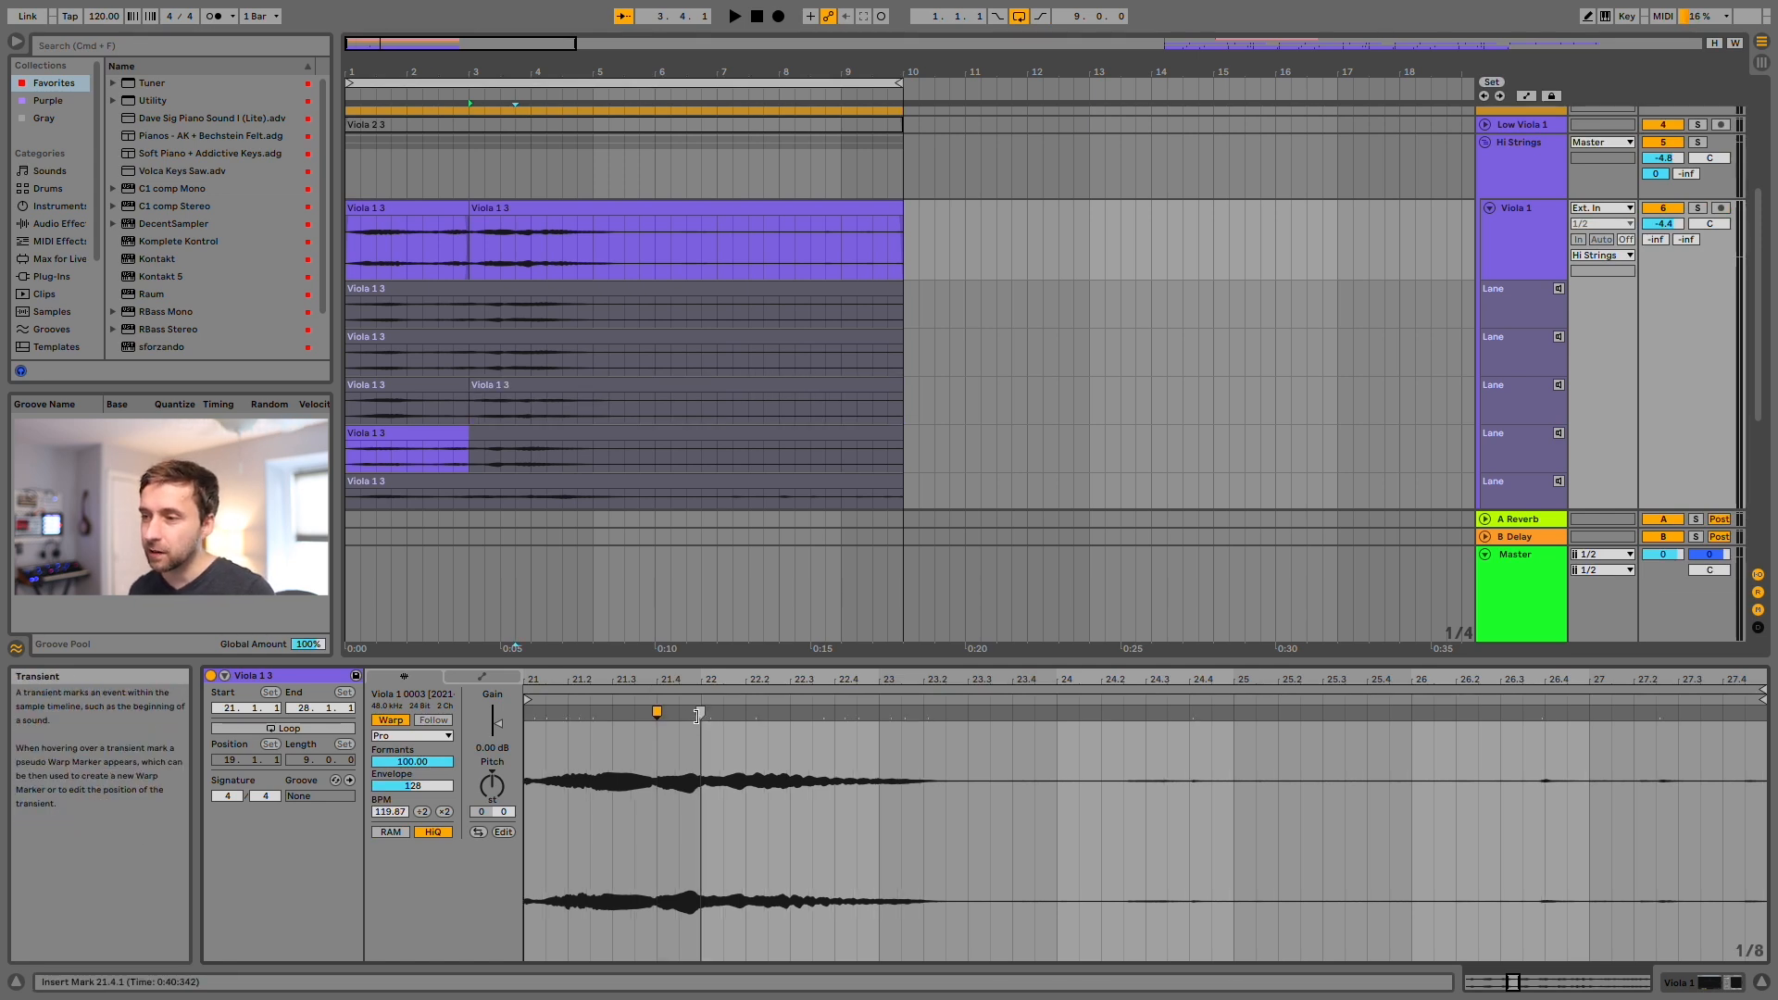
drag(698, 713, 834, 713)
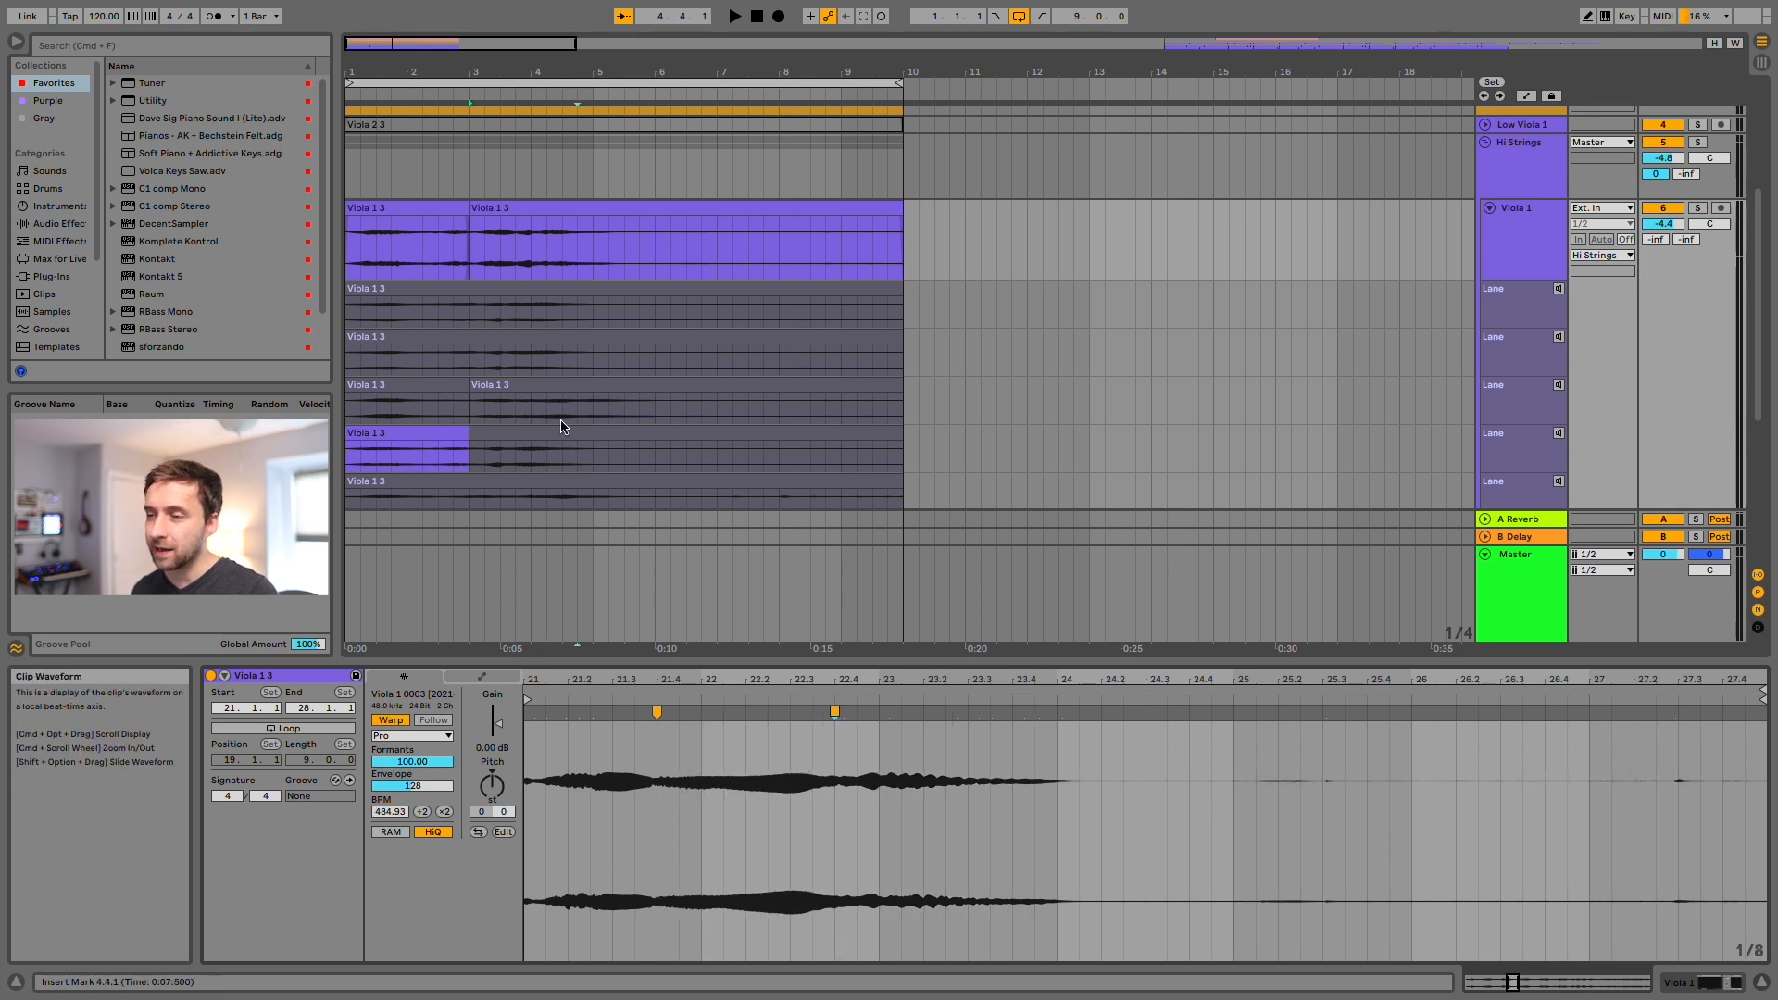
click(540, 387)
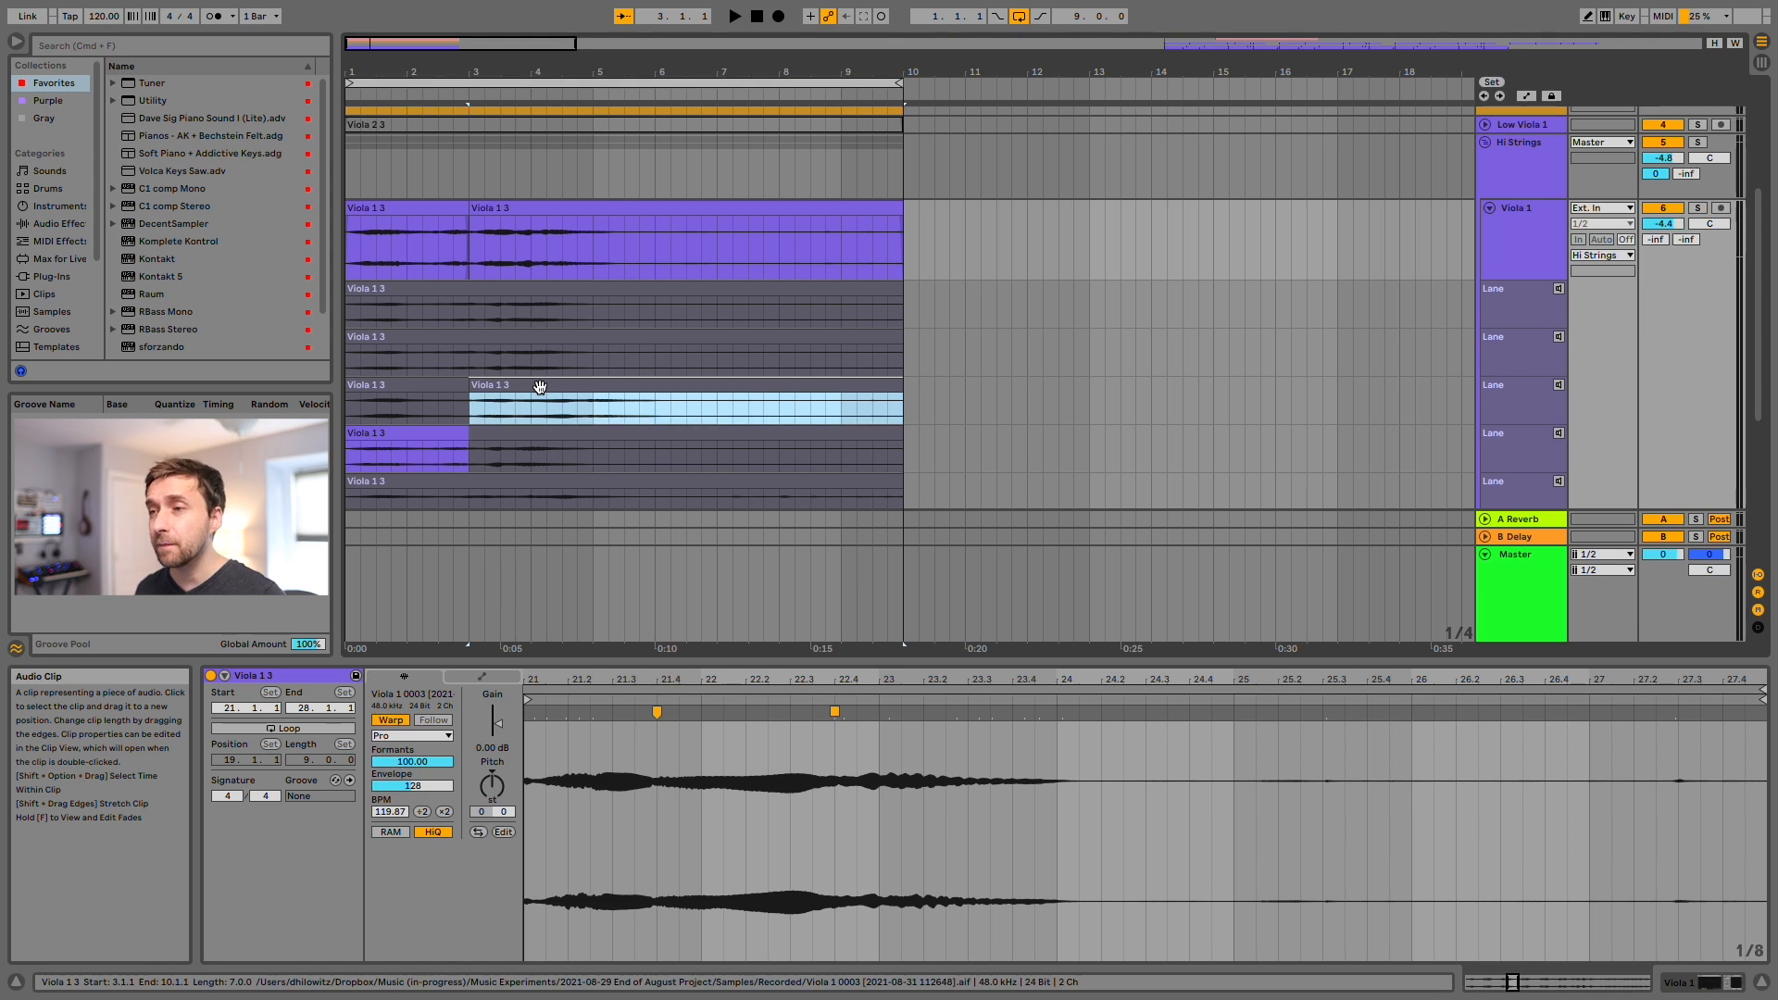
key(Return)
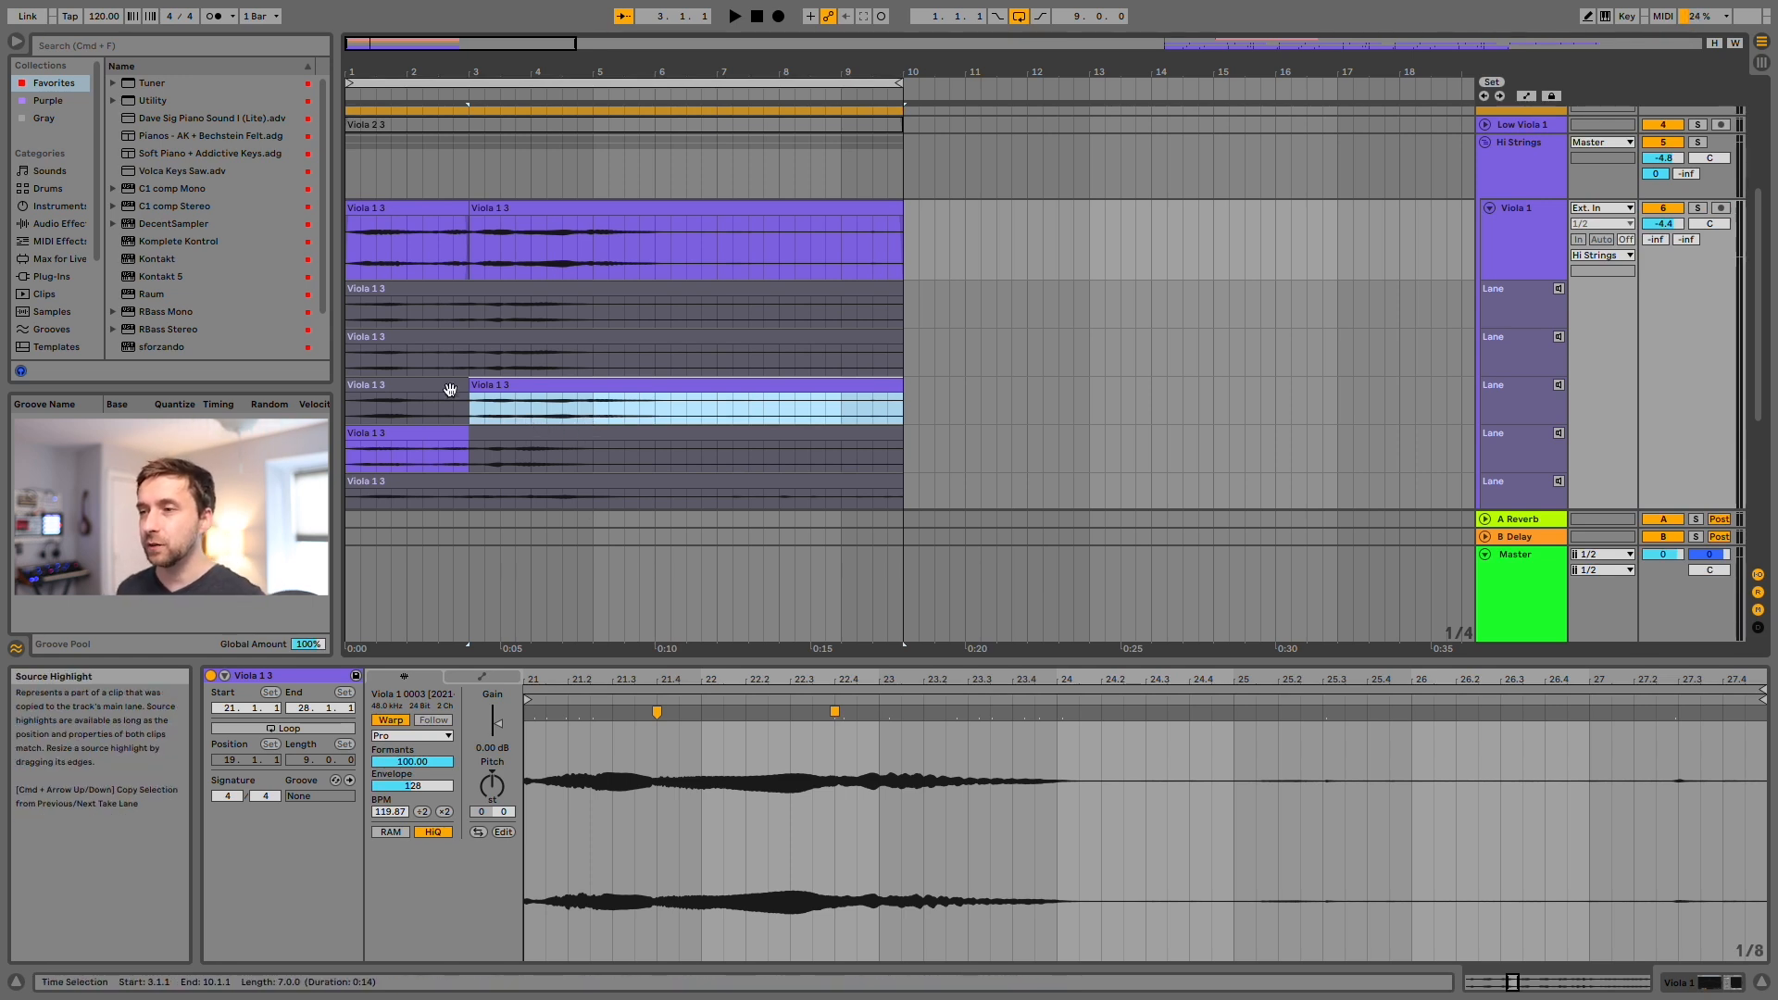
Split the clips in the first four Viola 1 take lanes at 5.3.3.
drag(389, 72, 391, 107)
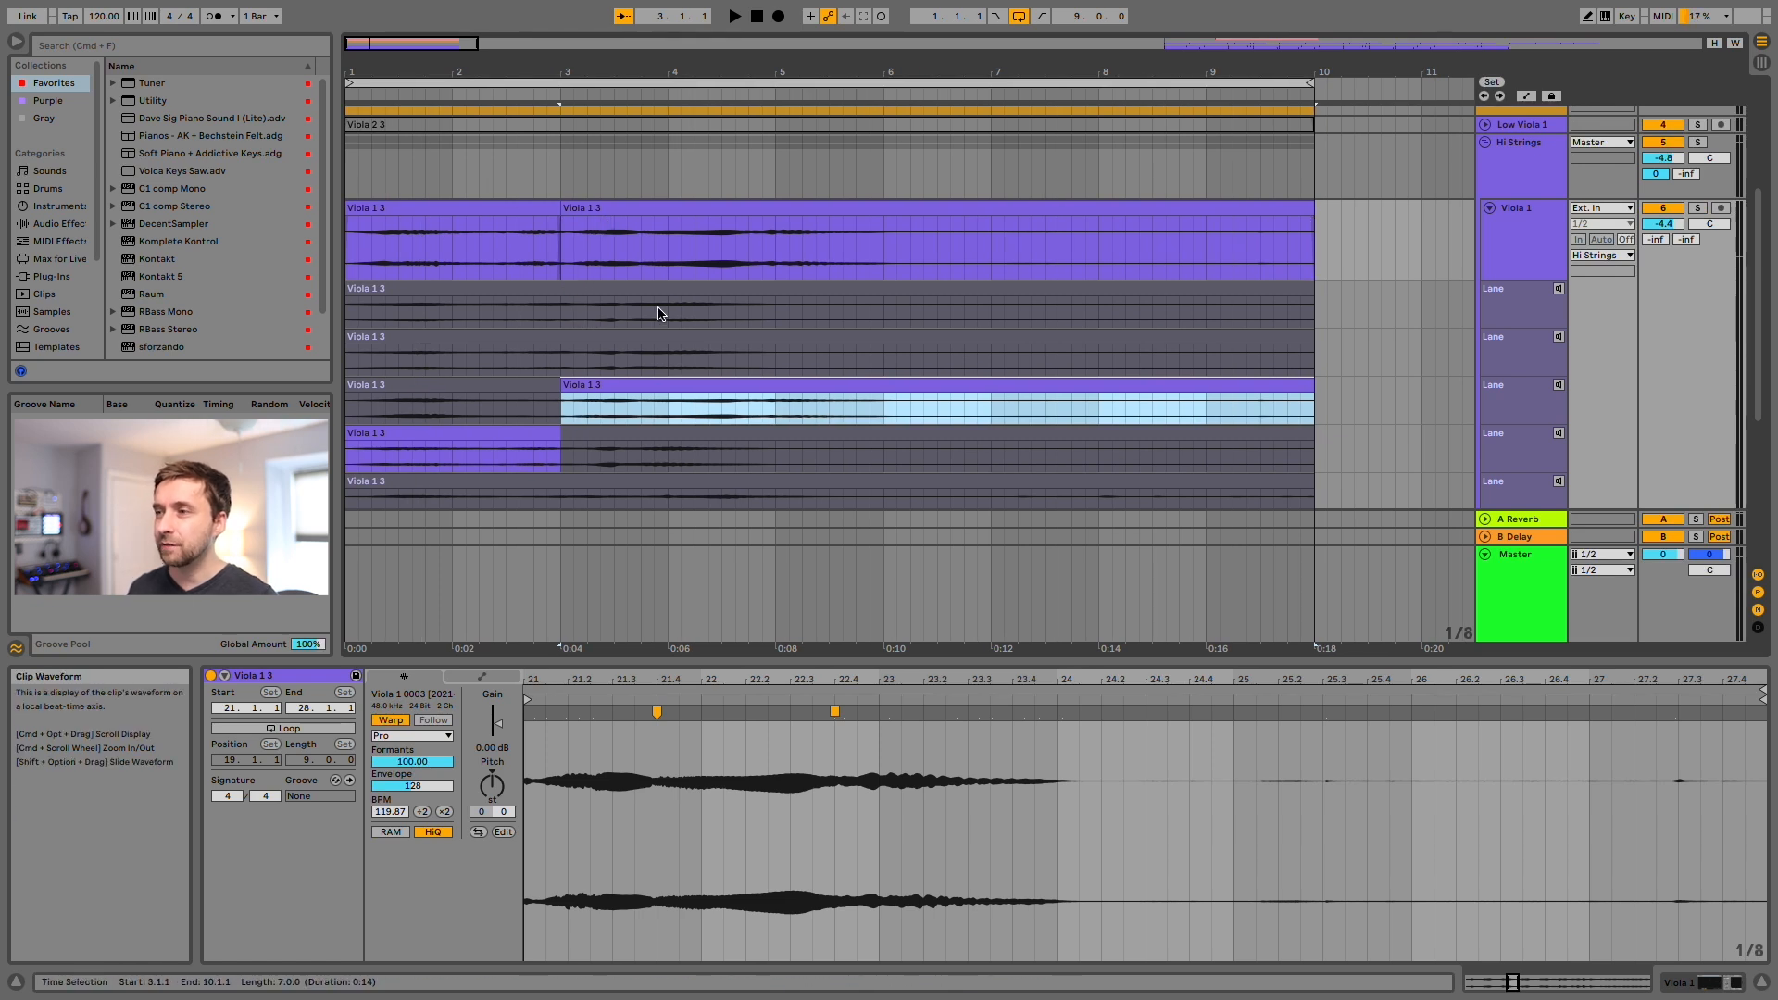
click(846, 313)
click(845, 361)
key(super+e)
click(846, 401)
key(super+e)
click(845, 453)
key(super+e)
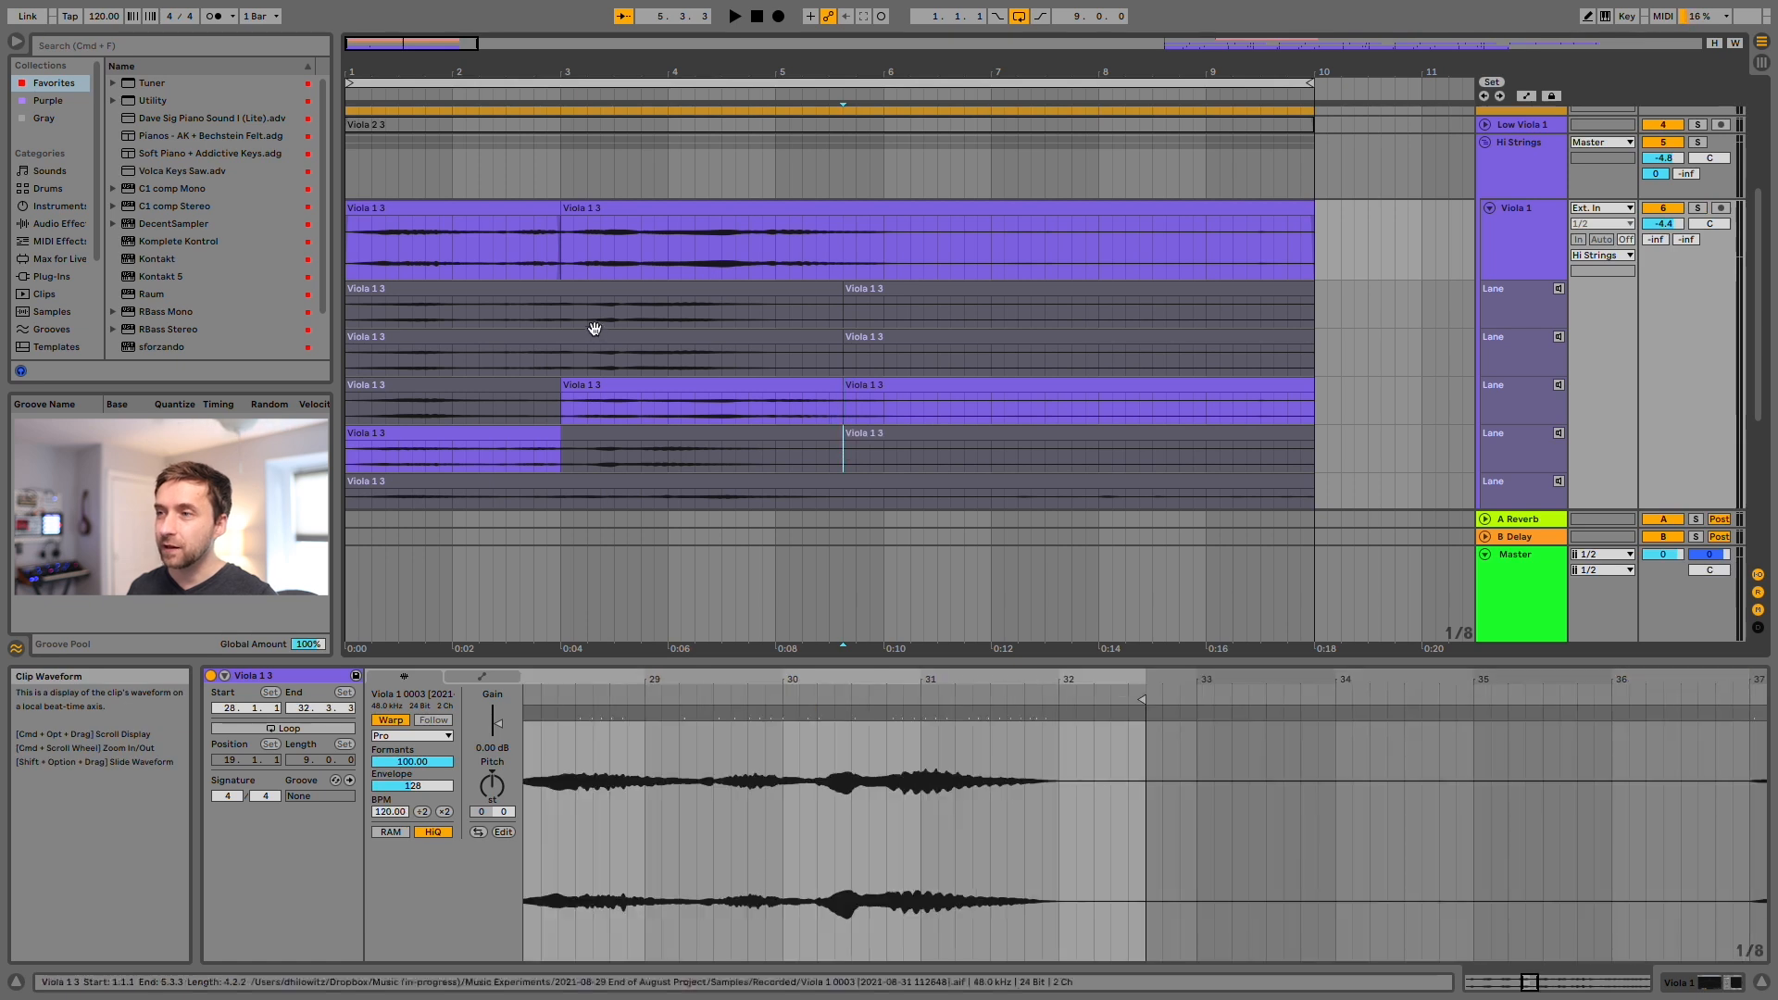
Copy the first take lane's clip before 5.3.3 to the main lane and play the loop to hear it.
click(572, 288)
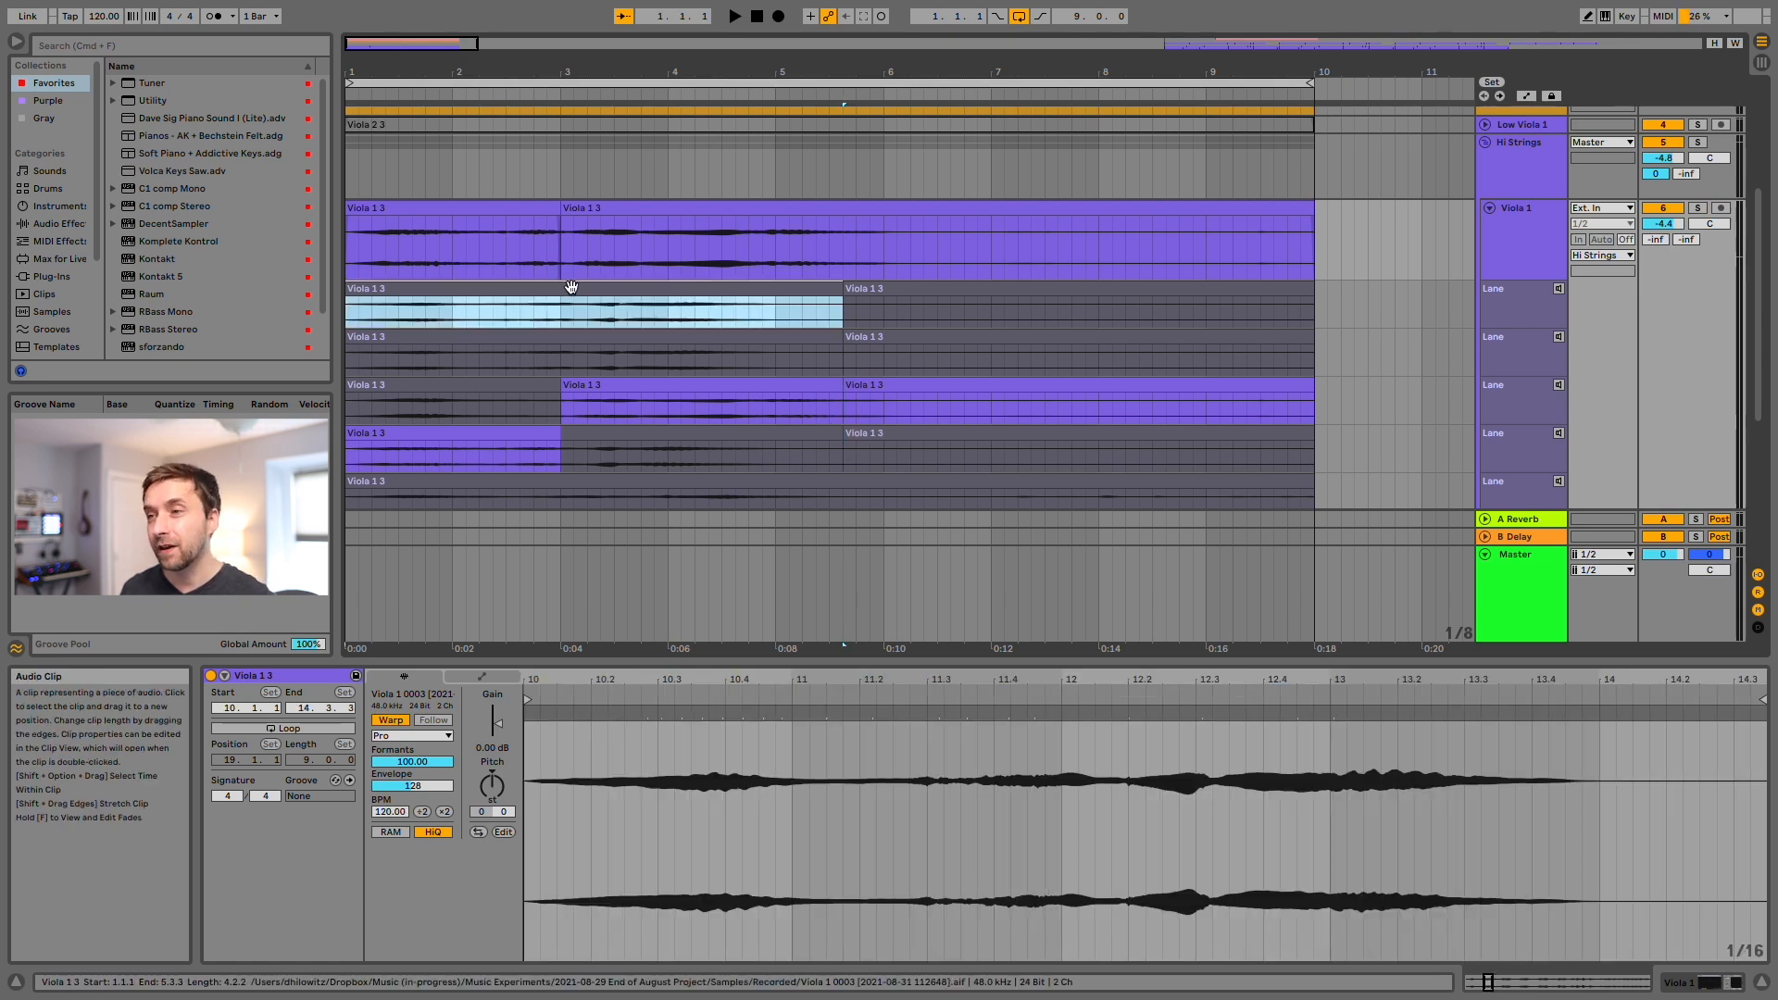
key(Return)
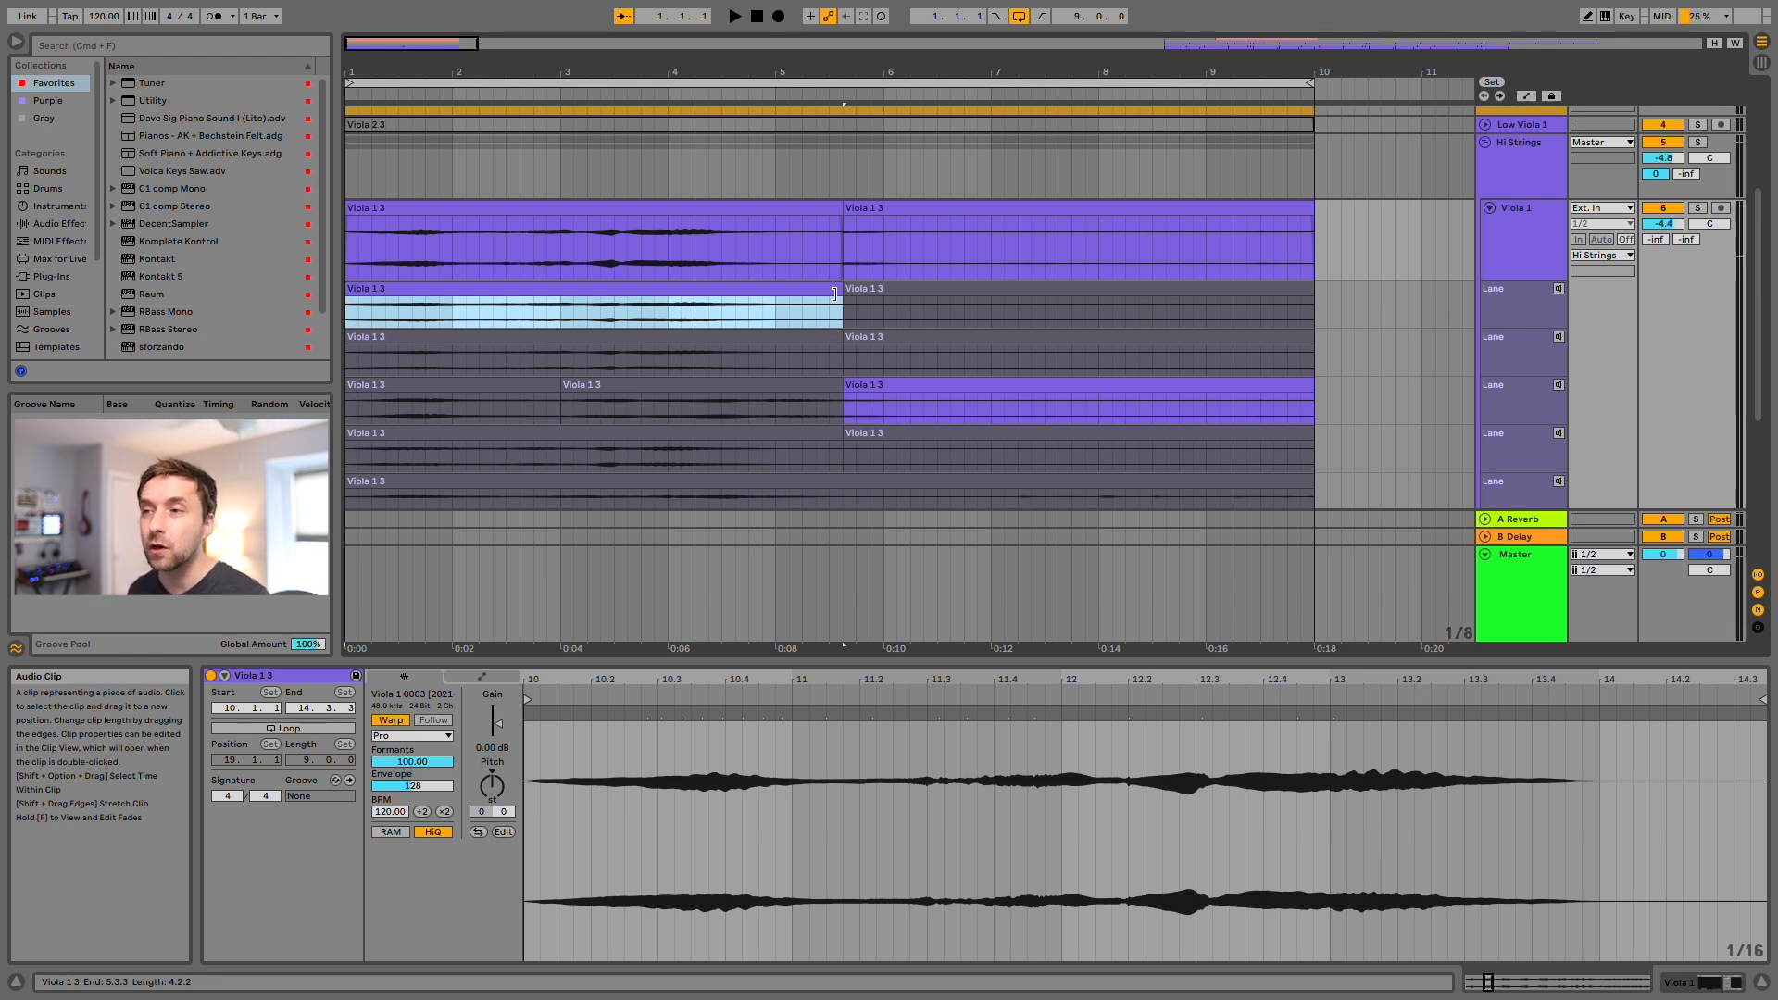
key(space)
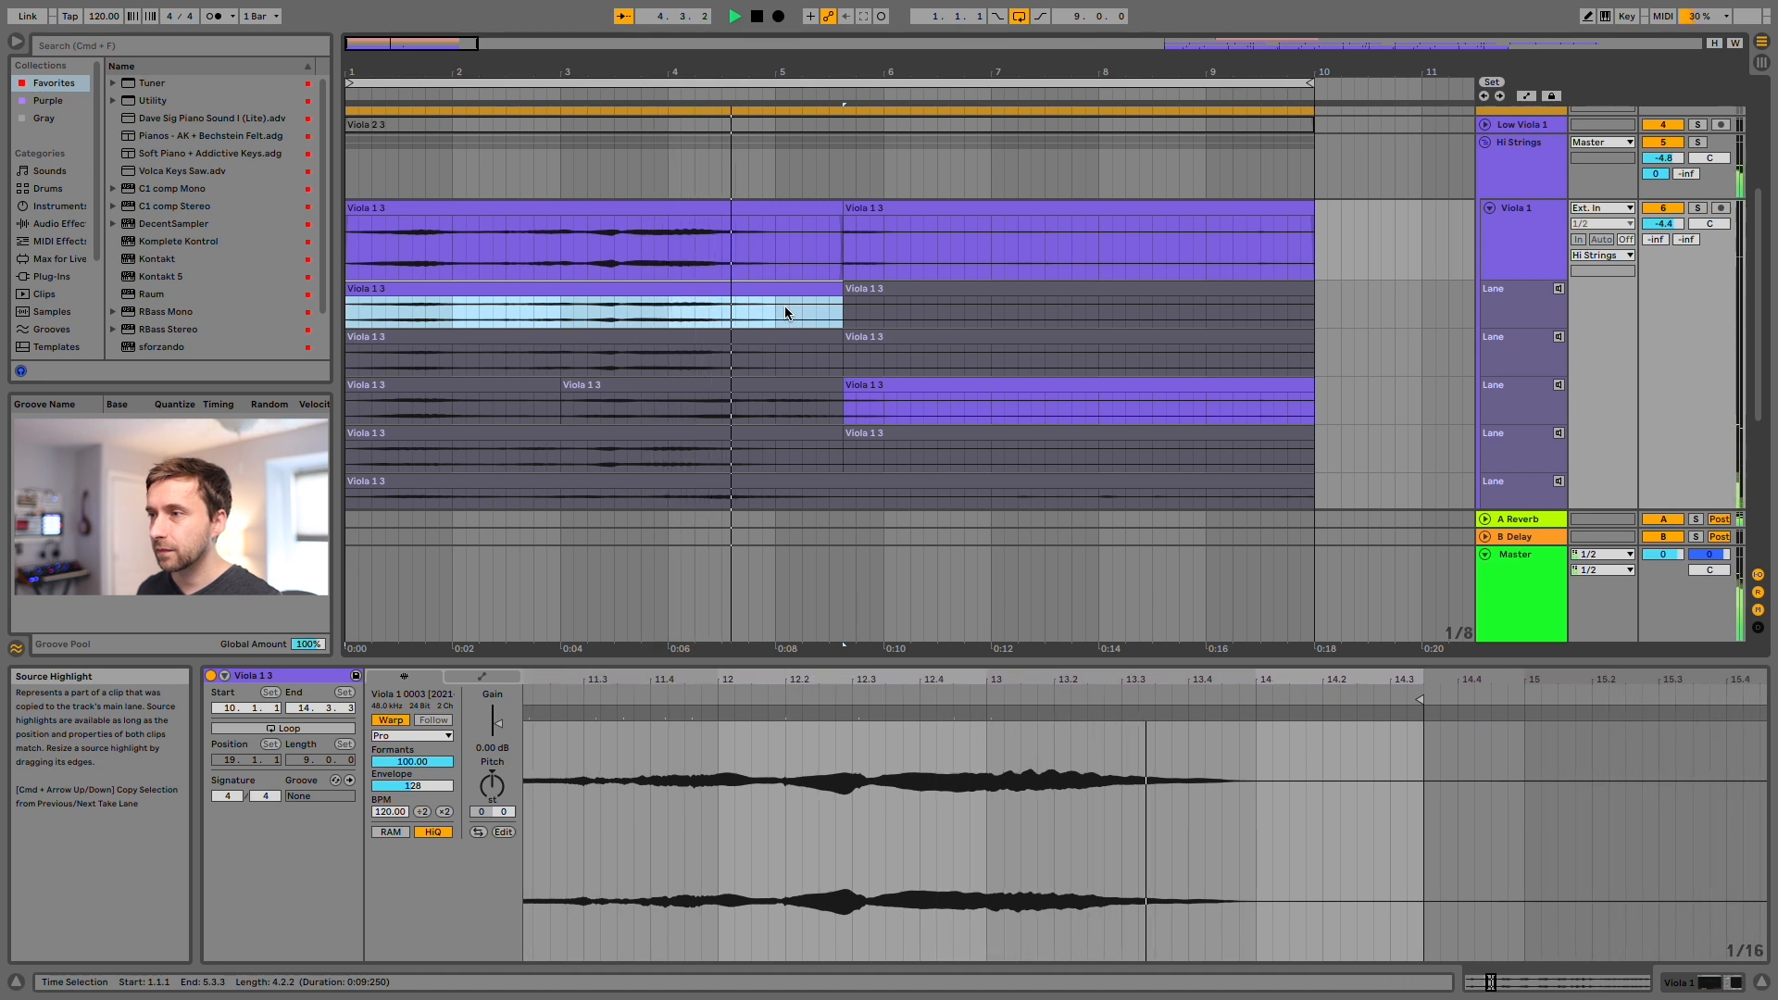
key(space)
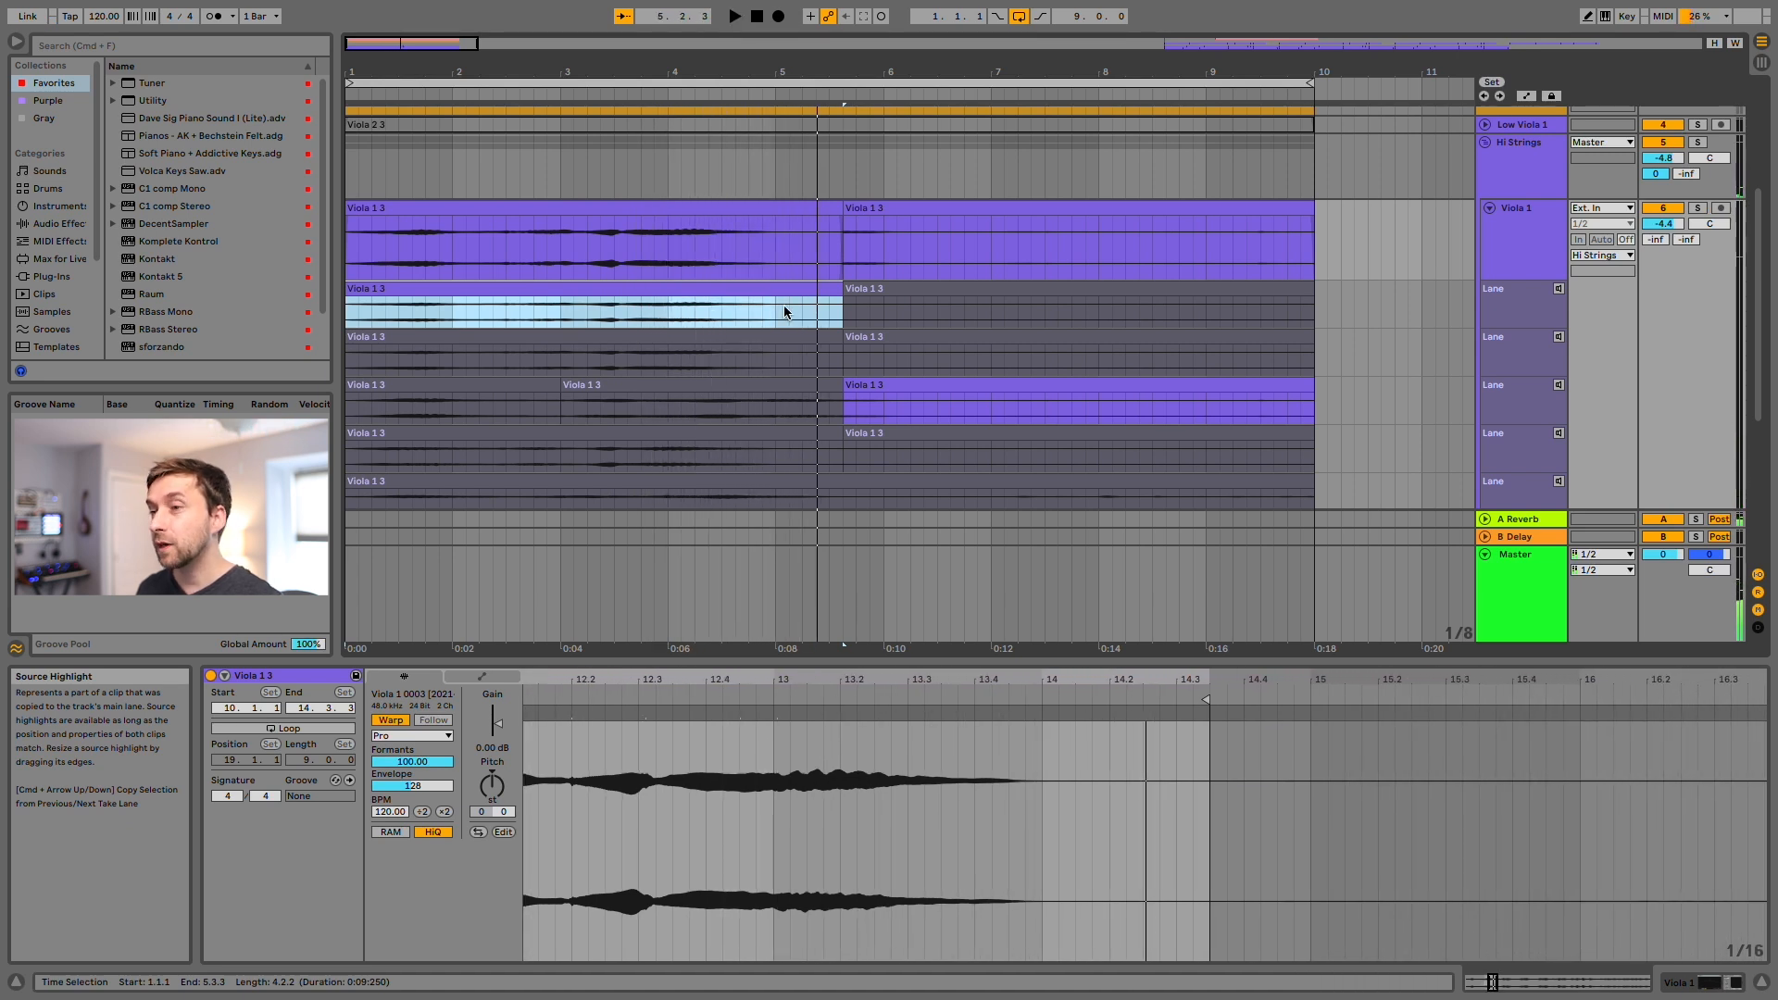
Try repeatedly duplicating the 3.1.1 to 4.1.1 section of the main Viola 1 clip, and undo the duplicates.
click(492, 243)
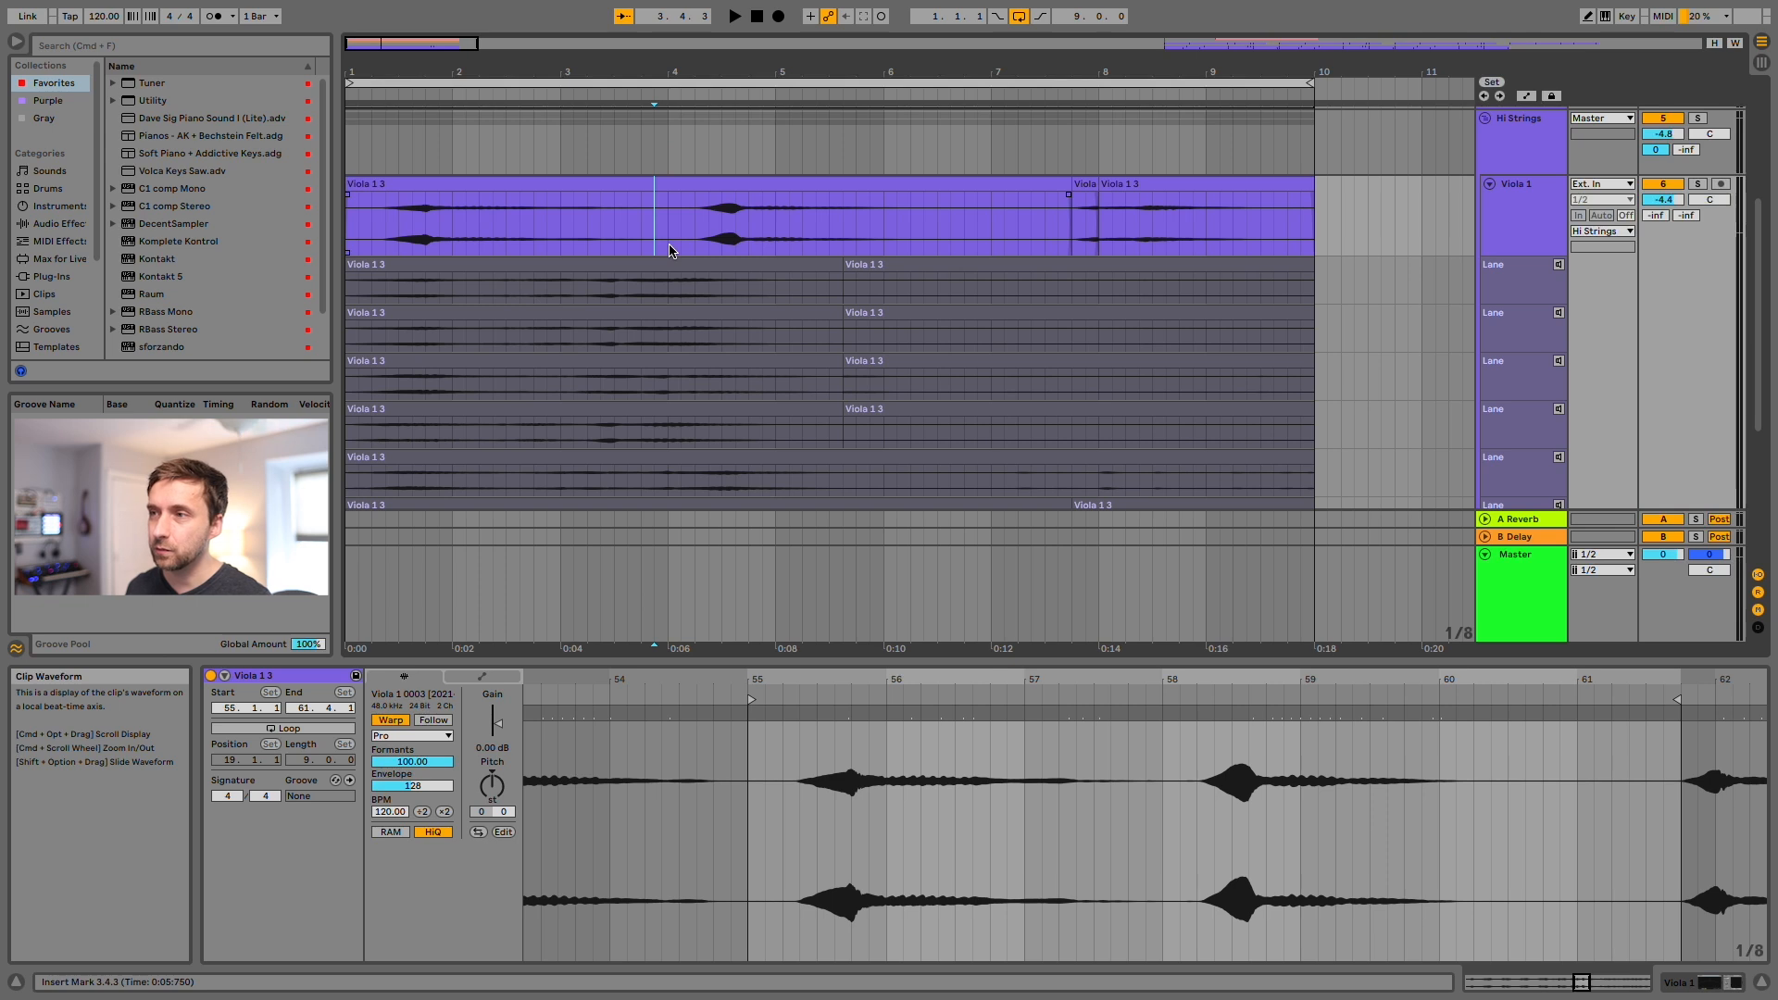
click(669, 250)
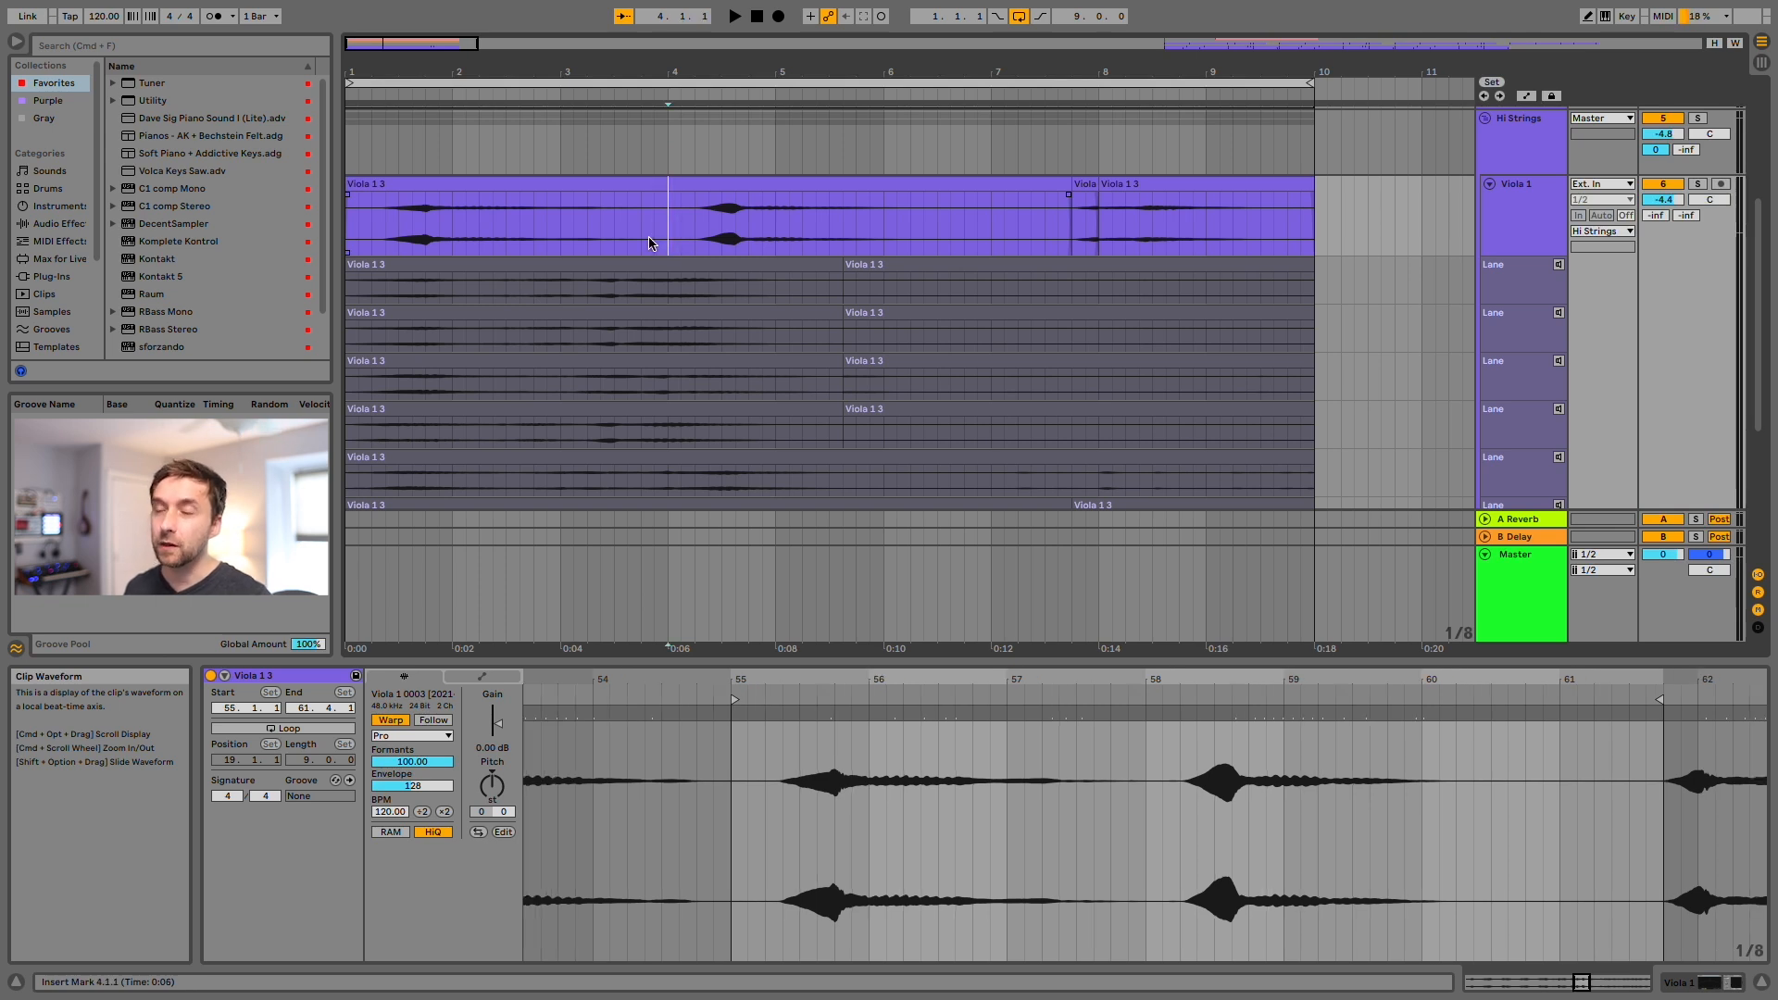
click(668, 184)
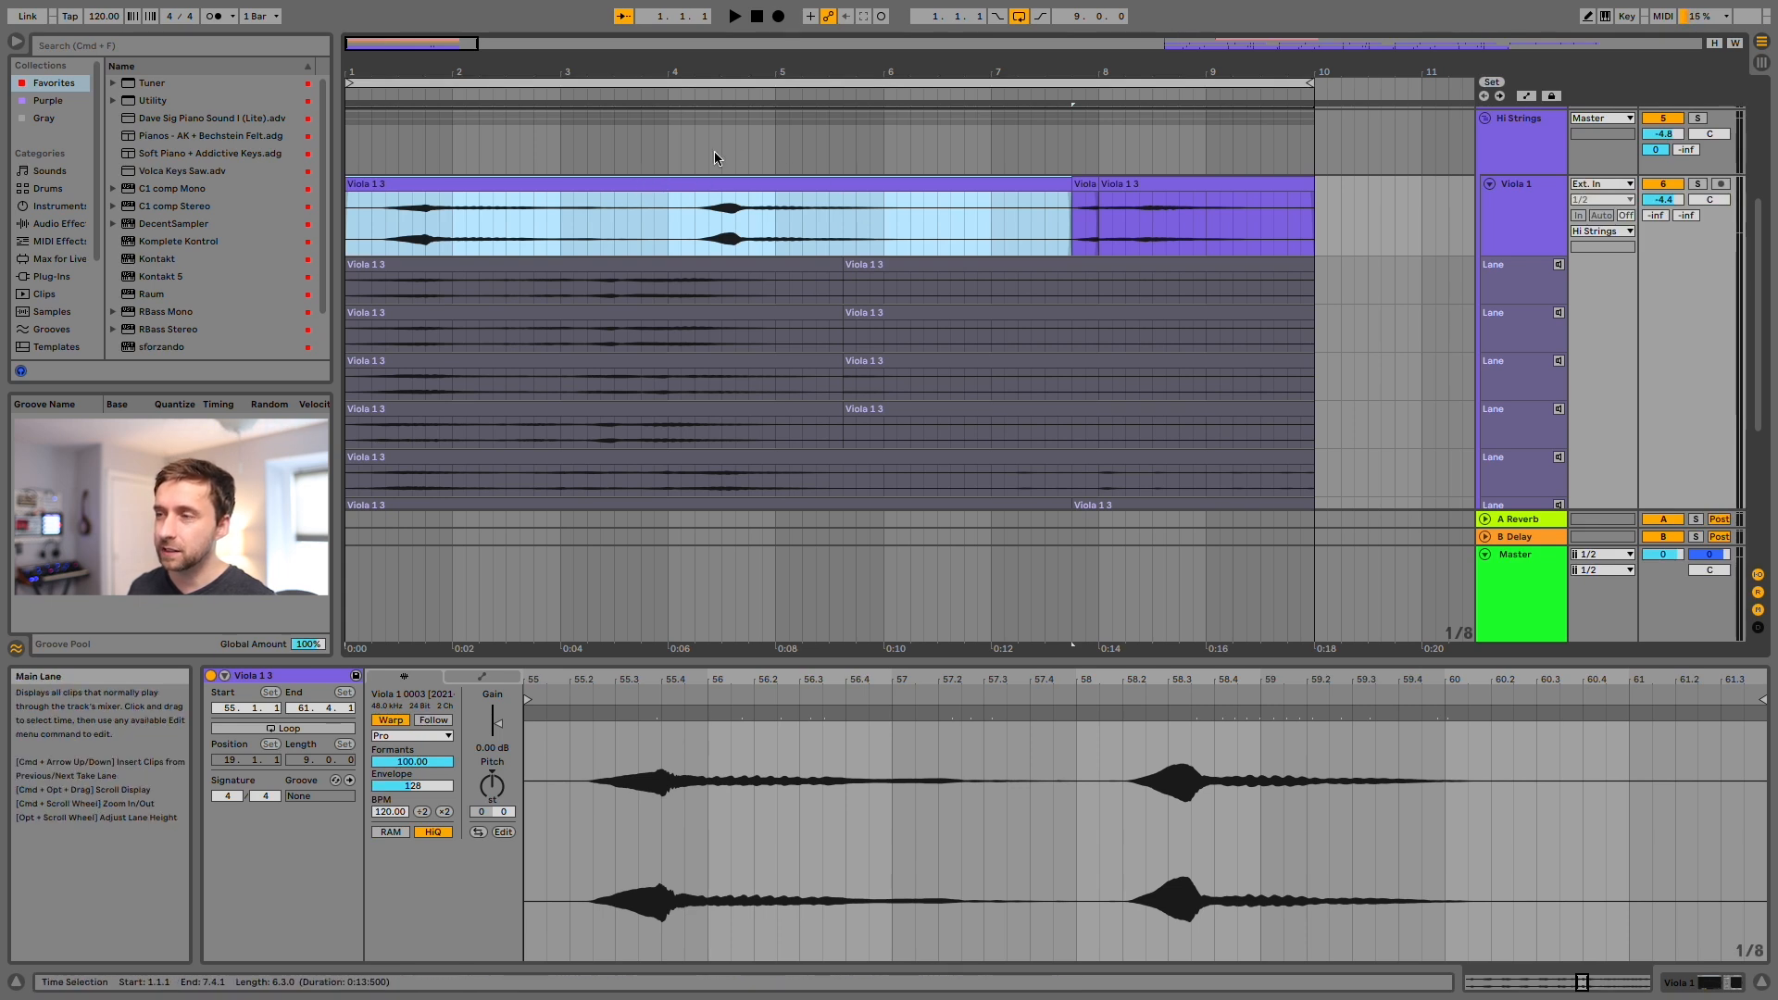
click(673, 235)
drag(674, 237, 560, 231)
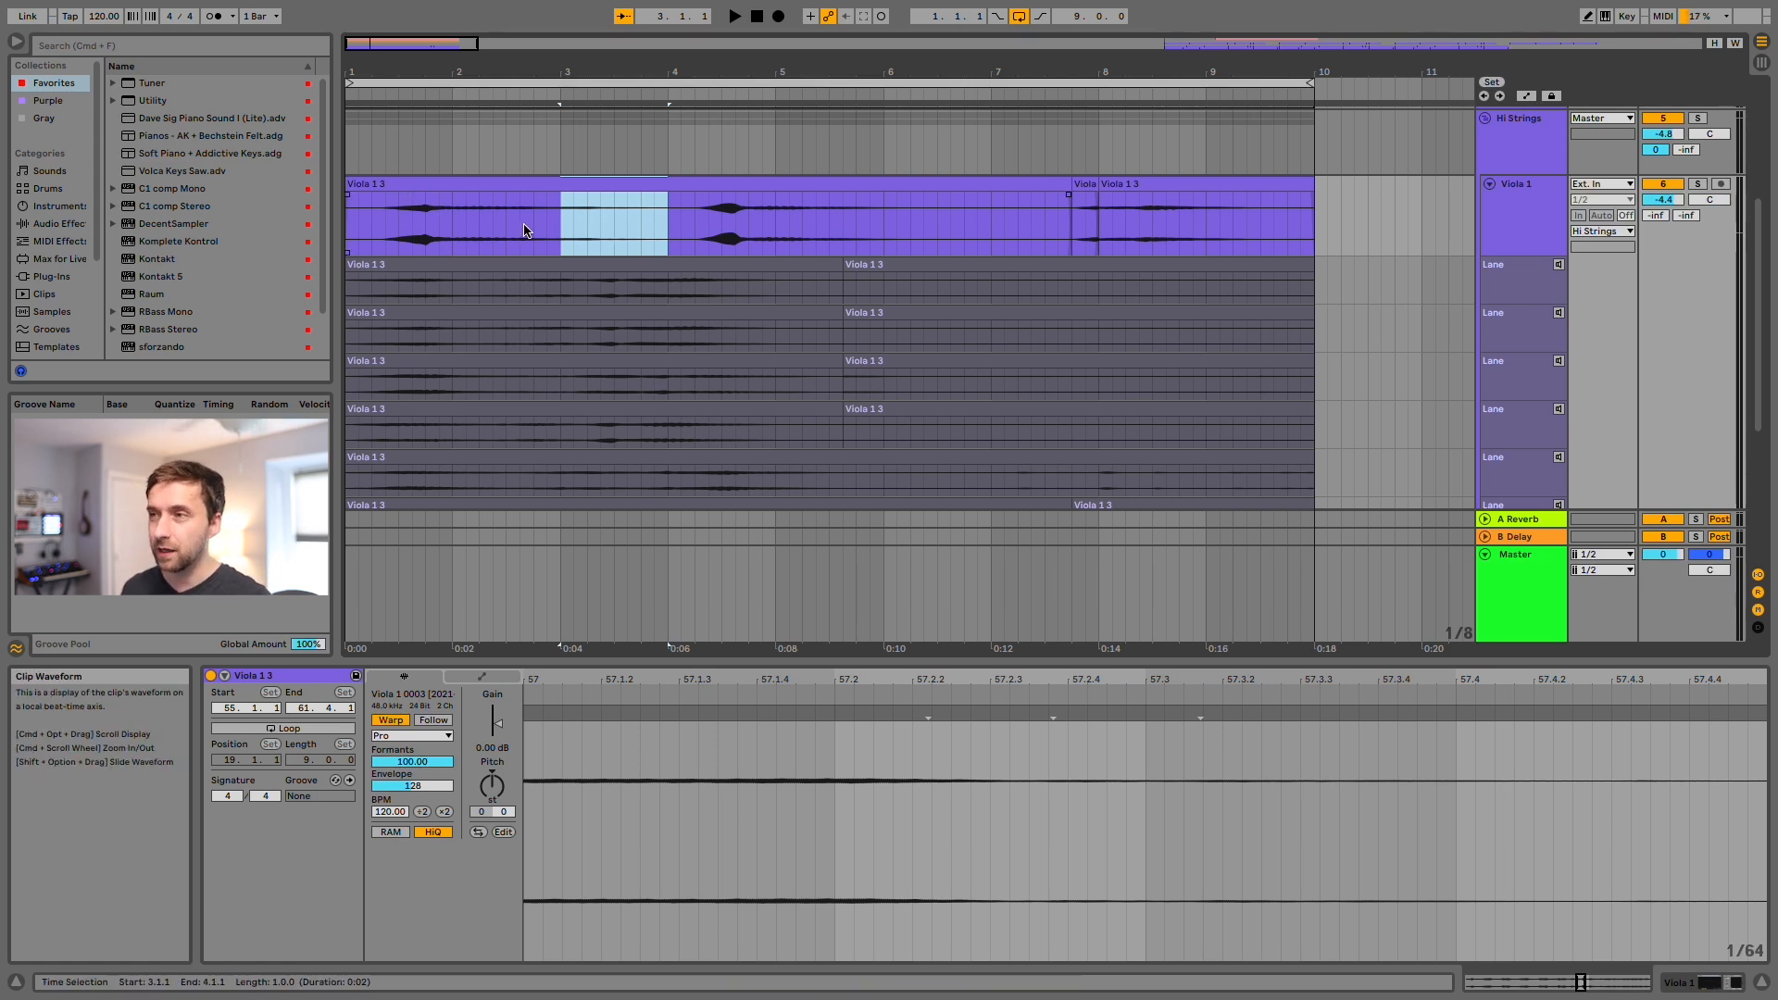
key(super+d)
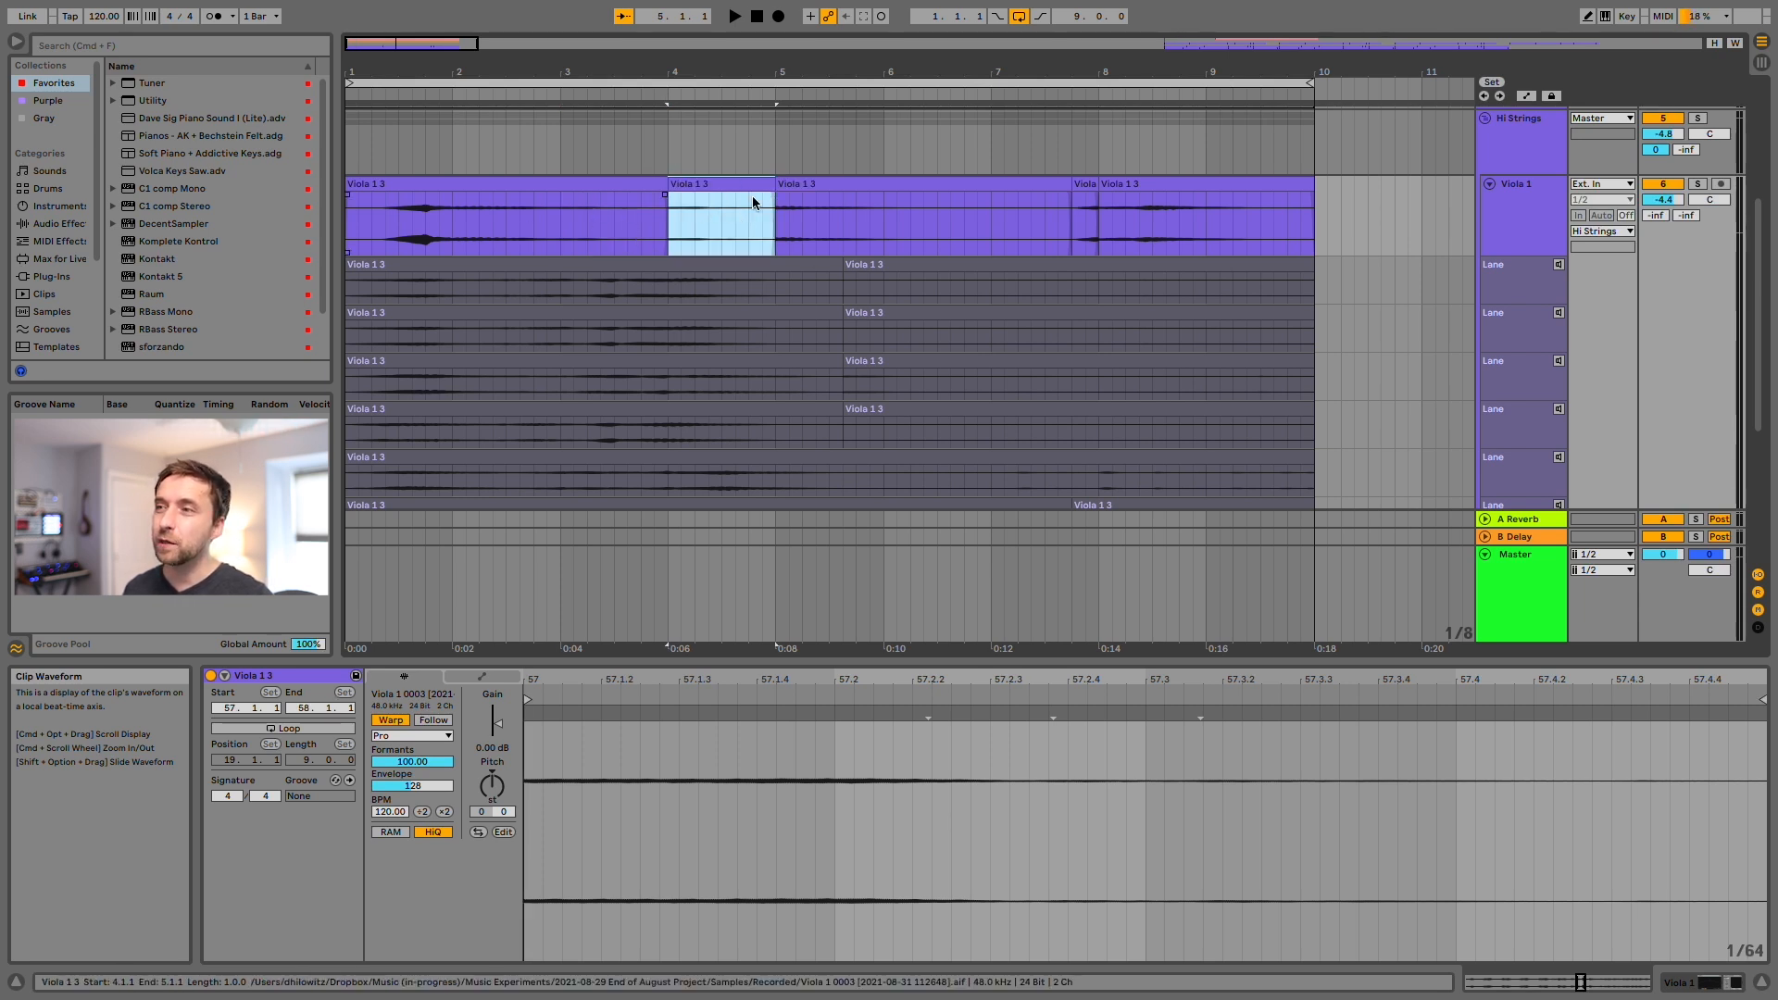
key(super+d)
key(super+d)
key(super+z)
key(super+z)
key(super+z)
Split the main Viola 1 clip at 3.1.1, try shifting its second part later, and undo both edits.
click(572, 231)
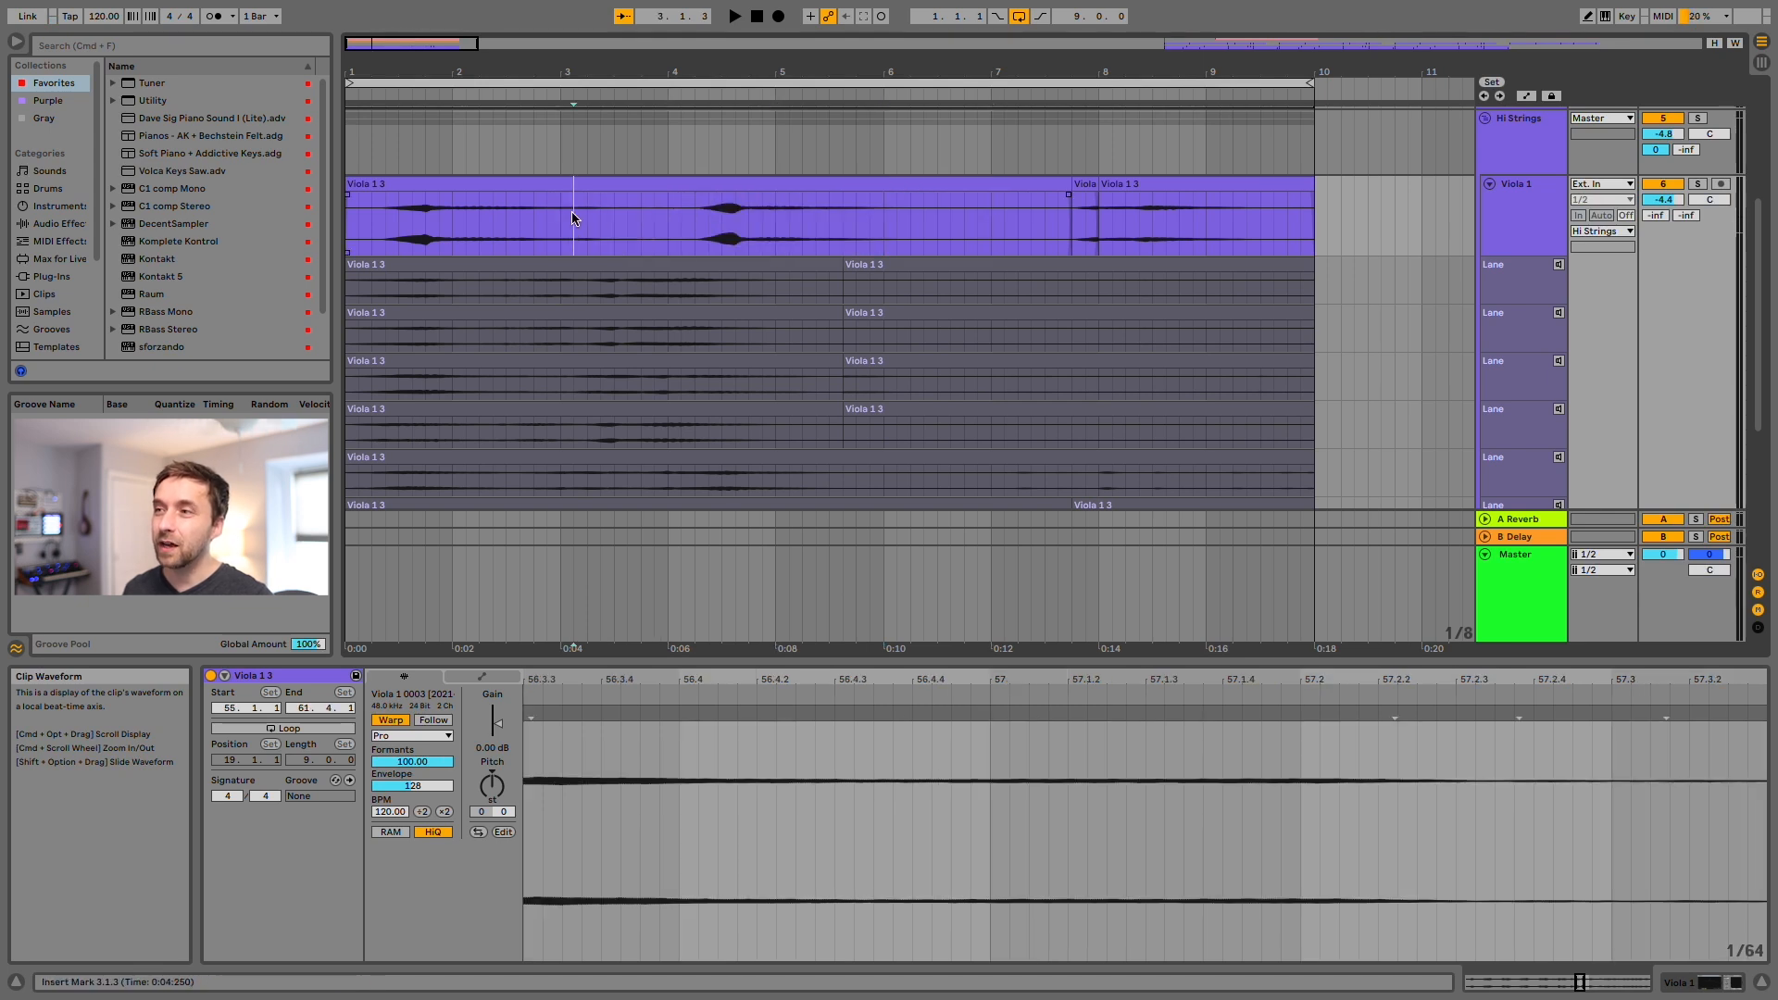
click(558, 221)
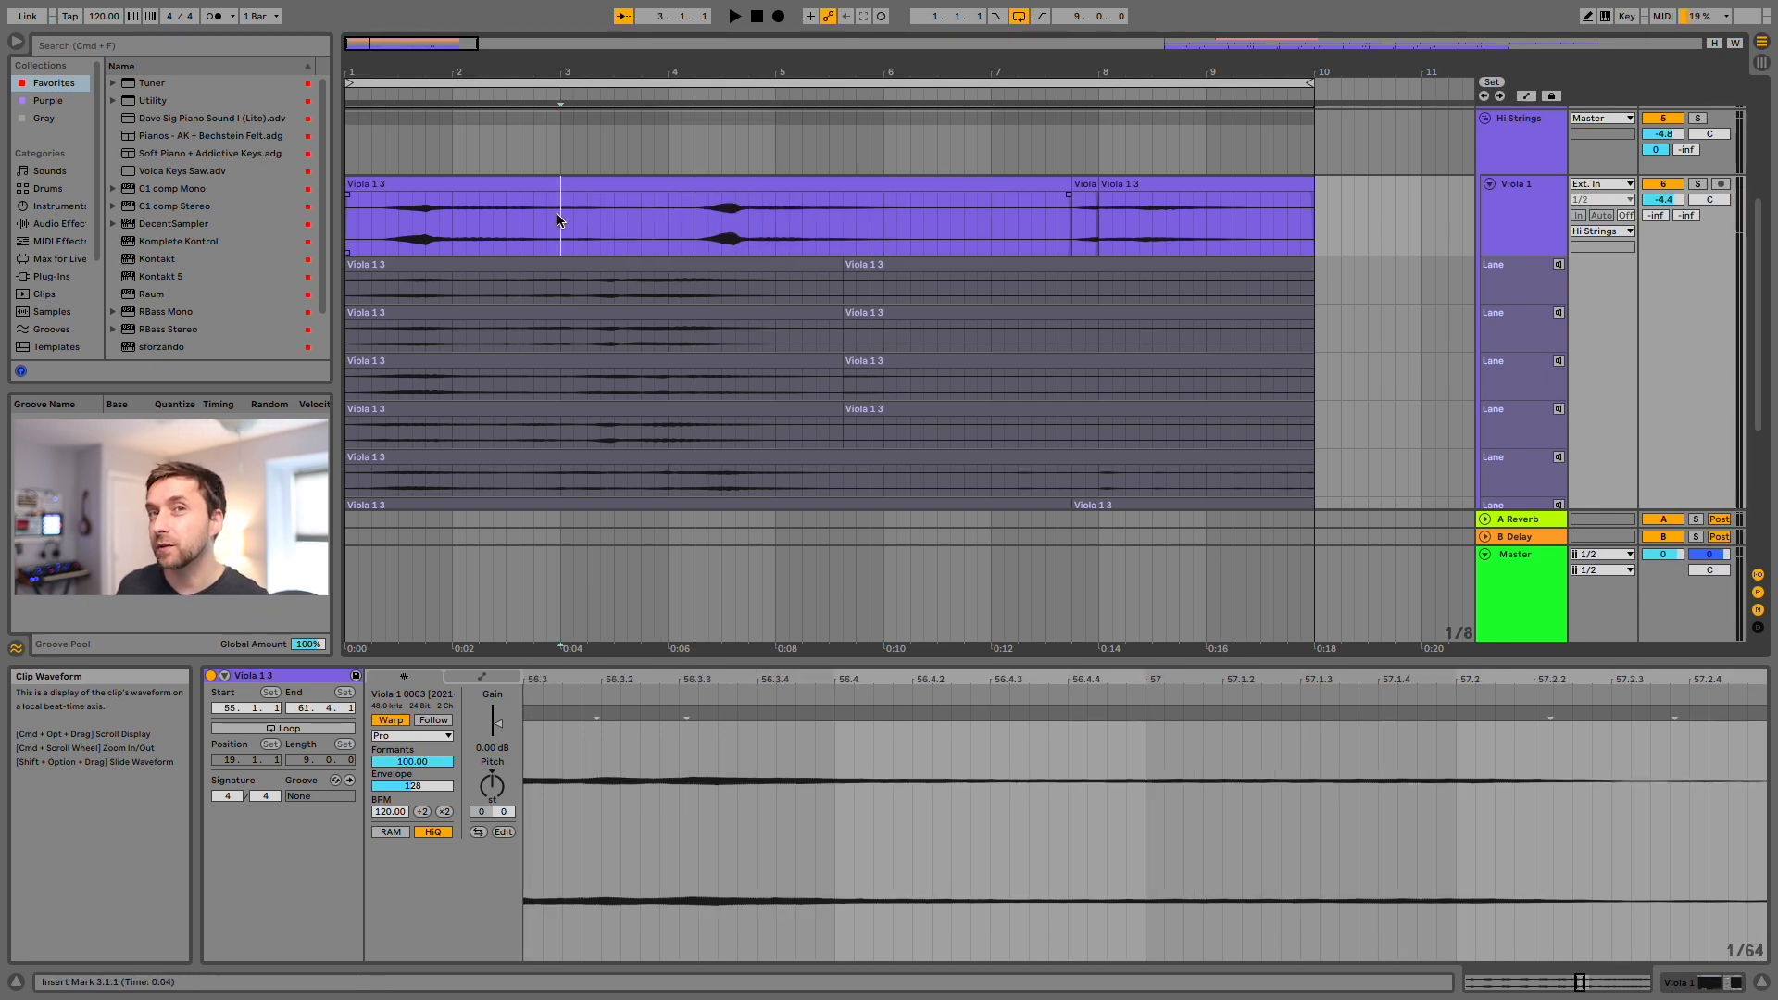
right_click(559, 220)
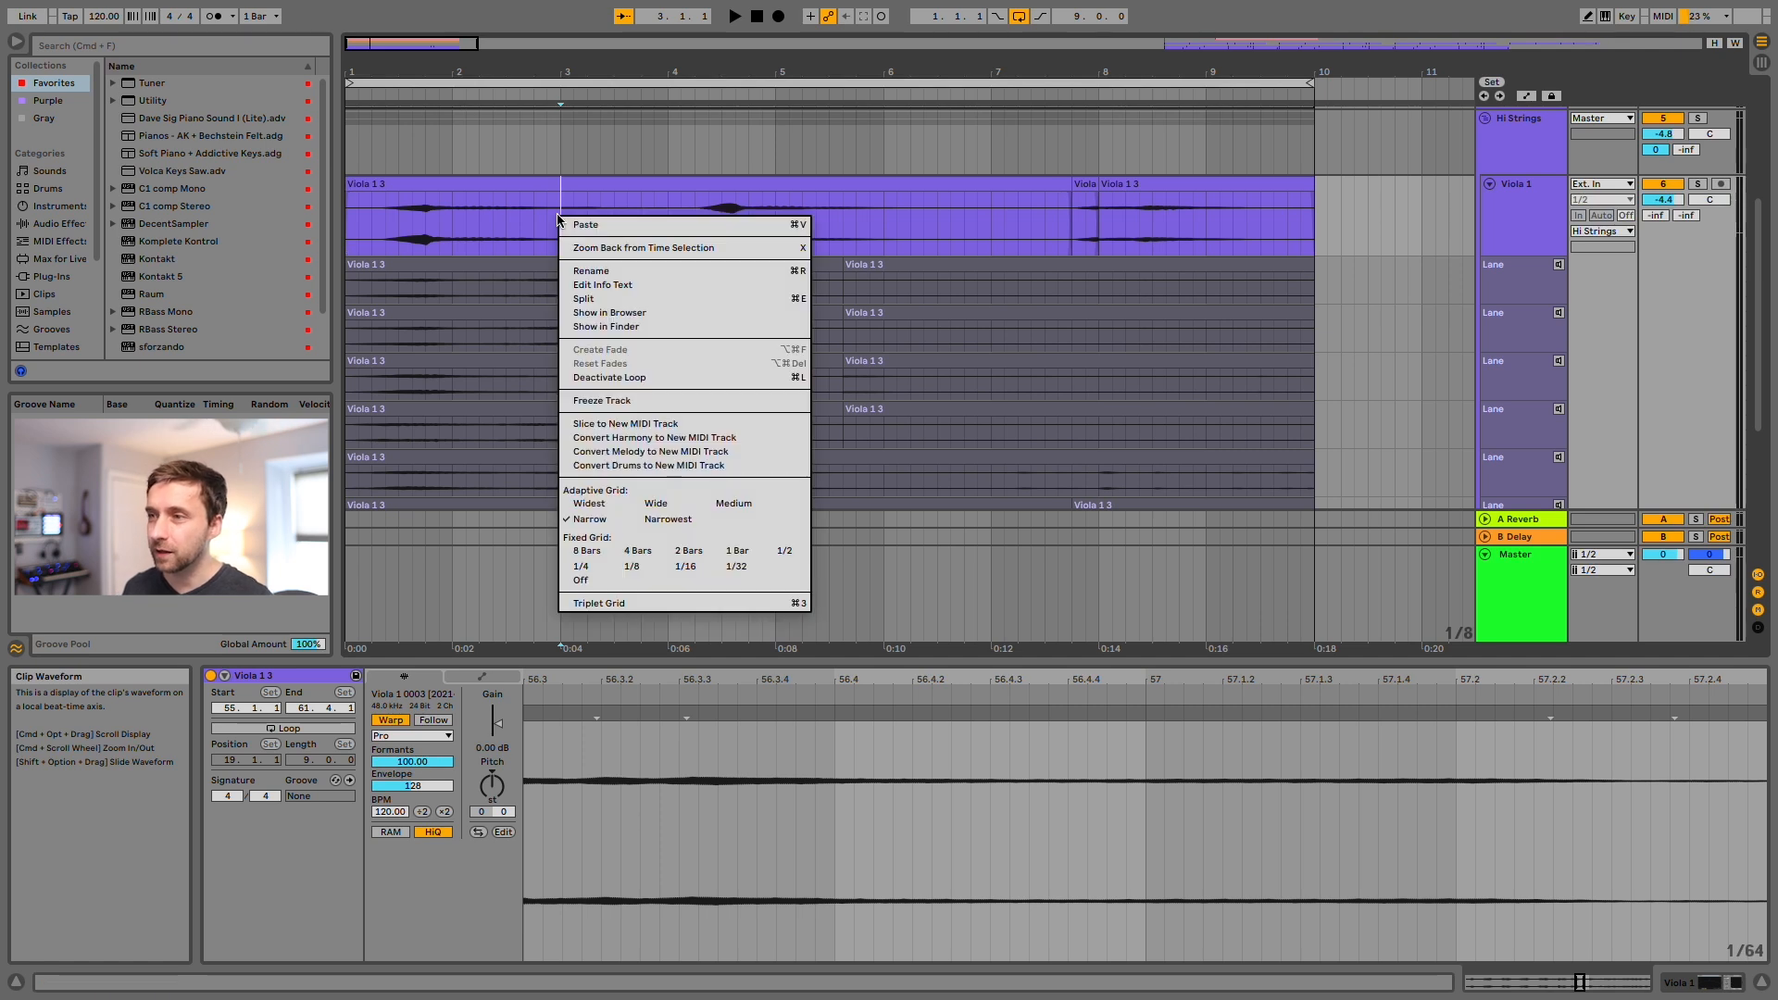
click(681, 298)
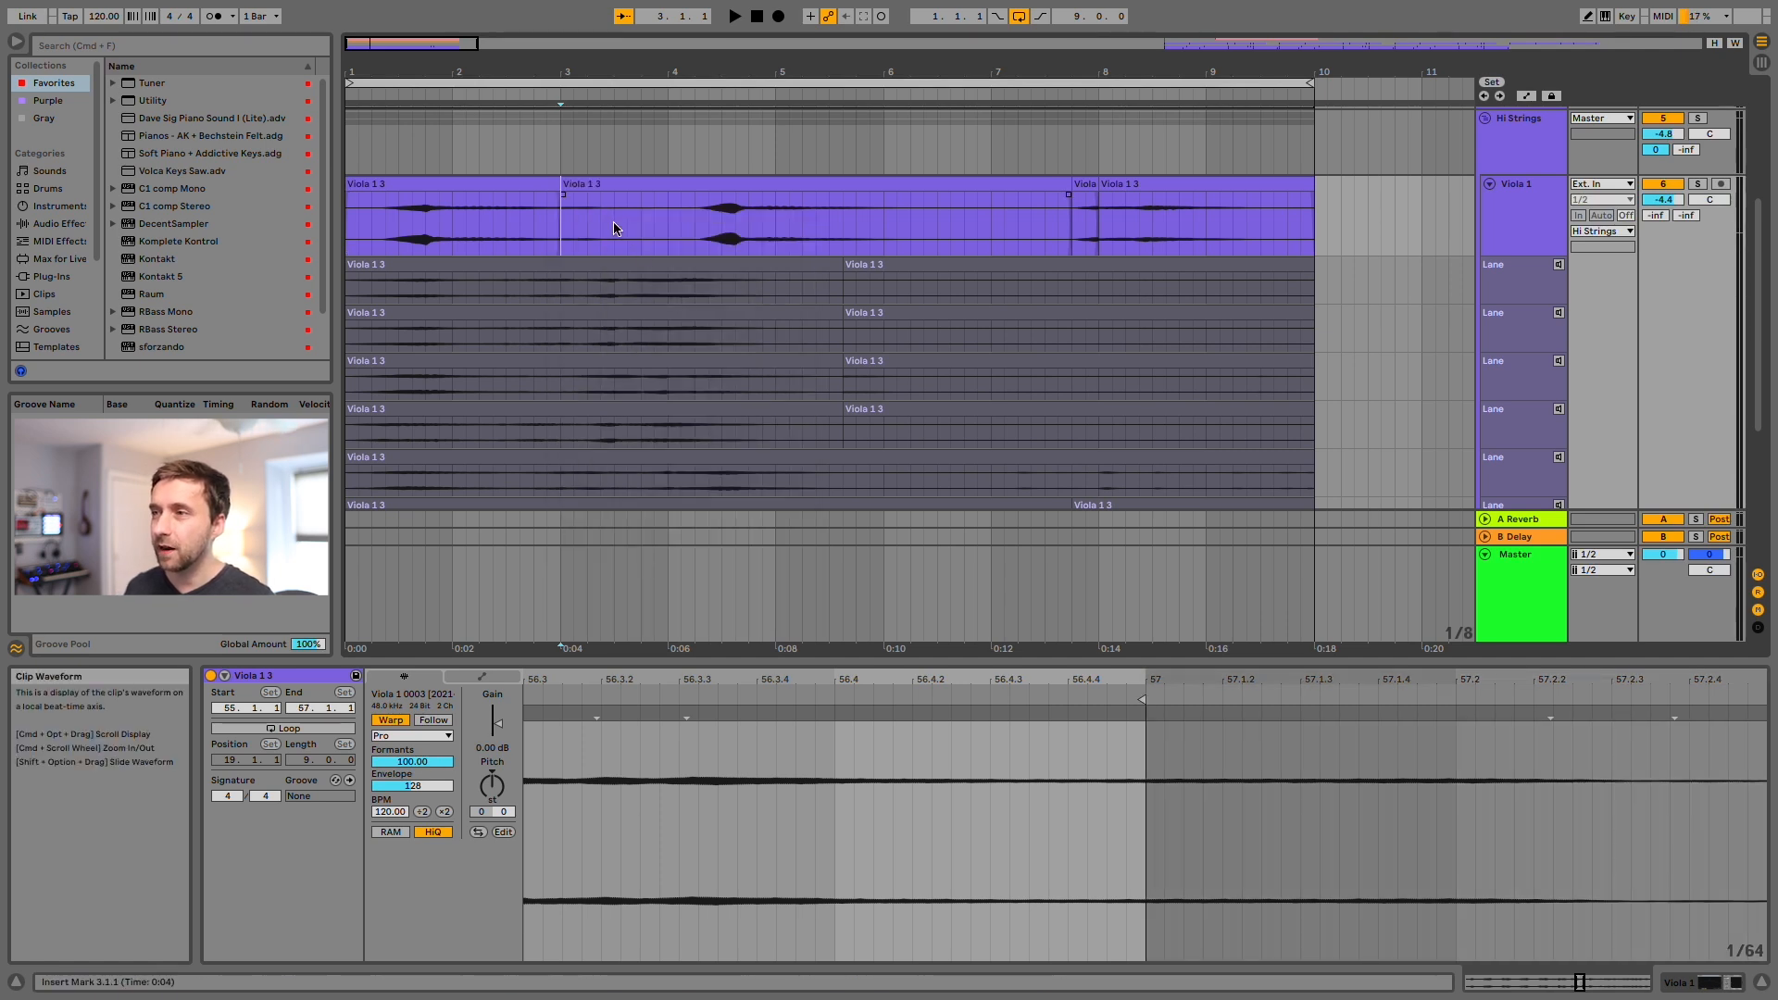
click(575, 184)
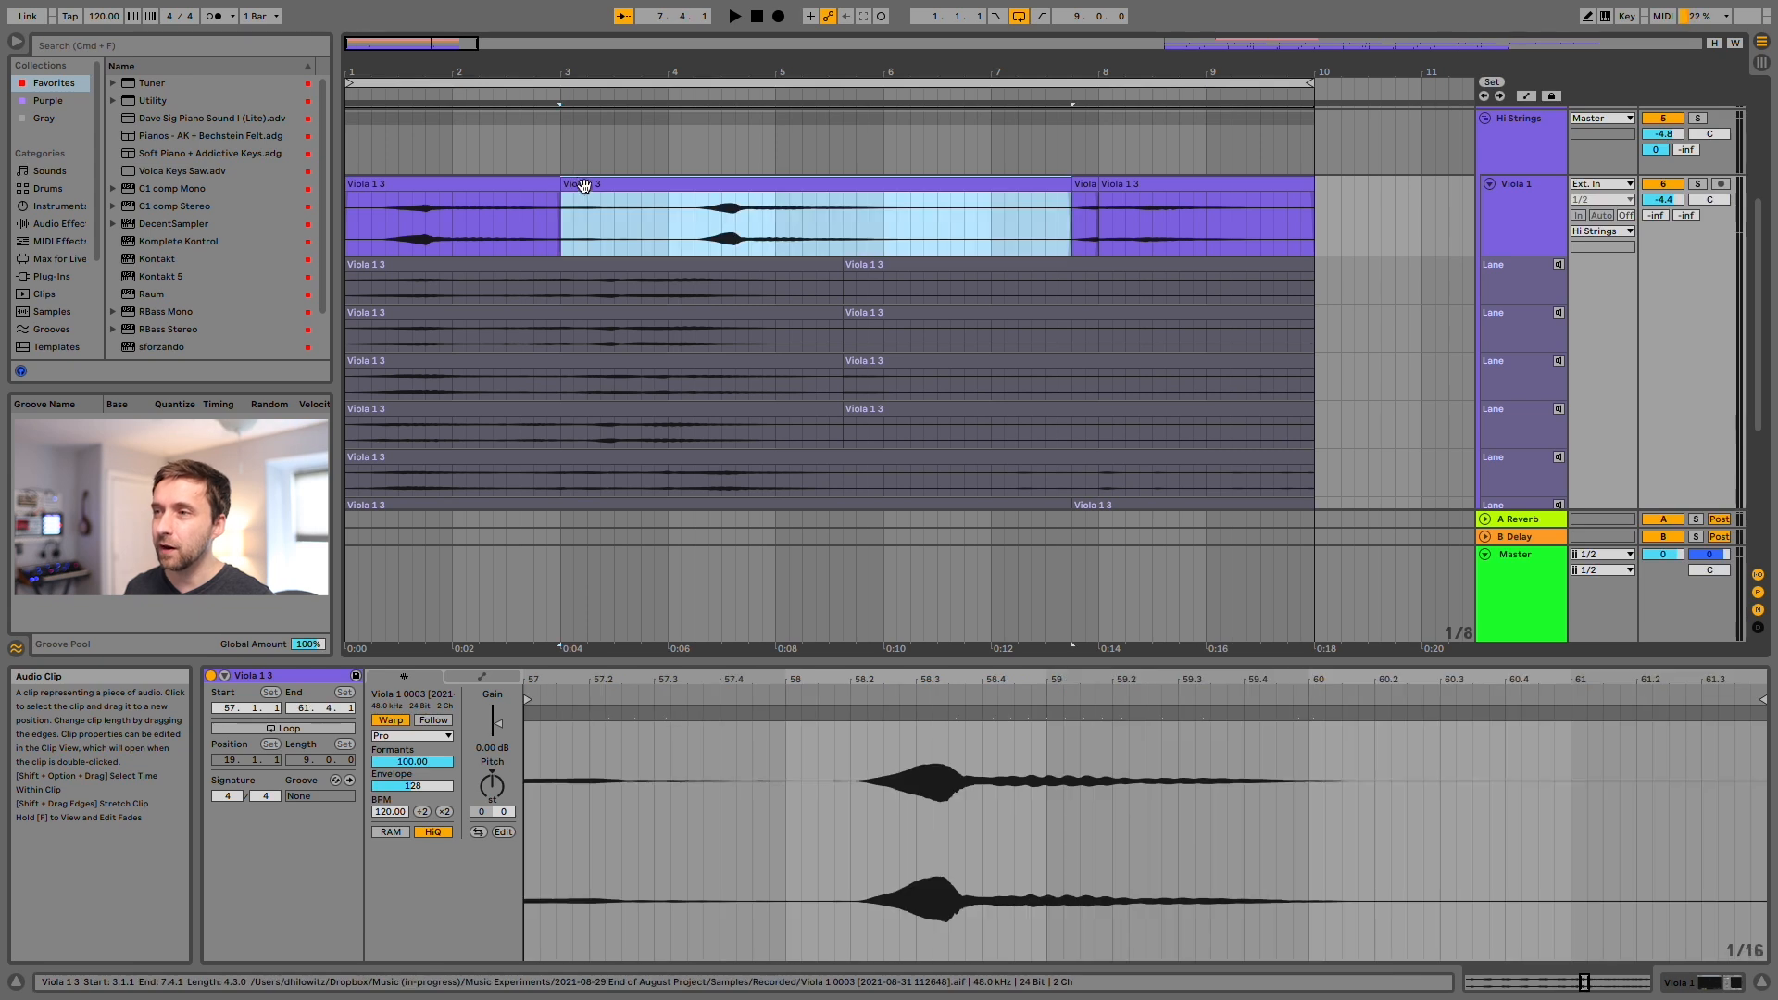
drag(617, 199, 720, 190)
key(super+z)
key(super+z)
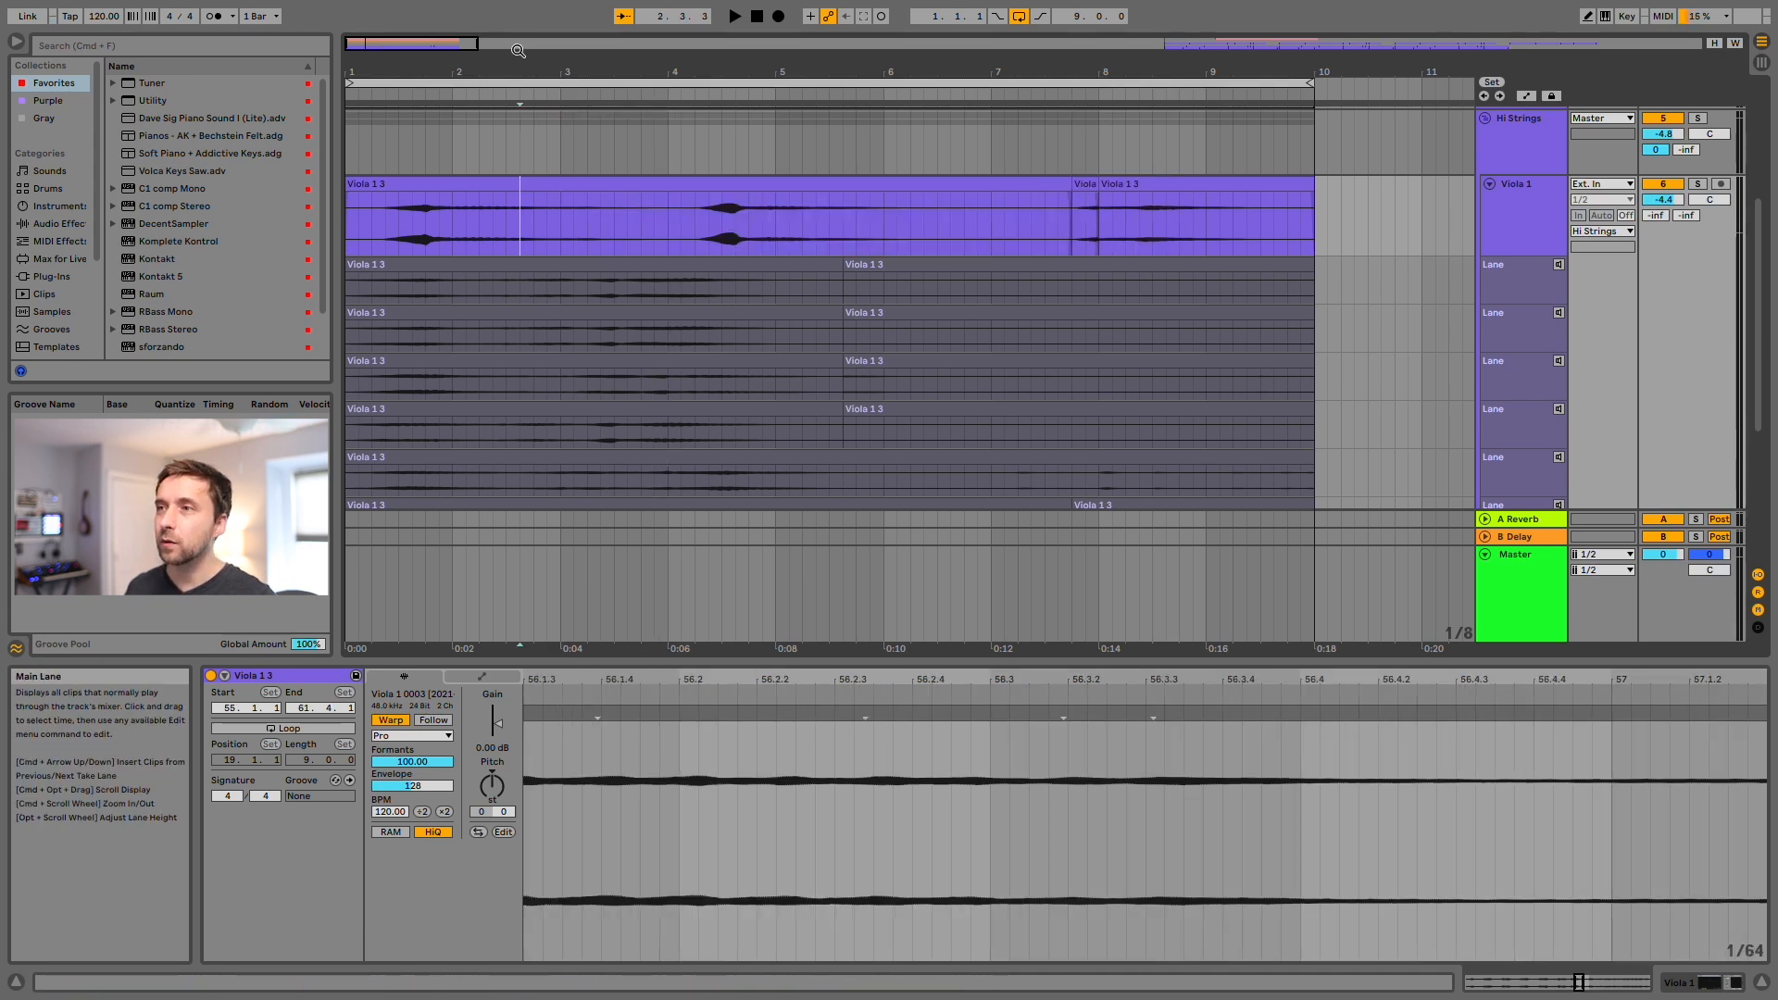
Replace the start of the main Viola 1 lane with the first take lane's clip ending at 5.3.3.
drag(464, 73, 605, 87)
click(573, 264)
key(Return)
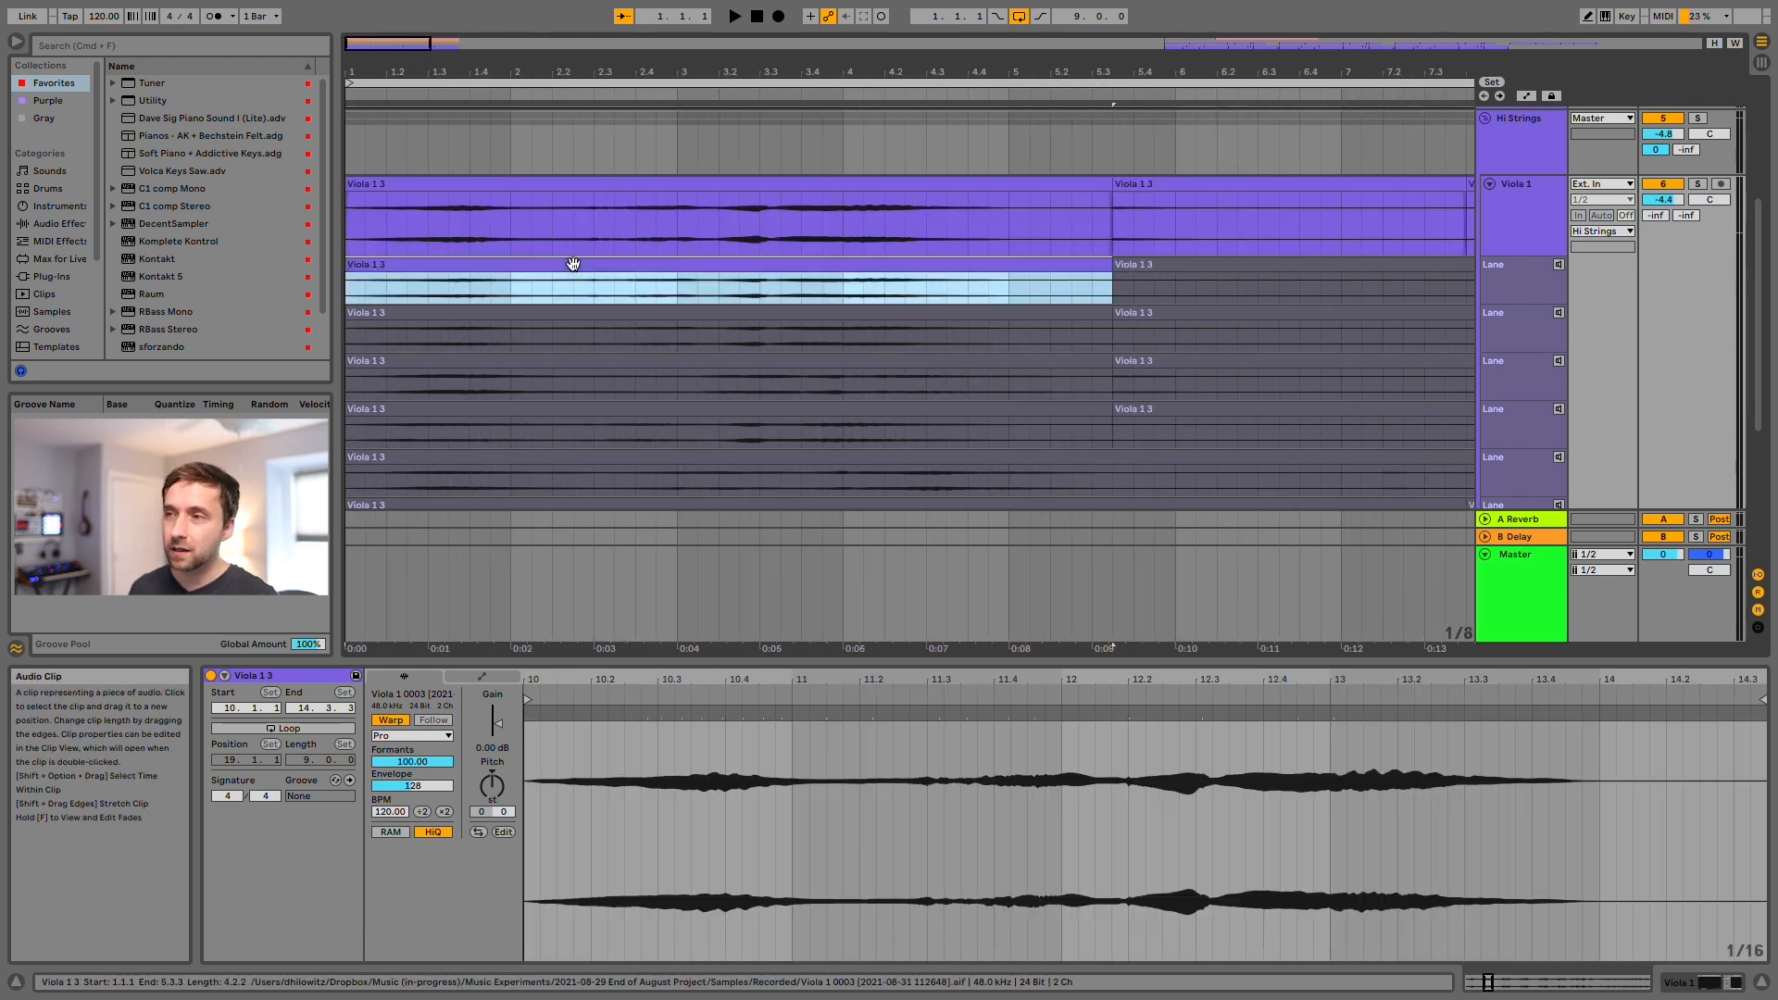
Play the main Viola 1 clip from 1.4.1 and split out its 2.2.1 to 2.3.1 section.
click(463, 213)
key(space)
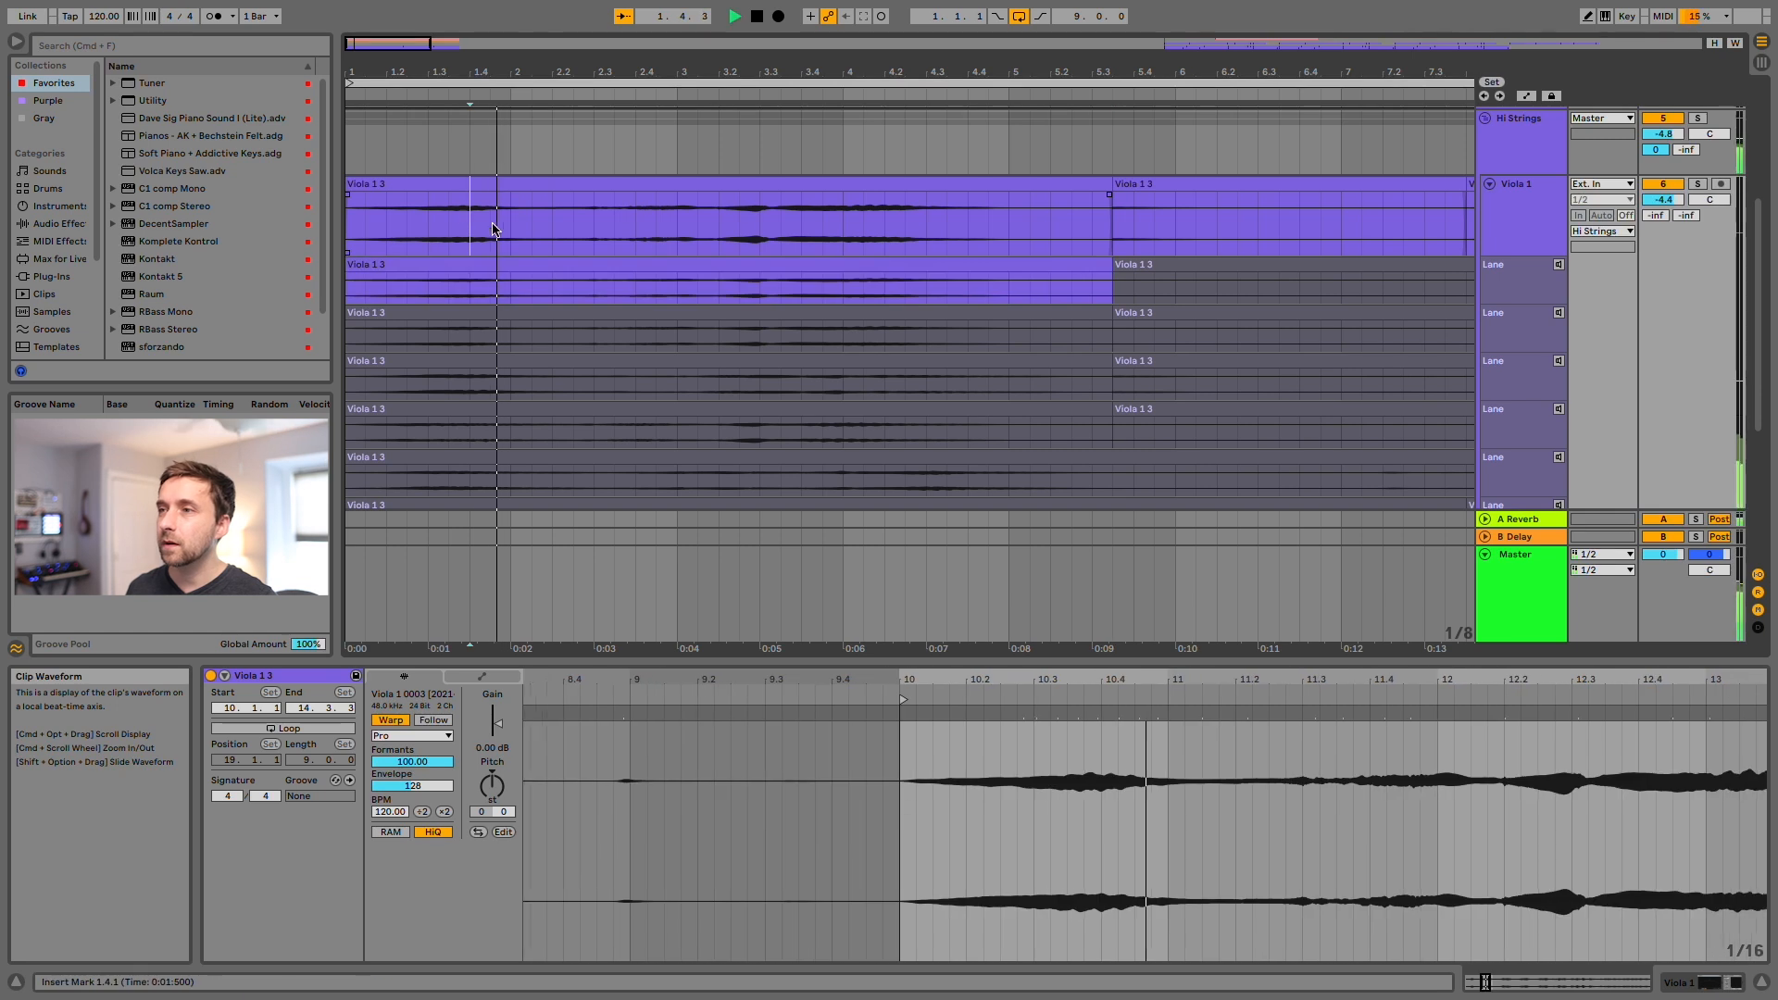
key(space)
click(554, 230)
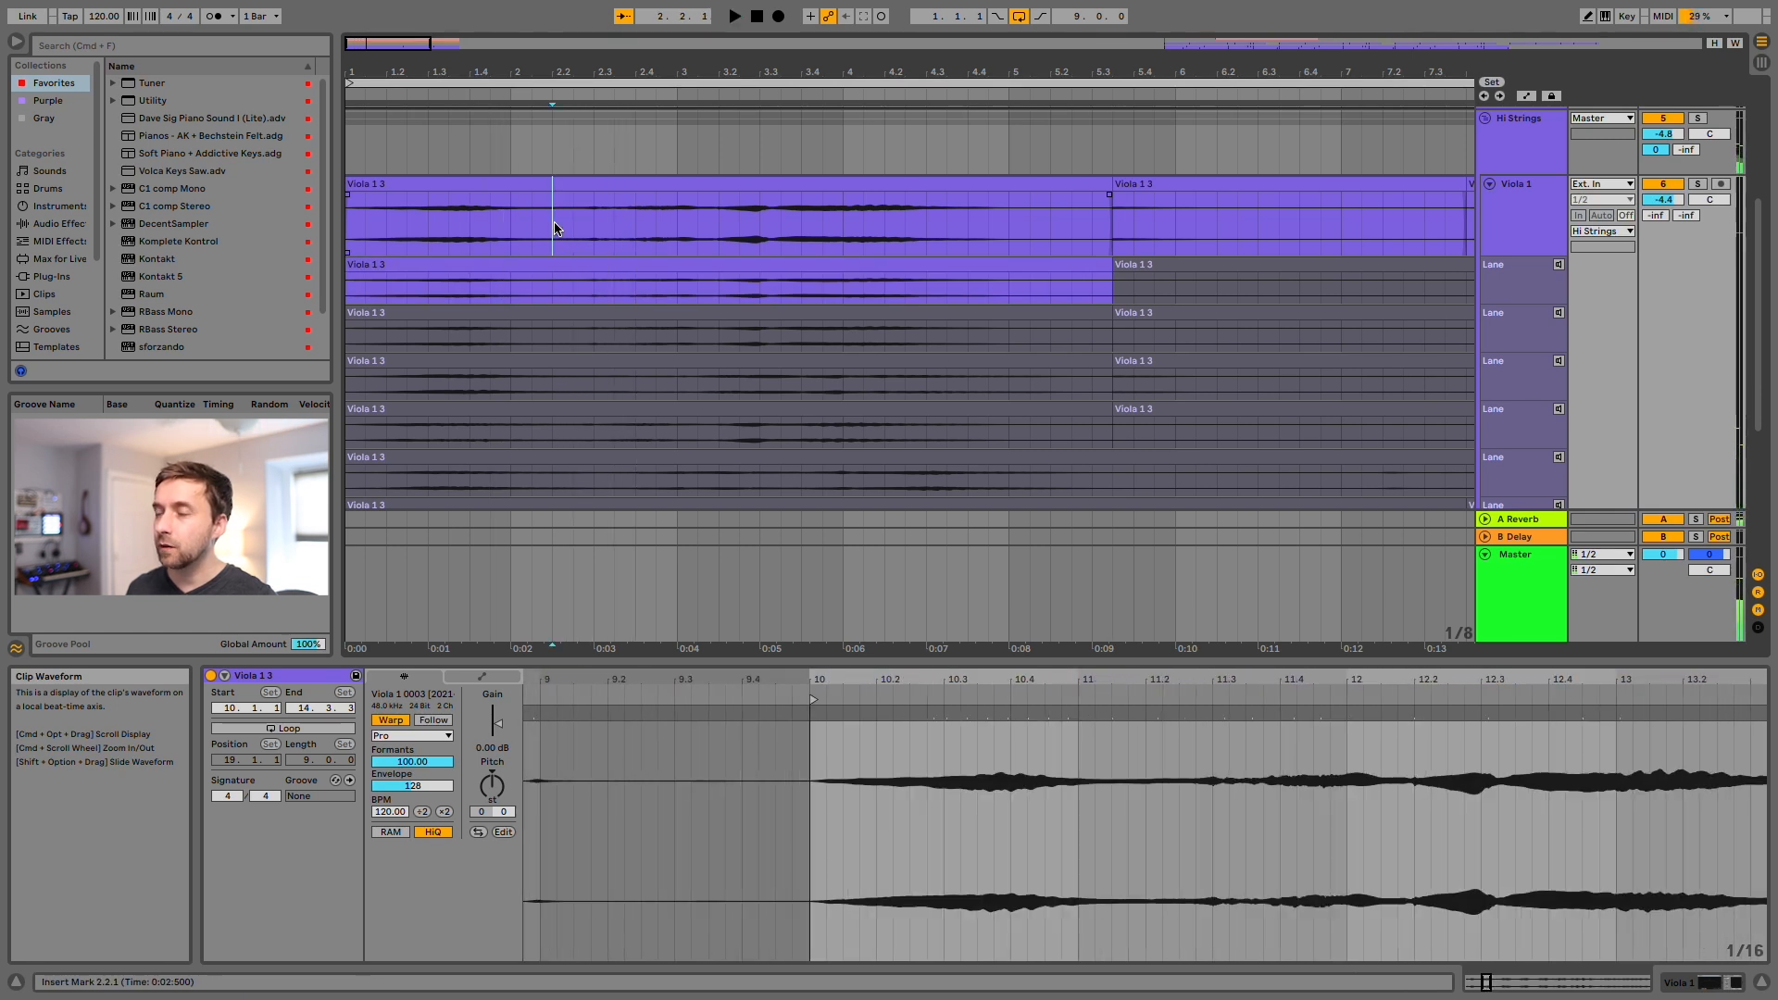
drag(555, 228, 596, 218)
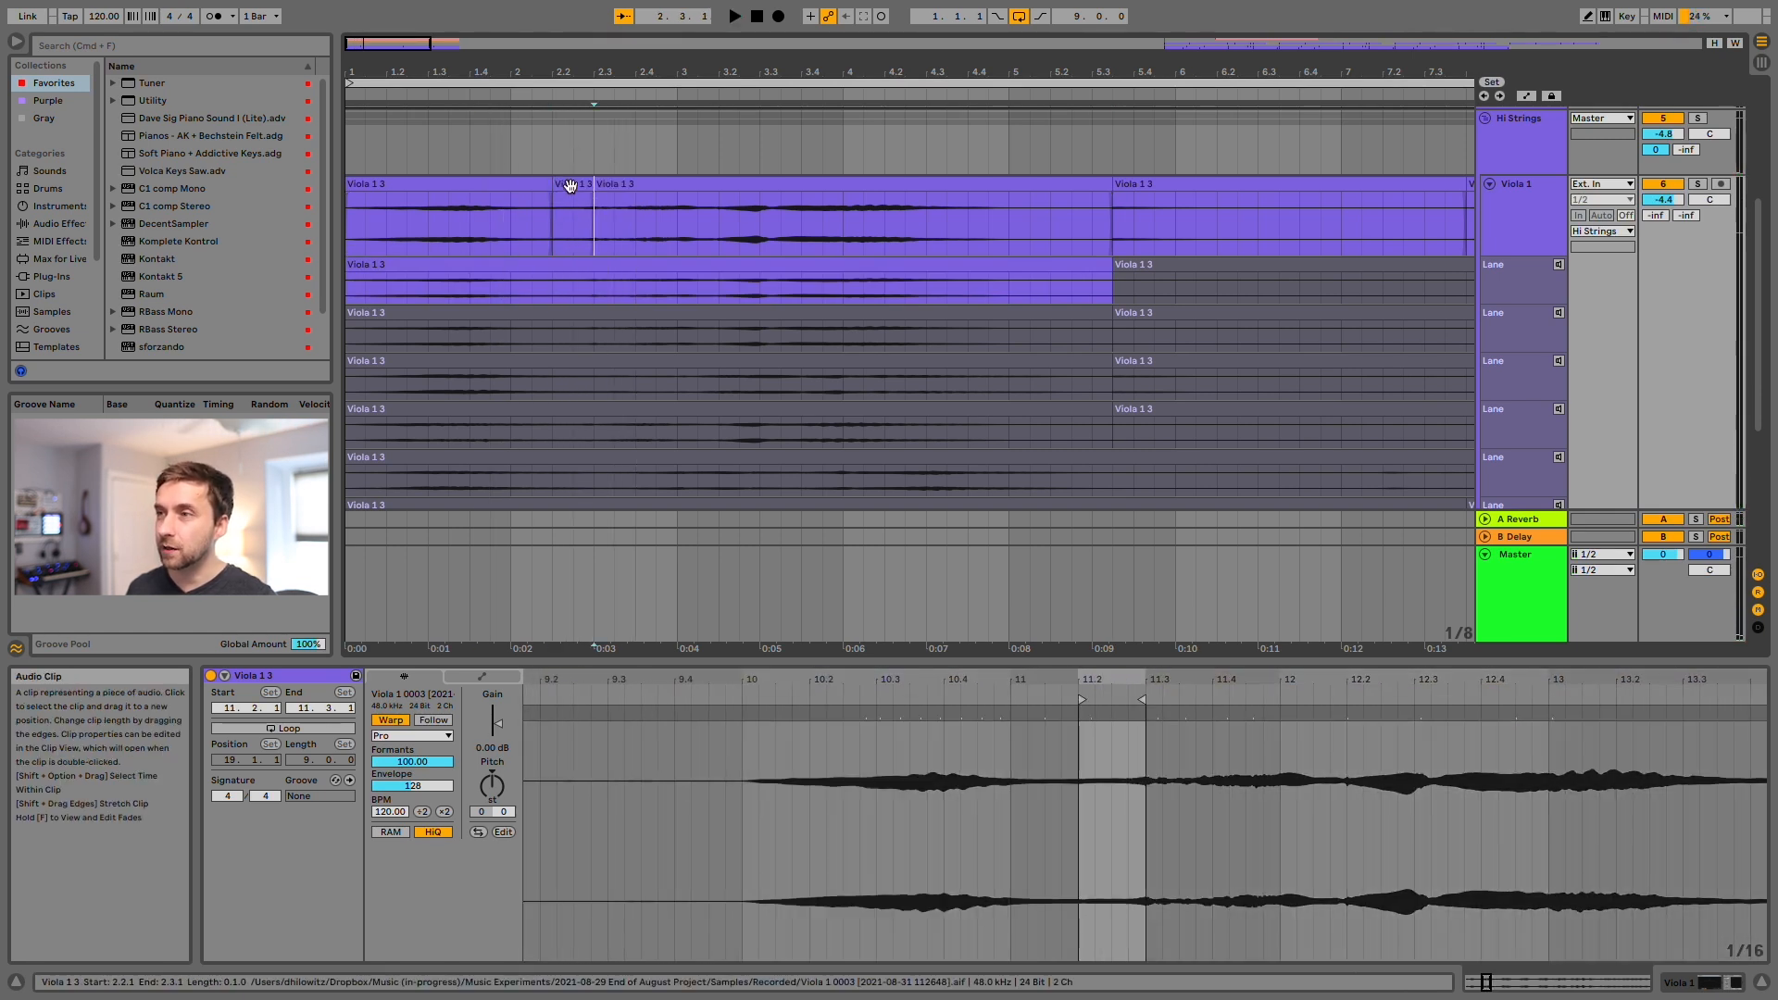
key(super+e)
Detune the split-out section from 2.2.1 to 2.3.1 by -42 cents.
key(space)
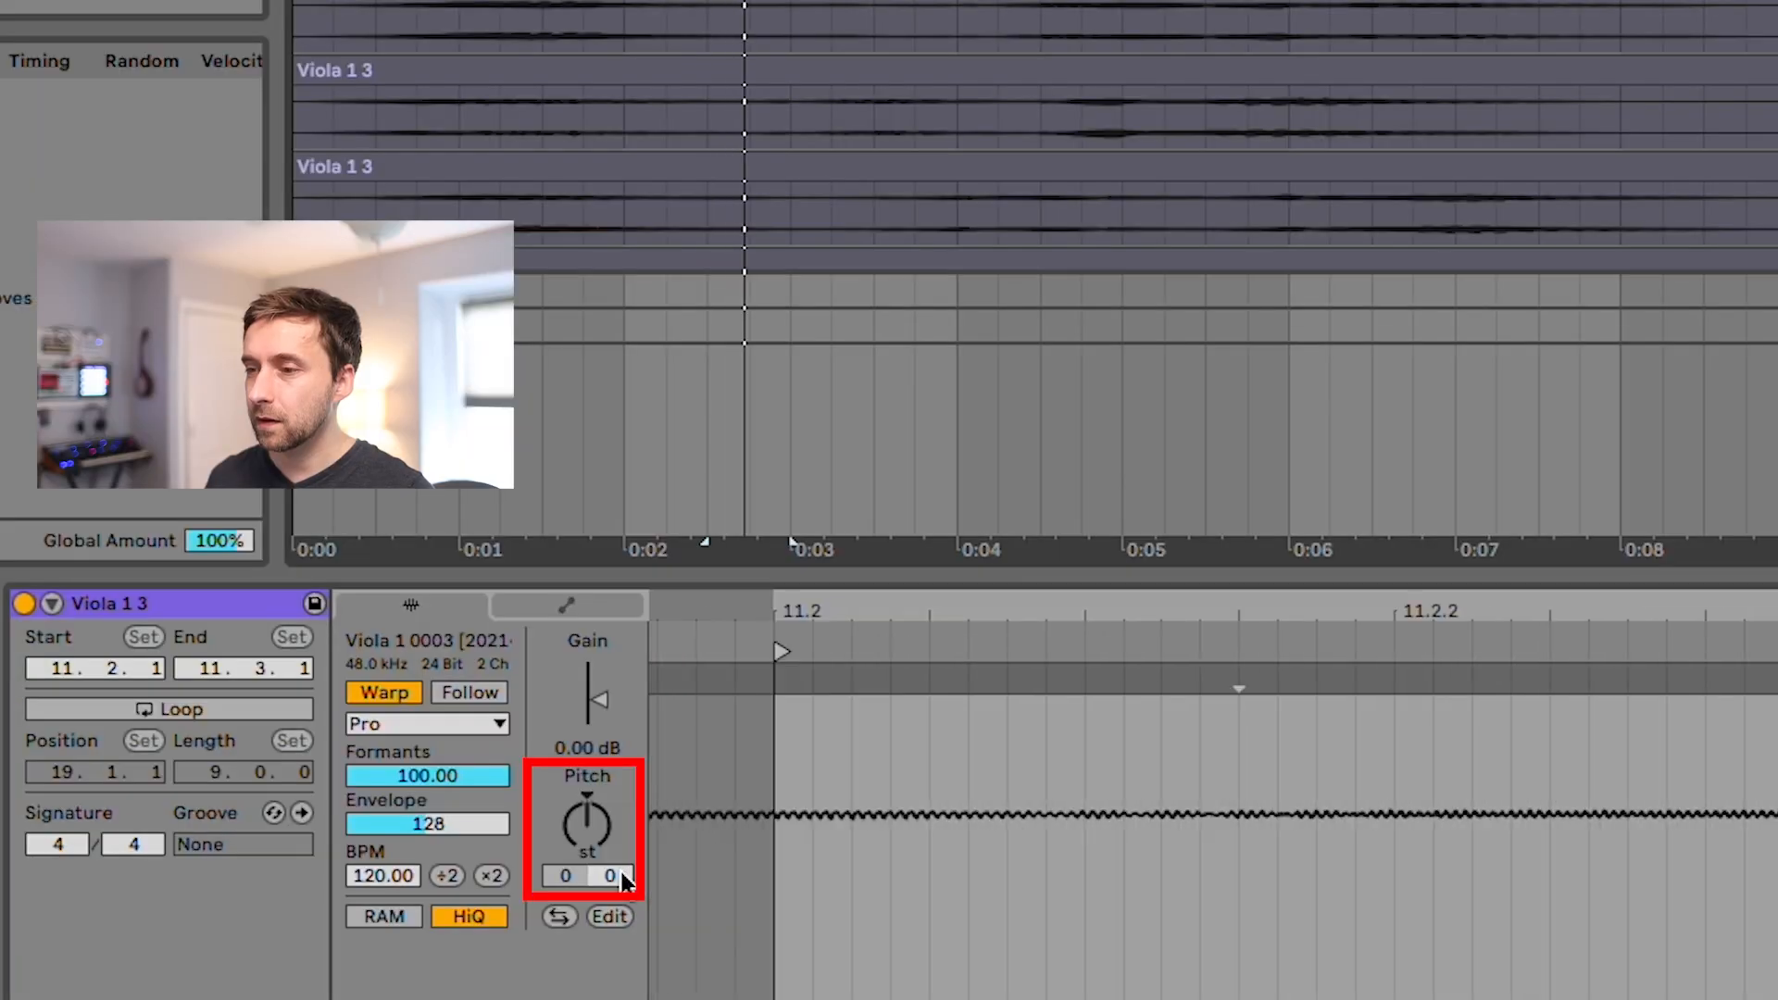
drag(505, 812, 506, 841)
drag(611, 875, 611, 905)
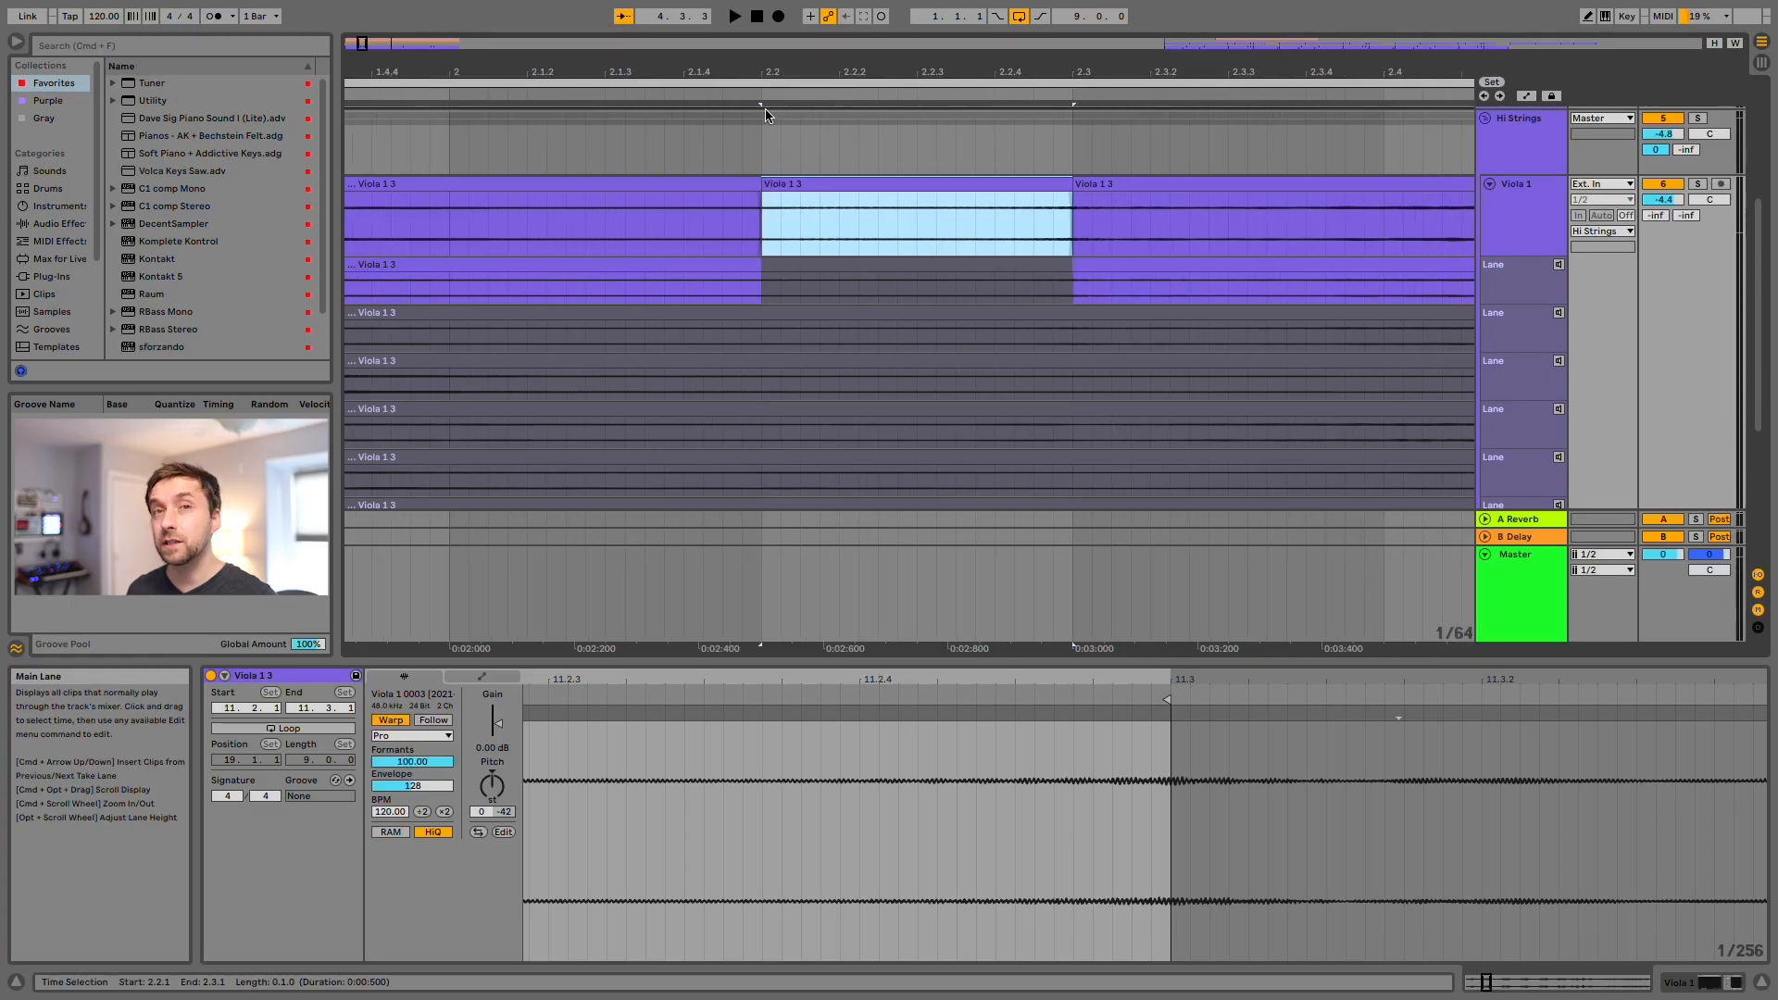
Move the crossfade at the start of the detuned section slightly past 2.2 and lengthen it on both sides.
drag(770, 73, 1242, 277)
drag(796, 72, 858, 67)
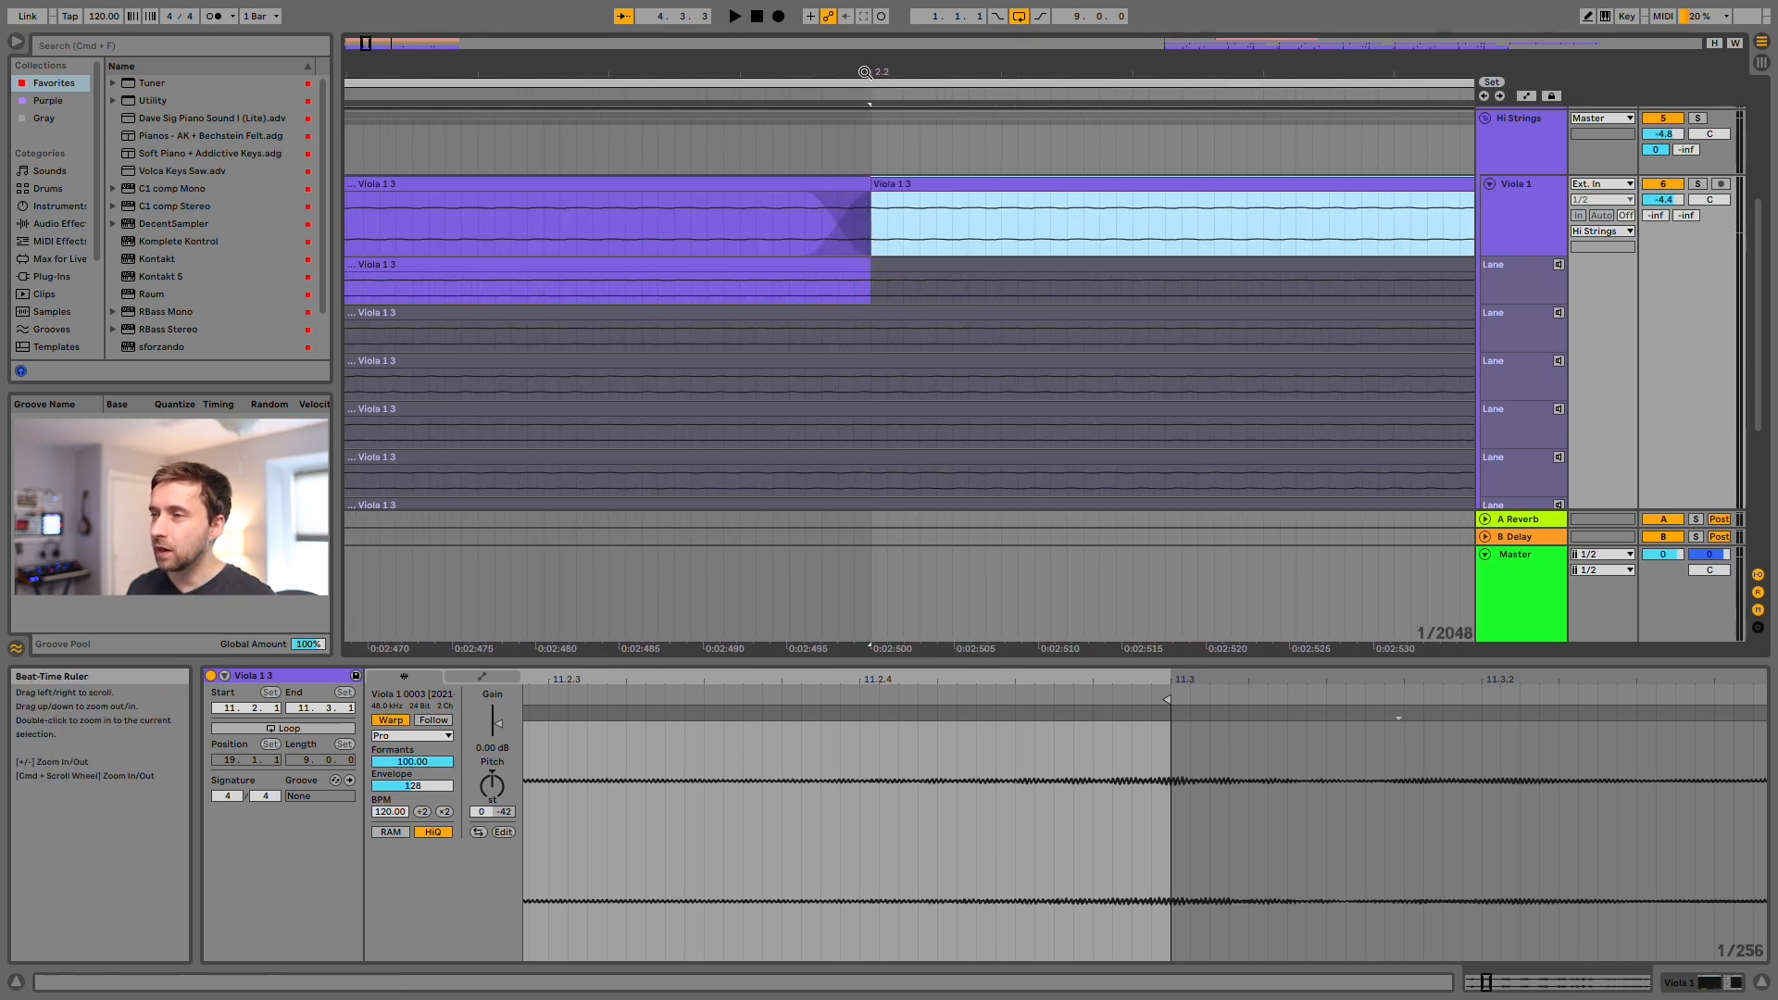
click(657, 215)
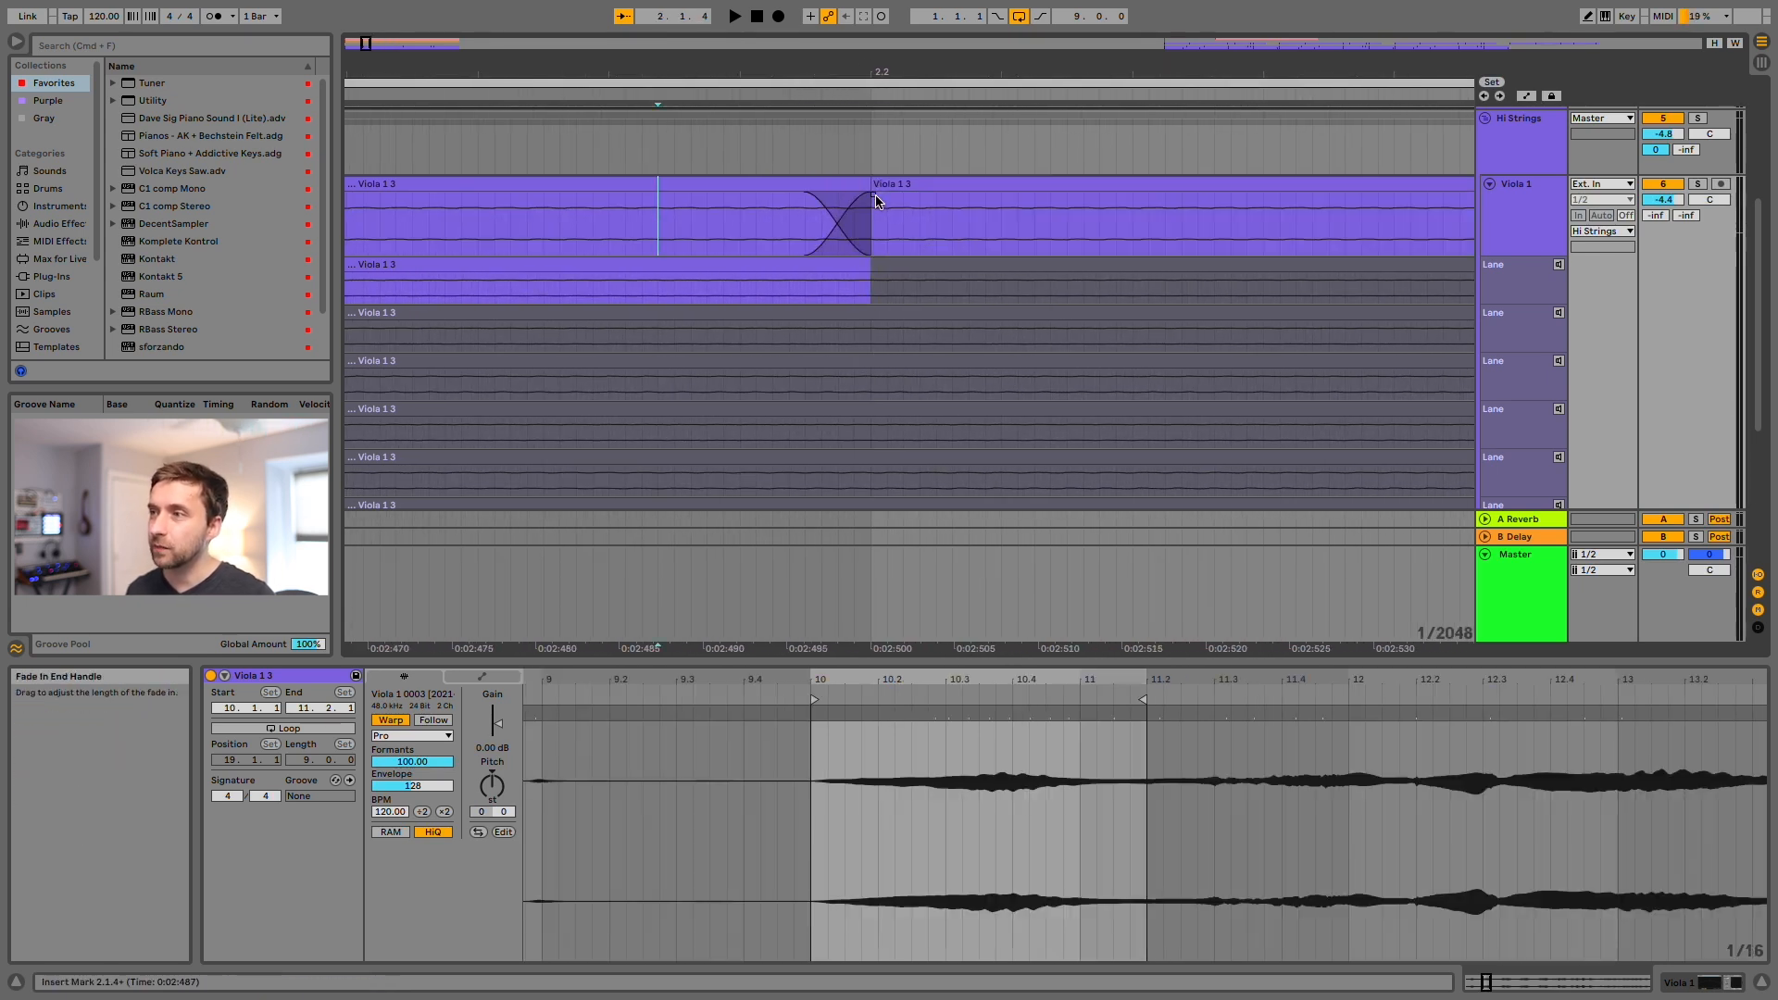
drag(876, 201, 1102, 196)
drag(806, 198, 709, 195)
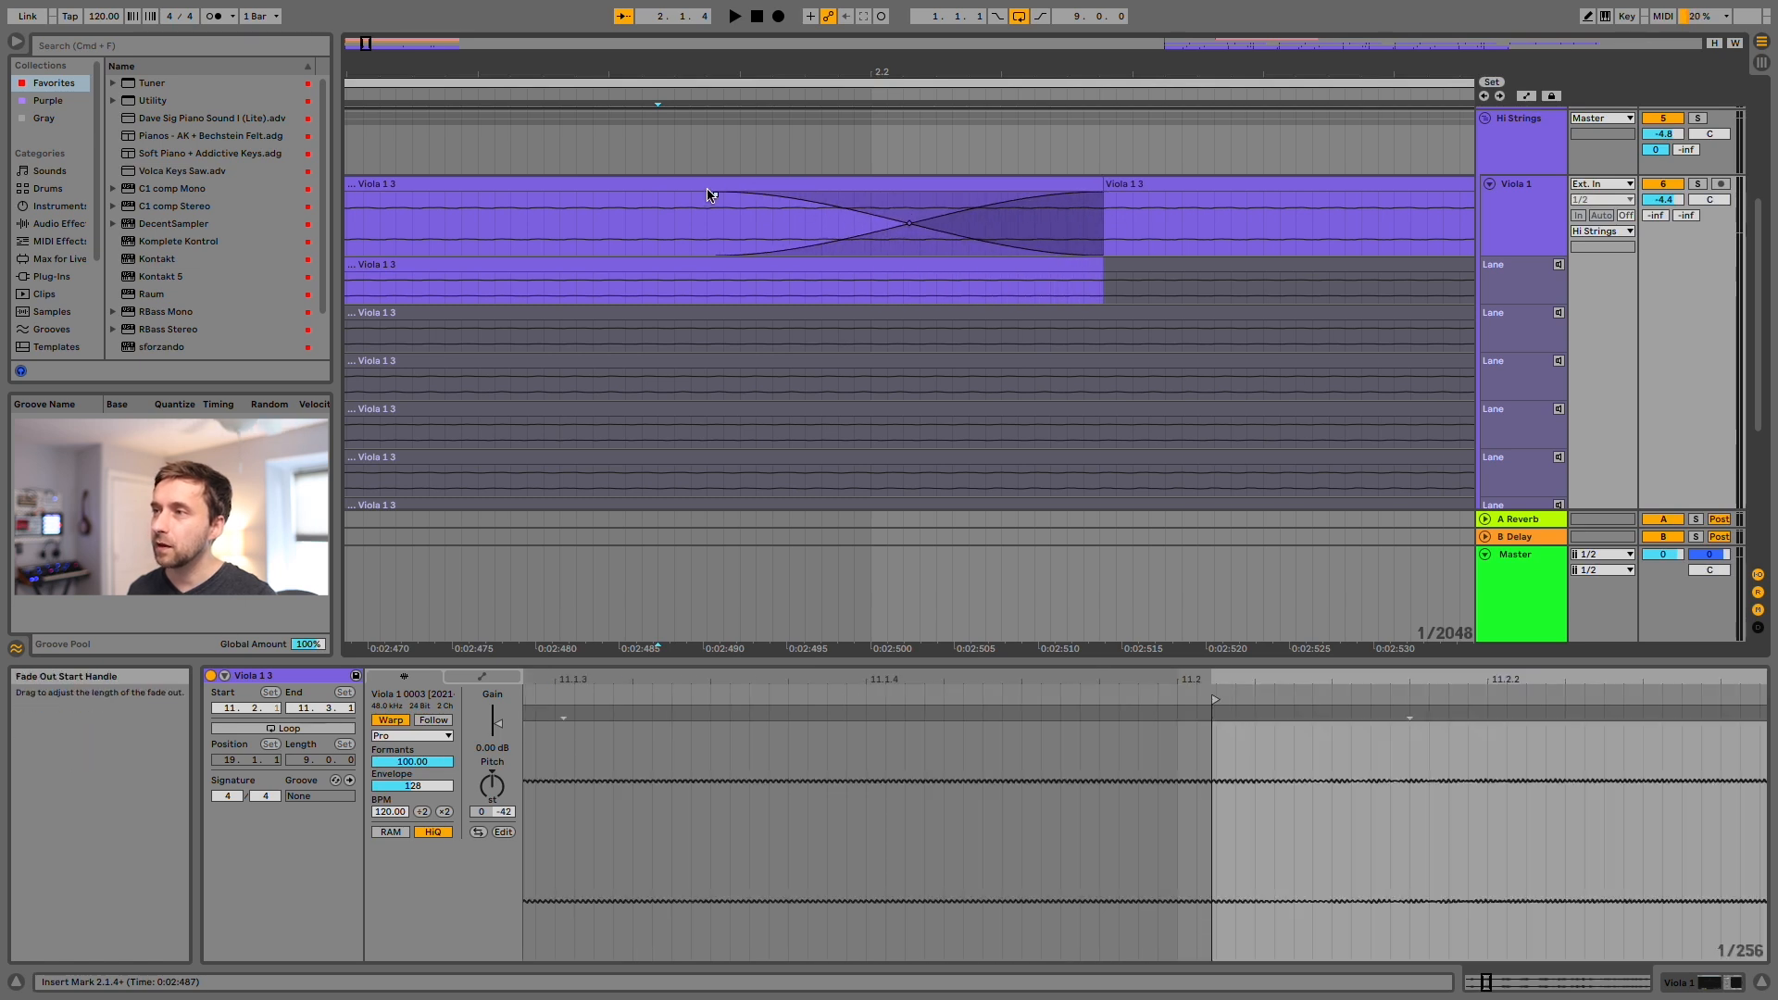
Lengthen the crossfade at the end of the detuned section around 2.3 and play across the edits.
drag(787, 65, 786, 11)
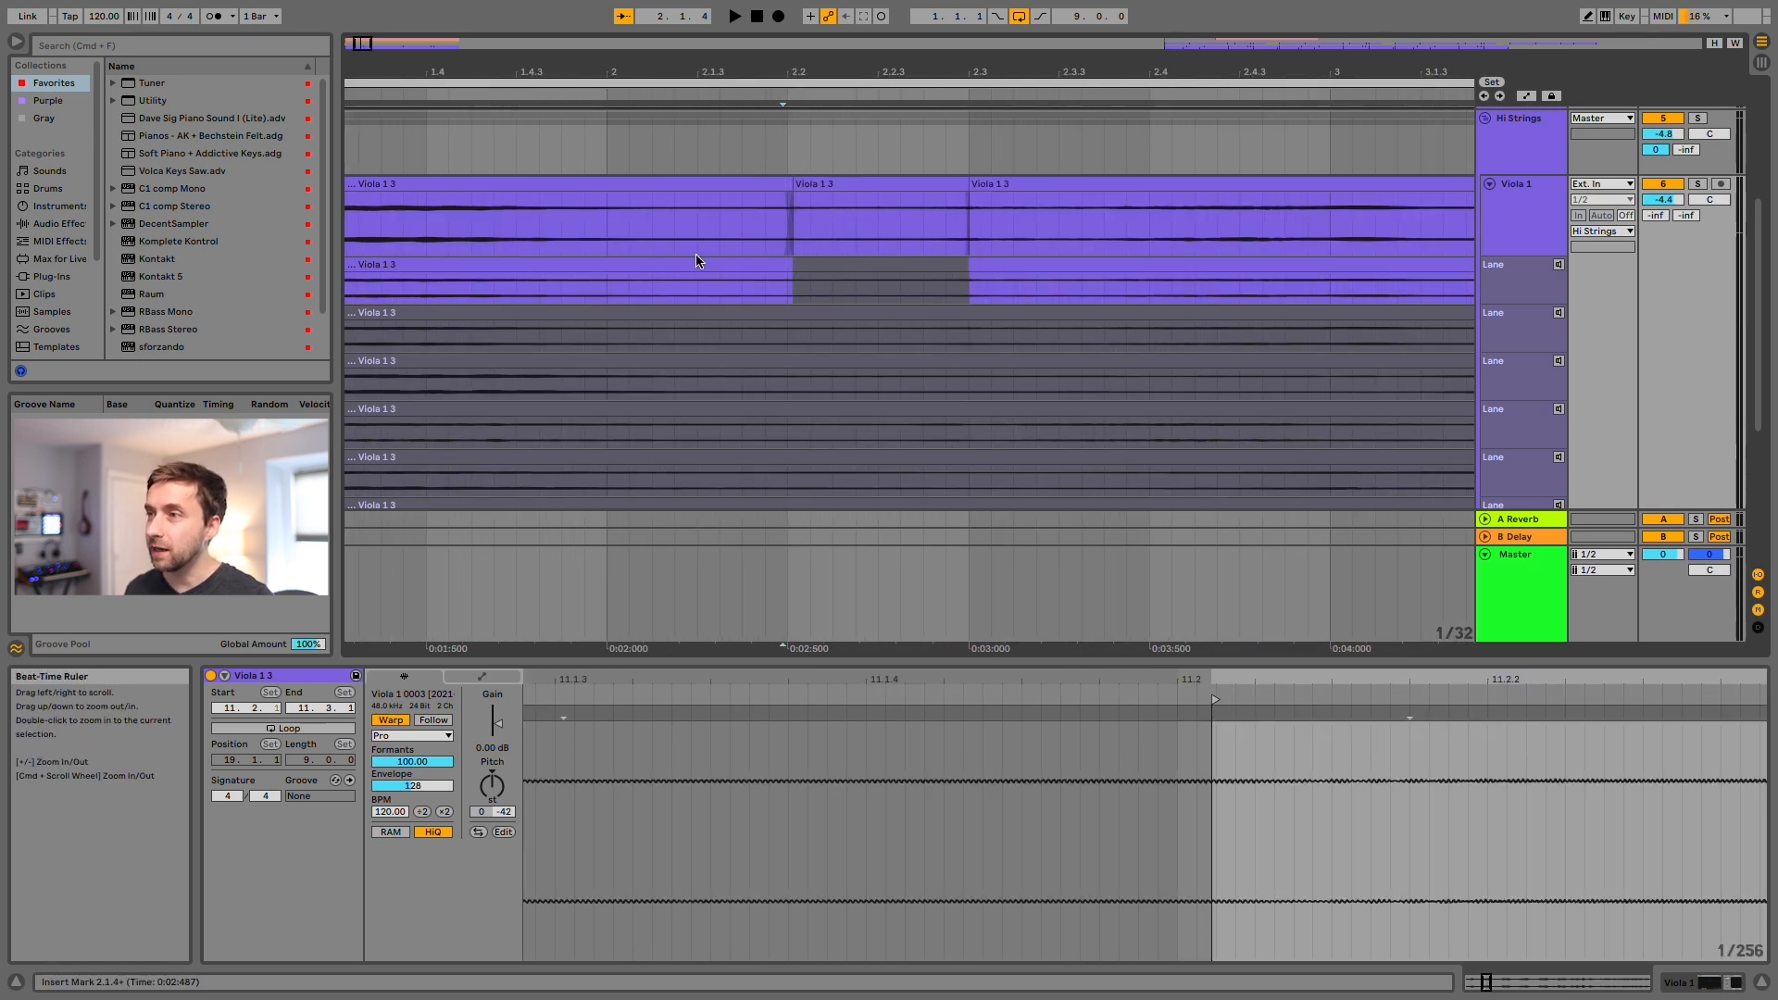
click(636, 246)
key(space)
key(space)
click(687, 230)
drag(707, 195, 715, 196)
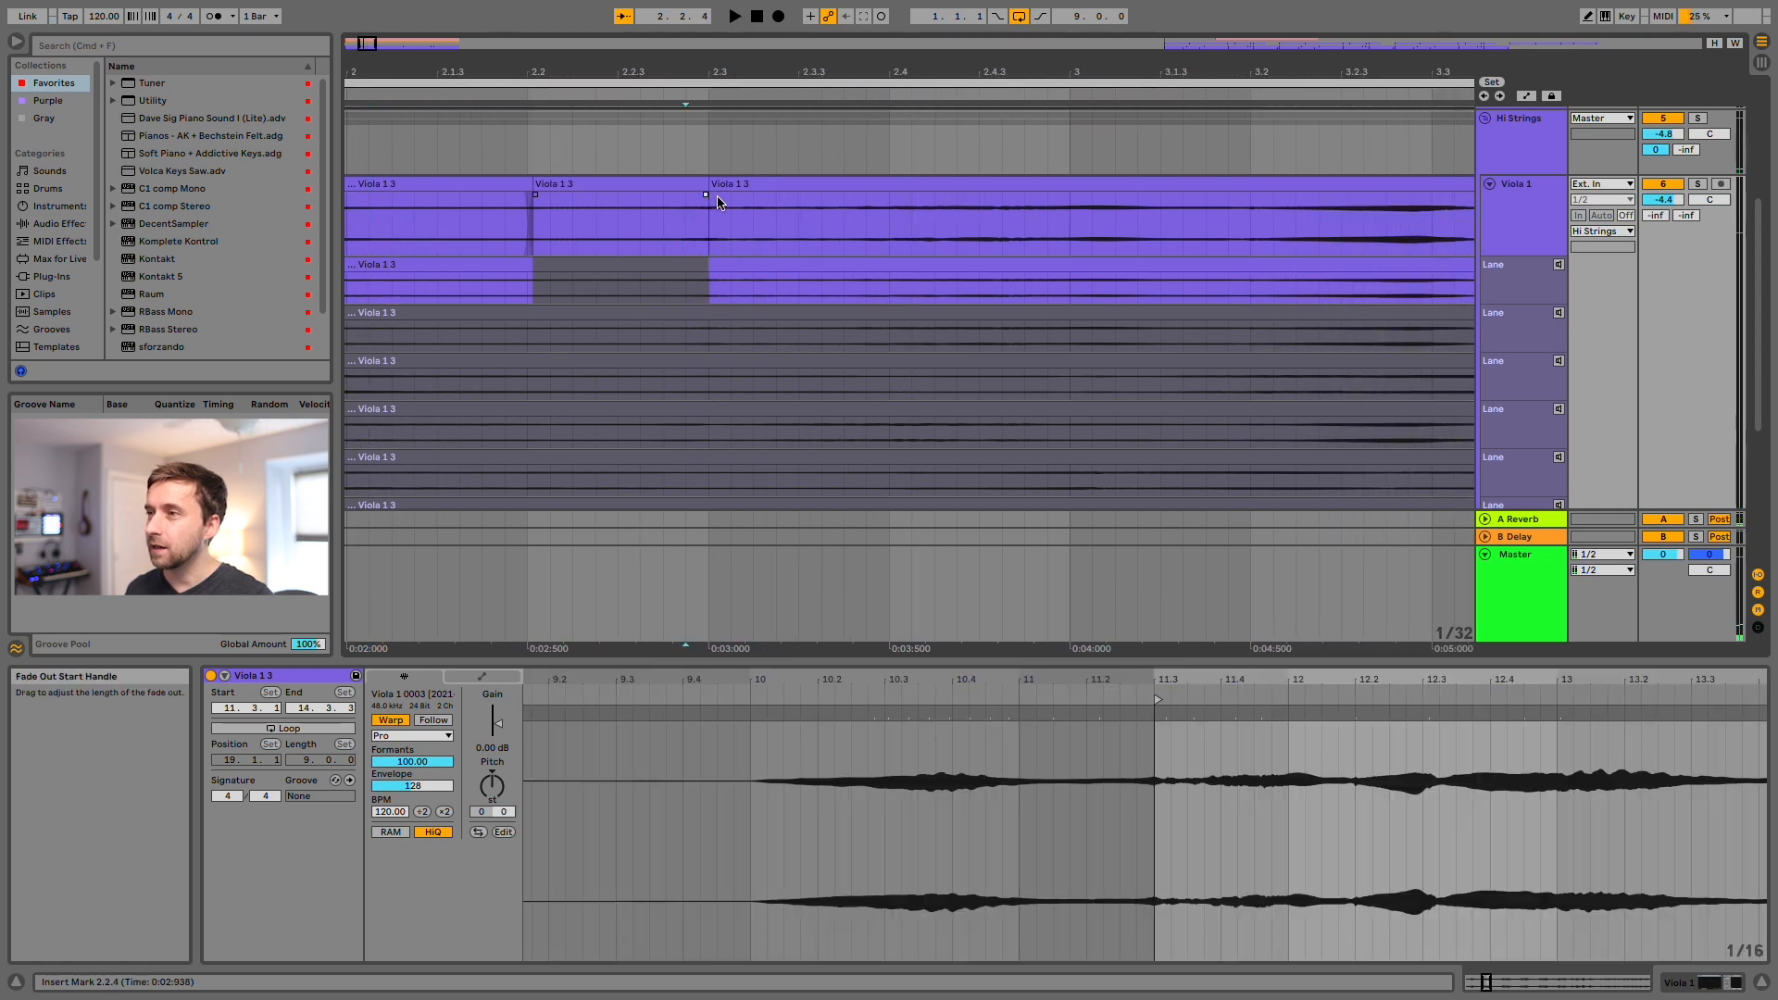
drag(694, 206, 776, 205)
click(595, 238)
key(space)
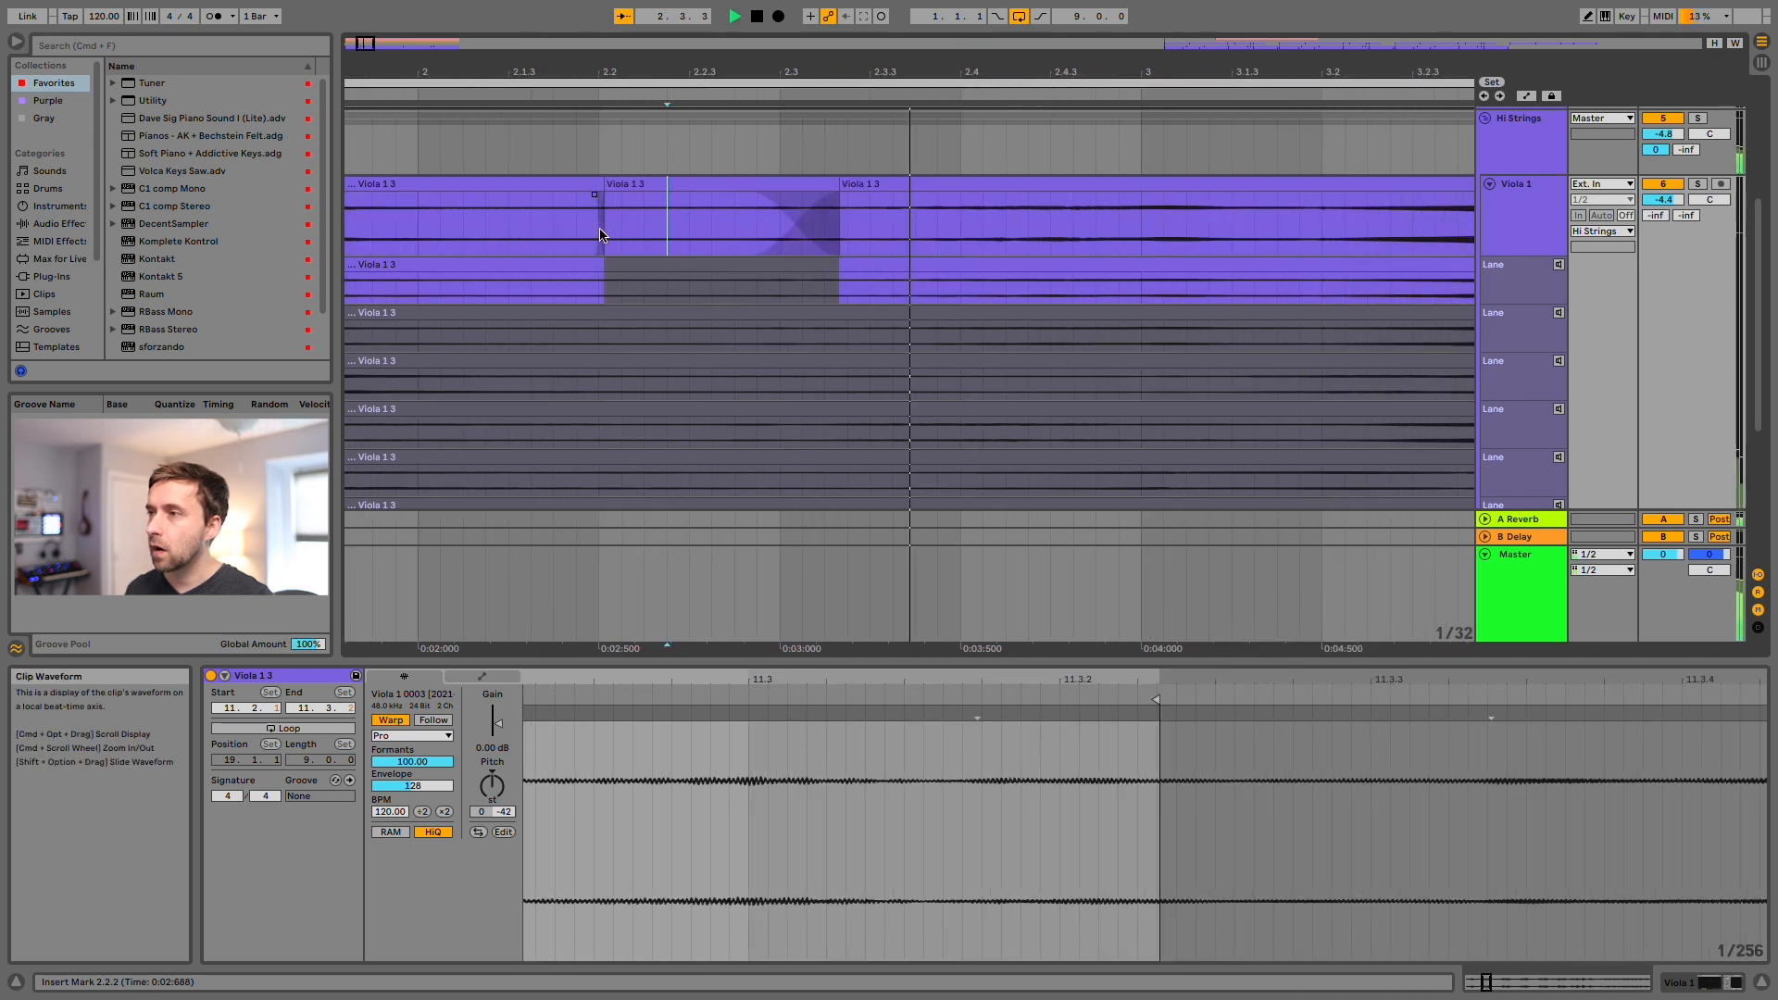
key(space)
drag(443, 202, 486, 204)
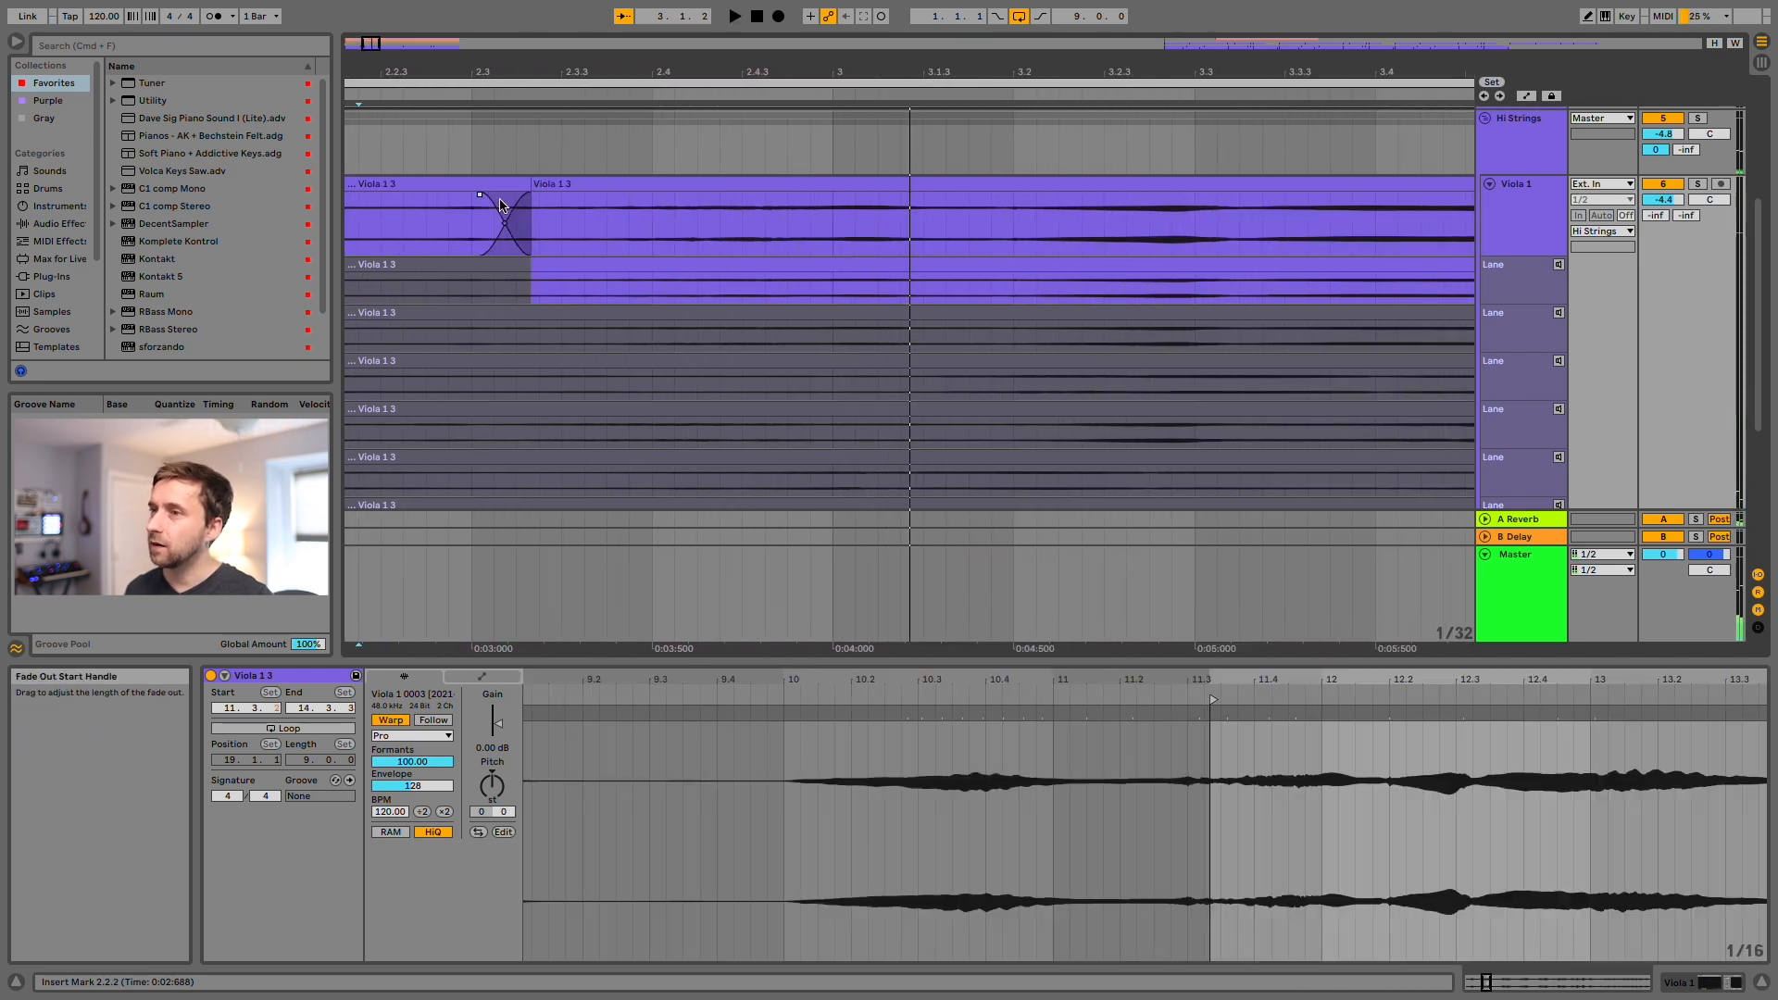
key(space)
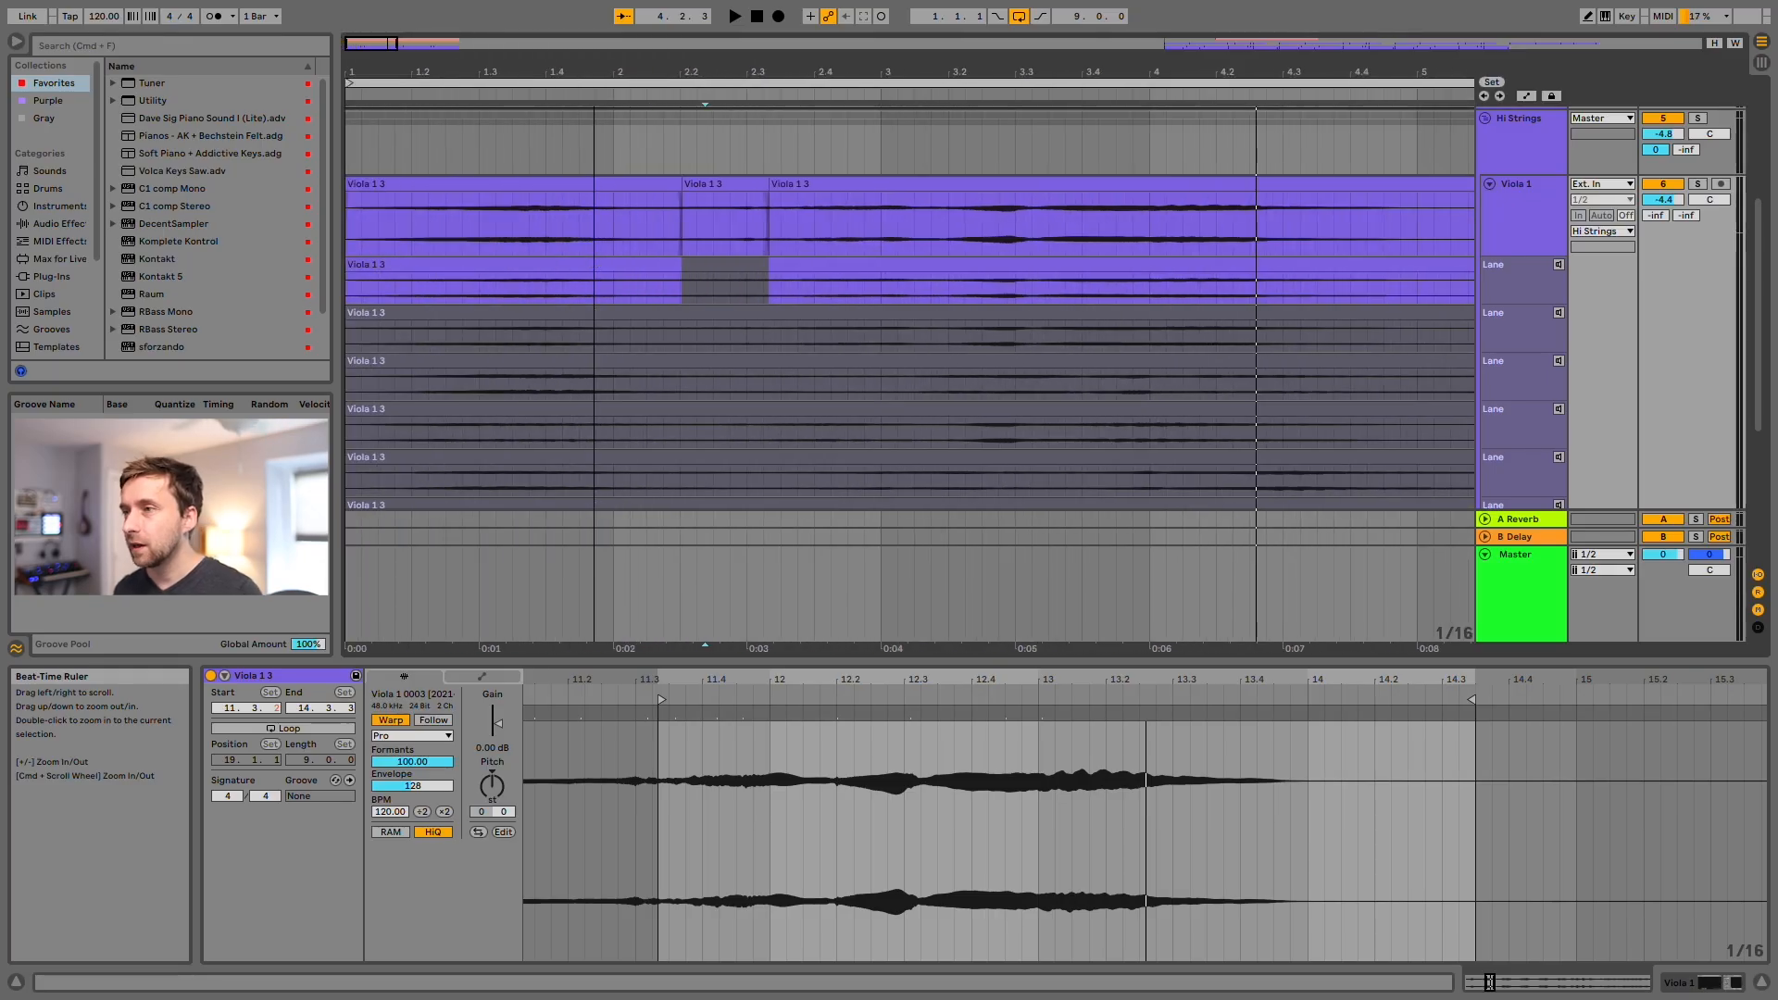
Try extending the end of the first main Viola 1 clip to 3.3.4, and undo it.
click(645, 186)
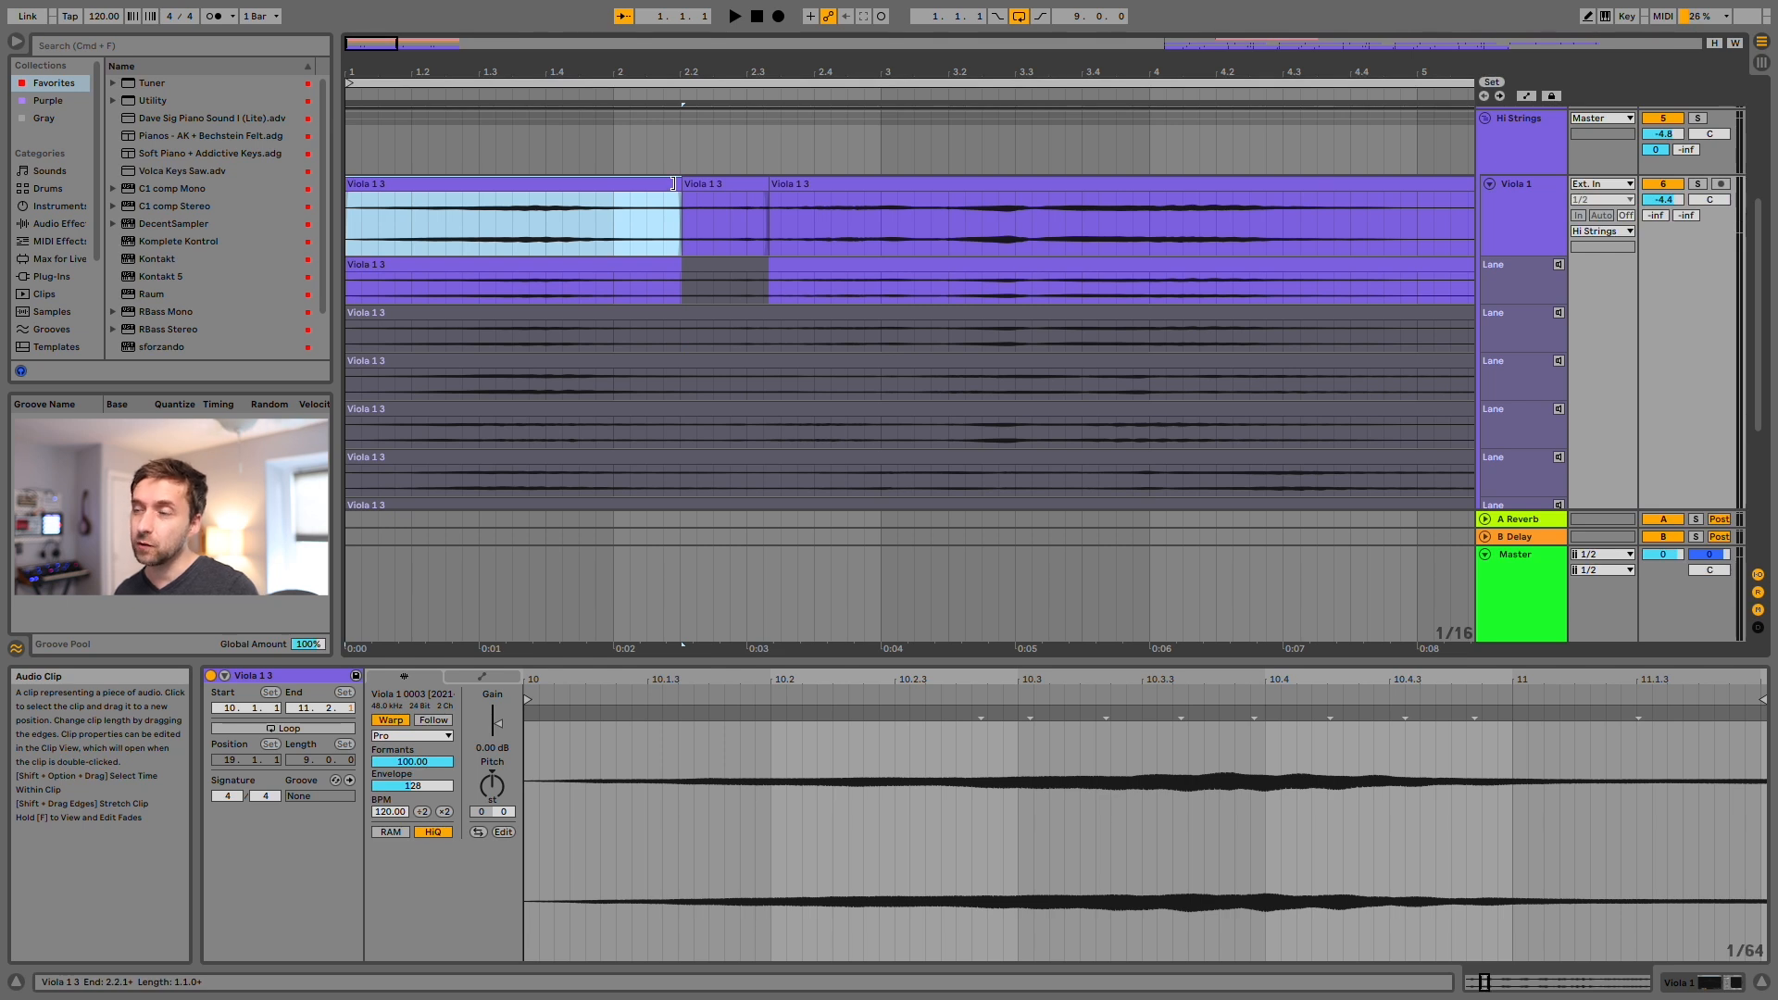
drag(674, 183, 1063, 199)
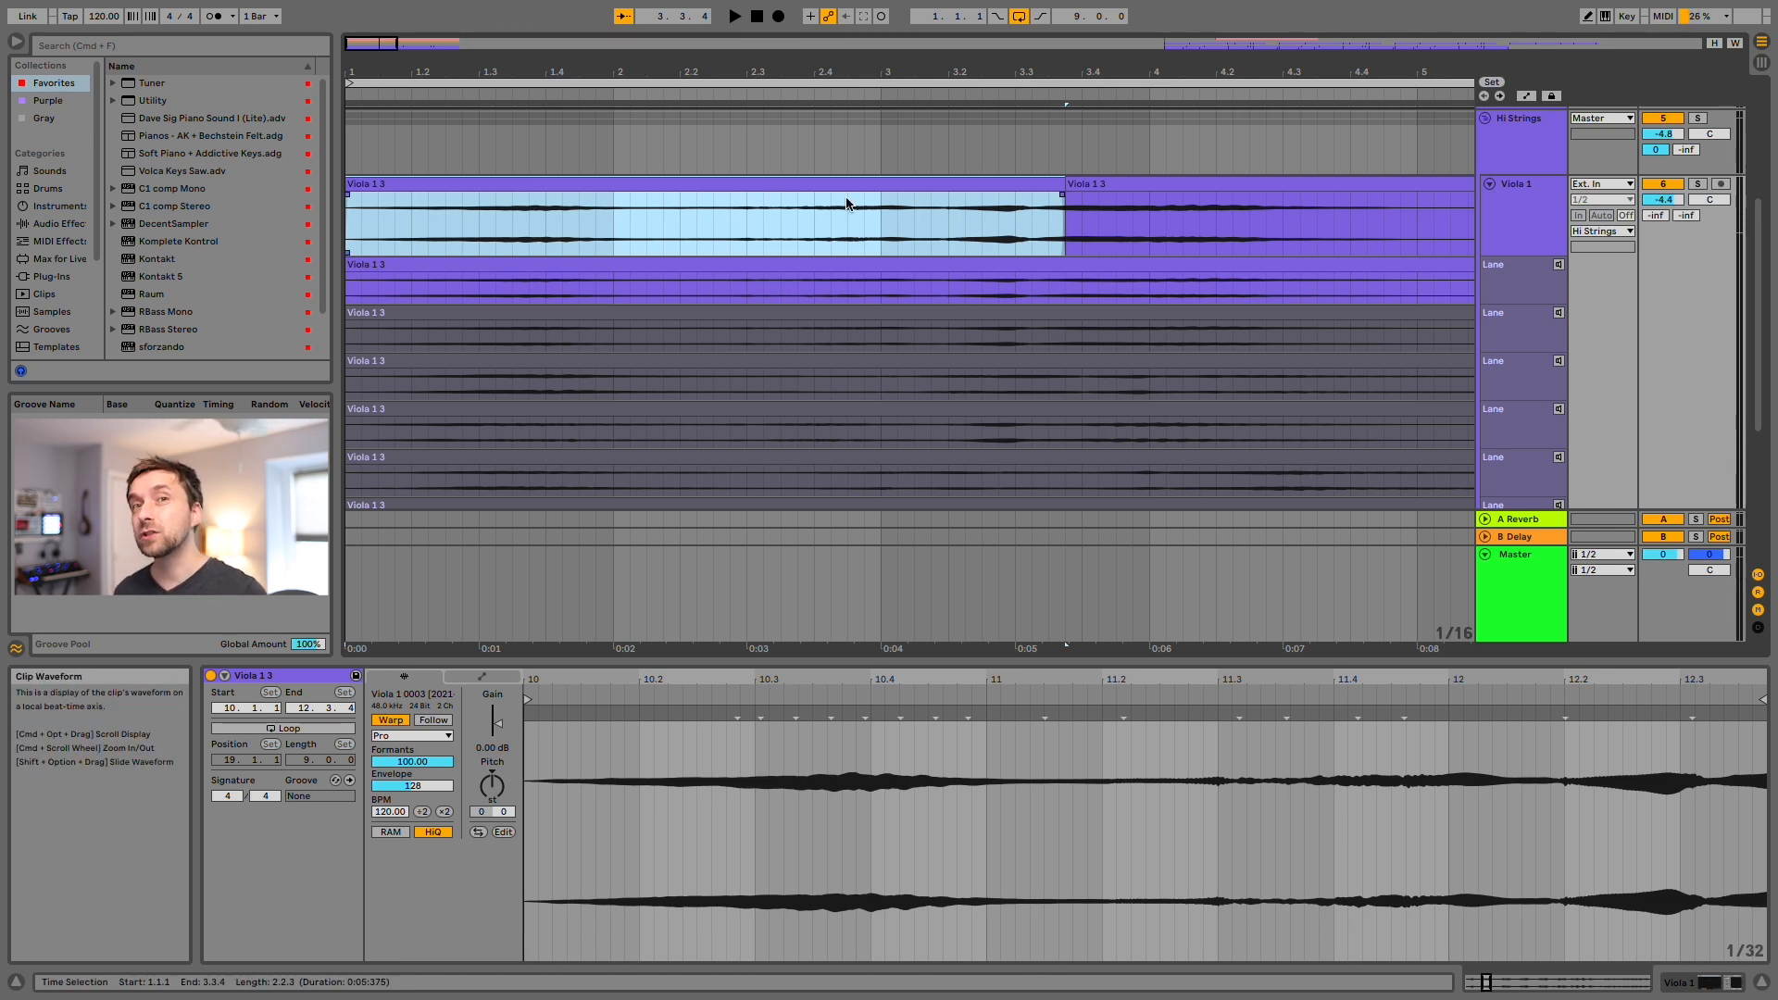
key(super+z)
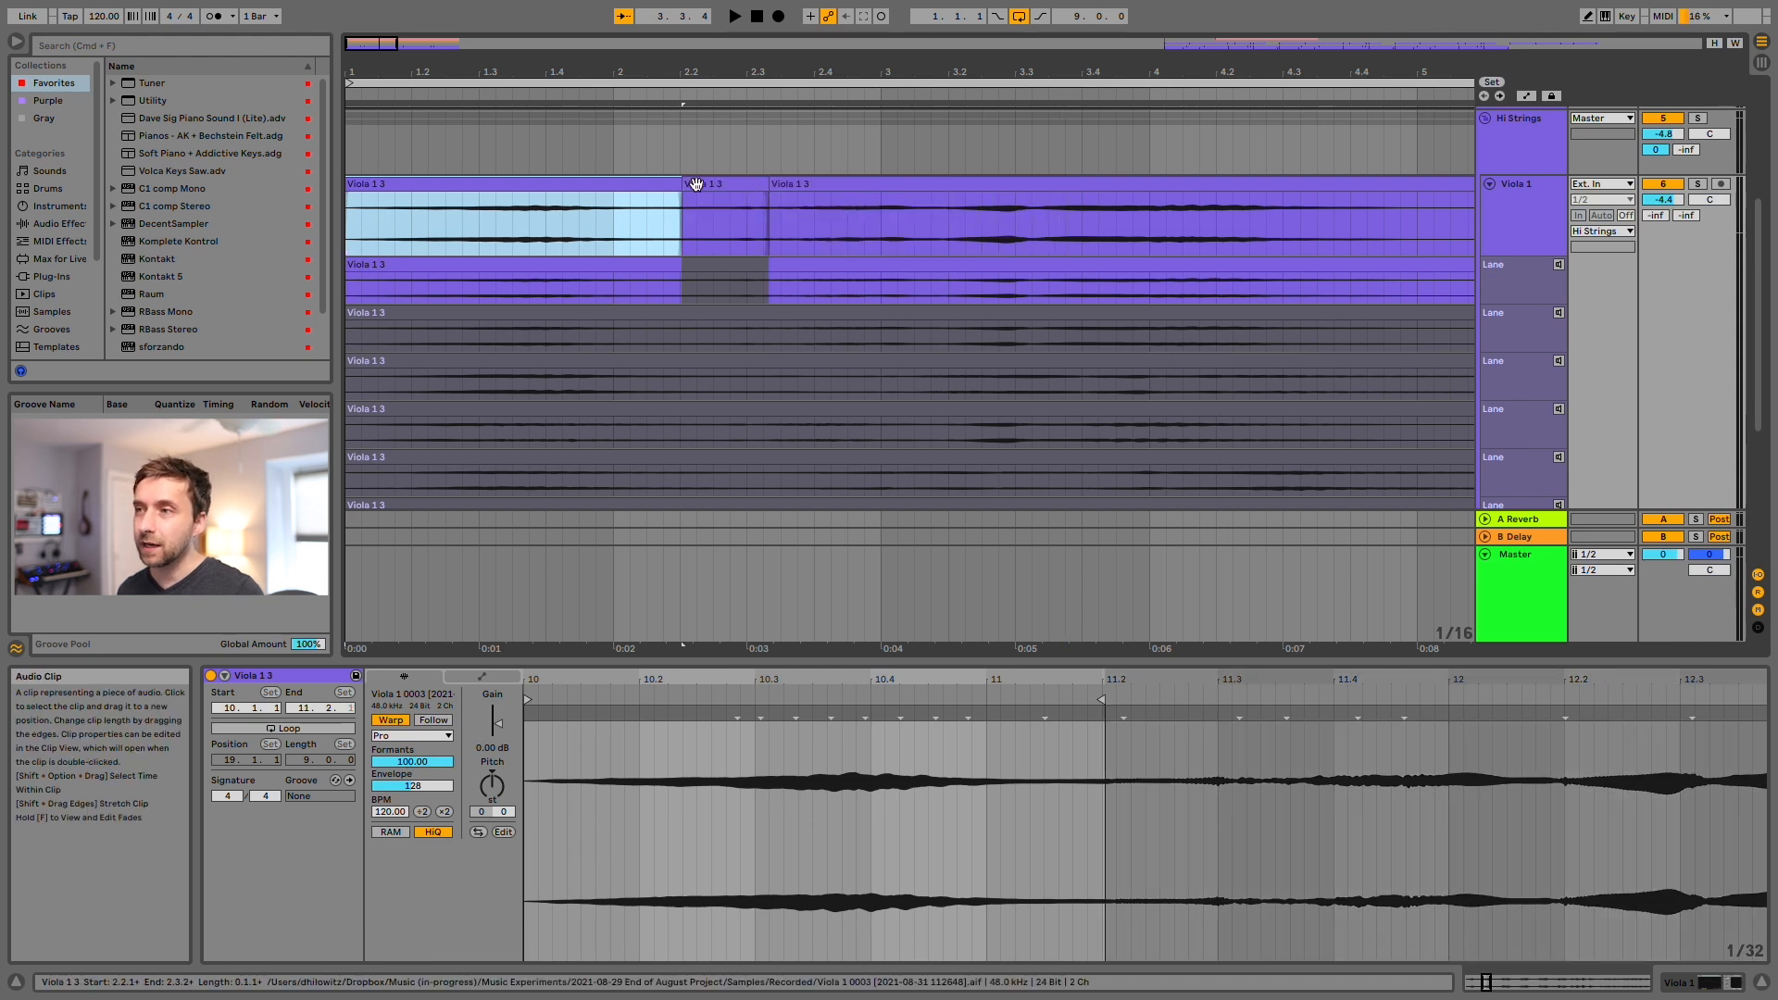
Time-stretch the first main Viola 1 clip so it ends at about 4.1.1, and play the result.
drag(673, 183, 1152, 197)
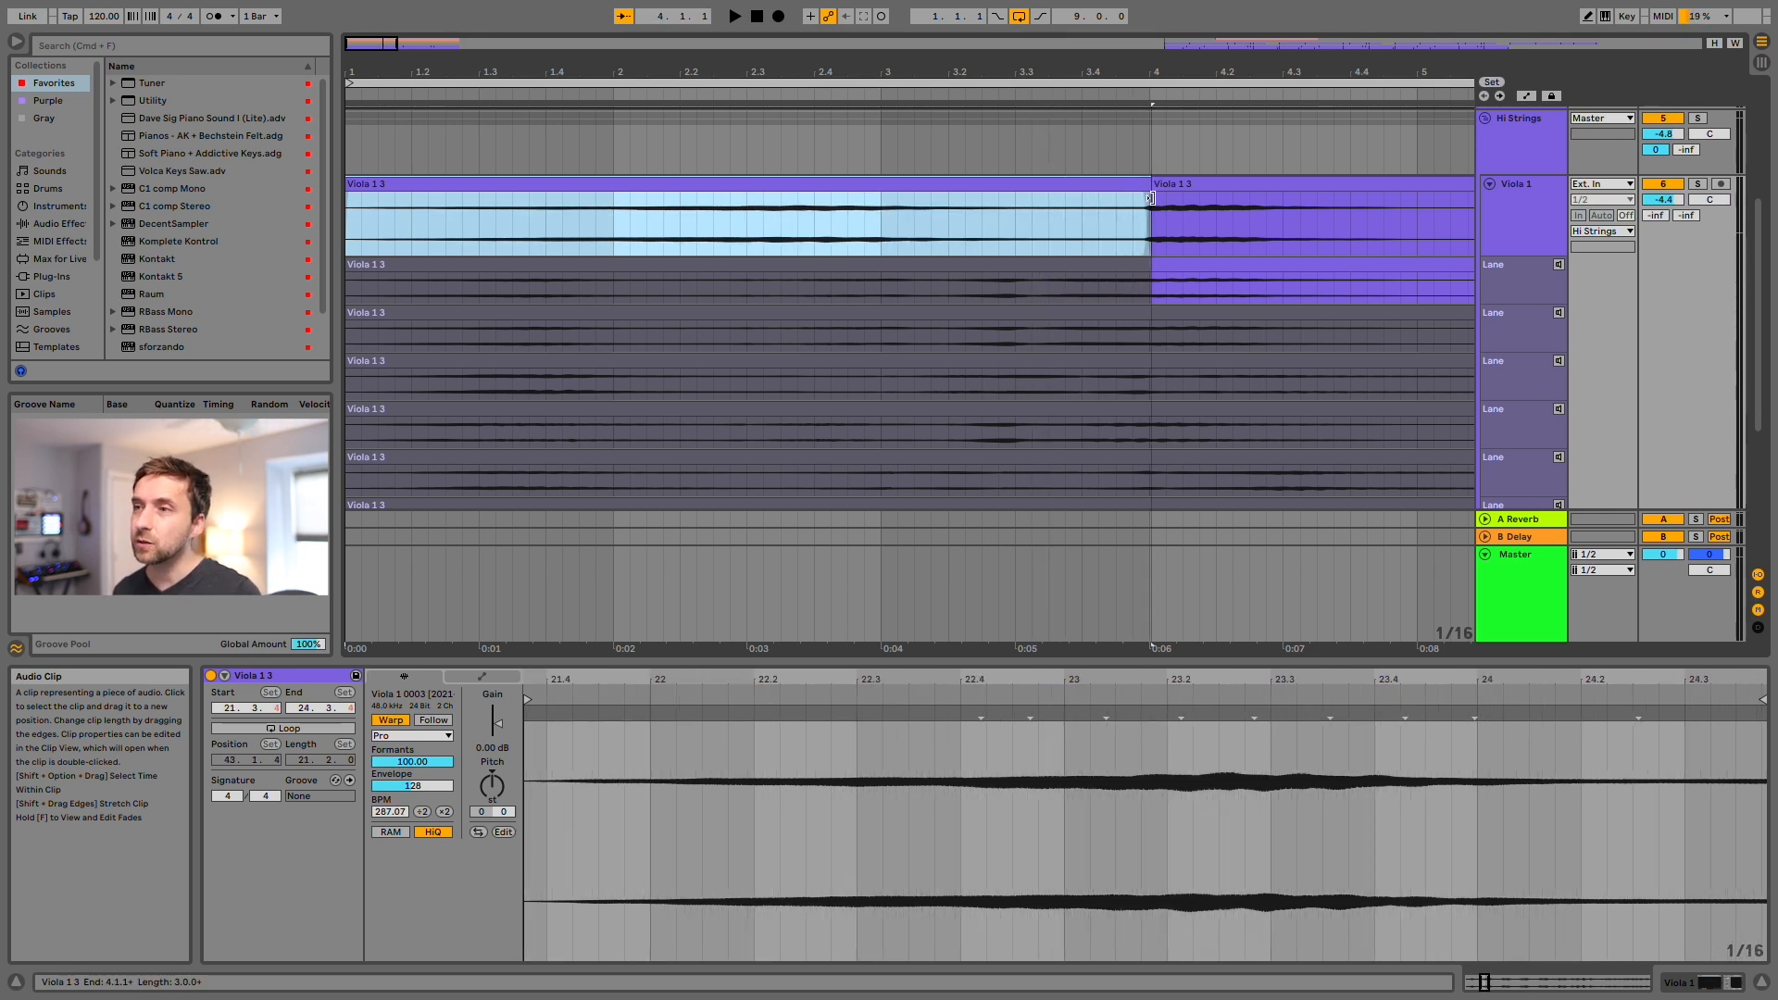
key(space)
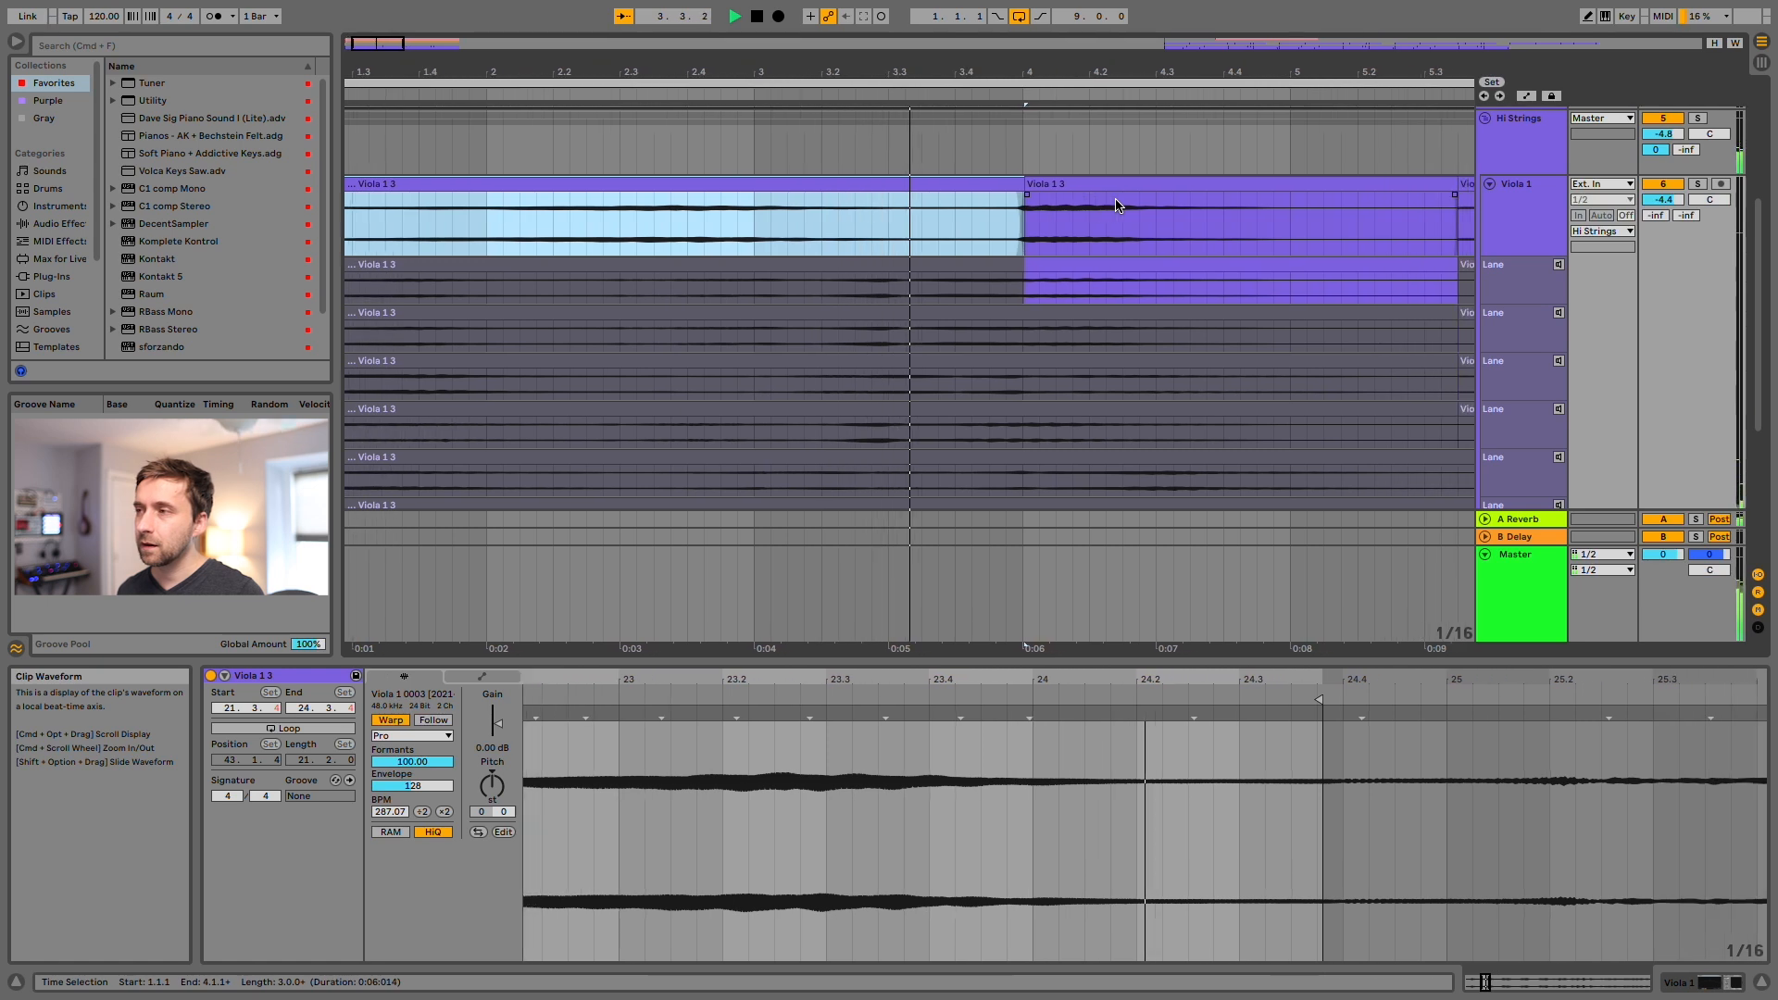
key(space)
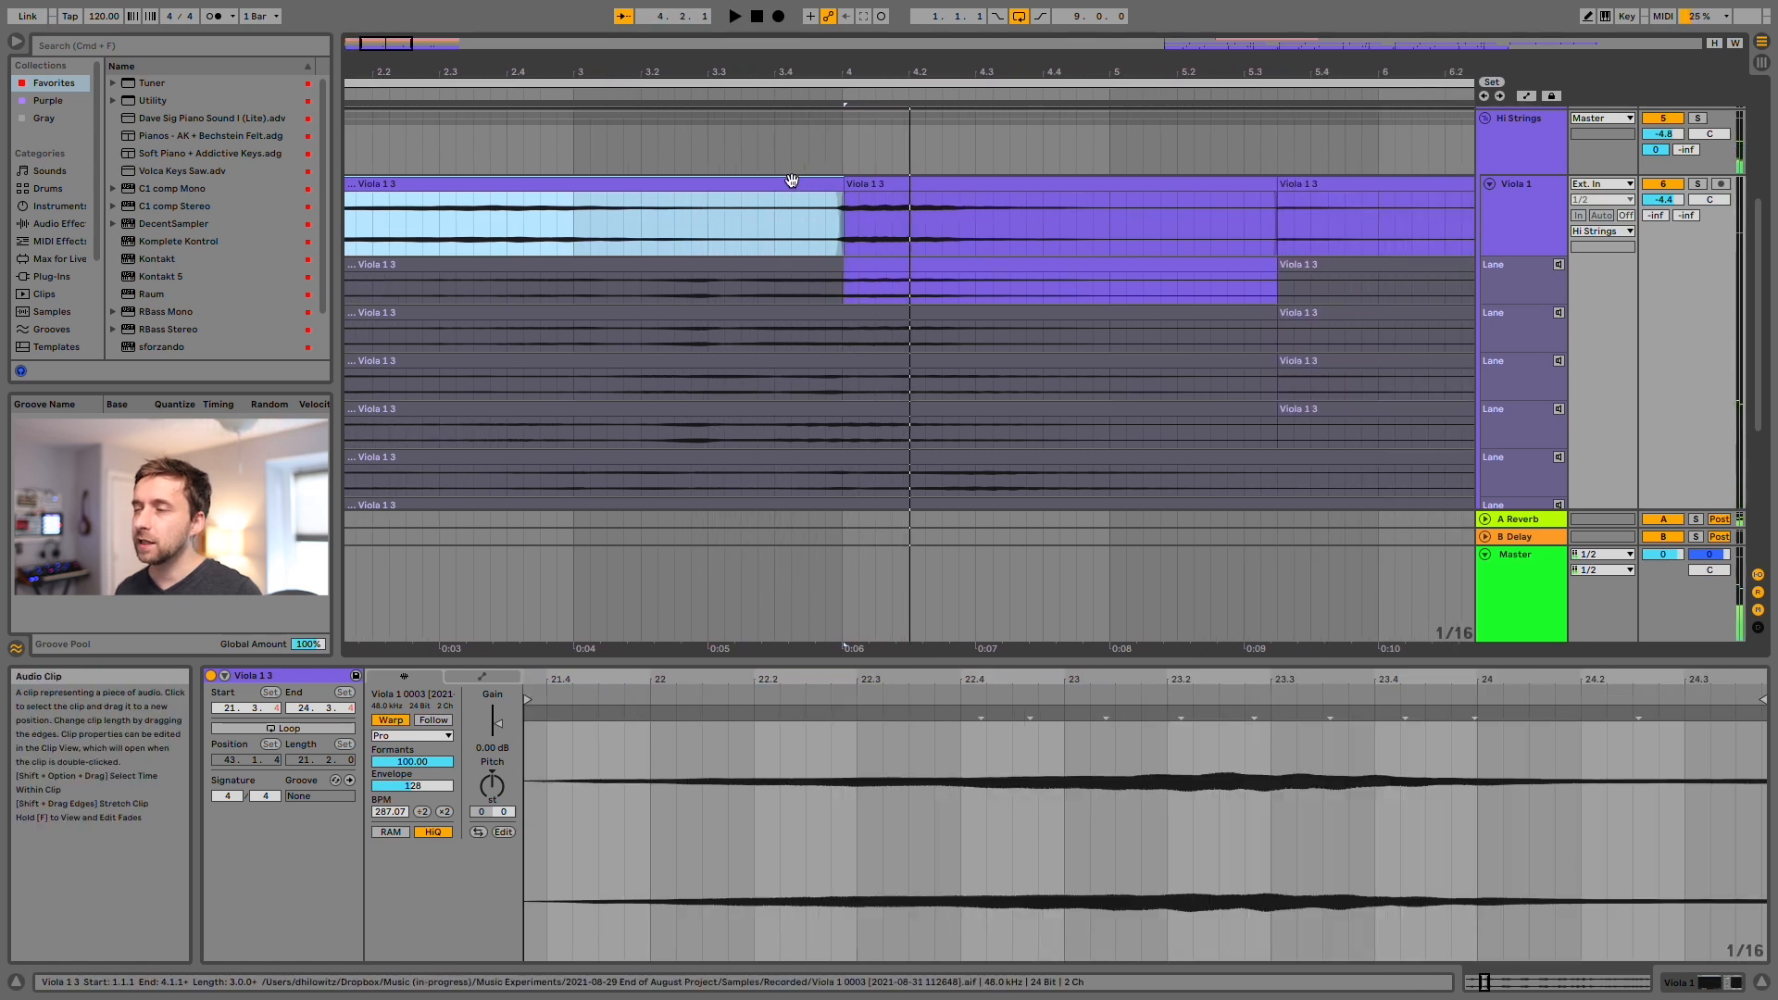
Slide the waveform inside the first Viola 1 clip earlier so its content starts at 19.1.3, and play it.
scroll(767, 306, right, 3)
scroll(757, 409, down, 5)
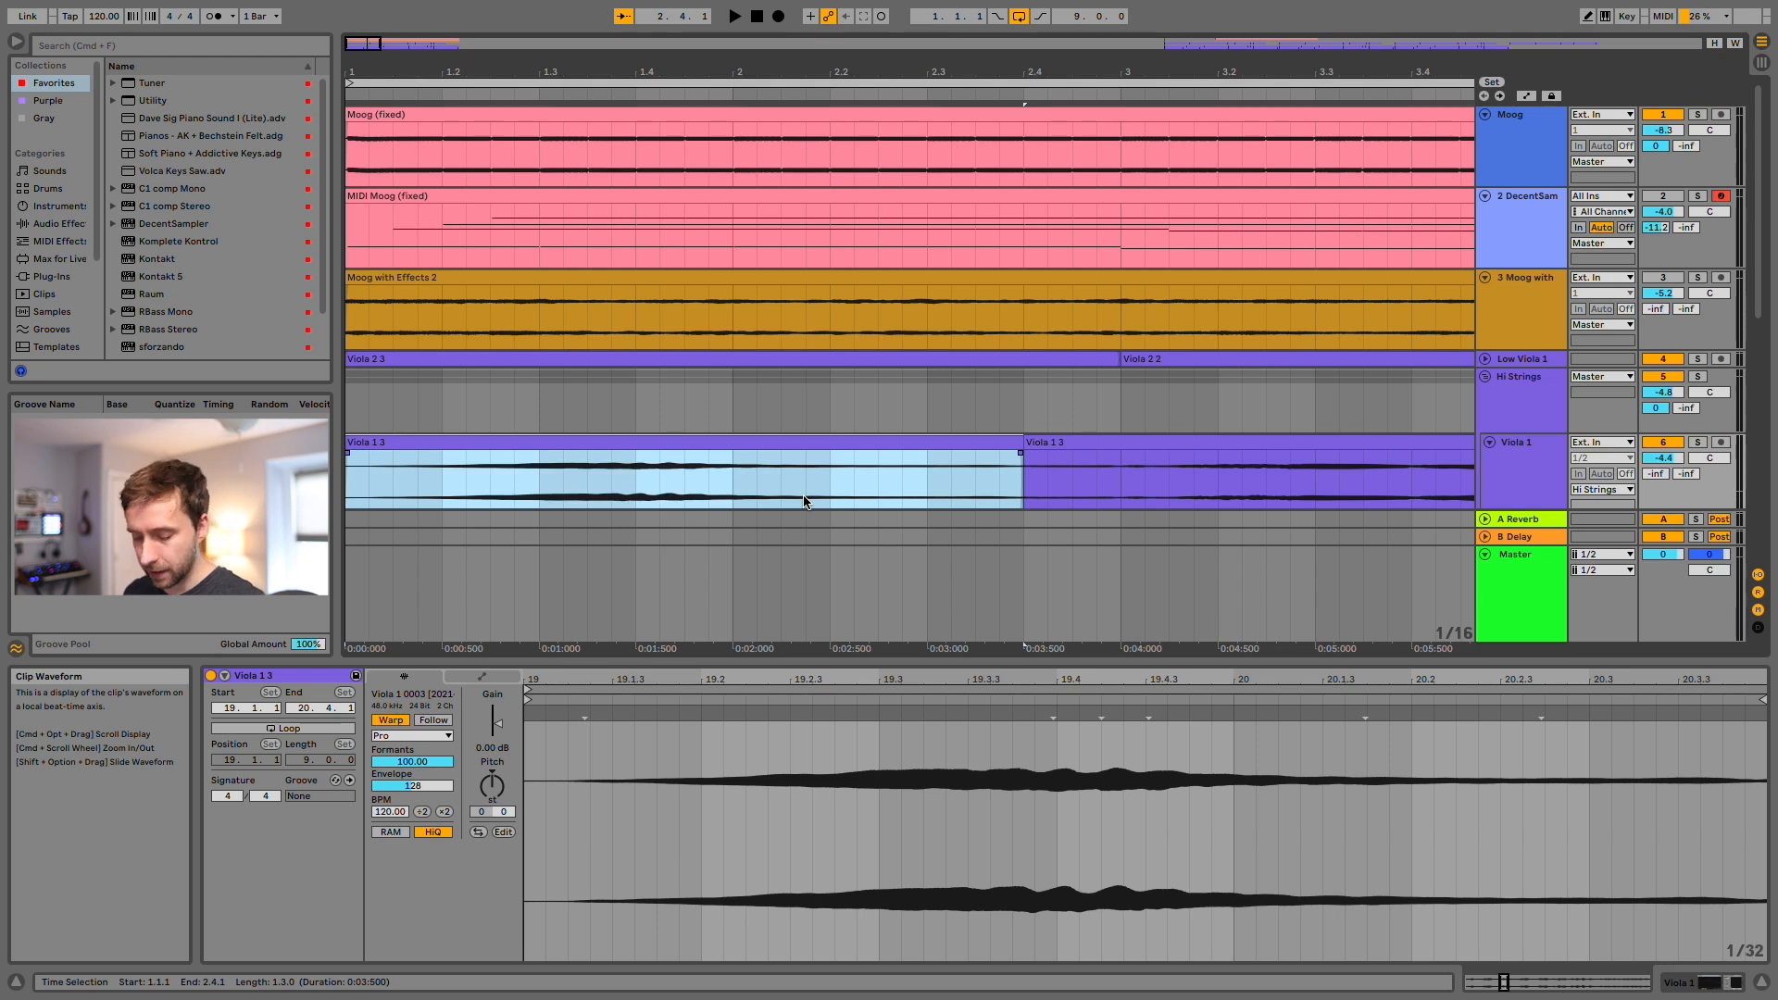
drag(670, 487, 614, 481)
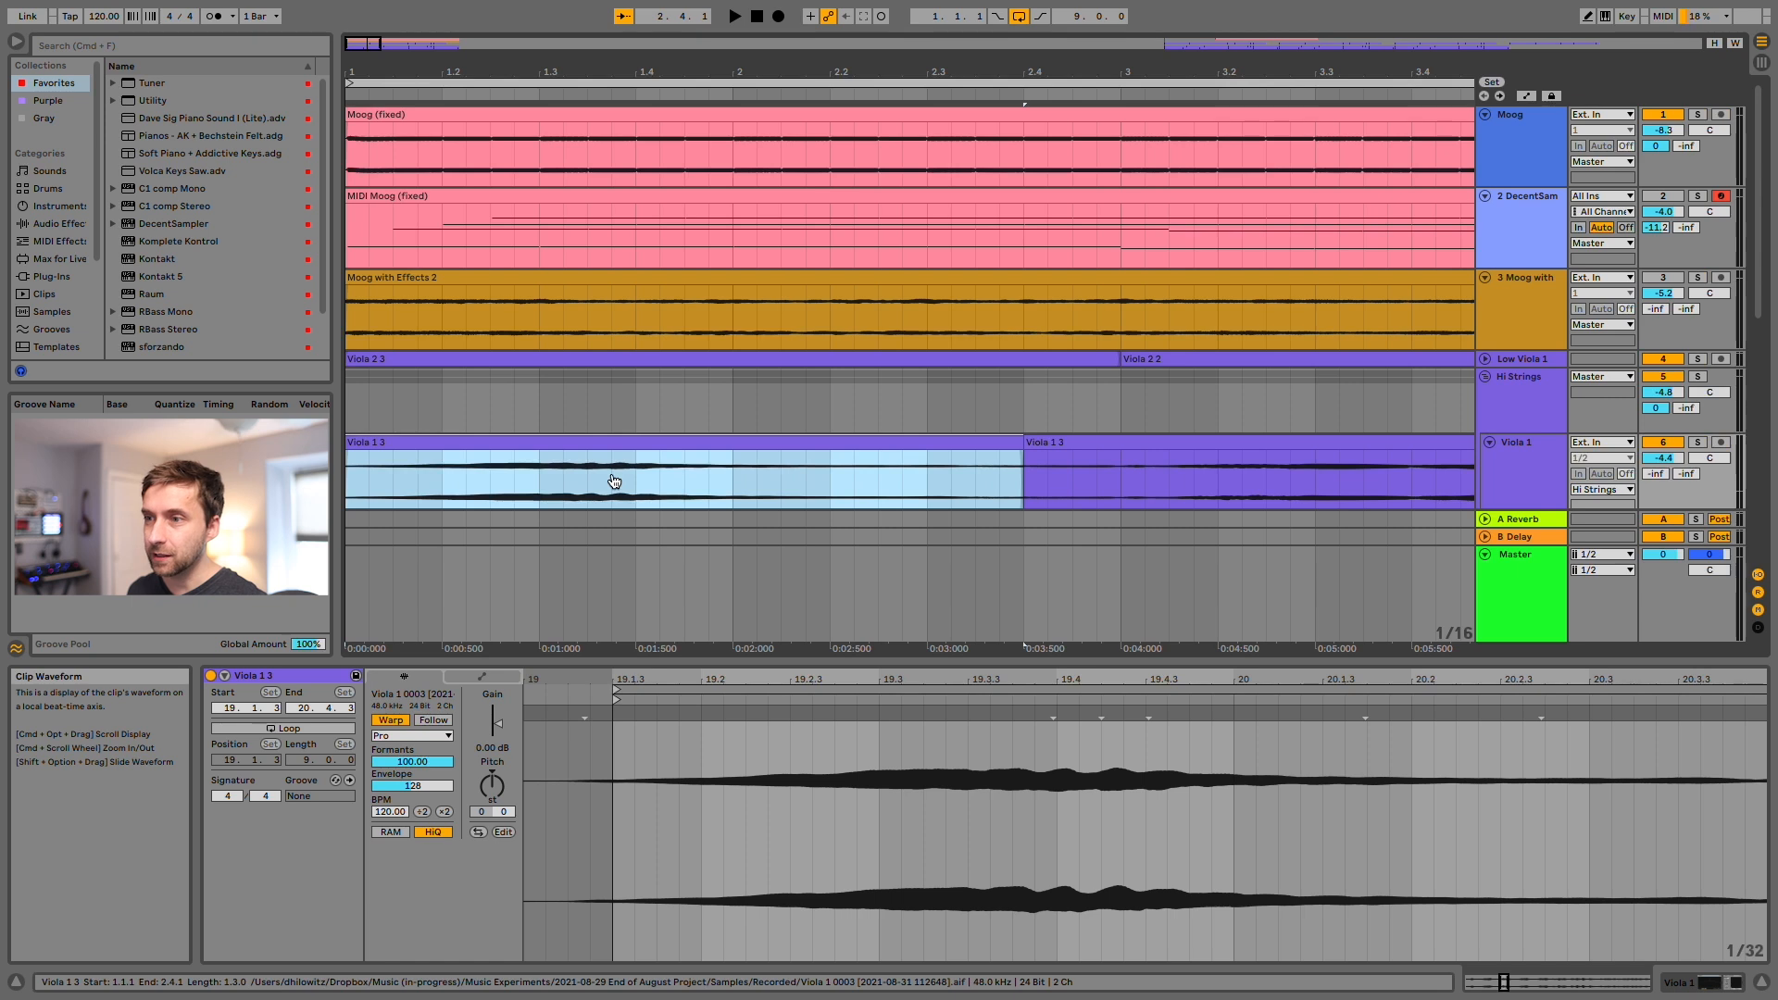
click(352, 478)
key(space)
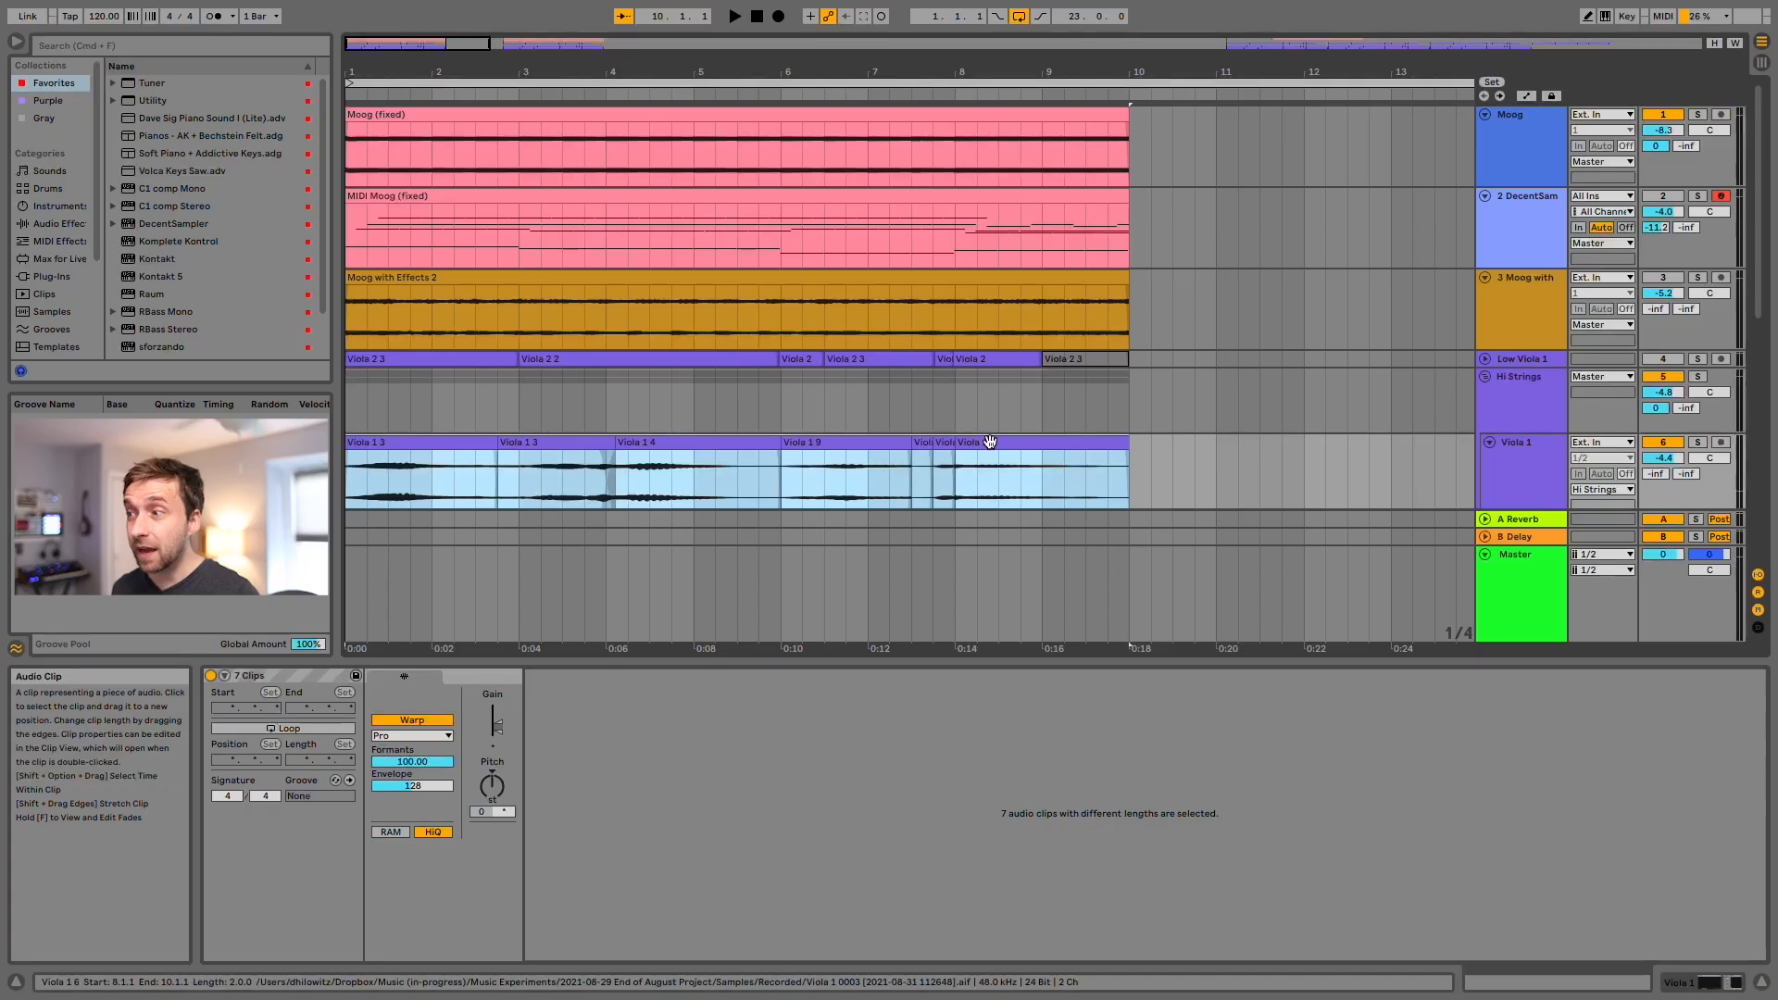
Consolidate the clips on the Viola 1, Low Viola 1 and Viola 2 tracks into one clip per track.
right_click(987, 441)
click(1045, 589)
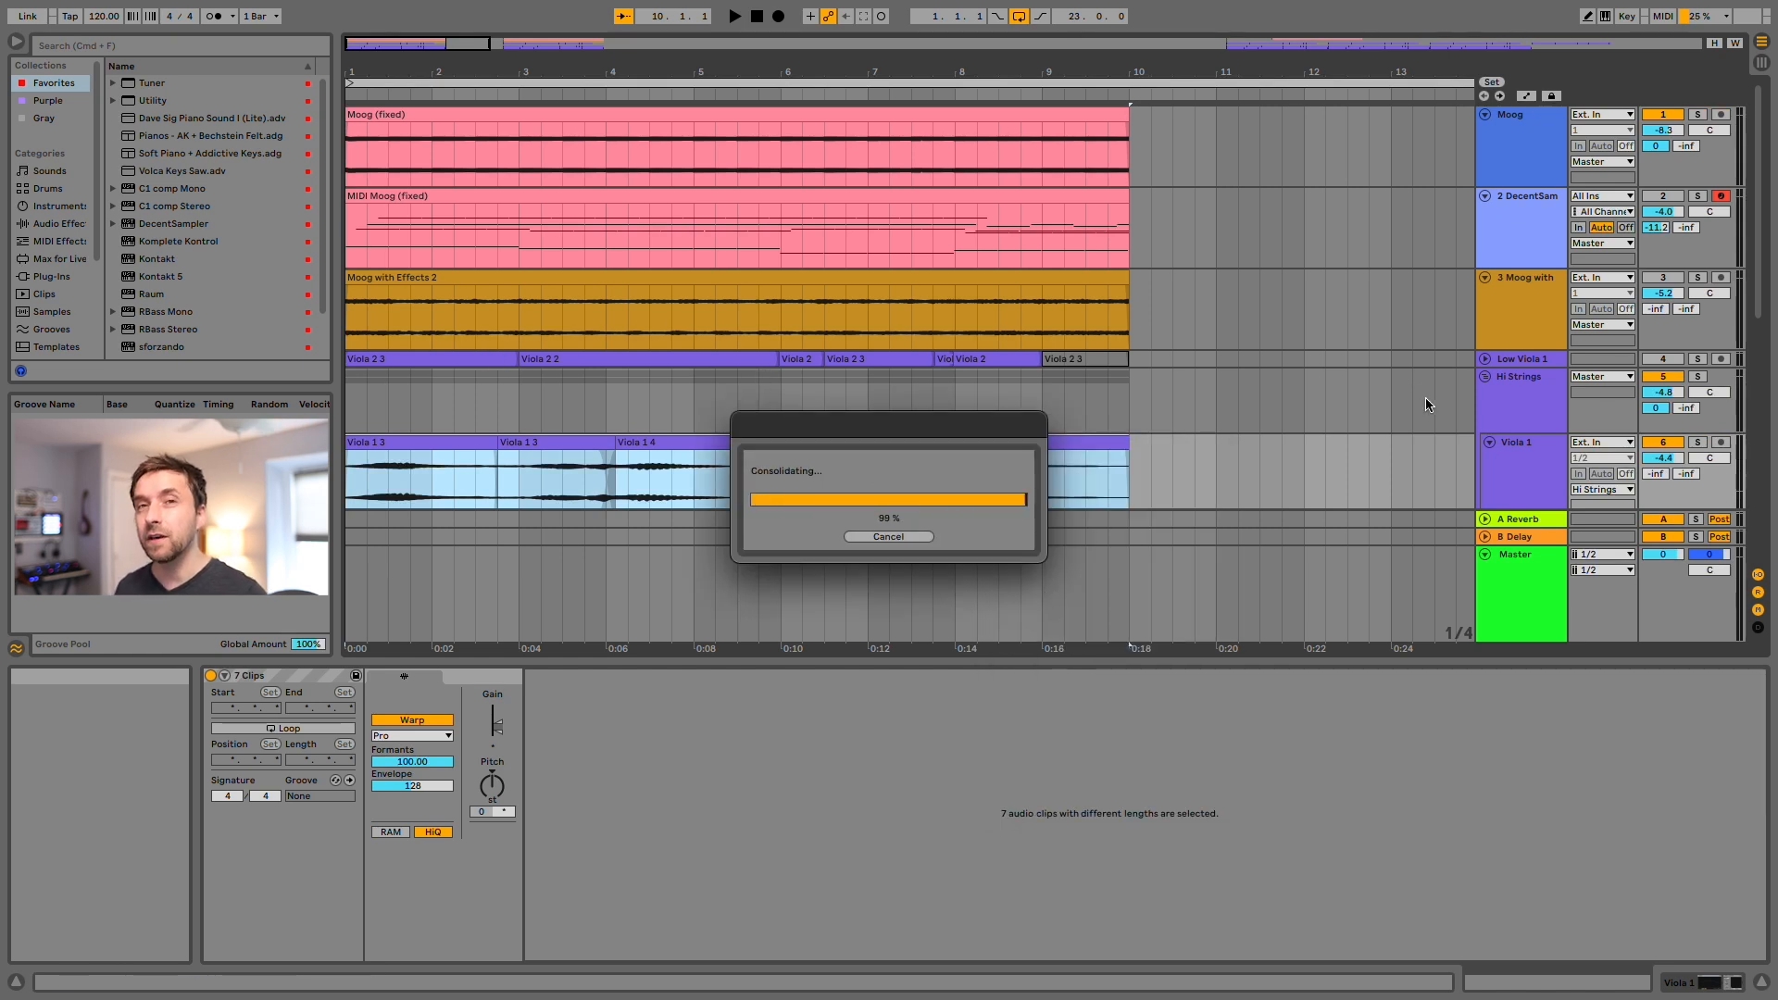
drag(1126, 381, 350, 361)
click(352, 361)
shift+click(987, 358)
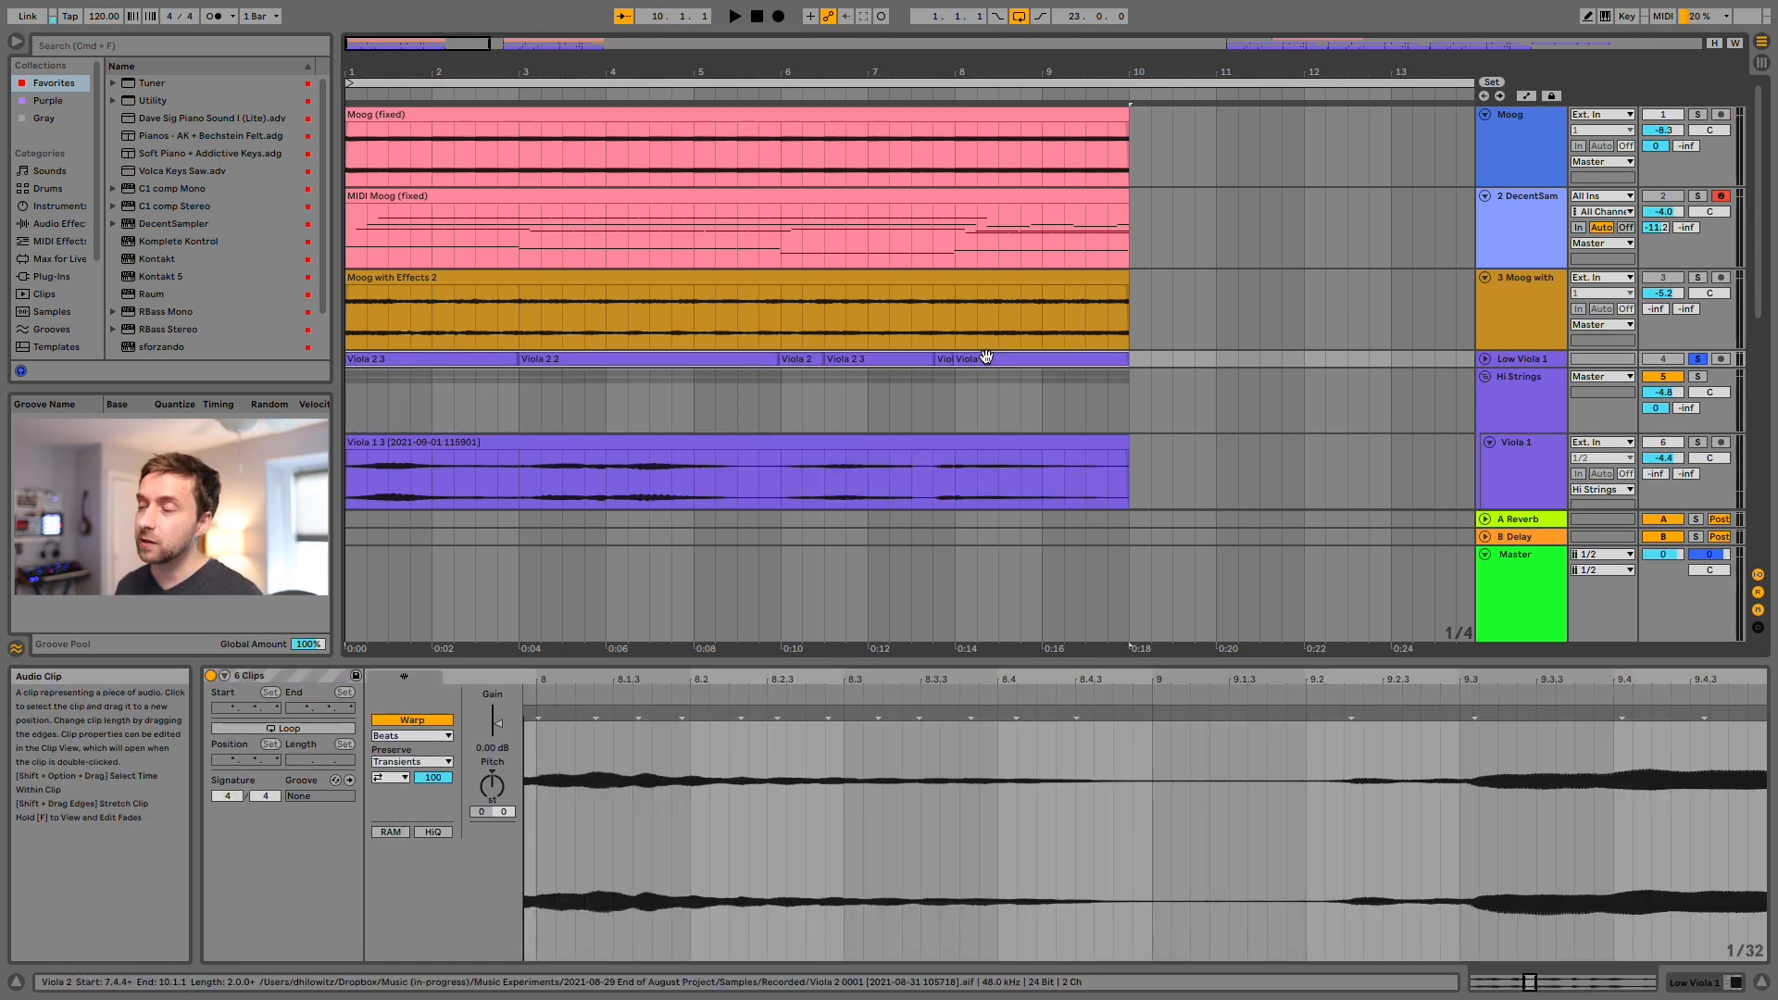
key(super+j)
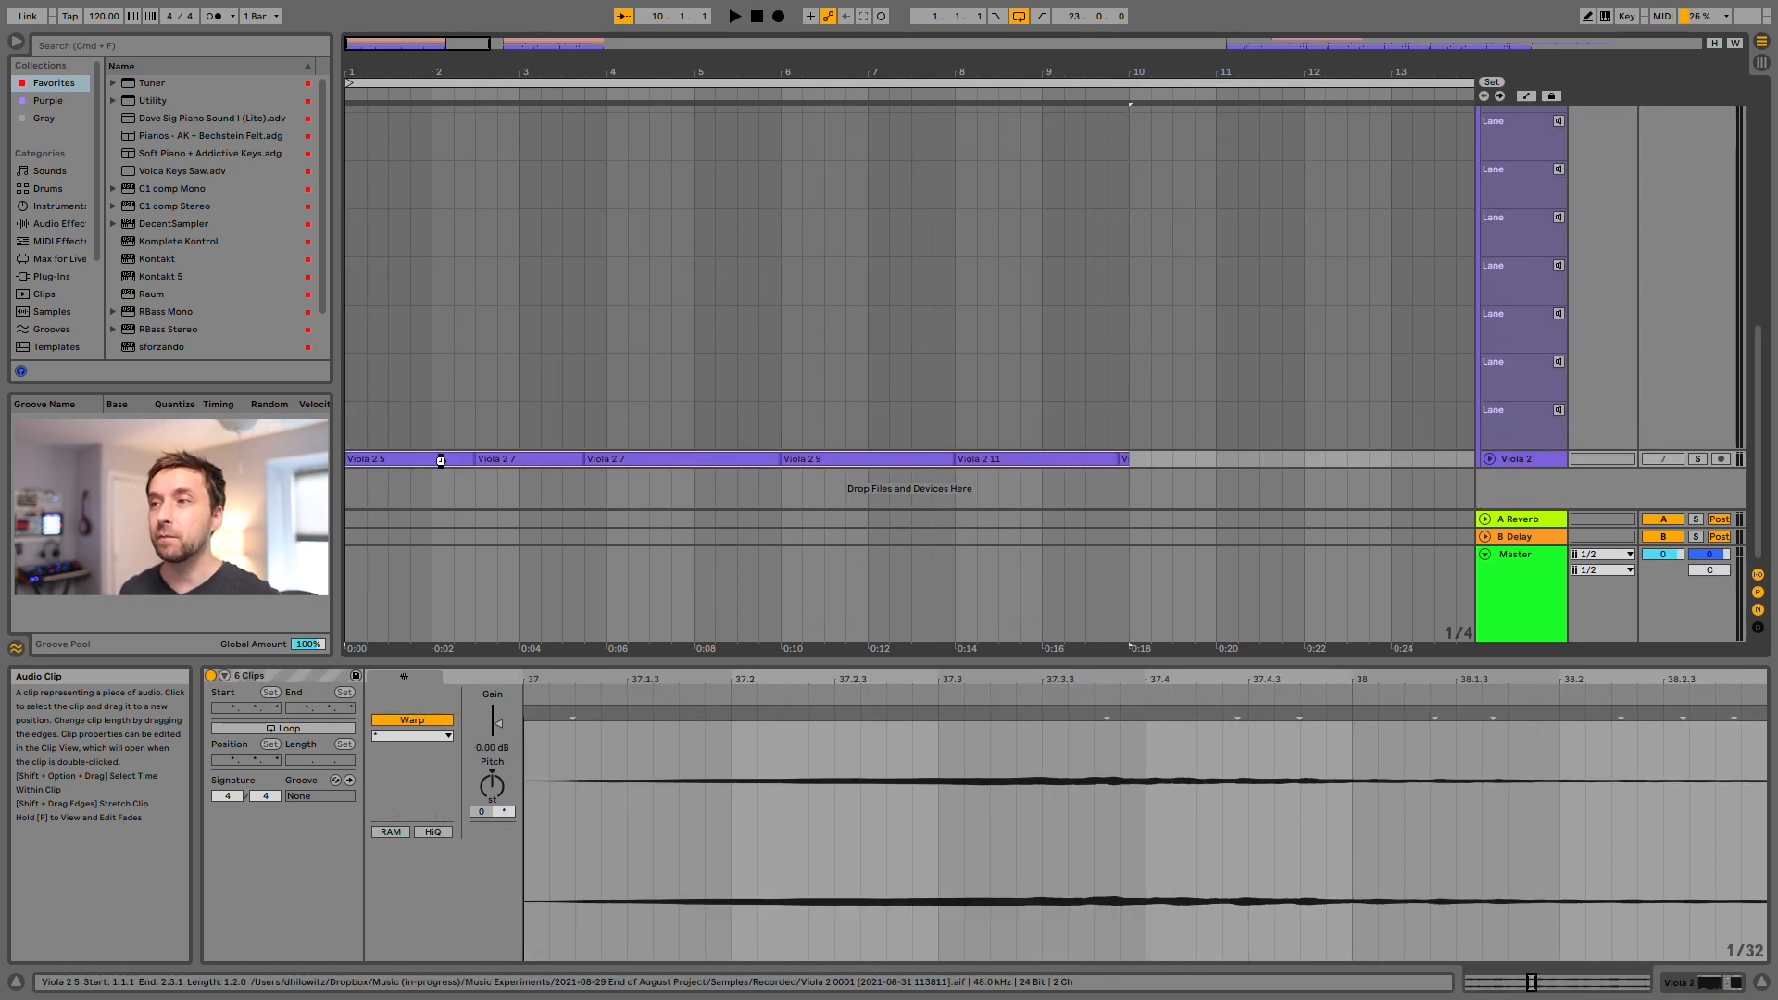
key(super+j)
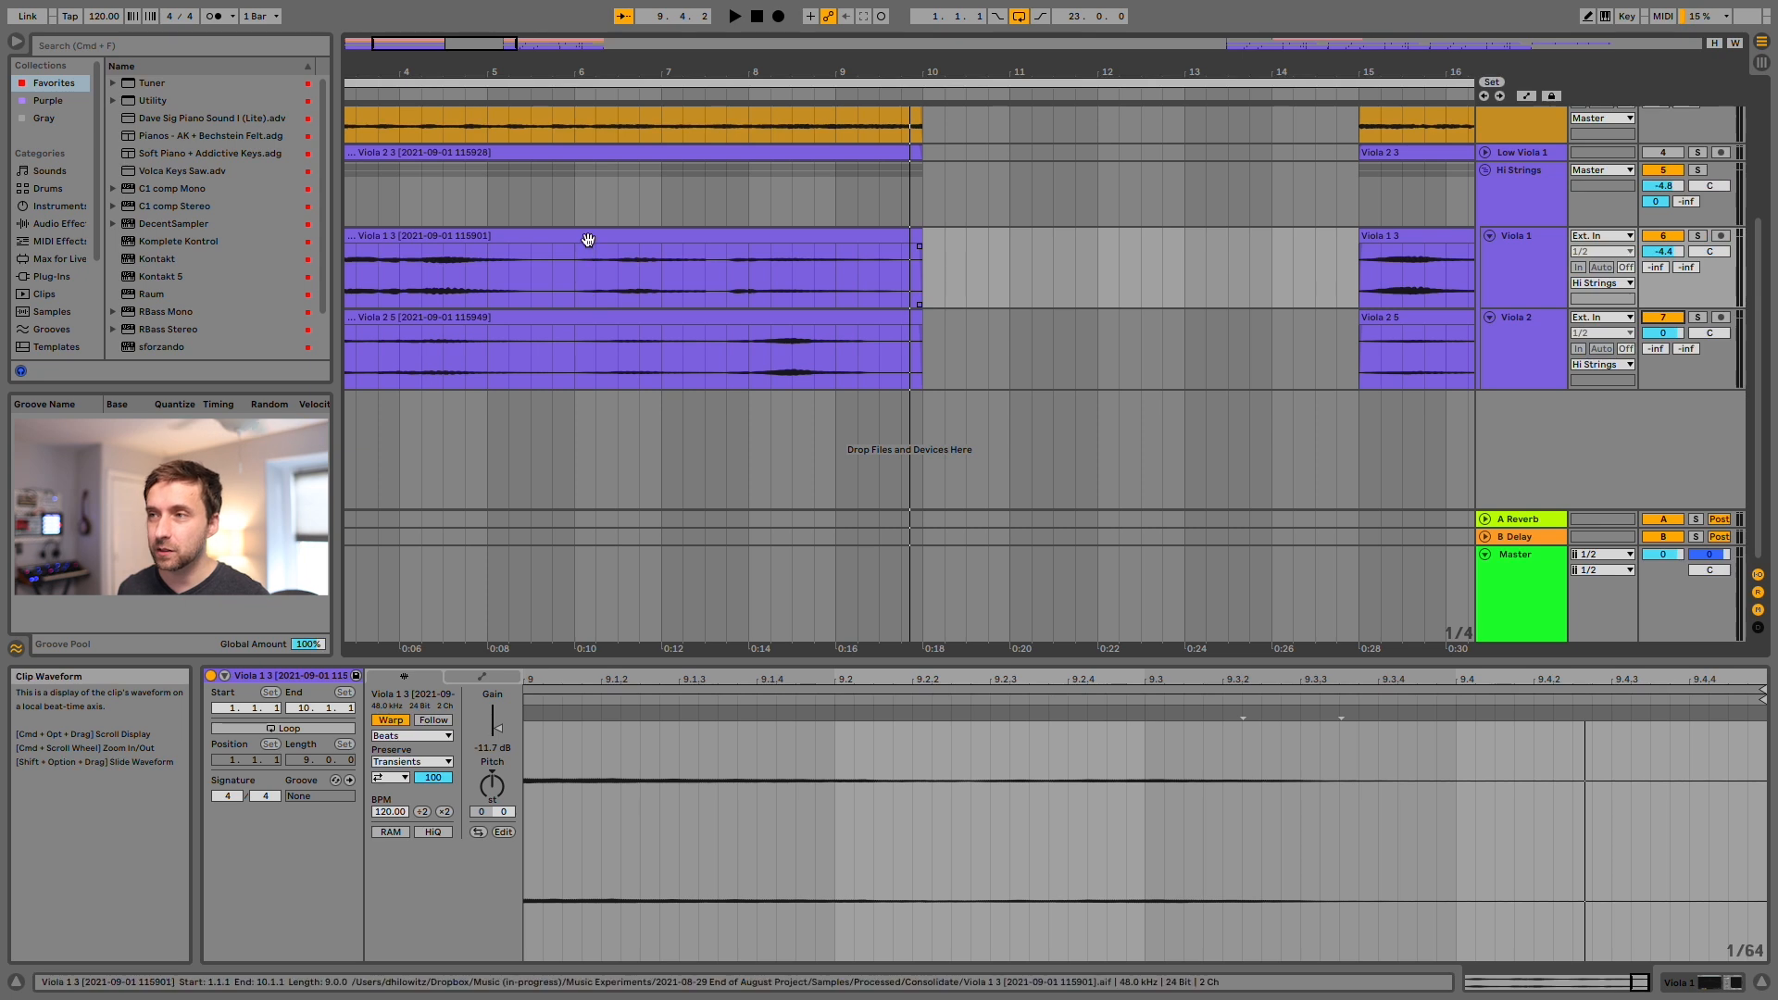
Link the Viola 1 and Viola 2 tracks.
click(1523, 353)
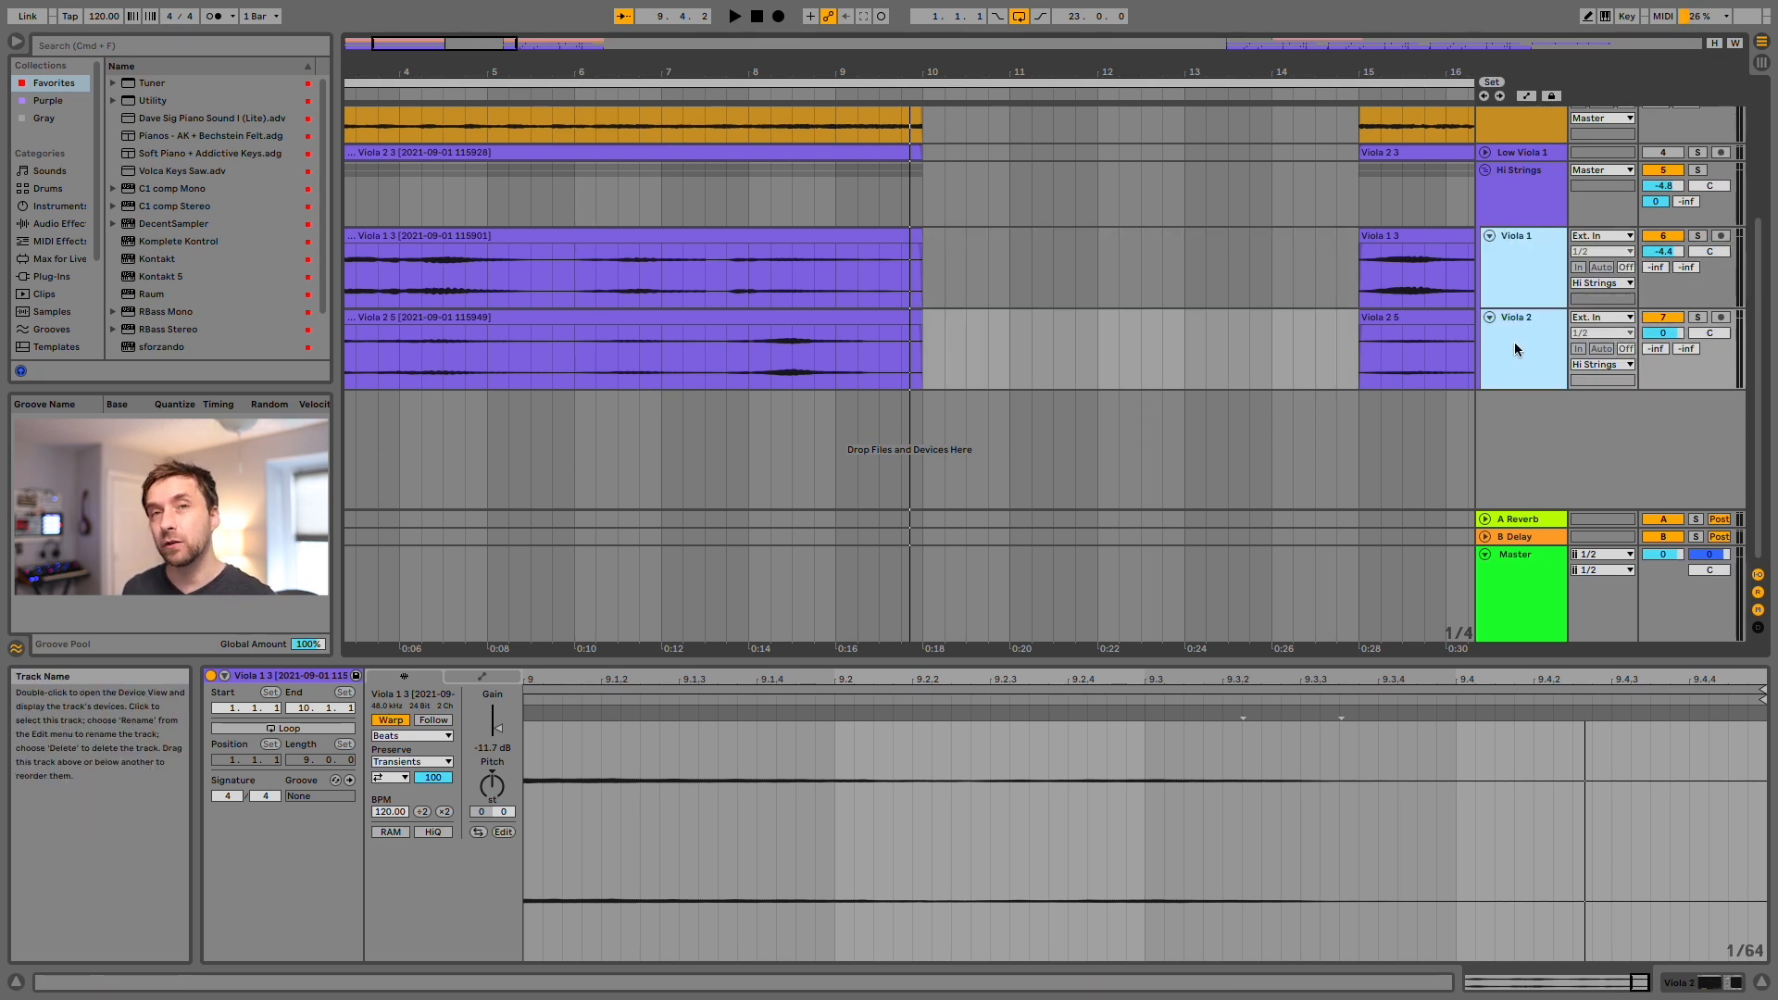
right_click(1520, 323)
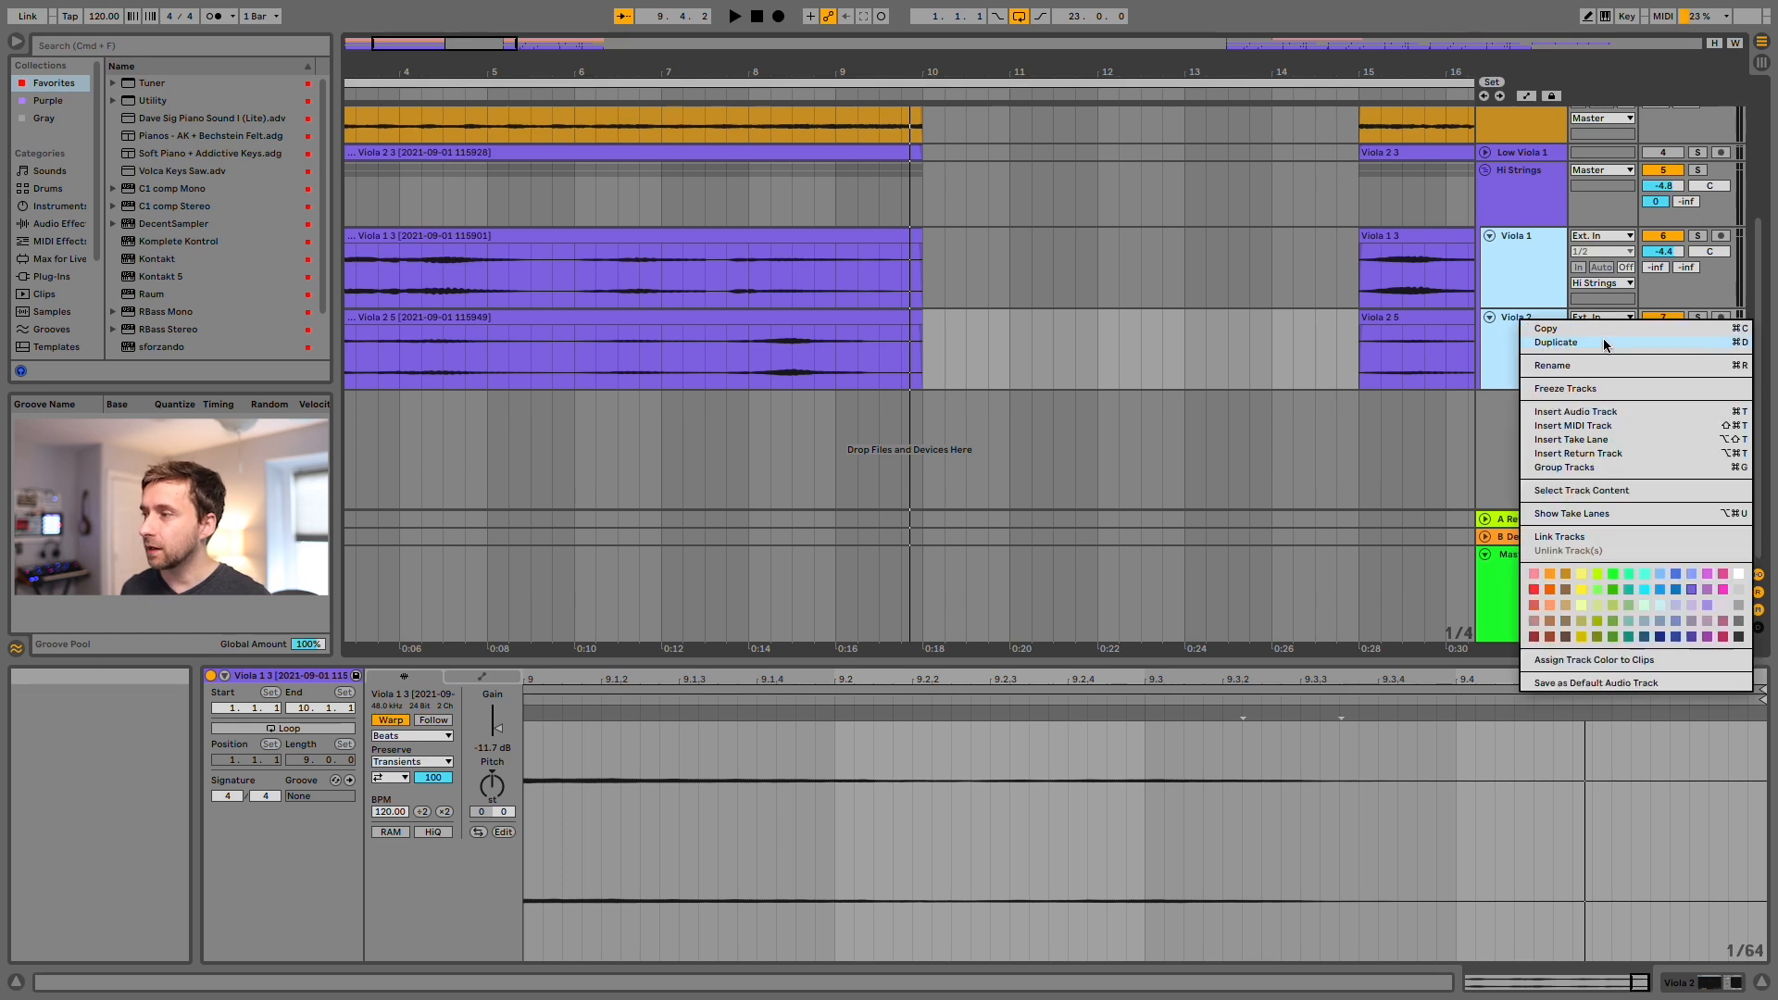
click(1595, 535)
click(1557, 243)
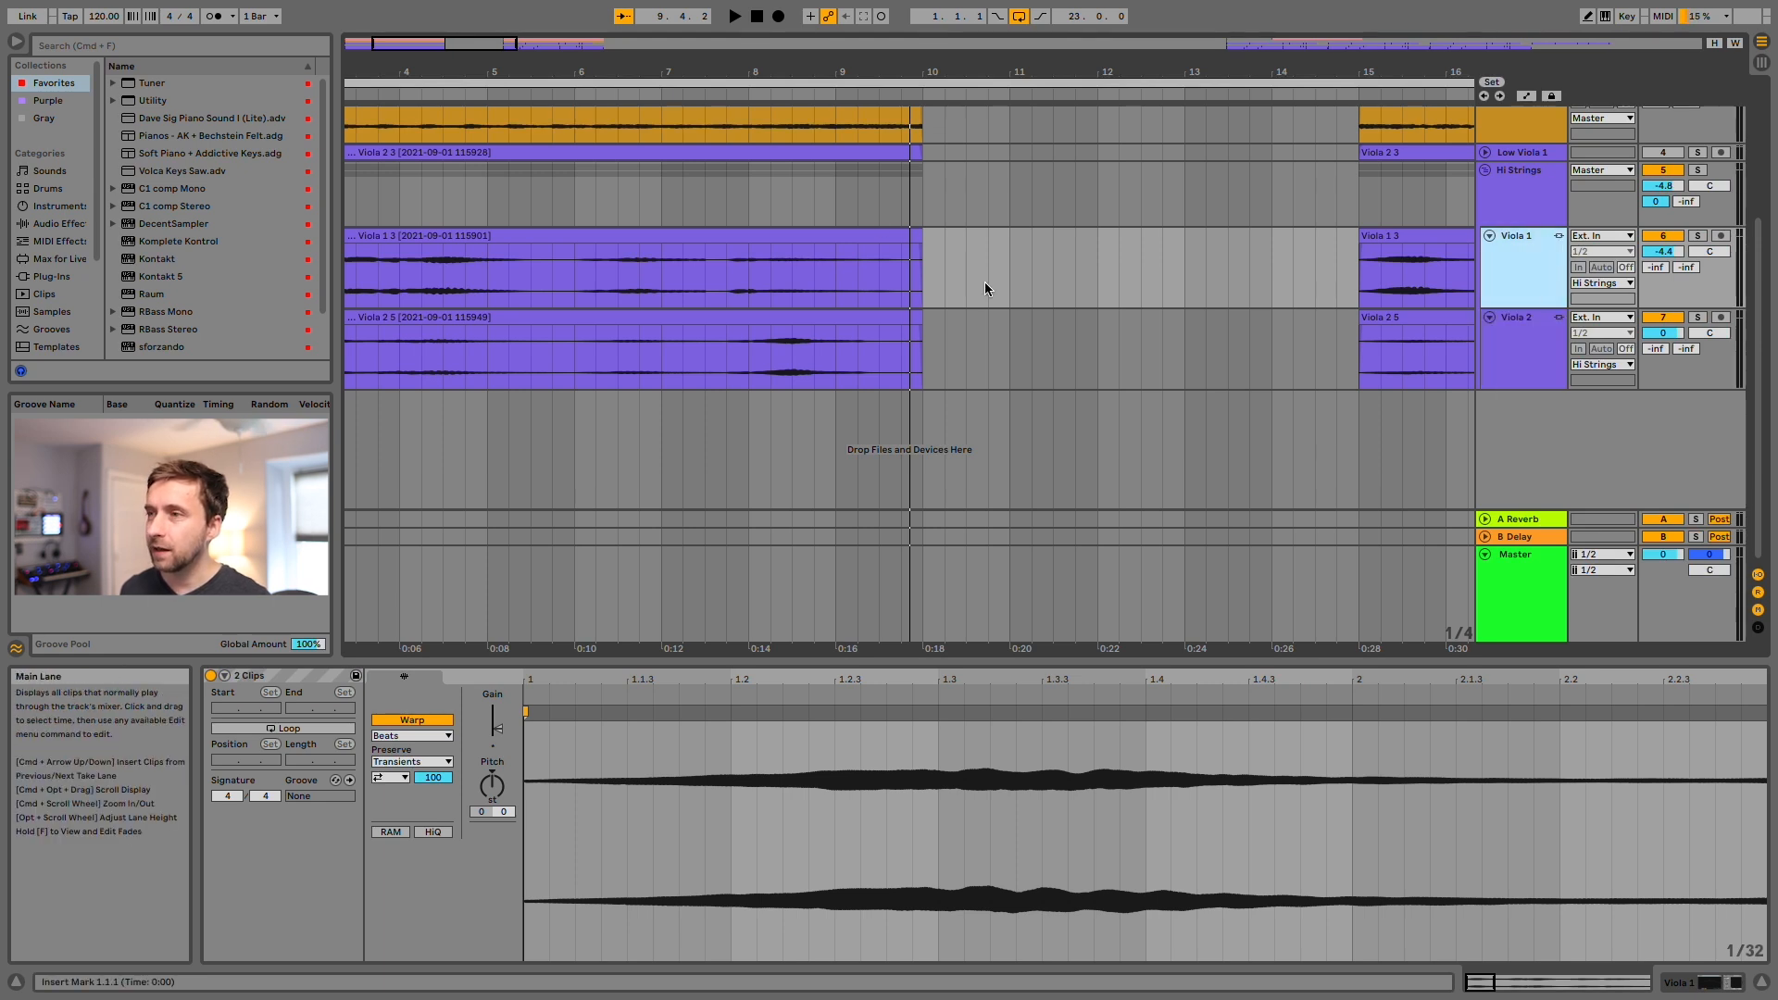
Delete the 5.3.1 to 5.4.1 section from both linked viola tracks and try shifting the audio after it slightly earlier.
shift+click(549, 288)
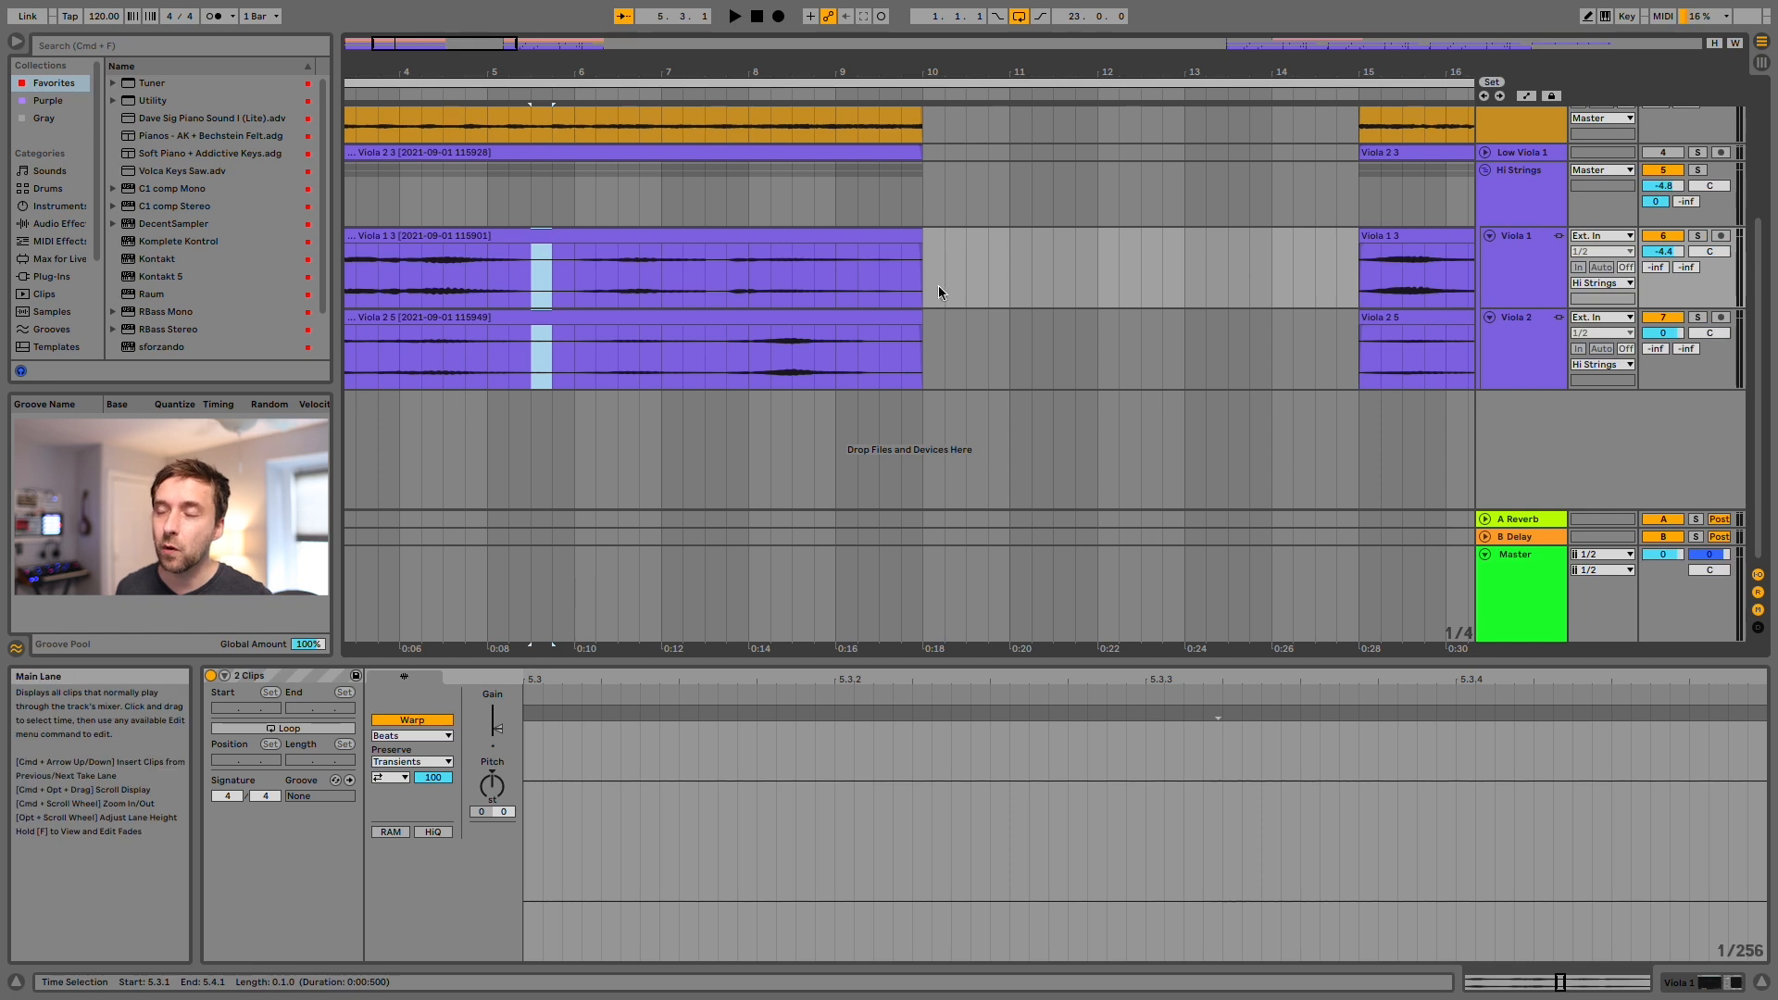
key(super+e)
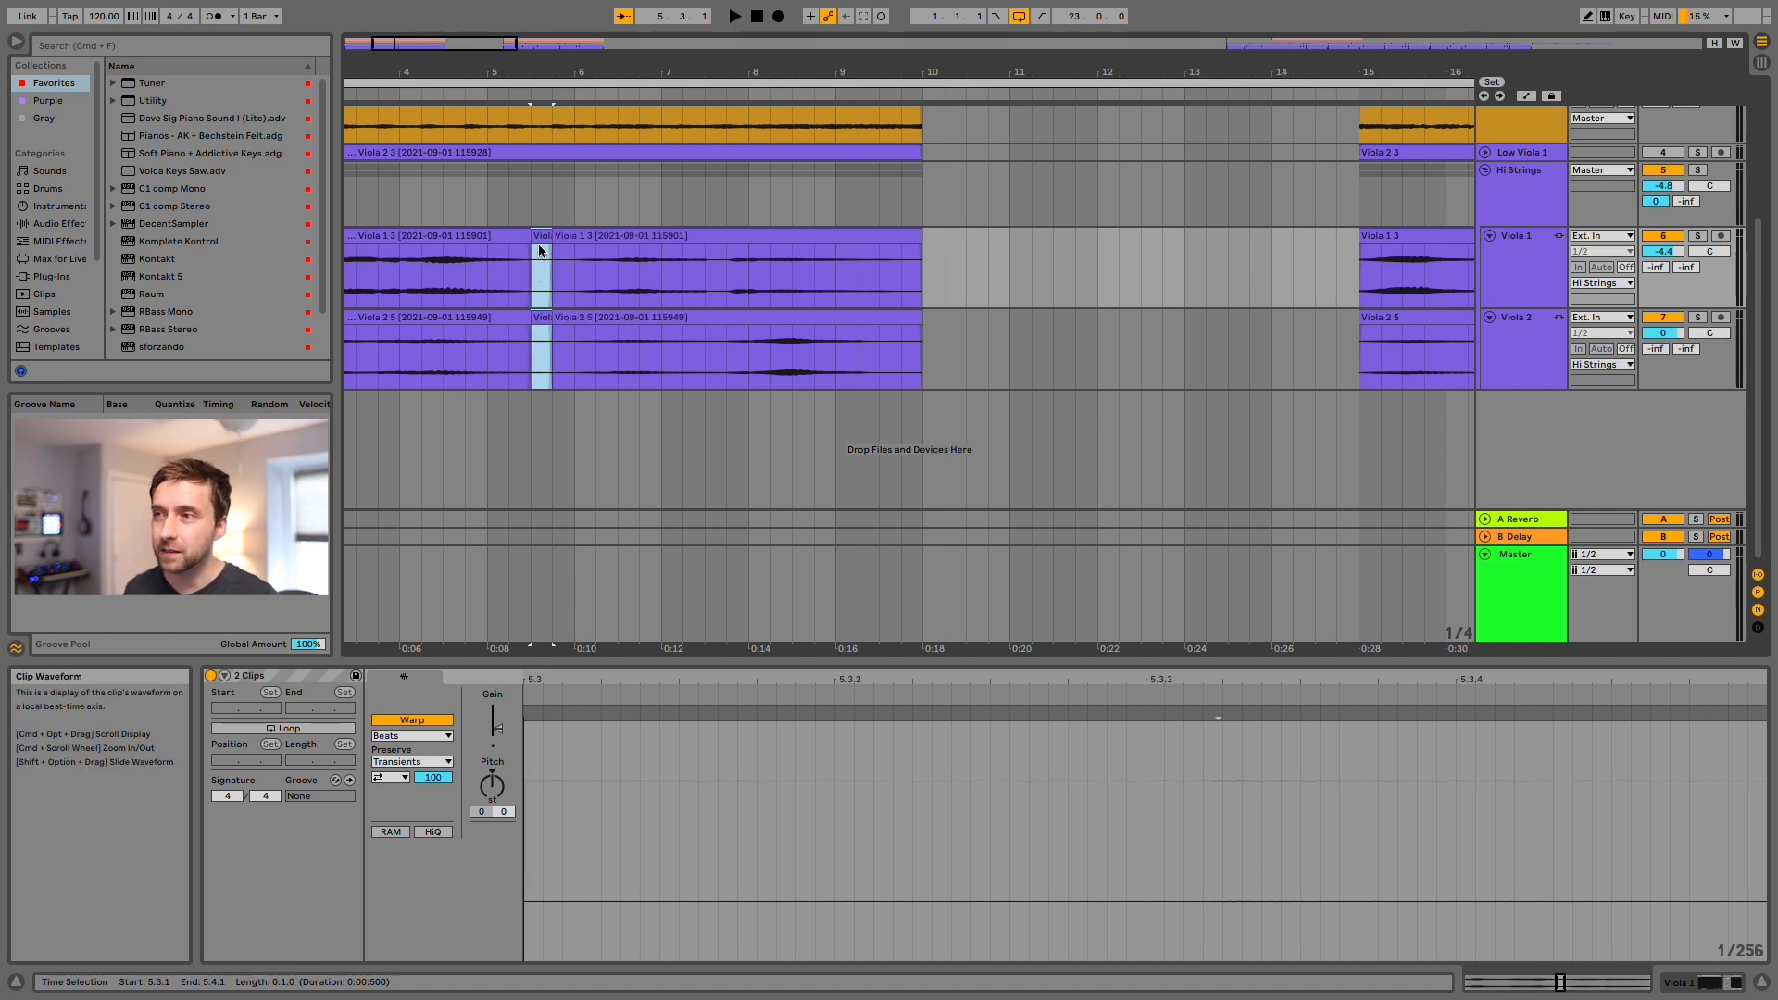
key(Delete)
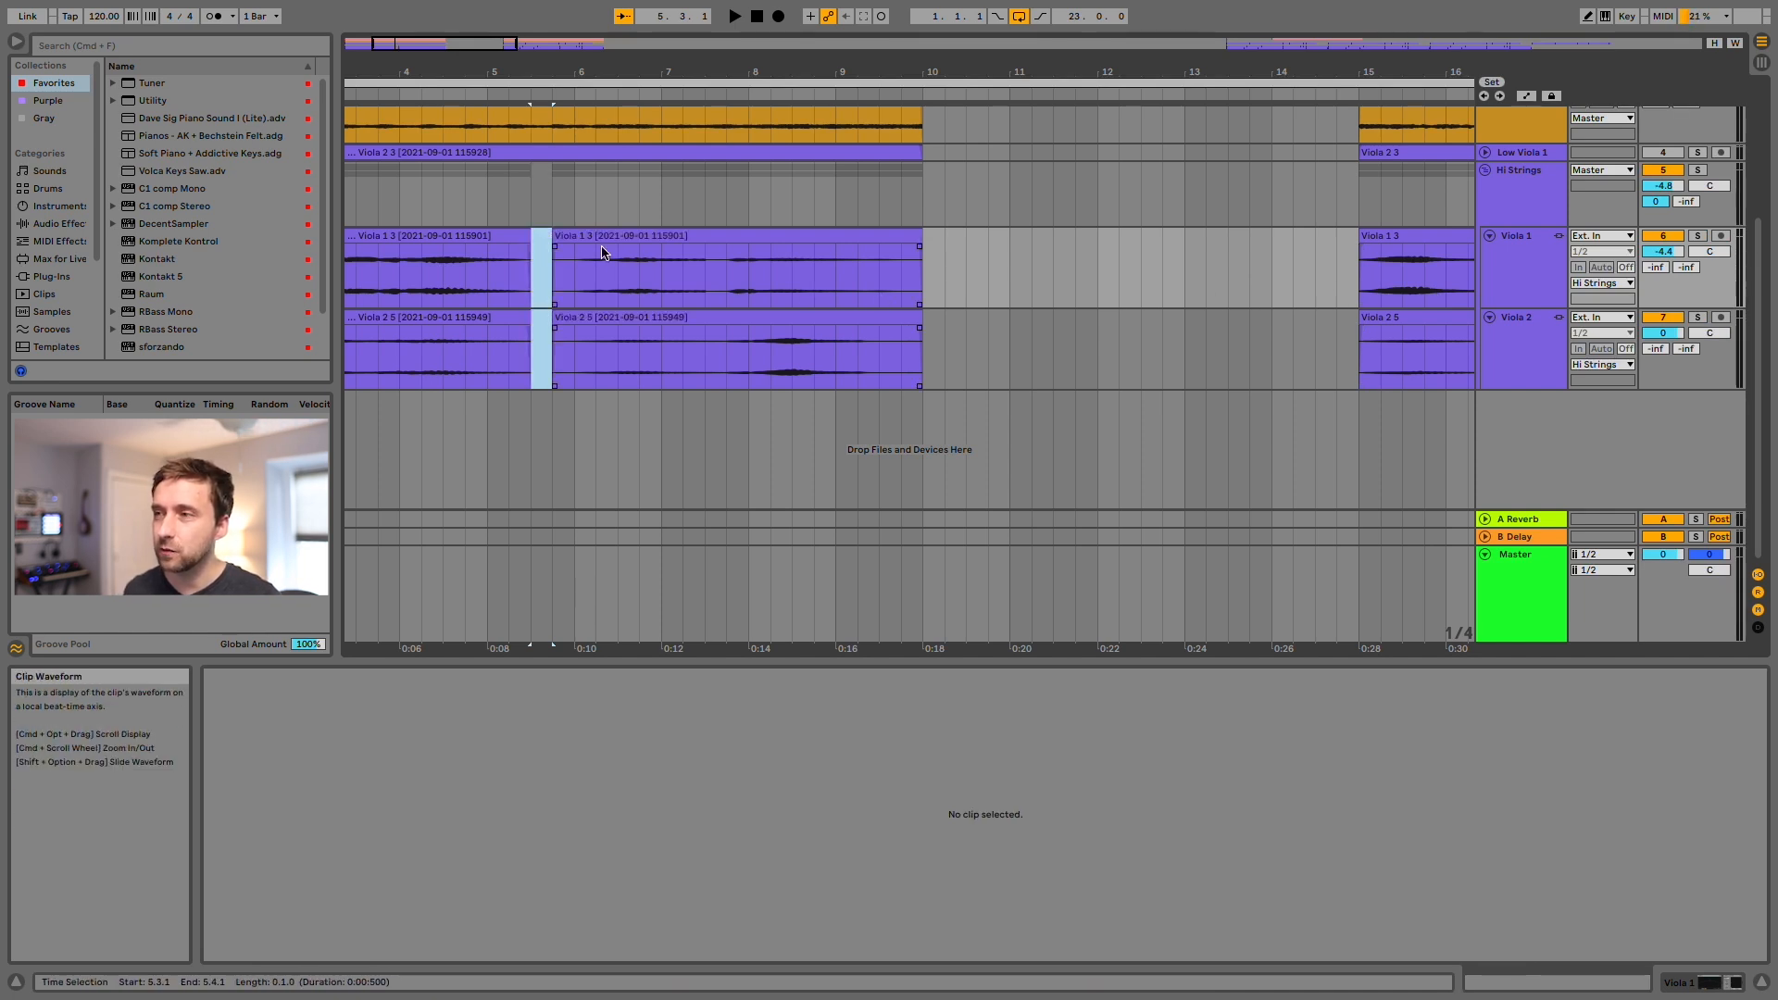
click(680, 258)
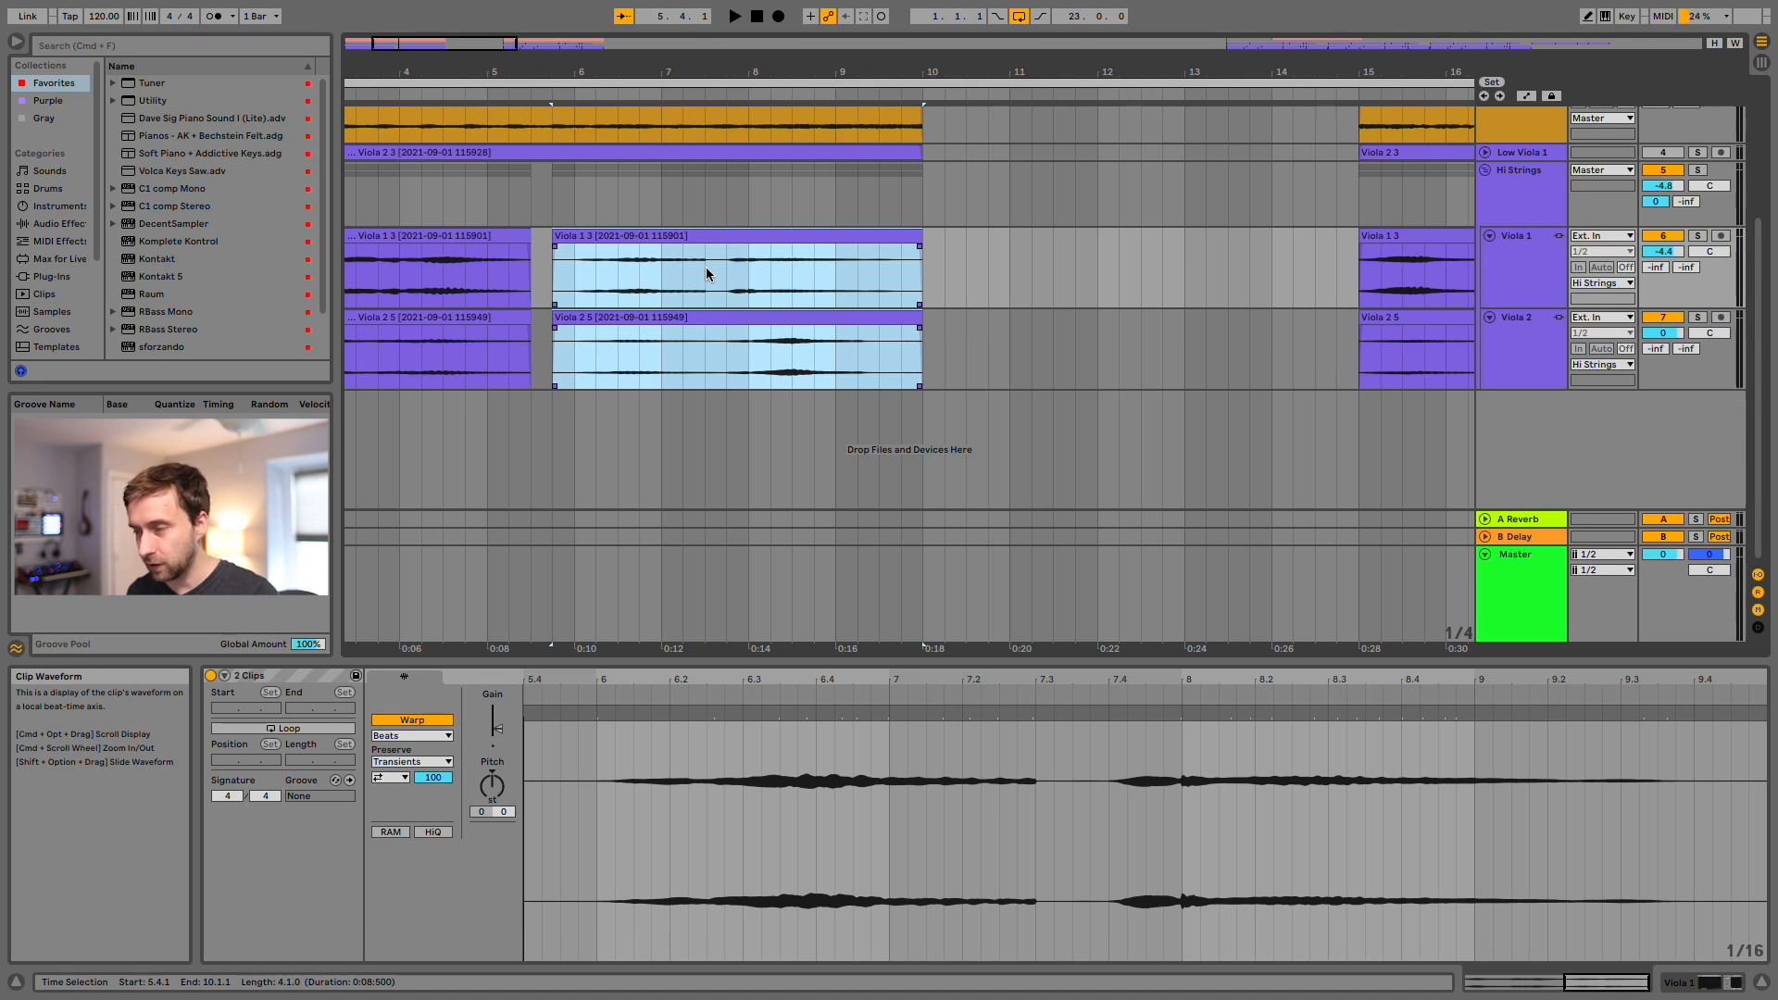
mouse_move(754, 282)
mouse_down()
mouse_move(728, 278)
mouse_move(767, 287)
mouse_move(741, 285)
mouse_up()
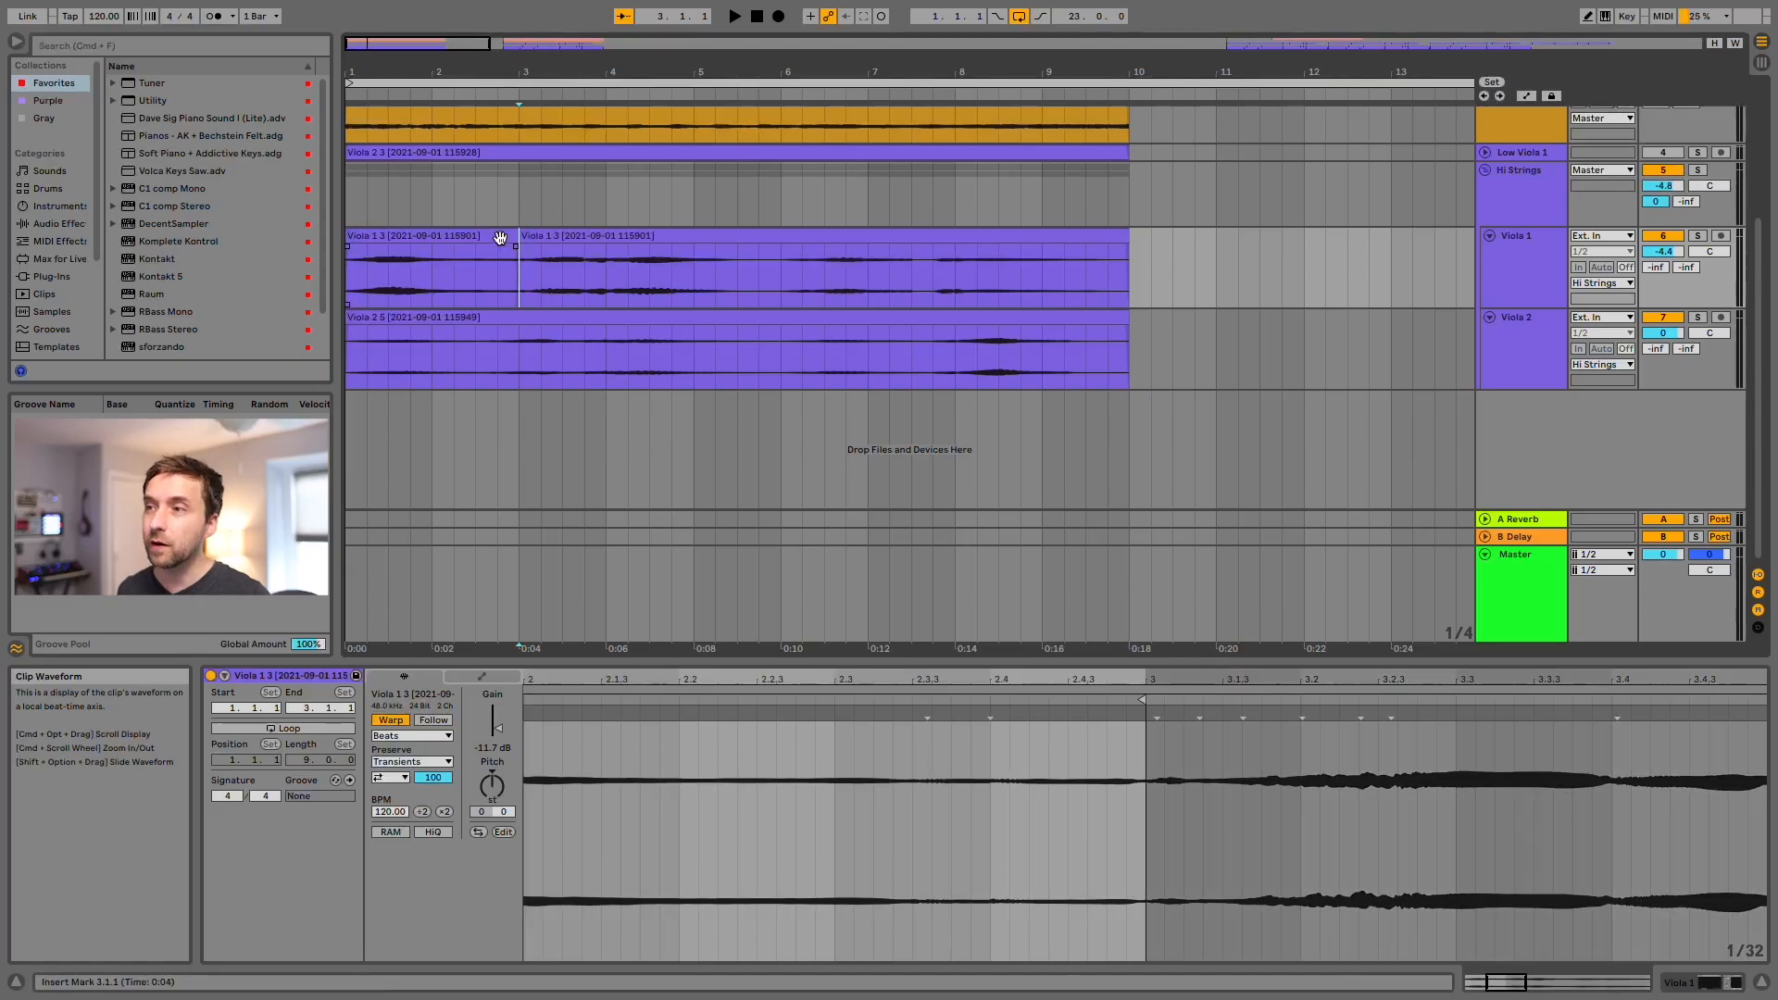
Undo the split at 3.1.1 in the consolidated Viola 1 clip.
click(493, 231)
key(super+z)
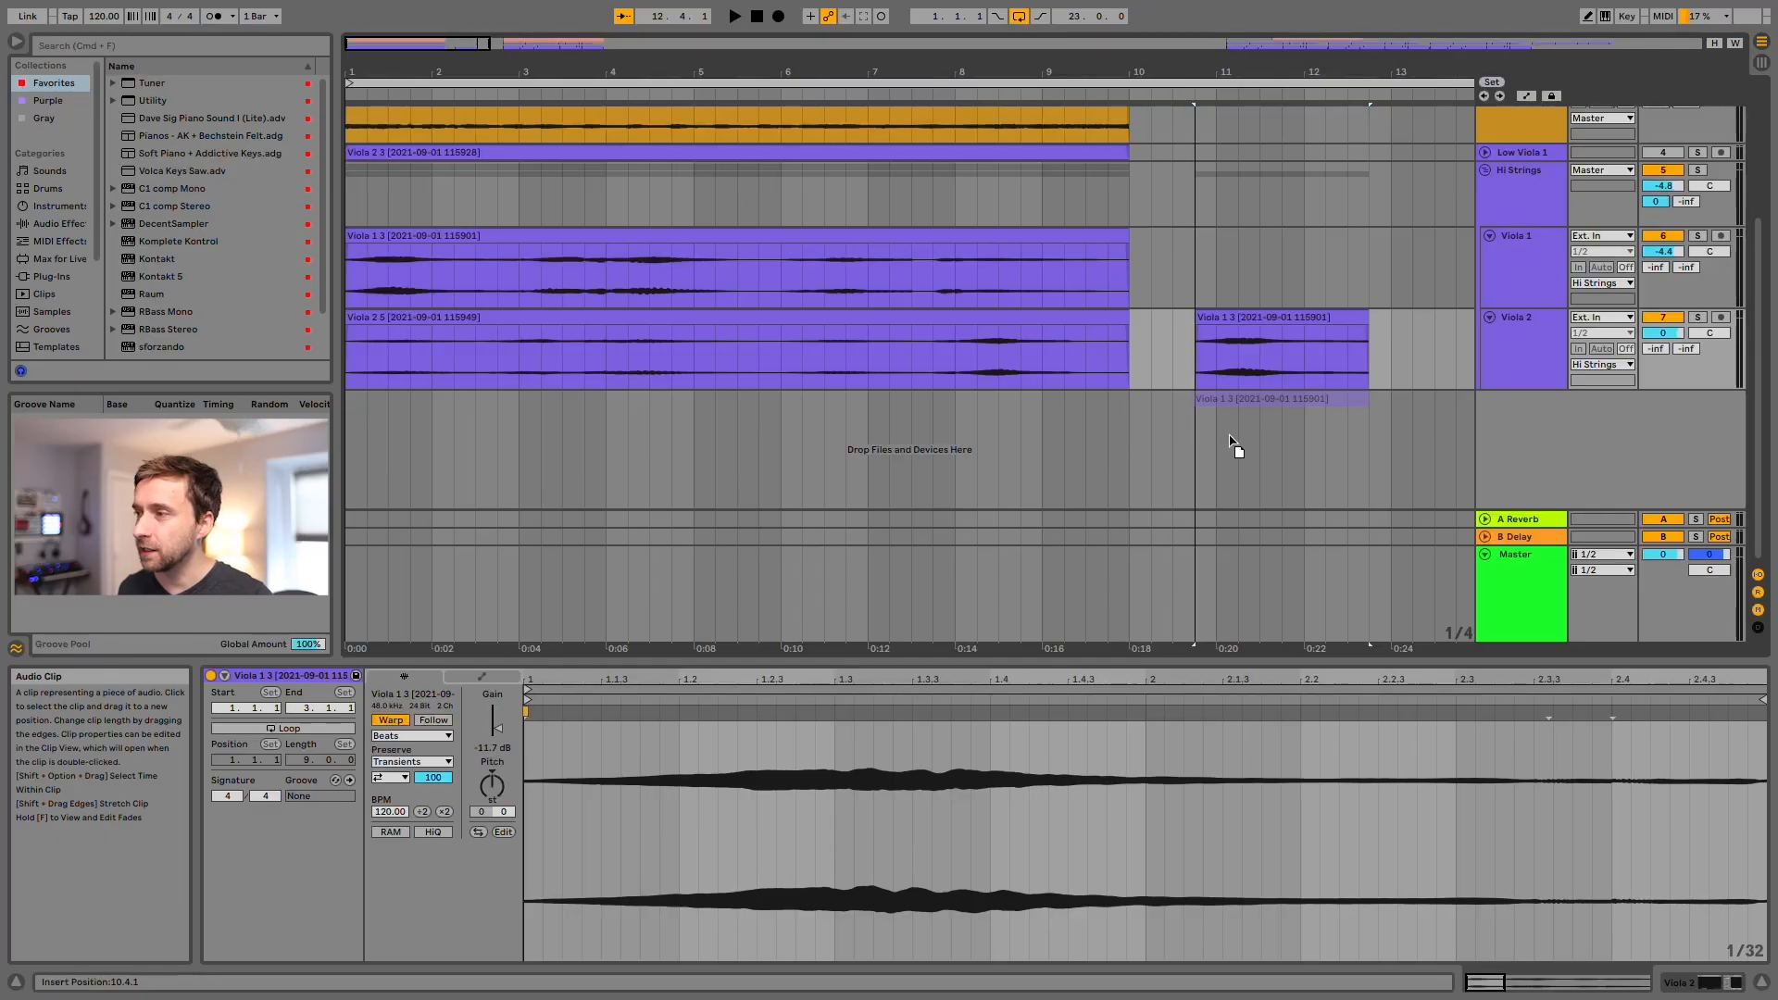
Move the copied two-bar viola clip to 1.1.1 on a new track and transpose it down 36 semitones.
drag(1230, 445, 402, 420)
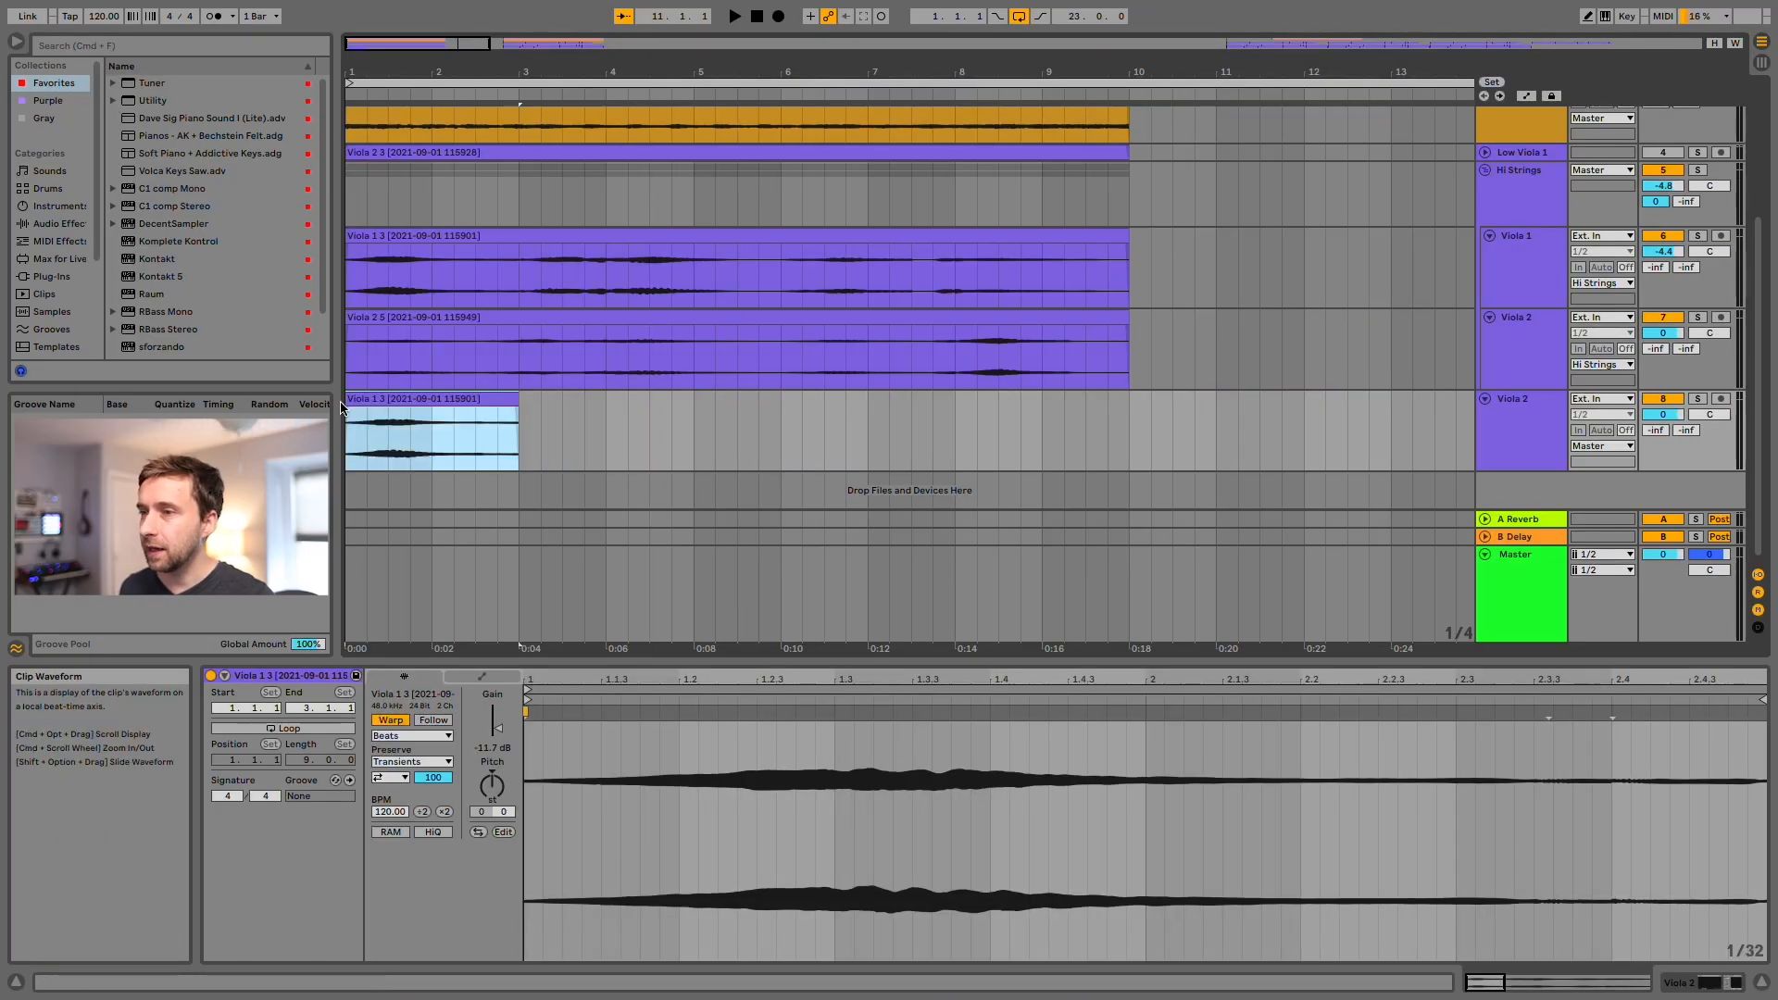
click(558, 784)
key(shift+Down)
key(shift+Down)
key(shift+Down)
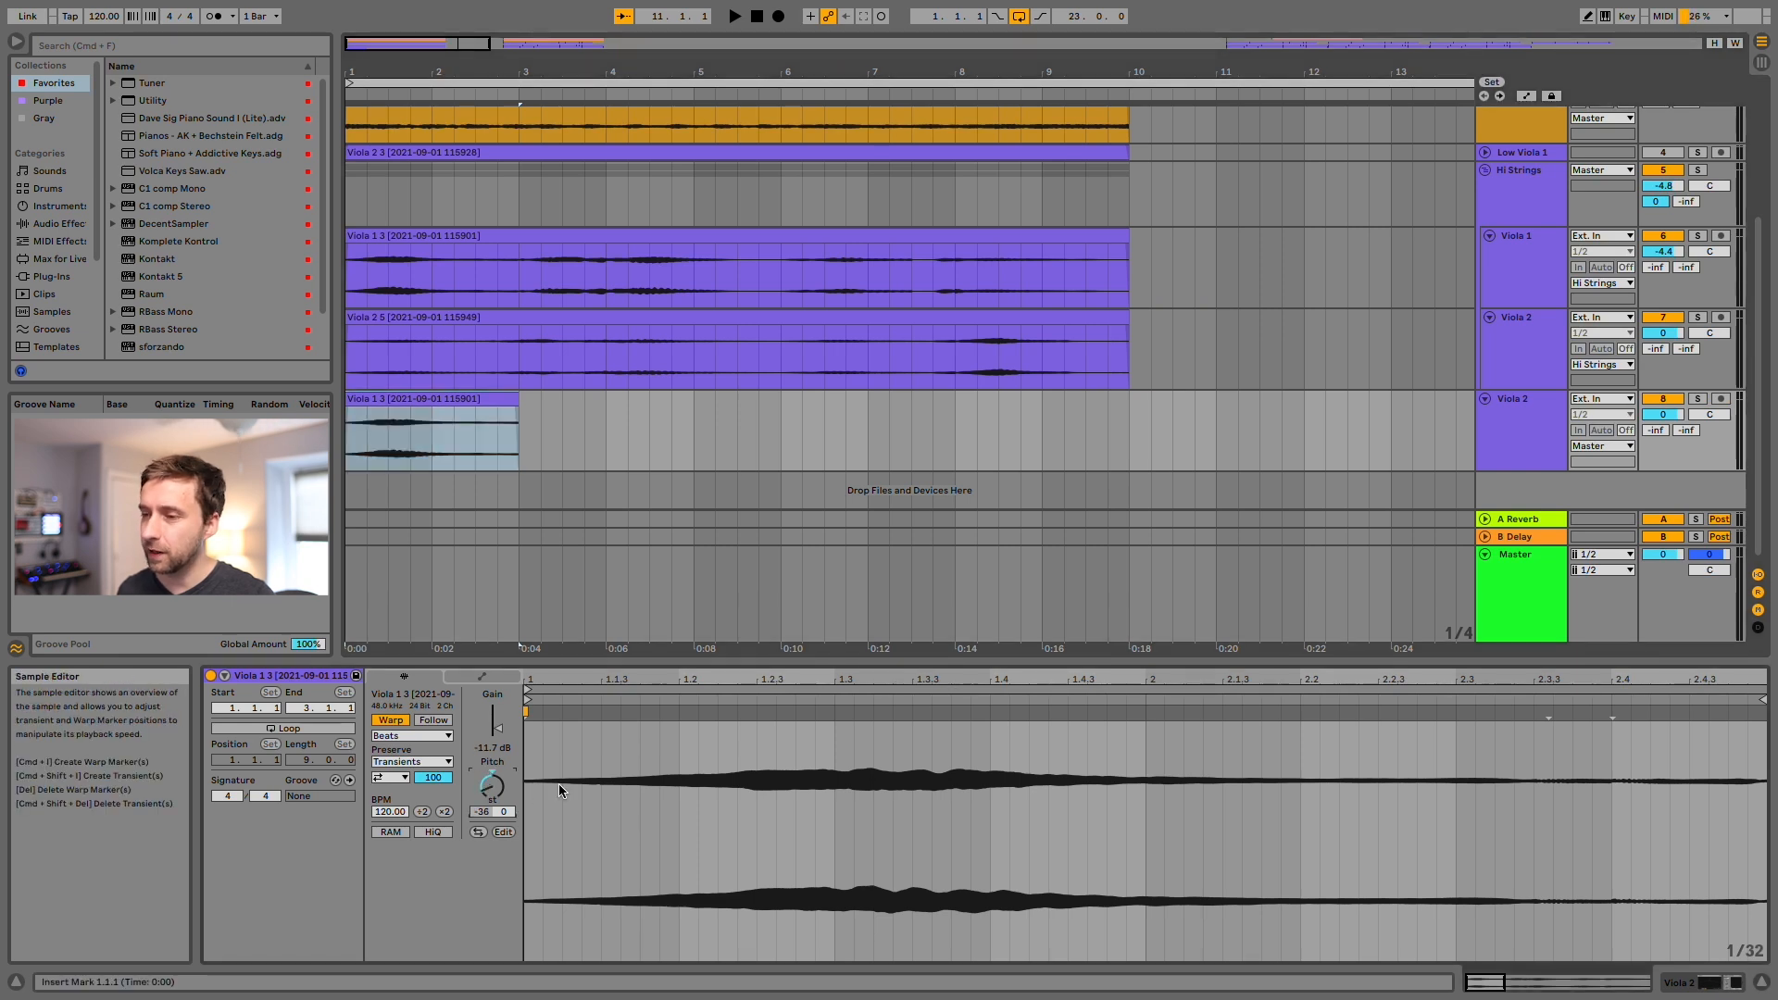
Stretch the new viola clip to end at bar 10, play it, and set its transposition to -31 semitones.
click(511, 399)
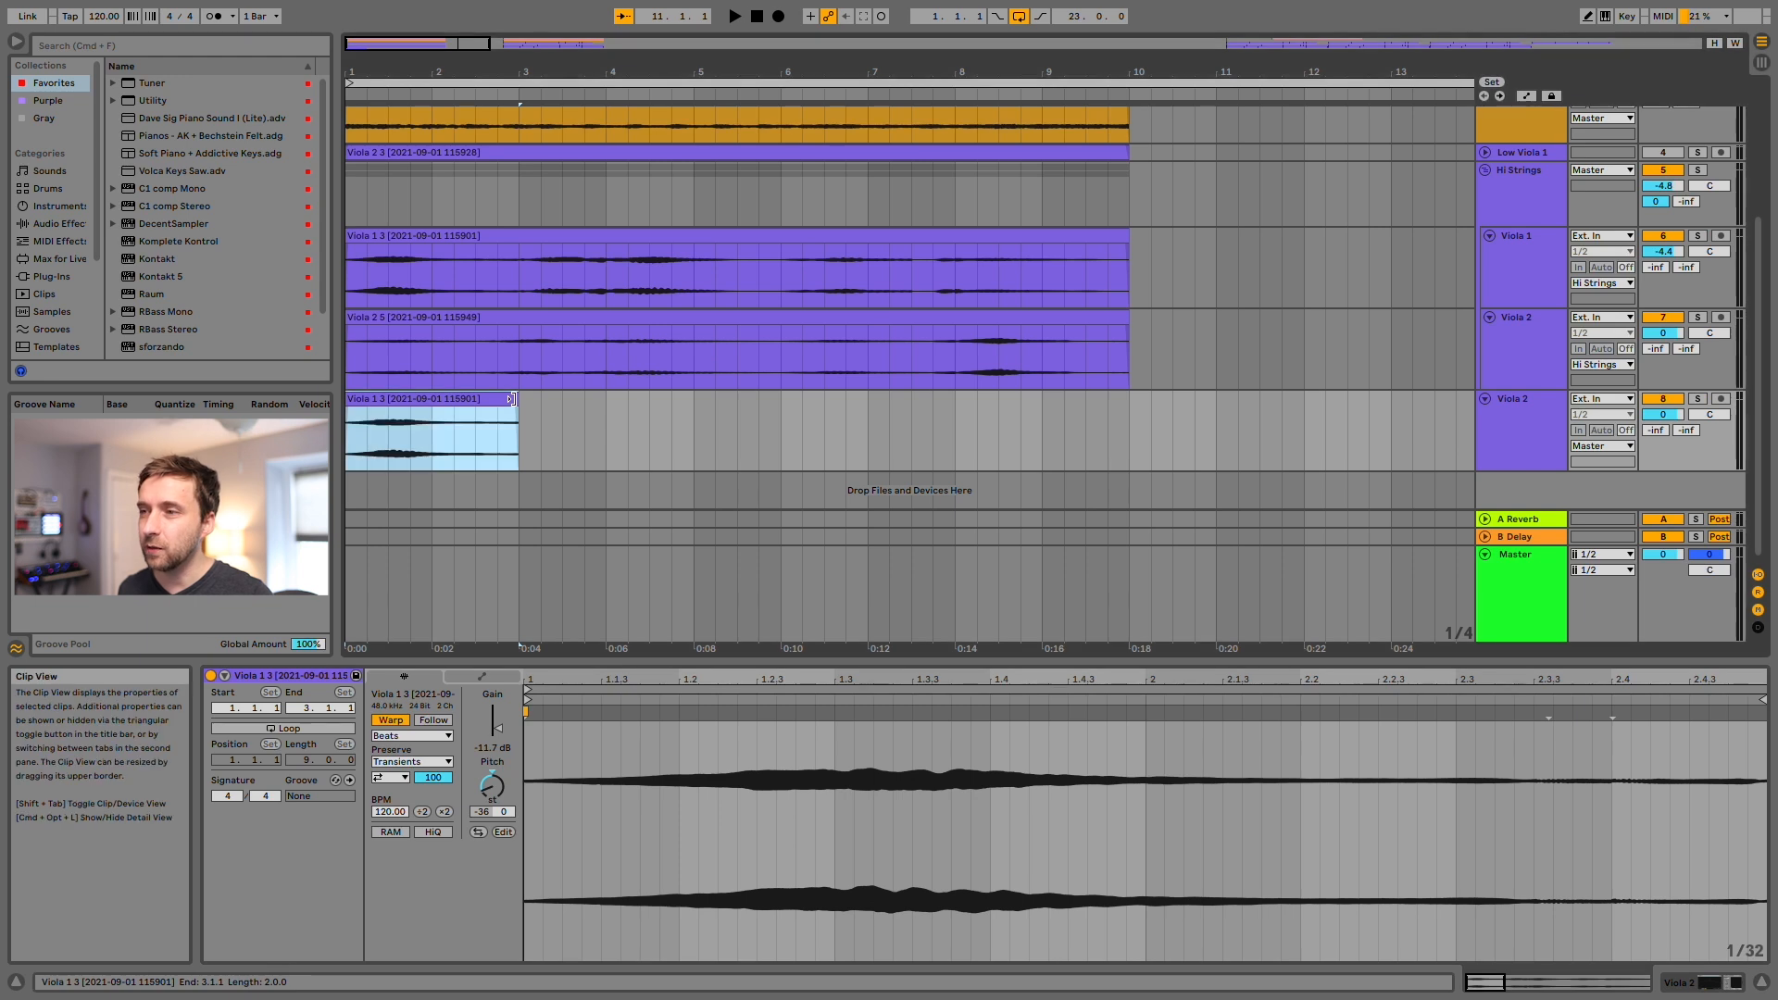
drag(512, 399, 1128, 411)
click(350, 442)
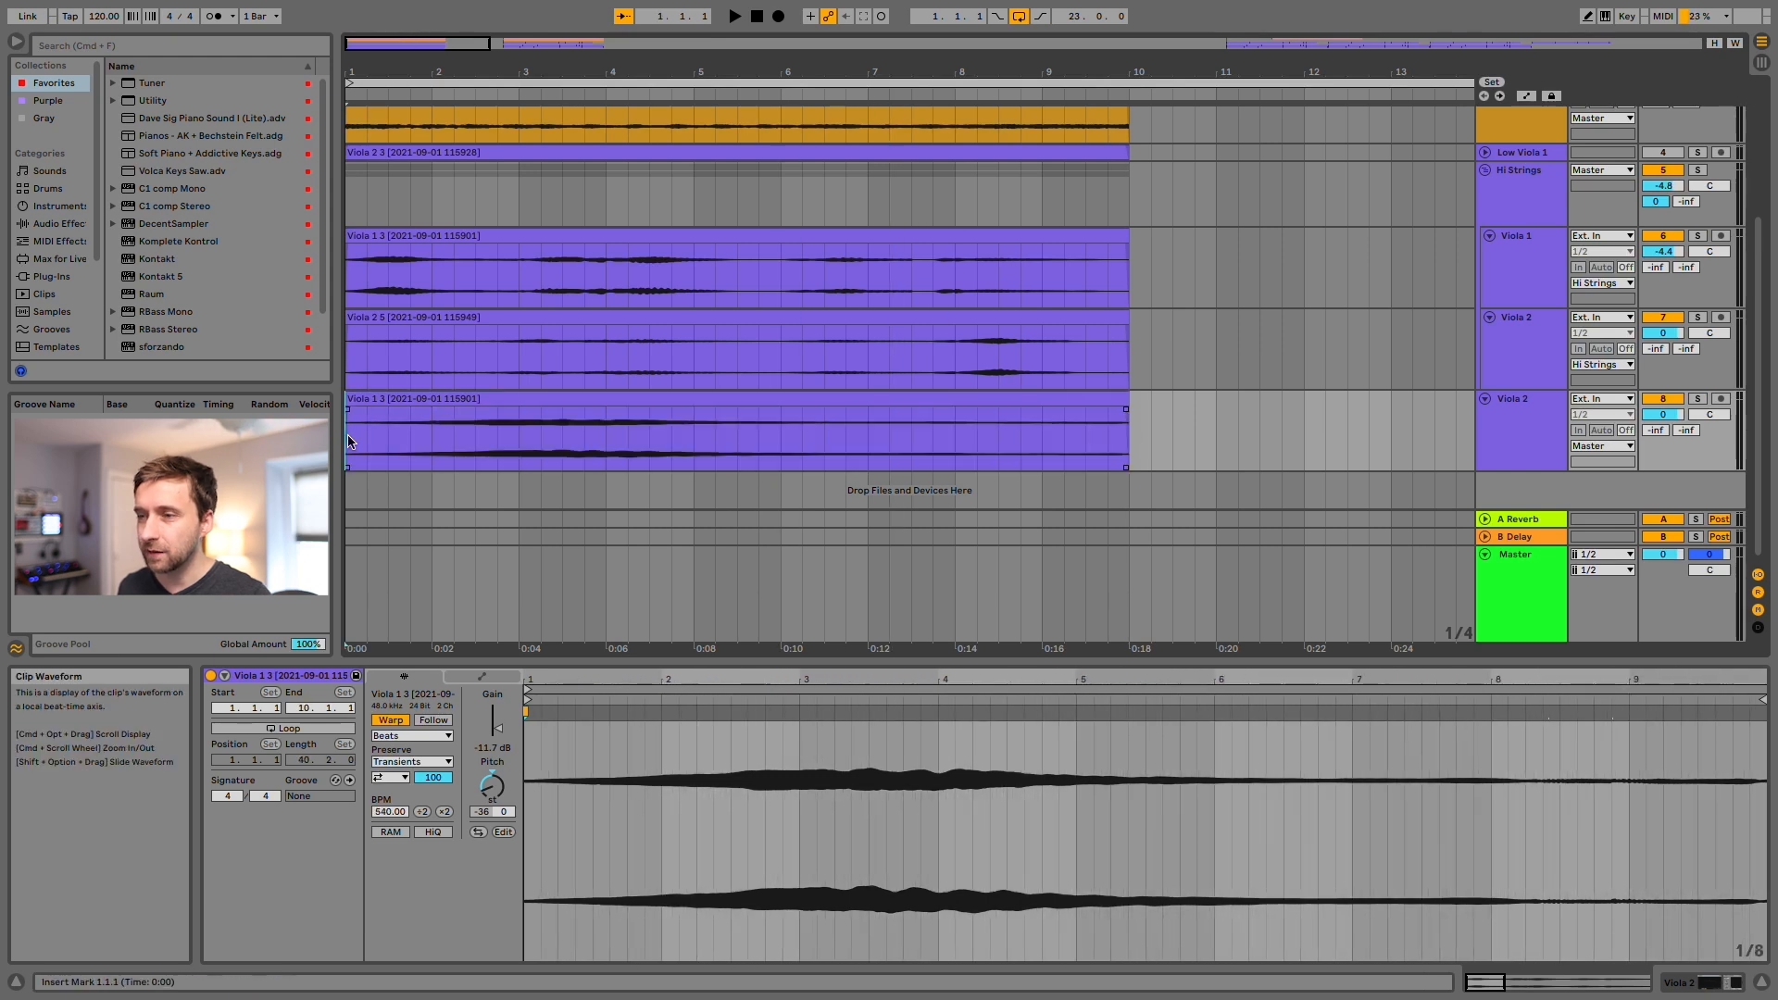
key(space)
drag(494, 796, 494, 788)
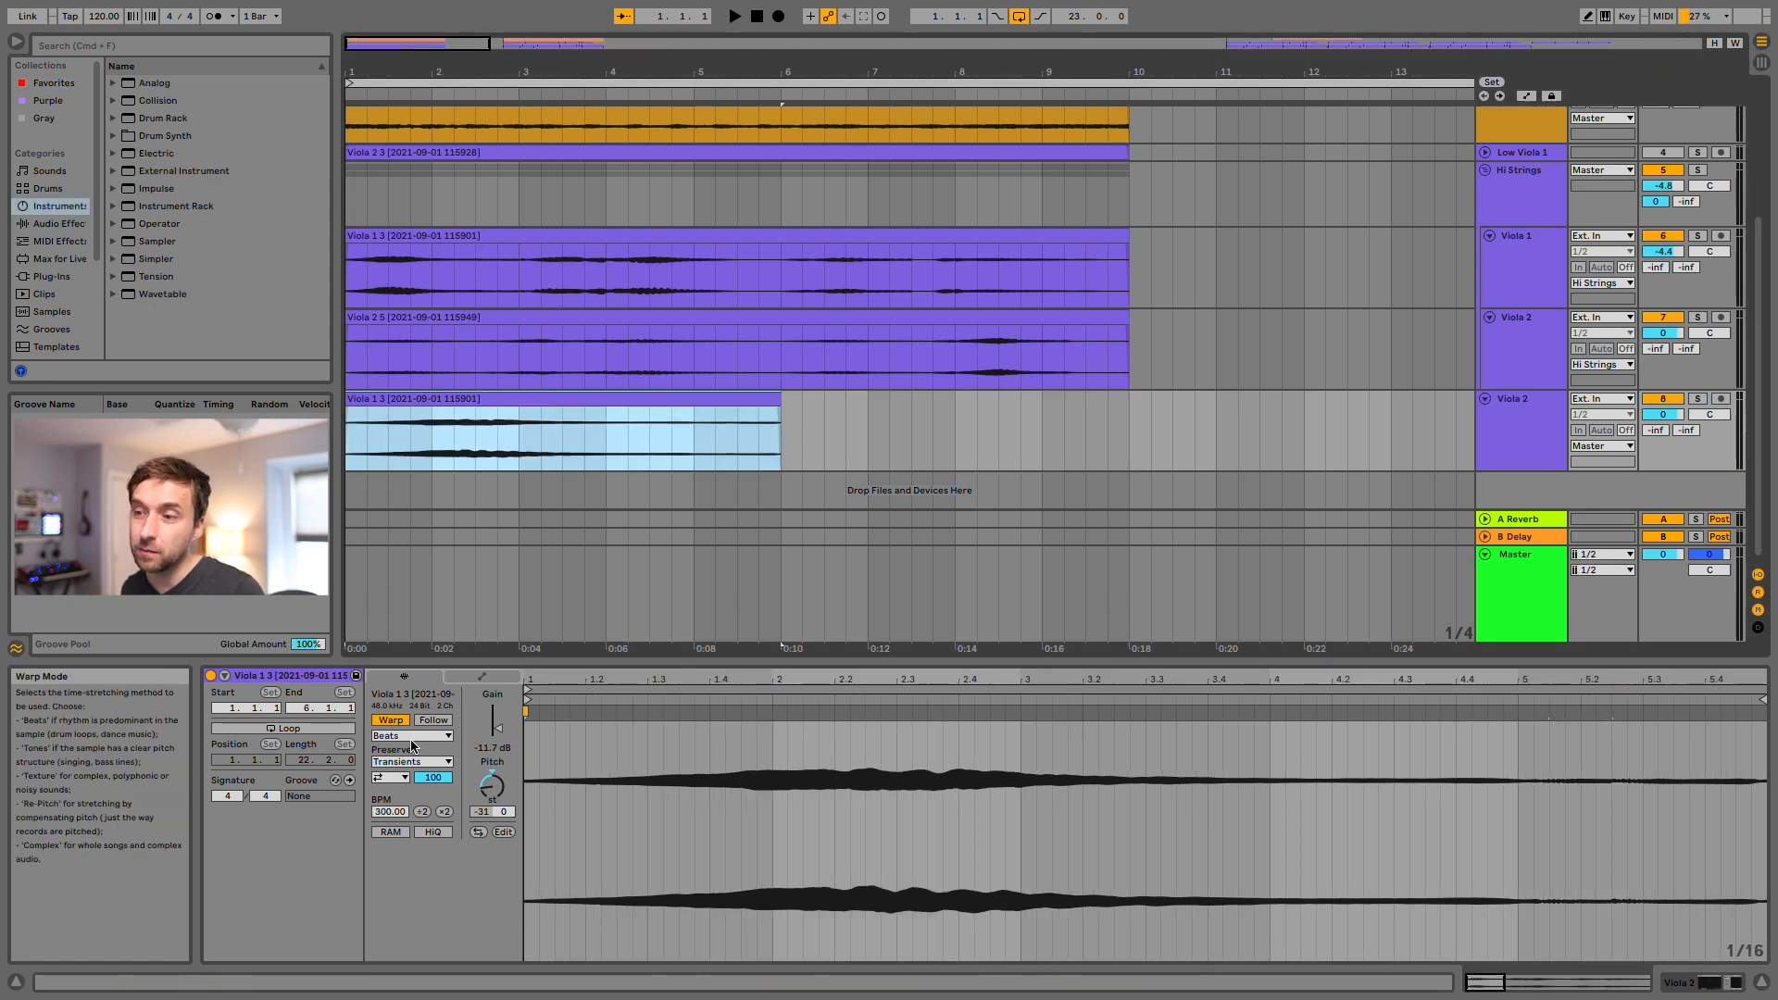
Set the viola clip's Beats warp mode to preserve 1/8 notes with transient looping off.
click(413, 736)
click(412, 737)
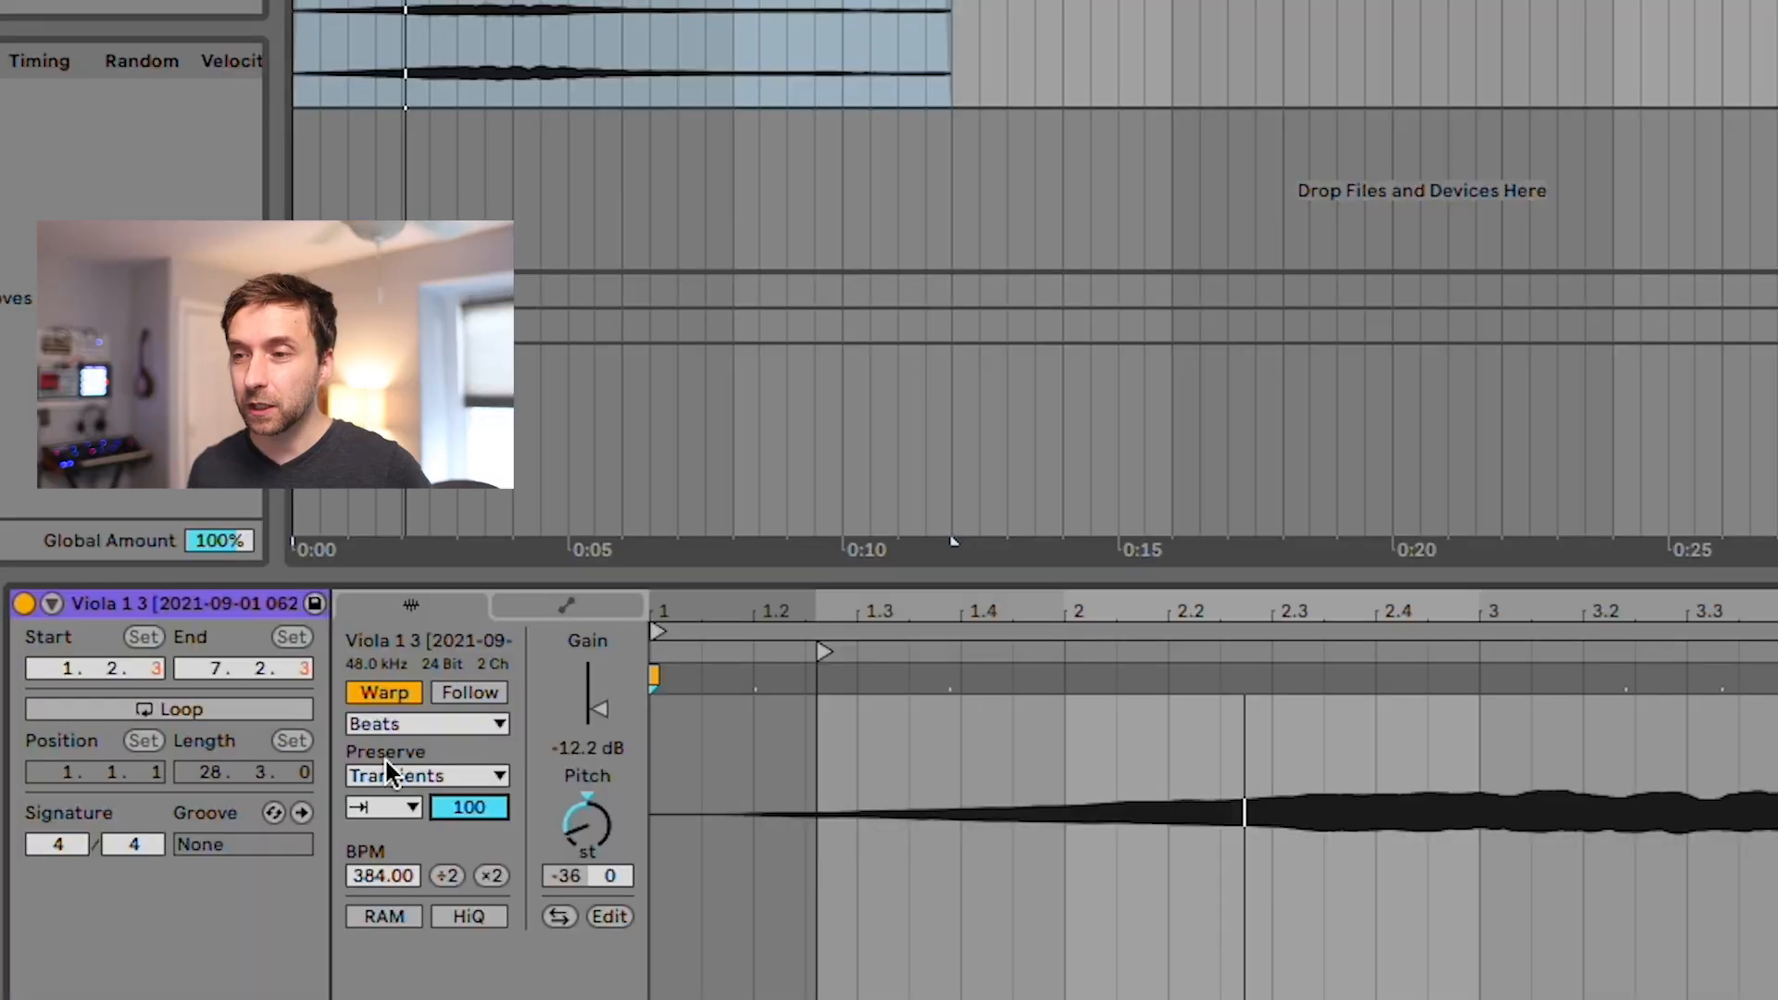
click(412, 808)
click(404, 802)
click(415, 776)
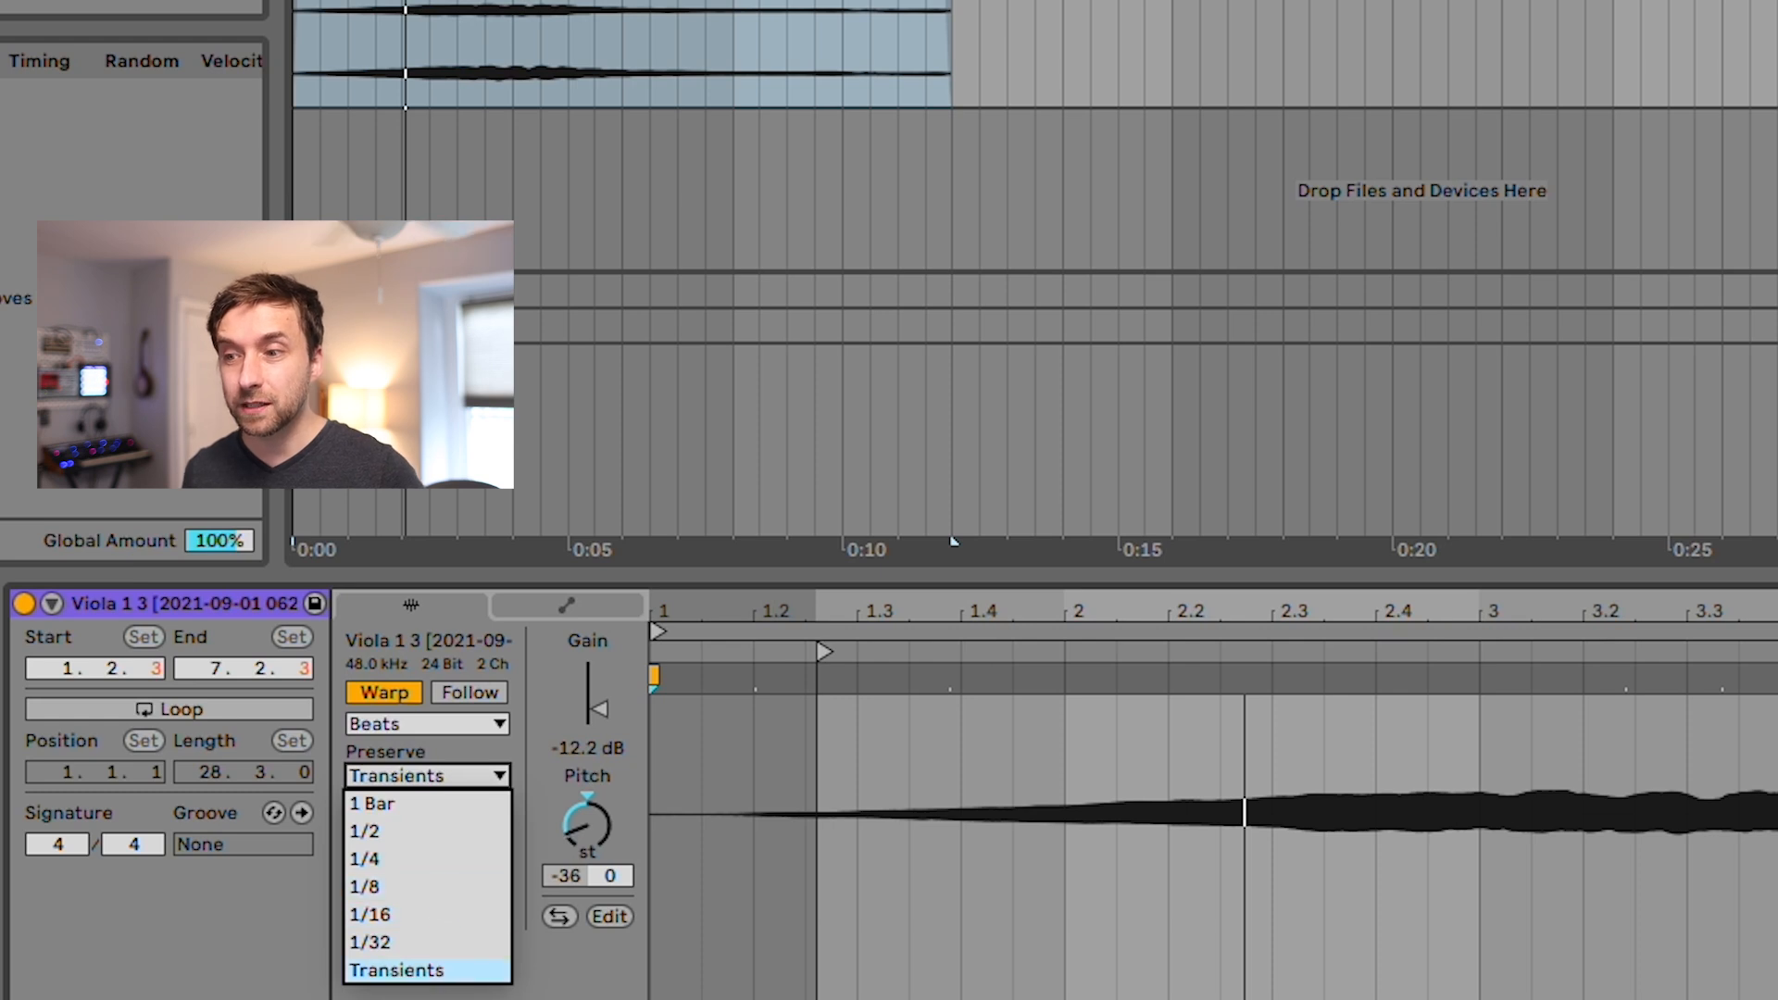
click(409, 889)
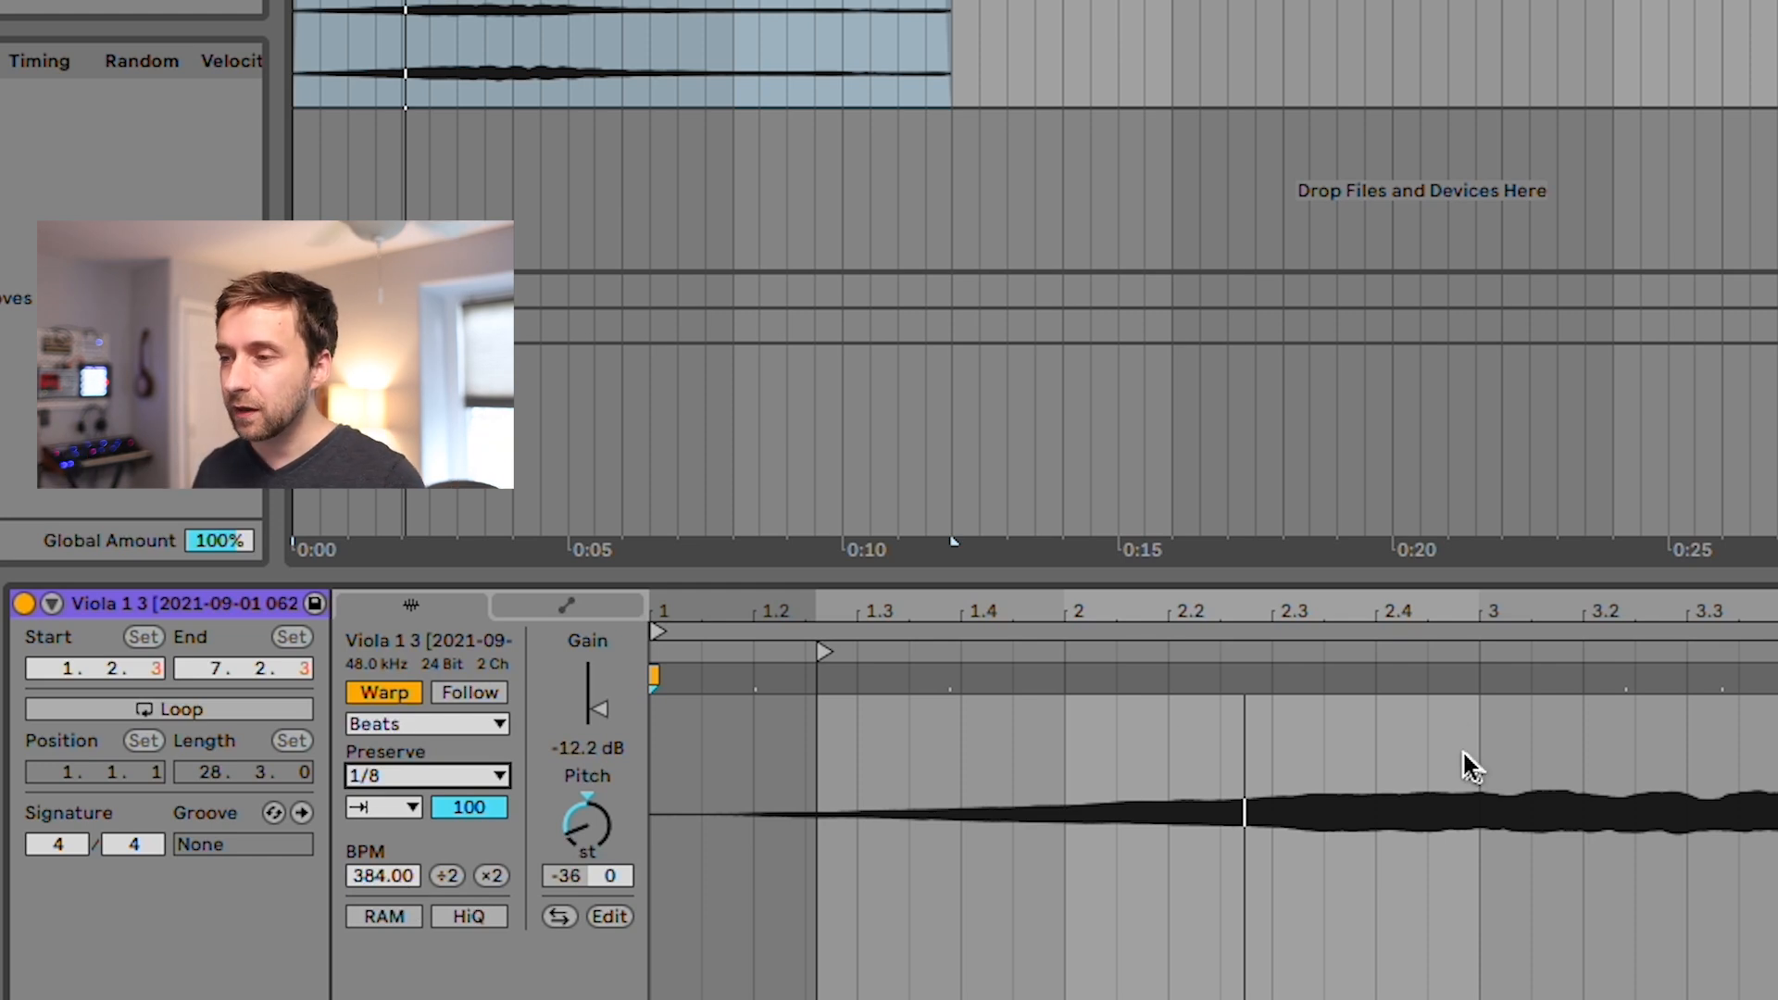
click(385, 808)
click(389, 833)
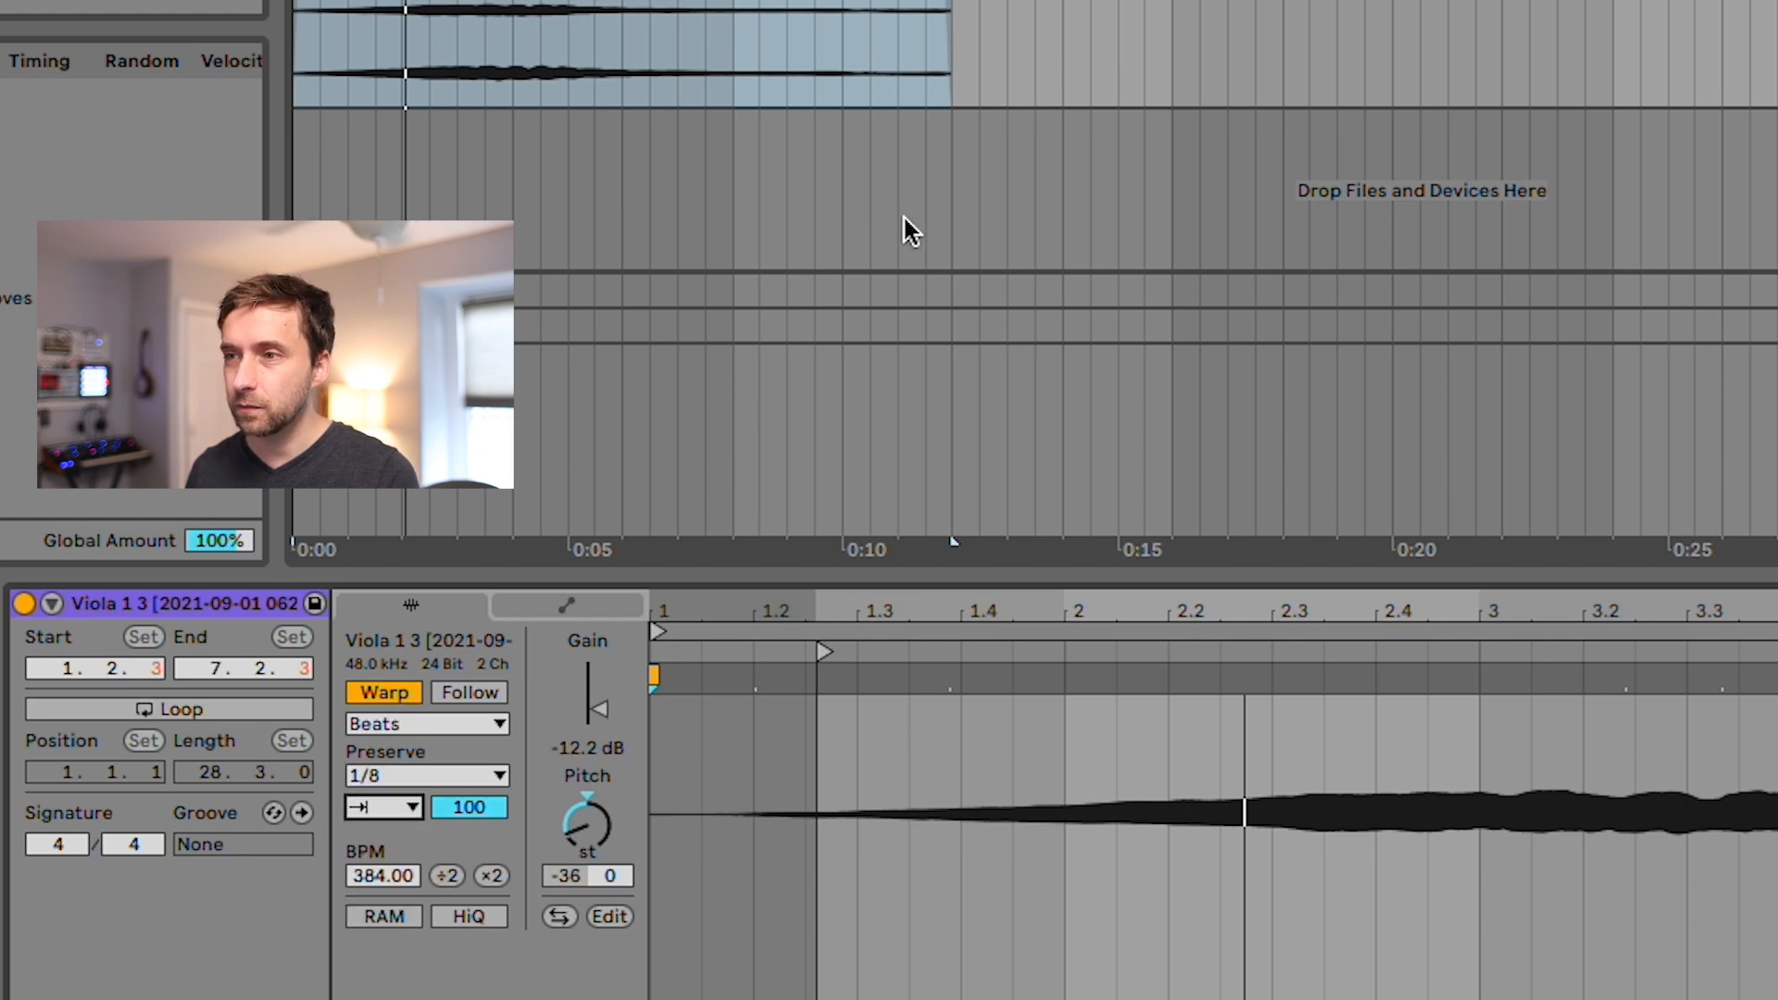
Play the viola clip and try its transposition at -12 semitones.
click(526, 11)
key(space)
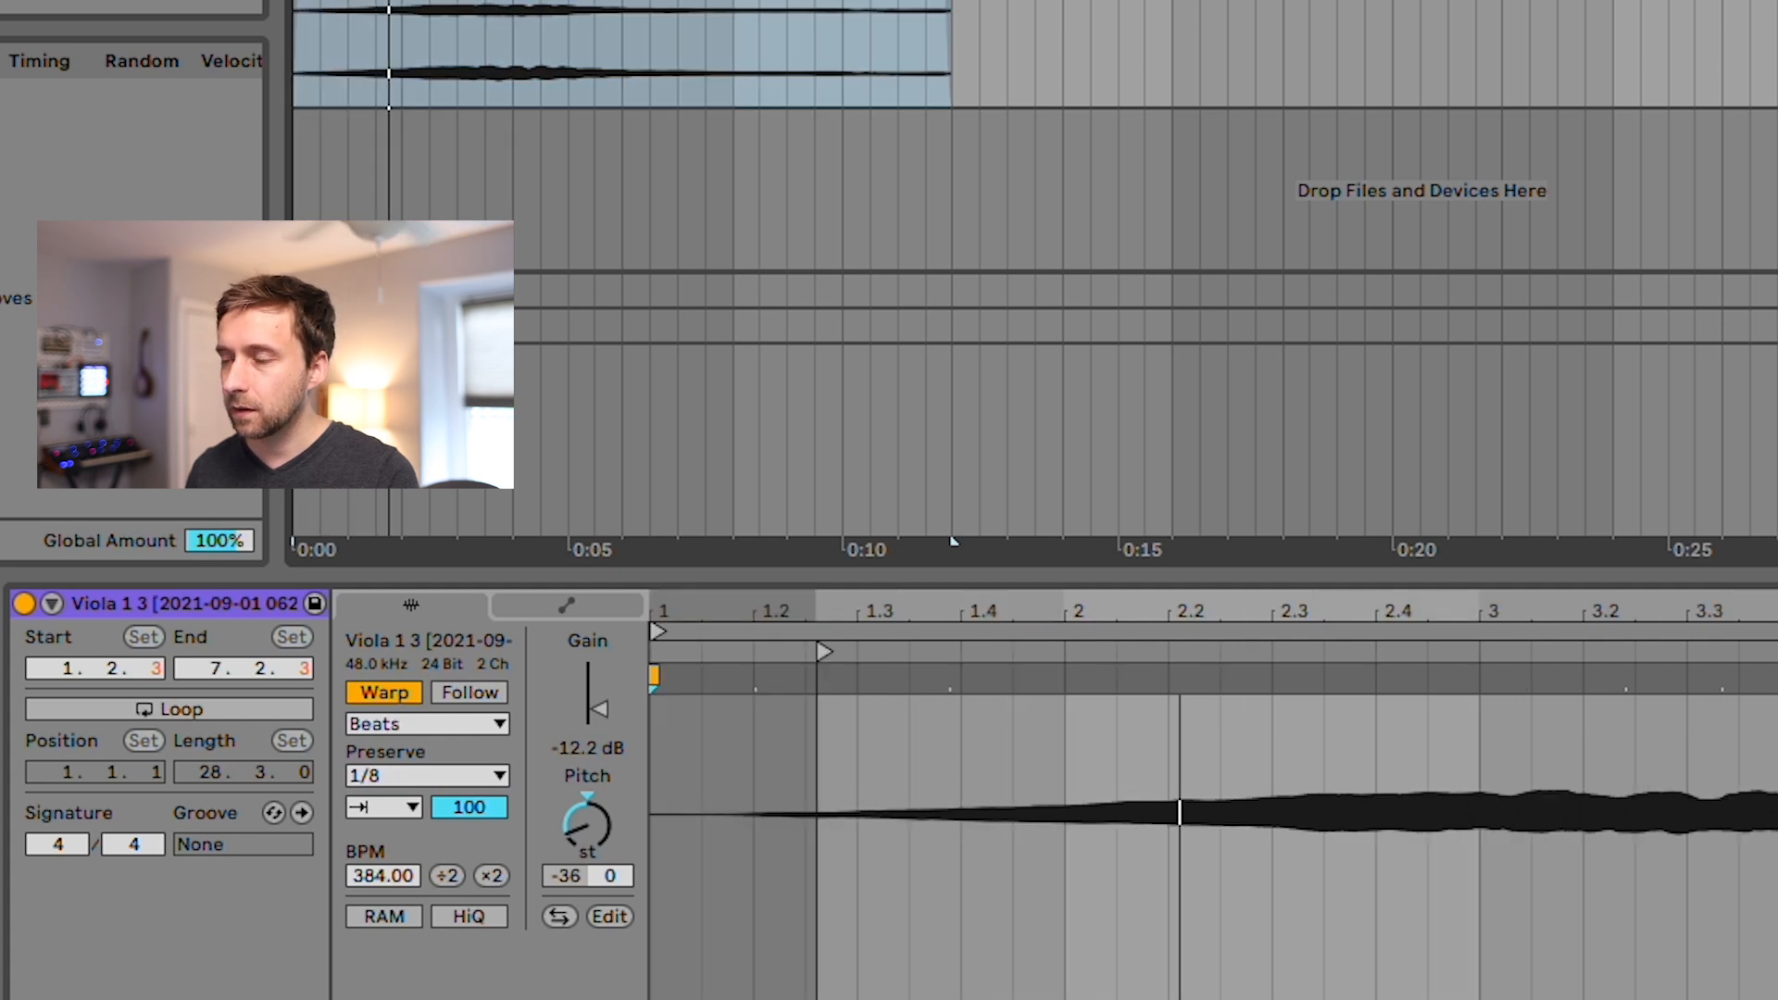
key(space)
click(587, 826)
key(shift+Up)
key(shift+Up)
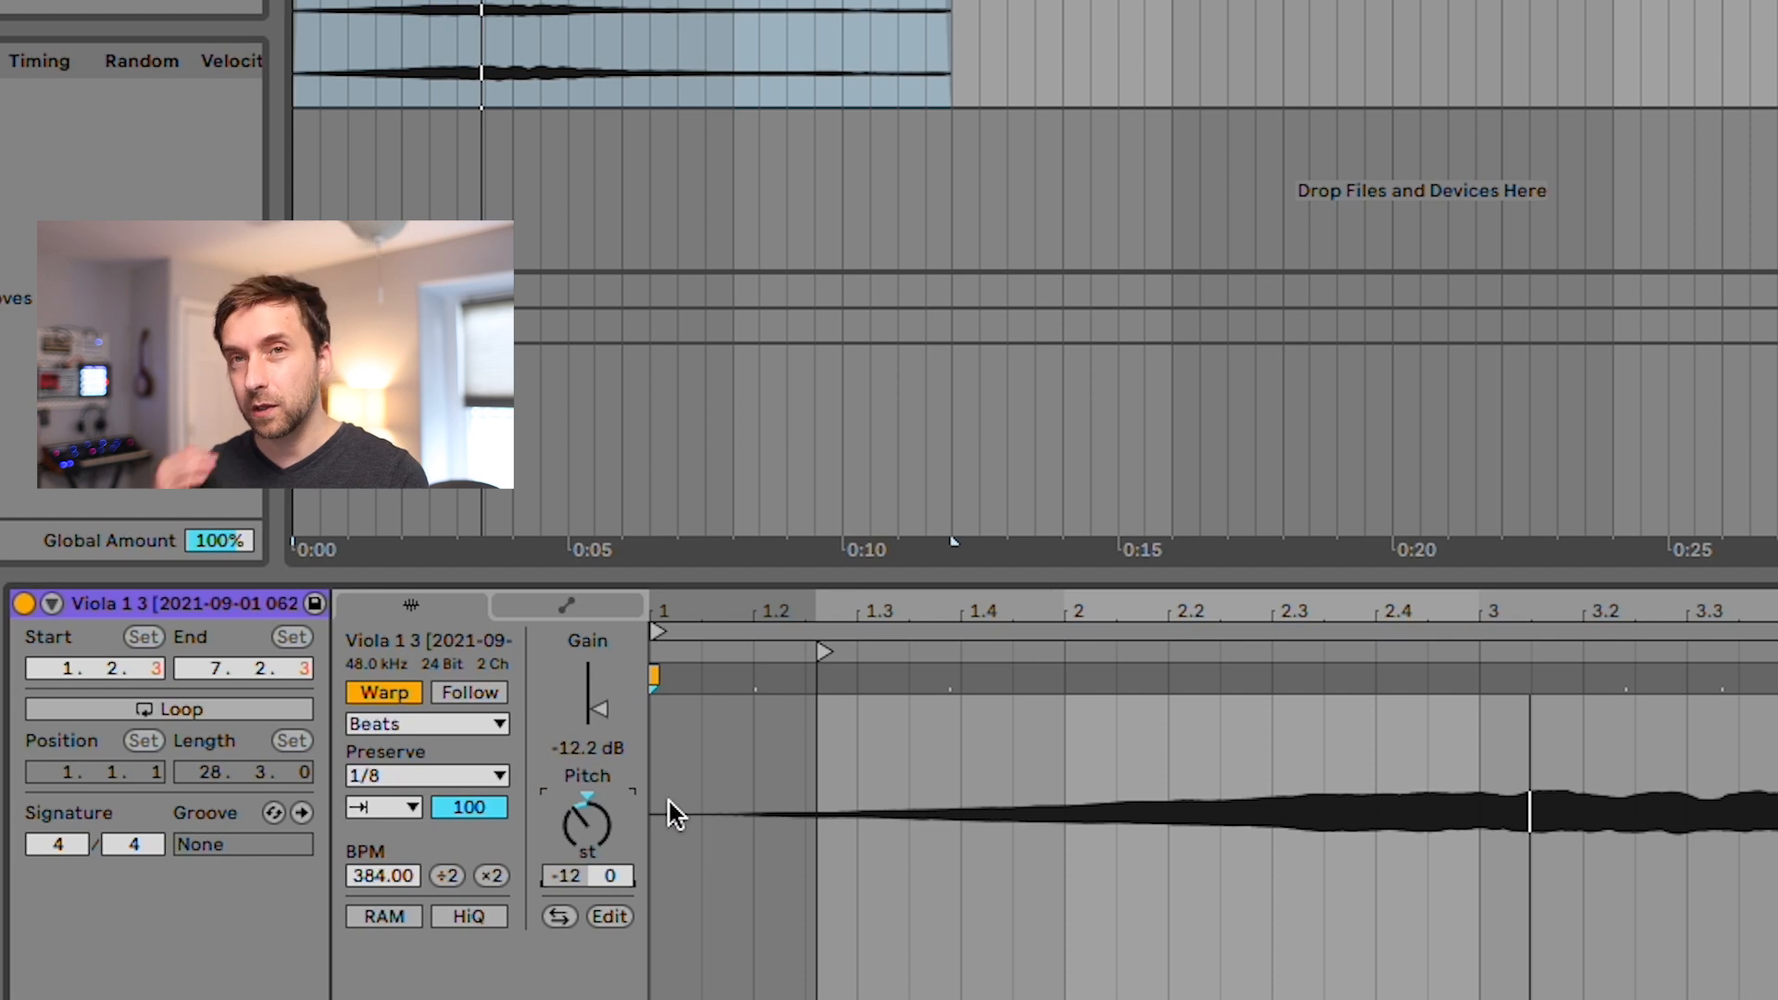
key(space)
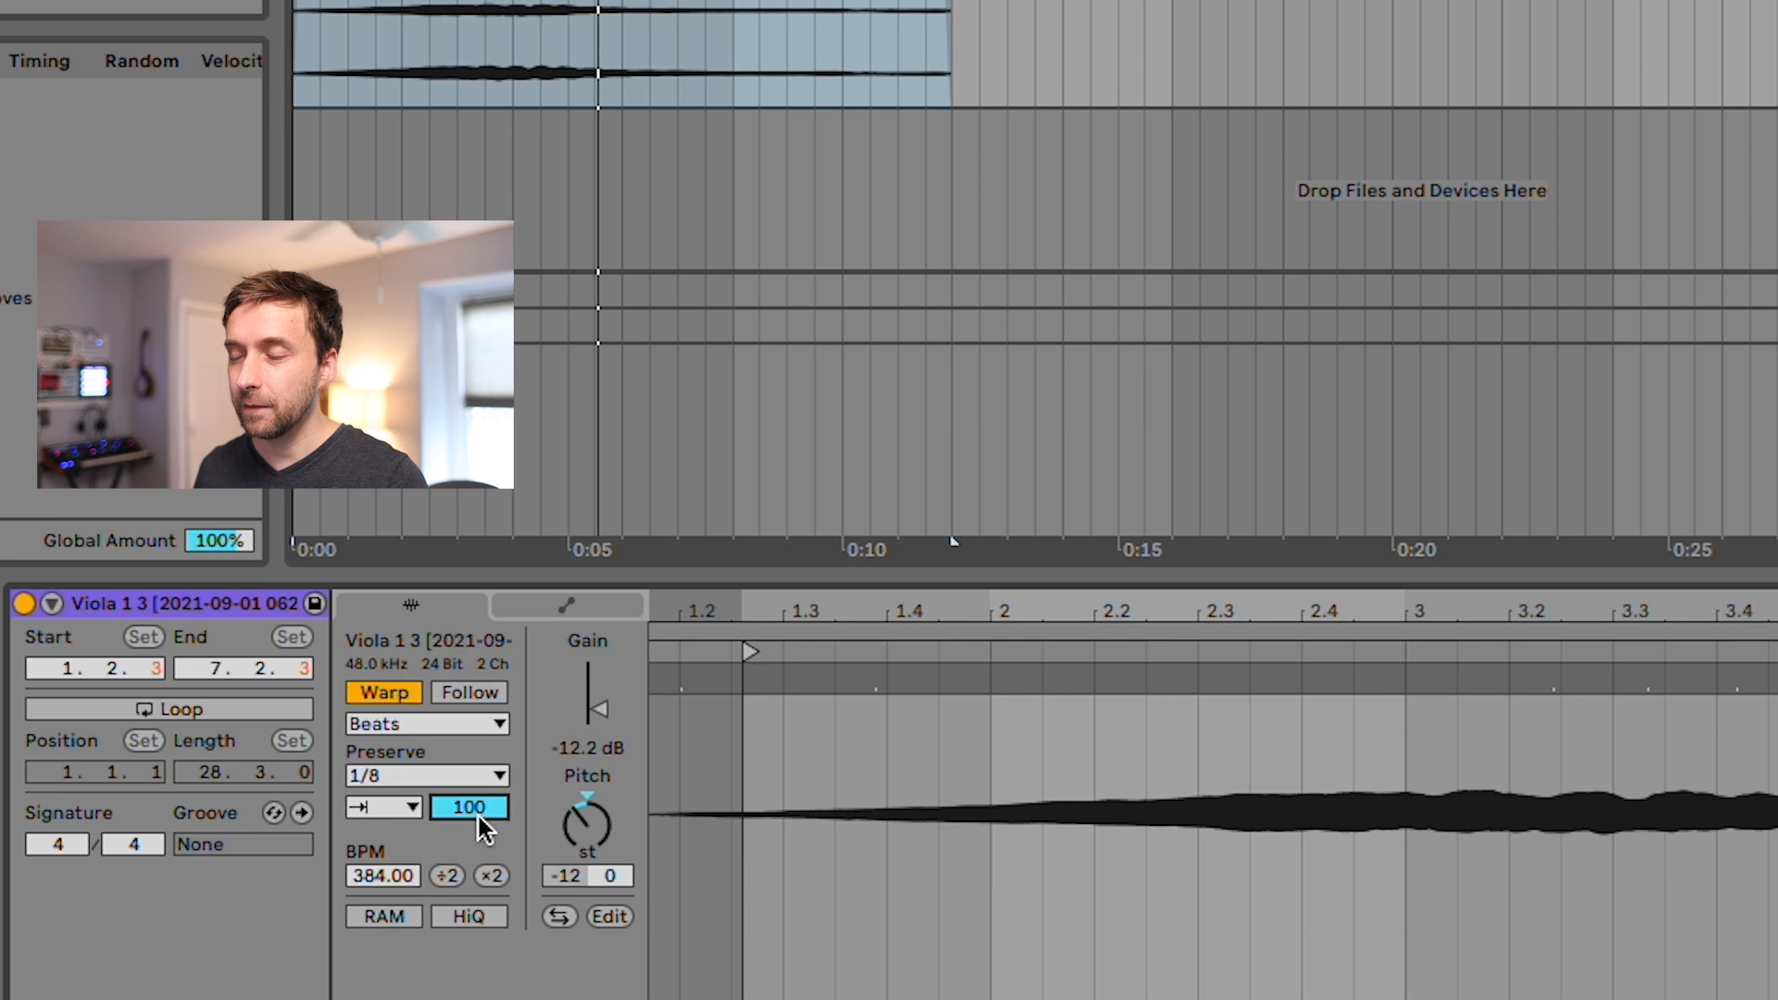
Set the viola clip's transient envelope to 57 and its transposition to -36 semitones.
click(591, 821)
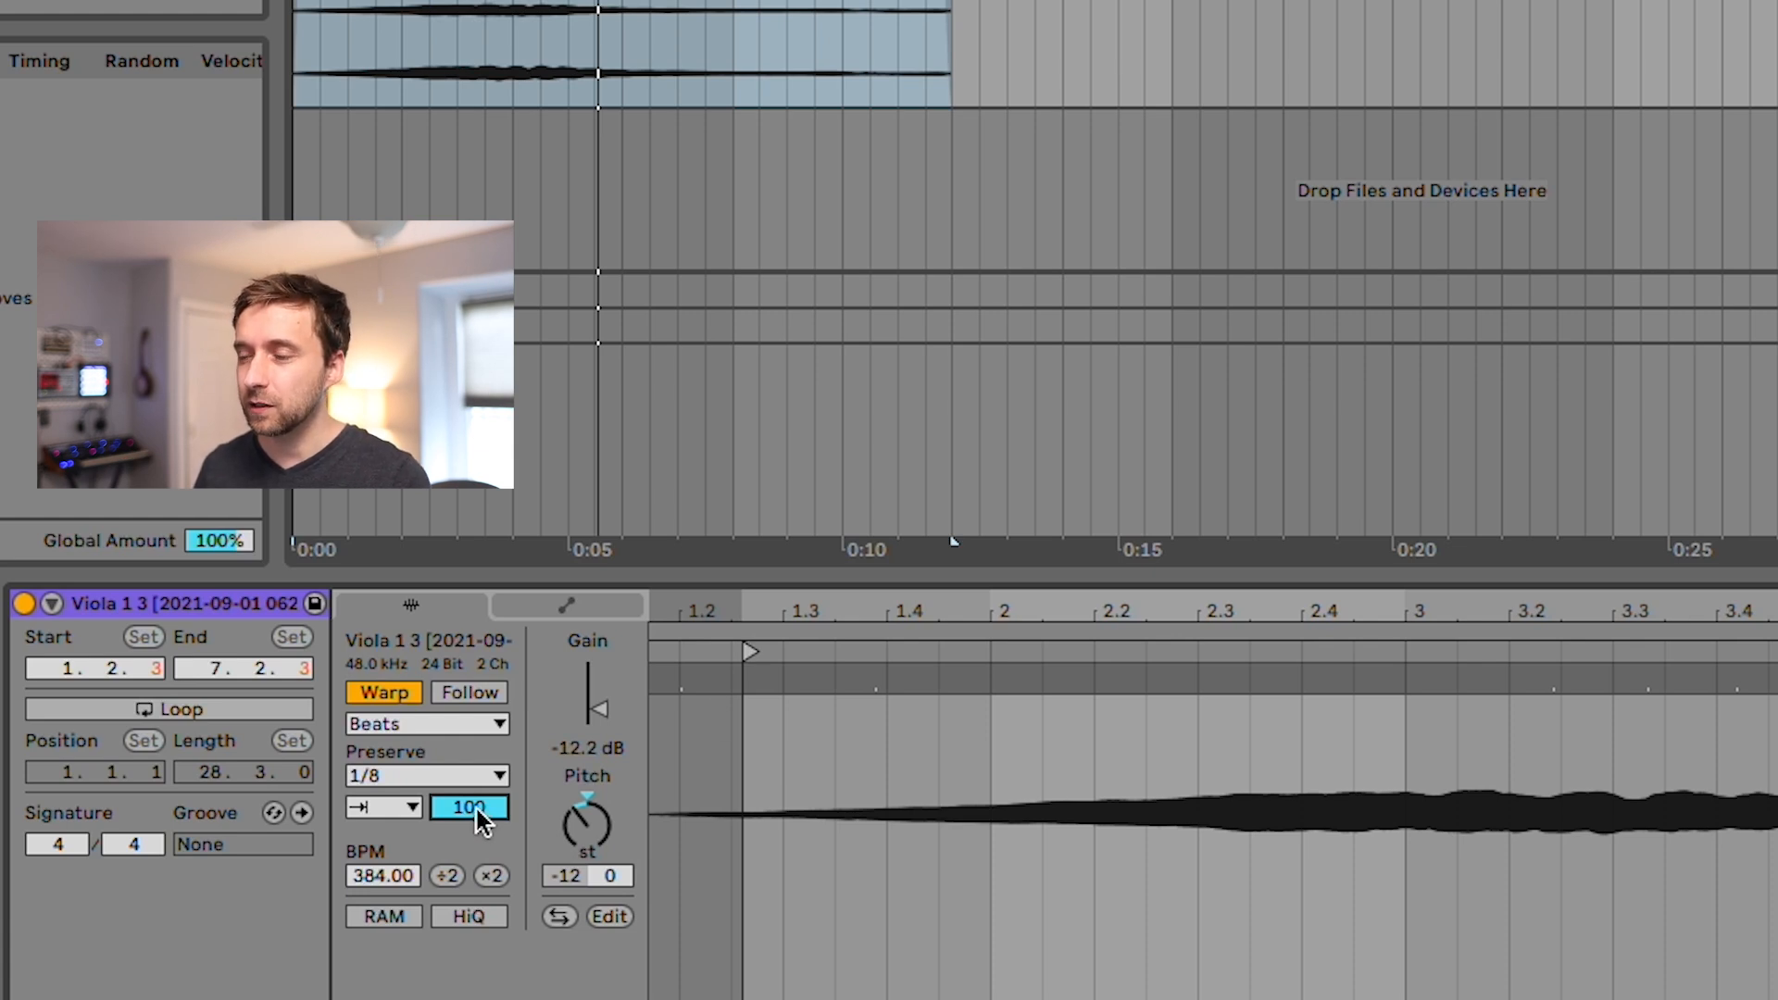
mouse_move(476, 810)
mouse_down()
mouse_move(476, 881)
mouse_move(481, 820)
mouse_up()
key(space)
click(609, 831)
text(-36)
key(Return)
Play through the gated viola clip and consolidate it.
click(552, 4)
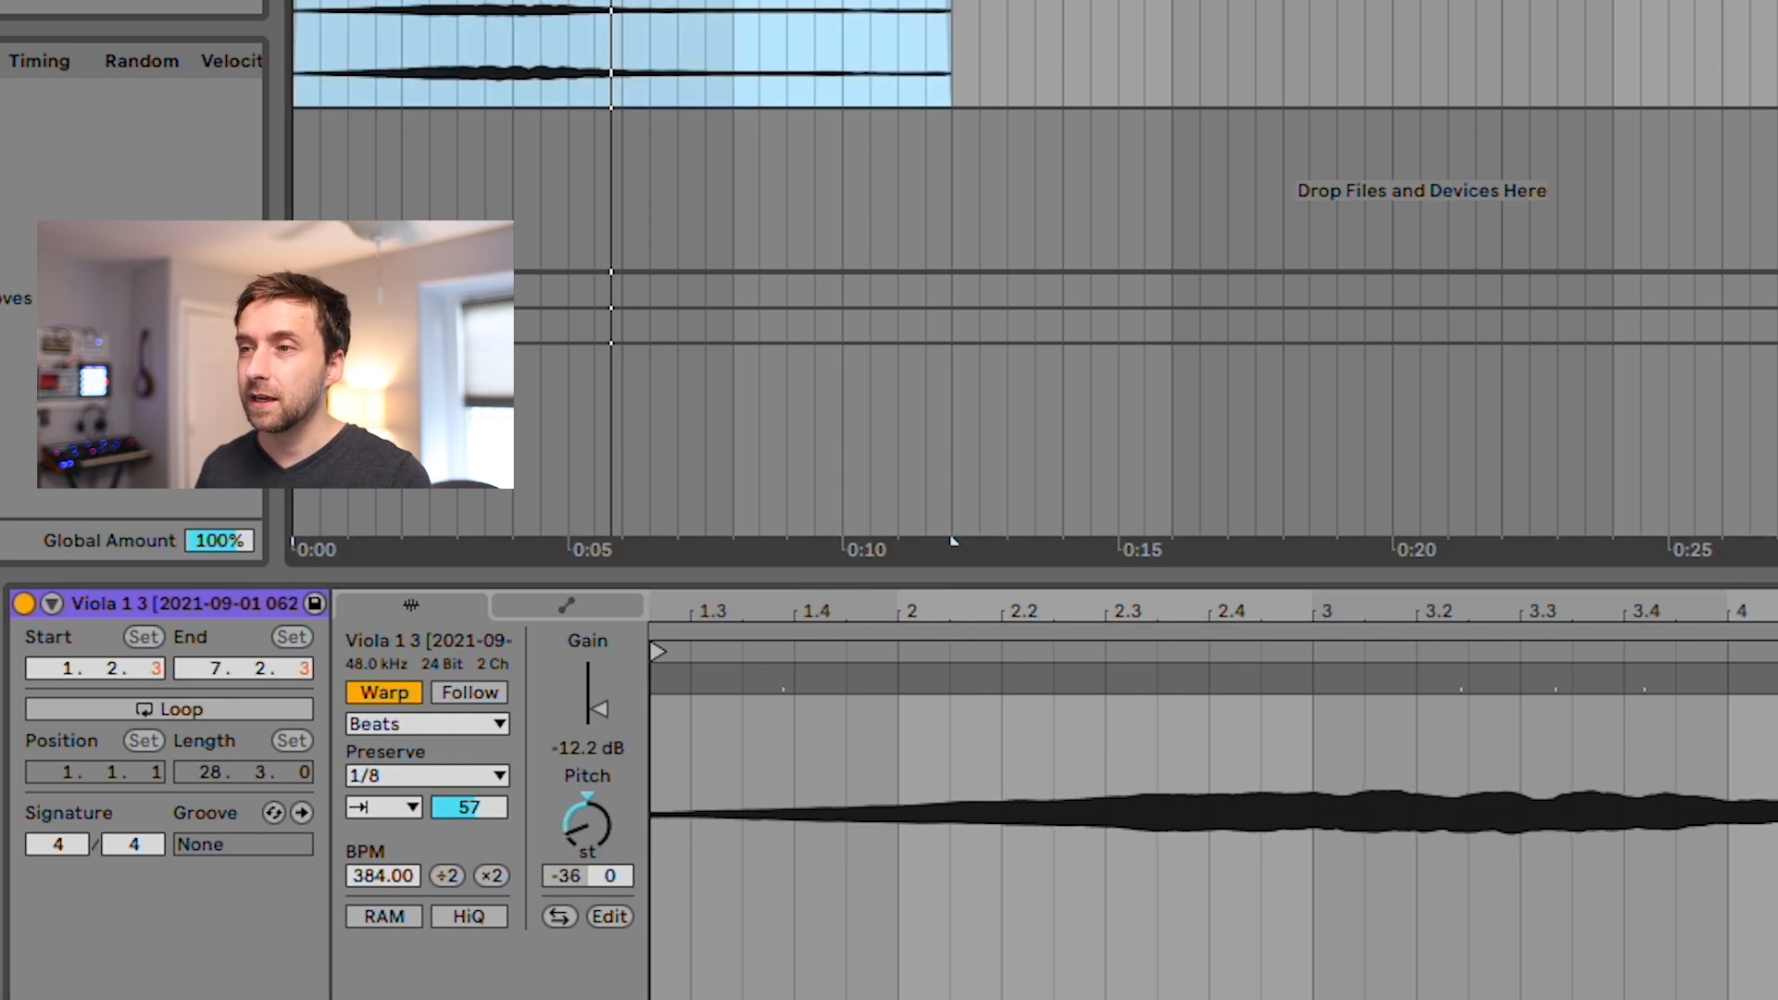
click(1771, 55)
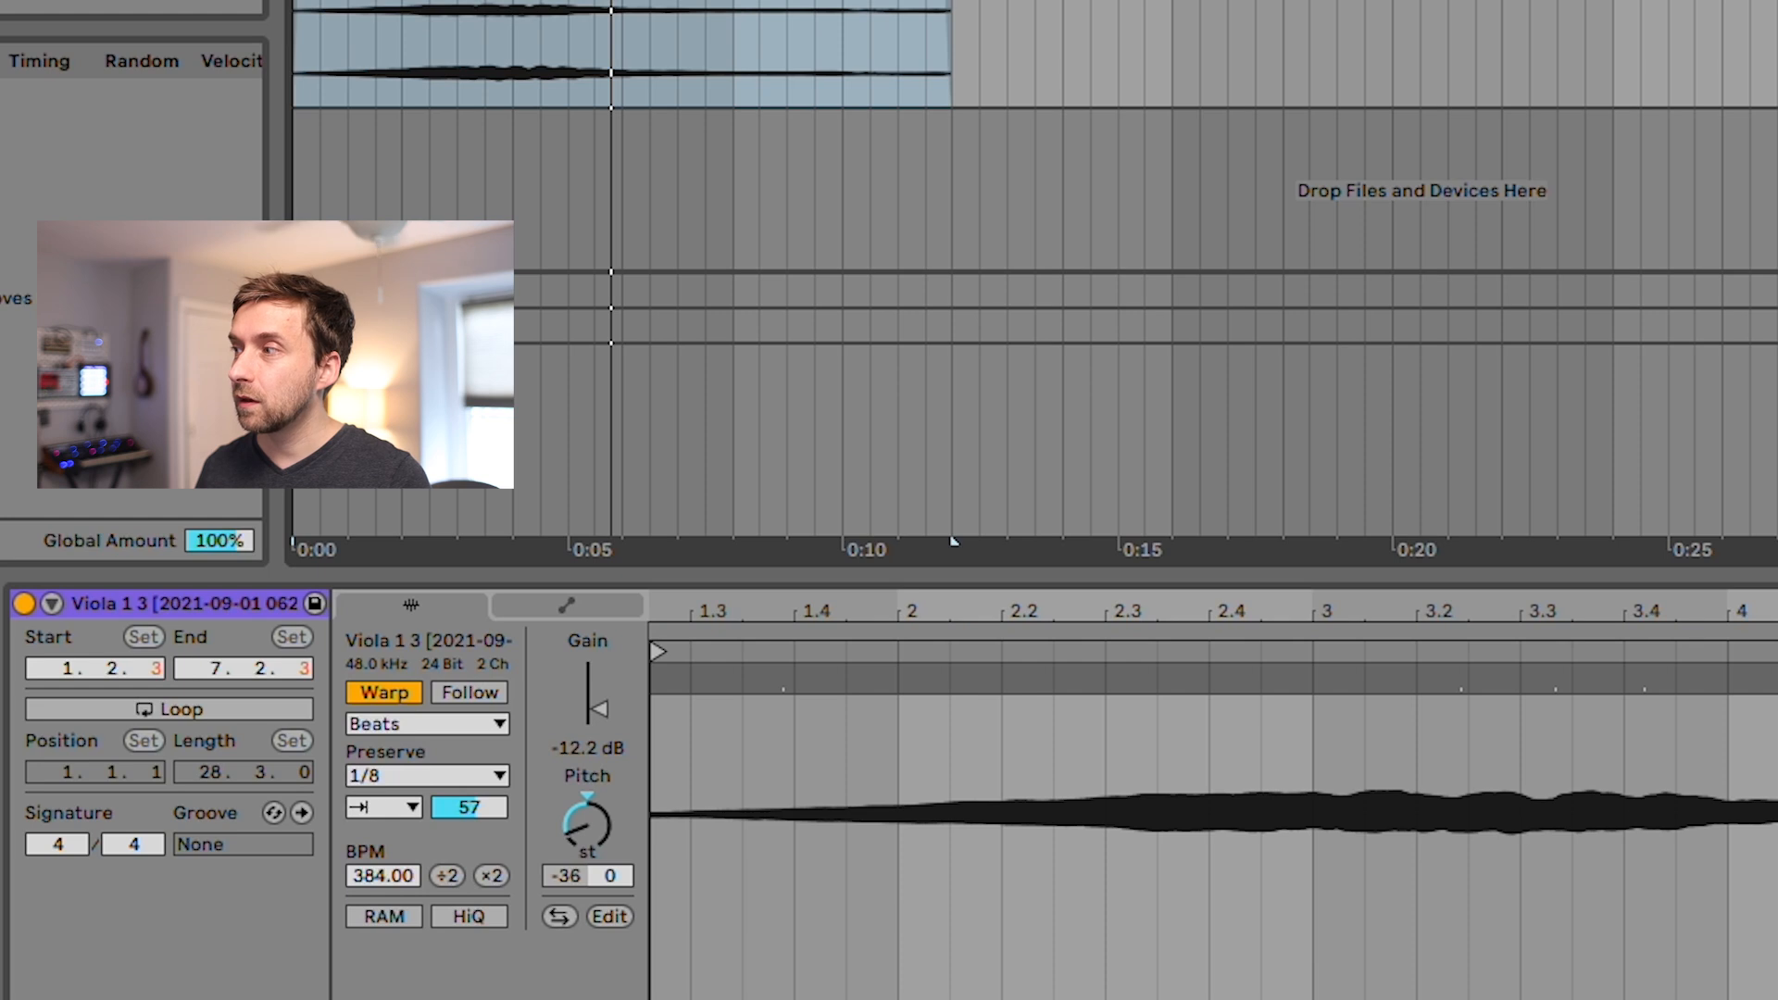
click(414, 3)
key(space)
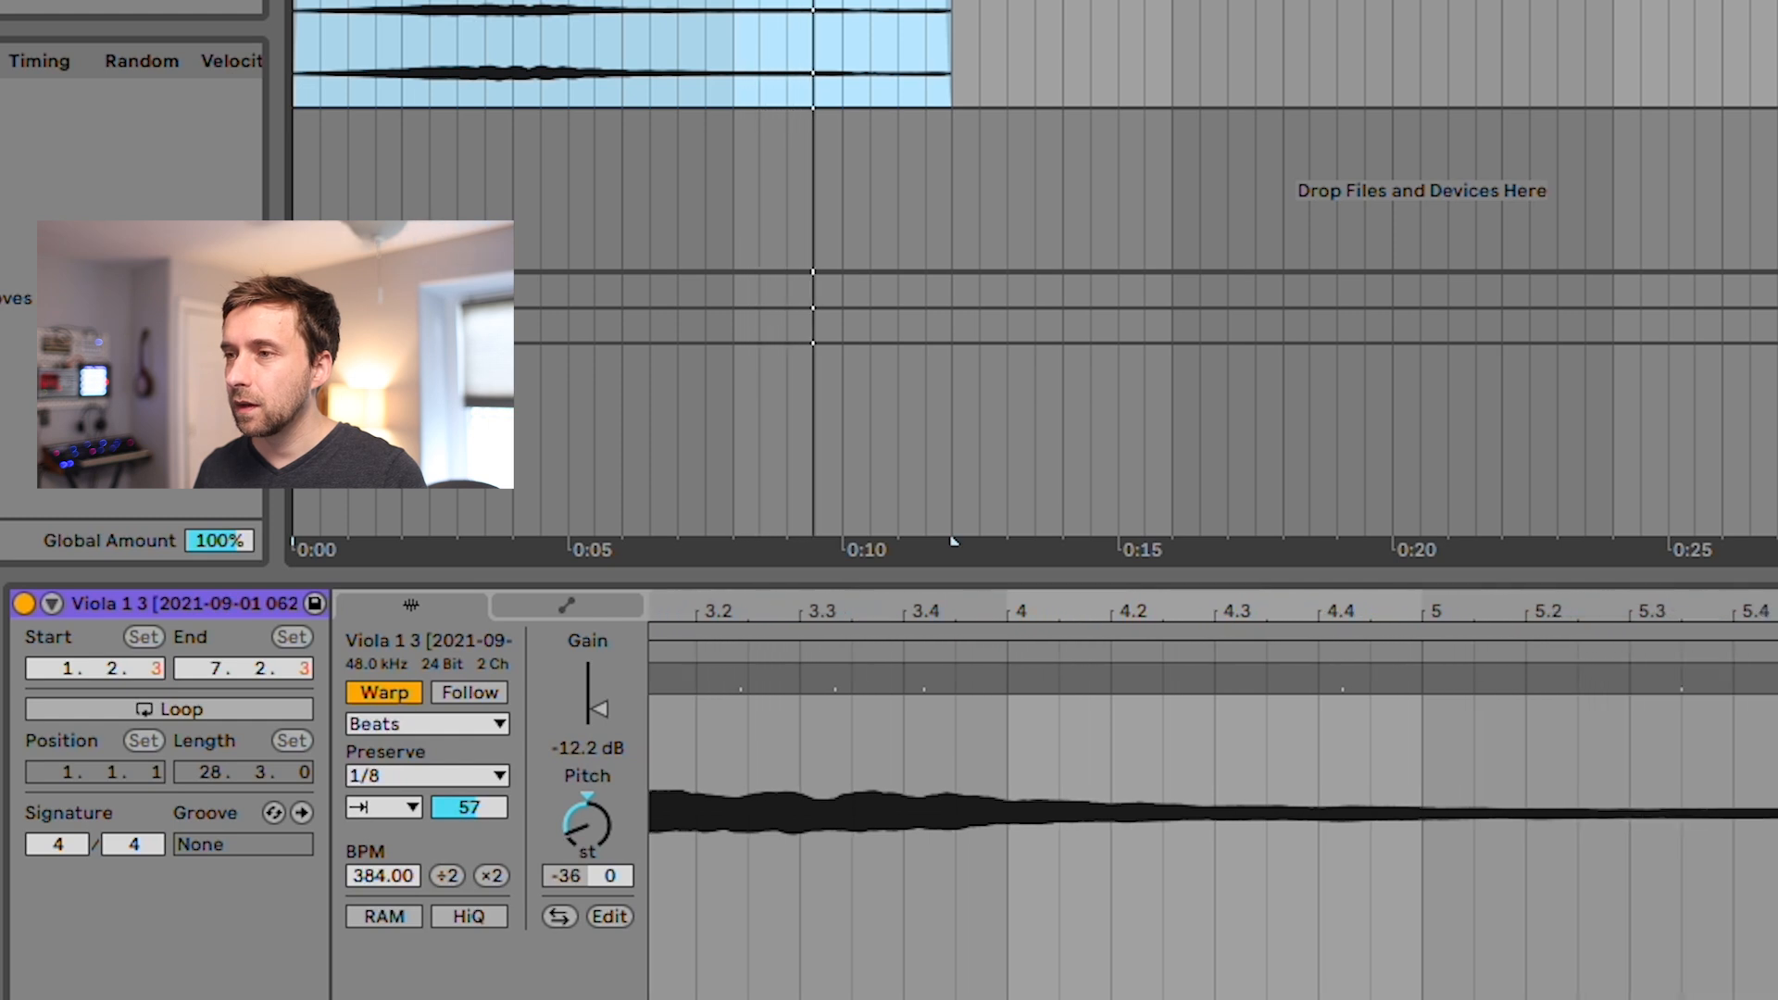
key(space)
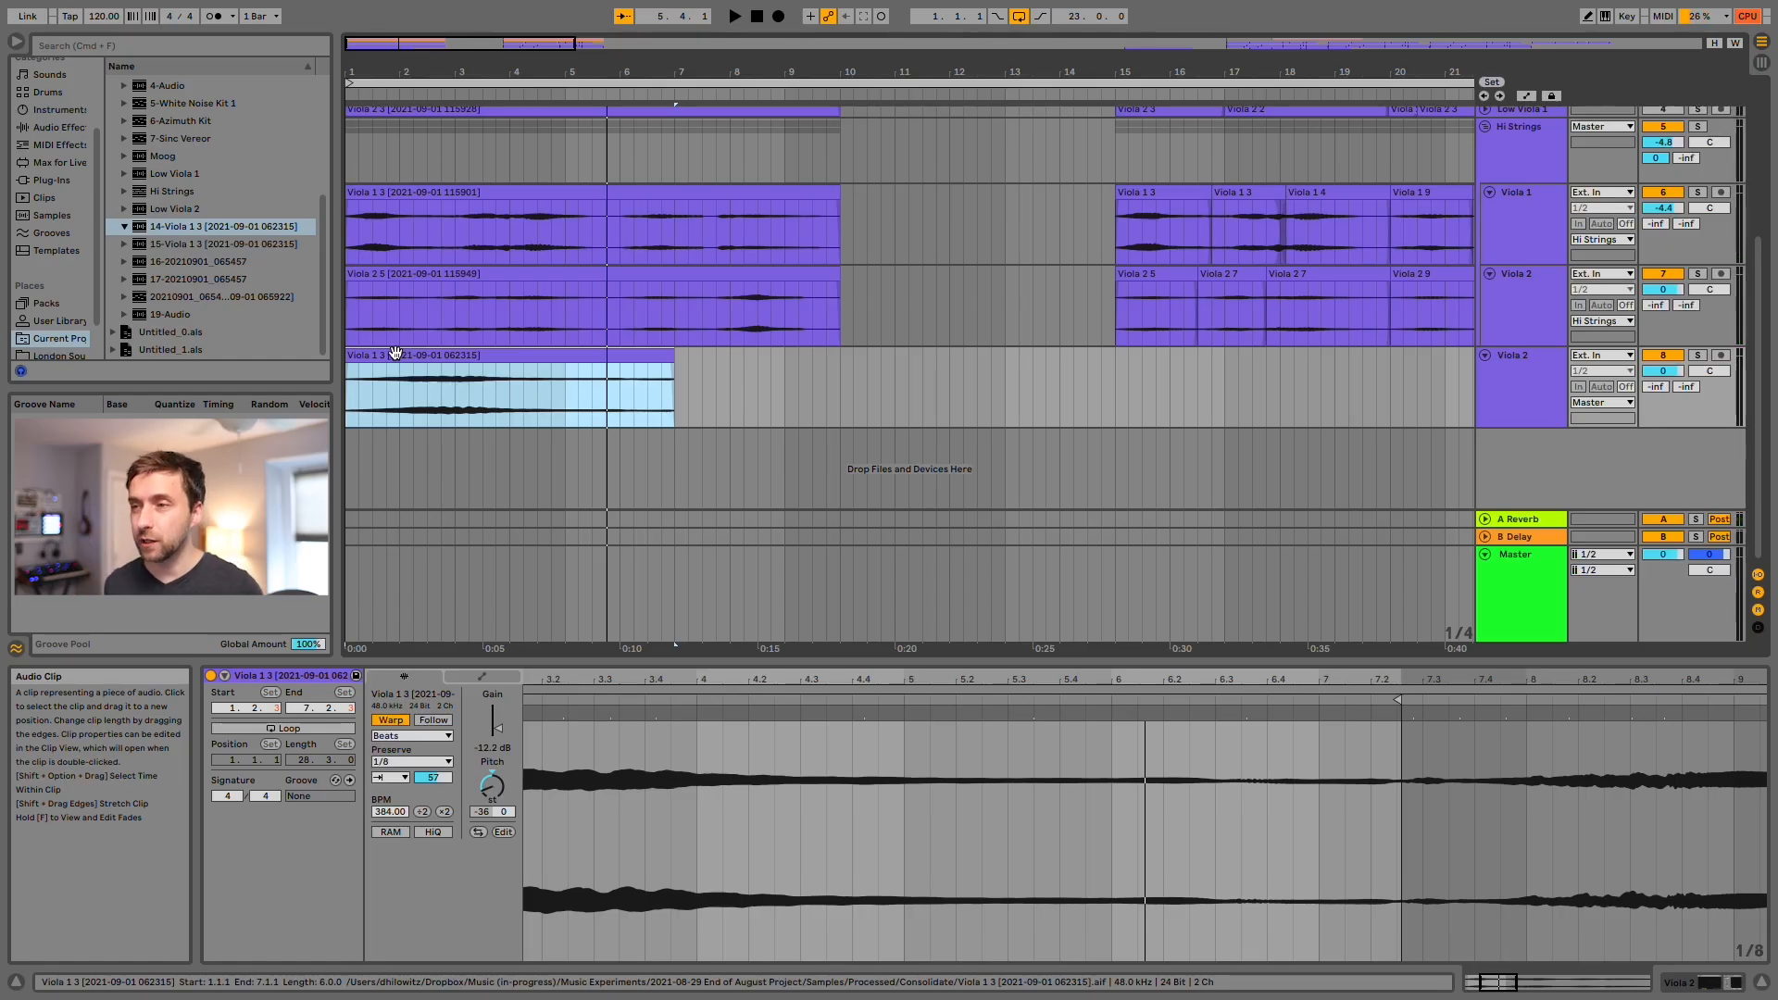
right_click(434, 359)
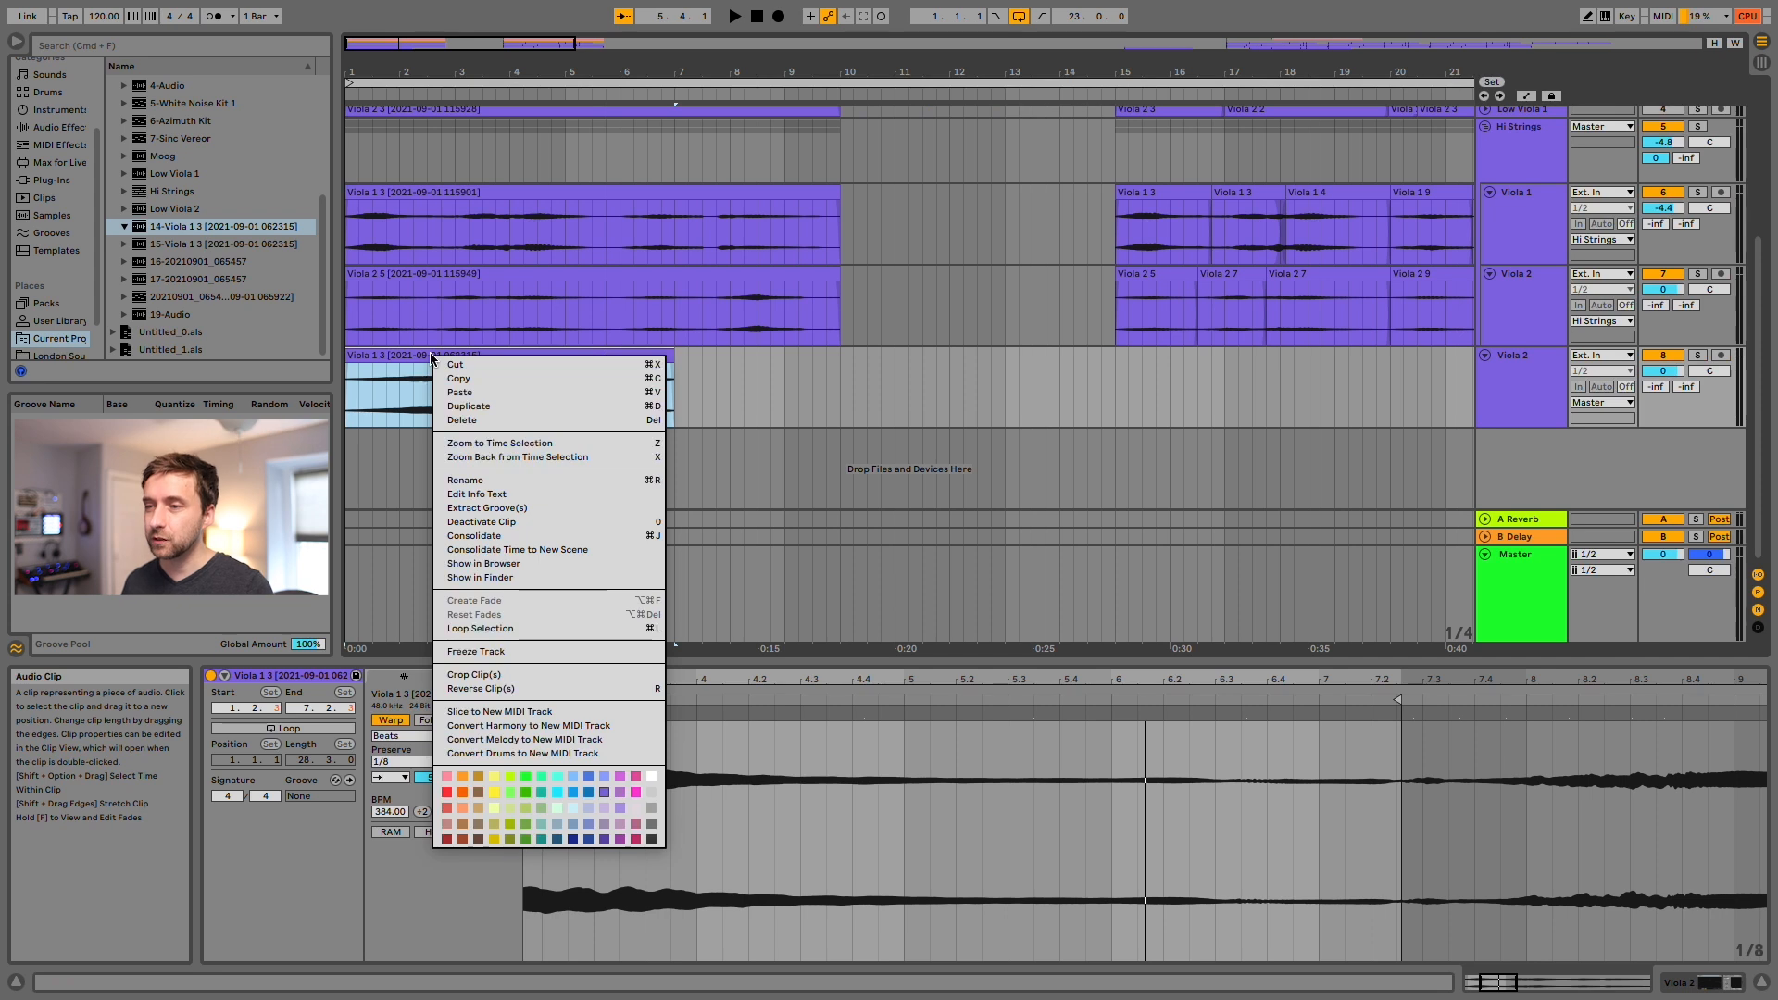
click(546, 537)
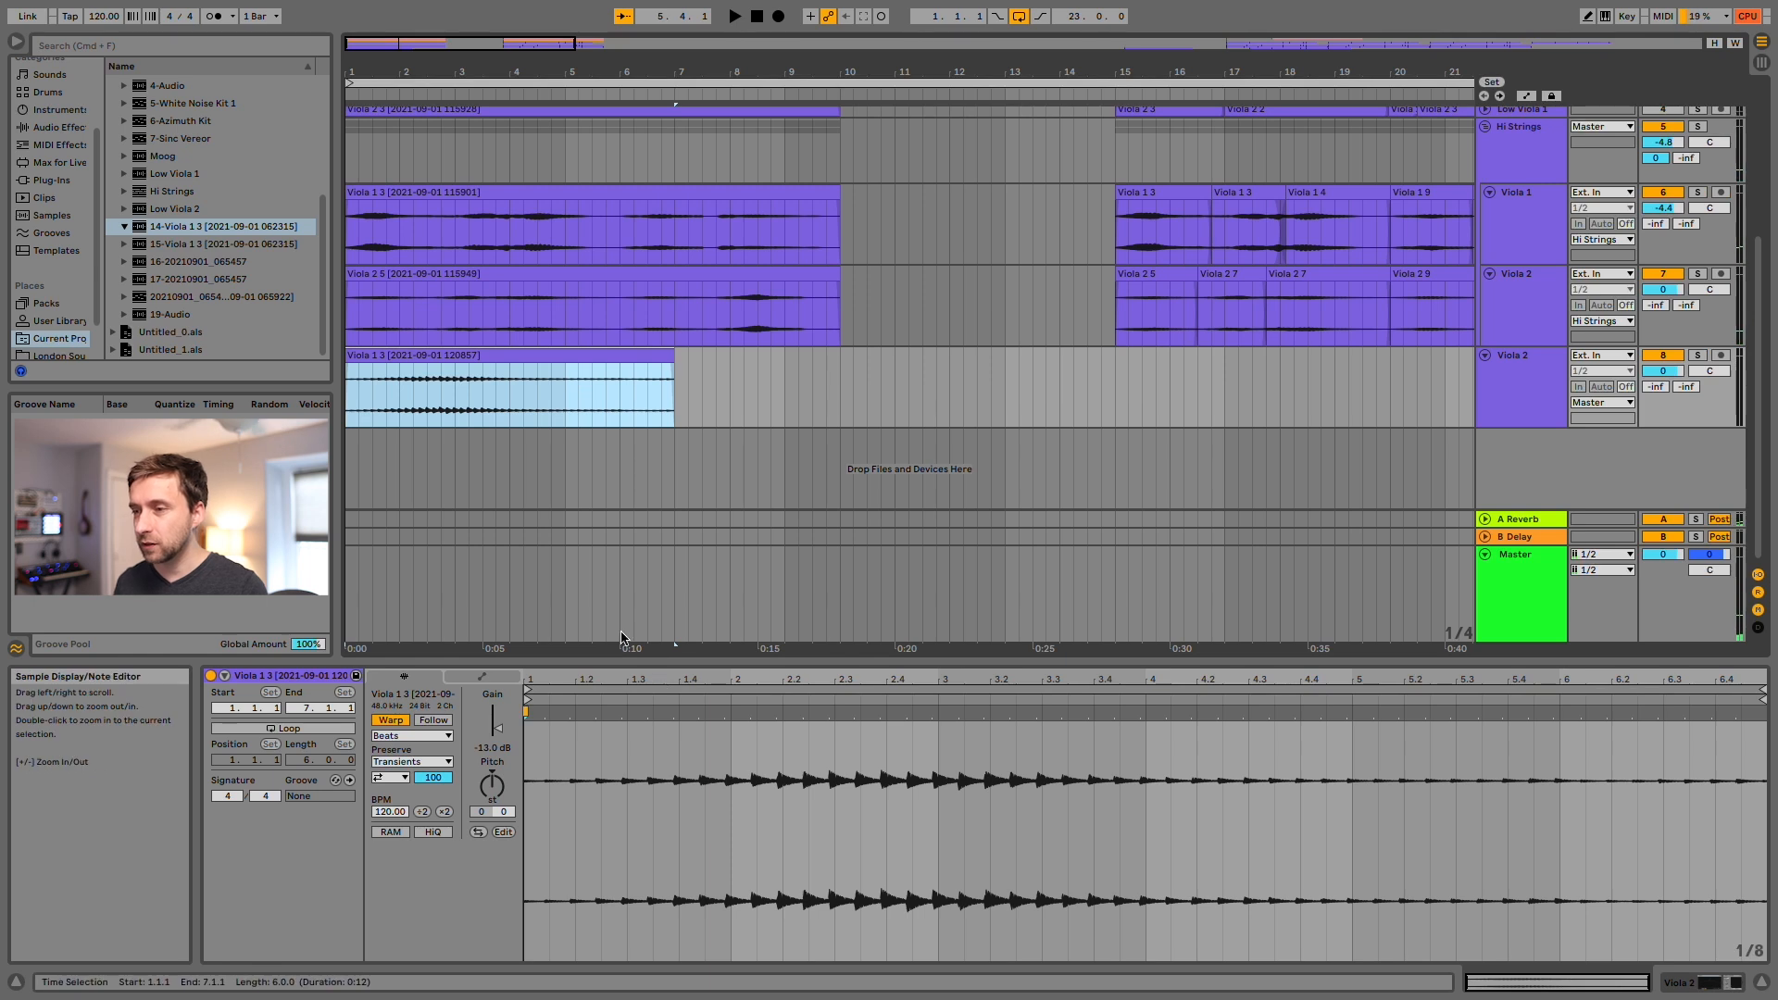
Add a warp marker on the first pulse of the consolidated clip, align it to 1.1.3, and play the result.
mouse_move(560, 678)
mouse_down()
mouse_move(555, 724)
mouse_move(571, 713)
mouse_up()
click(560, 718)
double_click(560, 718)
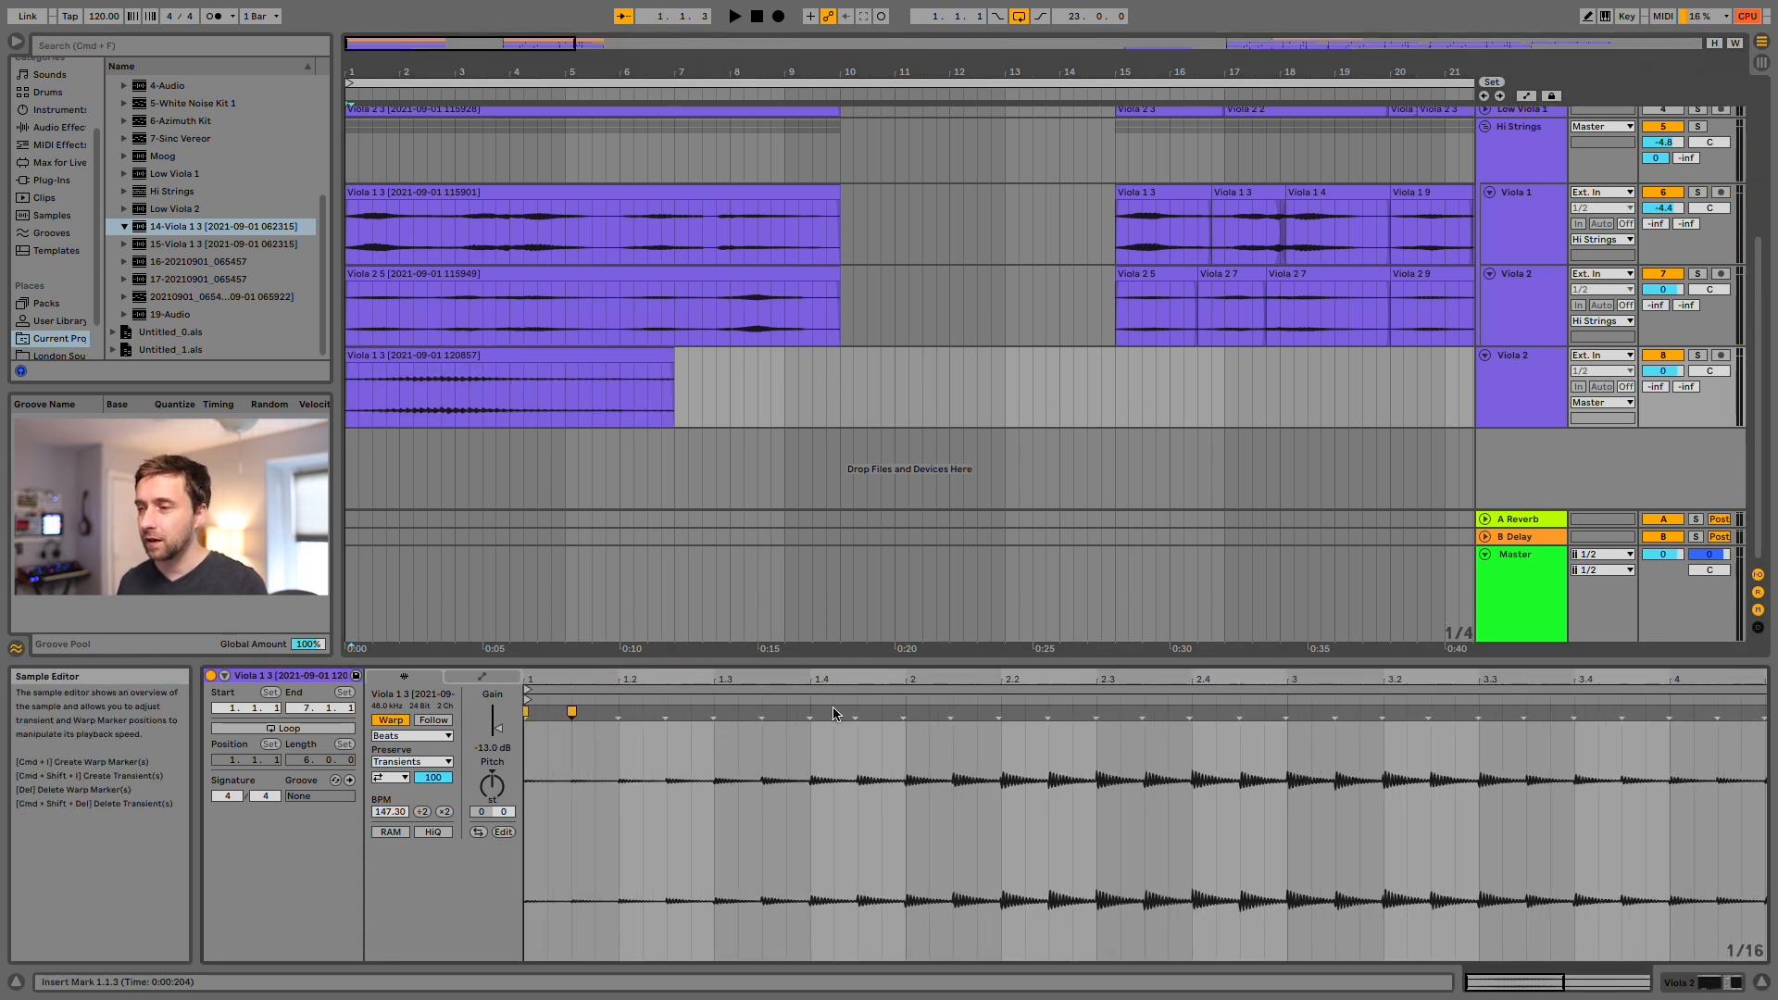
key(space)
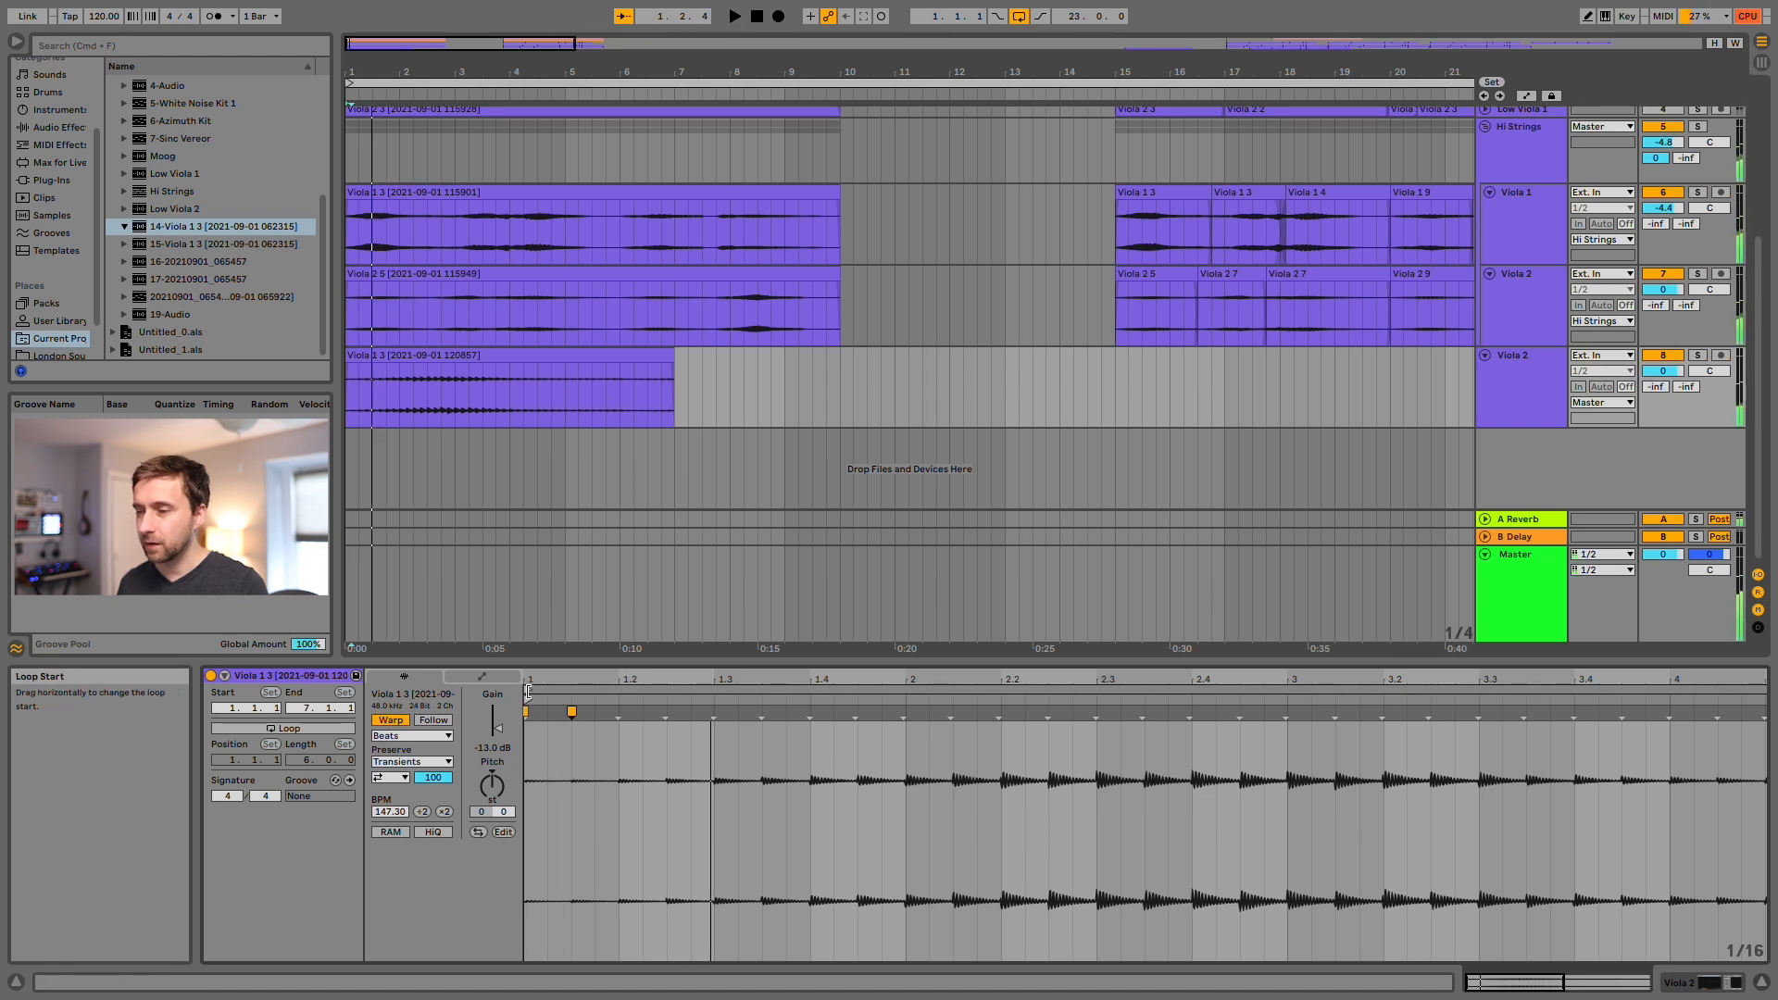
Solo the pulsing viola track and set its clip to +5 semitones transposition with Complex Pro warping.
click(511, 356)
drag(492, 786, 492, 750)
click(1697, 356)
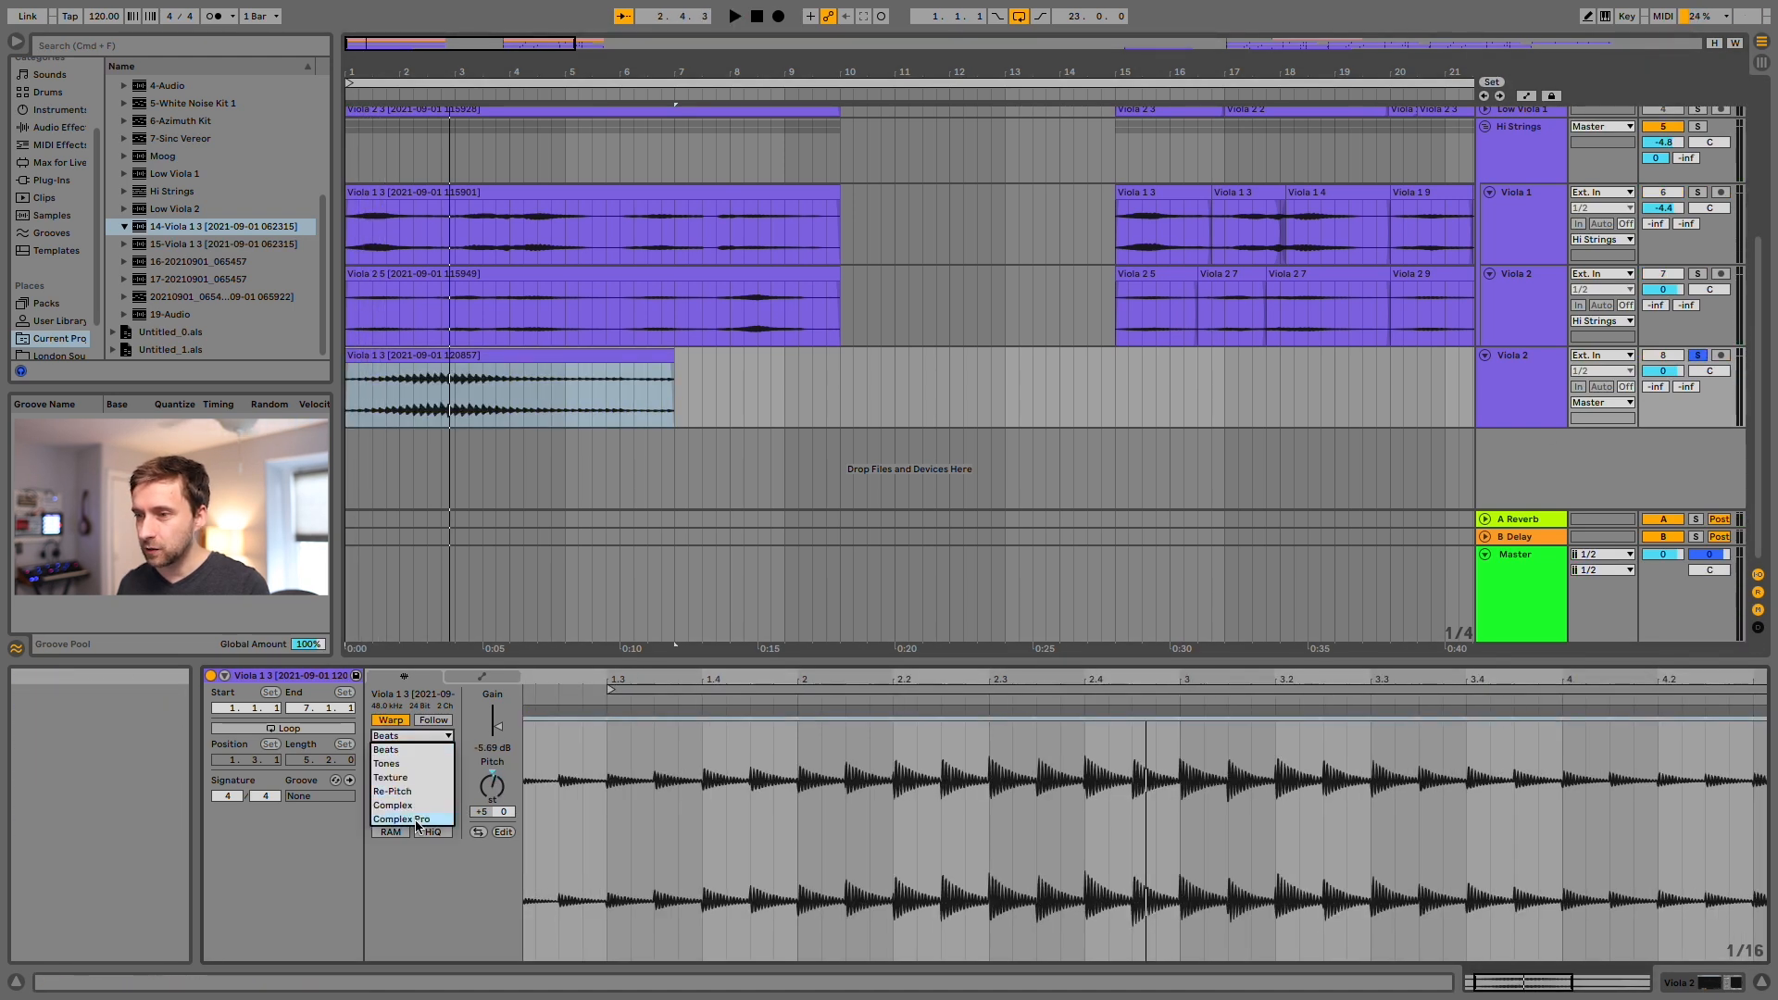
click(412, 819)
key(space)
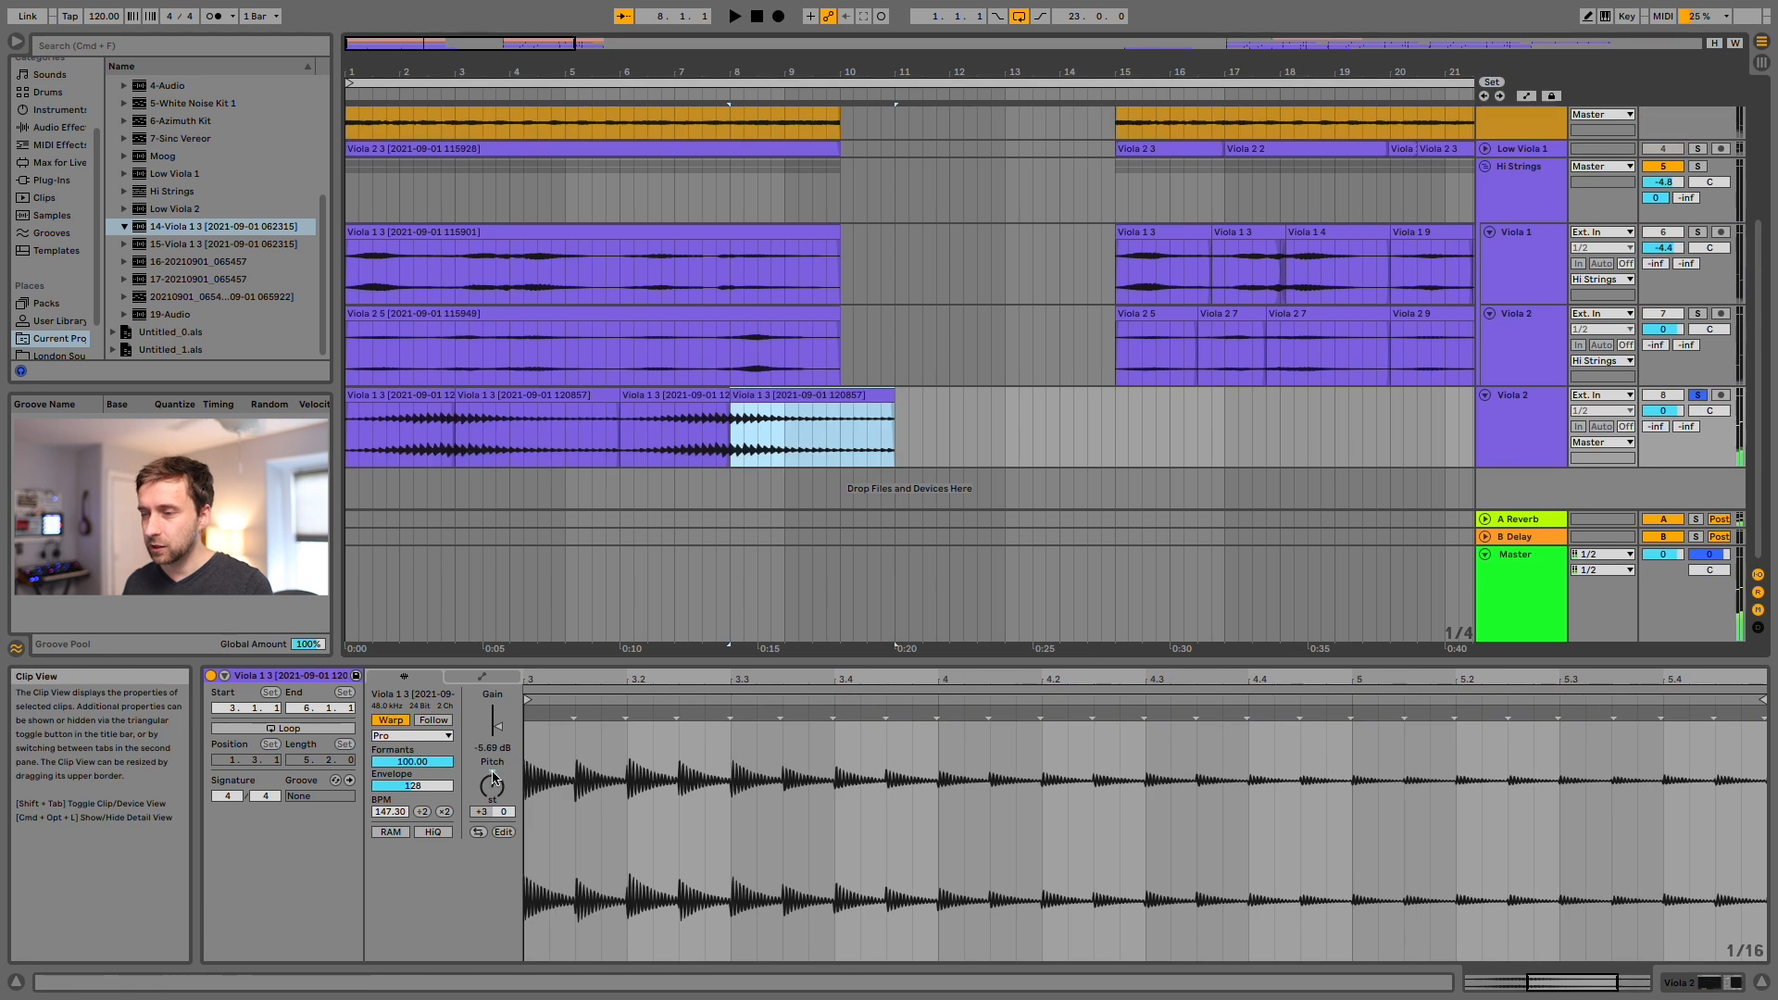
click(493, 786)
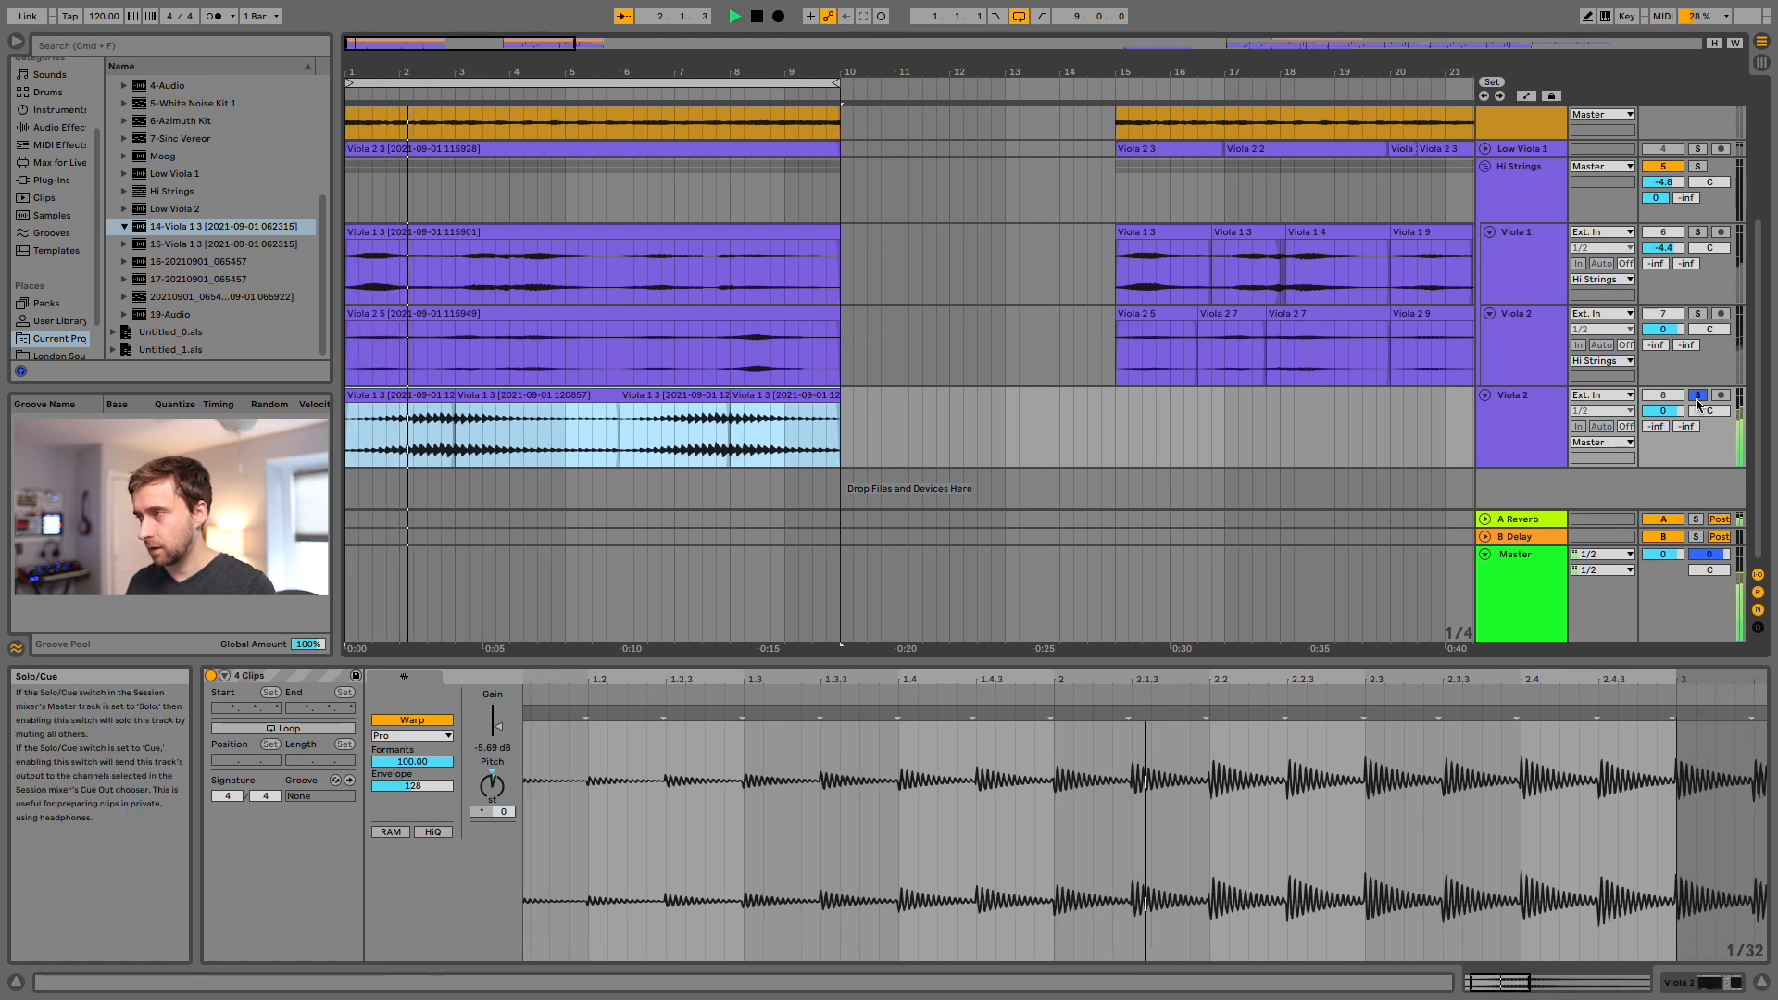
Solo the Moog with Effects track alongside the pulsing viola and adjust its volume.
scroll(1710, 296, up, 5)
click(1698, 277)
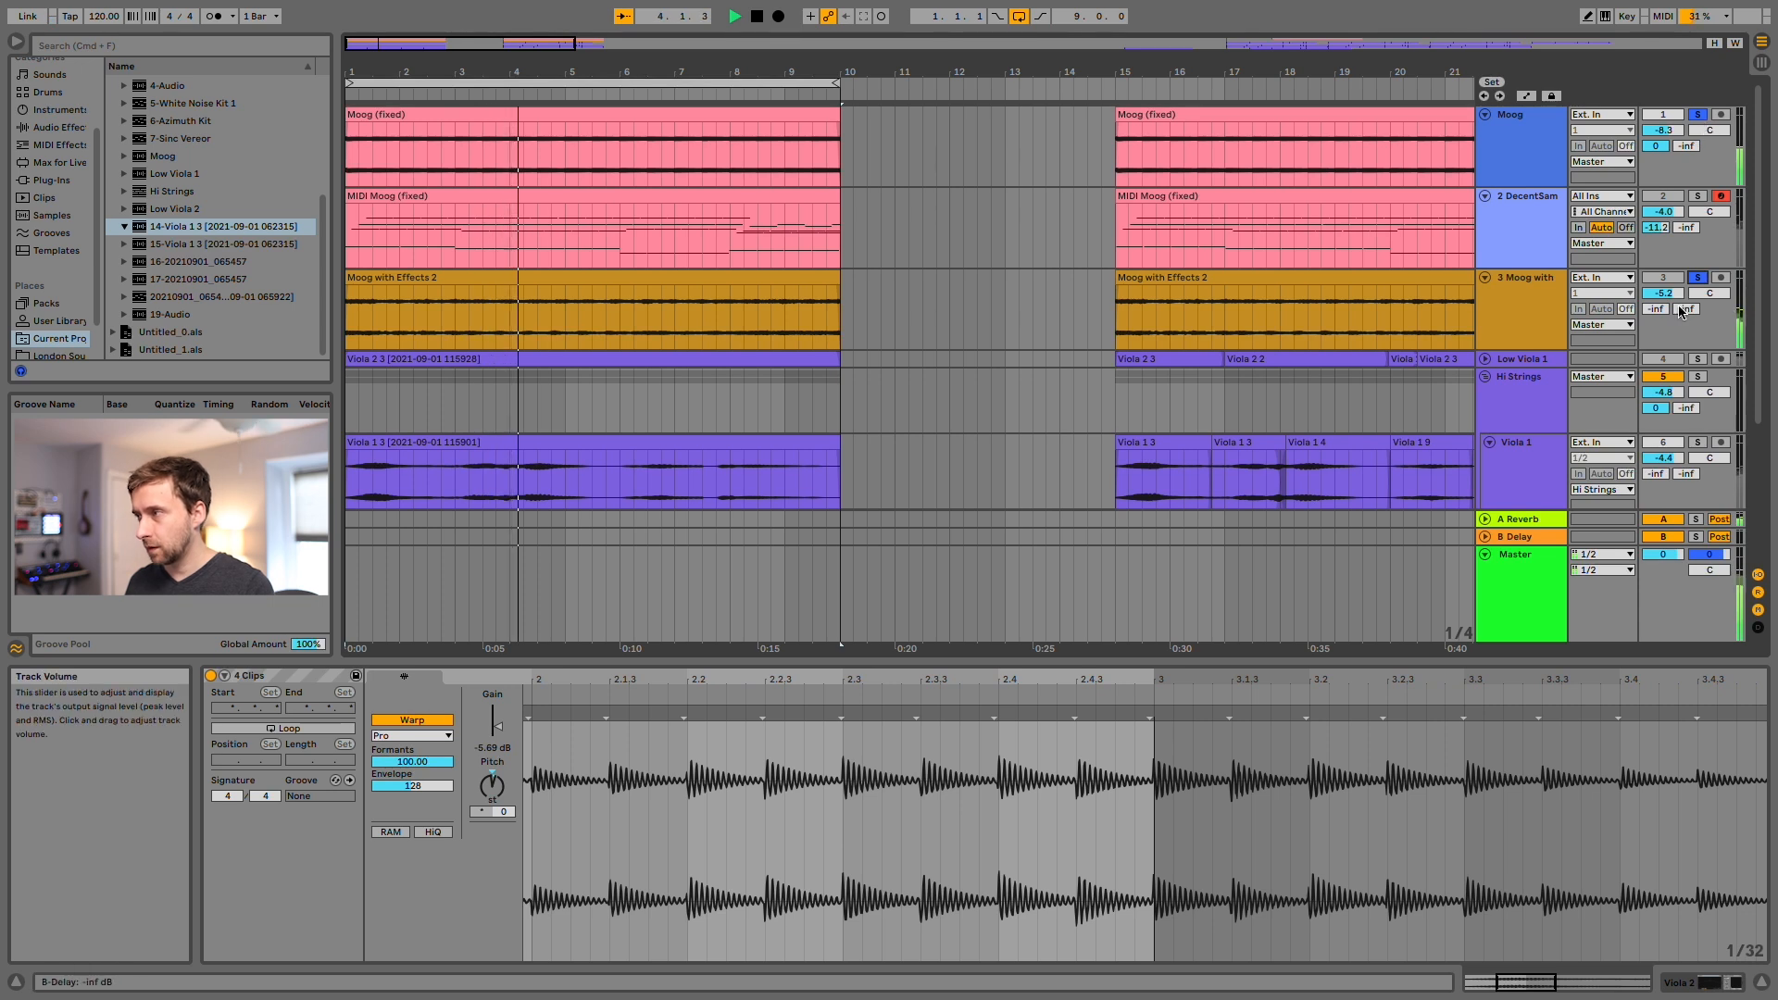
drag(1663, 292, 1673, 290)
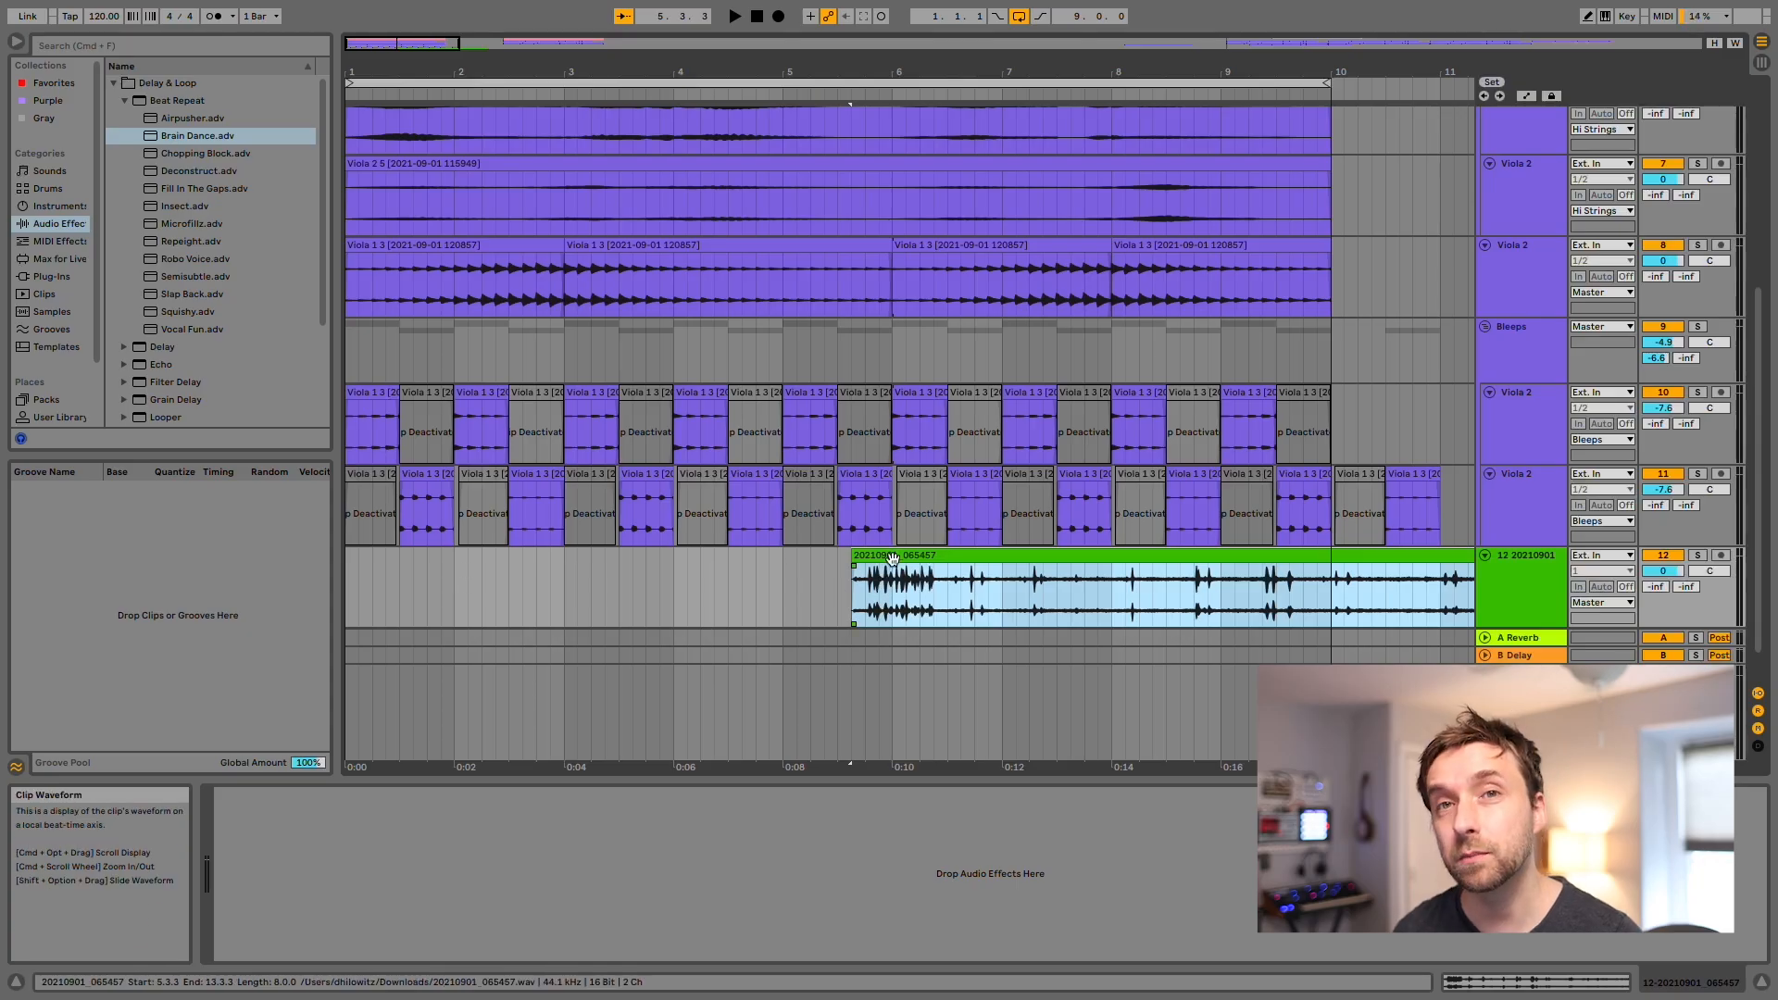
Move the green 20210901_065457 clip to 12.1.1 and set its track volume to -16.5 dB while playing it.
drag(875, 583, 1084, 589)
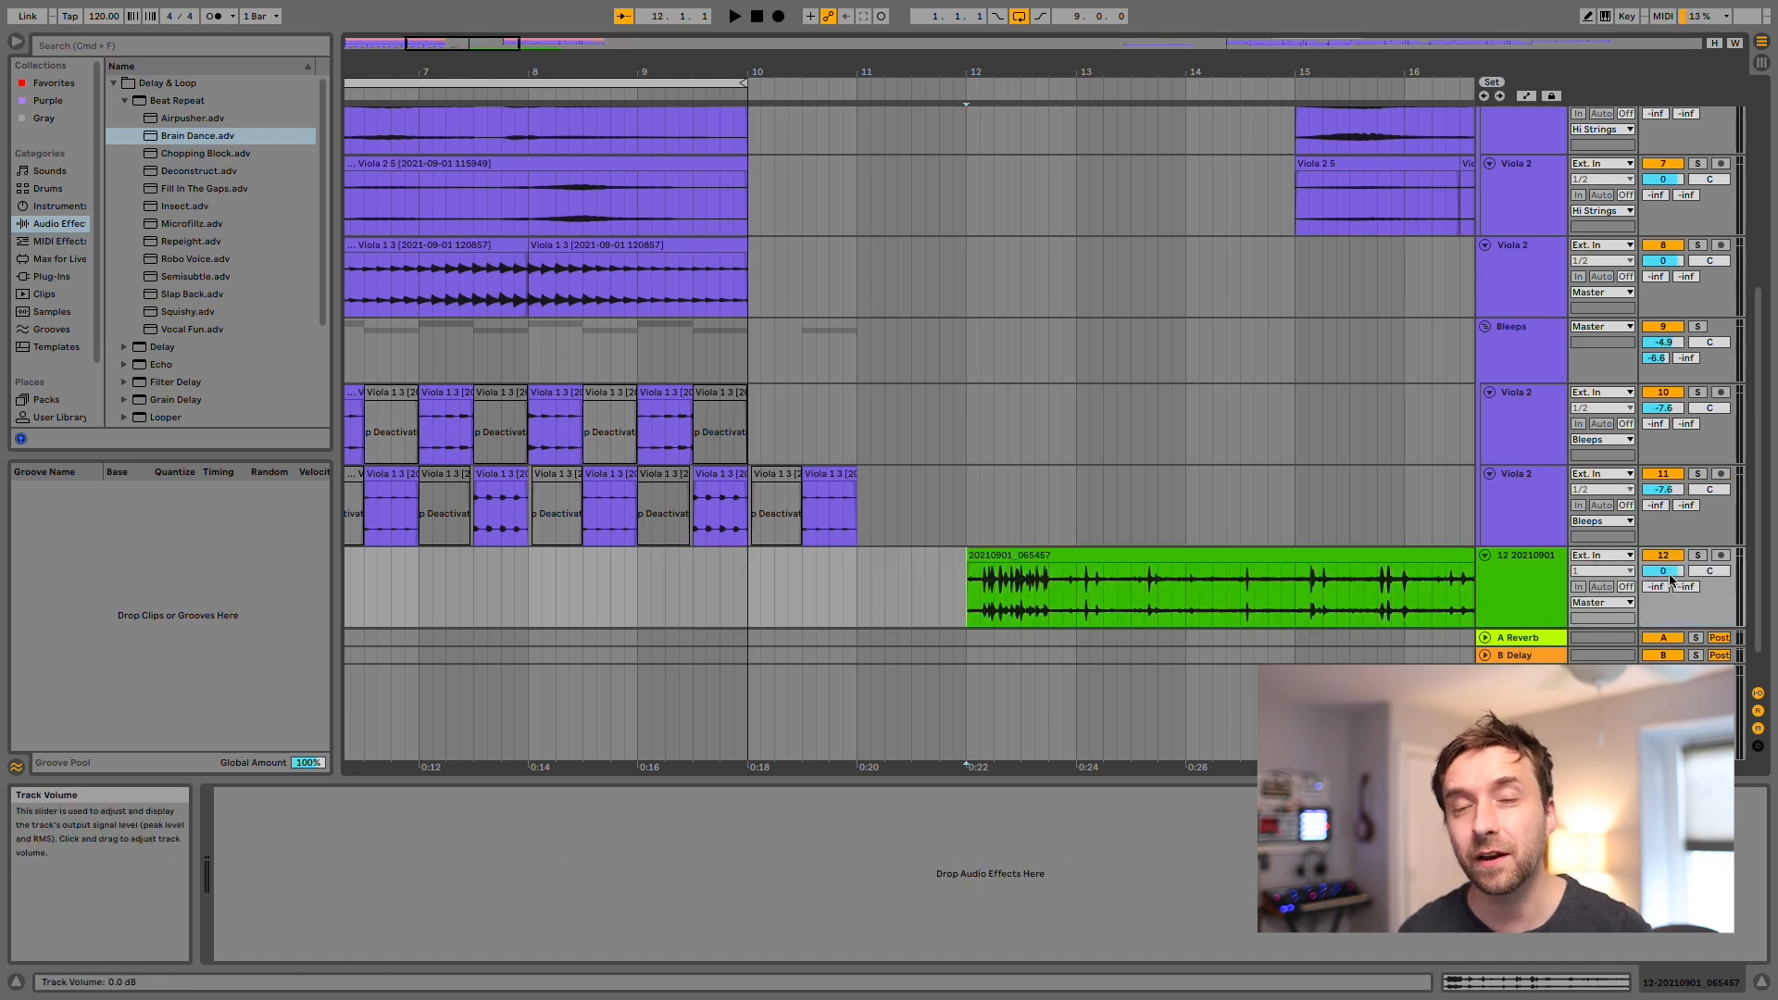
drag(1663, 571, 1663, 629)
key(space)
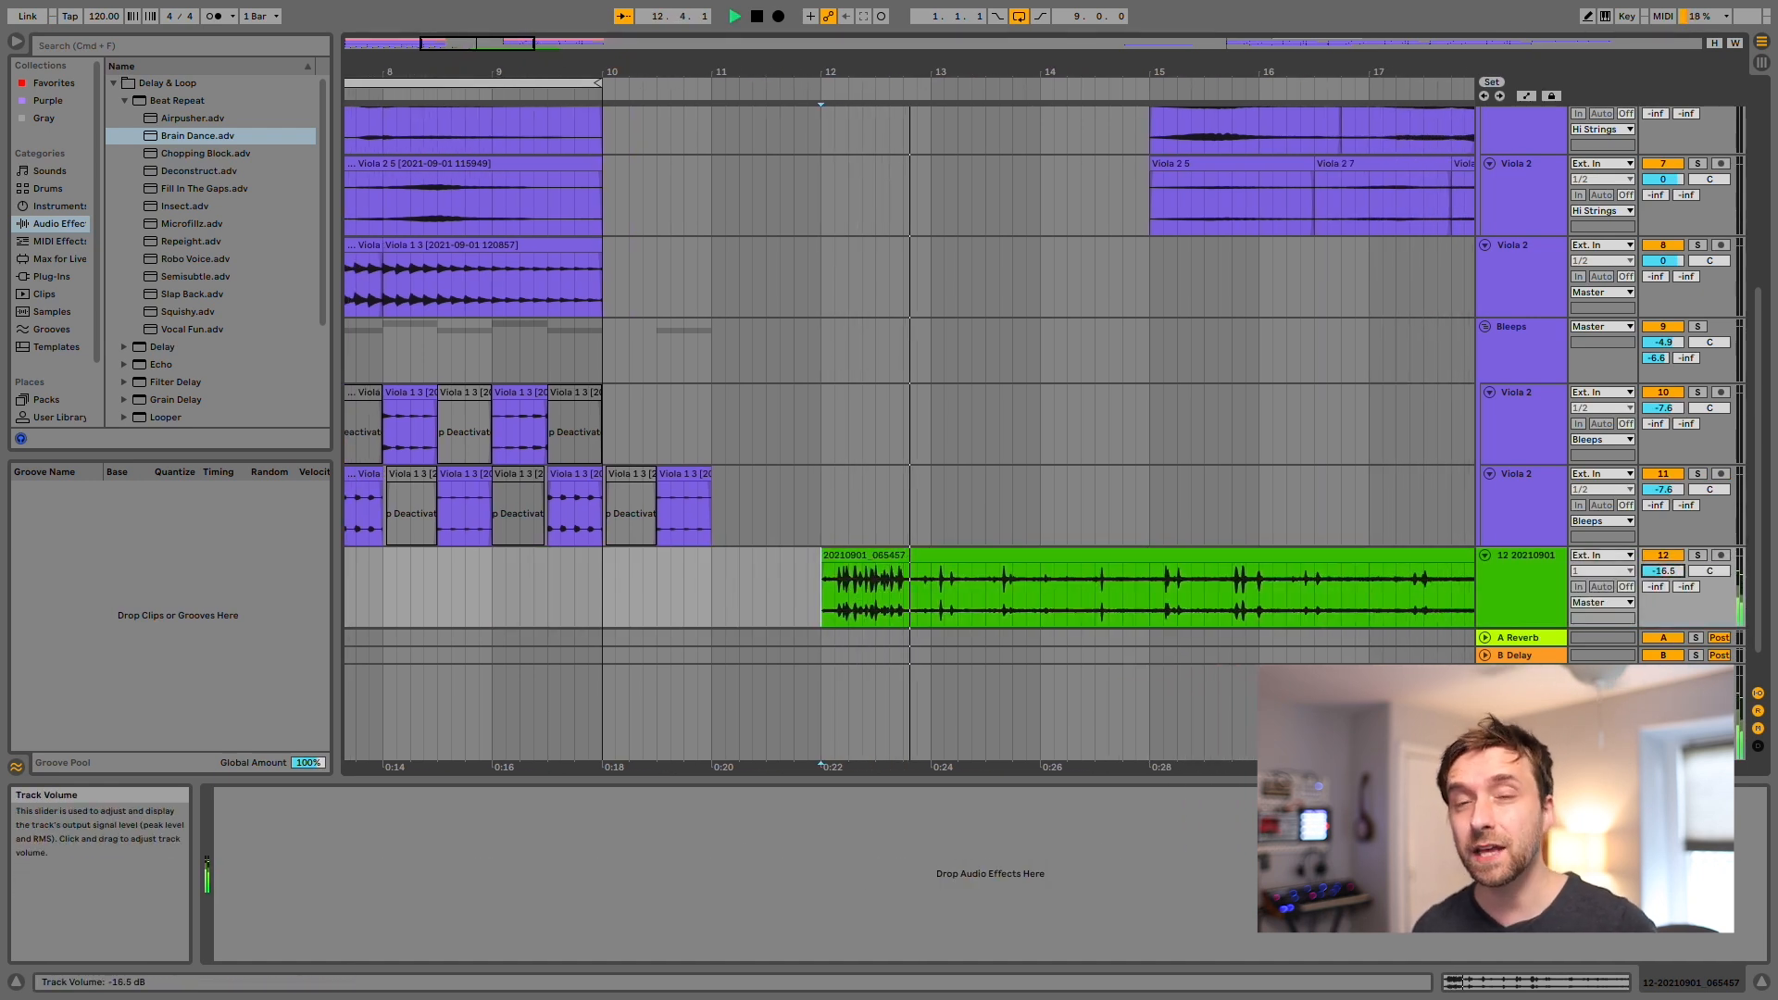
drag(1664, 570, 1663, 574)
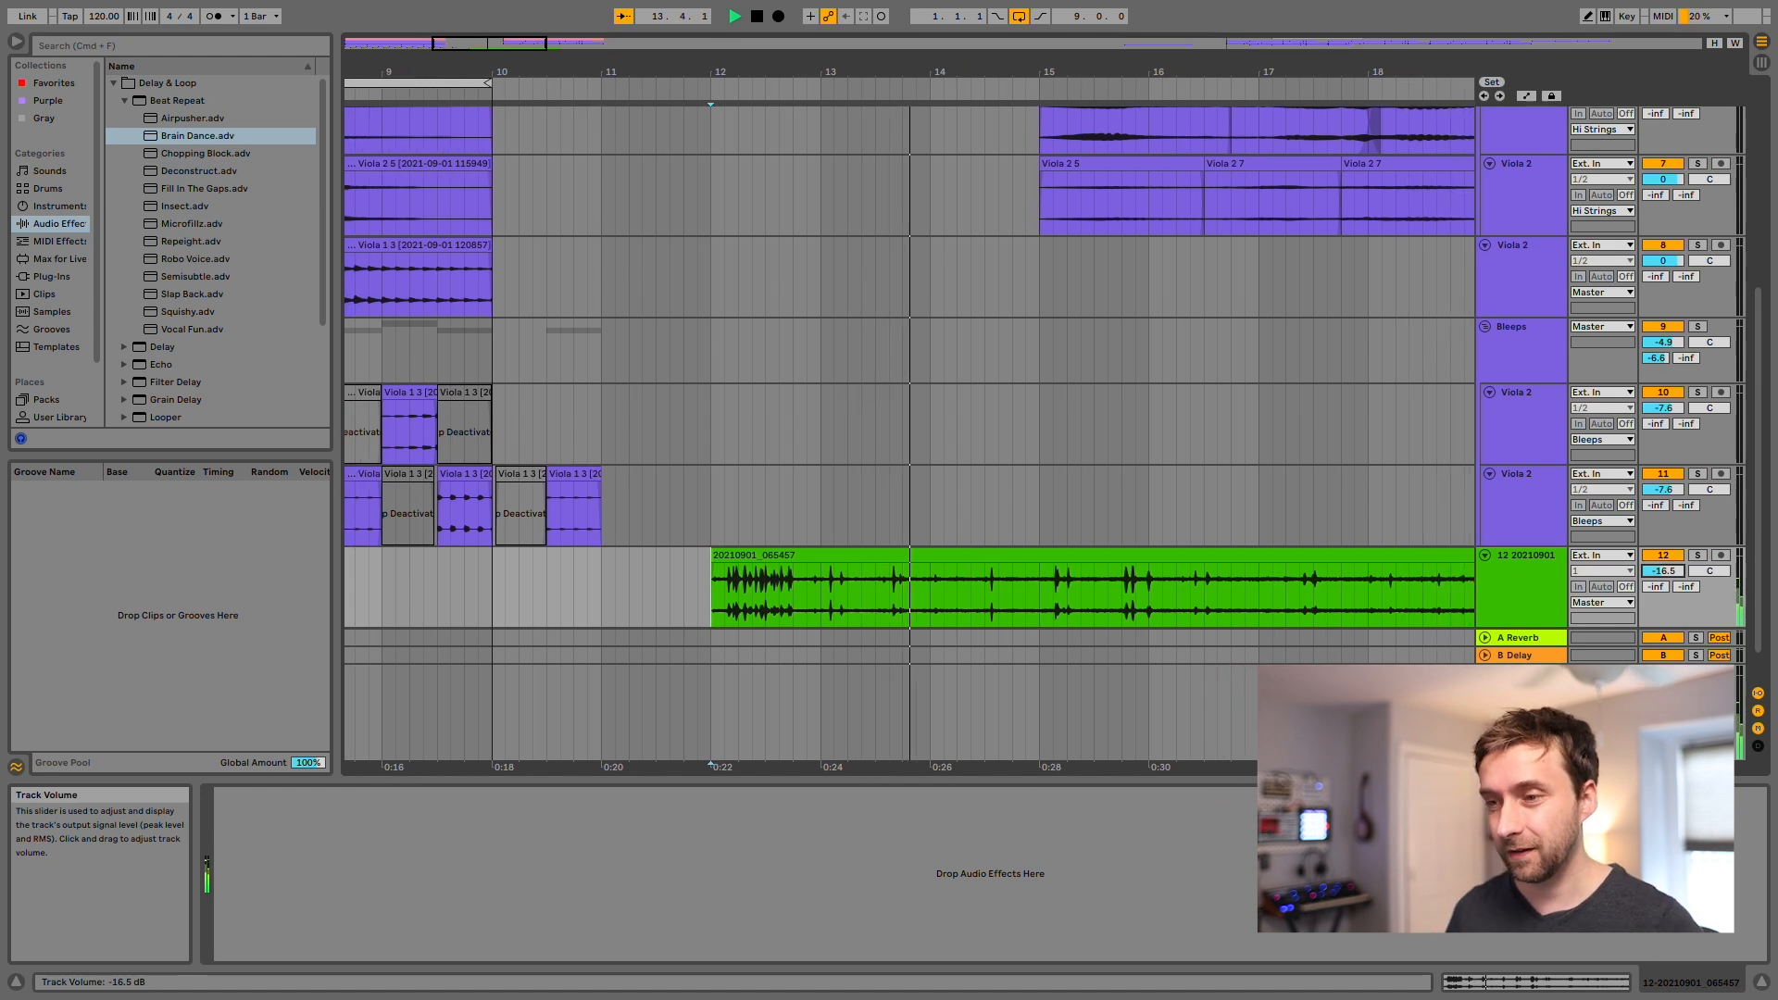
key(space)
Open the 20210901_065457 clip's envelopes and choose the Clip Transposition envelope.
click(783, 555)
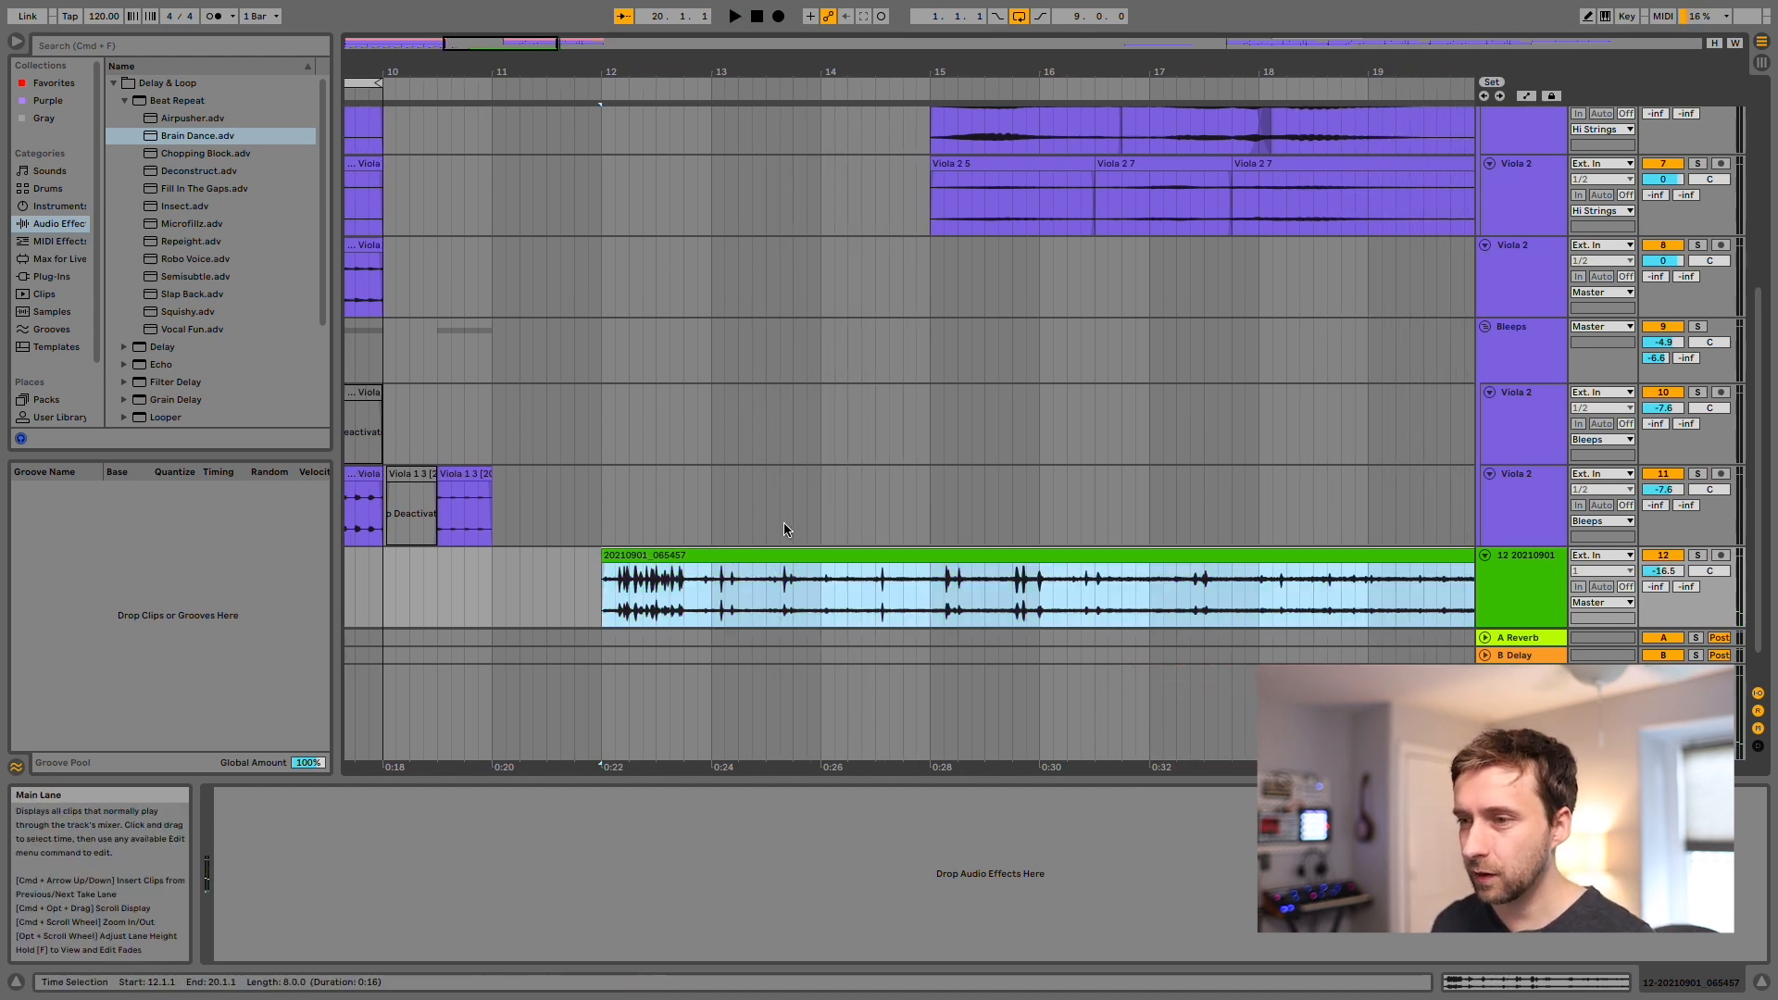
double_click(753, 559)
click(481, 679)
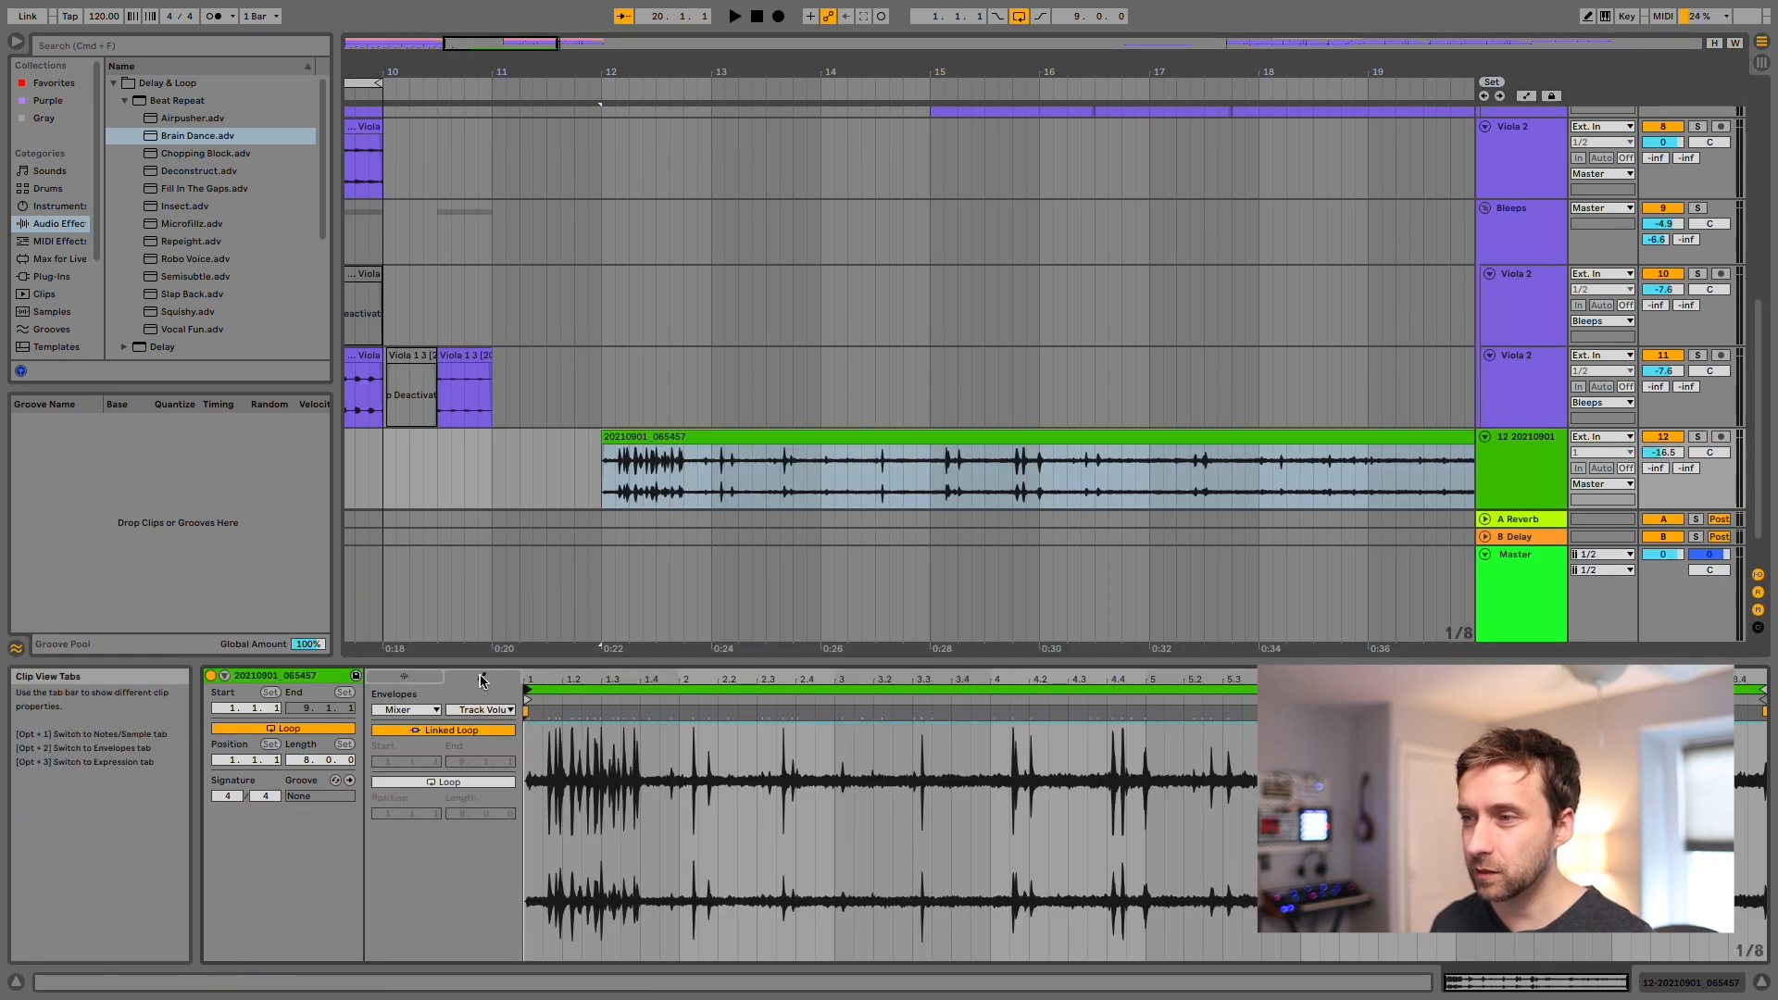
click(480, 710)
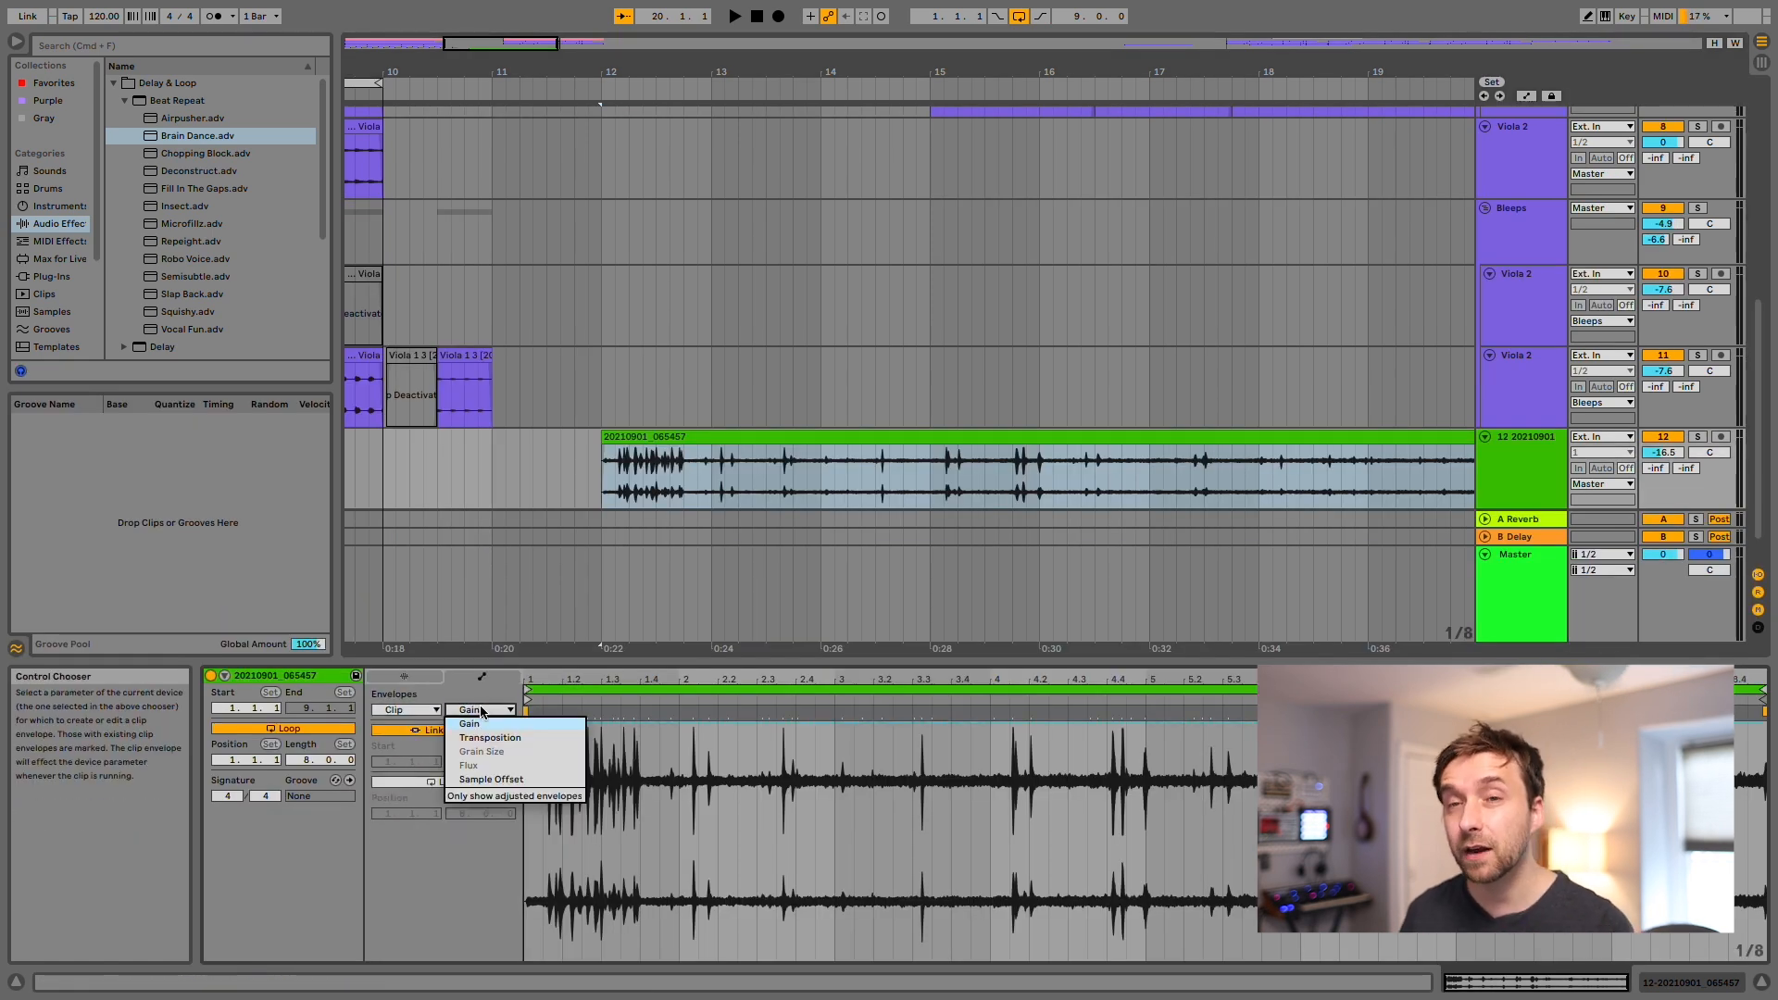
click(500, 769)
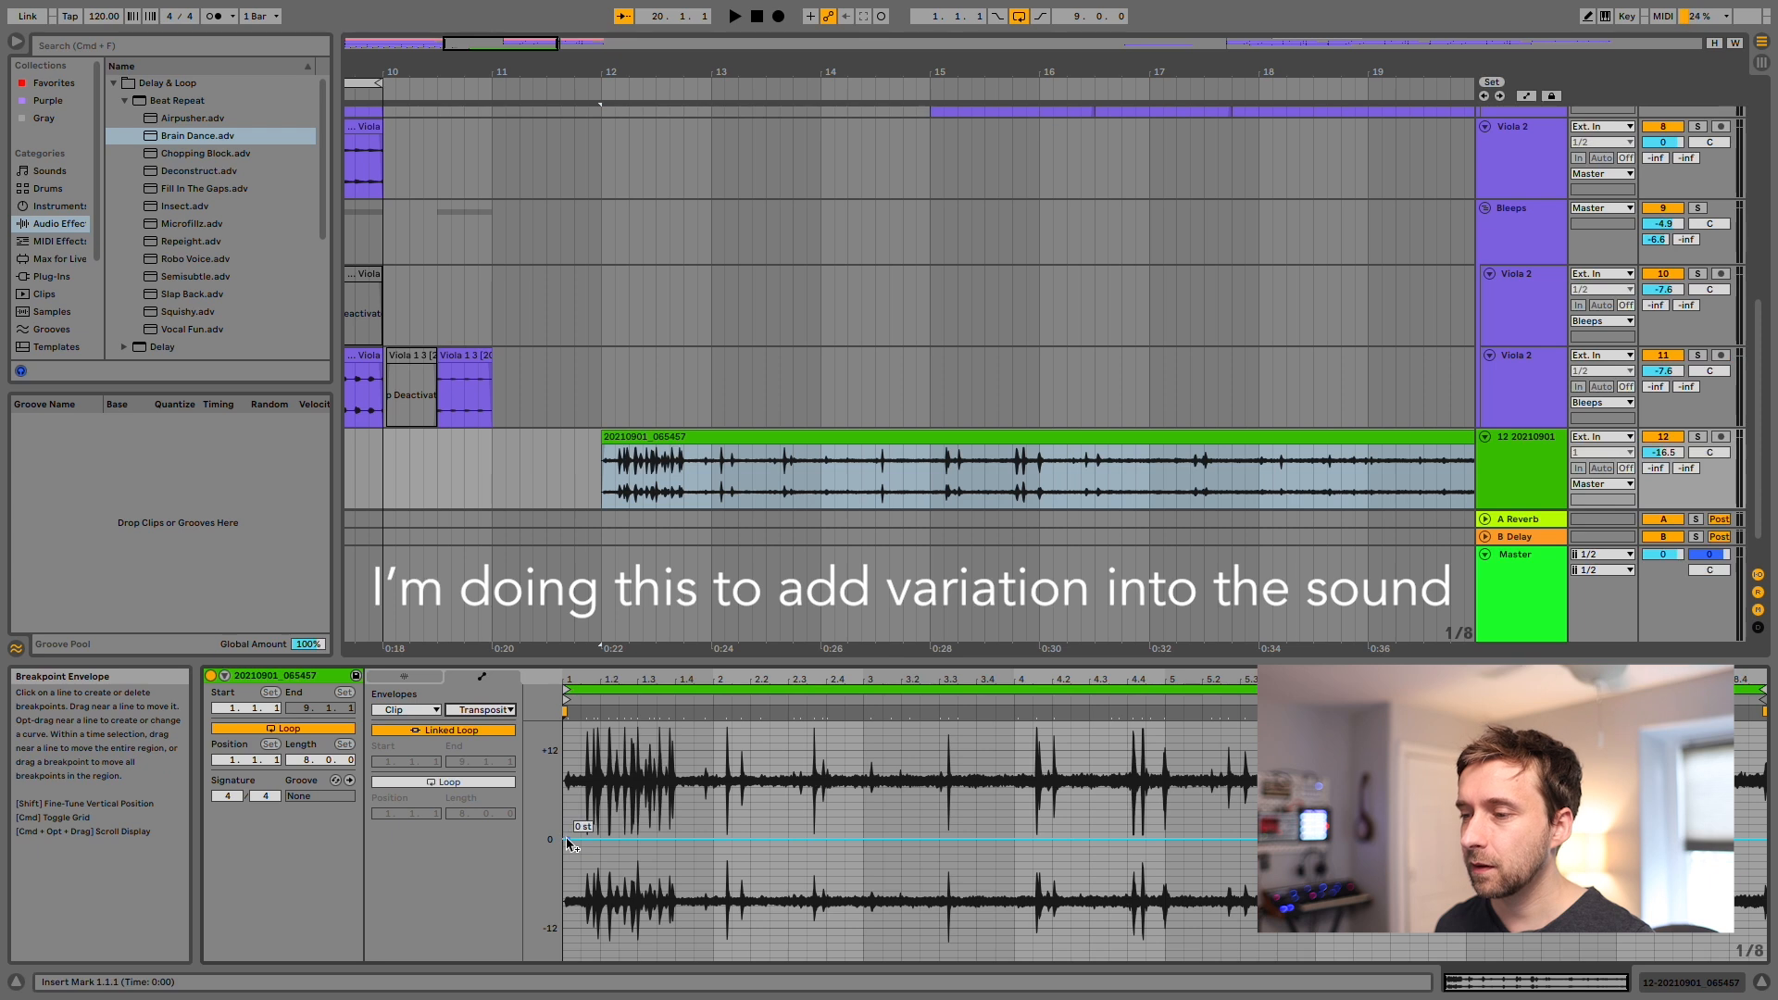
Shape the transposition envelope to drop to -48 st at bar 2, rise at bar 3, and drop to -48 st at bar 5, then play it.
drag(714, 836, 714, 958)
mouse_move(863, 929)
mouse_down()
mouse_move(863, 746)
mouse_move(864, 941)
mouse_up()
drag(1165, 778, 1165, 959)
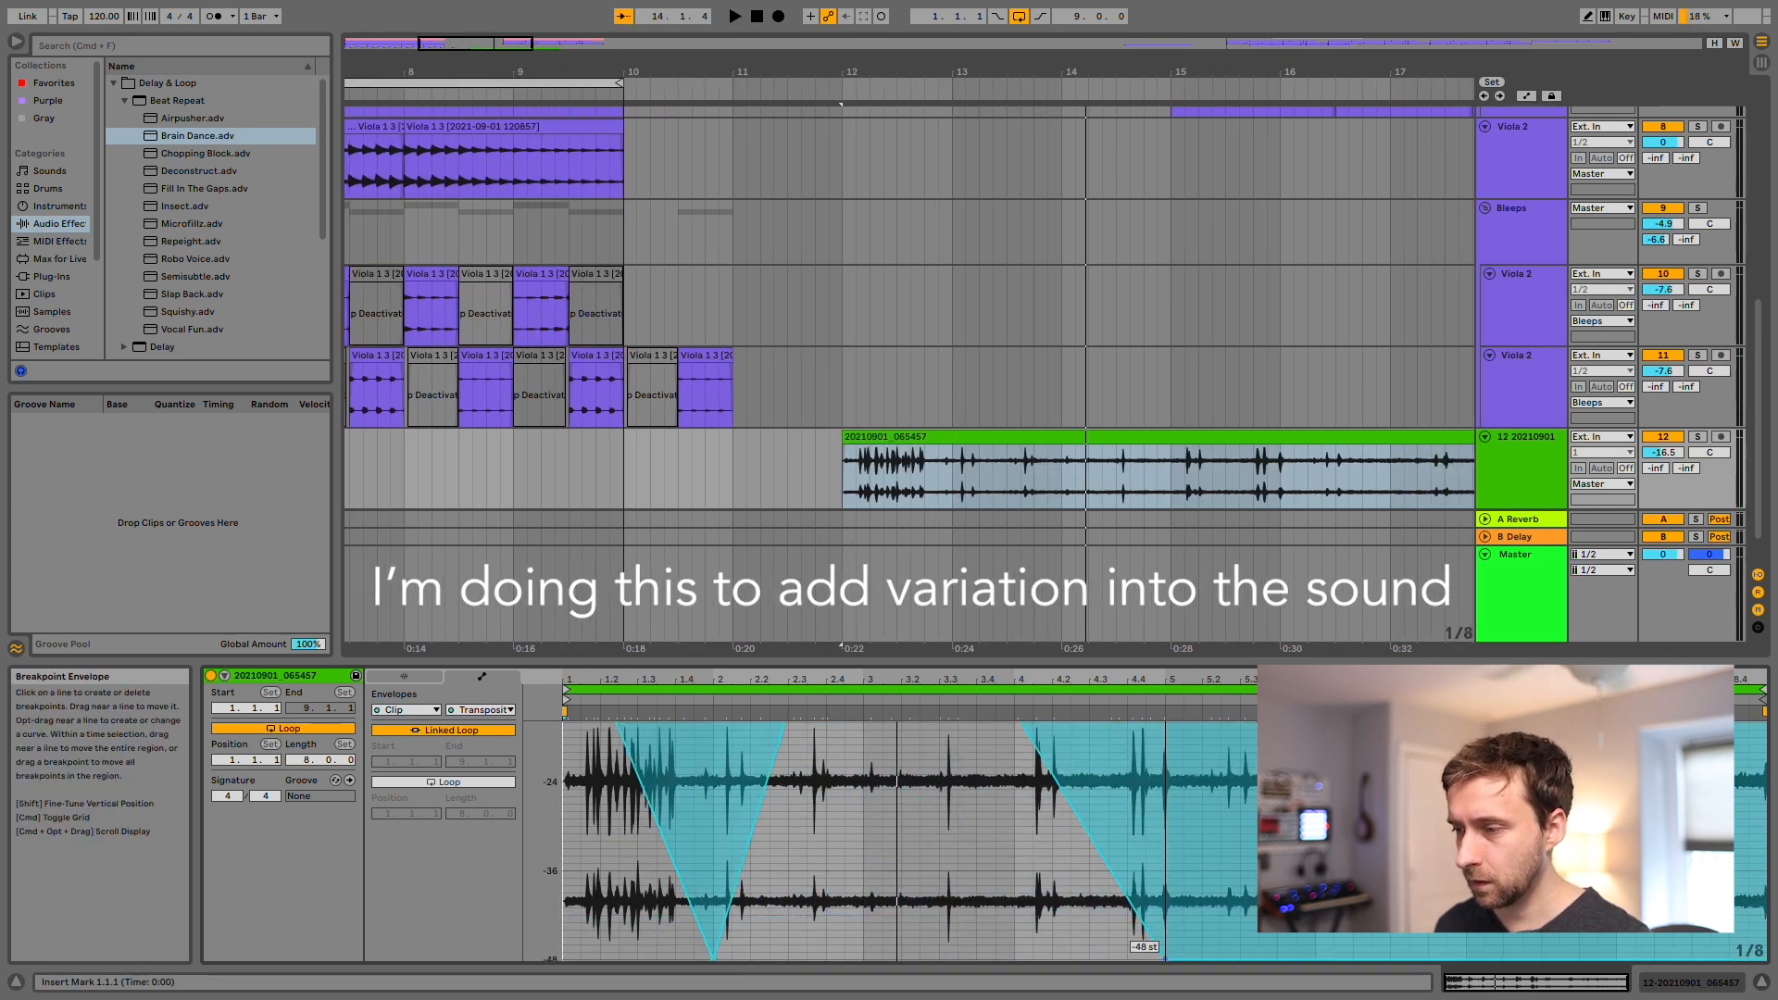
click(836, 465)
key(space)
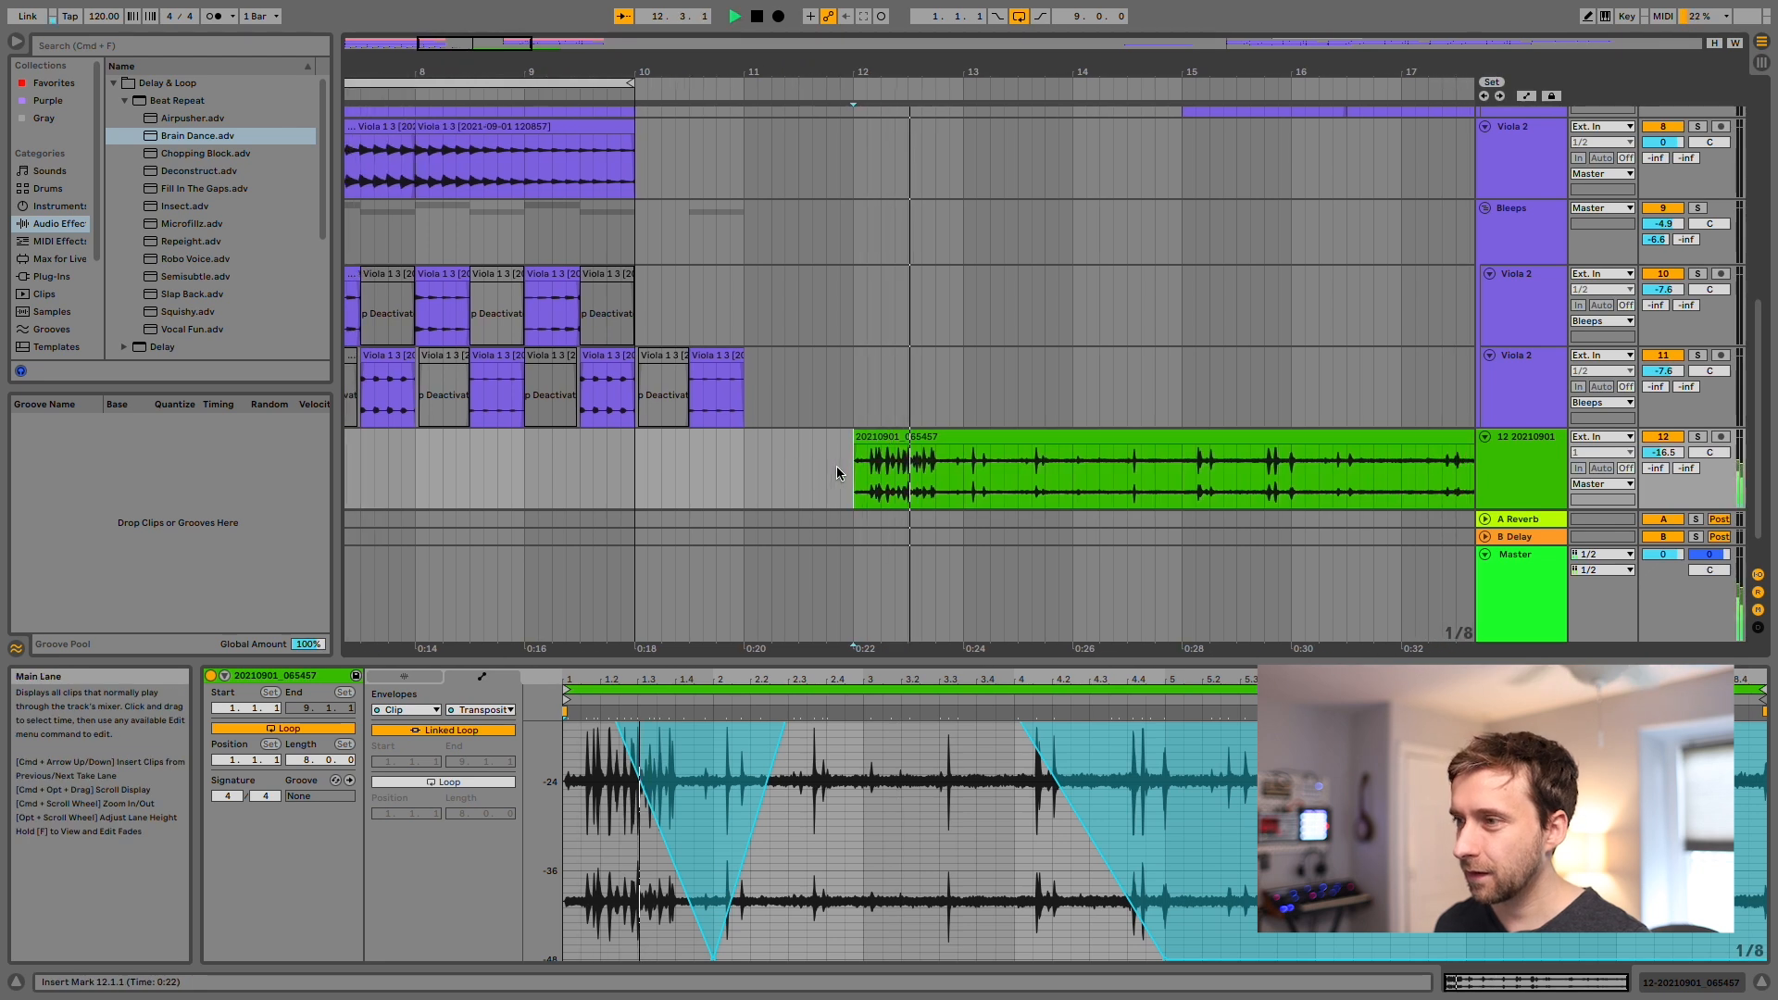
Cut the green 20210901_065457 clip at 16.1.1, removing everything after it, and consolidate the remaining four bars.
key(space)
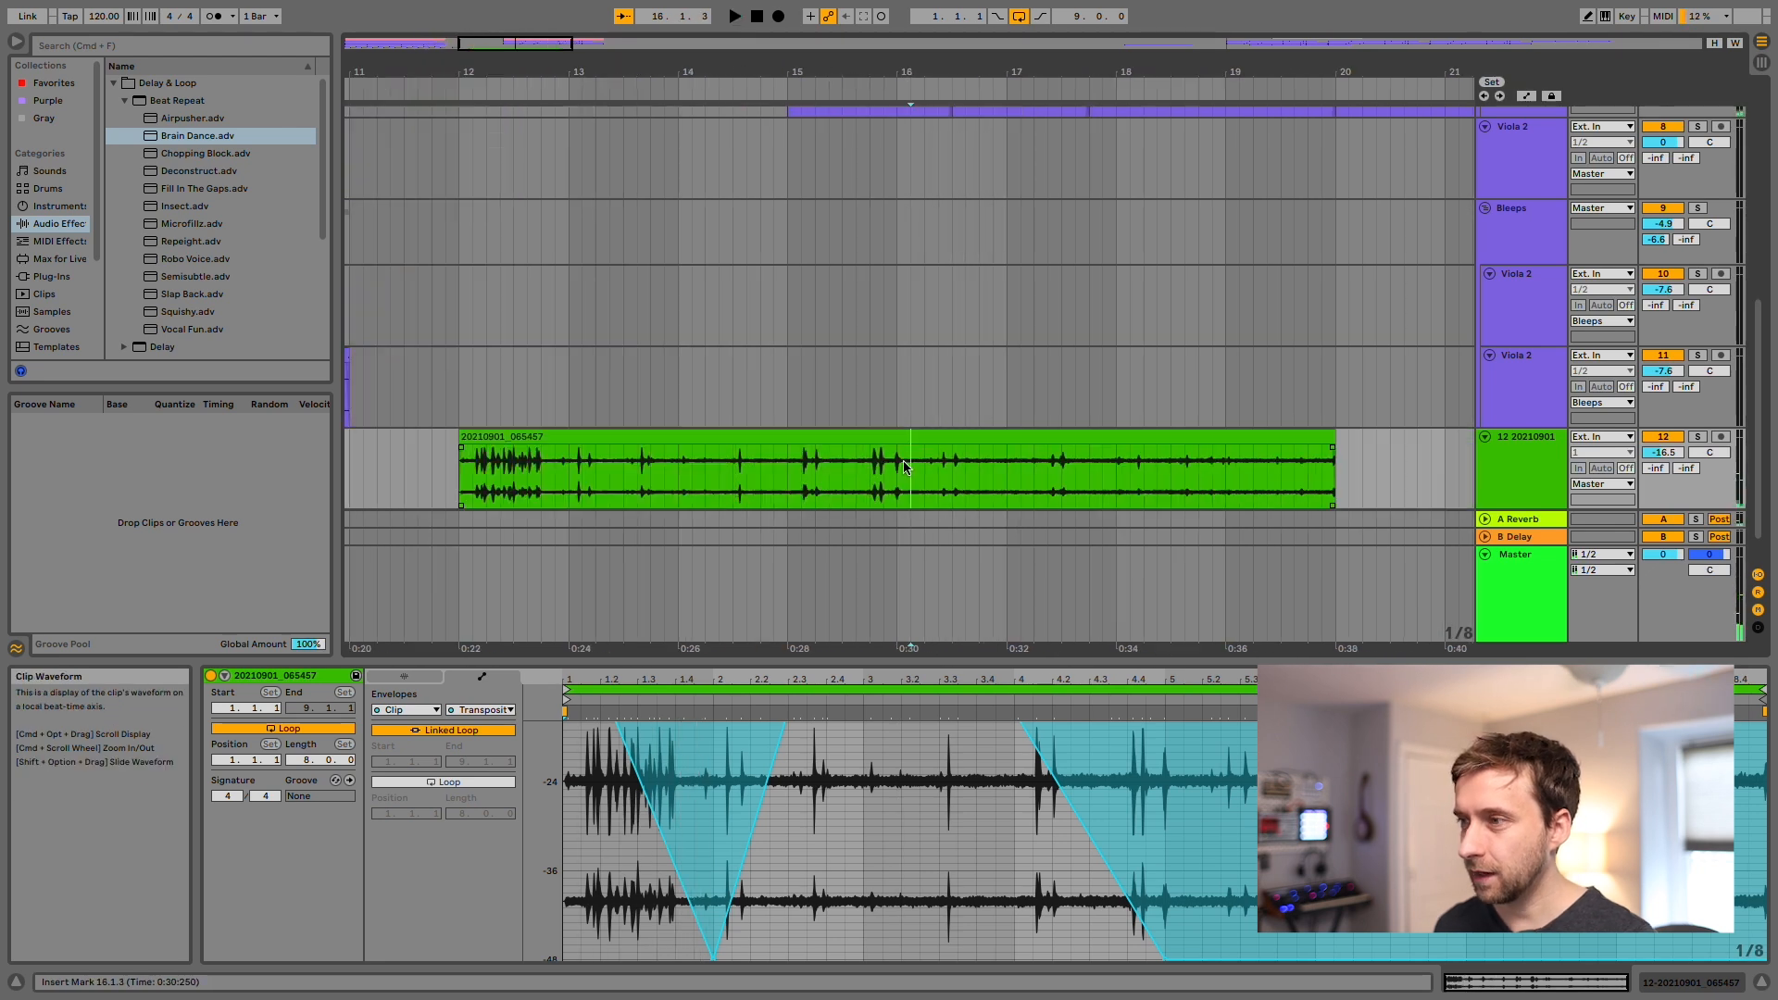
click(900, 468)
key(super+e)
click(846, 433)
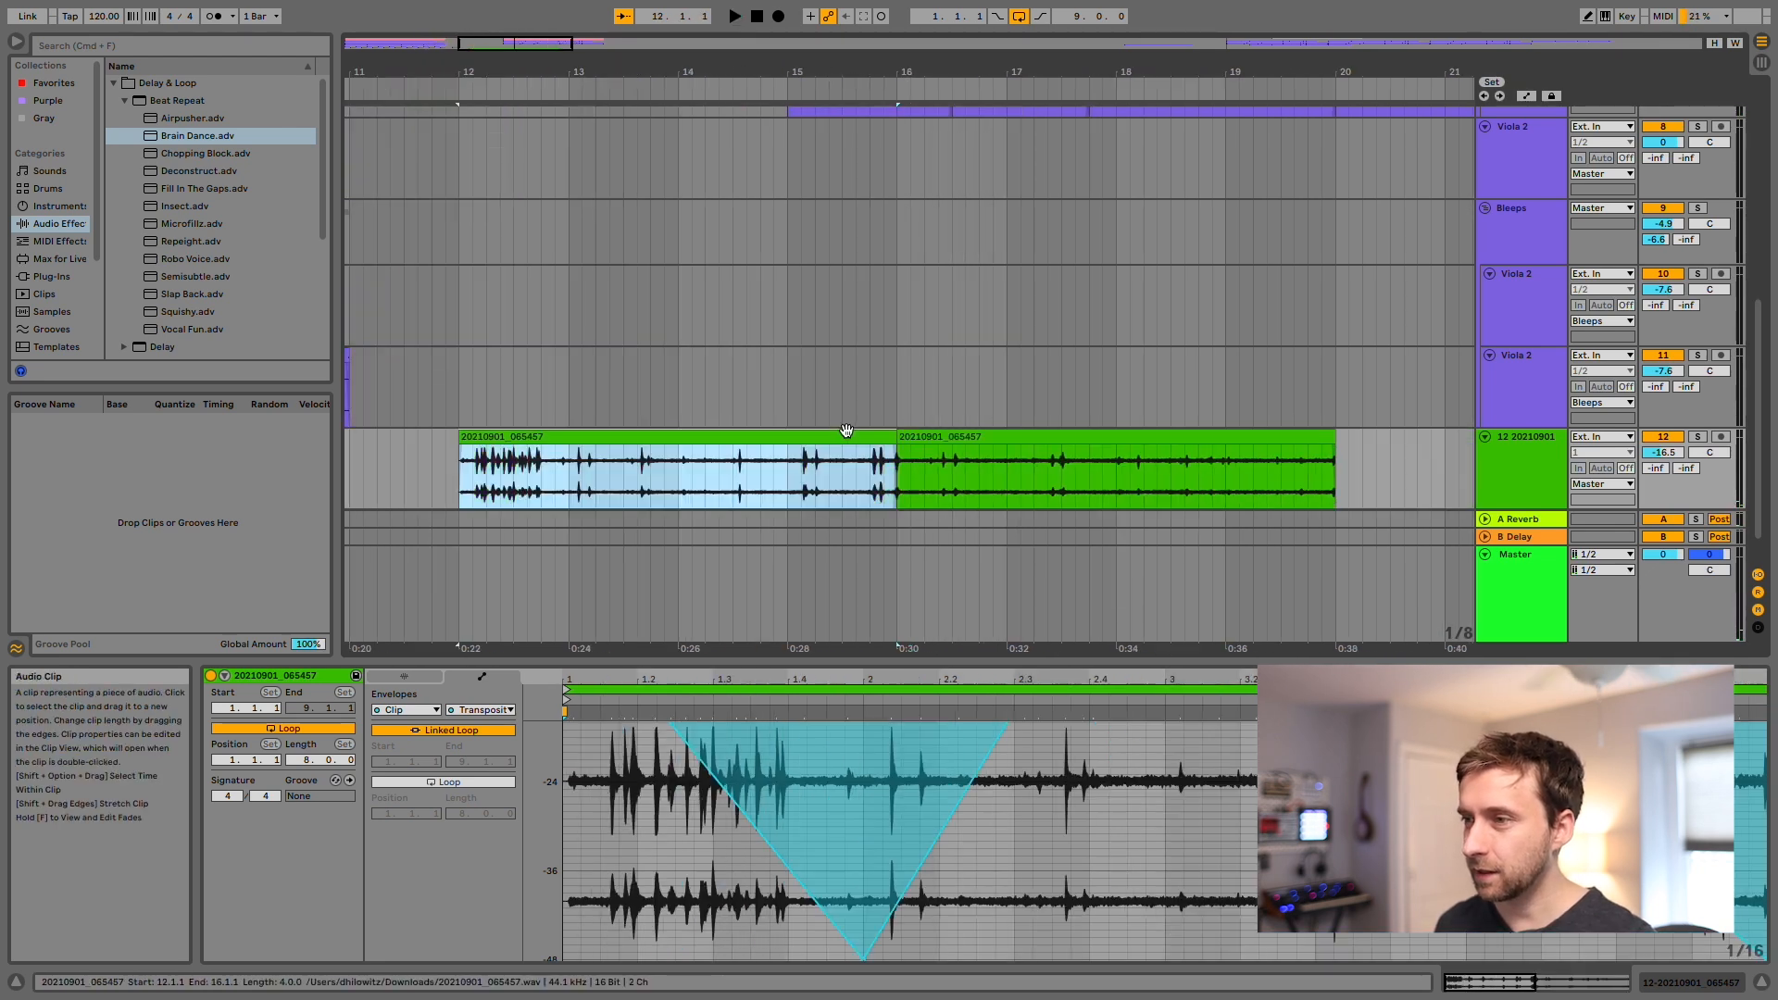
click(1020, 439)
key(Delete)
right_click(626, 442)
click(704, 620)
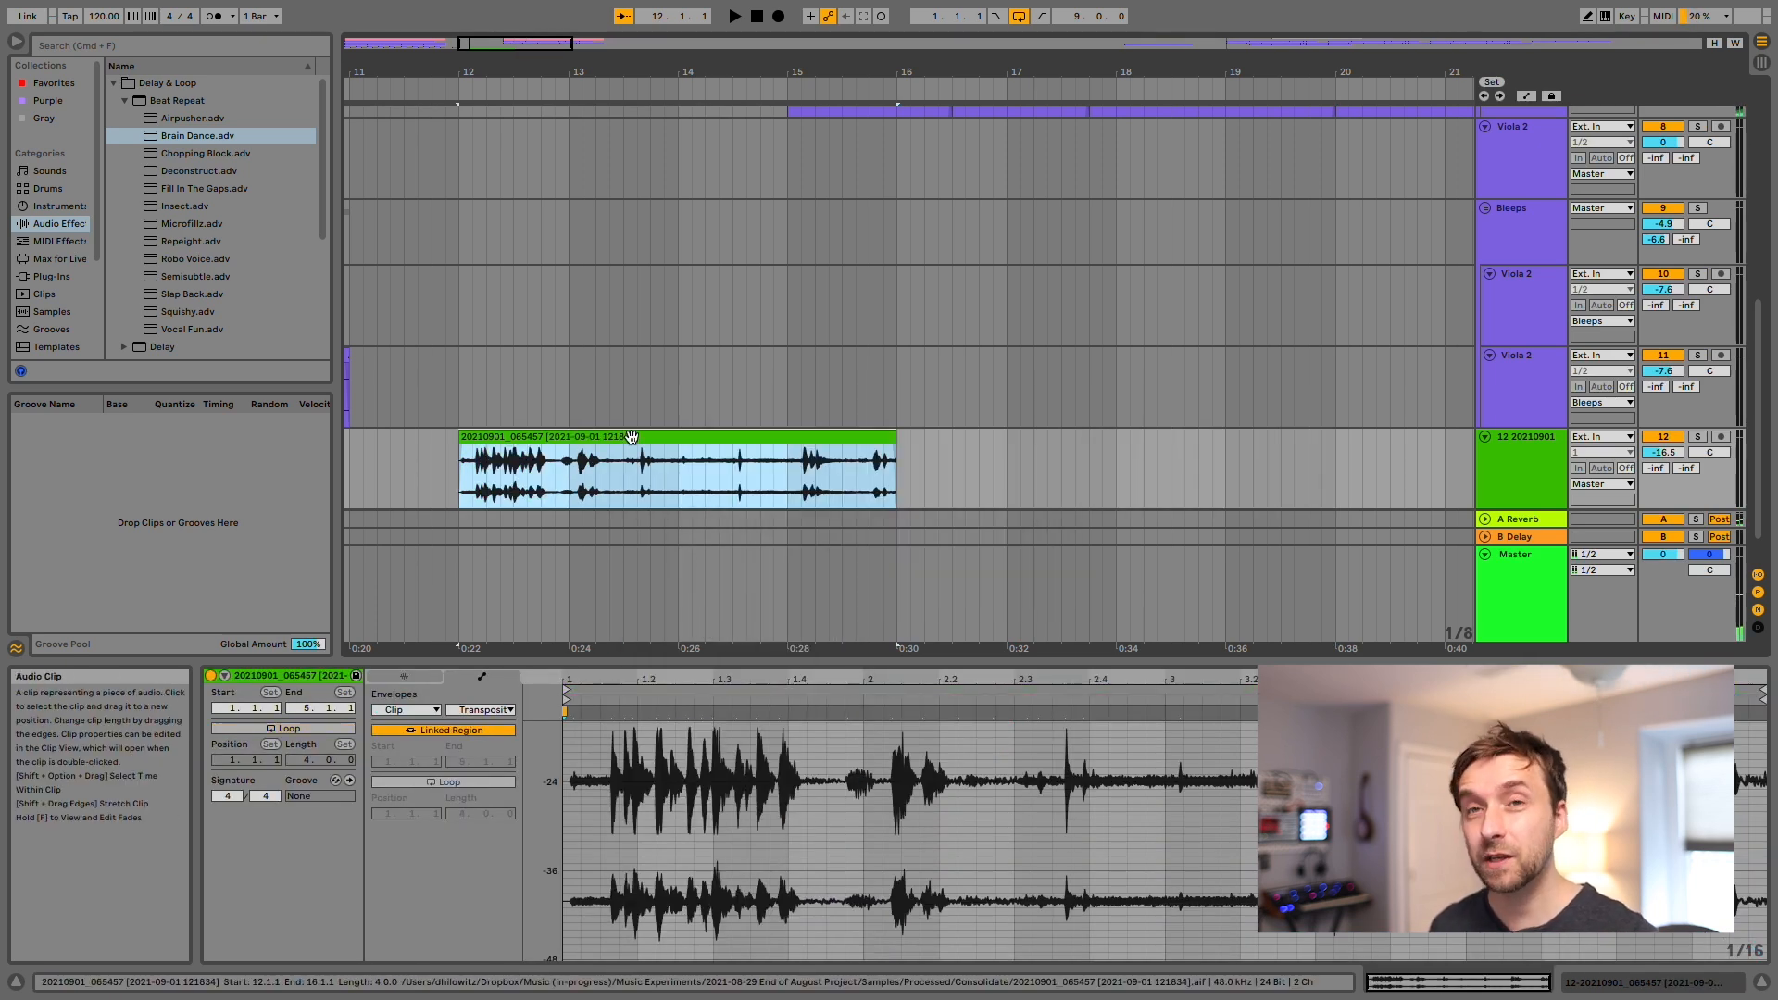
Slice the consolidated green clip to a new MIDI track, with one slice per Transient and the Built-in slicing preset.
scroll(632, 436, left, 5)
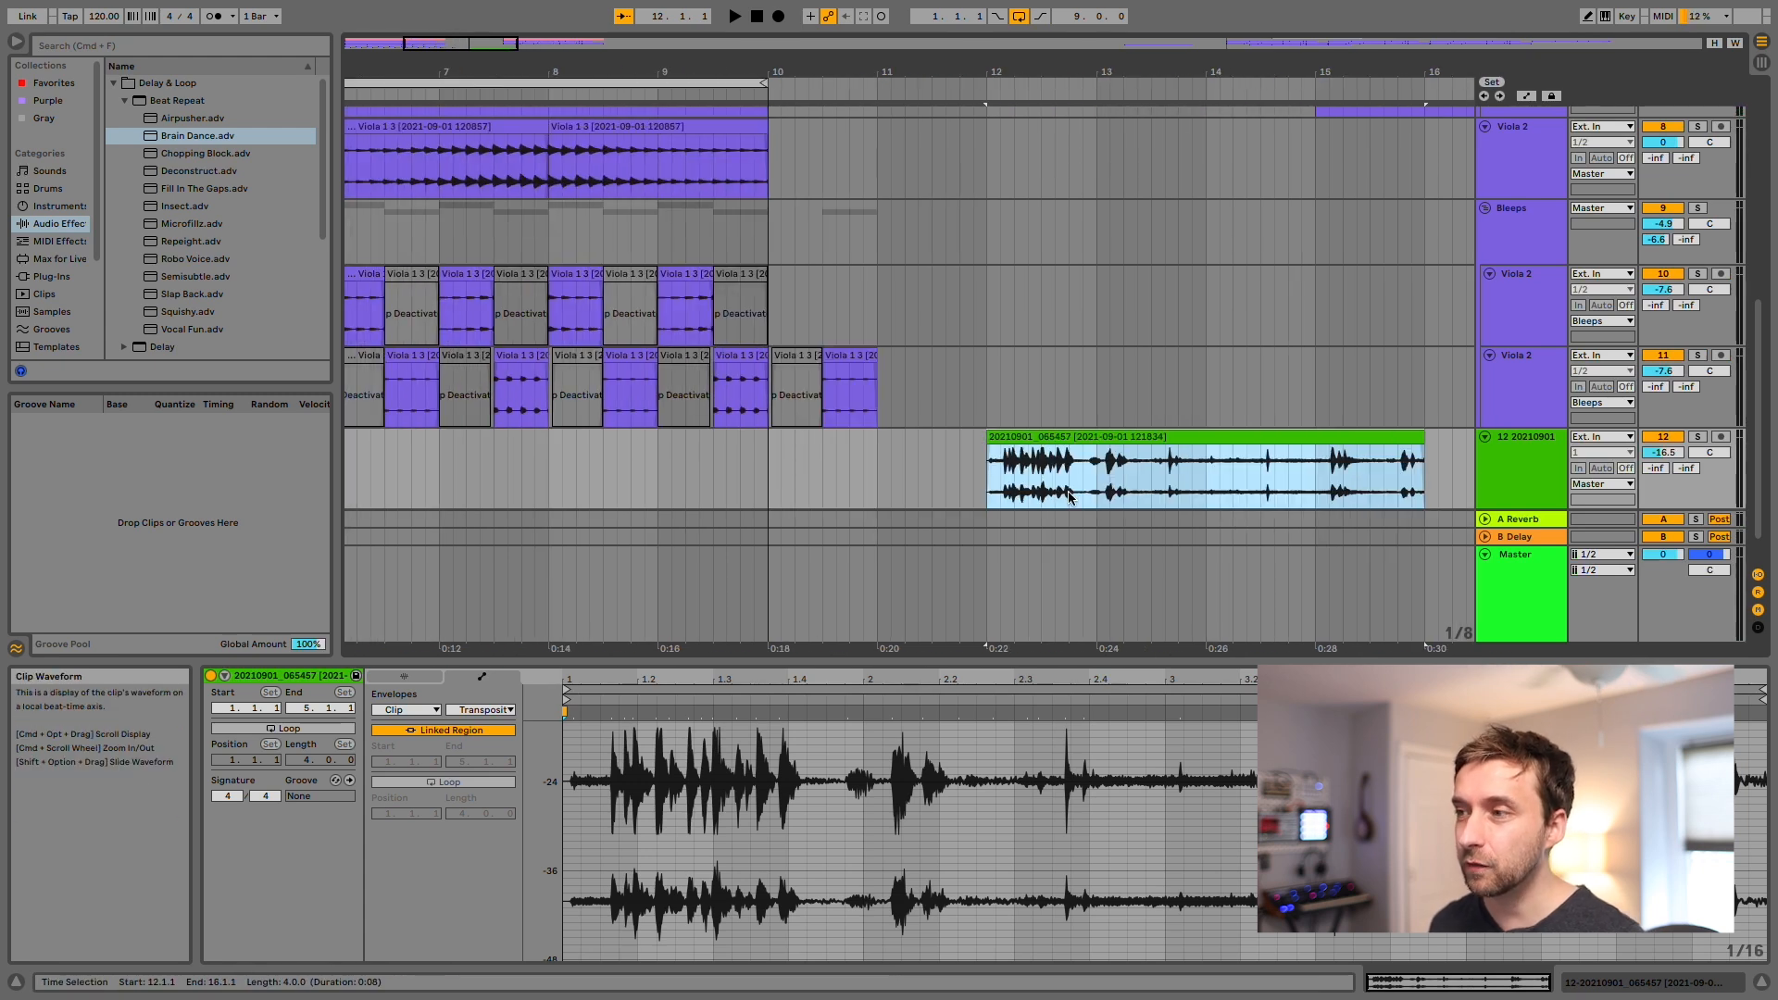
click(1084, 443)
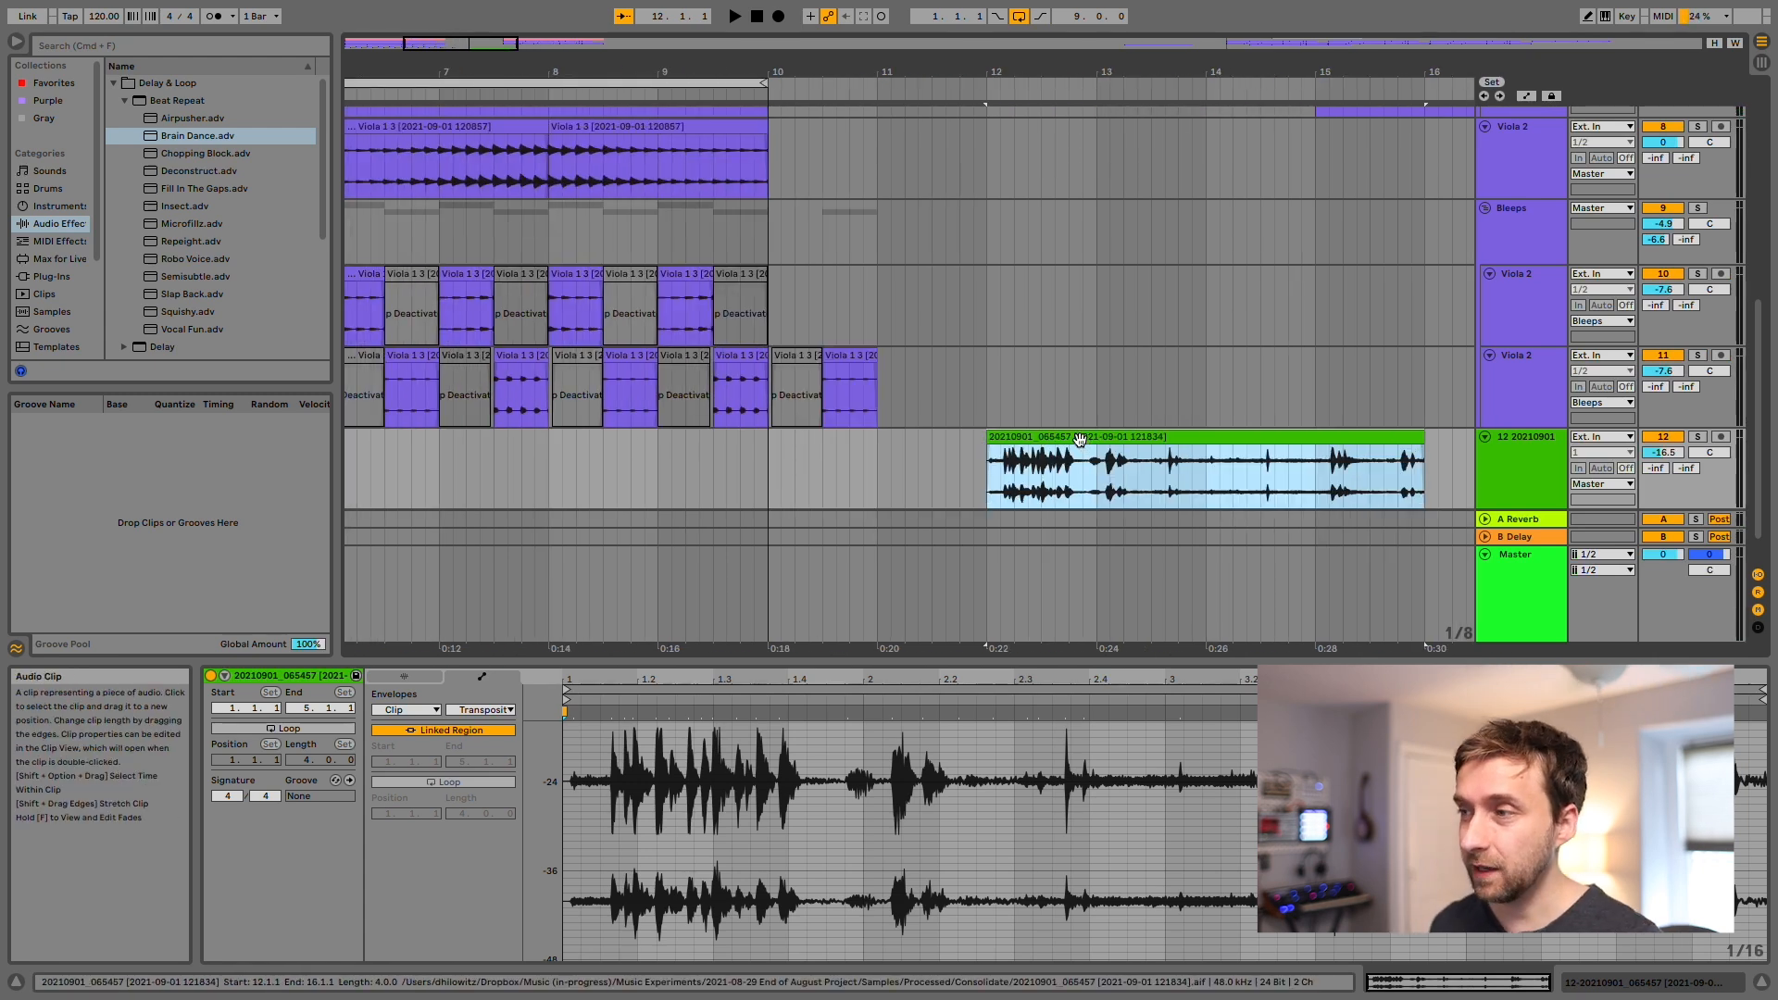
scroll(1080, 439, down, 1)
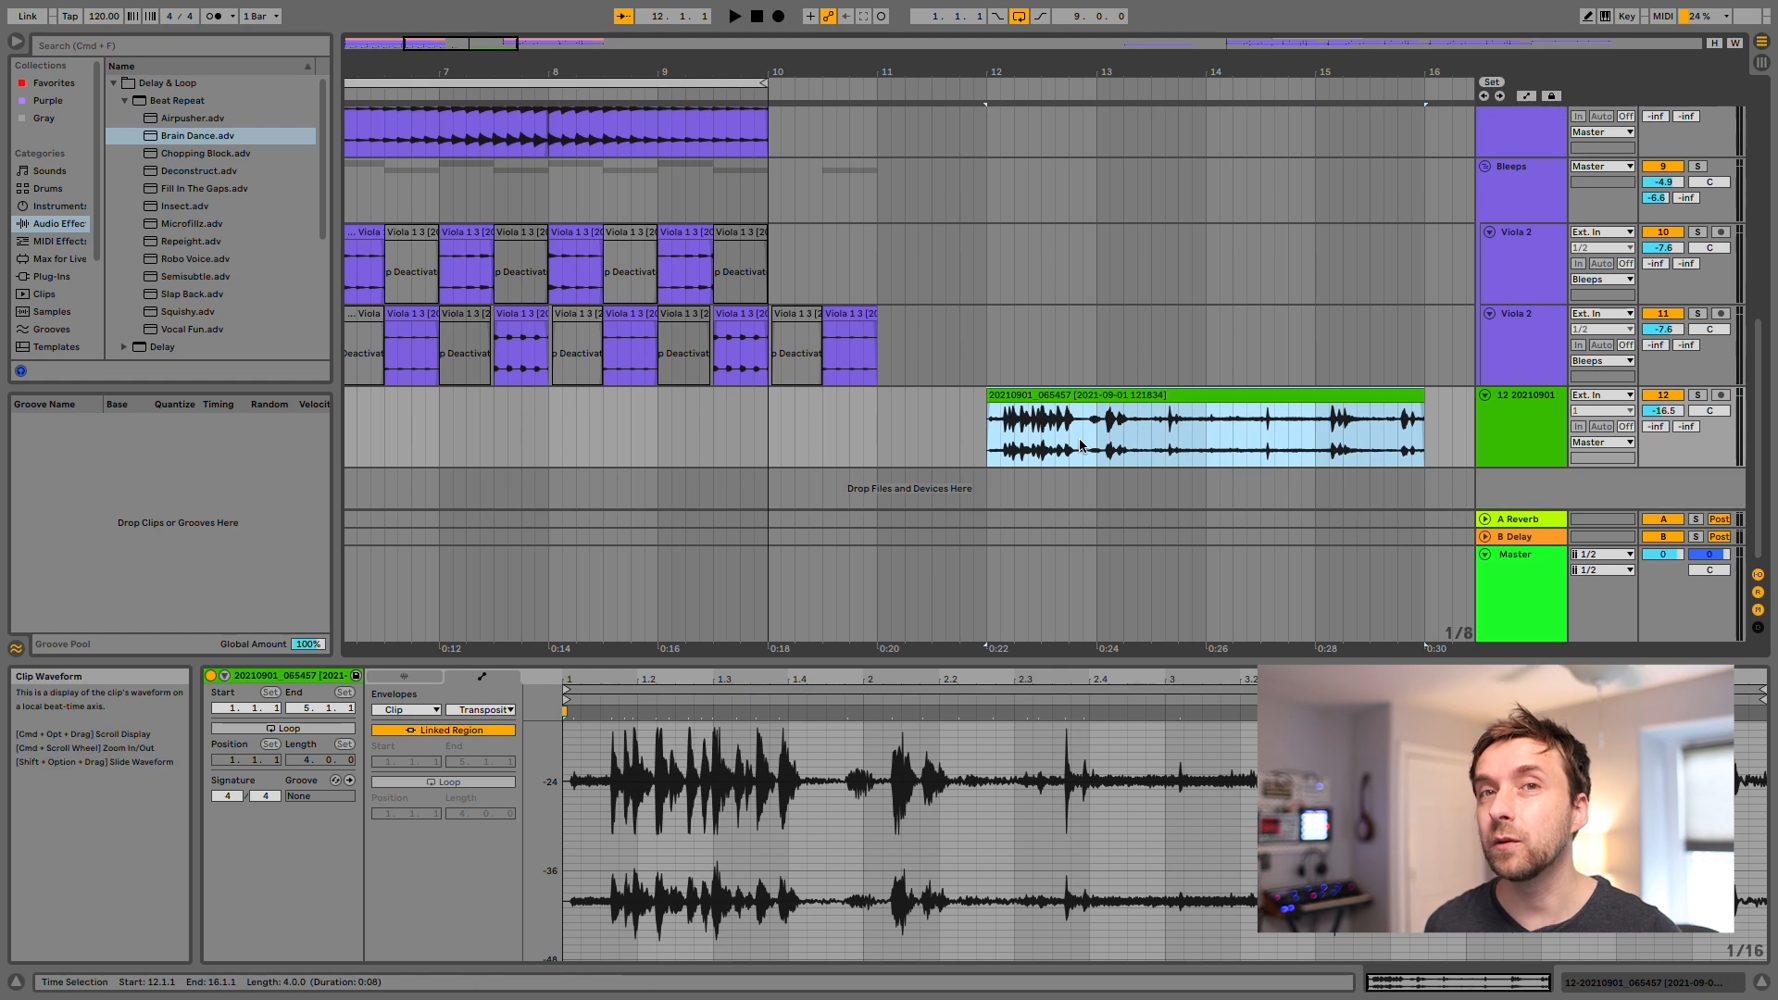
right_click(1059, 392)
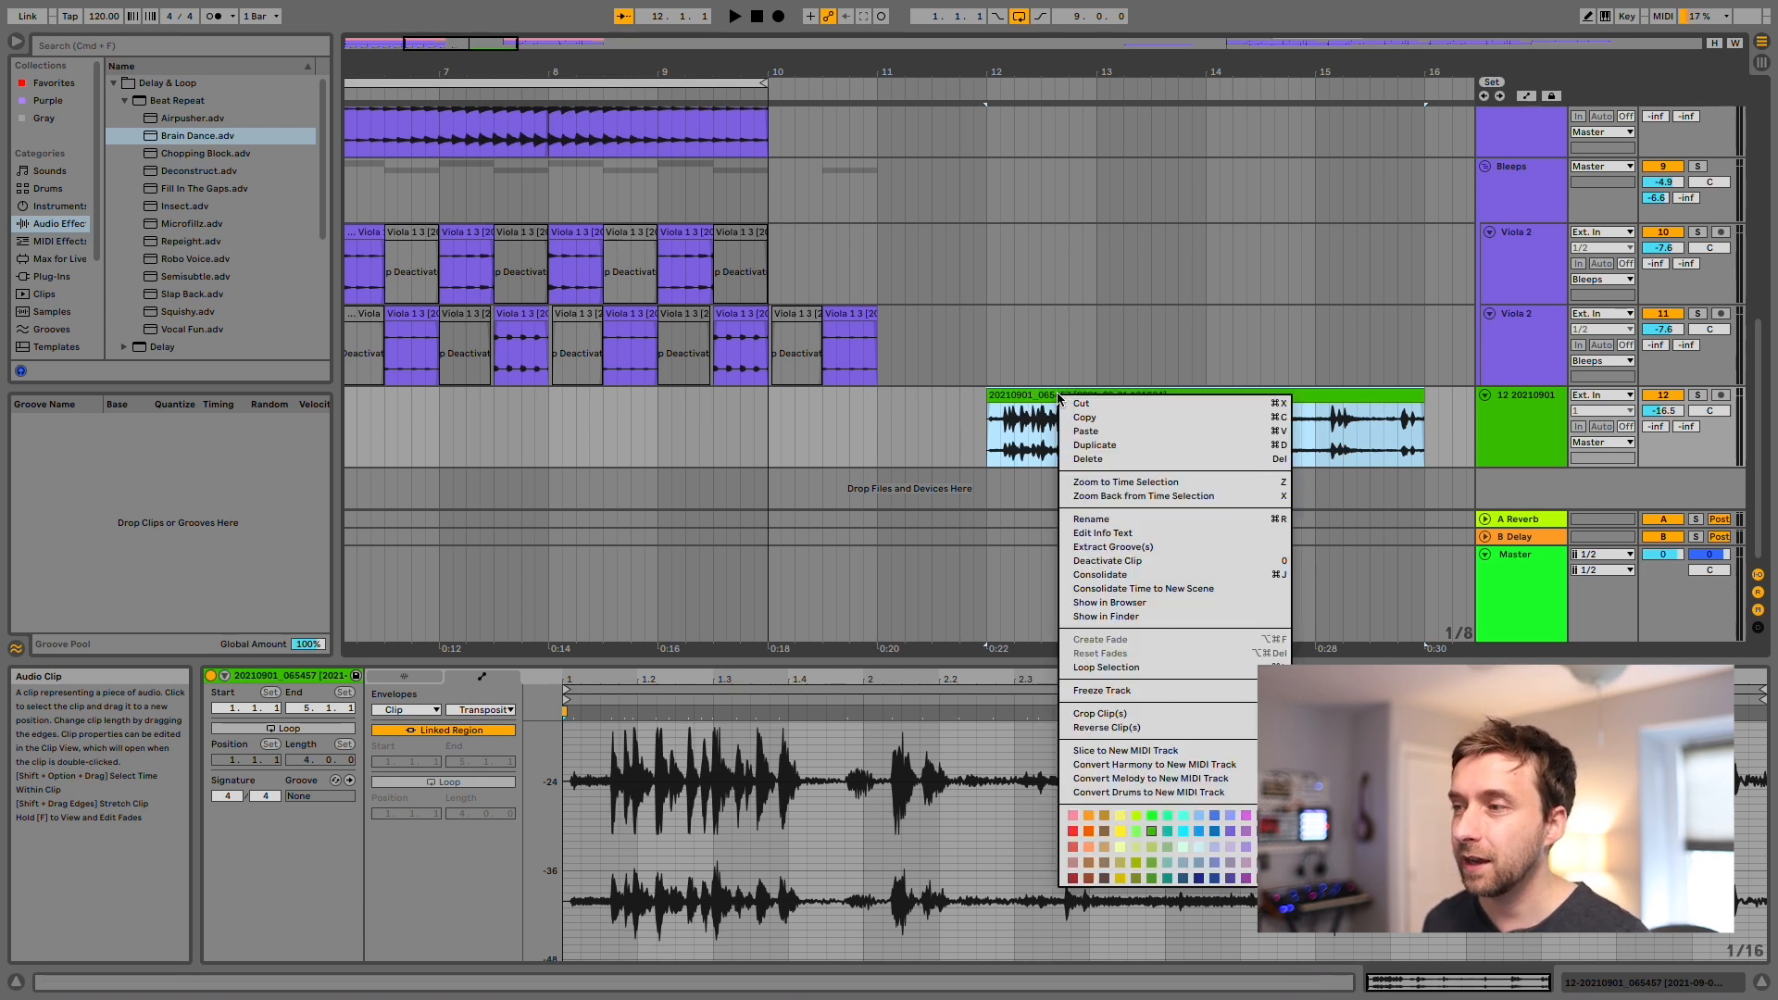
click(1124, 752)
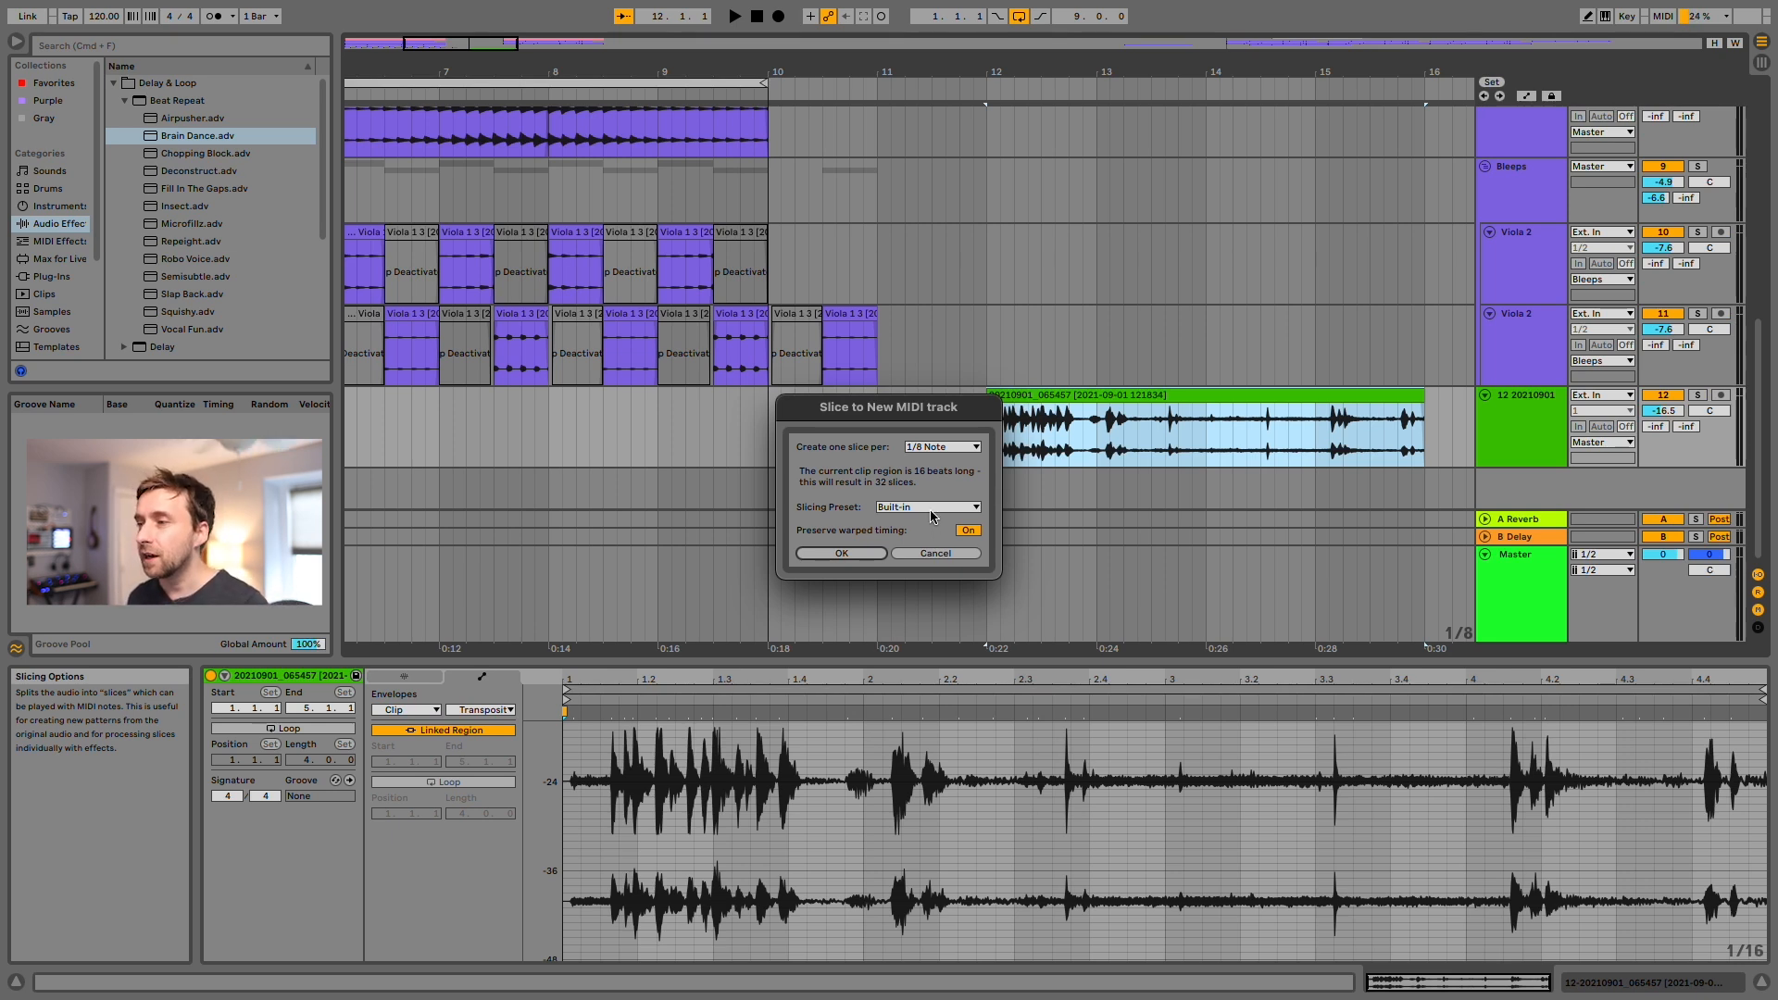
click(941, 446)
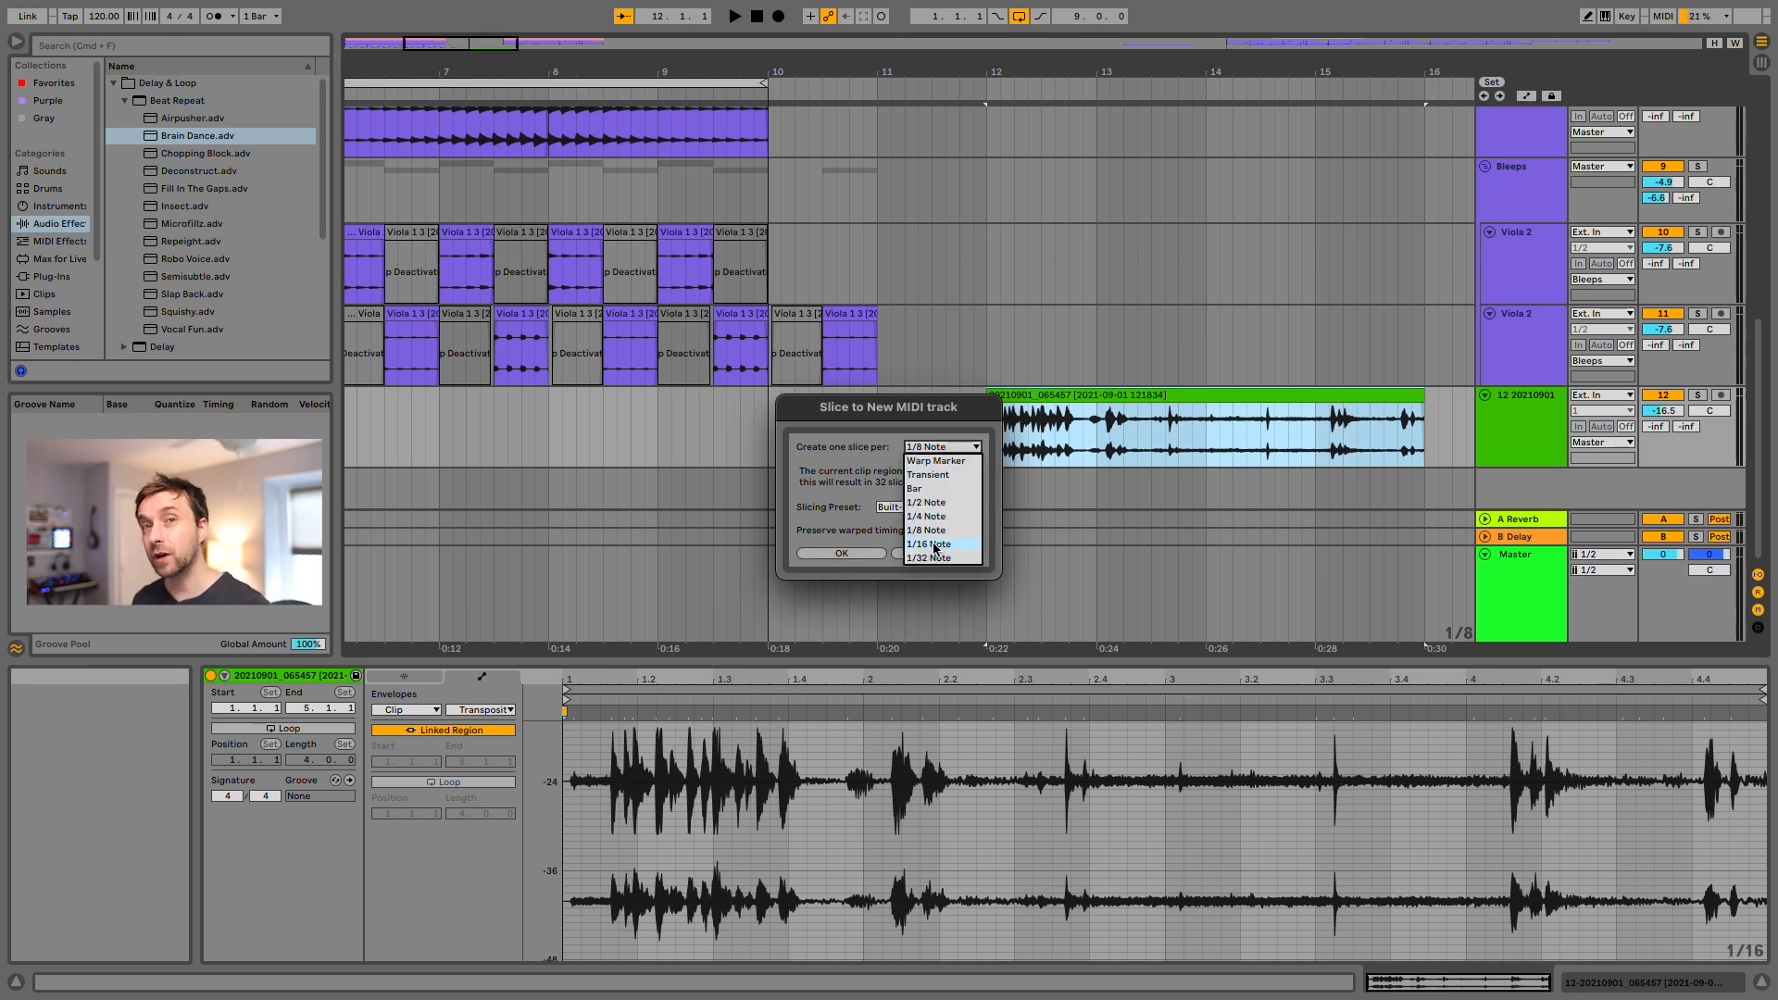
click(935, 475)
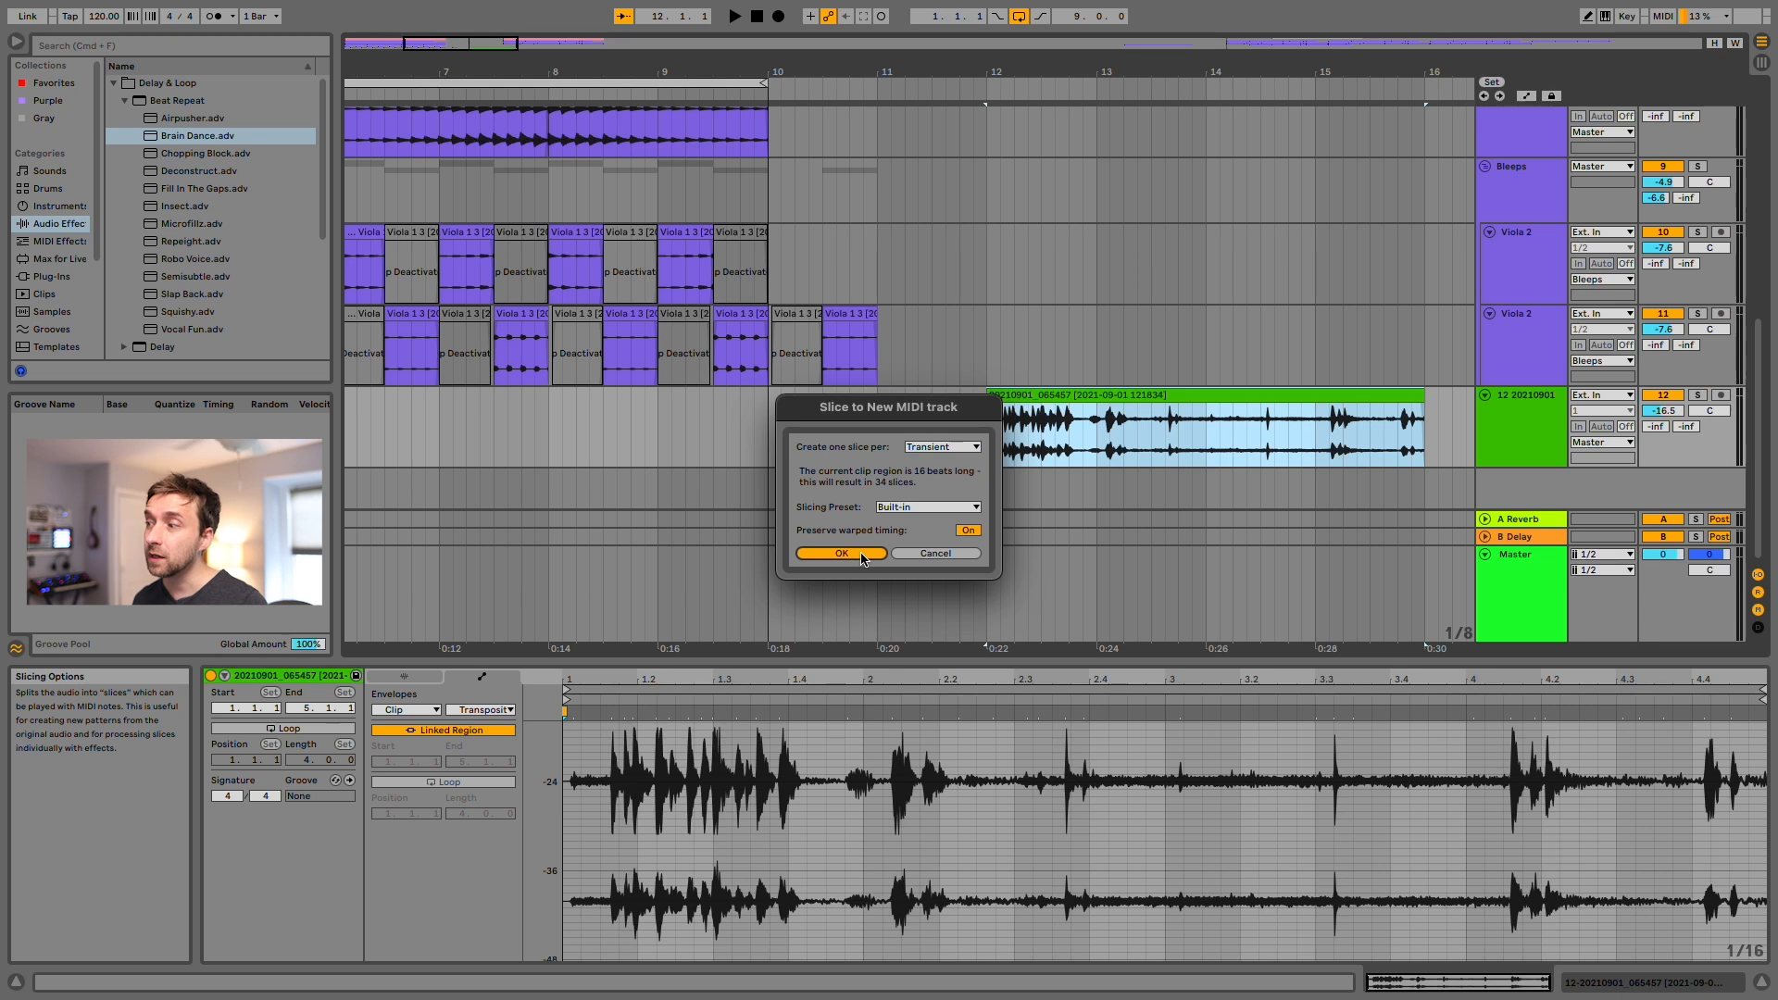
click(841, 554)
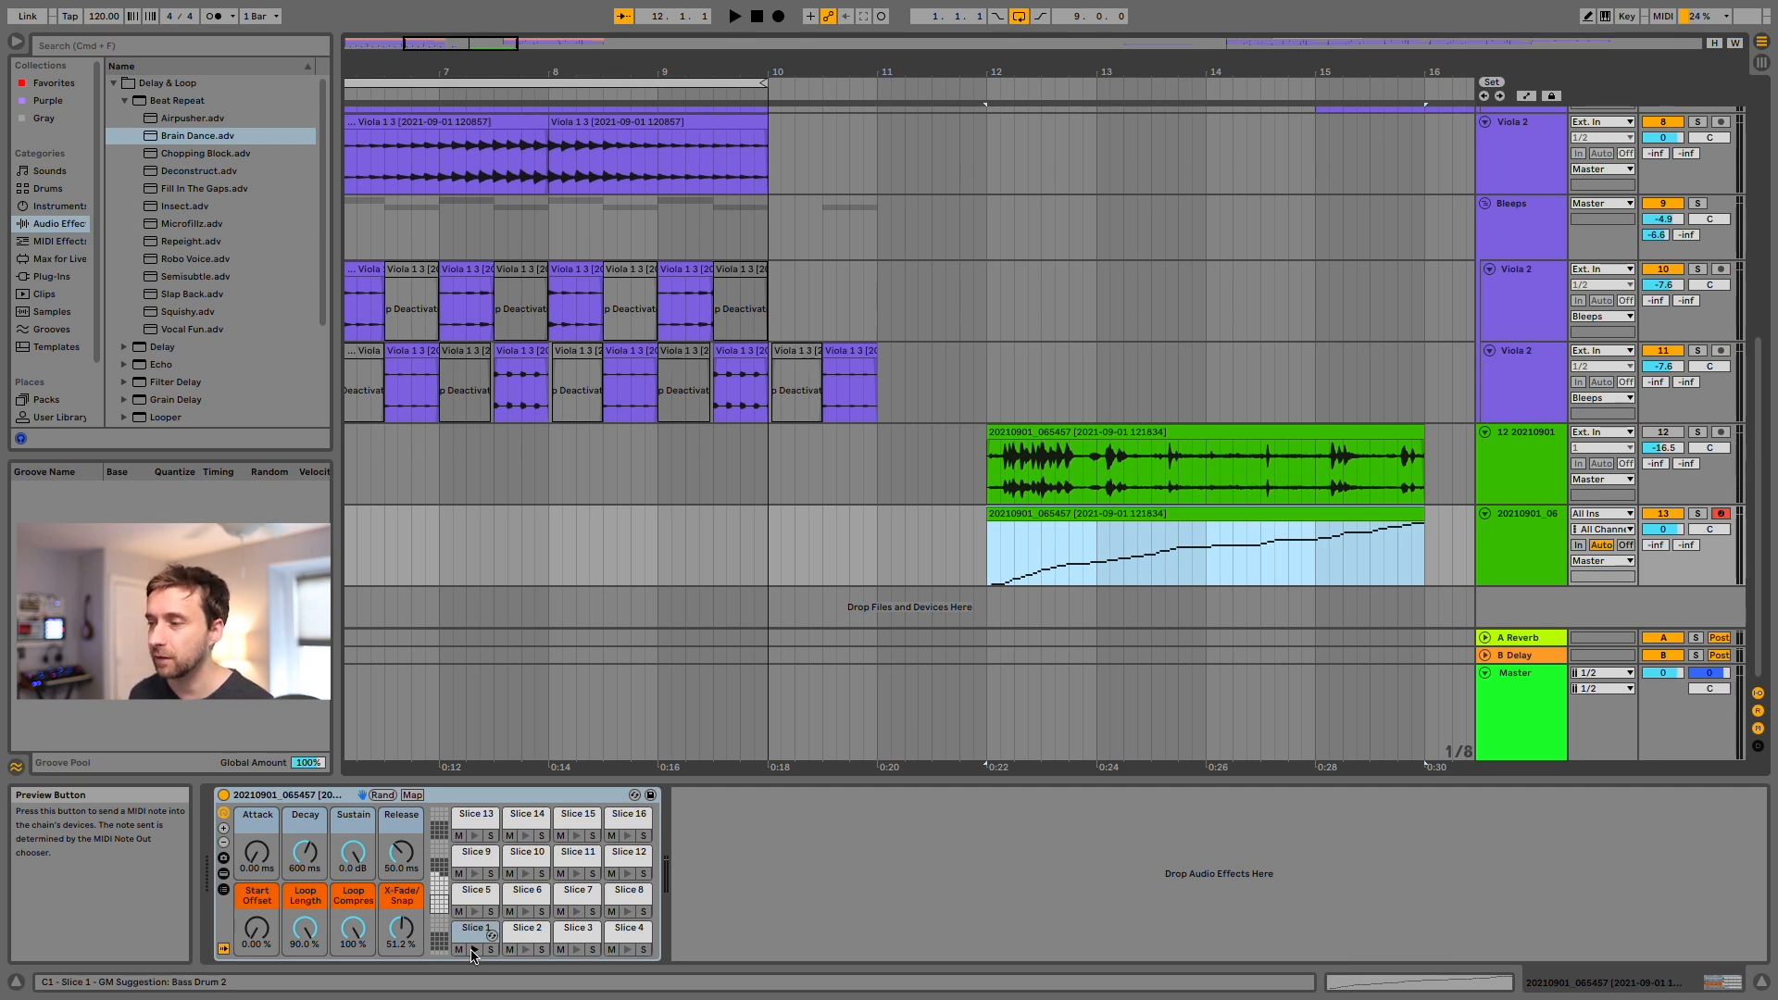
Open Slice 1 in the new drum rack and audition the Slice 1 and Slice 10 pads.
click(474, 930)
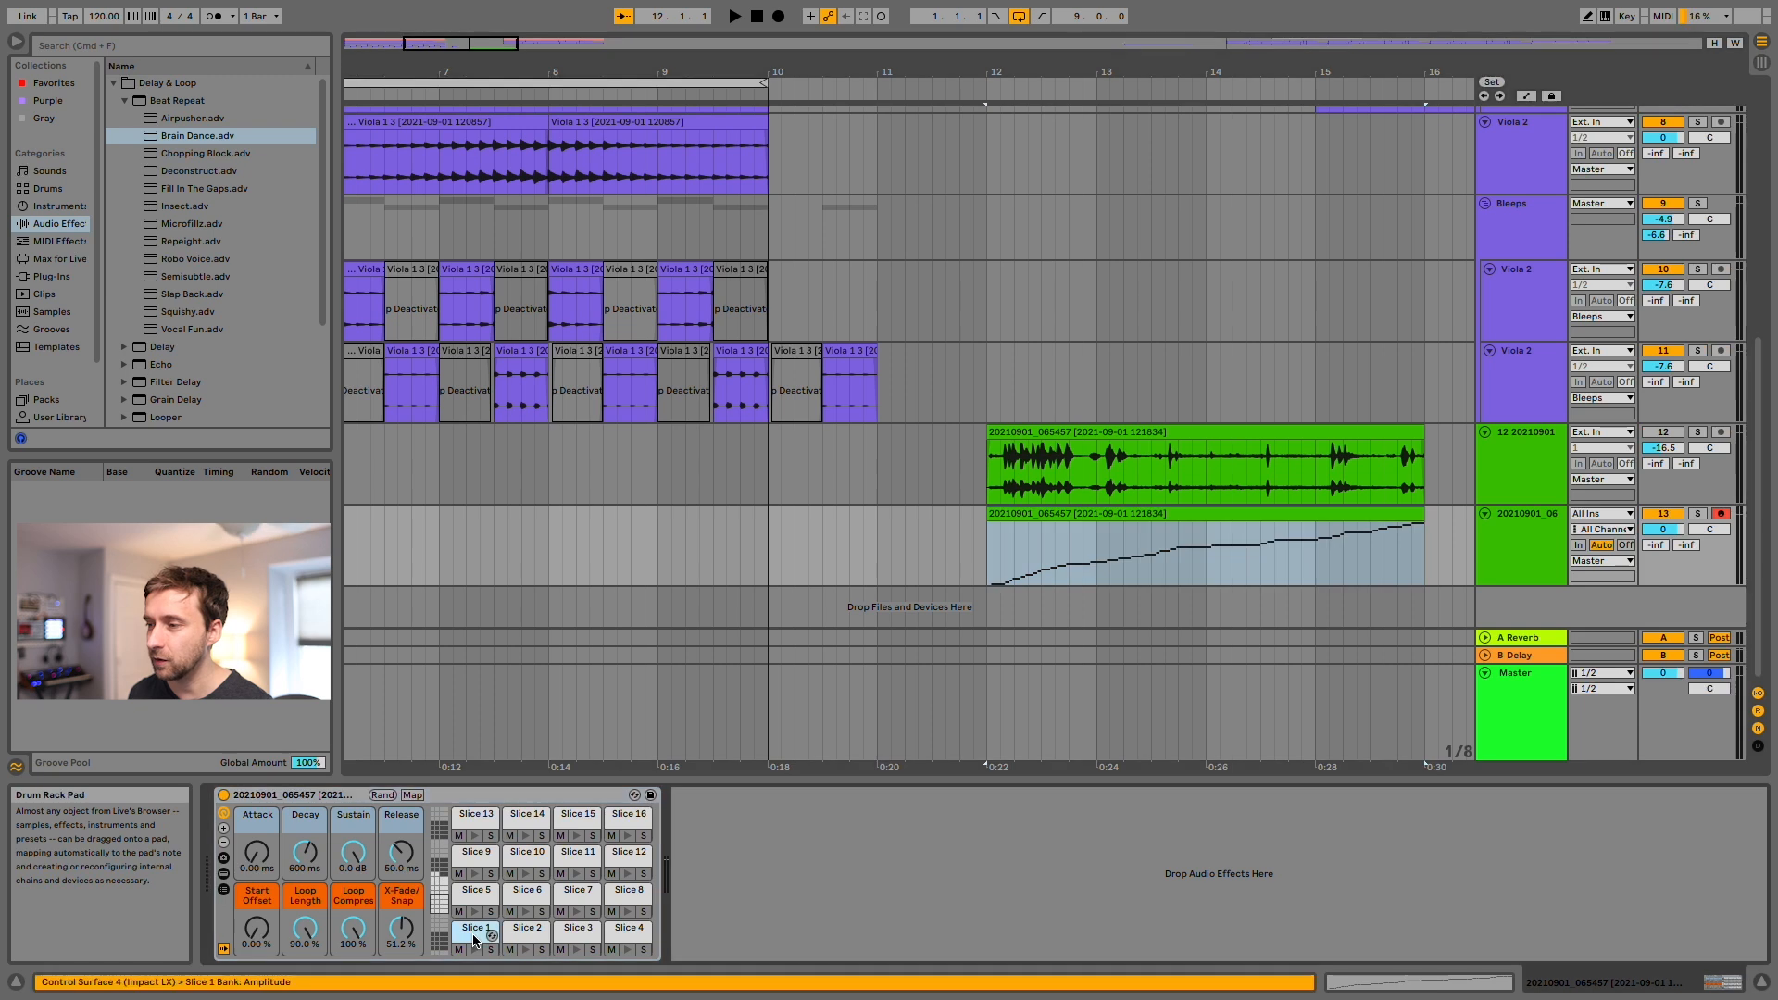
drag(922, 866, 923, 760)
click(475, 950)
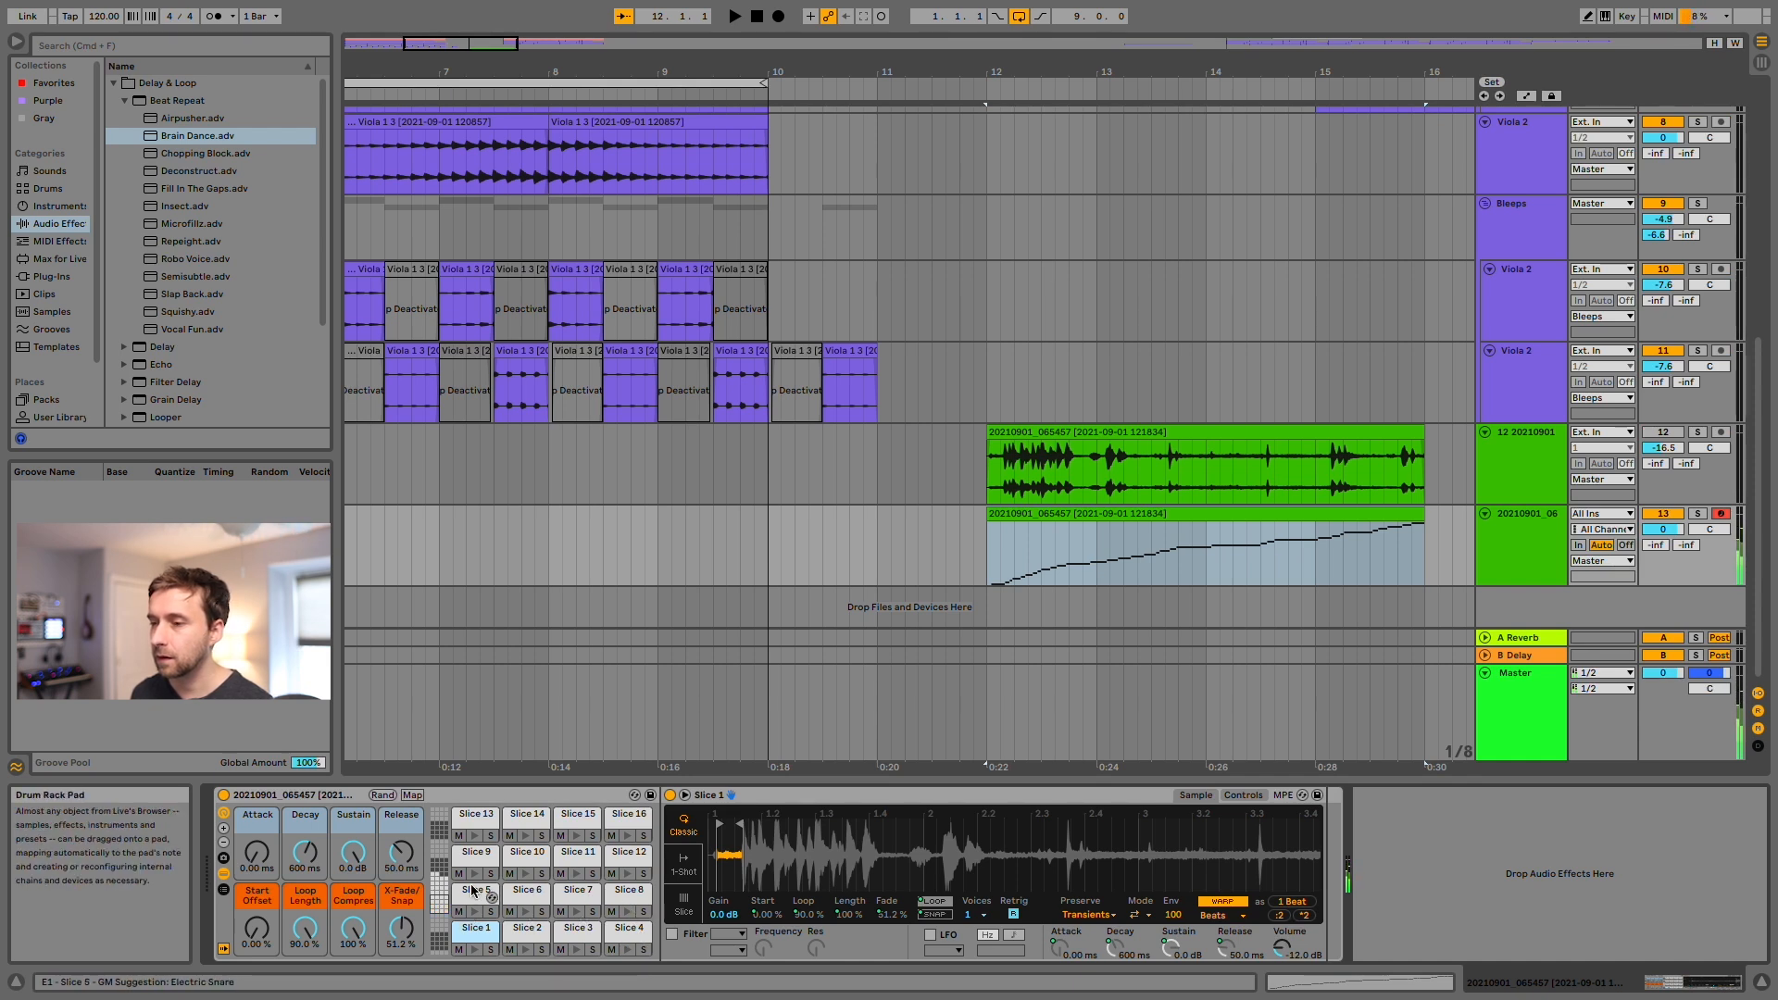
click(525, 874)
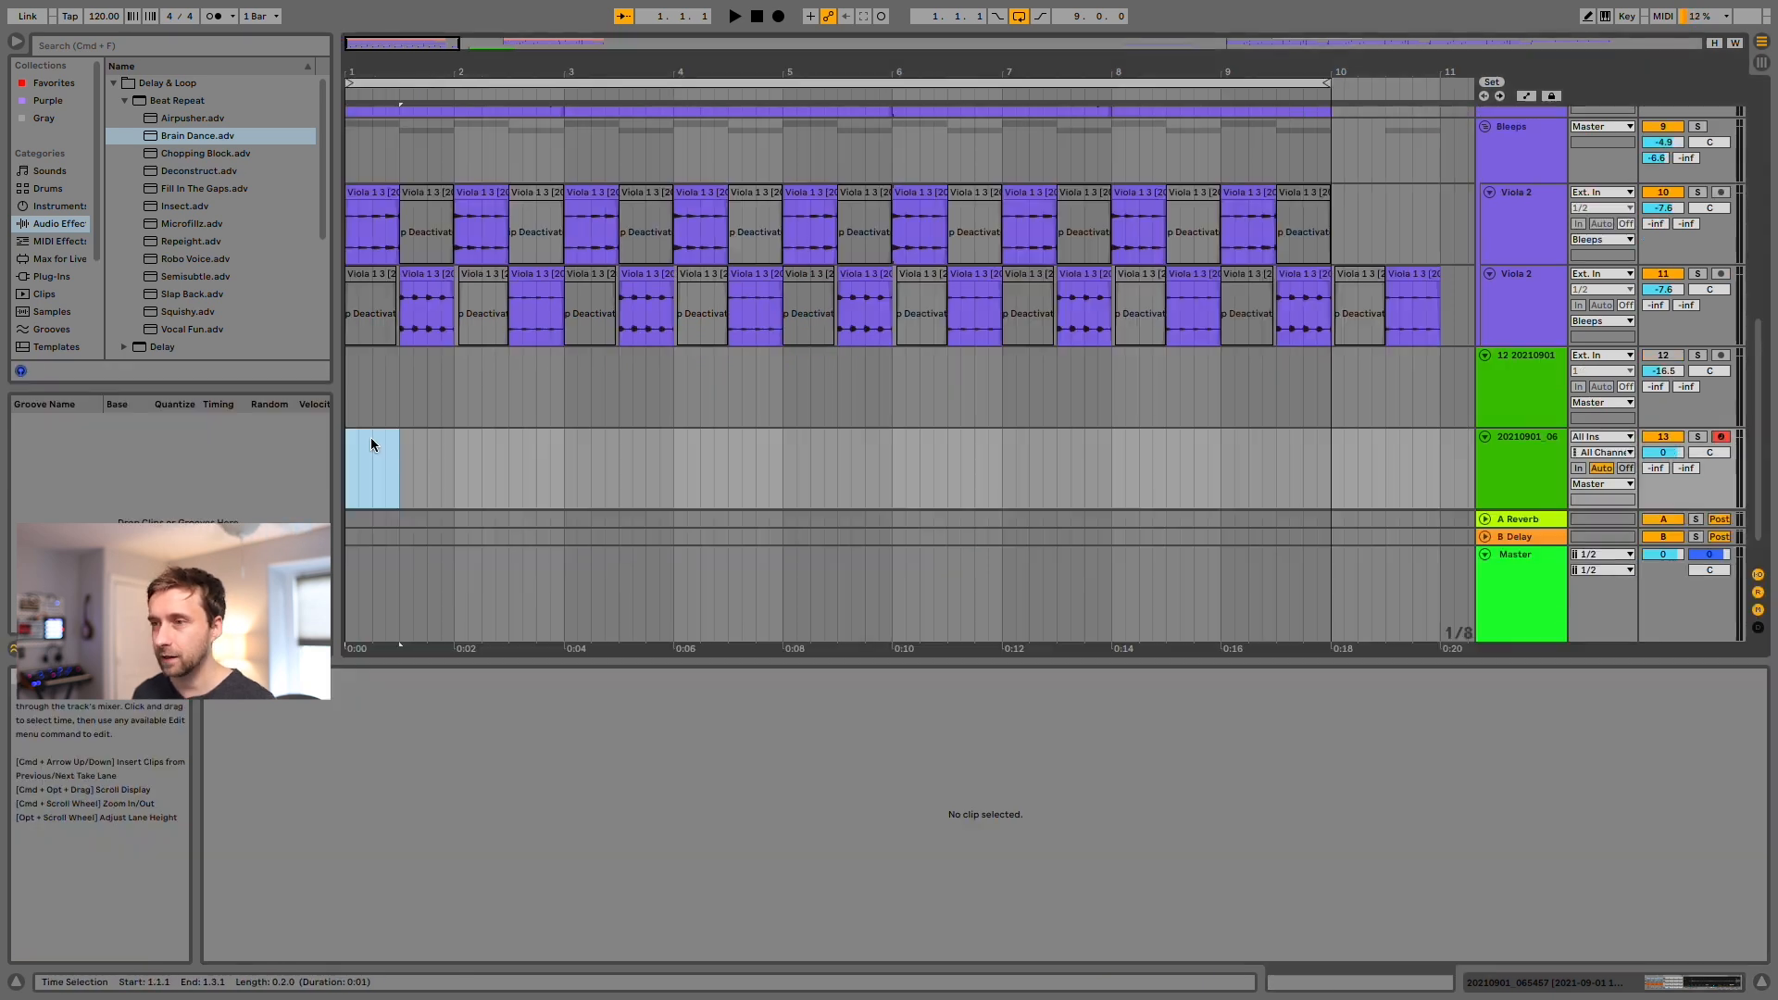
Insert a one-bar MIDI clip at 1.1.1 on the sliced track and add a Slice 1 note at its start.
right_click(372, 441)
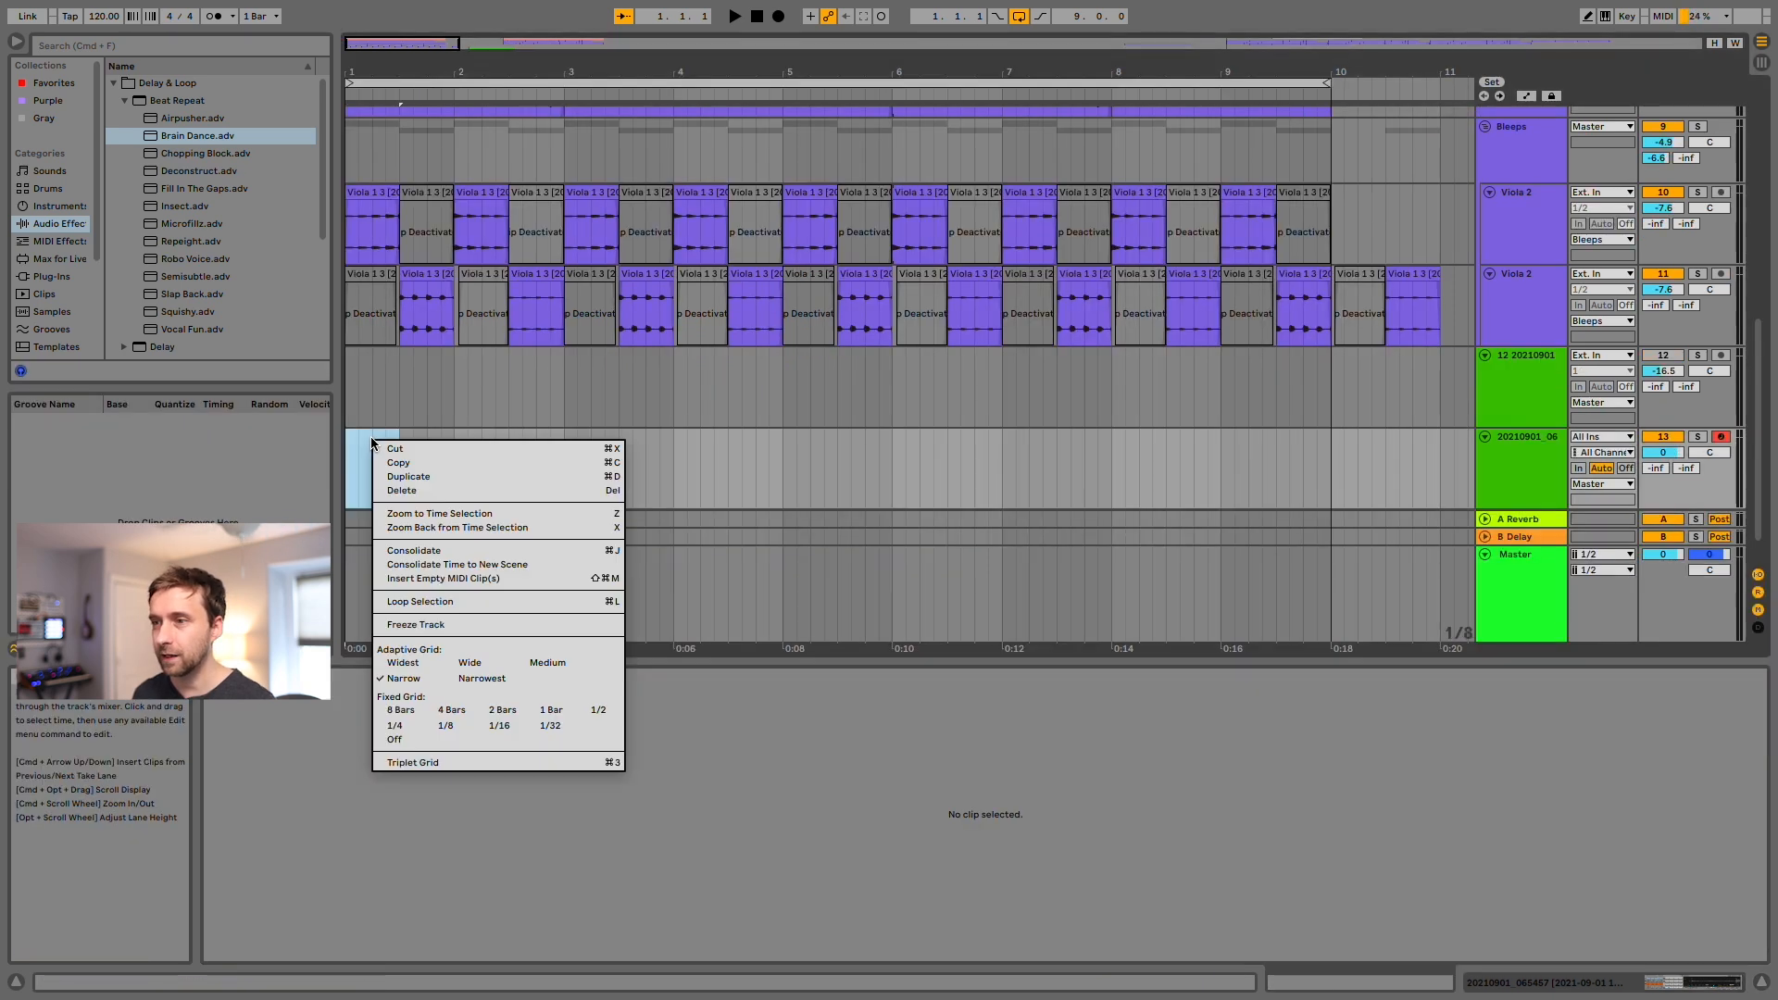
click(452, 579)
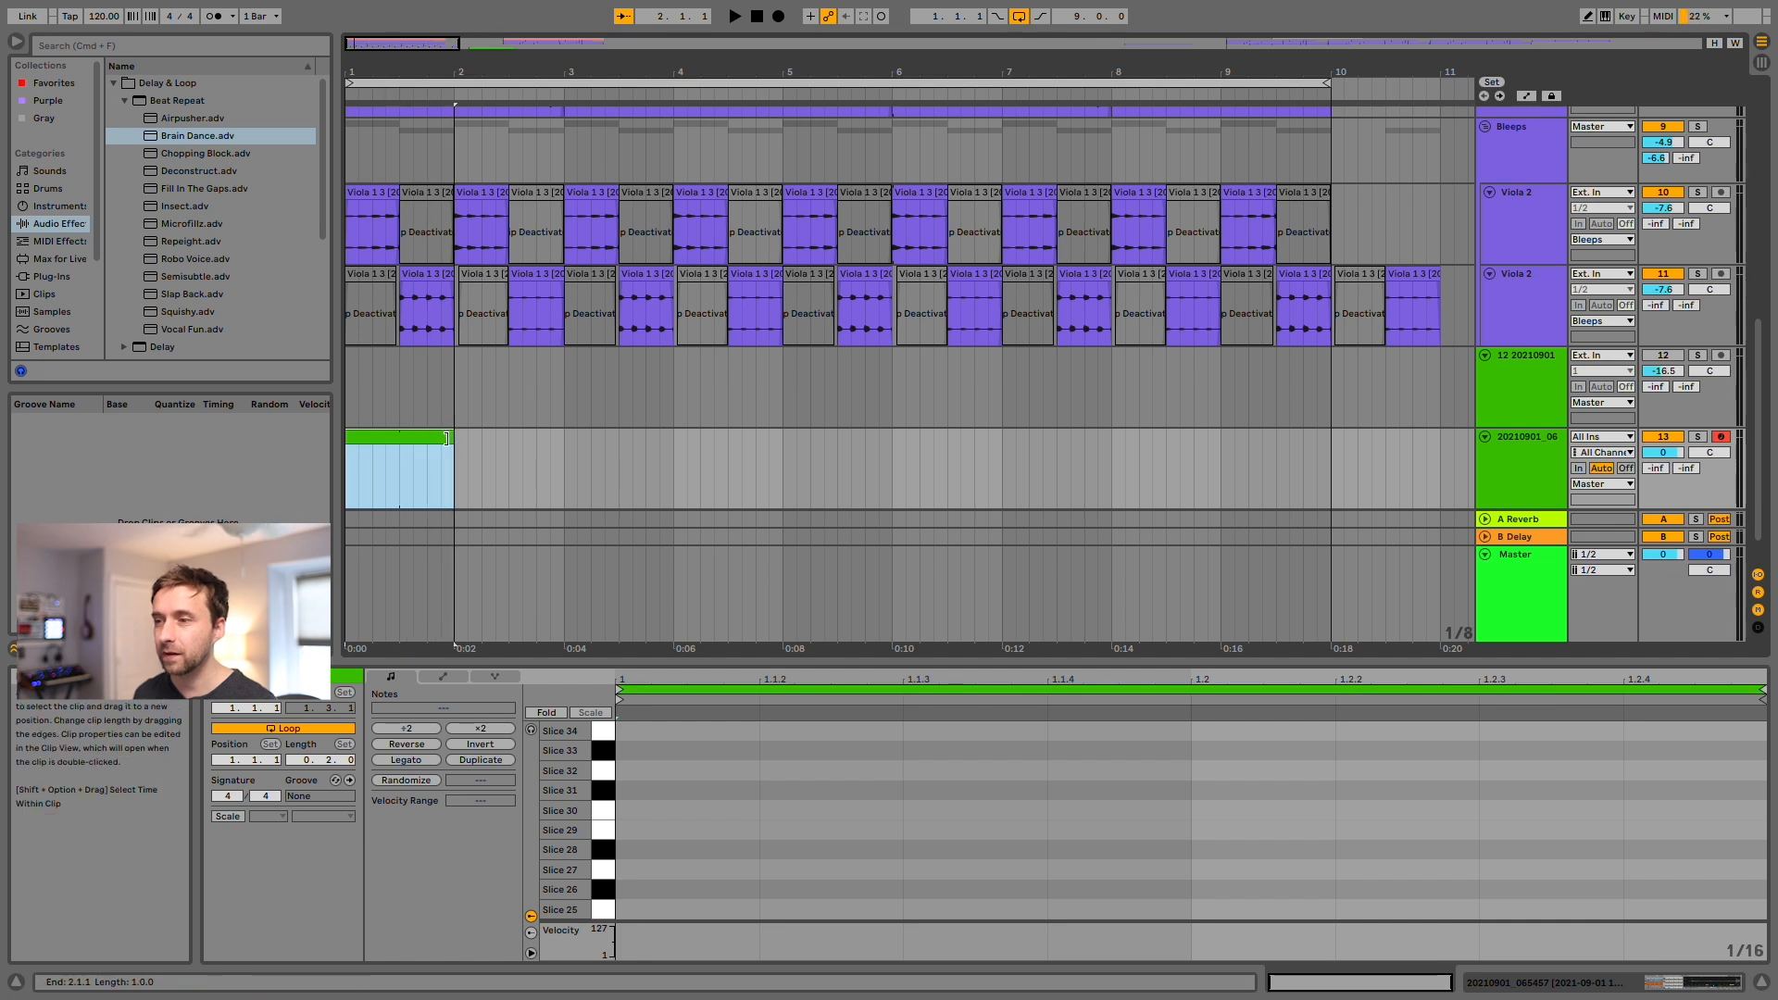
scroll(636, 893, down, 8)
double_click(621, 909)
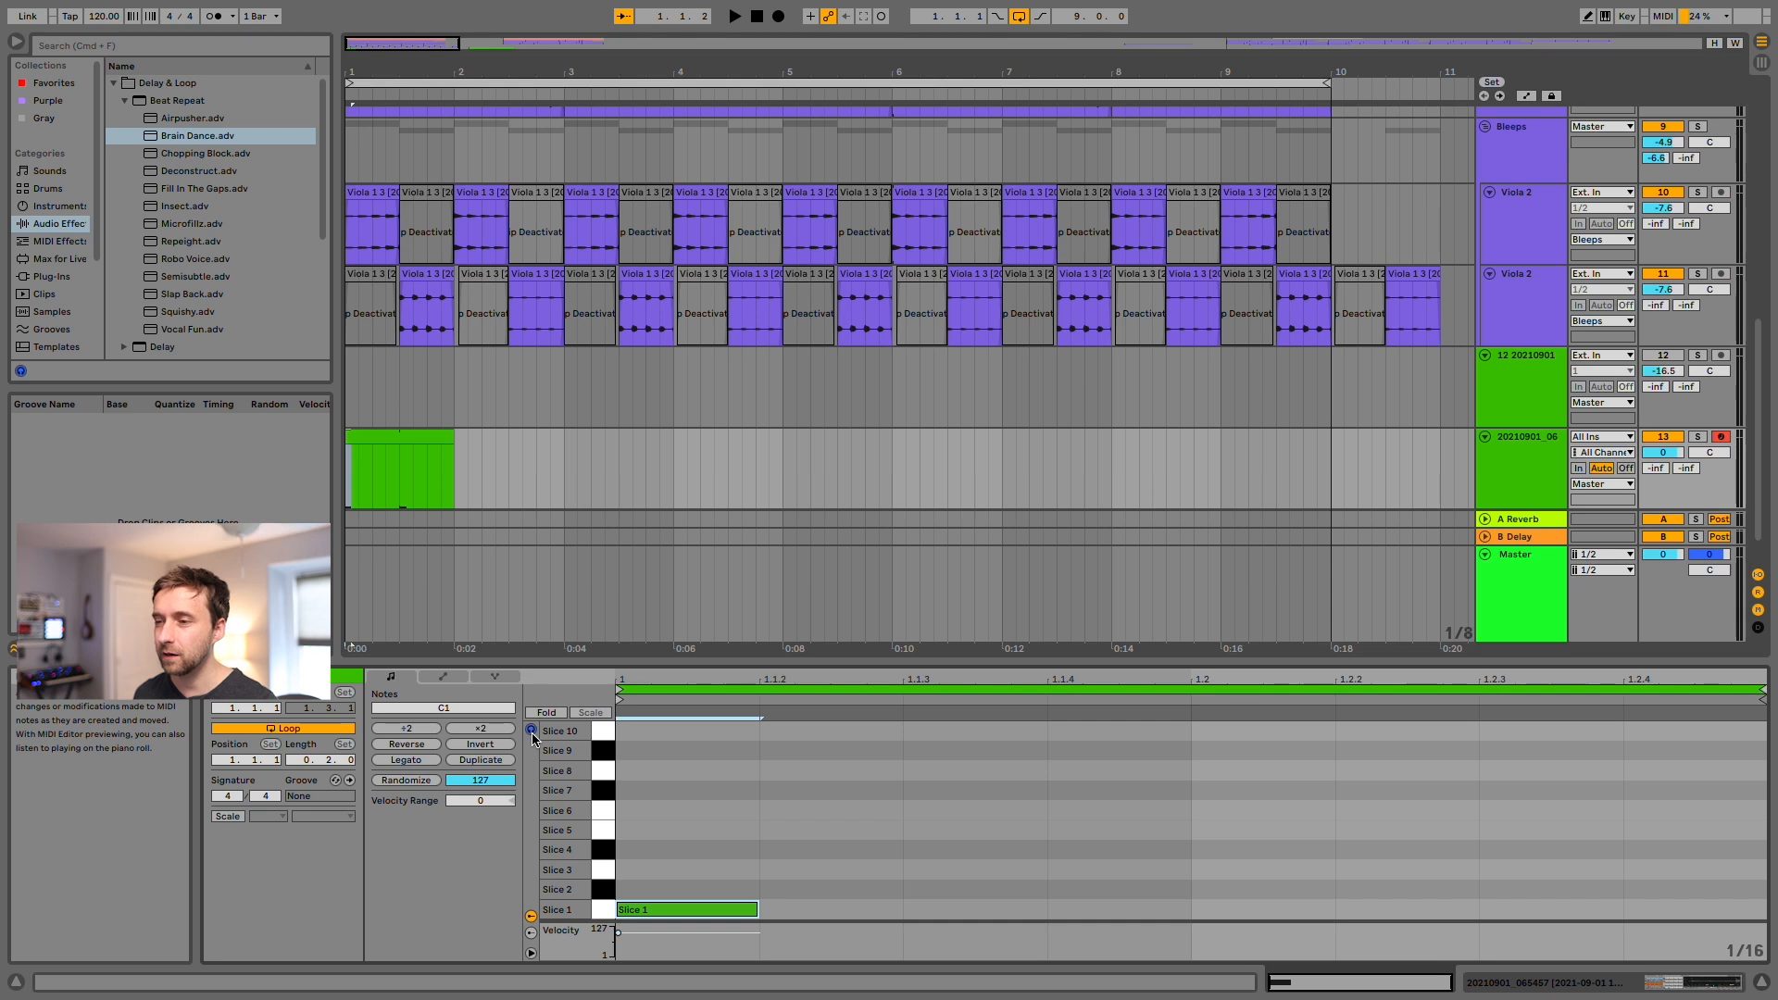
Move the clip's note up through the slices to Slice 5, auditioning each sound.
click(678, 766)
key(super+a)
key(Up)
key(Up)
key(Up)
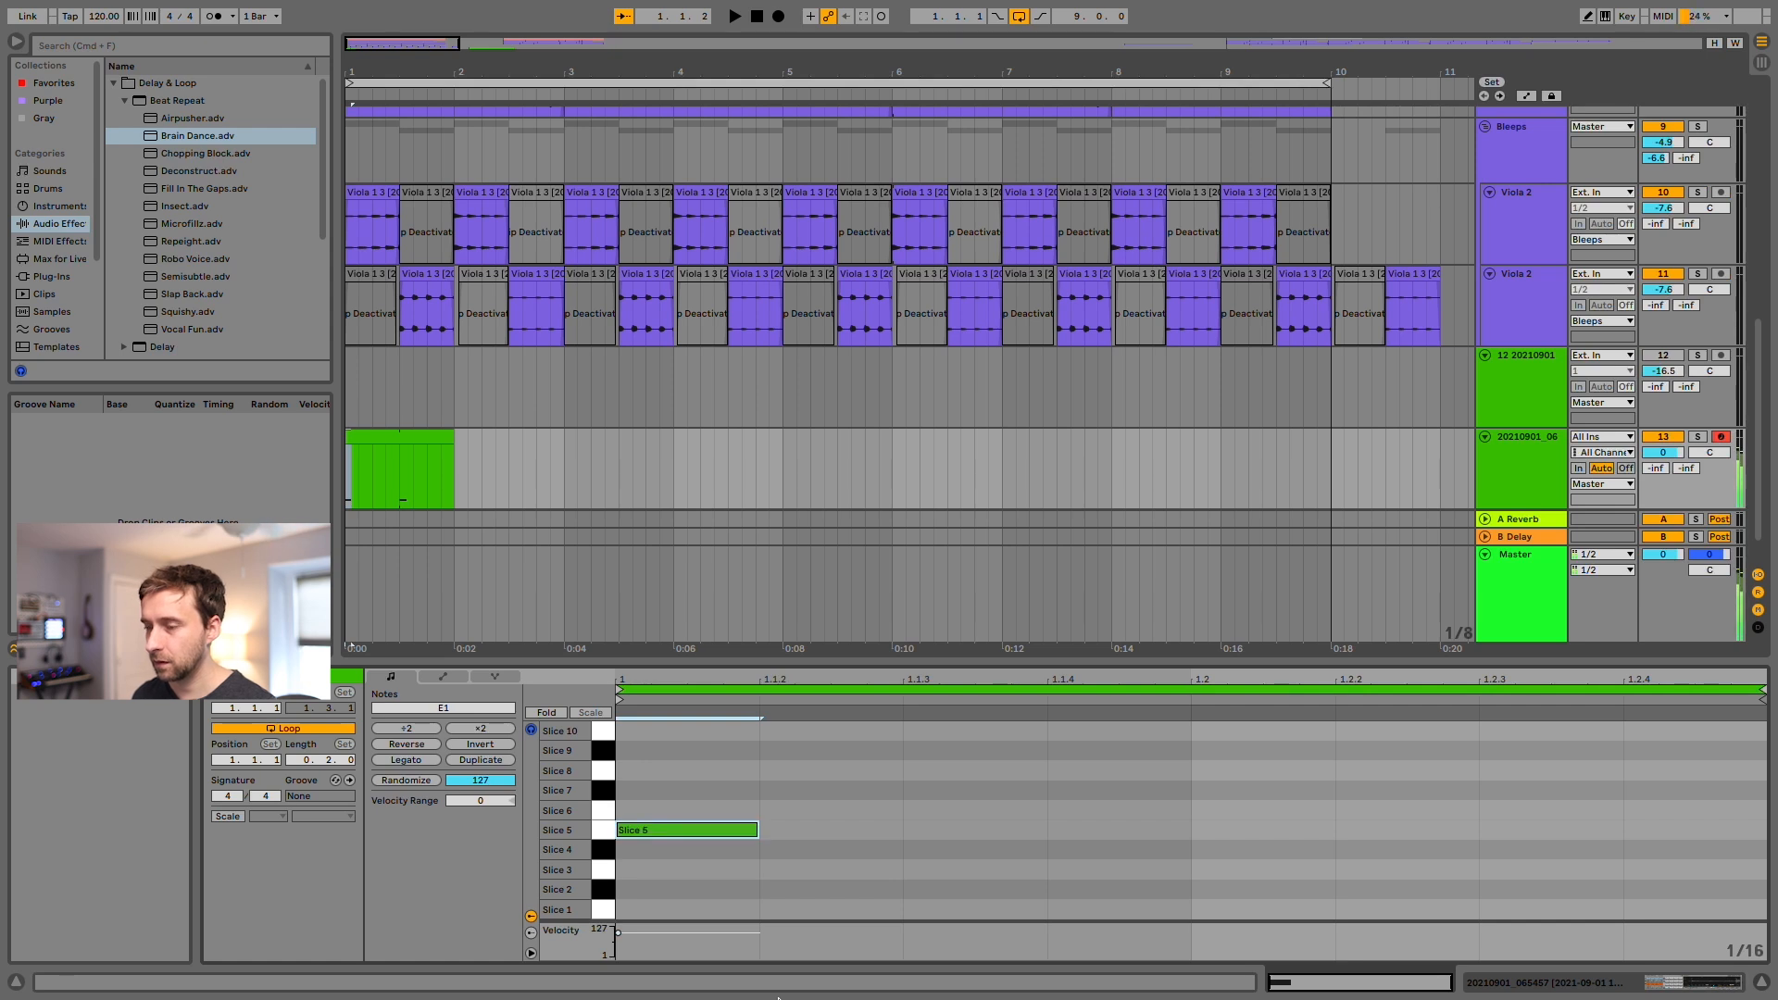
In the drum rack, adjust Slice 1's sample start, then audition Slice 2 and set Slice 4 to 1-Shot playback.
double_click(1535, 443)
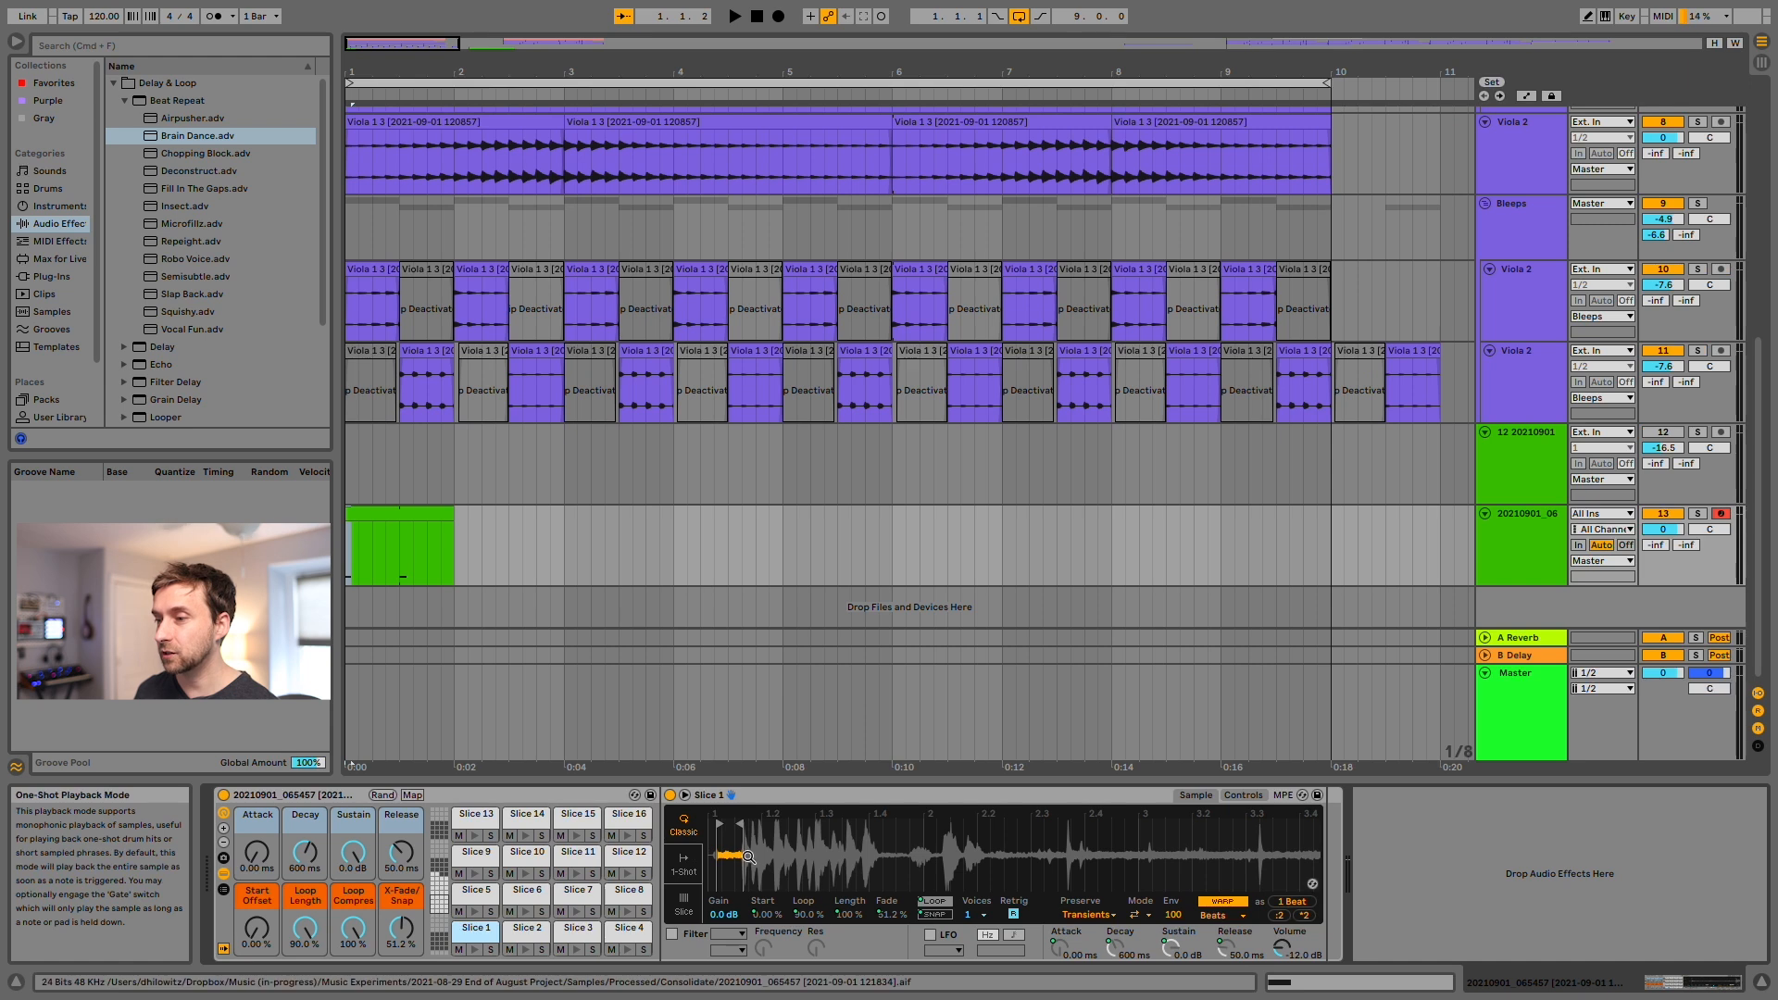
mouse_move(742, 845)
mouse_down()
mouse_move(748, 884)
mouse_move(757, 843)
mouse_up()
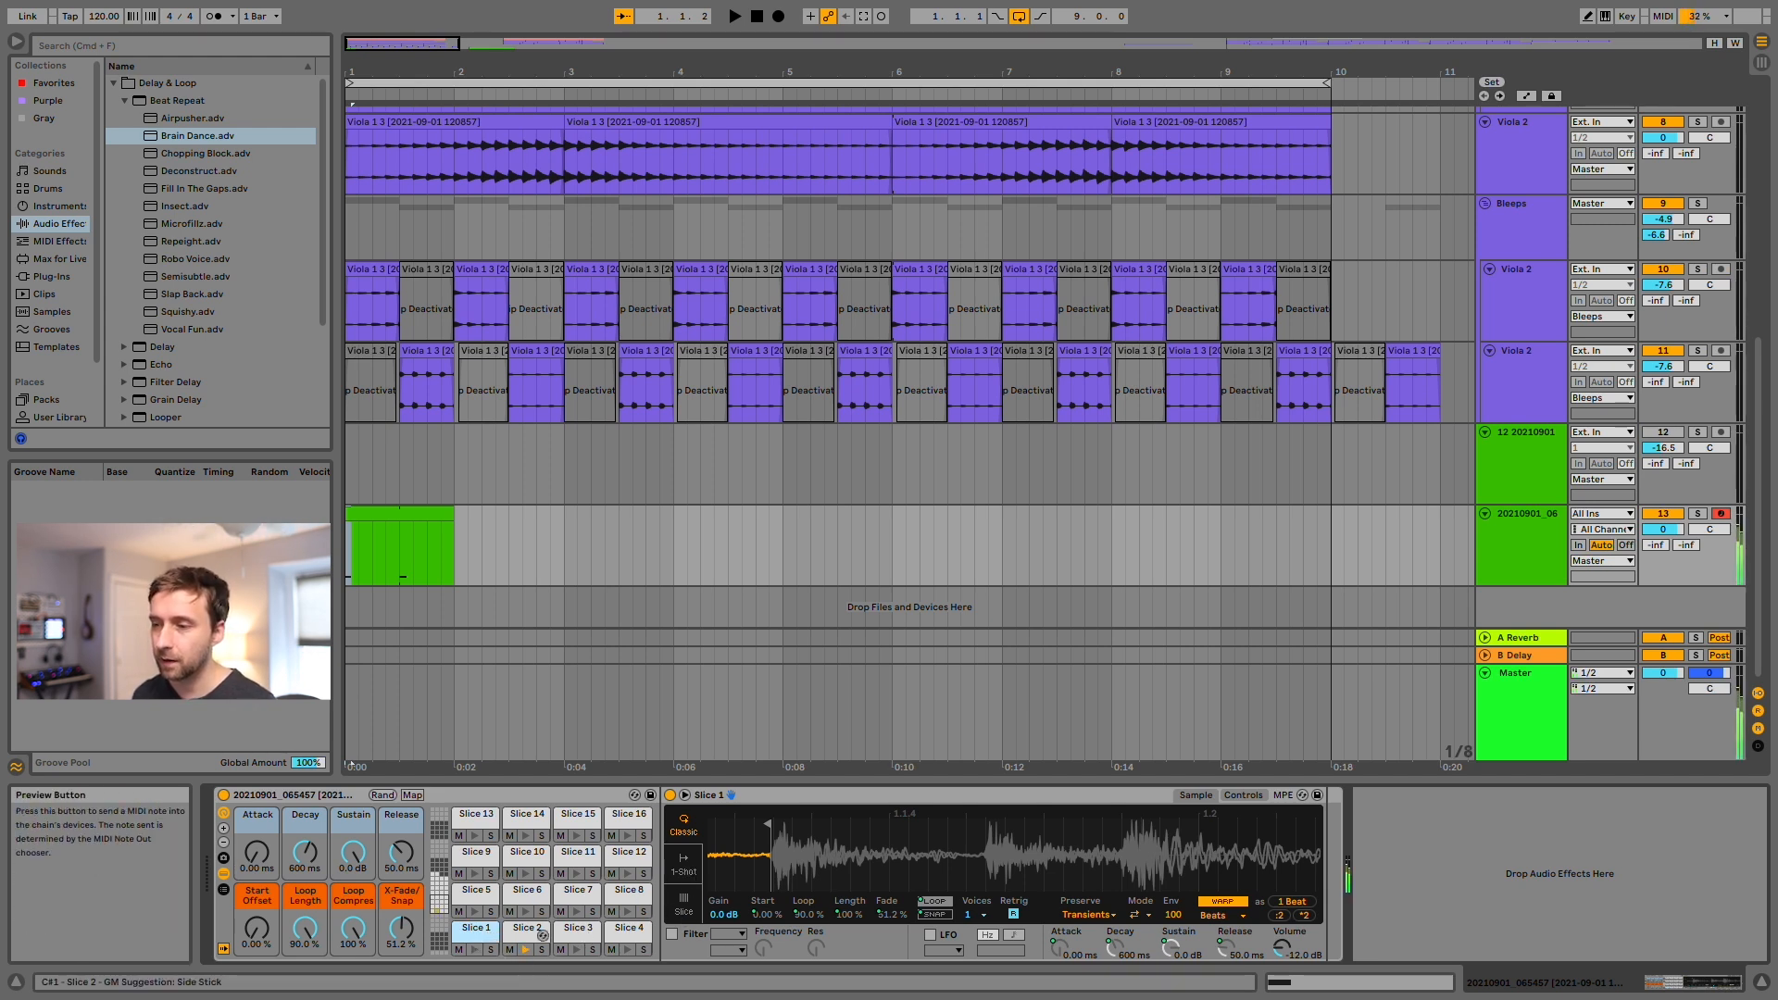
click(543, 935)
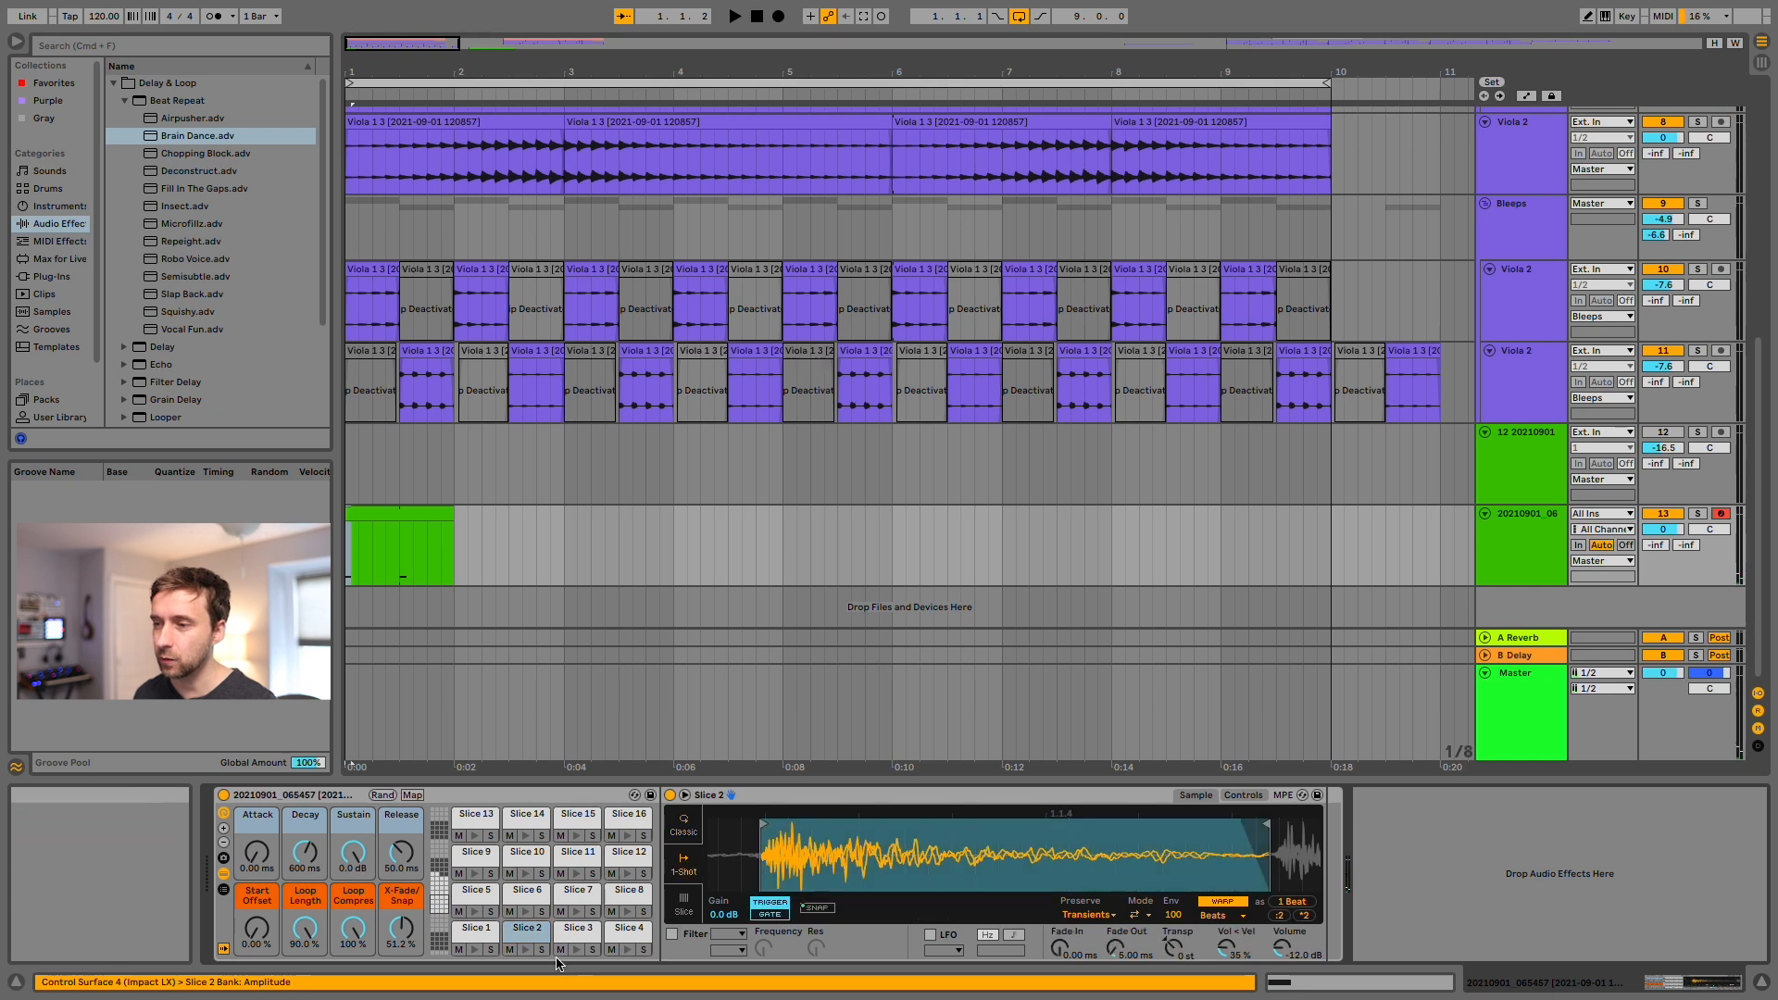
click(527, 951)
click(627, 932)
click(684, 863)
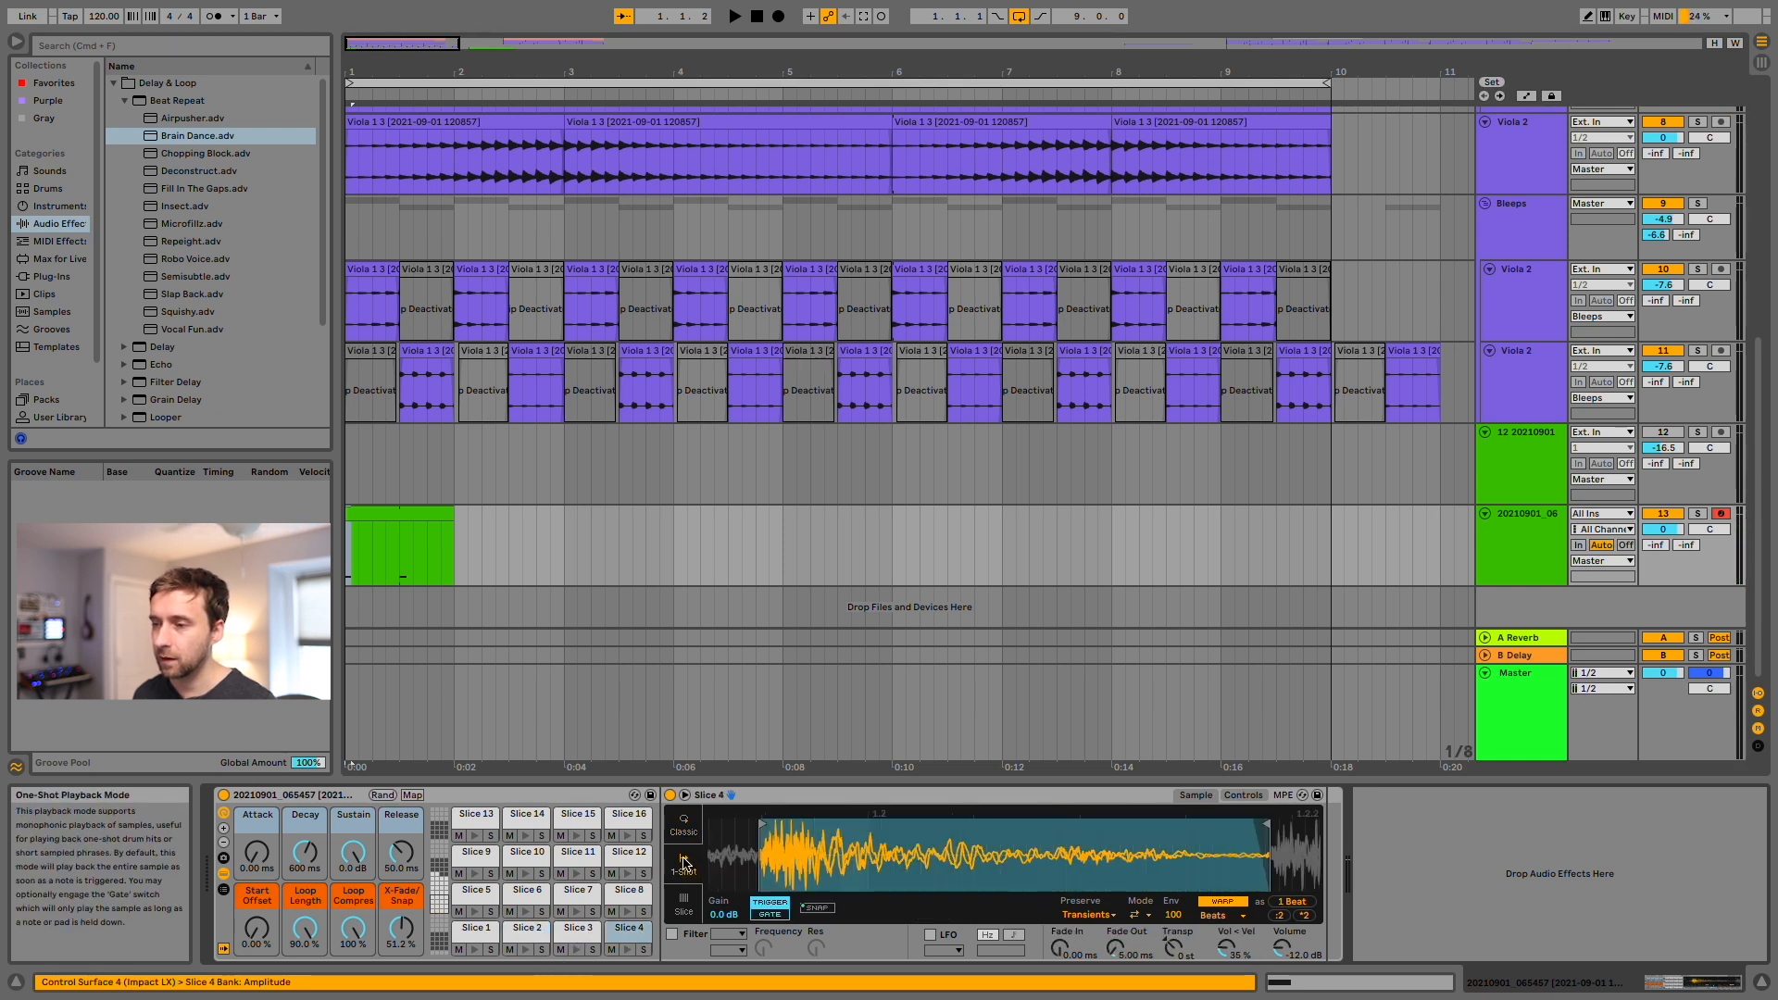
In the MIDI clip, place Slice 4 at 1.3 and Slice 1 at the clip start, and add a Slice 2 note.
double_click(398, 519)
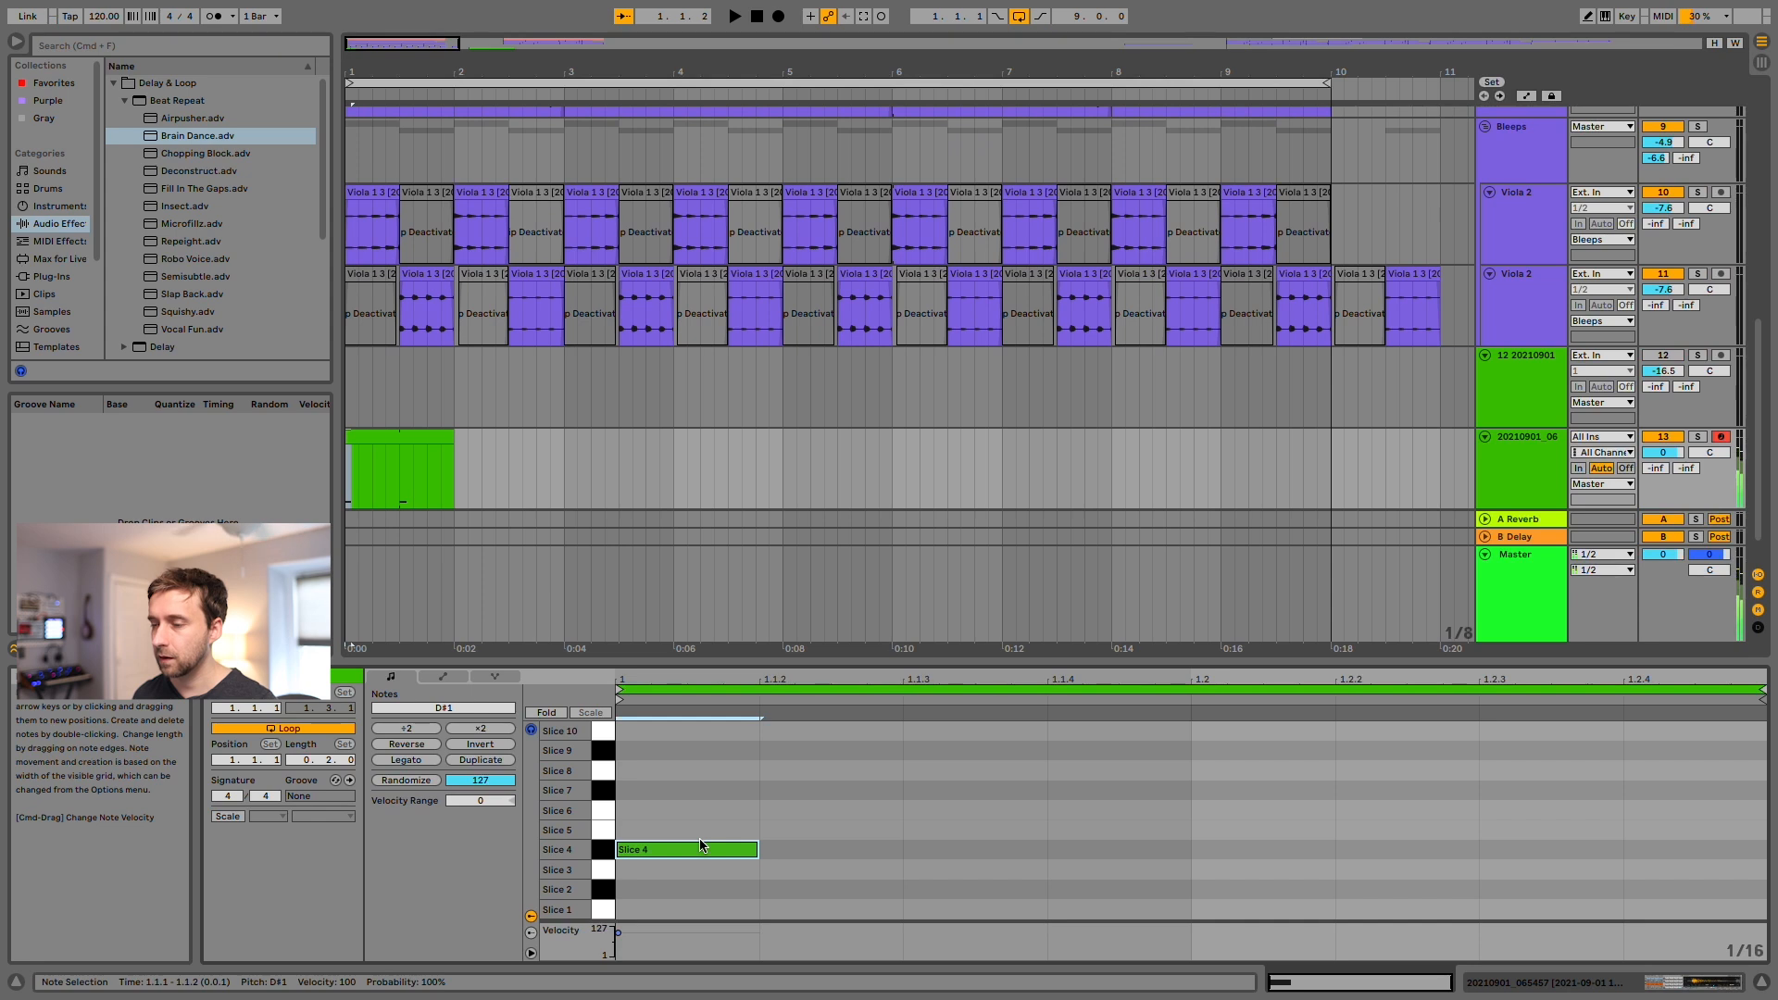
drag(683, 853, 1195, 857)
double_click(633, 910)
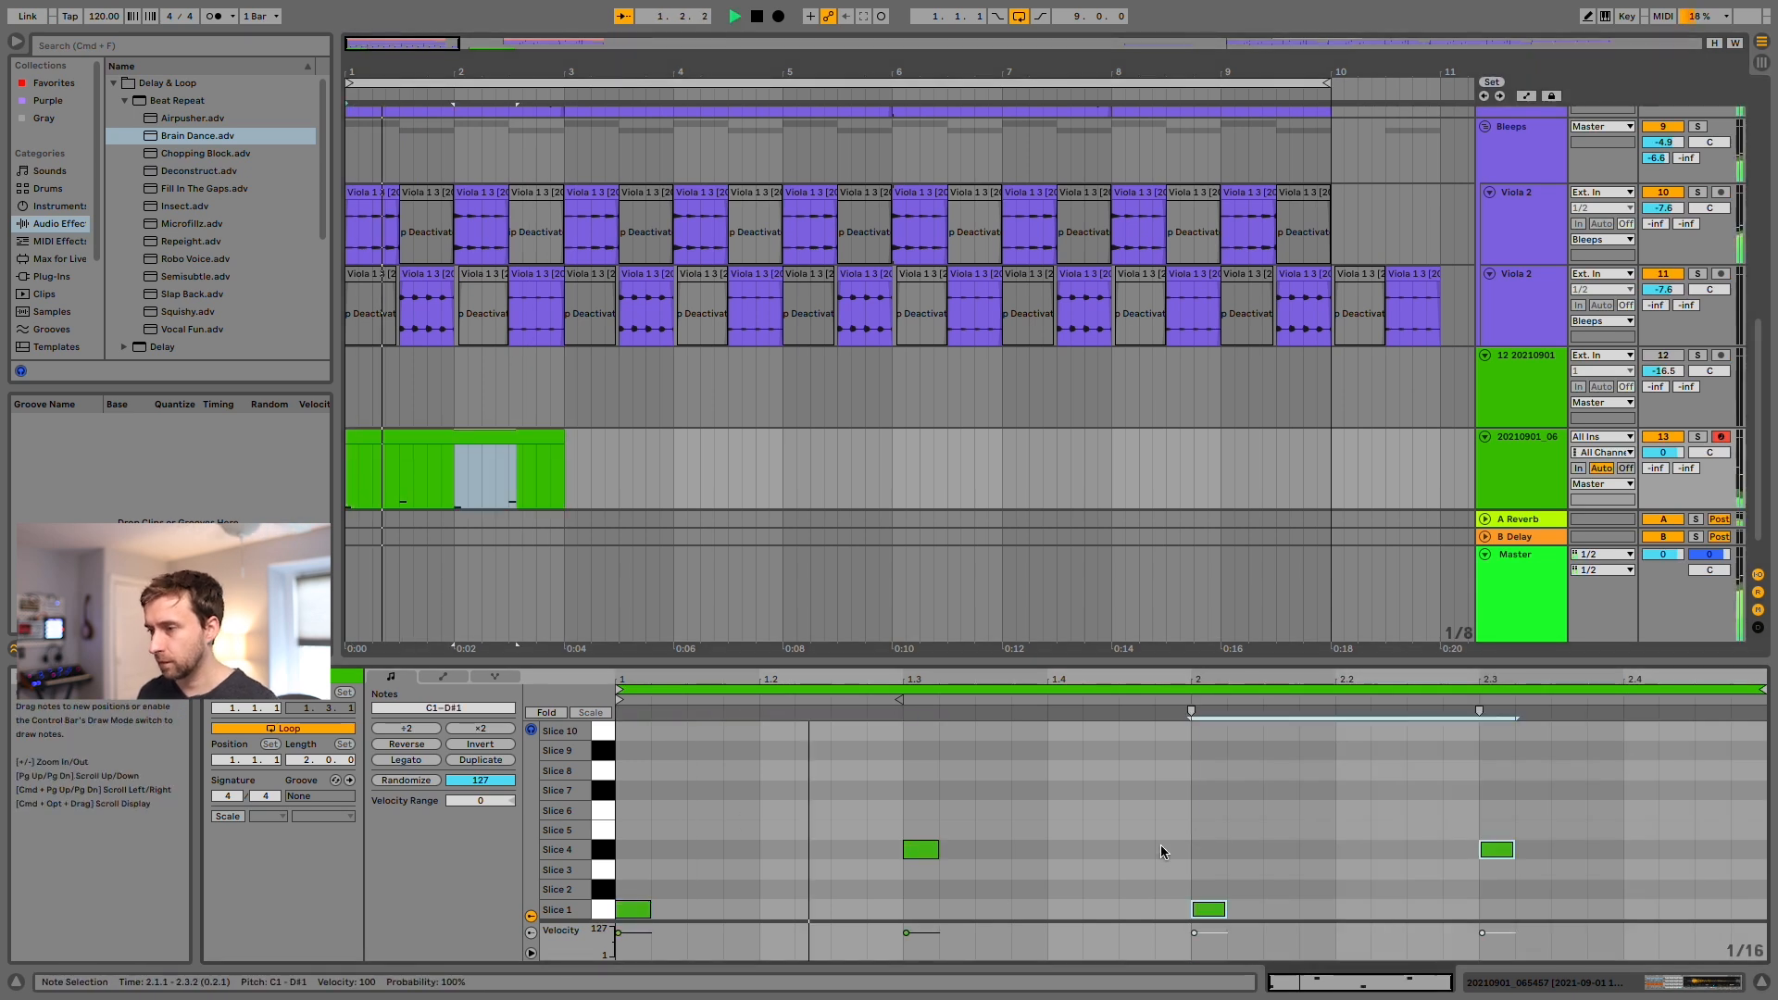
double_click(705, 889)
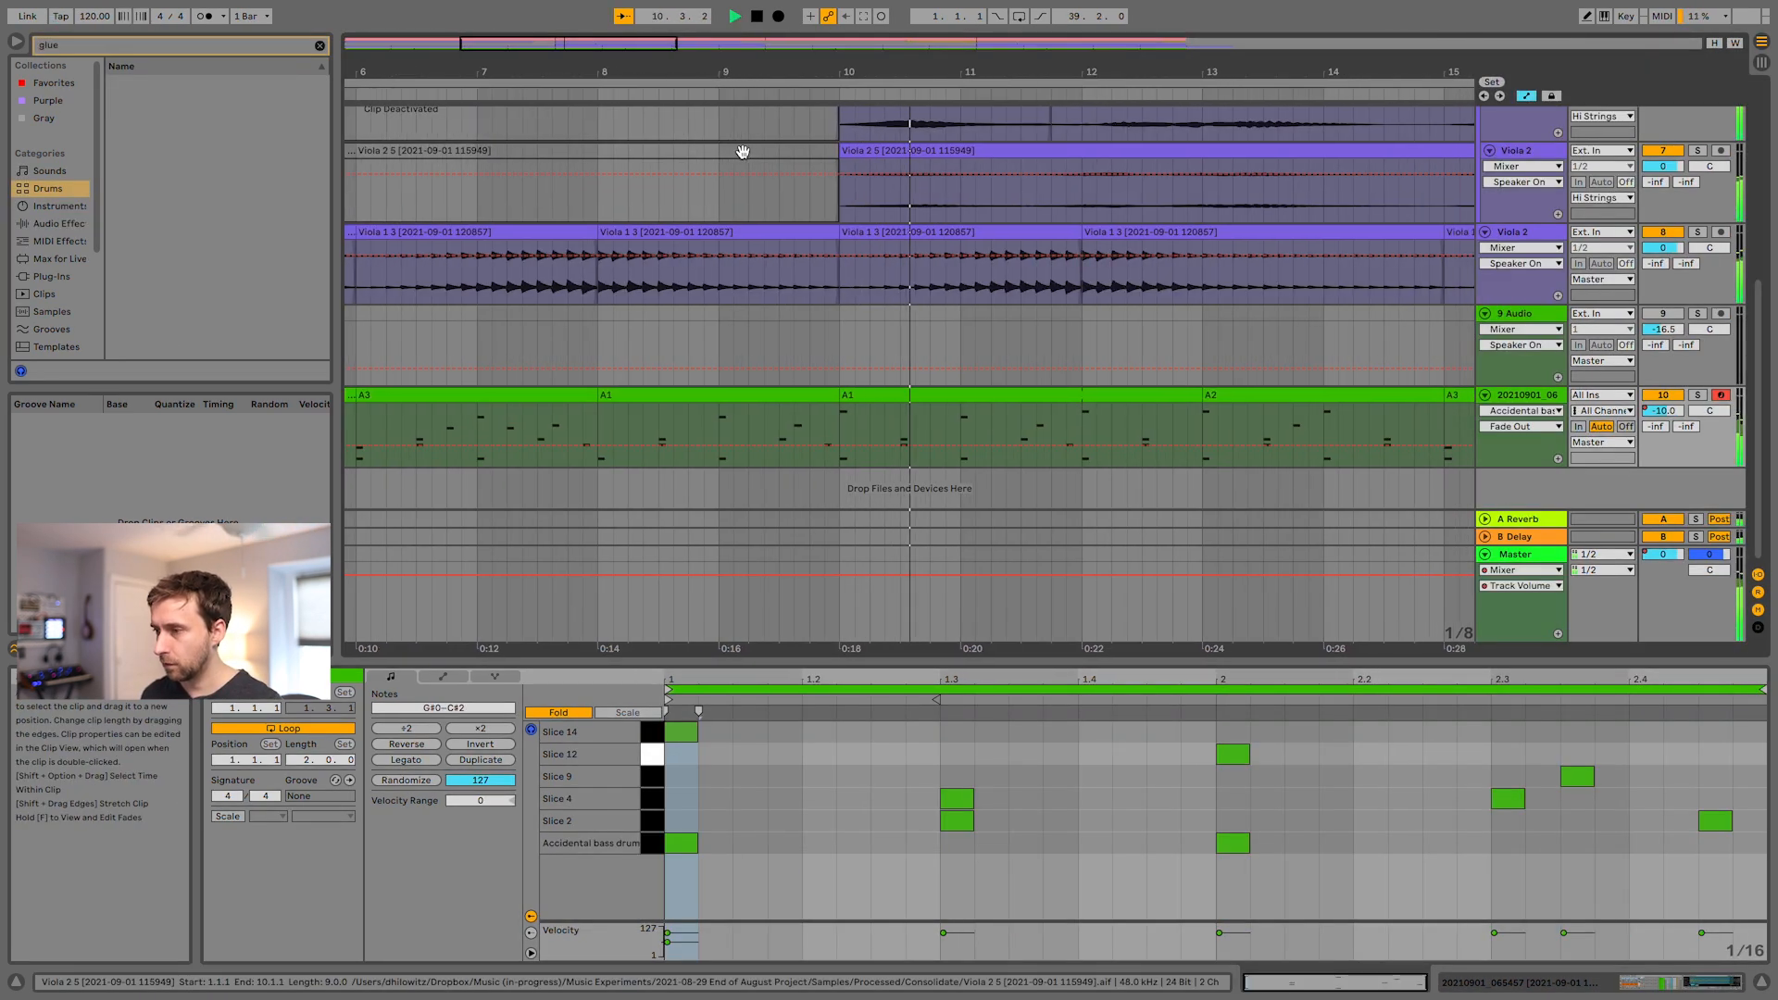